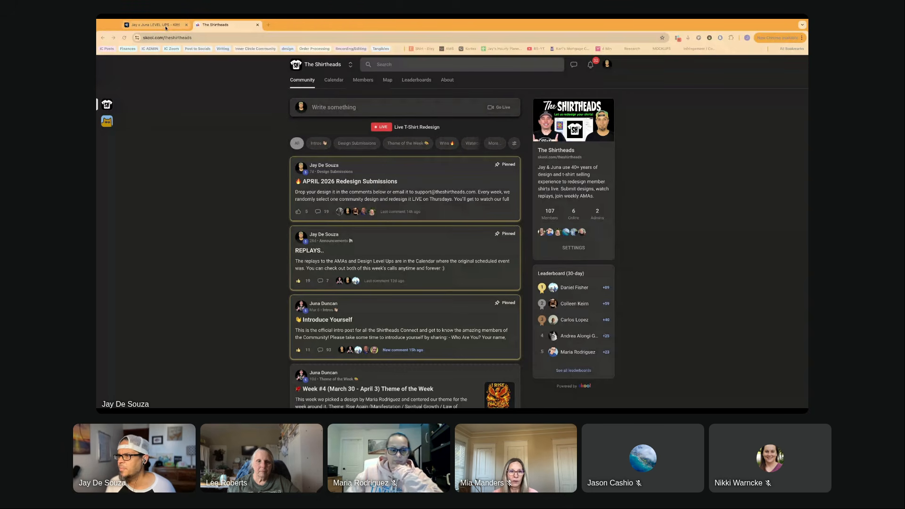
- Open the "APRIL 2026 Redesign Submissions" post and view the first design submissions in its comments
{"action": "left_click", "coordinate": [408, 192]}
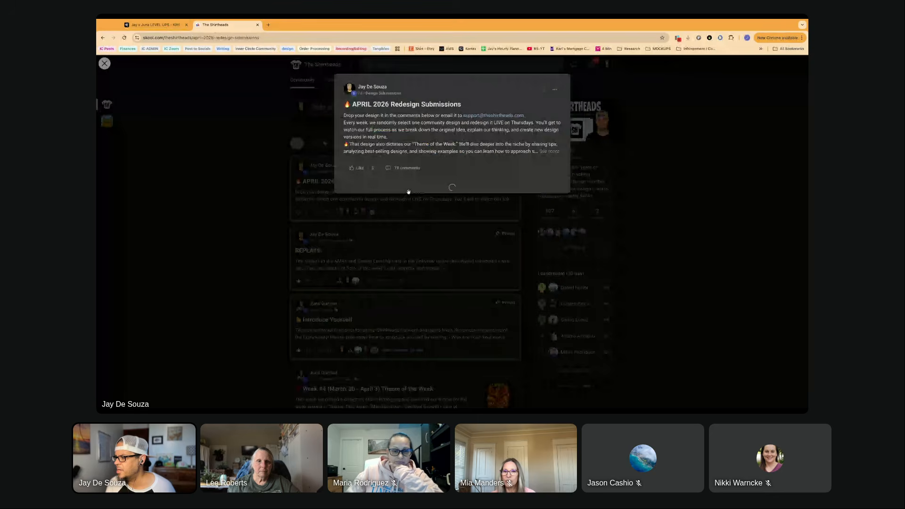
{"action": "scroll", "coordinate": [377, 198], "scroll_direction": "down", "scroll_amount": 1}
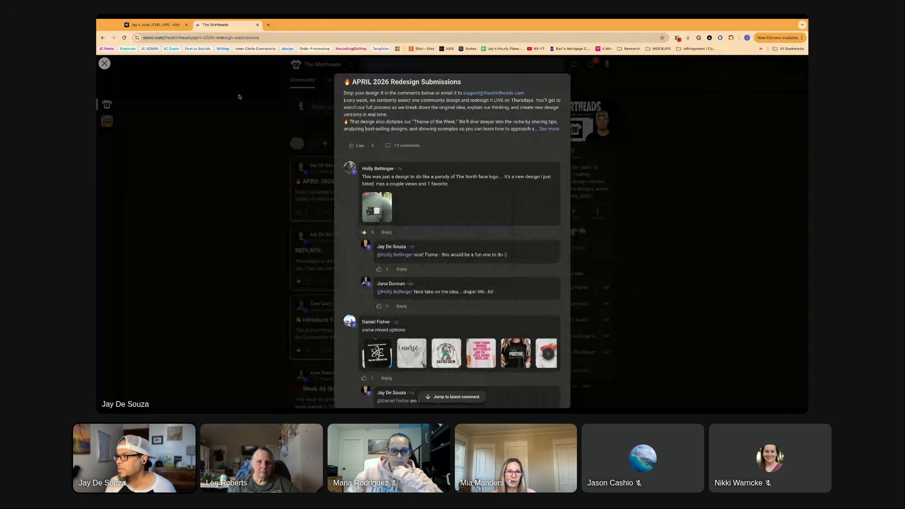
- Switch to the Kittl project and examine the "THE DAD LIFE" diaper-stack print on the green shirt photo
{"action": "left_click", "coordinate": [156, 25]}
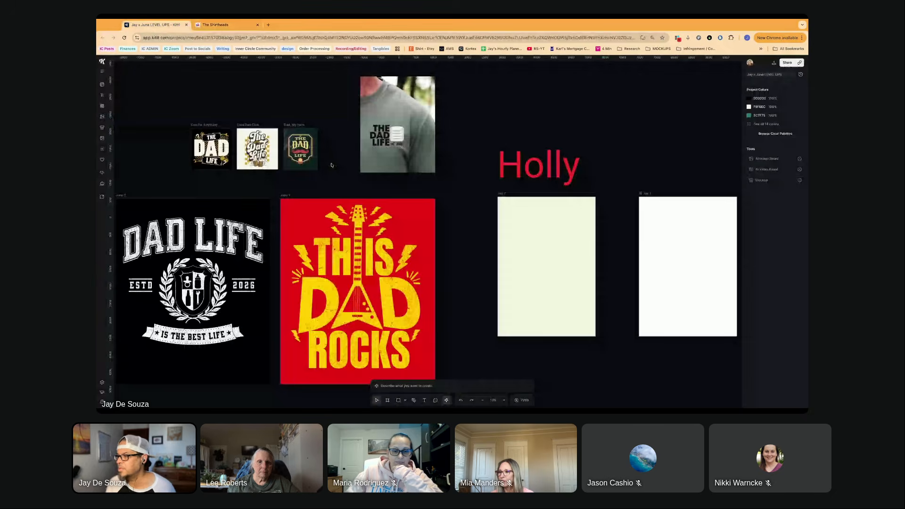
{"action": "scroll", "coordinate": [413, 113], "scroll_direction": "up", "scroll_amount": 10}
{"action": "scroll", "coordinate": [402, 230], "scroll_direction": "left", "scroll_amount": 2}
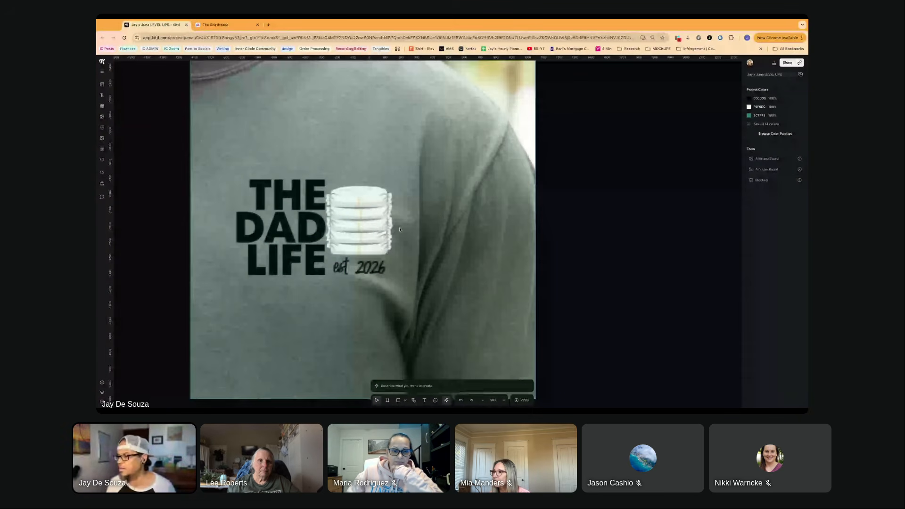
{"action": "scroll", "coordinate": [396, 229], "scroll_direction": "down", "scroll_amount": 2}
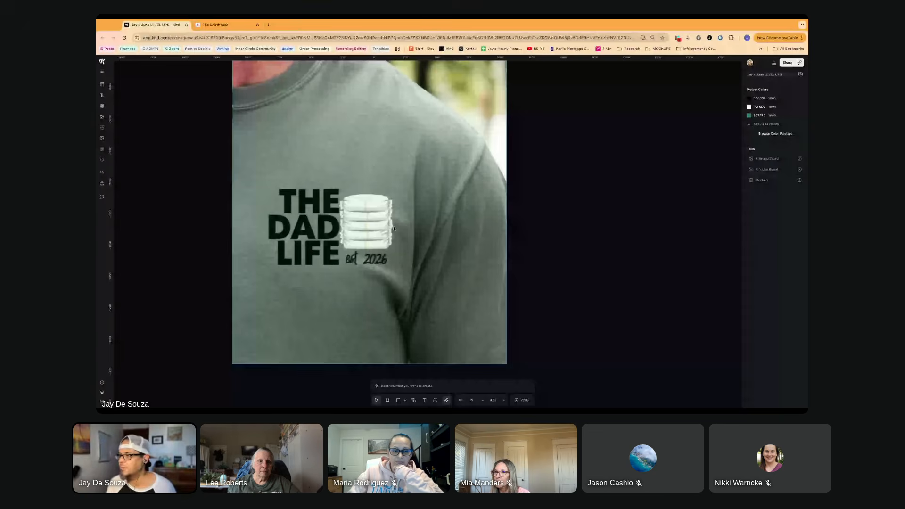
{"action": "scroll", "coordinate": [394, 228], "scroll_direction": "up", "scroll_amount": 2}
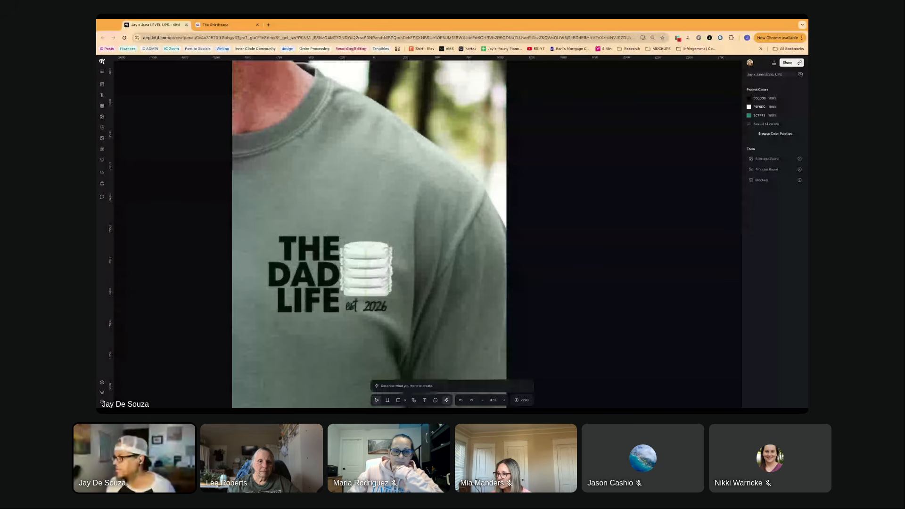
- Highlight "The North face" in the submission comment on the Skool post, and search Google Images for "the north face"
{"action": "key", "text": "ctrl+Tab"}
{"action": "left_click_drag", "start_coordinate": [498, 178], "coordinate": [455, 177]}
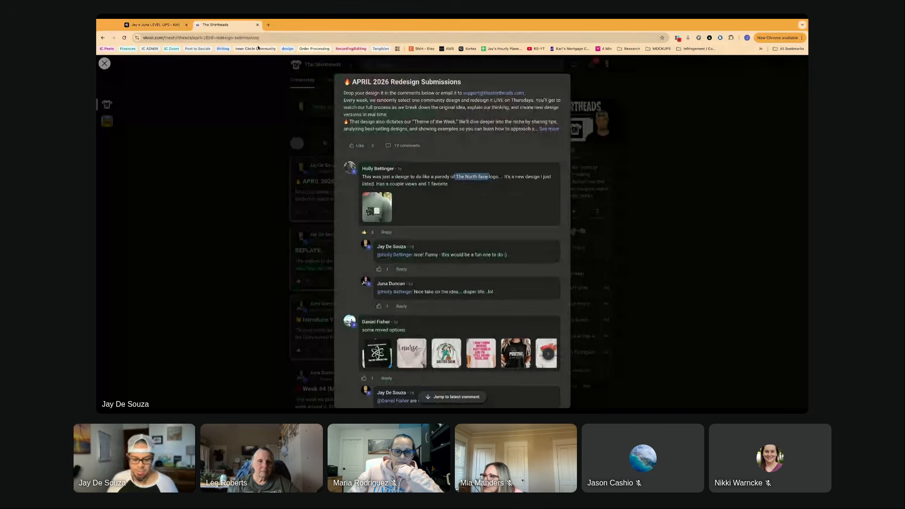
{"action": "left_click", "coordinate": [269, 25]}
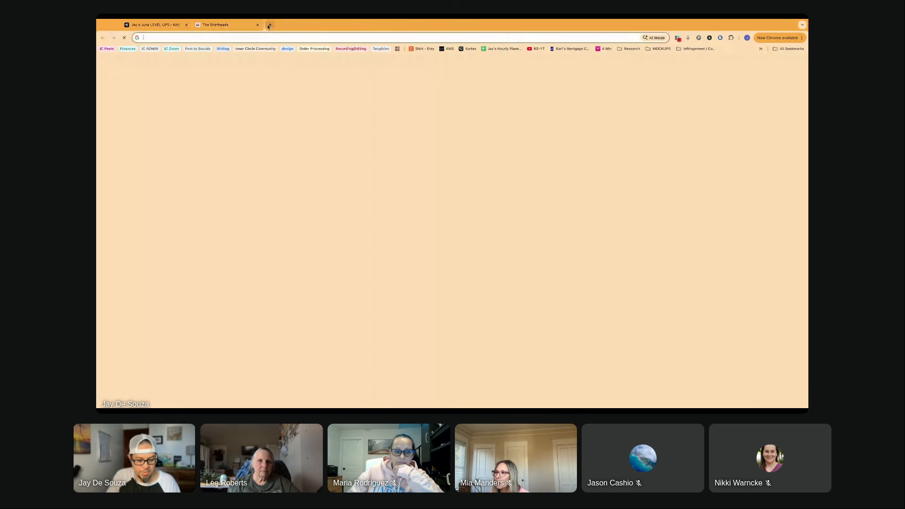
{"action": "type", "text": "the nort"}
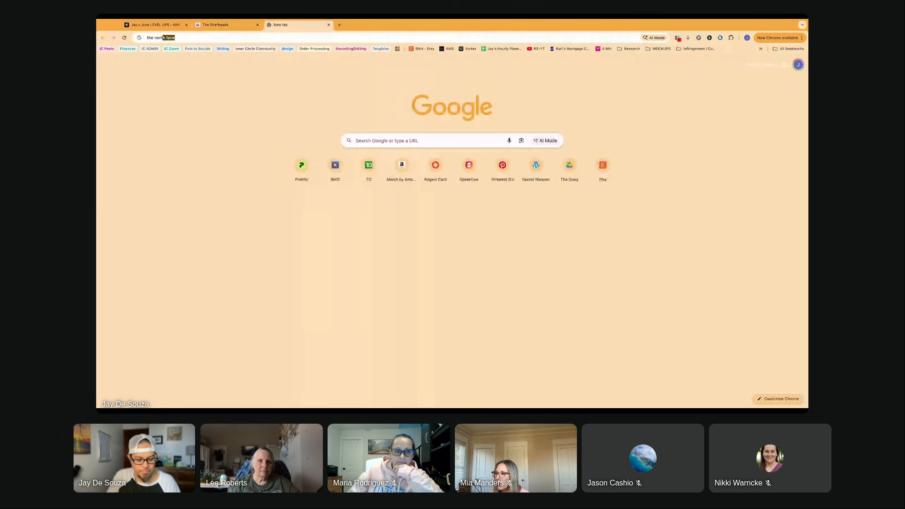
{"action": "type", "text": "h face"}
{"action": "key", "text": "Return"}
{"action": "left_click", "coordinate": [213, 91]}
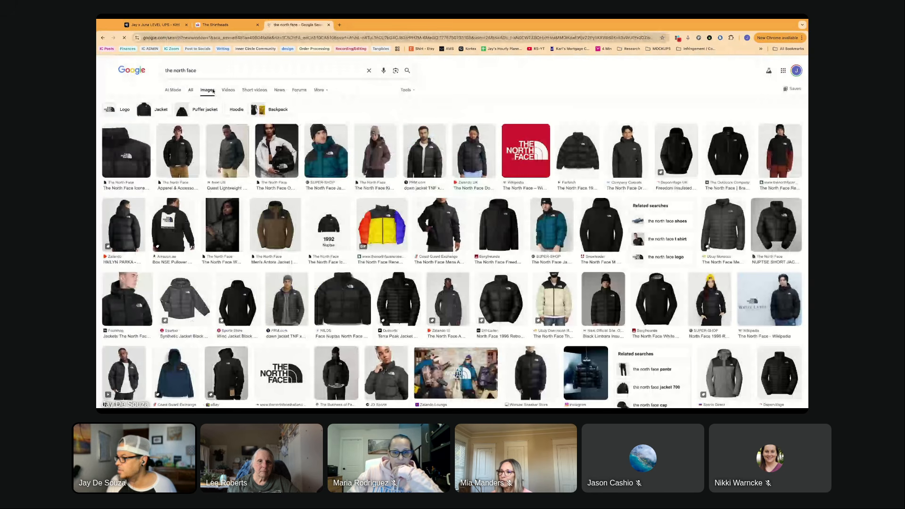
- Open the red Wikipedia image of The North Face logo and examine it along with the related logo variations
{"action": "left_click", "coordinate": [527, 161]}
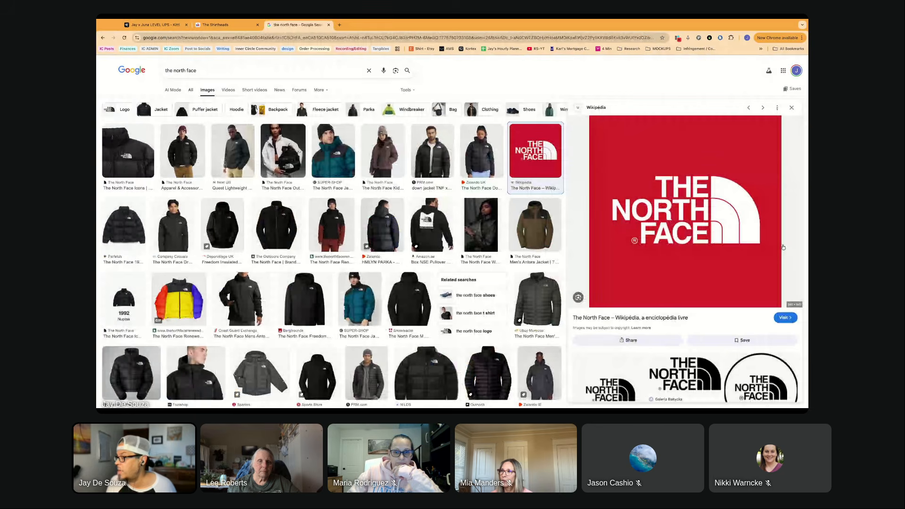
{"action": "scroll", "coordinate": [783, 247], "scroll_direction": "down", "scroll_amount": 1}
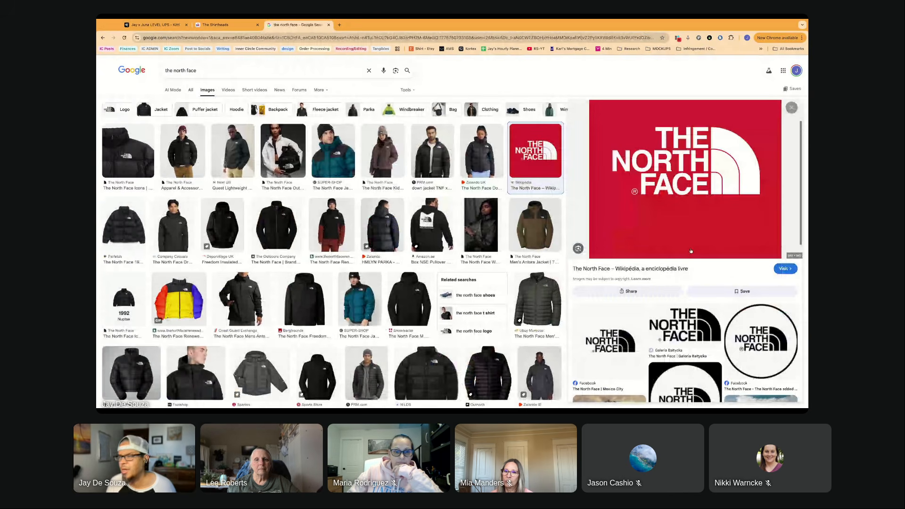
{"action": "scroll", "coordinate": [666, 173], "scroll_direction": "up", "scroll_amount": 1}
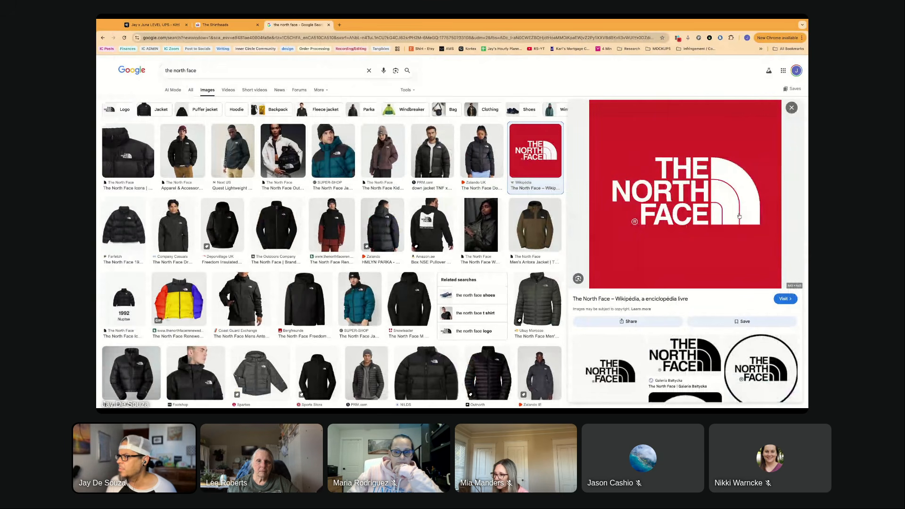
{"action": "scroll", "coordinate": [680, 216], "scroll_direction": "down", "scroll_amount": 1}
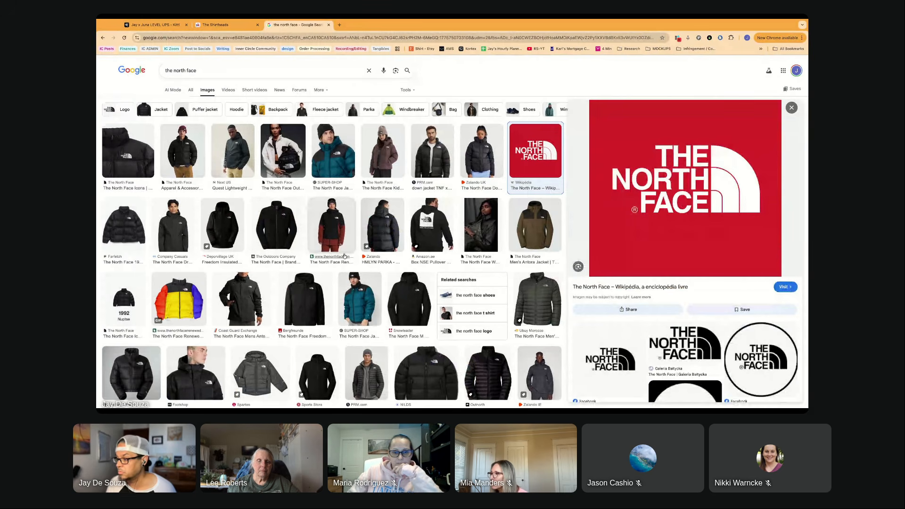
{"action": "scroll", "coordinate": [344, 256], "scroll_direction": "down", "scroll_amount": 2}
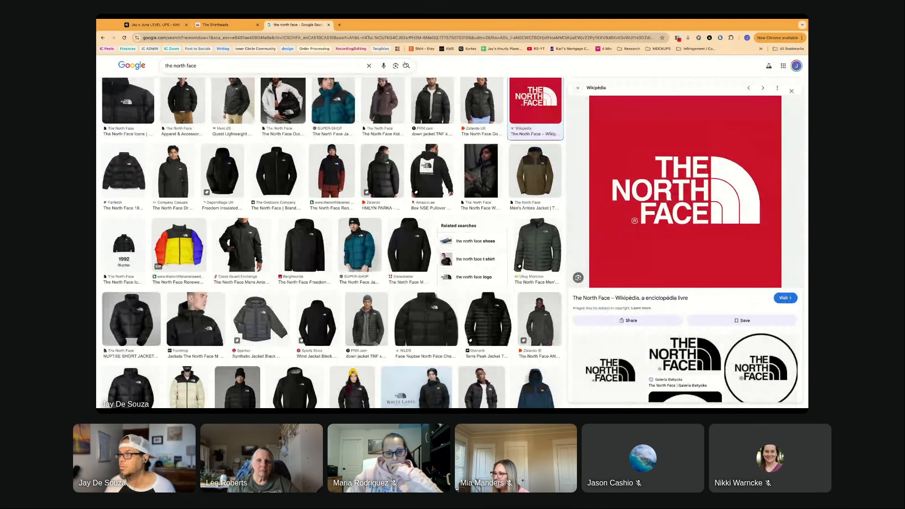
{"action": "scroll", "coordinate": [610, 247], "scroll_direction": "down", "scroll_amount": 2}
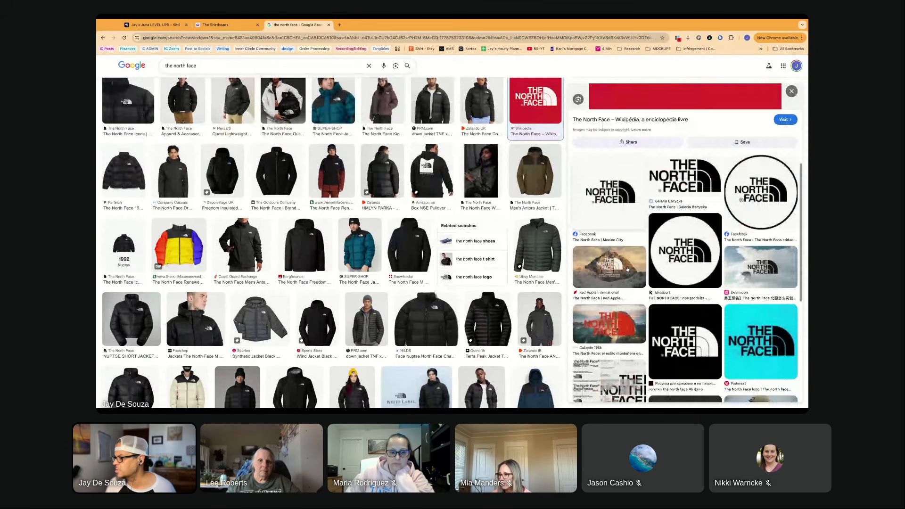
{"action": "scroll", "coordinate": [628, 266], "scroll_direction": "up", "scroll_amount": 2}
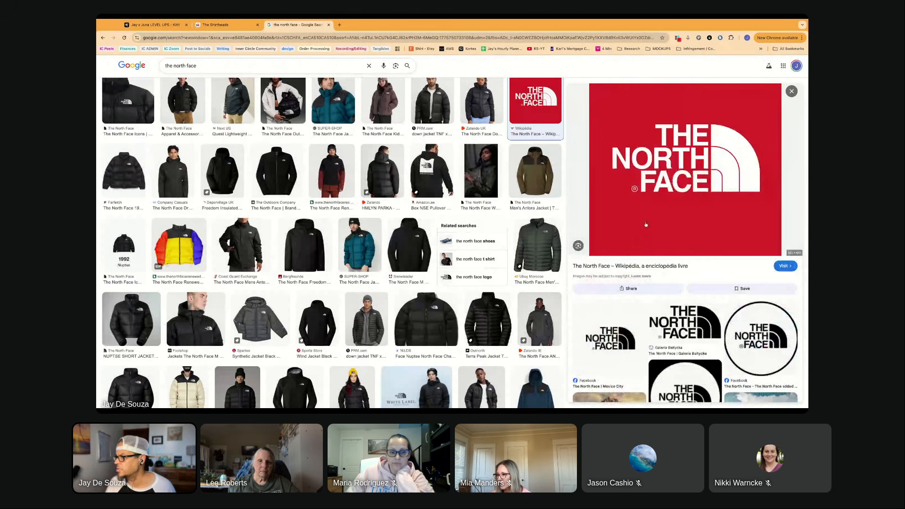
{"action": "scroll", "coordinate": [646, 224], "scroll_direction": "up", "scroll_amount": 1}
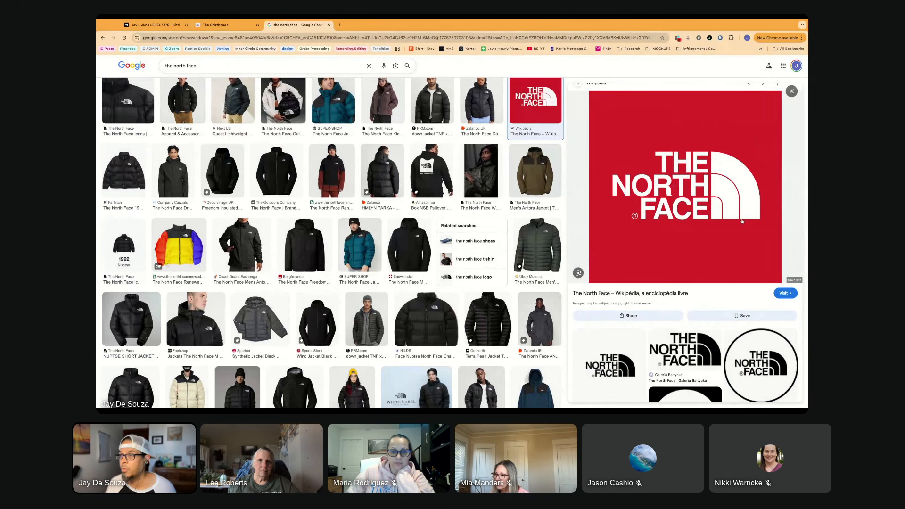
- Copy the red The North Face logo image from the search results and paste it beside the shirt photo in the Kittl project
{"action": "left_click", "coordinate": [234, 28]}
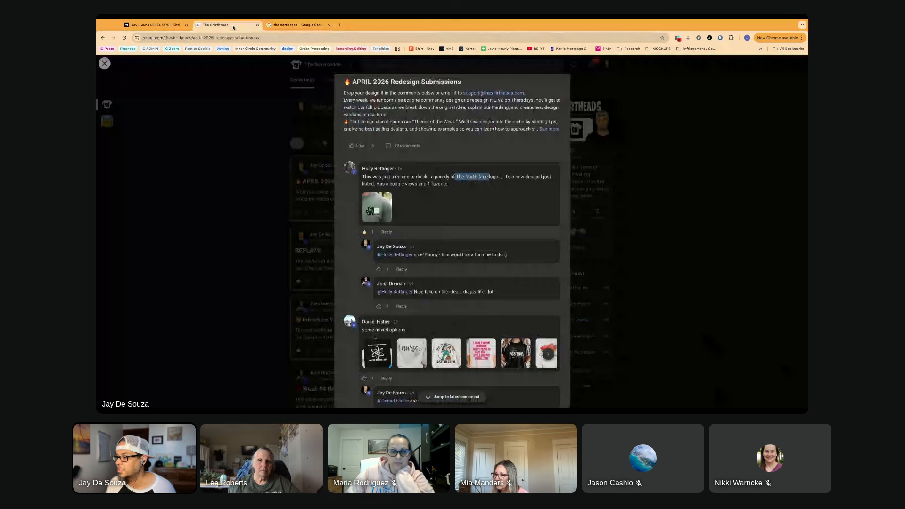
{"action": "left_click", "coordinate": [153, 24]}
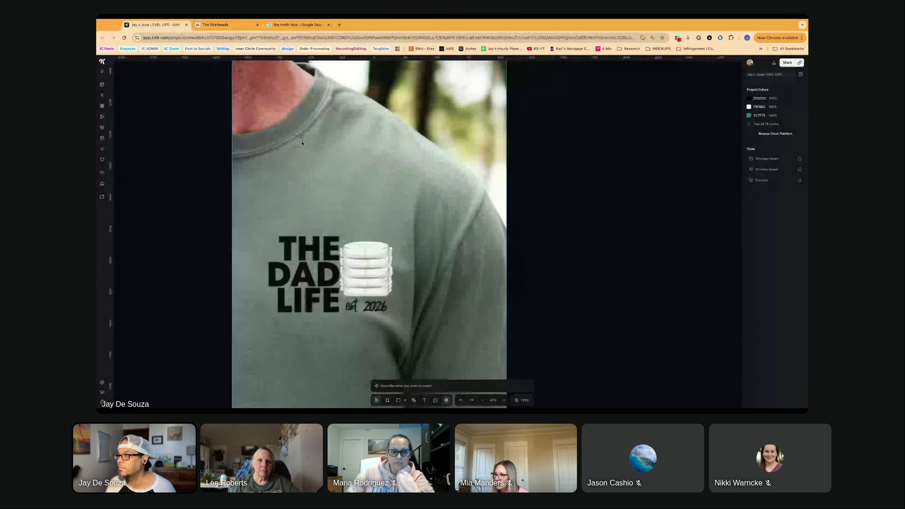
{"action": "left_click", "coordinate": [292, 26]}
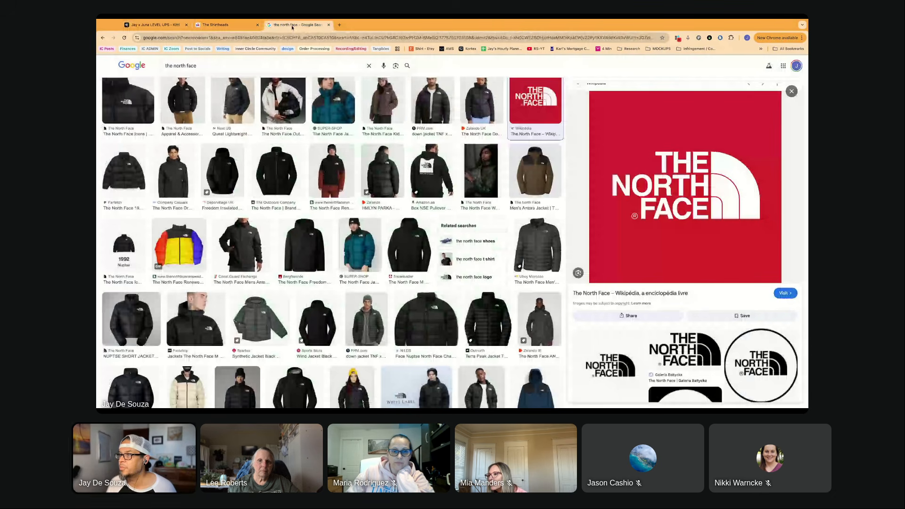
{"action": "right_click", "coordinate": [623, 164]}
{"action": "left_click", "coordinate": [155, 25]}
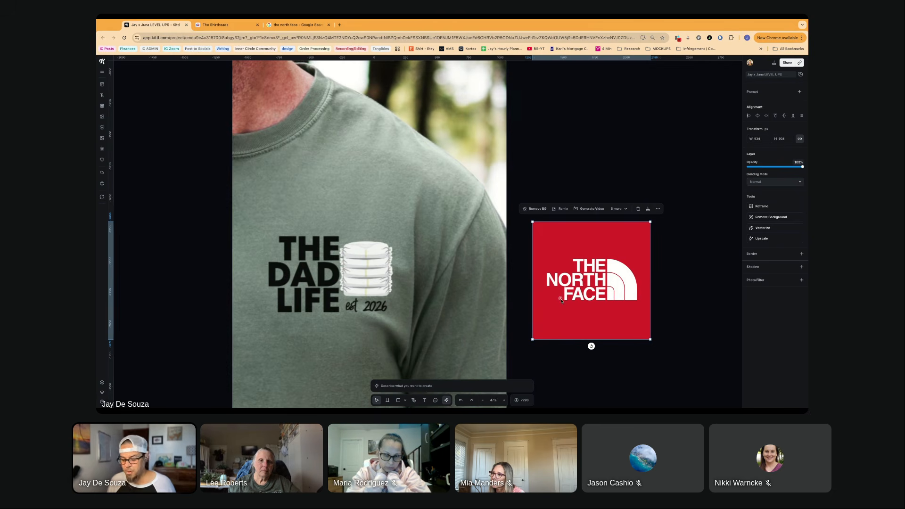
- Compare the lettering and arc shape of The North Face logo with the "THE DAD LIFE" print on the shirt
{"action": "scroll", "coordinate": [560, 300], "scroll_direction": "up", "scroll_amount": 5}
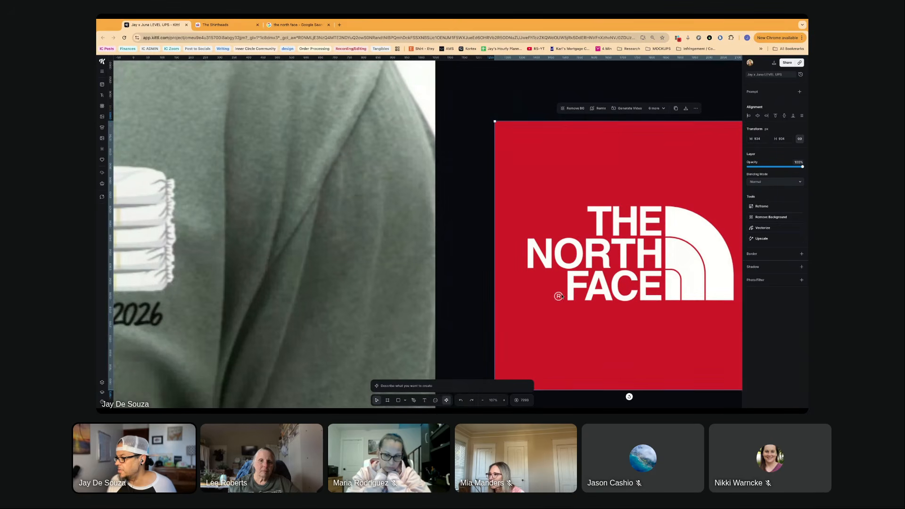
{"action": "scroll", "coordinate": [558, 297], "scroll_direction": "down", "scroll_amount": 2}
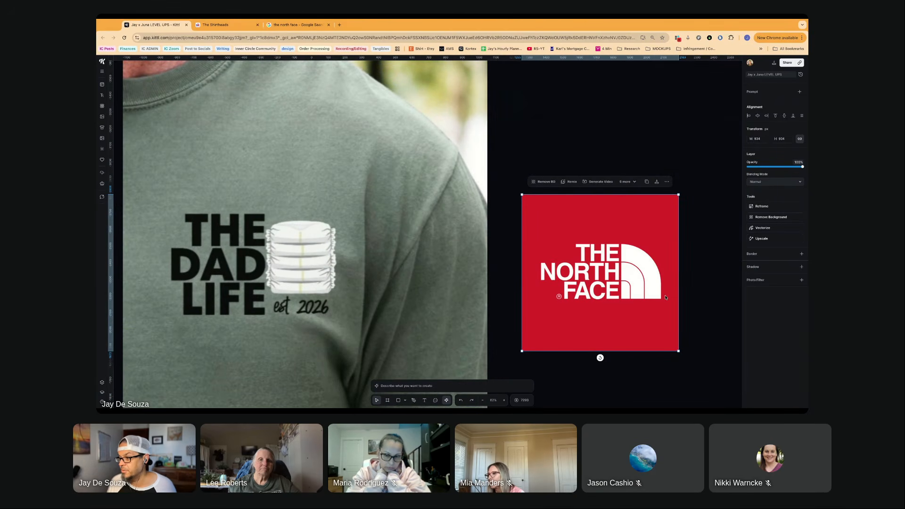
{"action": "scroll", "coordinate": [416, 278], "scroll_direction": "left", "scroll_amount": 3}
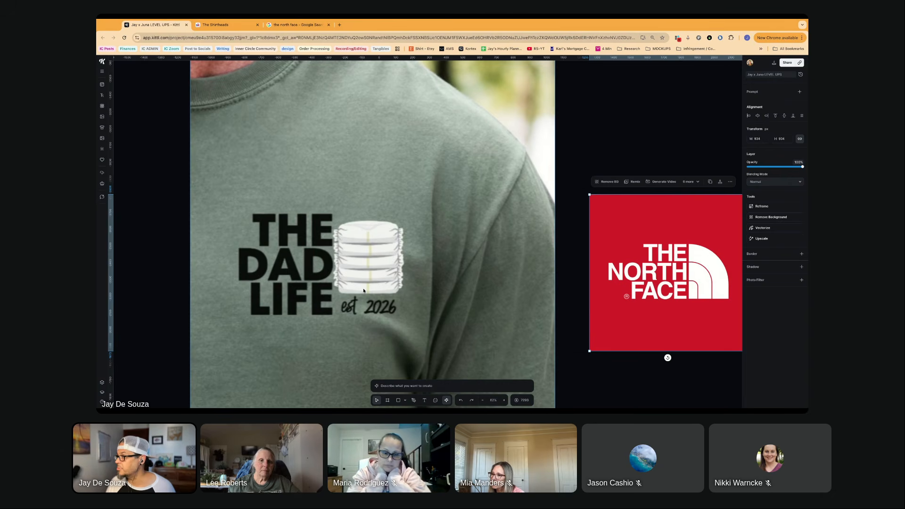
{"action": "scroll", "coordinate": [366, 284], "scroll_direction": "down", "scroll_amount": 3}
{"action": "scroll", "coordinate": [365, 284], "scroll_direction": "down", "scroll_amount": 5}
{"action": "scroll", "coordinate": [366, 284], "scroll_direction": "right", "scroll_amount": 3}
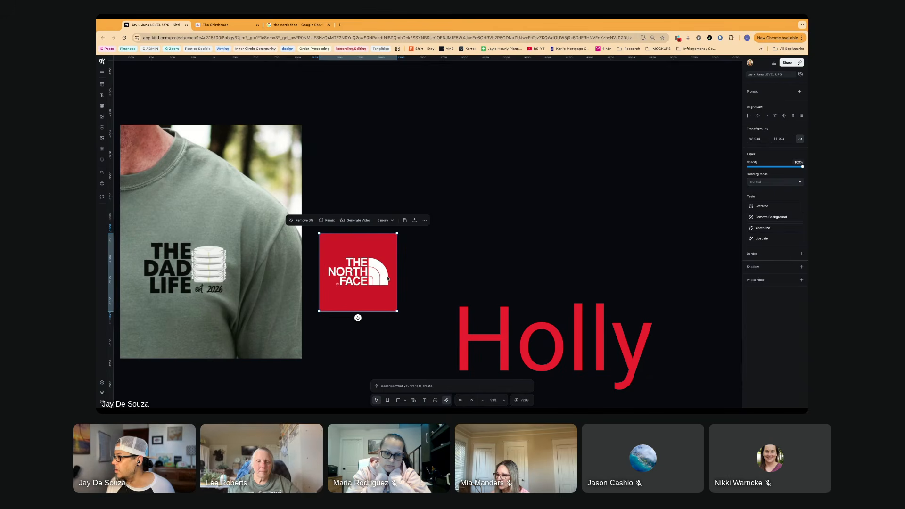
{"action": "scroll", "coordinate": [395, 288], "scroll_direction": "down", "scroll_amount": 4}
{"action": "scroll", "coordinate": [395, 289], "scroll_direction": "down", "scroll_amount": 5}
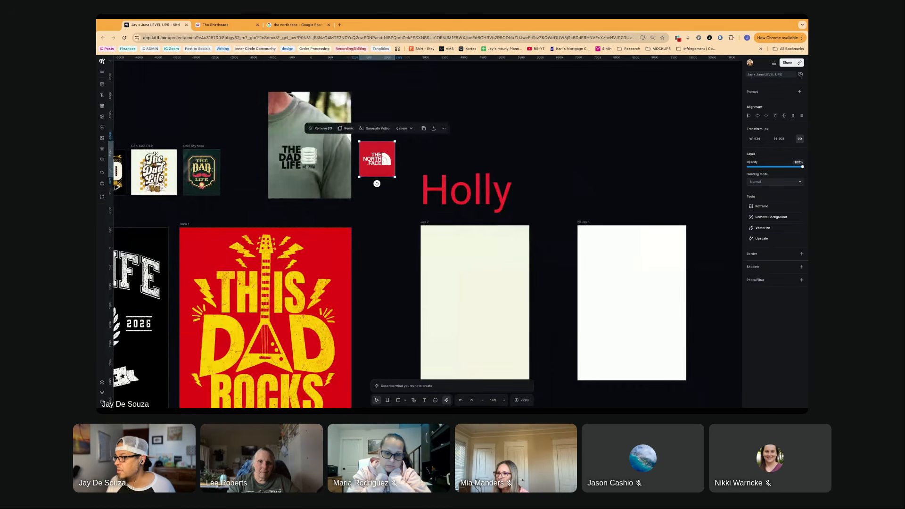
- Examine the "DAD LIFE" and "THIS DAD ROCKS" redesign artboards alongside the blank artboards on the canvas
{"action": "scroll", "coordinate": [395, 288], "scroll_direction": "down", "scroll_amount": 3}
{"action": "scroll", "coordinate": [395, 289], "scroll_direction": "up", "scroll_amount": 1}
{"action": "scroll", "coordinate": [395, 288], "scroll_direction": "left", "scroll_amount": 1}
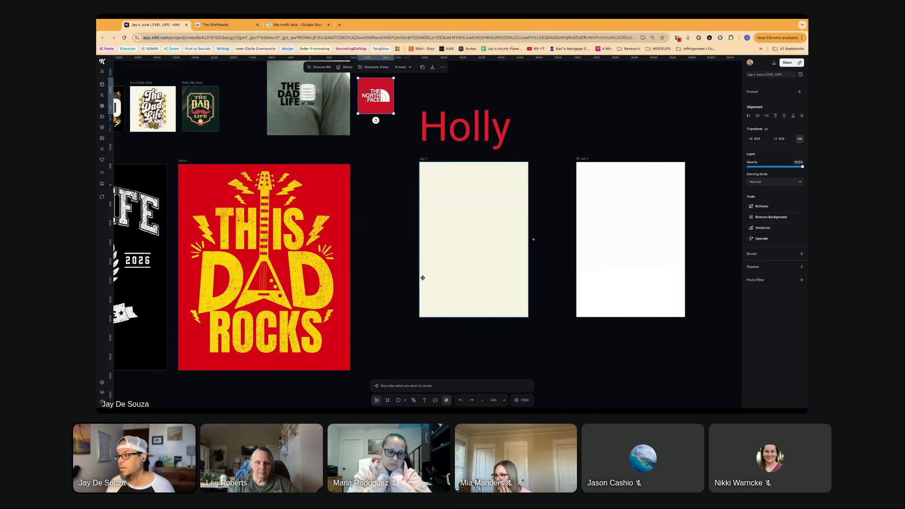
{"action": "scroll", "coordinate": [377, 279], "scroll_direction": "down", "scroll_amount": 1}
{"action": "scroll", "coordinate": [378, 280], "scroll_direction": "up", "scroll_amount": 5}
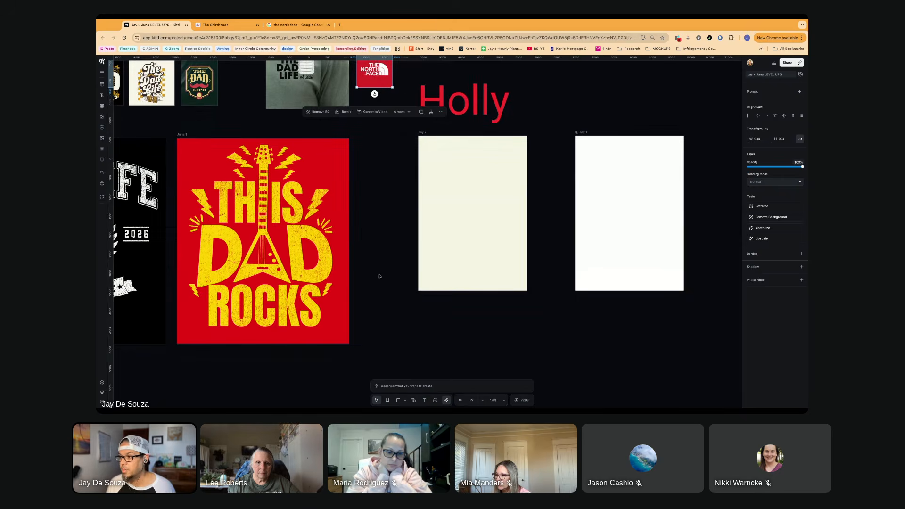
{"action": "scroll", "coordinate": [379, 276], "scroll_direction": "left", "scroll_amount": 2}
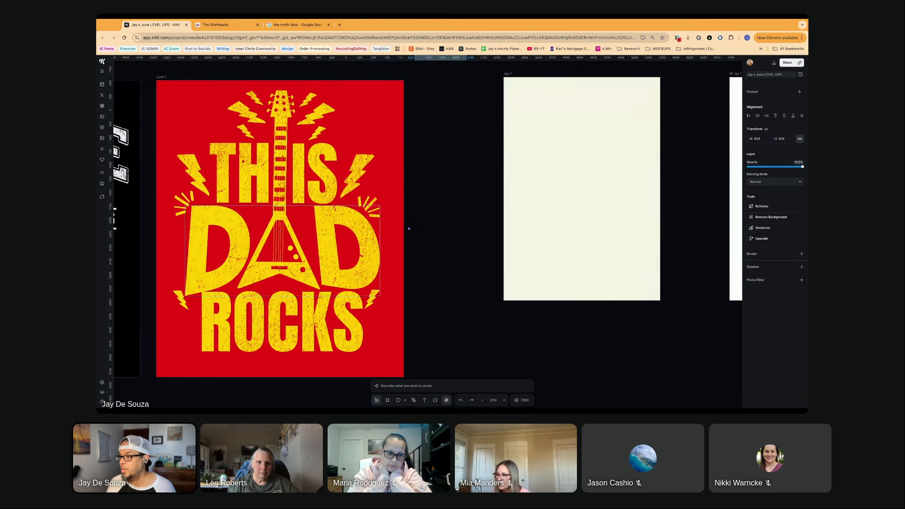
{"action": "scroll", "coordinate": [393, 273], "scroll_direction": "left", "scroll_amount": 7}
{"action": "scroll", "coordinate": [393, 273], "scroll_direction": "left", "scroll_amount": 12}
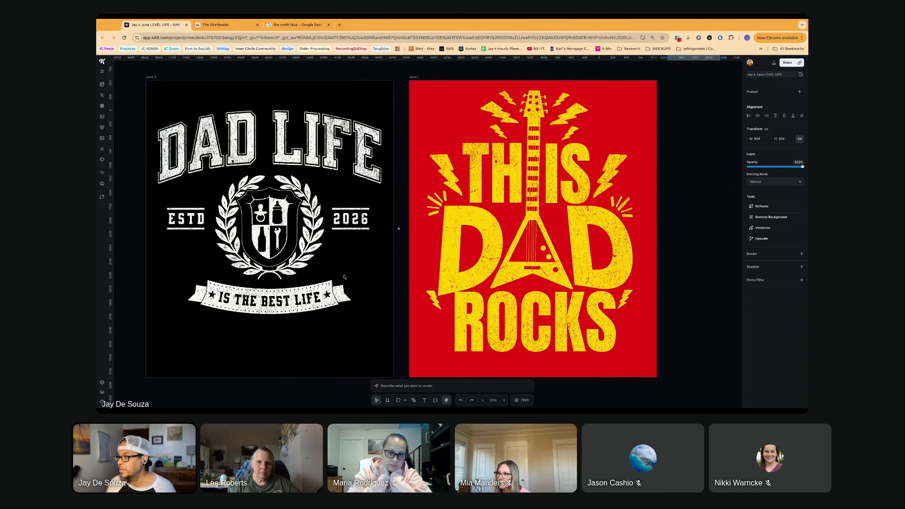
{"action": "scroll", "coordinate": [344, 277], "scroll_direction": "right", "scroll_amount": 1}
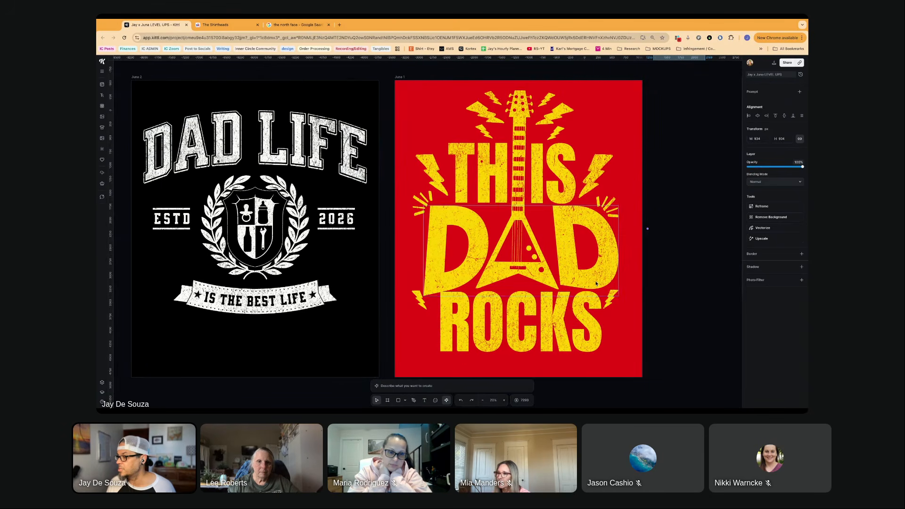
{"action": "left_click", "coordinate": [693, 285]}
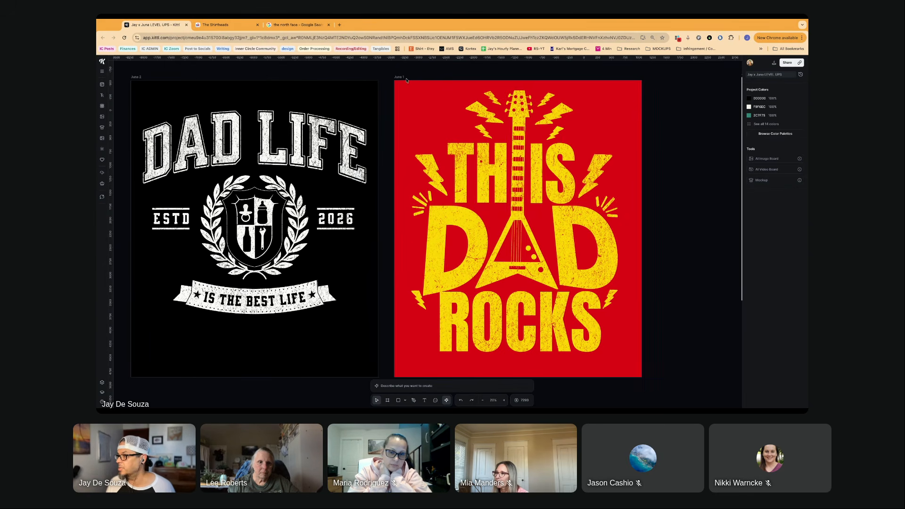
- Duplicate the red "THIS DAD ROCKS" artboard and place the copy directly below the original
{"action": "scroll", "coordinate": [406, 80], "scroll_direction": "down", "scroll_amount": 5}
{"action": "scroll", "coordinate": [393, 101], "scroll_direction": "up", "scroll_amount": 5}
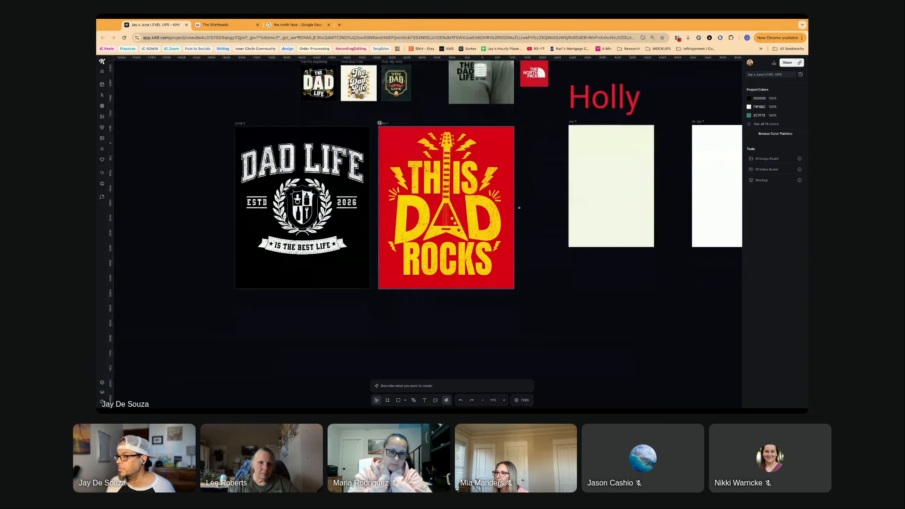
{"action": "left_click", "coordinate": [383, 123]}
{"action": "left_click_drag", "start_coordinate": [383, 123], "coordinate": [383, 302]}
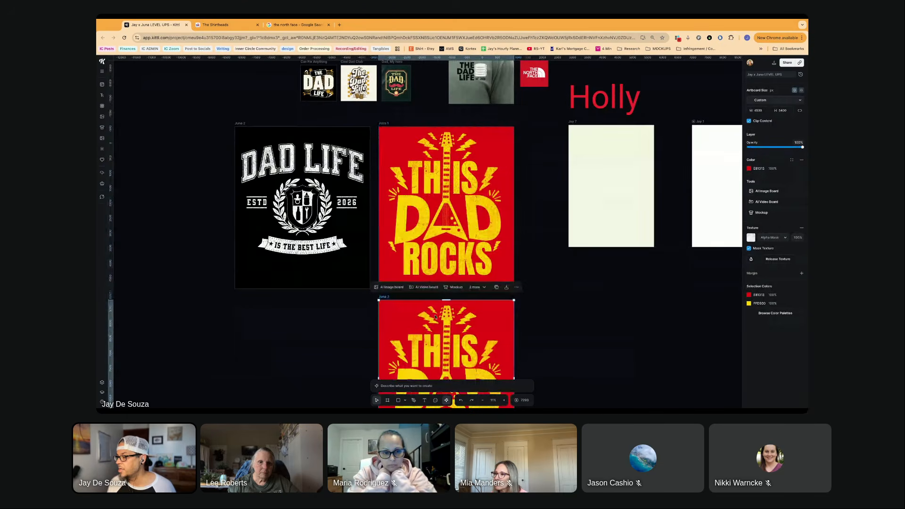
- Change the background of the duplicated "THIS DAD ROCKS" artboard to black
{"action": "scroll", "coordinate": [424, 283], "scroll_direction": "down", "scroll_amount": 3}
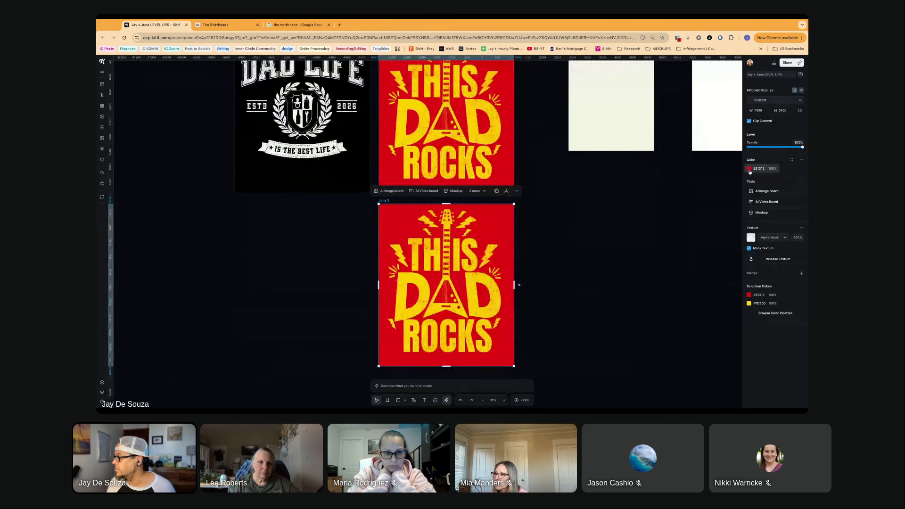
{"action": "left_click", "coordinate": [750, 168]}
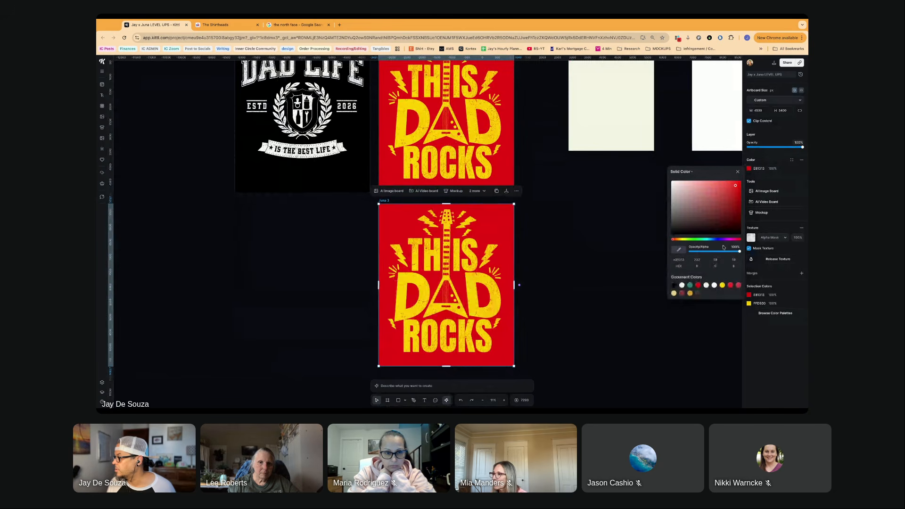
{"action": "left_click", "coordinate": [672, 286]}
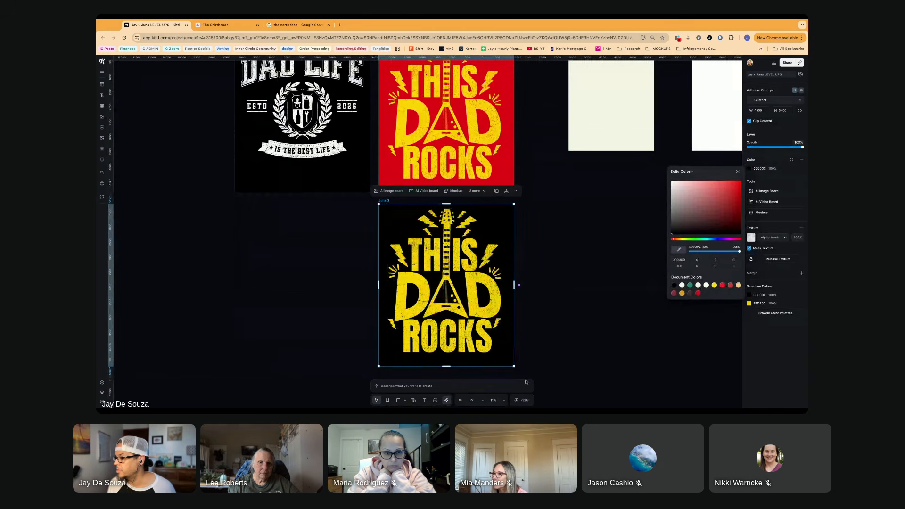
- Recolor all the yellow lettering, guitar and lightning artwork on the black "THIS DAD ROCKS" artboard to white
{"action": "left_click", "coordinate": [549, 367]}
{"action": "mouse_move", "coordinate": [548, 365]}
{"action": "left_mouse_down"}
{"action": "mouse_move", "coordinate": [409, 254]}
{"action": "mouse_move", "coordinate": [400, 213]}
{"action": "mouse_move", "coordinate": [549, 366]}
{"action": "left_mouse_up"}
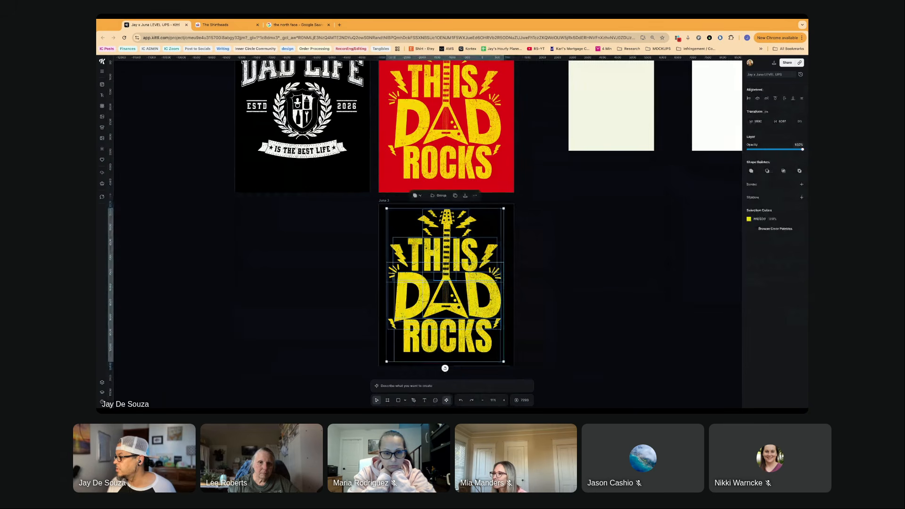
{"action": "left_click", "coordinate": [749, 220]}
{"action": "left_click", "coordinate": [687, 245]}
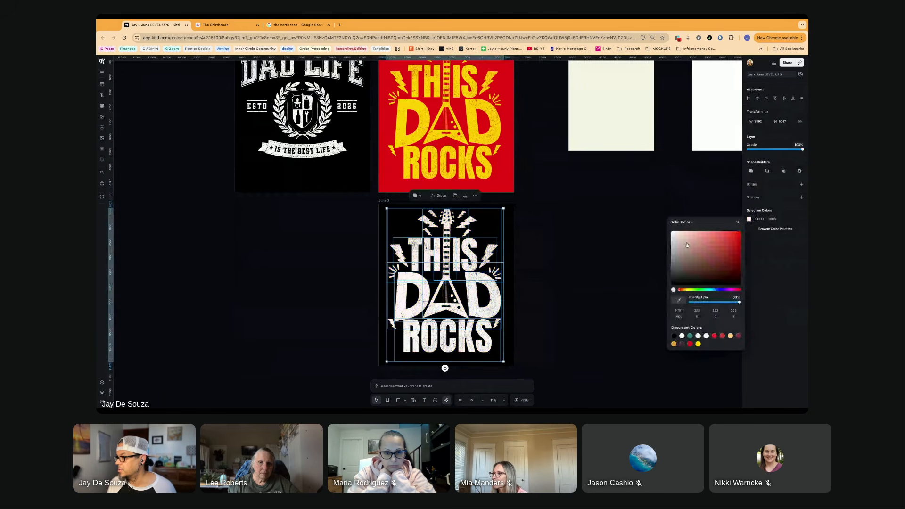
{"action": "left_click", "coordinate": [519, 285]}
- Examine the black-and-white "THIS DAD ROCKS" version up close and compare it with the red original
{"action": "scroll", "coordinate": [518, 285], "scroll_direction": "up", "scroll_amount": 5}
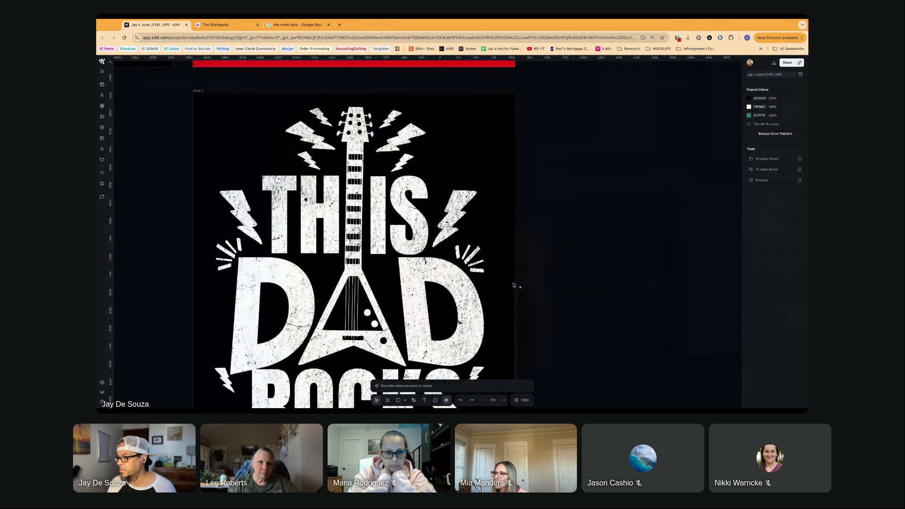
{"action": "scroll", "coordinate": [514, 285], "scroll_direction": "down", "scroll_amount": 2}
{"action": "scroll", "coordinate": [438, 261], "scroll_direction": "down", "scroll_amount": 4}
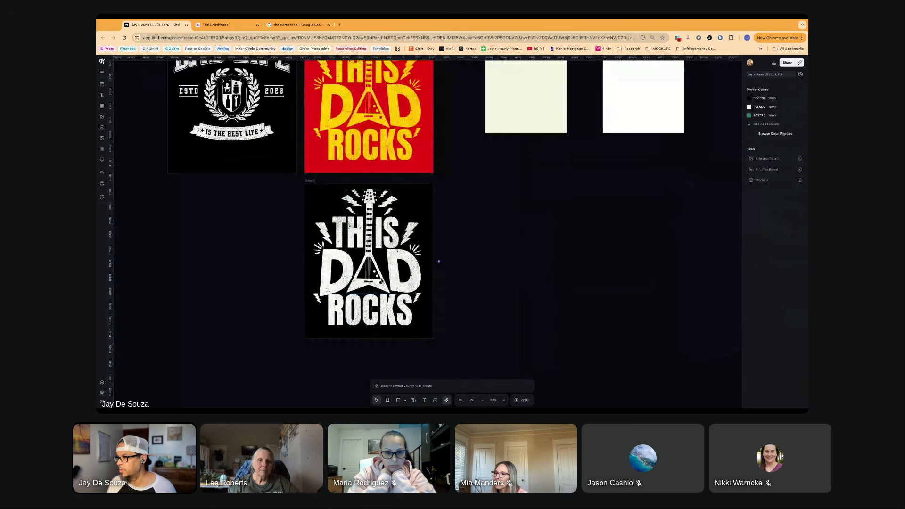
{"action": "scroll", "coordinate": [434, 301], "scroll_direction": "down", "scroll_amount": 1}
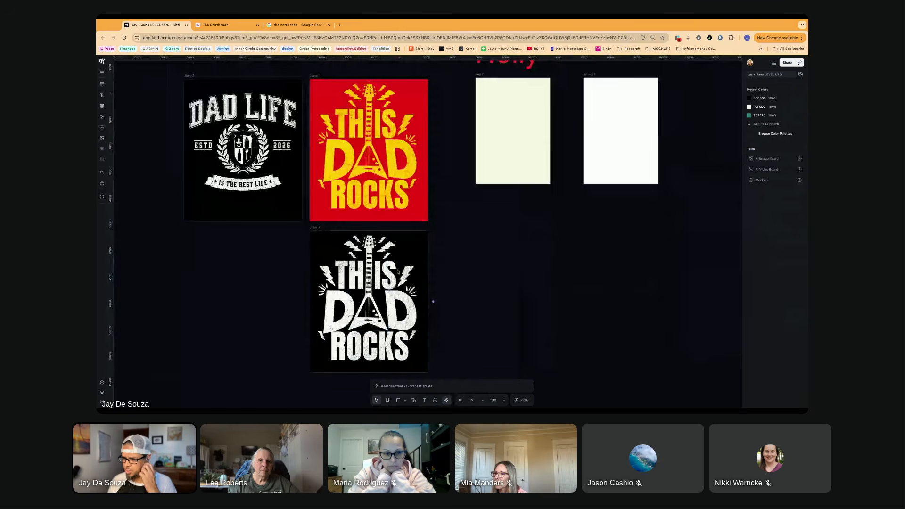
{"action": "scroll", "coordinate": [382, 281], "scroll_direction": "up", "scroll_amount": 2}
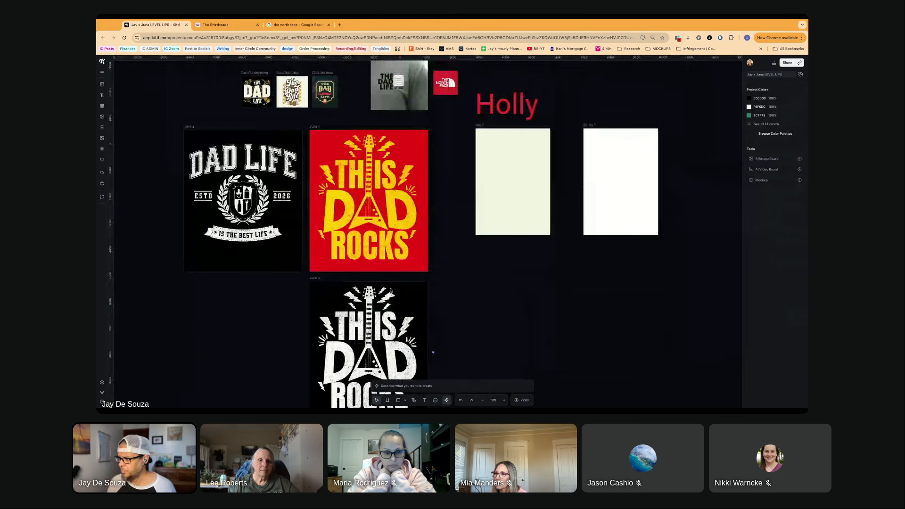
{"action": "scroll", "coordinate": [377, 284], "scroll_direction": "up", "scroll_amount": 2}
{"action": "scroll", "coordinate": [377, 284], "scroll_direction": "left", "scroll_amount": 2}
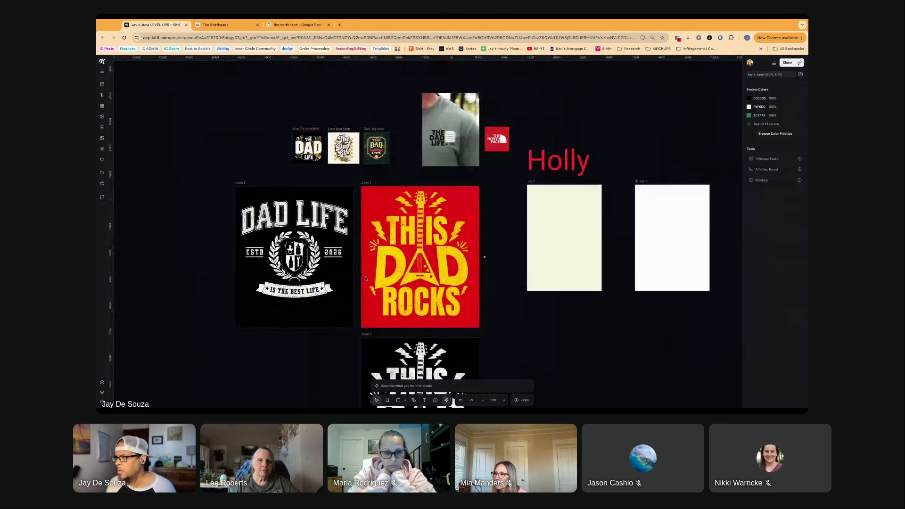
- Examine the "DAD LIFE" design closely, including its arched lettering, crest with shield icons and "IS THE BEST LIFE" ribbon
{"action": "scroll", "coordinate": [282, 283], "scroll_direction": "up", "scroll_amount": 3}
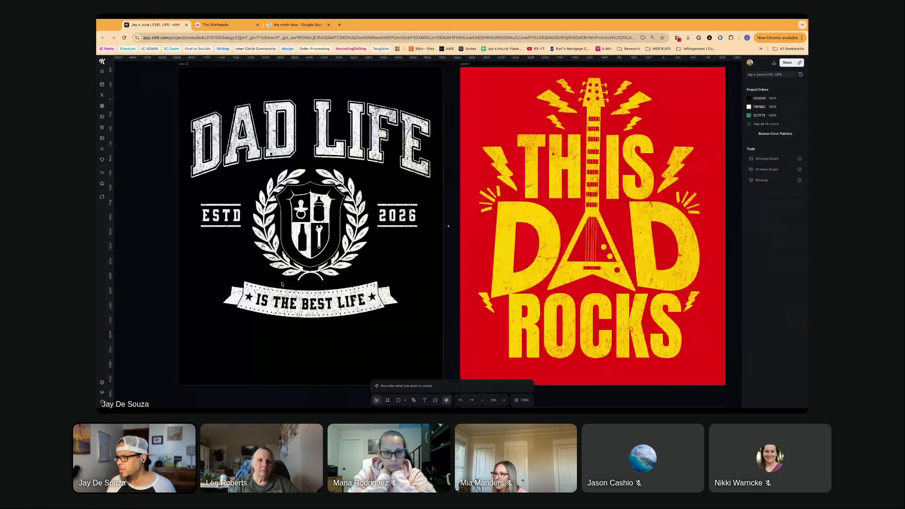
{"action": "scroll", "coordinate": [281, 284], "scroll_direction": "up", "scroll_amount": 2}
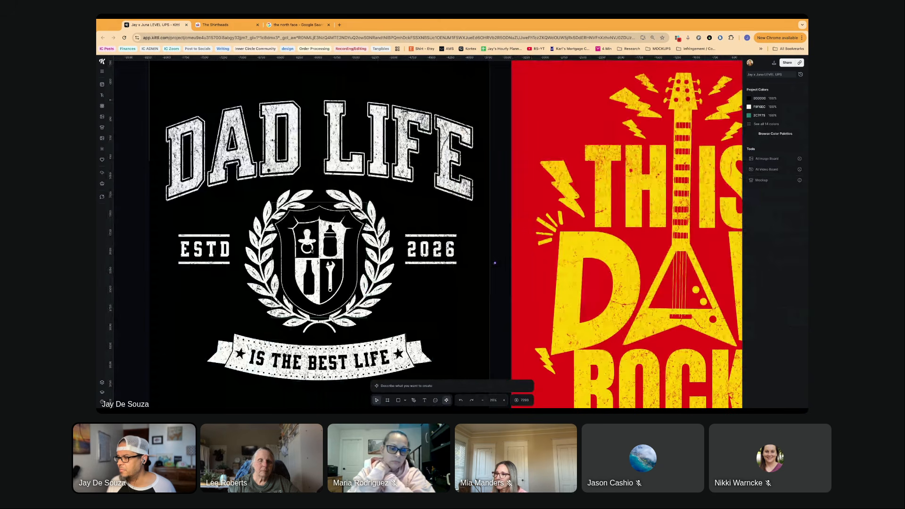
{"action": "scroll", "coordinate": [311, 250], "scroll_direction": "up", "scroll_amount": 3}
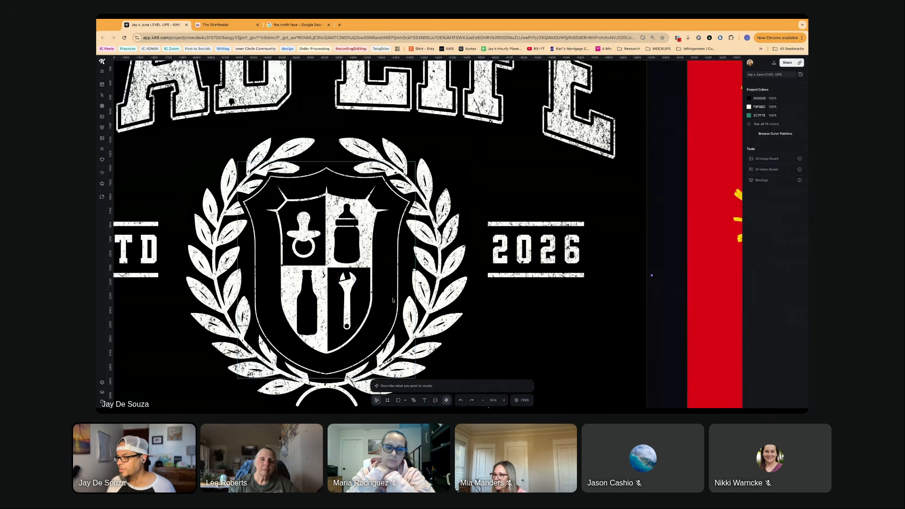
{"action": "scroll", "coordinate": [393, 300], "scroll_direction": "down", "scroll_amount": 5}
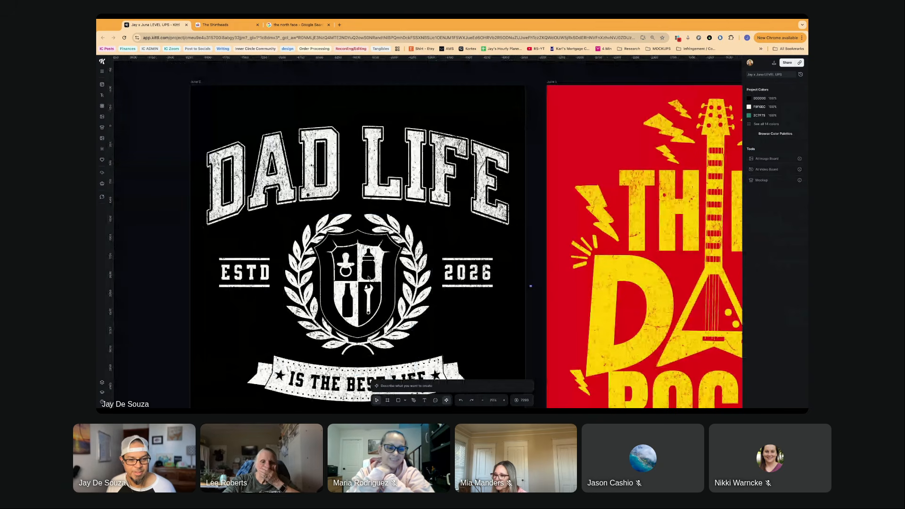
{"action": "scroll", "coordinate": [368, 278], "scroll_direction": "down", "scroll_amount": 3}
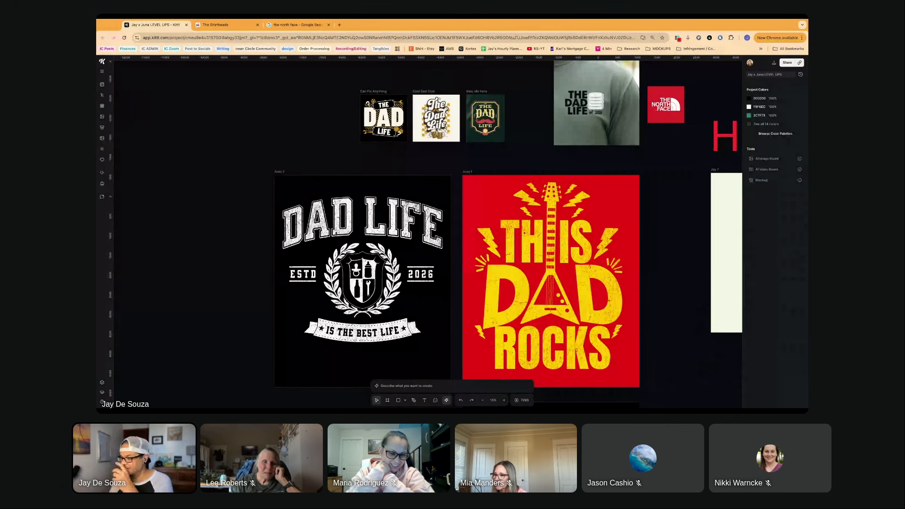
{"action": "scroll", "coordinate": [352, 317], "scroll_direction": "down", "scroll_amount": 2}
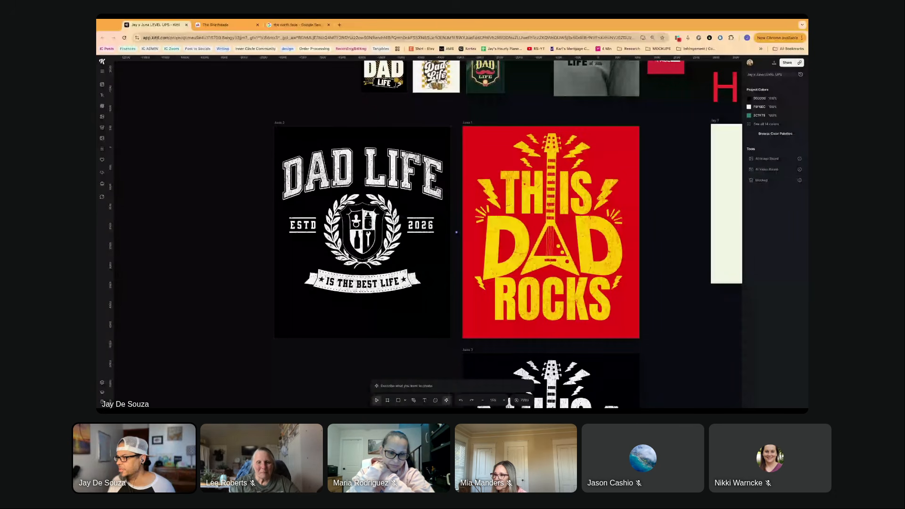
{"action": "scroll", "coordinate": [342, 246], "scroll_direction": "up", "scroll_amount": 3}
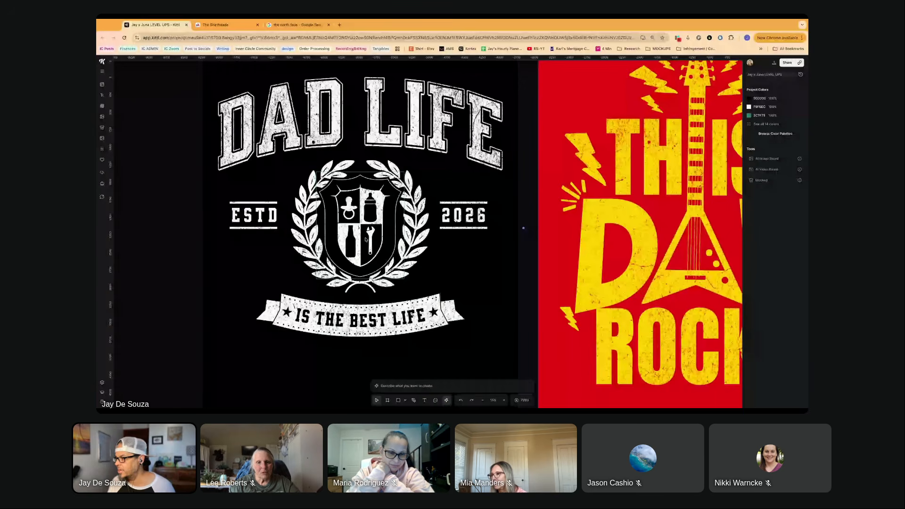
{"action": "scroll", "coordinate": [342, 247], "scroll_direction": "up", "scroll_amount": 1}
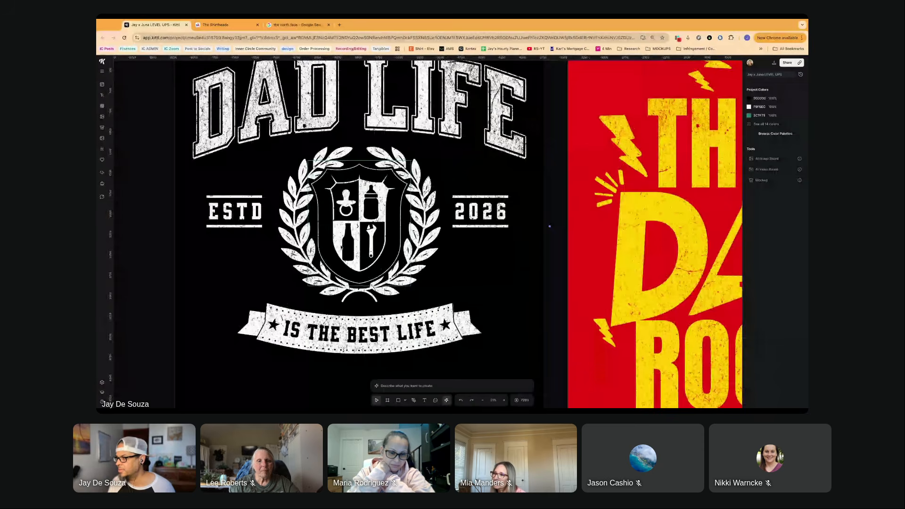
{"action": "scroll", "coordinate": [374, 256], "scroll_direction": "up", "scroll_amount": 1}
{"action": "scroll", "coordinate": [376, 258], "scroll_direction": "down", "scroll_amount": 3}
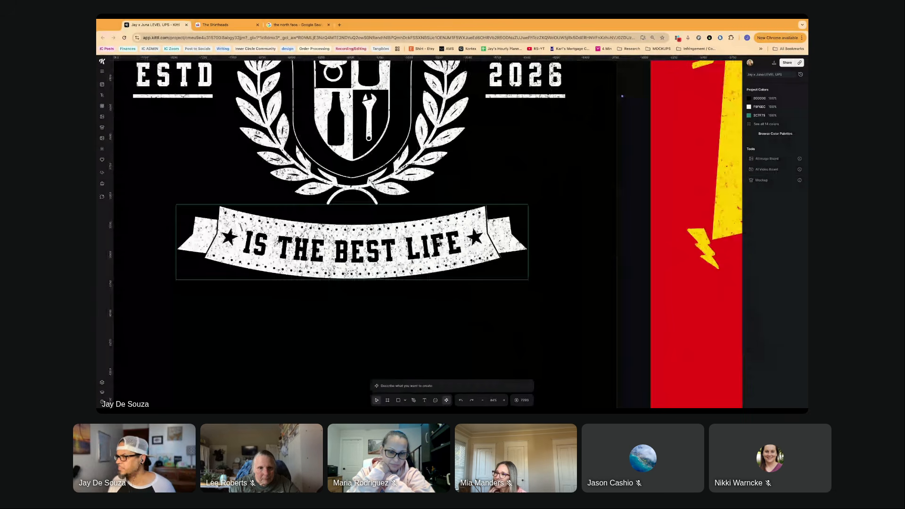
{"action": "scroll", "coordinate": [407, 244], "scroll_direction": "down", "scroll_amount": 3}
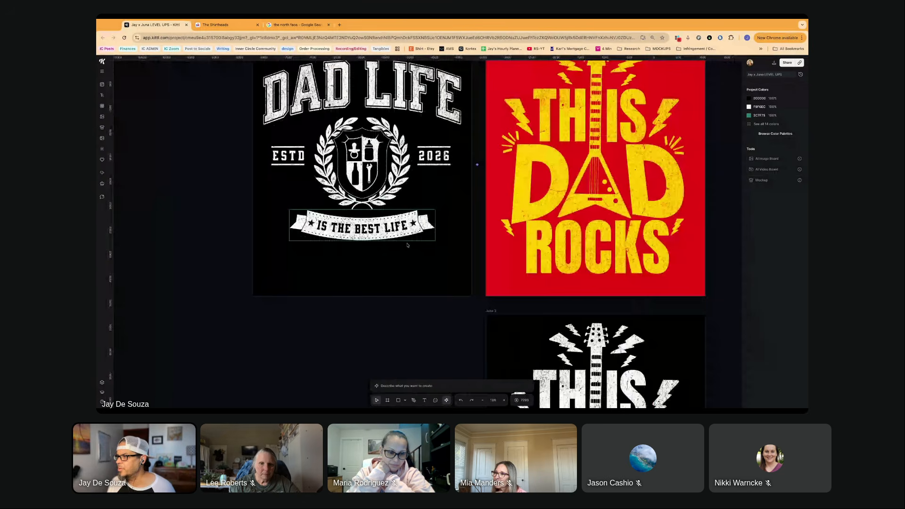
- Inspect the stacked diapers and "THE DAD LIFE" lettering on the shirt photo beside The North Face logo
{"action": "scroll", "coordinate": [454, 244], "scroll_direction": "down", "scroll_amount": 2}
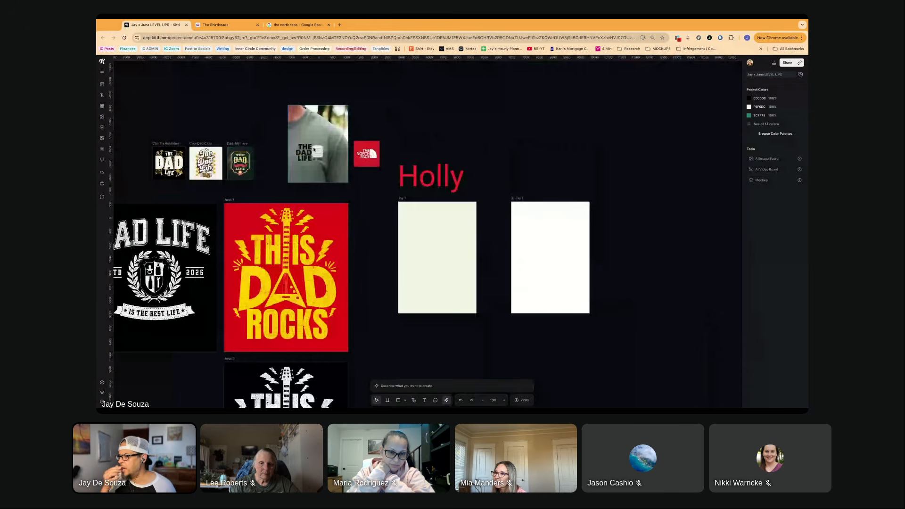
{"action": "scroll", "coordinate": [314, 154], "scroll_direction": "up", "scroll_amount": 3}
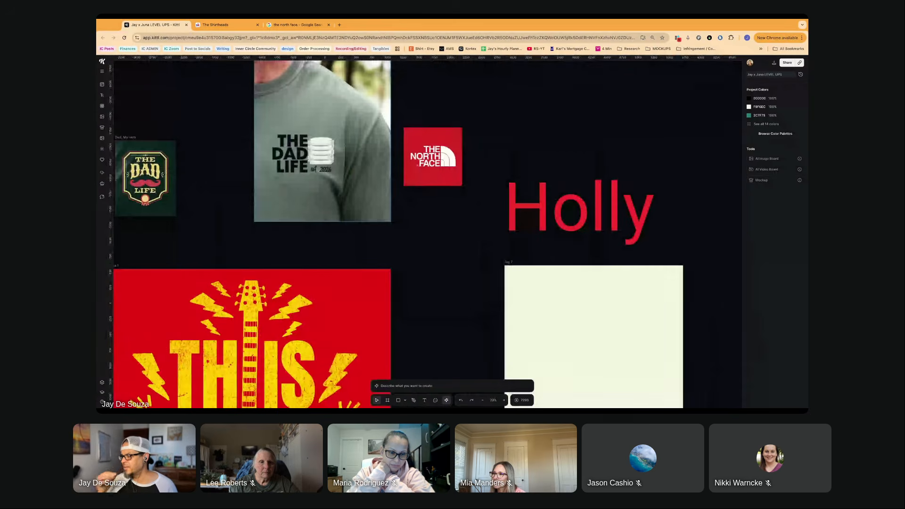
{"action": "scroll", "coordinate": [313, 161], "scroll_direction": "up", "scroll_amount": 2}
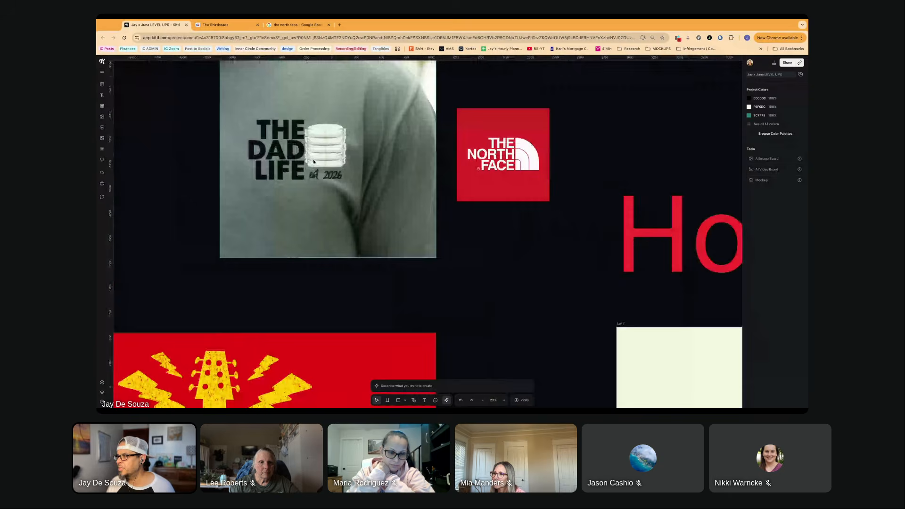
{"action": "scroll", "coordinate": [313, 162], "scroll_direction": "up", "scroll_amount": 2}
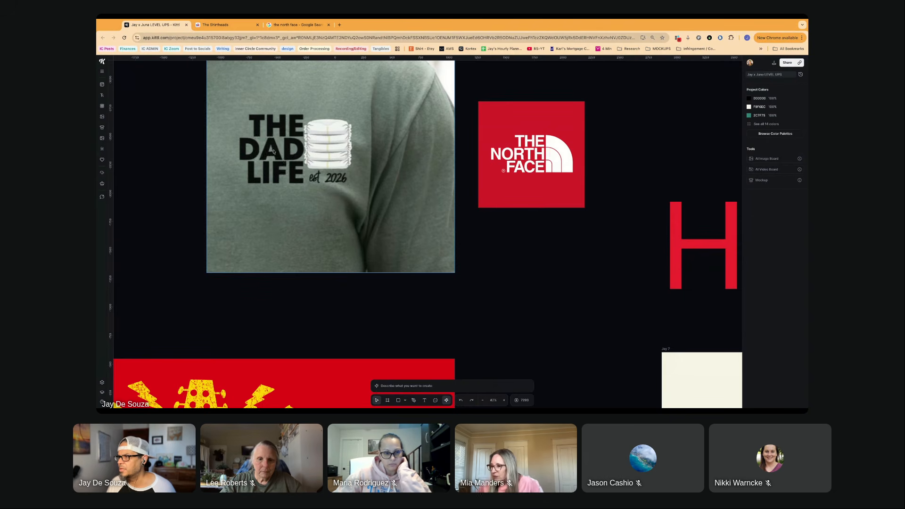
{"action": "scroll", "coordinate": [310, 175], "scroll_direction": "down", "scroll_amount": 1}
{"action": "scroll", "coordinate": [310, 175], "scroll_direction": "down", "scroll_amount": 1}
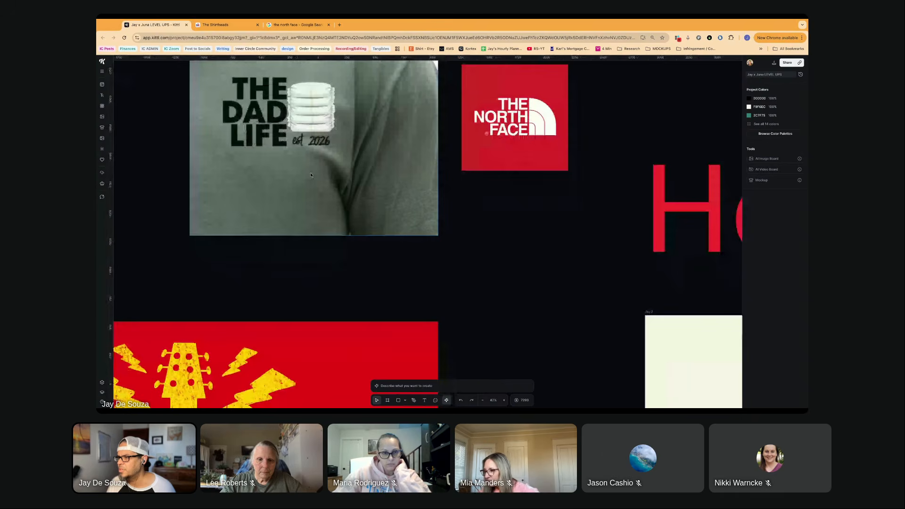
- Inspect the pacifier, baby bottle, beer bottle and wrench icons in the shield of the "DAD LIFE" design
{"action": "scroll", "coordinate": [311, 175], "scroll_direction": "down", "scroll_amount": 5}
{"action": "scroll", "coordinate": [311, 175], "scroll_direction": "down", "scroll_amount": 3}
{"action": "scroll", "coordinate": [311, 175], "scroll_direction": "left", "scroll_amount": 2}
{"action": "scroll", "coordinate": [280, 236], "scroll_direction": "left", "scroll_amount": 3}
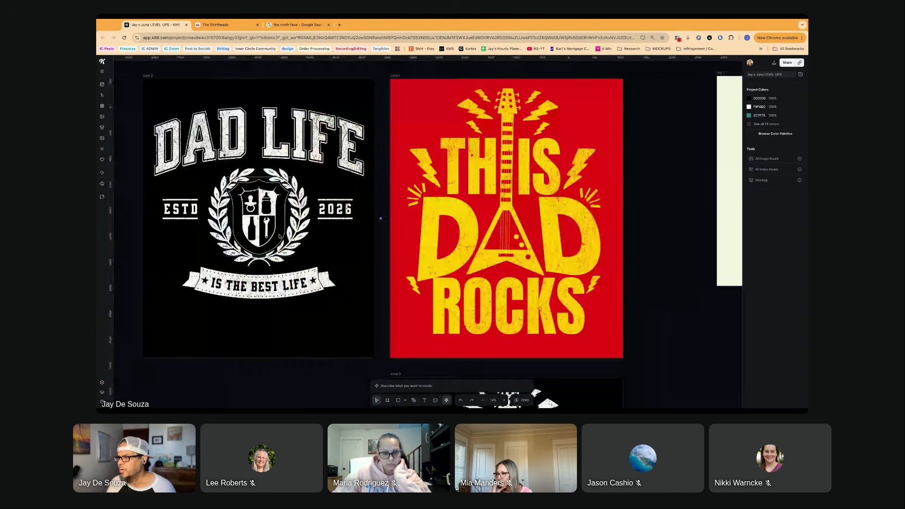
{"action": "scroll", "coordinate": [280, 236], "scroll_direction": "up", "scroll_amount": 5}
{"action": "scroll", "coordinate": [266, 255], "scroll_direction": "left", "scroll_amount": 1}
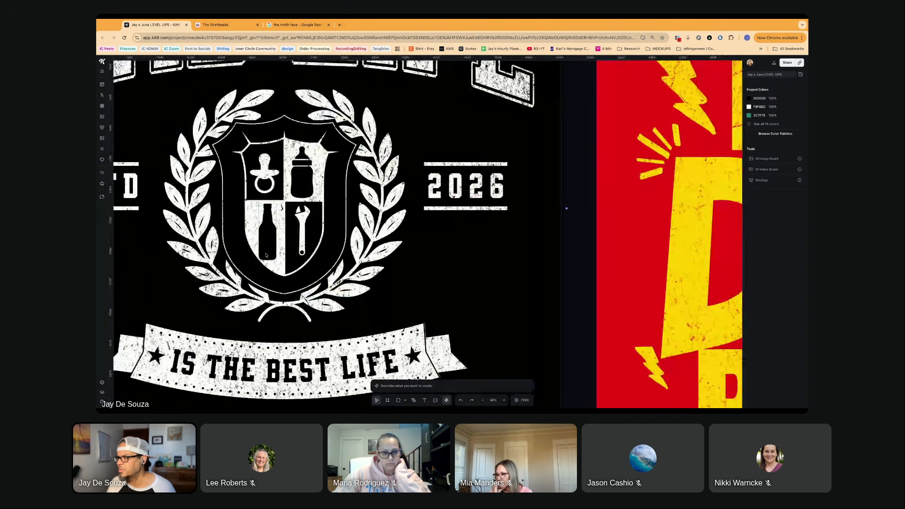
{"action": "scroll", "coordinate": [266, 255], "scroll_direction": "down", "scroll_amount": 2}
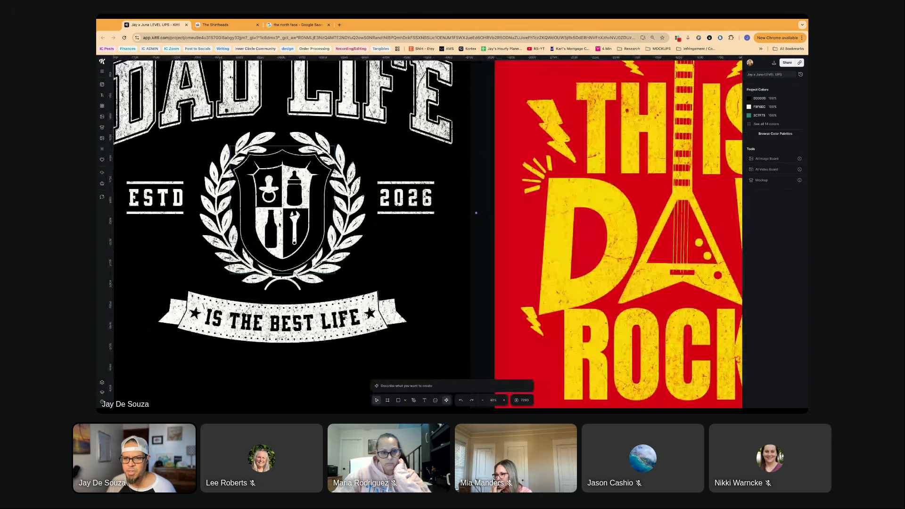
{"action": "scroll", "coordinate": [279, 226], "scroll_direction": "down", "scroll_amount": 2}
- Review the red "THIS DAD ROCKS" design alongside the original shirt photo and The North Face logo
{"action": "scroll", "coordinate": [421, 204], "scroll_direction": "right", "scroll_amount": 2}
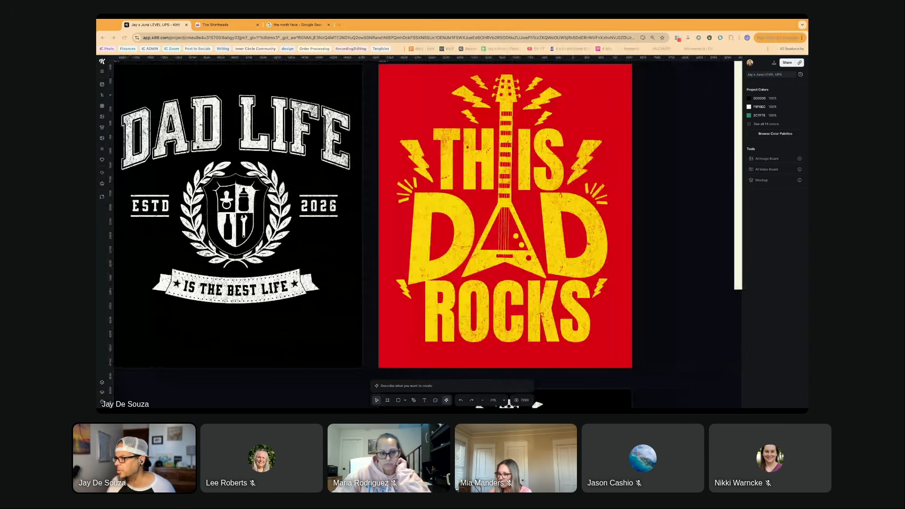
{"action": "scroll", "coordinate": [409, 213], "scroll_direction": "right", "scroll_amount": 4}
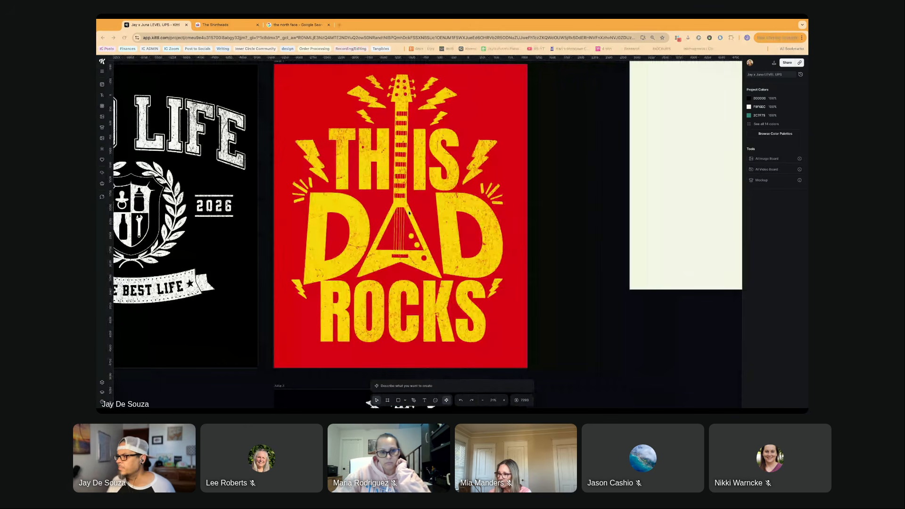
{"action": "scroll", "coordinate": [409, 212], "scroll_direction": "up", "scroll_amount": 2}
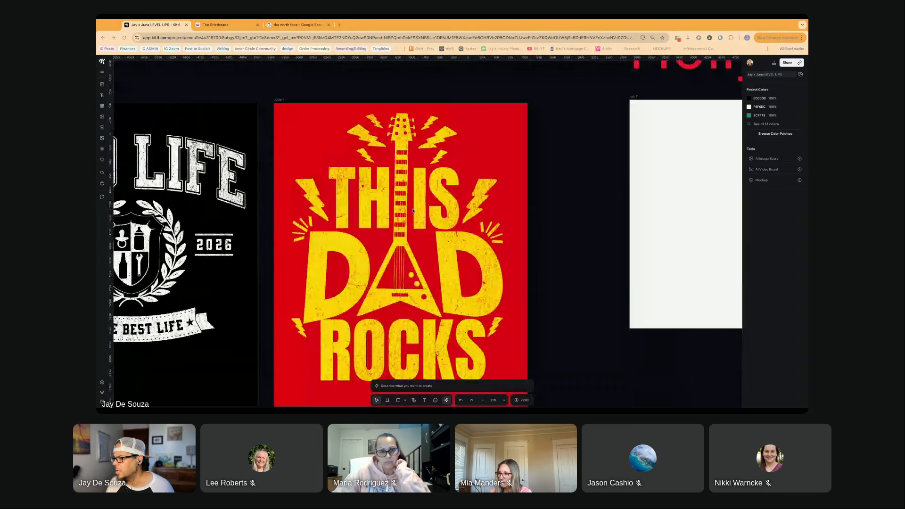
{"action": "scroll", "coordinate": [412, 210], "scroll_direction": "up", "scroll_amount": 10}
{"action": "scroll", "coordinate": [411, 211], "scroll_direction": "right", "scroll_amount": 5}
{"action": "scroll", "coordinate": [414, 215], "scroll_direction": "down", "scroll_amount": 2}
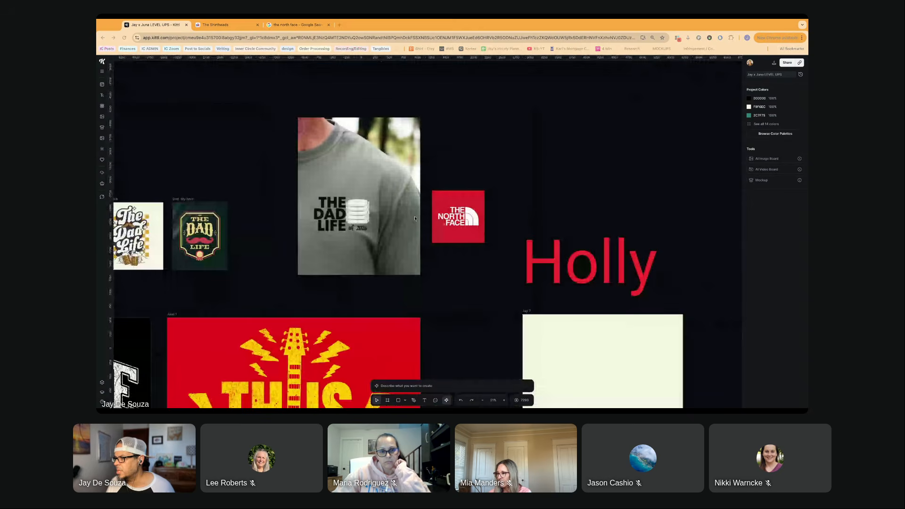
{"action": "scroll", "coordinate": [415, 218], "scroll_direction": "right", "scroll_amount": 1}
{"action": "scroll", "coordinate": [415, 218], "scroll_direction": "up", "scroll_amount": 3}
{"action": "scroll", "coordinate": [414, 218], "scroll_direction": "down", "scroll_amount": 3}
{"action": "scroll", "coordinate": [415, 218], "scroll_direction": "right", "scroll_amount": 1}
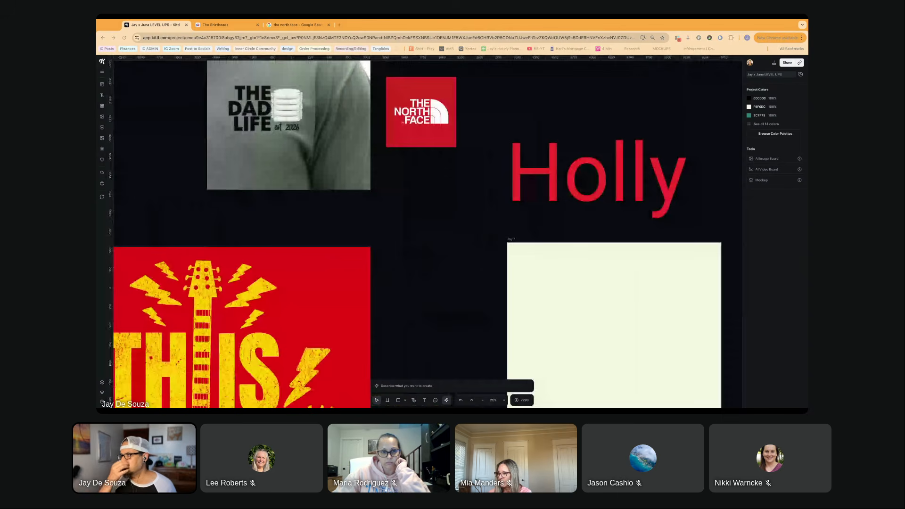
{"action": "scroll", "coordinate": [325, 266], "scroll_direction": "down", "scroll_amount": 3}
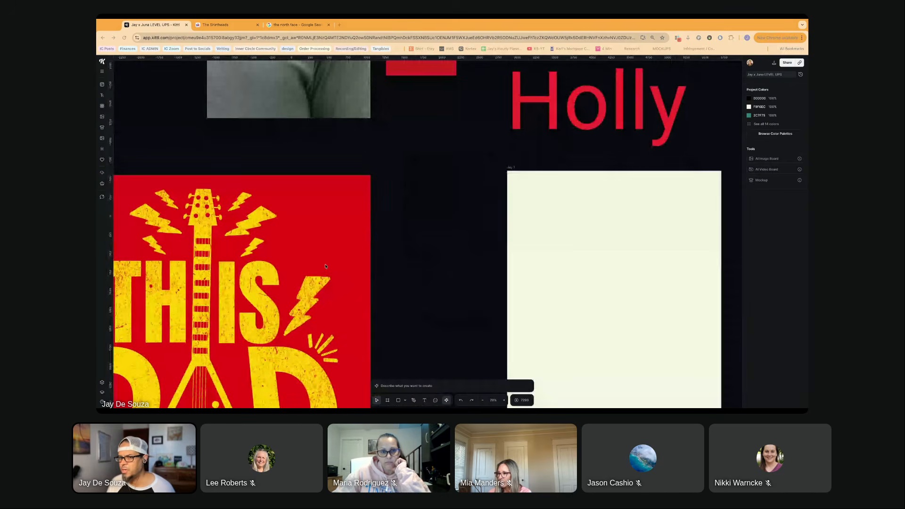
{"action": "scroll", "coordinate": [325, 266], "scroll_direction": "down", "scroll_amount": 2}
{"action": "scroll", "coordinate": [325, 266], "scroll_direction": "up", "scroll_amount": 2}
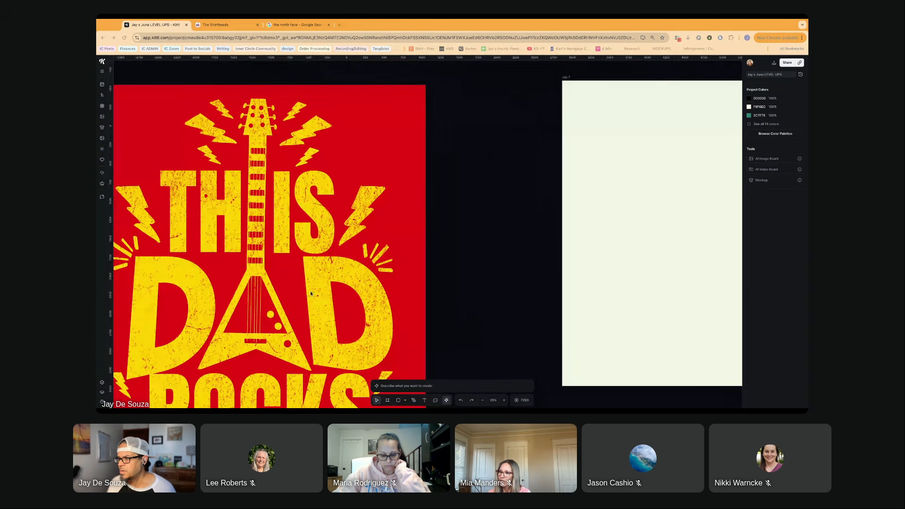
- Move the "THE DAD LIFE" shirt photo beside the red name heading, above the two blank artboards
{"action": "left_click", "coordinate": [280, 214]}
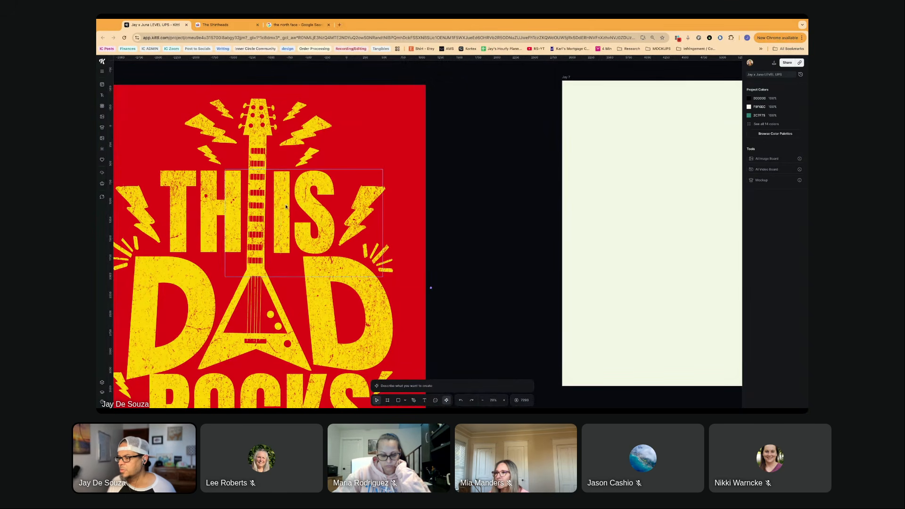
{"action": "scroll", "coordinate": [286, 207], "scroll_direction": "down", "scroll_amount": 5}
{"action": "scroll", "coordinate": [291, 326], "scroll_direction": "right", "scroll_amount": 4}
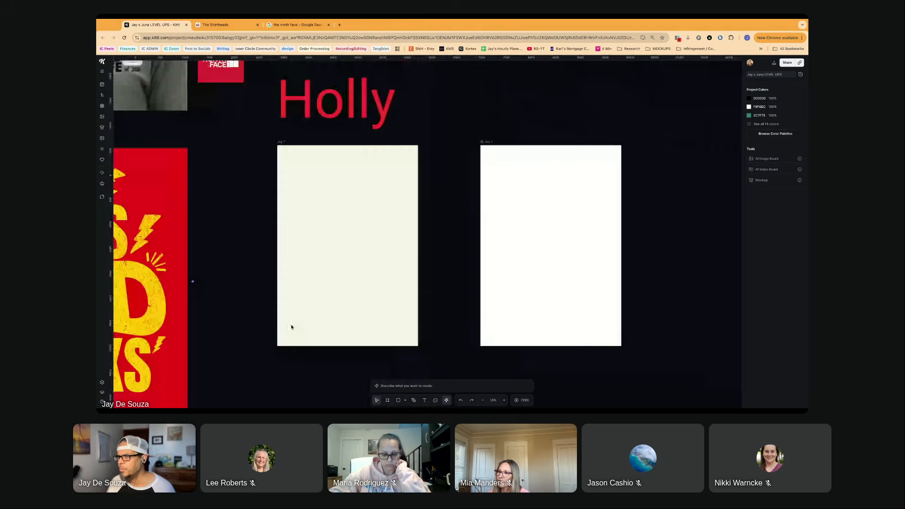
{"action": "scroll", "coordinate": [291, 326], "scroll_direction": "right", "scroll_amount": 1}
{"action": "scroll", "coordinate": [291, 327], "scroll_direction": "up", "scroll_amount": 1}
{"action": "left_click_drag", "start_coordinate": [124, 120], "coordinate": [470, 138]}
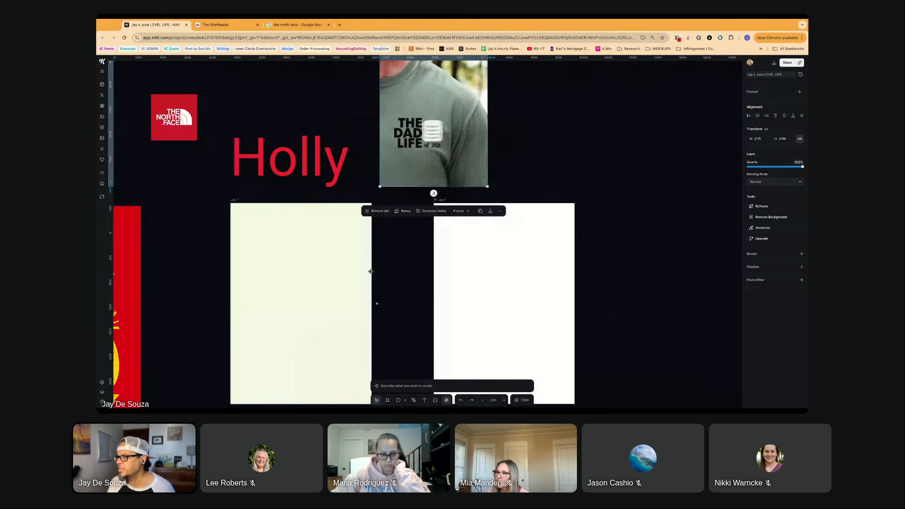
- Add a "DAD" text near the upper edge of the cream artboard
{"action": "scroll", "coordinate": [331, 252], "scroll_direction": "up", "scroll_amount": 5}
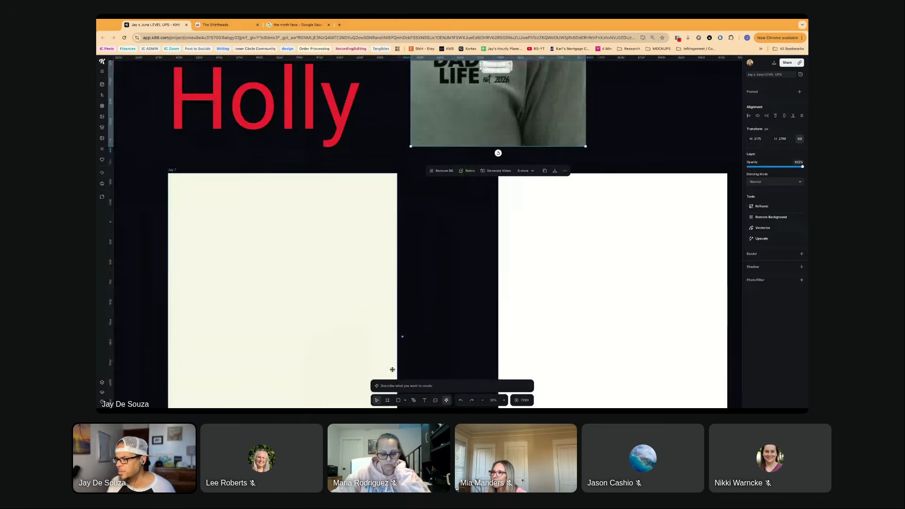
{"action": "left_click", "coordinate": [424, 399]}
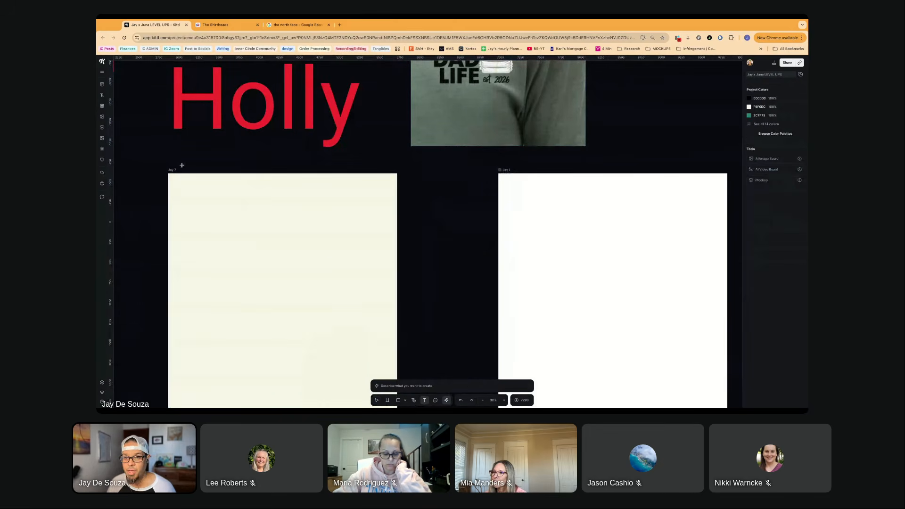
{"action": "left_click", "coordinate": [216, 200]}
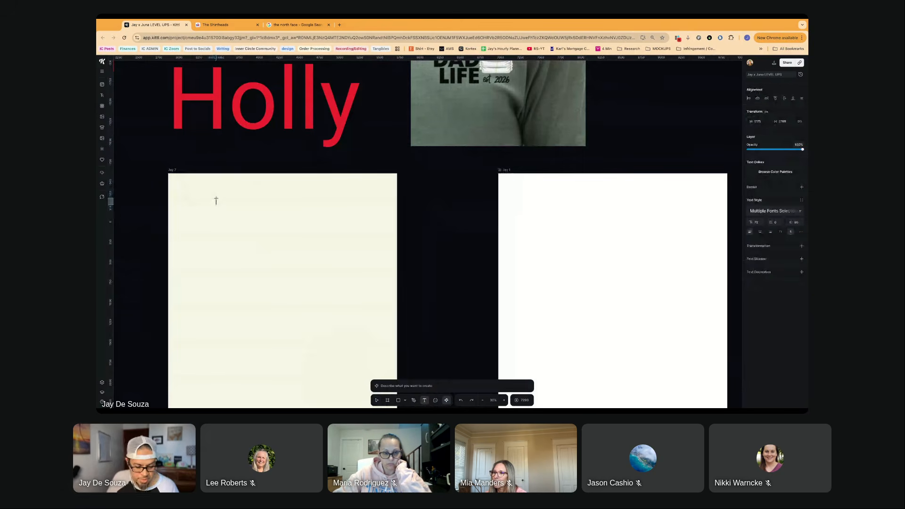
{"action": "left_click", "coordinate": [215, 200]}
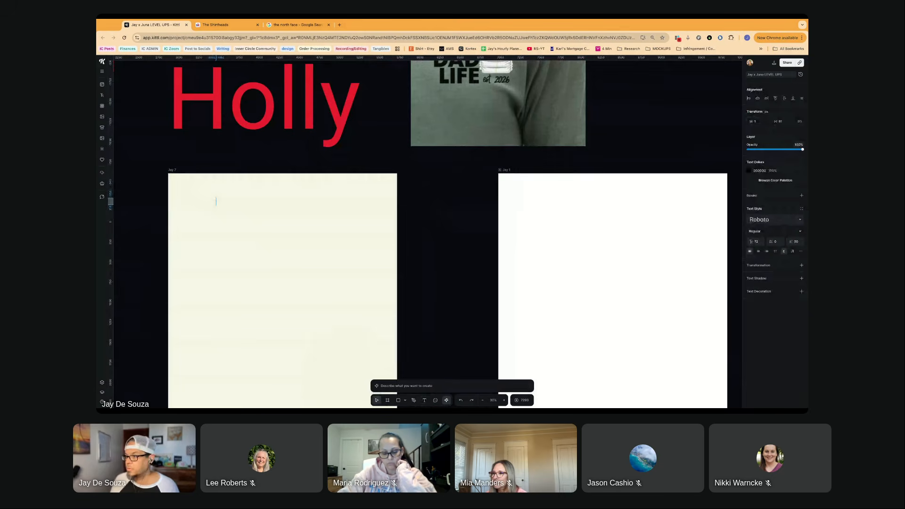
{"action": "type", "text": "DAD"}
{"action": "left_click", "coordinate": [243, 226]}
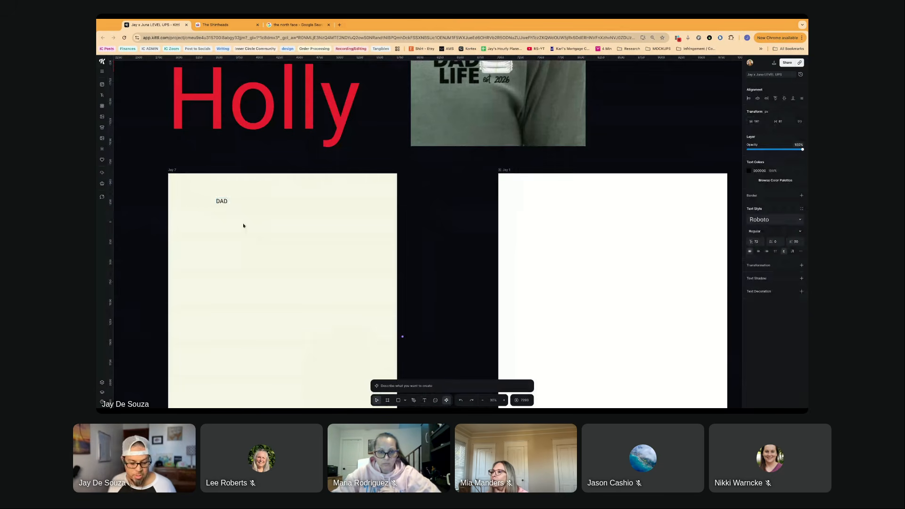
- Duplicate the "DAD" text slightly below the original and change the copy to "LIFE"
{"action": "left_click", "coordinate": [222, 201]}
{"action": "left_click_drag", "start_coordinate": [221, 202], "coordinate": [229, 230]}
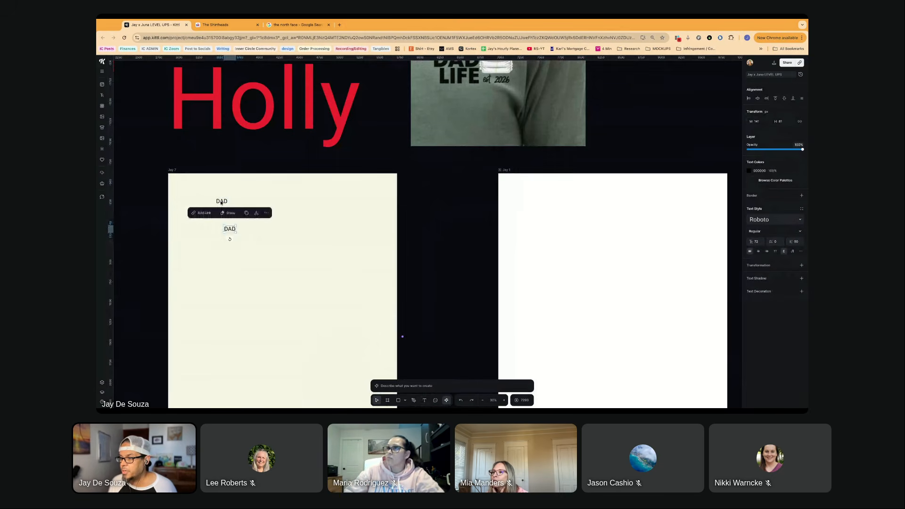
{"action": "scroll", "coordinate": [230, 236], "scroll_direction": "up", "scroll_amount": 3}
{"action": "double_click", "coordinate": [228, 229]}
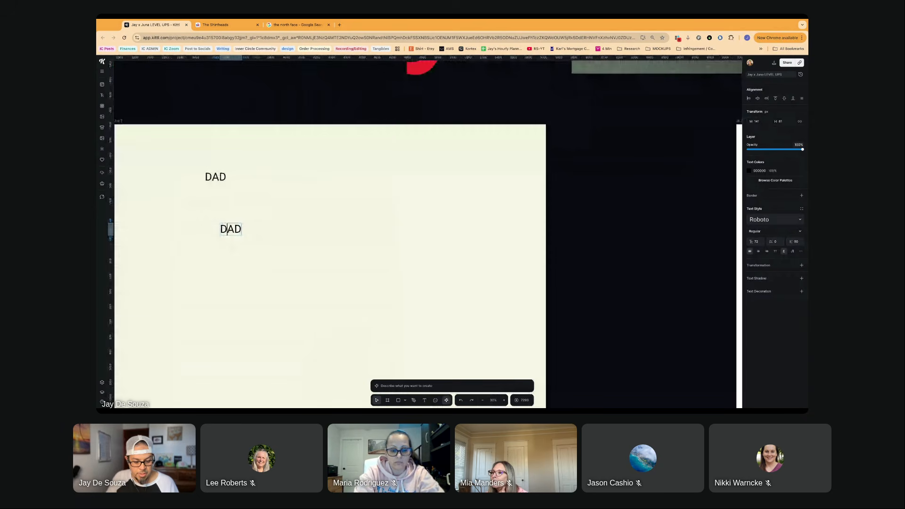
{"action": "key", "text": "ctrl+a"}
{"action": "type", "text": "LIFT"}
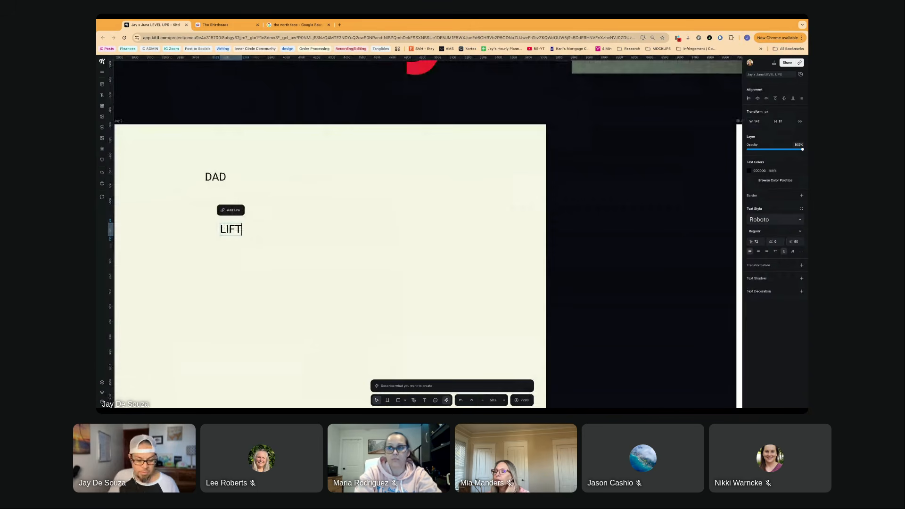
{"action": "key", "text": "BackSpace"}
{"action": "type", "text": "E"}
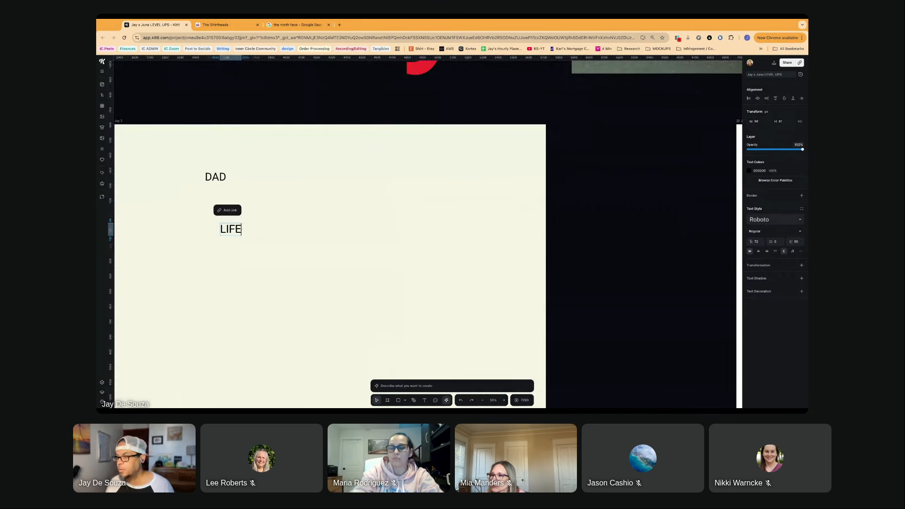
{"action": "key", "text": "Escape"}
- Enlarge the "DAD" and "LIFE" texts together to about three times their size
{"action": "left_click", "coordinate": [233, 232]}
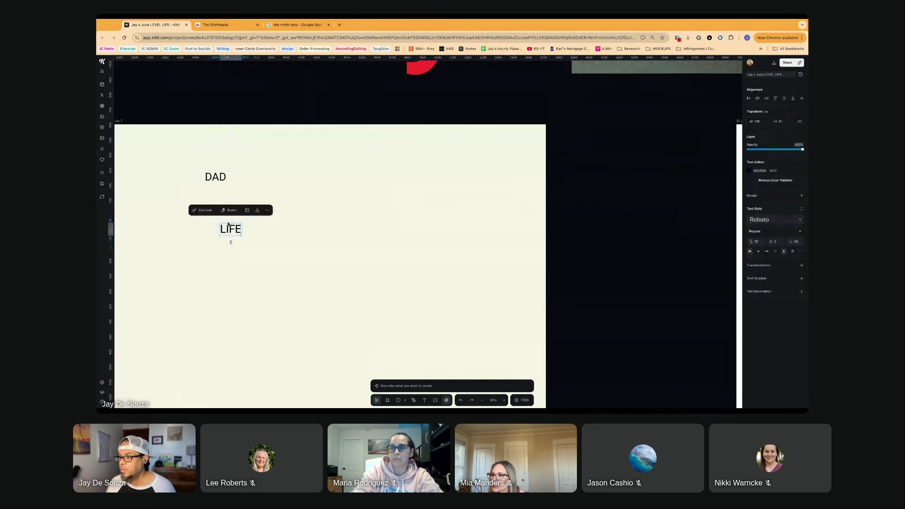
{"action": "left_click", "coordinate": [216, 178], "text": "shift"}
{"action": "left_click_drag", "start_coordinate": [241, 235], "coordinate": [321, 378]}
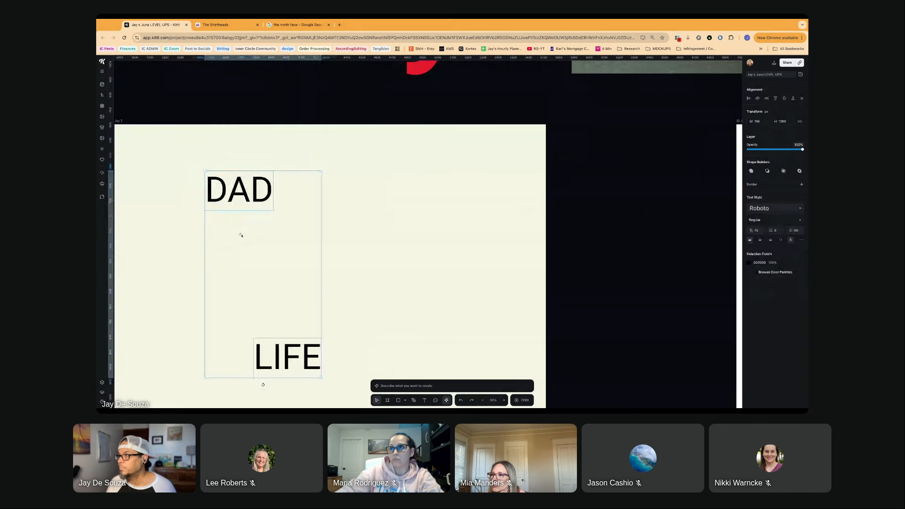
{"action": "scroll", "coordinate": [325, 285], "scroll_direction": "down", "scroll_amount": 5}
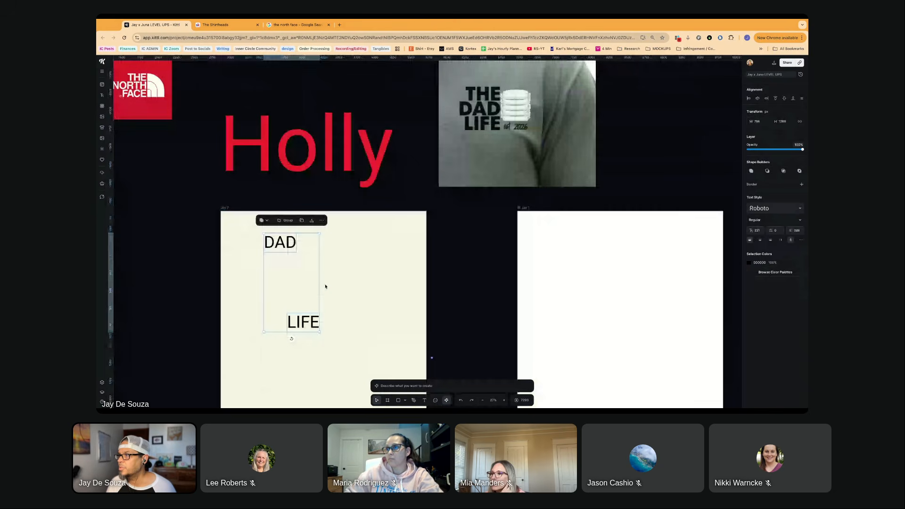
- Switch to the browser tab with The North Face image search and open Pinterest there
{"action": "left_click", "coordinate": [317, 27]}
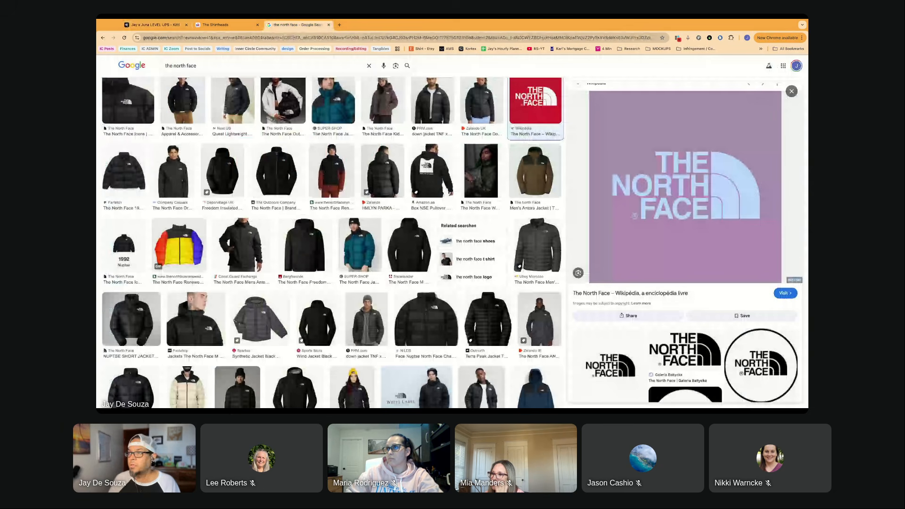
{"action": "left_click", "coordinate": [294, 39]}
{"action": "type", "text": "pinterest.com"}
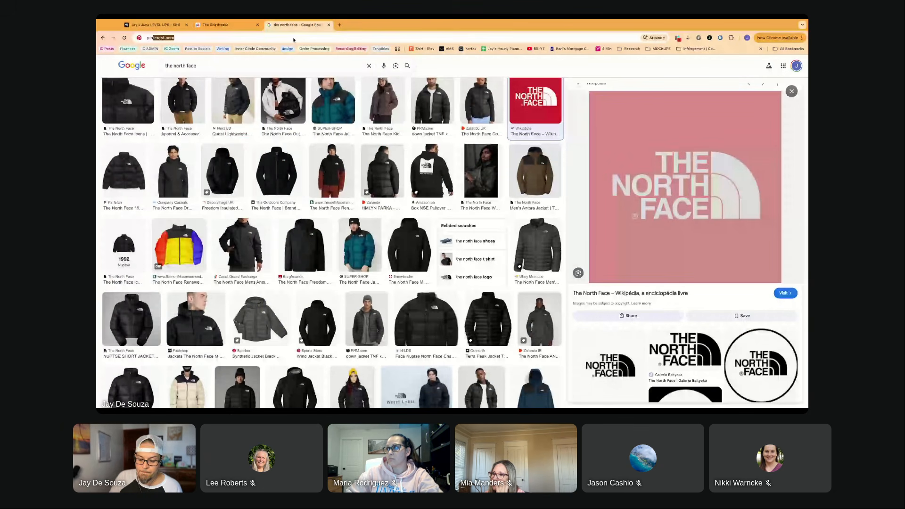
{"action": "key", "text": "Return"}
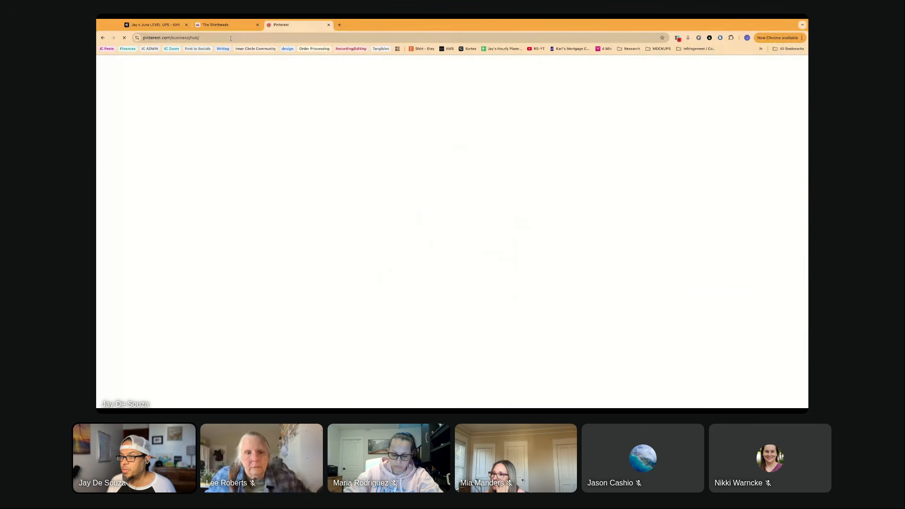
{"action": "left_click", "coordinate": [151, 24]}
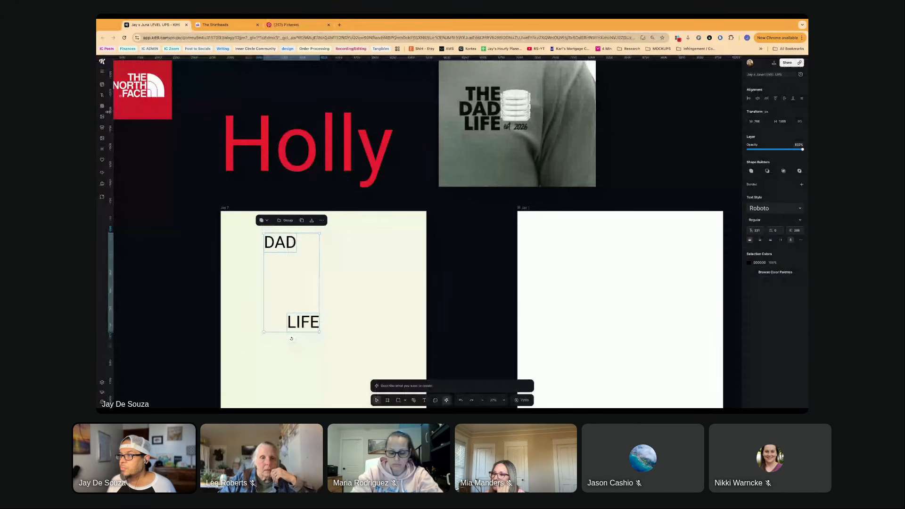
{"action": "left_click", "coordinate": [290, 25]}
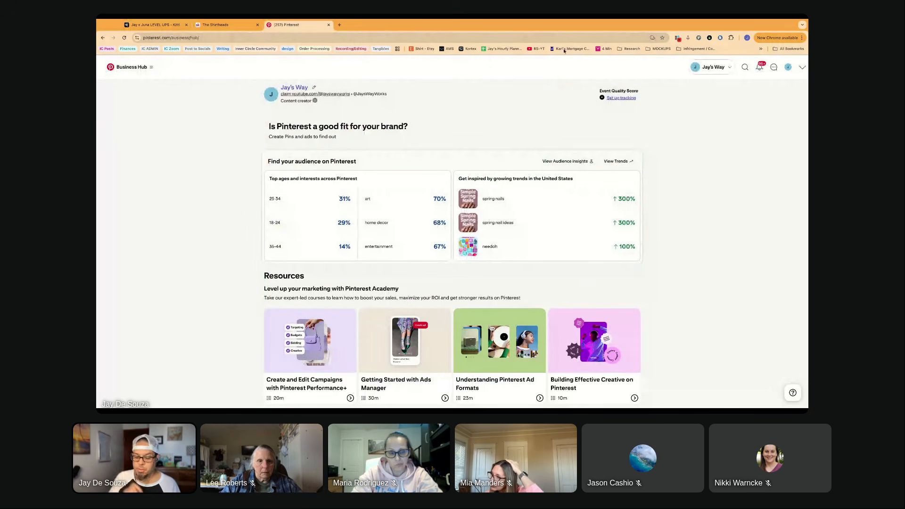
- Search Pinterest for "dad life aesthetic" and browse the resulting shirt designs
{"action": "left_click", "coordinate": [744, 68]}
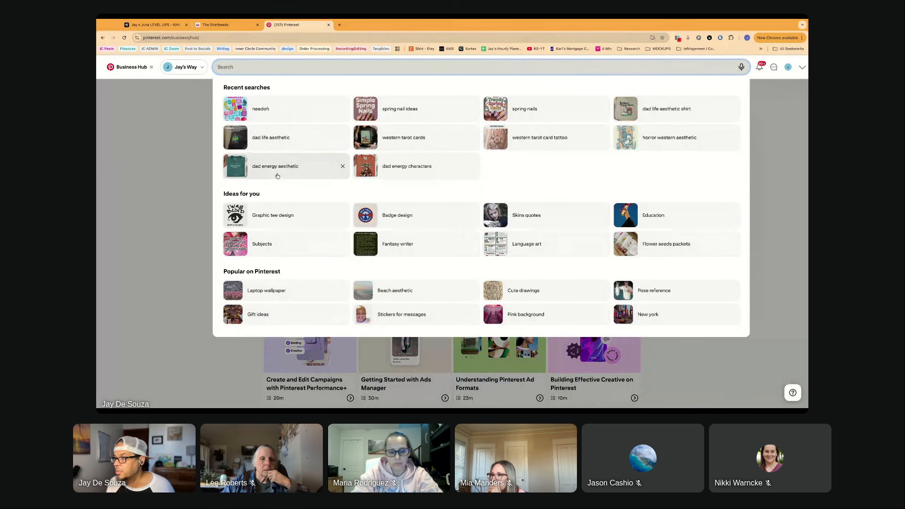
{"action": "left_click", "coordinate": [275, 139]}
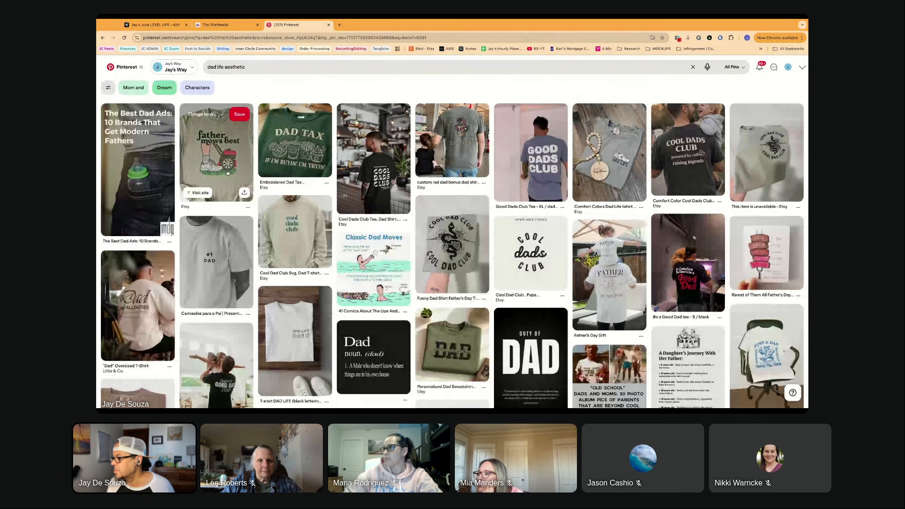
{"action": "scroll", "coordinate": [227, 174], "scroll_direction": "down", "scroll_amount": 1}
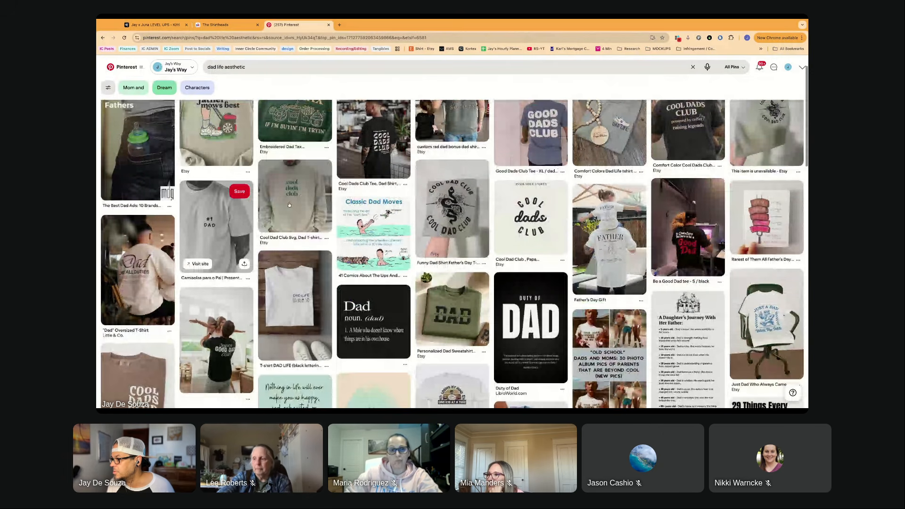
{"action": "scroll", "coordinate": [289, 204], "scroll_direction": "down", "scroll_amount": 1}
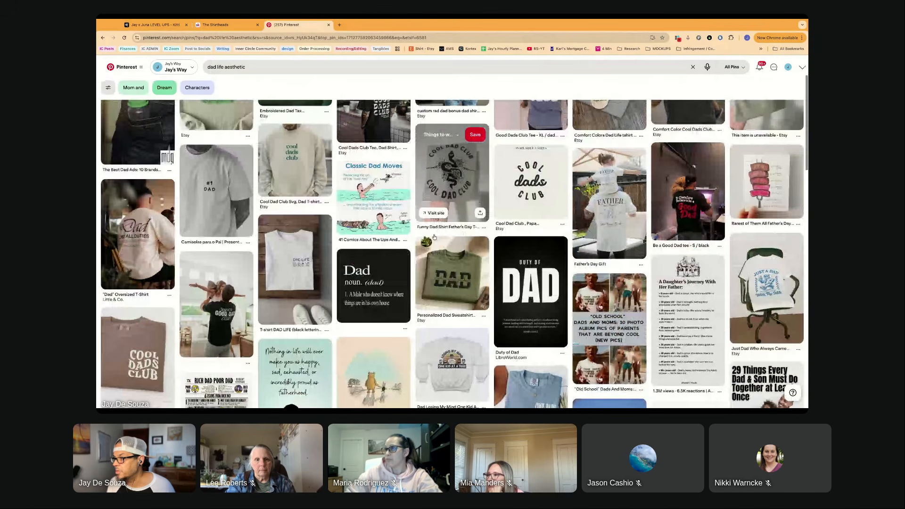
{"action": "scroll", "coordinate": [434, 237], "scroll_direction": "down", "scroll_amount": 3}
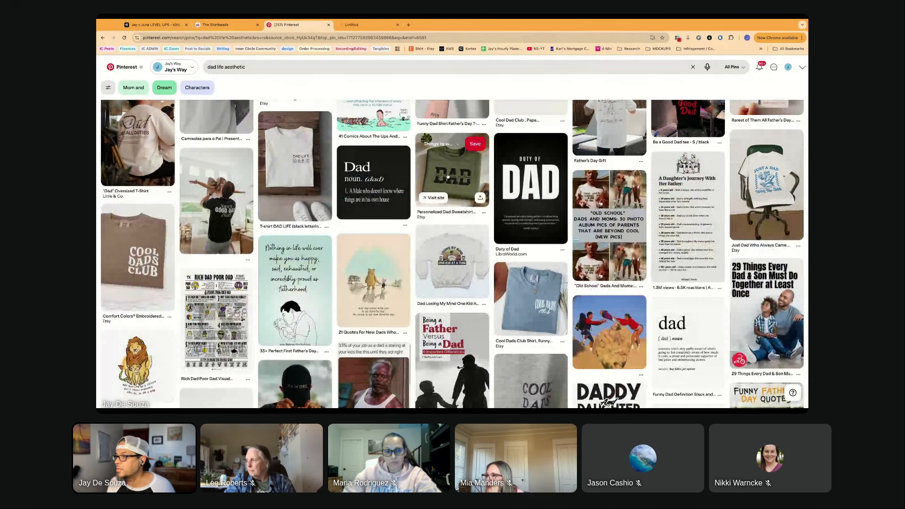
- Examine the personalized DAD sweatshirt pin and its related dad designs, and open the "DAD EST. 2024" pin with the embroidered family portrait
{"action": "left_click", "coordinate": [367, 25]}
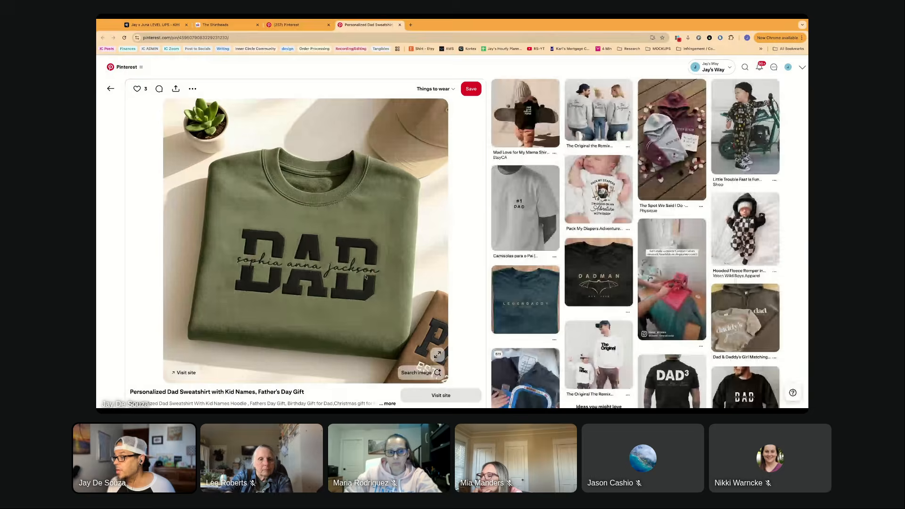
{"action": "scroll", "coordinate": [372, 271], "scroll_direction": "down", "scroll_amount": 1}
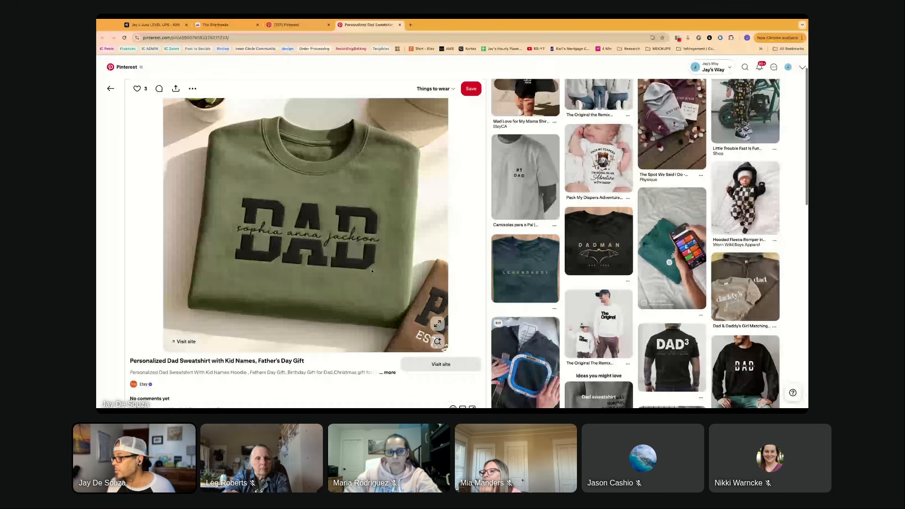
{"action": "scroll", "coordinate": [371, 271], "scroll_direction": "down", "scroll_amount": 1}
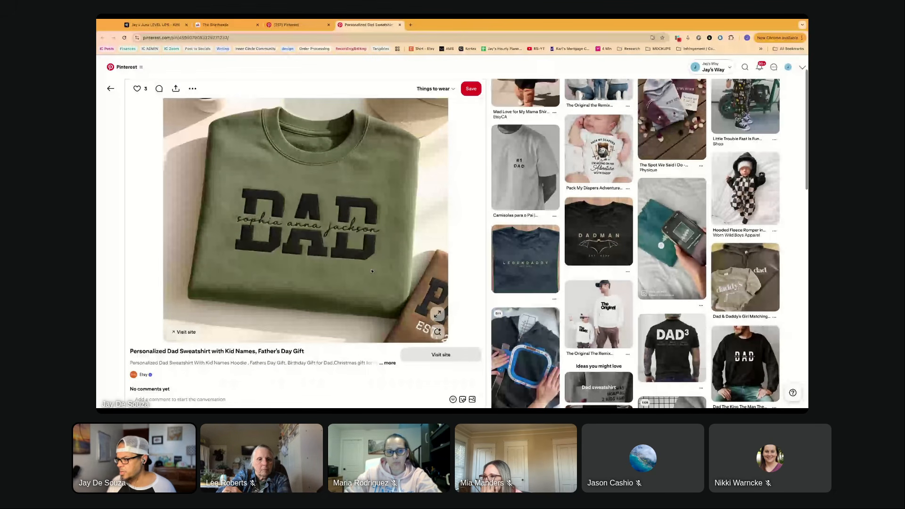
{"action": "scroll", "coordinate": [371, 271], "scroll_direction": "down", "scroll_amount": 4}
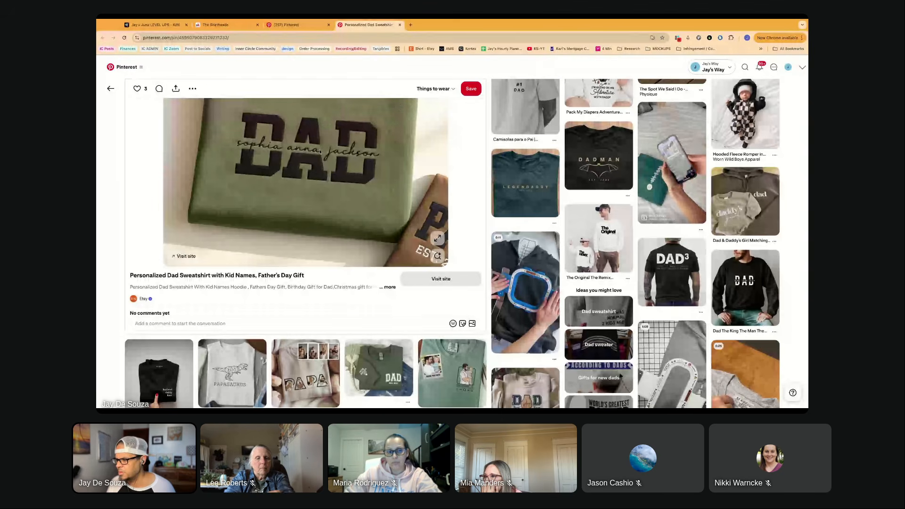
{"action": "scroll", "coordinate": [320, 153], "scroll_direction": "down", "scroll_amount": 2}
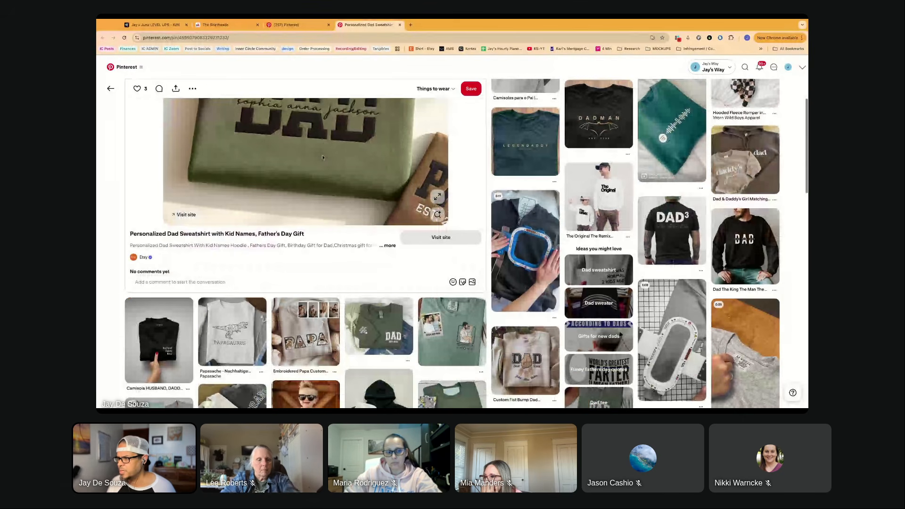
{"action": "scroll", "coordinate": [322, 157], "scroll_direction": "down", "scroll_amount": 4}
{"action": "scroll", "coordinate": [228, 296], "scroll_direction": "down", "scroll_amount": 2}
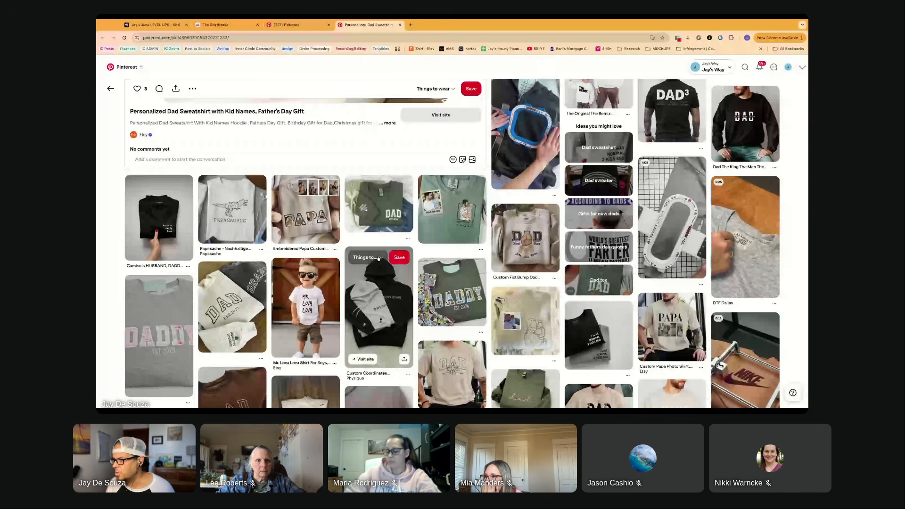
{"action": "scroll", "coordinate": [368, 260], "scroll_direction": "down", "scroll_amount": 2}
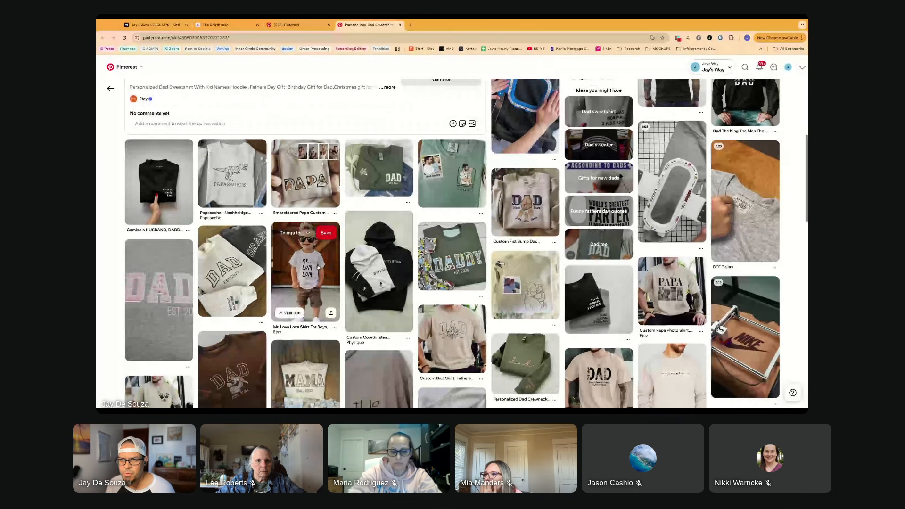
{"action": "scroll", "coordinate": [318, 266], "scroll_direction": "down", "scroll_amount": 5}
{"action": "scroll", "coordinate": [318, 265], "scroll_direction": "down", "scroll_amount": 2}
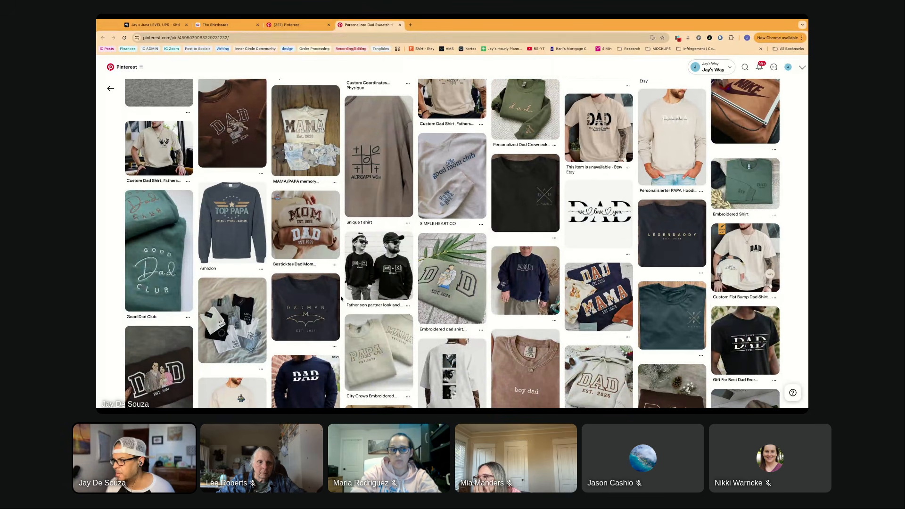
{"action": "scroll", "coordinate": [342, 292], "scroll_direction": "down", "scroll_amount": 2}
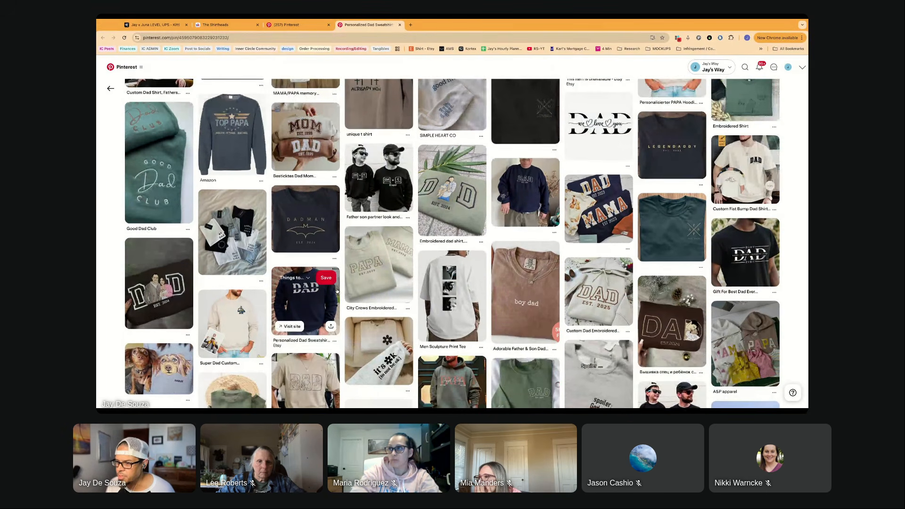
{"action": "scroll", "coordinate": [313, 282], "scroll_direction": "down", "scroll_amount": 1}
{"action": "scroll", "coordinate": [310, 279], "scroll_direction": "down", "scroll_amount": 1}
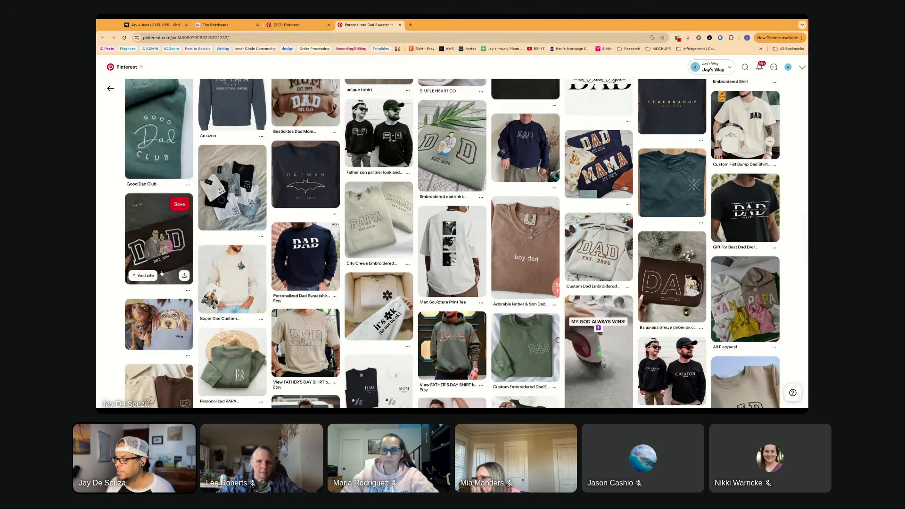
{"action": "left_click", "coordinate": [163, 256]}
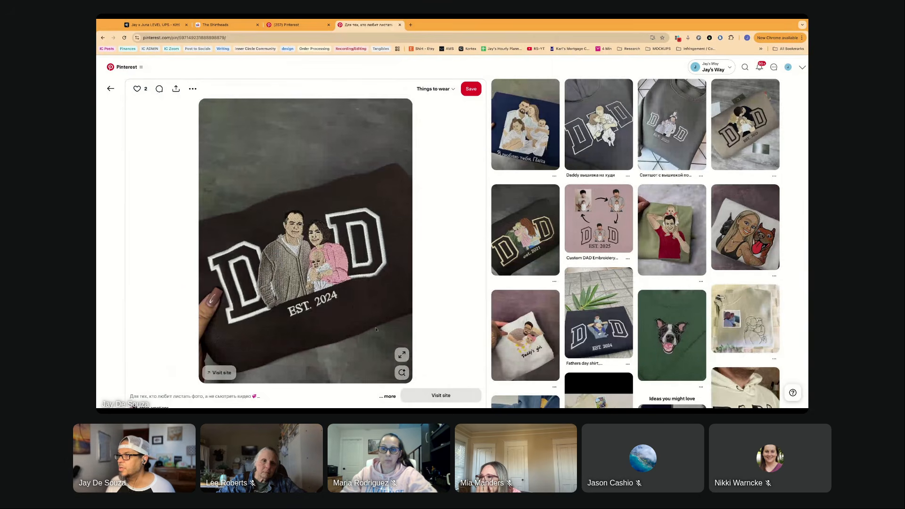
- Switch back to the Kittl project and reposition the texts, with "LIFE" further right and "DAD" lower on the cream artboard
{"action": "left_click", "coordinate": [218, 25]}
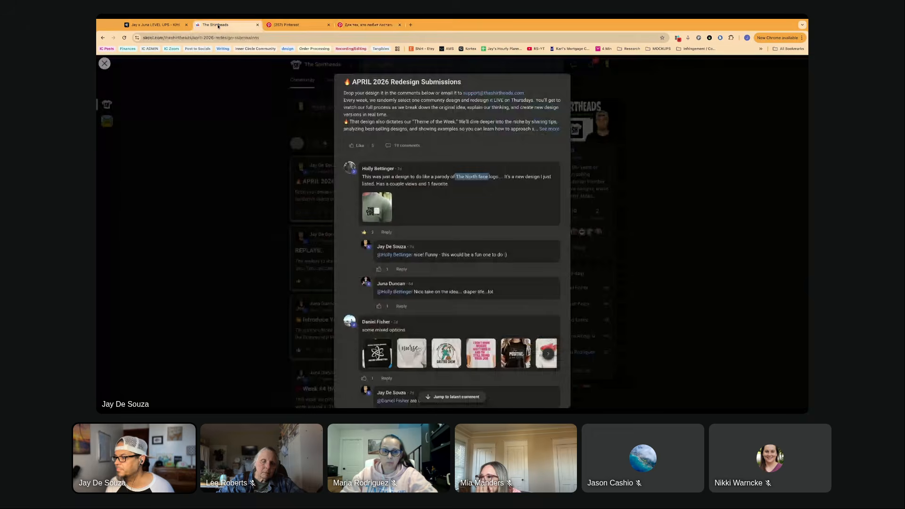
{"action": "left_click", "coordinate": [159, 26]}
{"action": "left_click", "coordinate": [347, 321]}
{"action": "left_click_drag", "start_coordinate": [309, 323], "coordinate": [383, 309]}
{"action": "scroll", "coordinate": [365, 311], "scroll_direction": "down", "scroll_amount": 1}
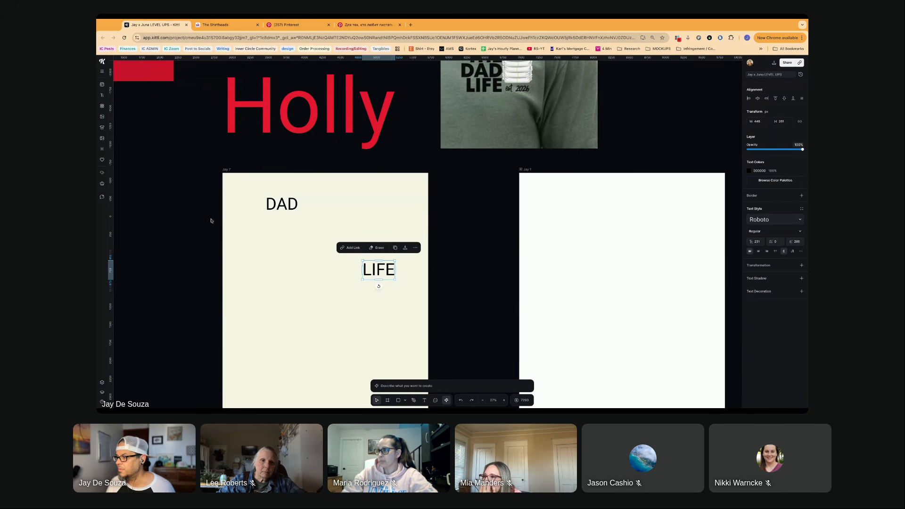
{"action": "left_click_drag", "start_coordinate": [282, 204], "coordinate": [280, 242]}
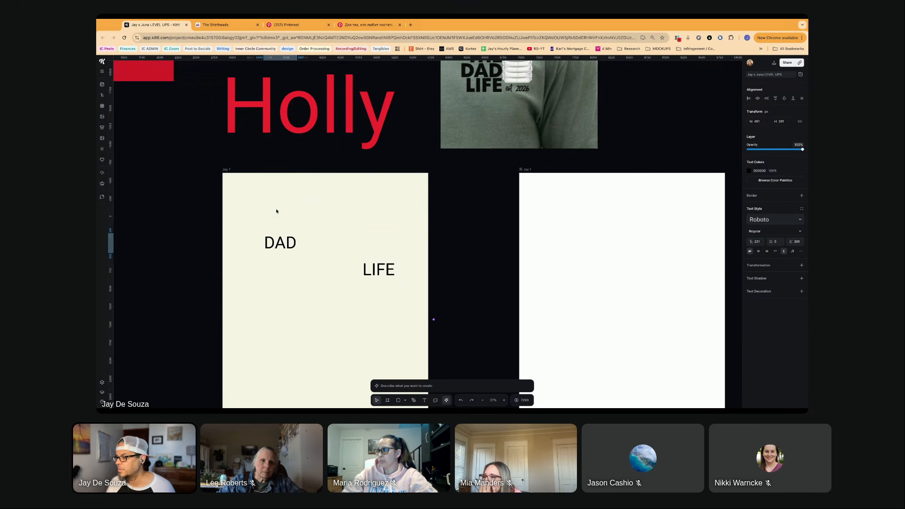
- Enter the AI image prompt "a hand holding a dirty diaper over a trash can, right before he drops in."
{"action": "left_click", "coordinate": [415, 384]}
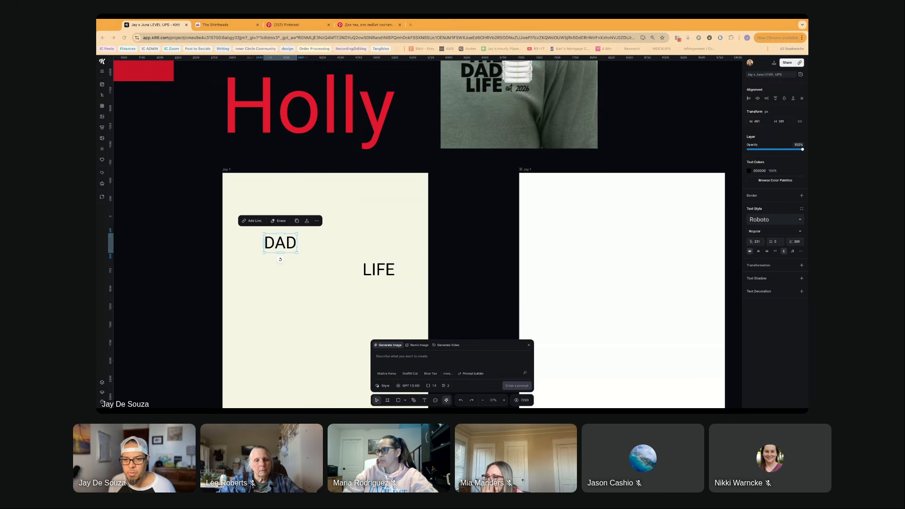
{"action": "left_click", "coordinate": [449, 360]}
{"action": "type", "text": "a hand holding a dirty diaper over a trash can, right before he drops in"}
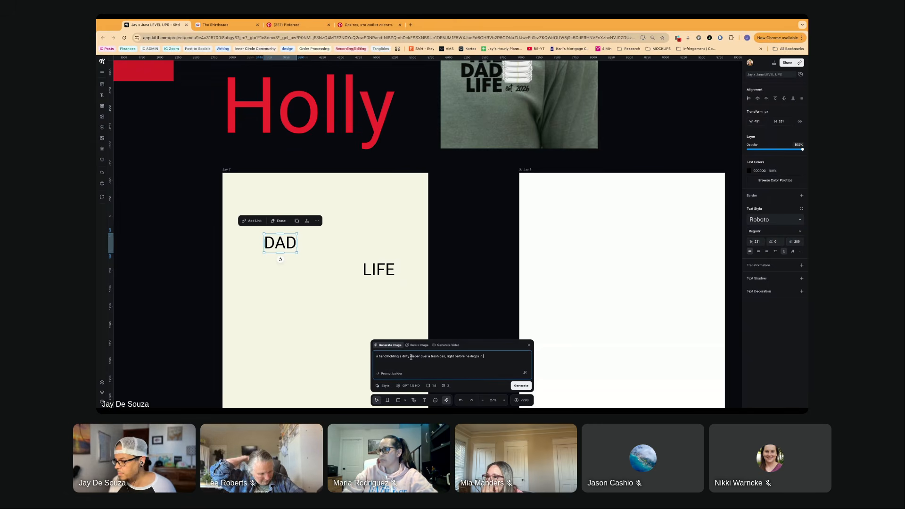
{"action": "left_click", "coordinate": [445, 357]}
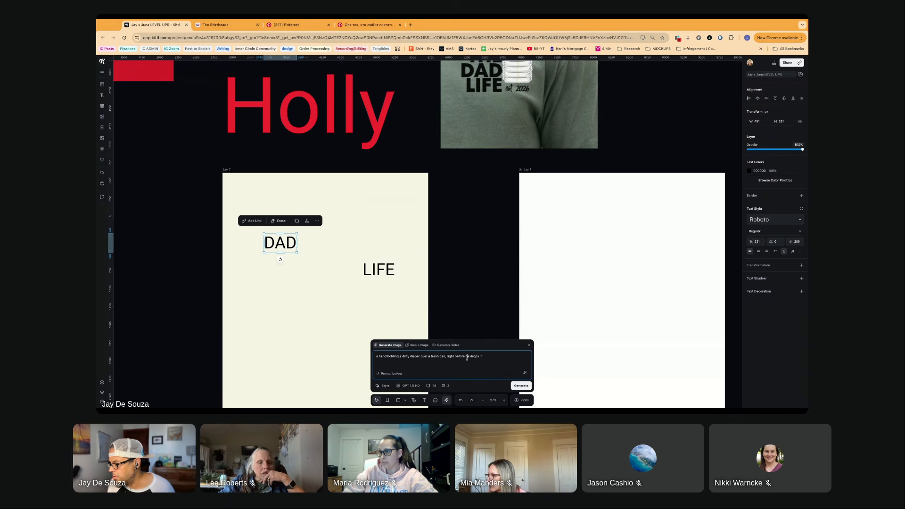
{"action": "left_click", "coordinate": [490, 358]}
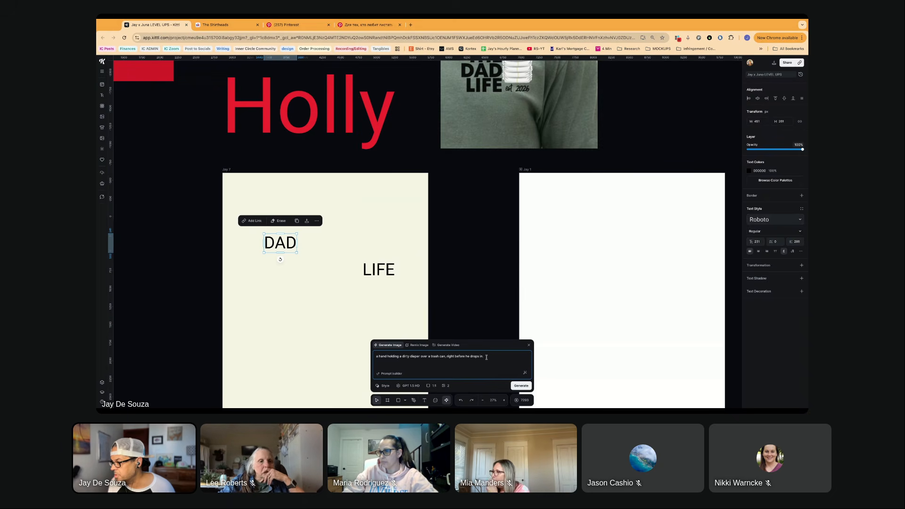
- Browse the featured image styles and apply the halftone teddy bear style to the prompt
{"action": "left_click", "coordinate": [385, 386]}
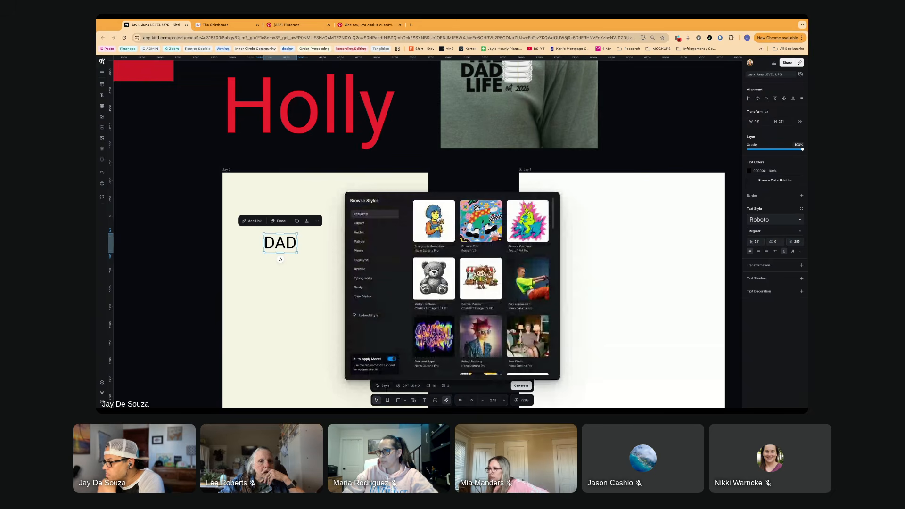
{"action": "scroll", "coordinate": [427, 277], "scroll_direction": "down", "scroll_amount": 2}
{"action": "scroll", "coordinate": [426, 277], "scroll_direction": "down", "scroll_amount": 2}
{"action": "scroll", "coordinate": [427, 277], "scroll_direction": "up", "scroll_amount": 3}
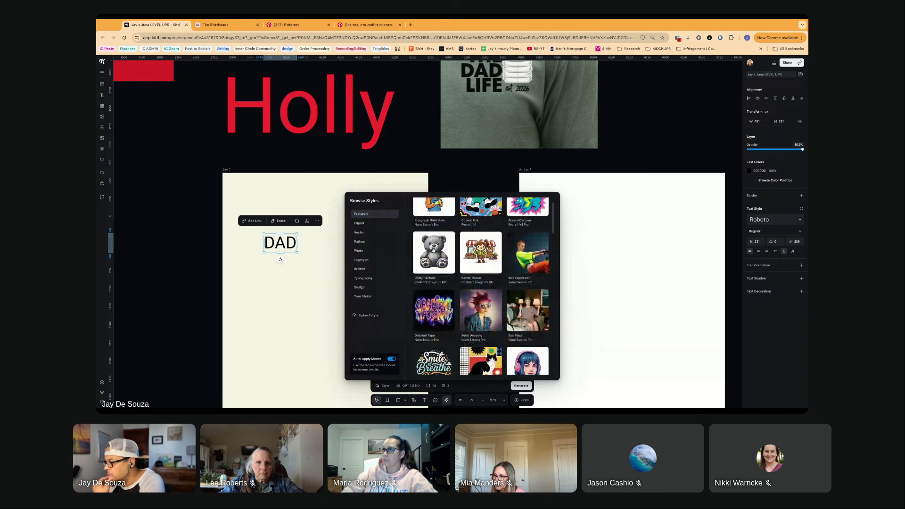
{"action": "left_click", "coordinate": [433, 250]}
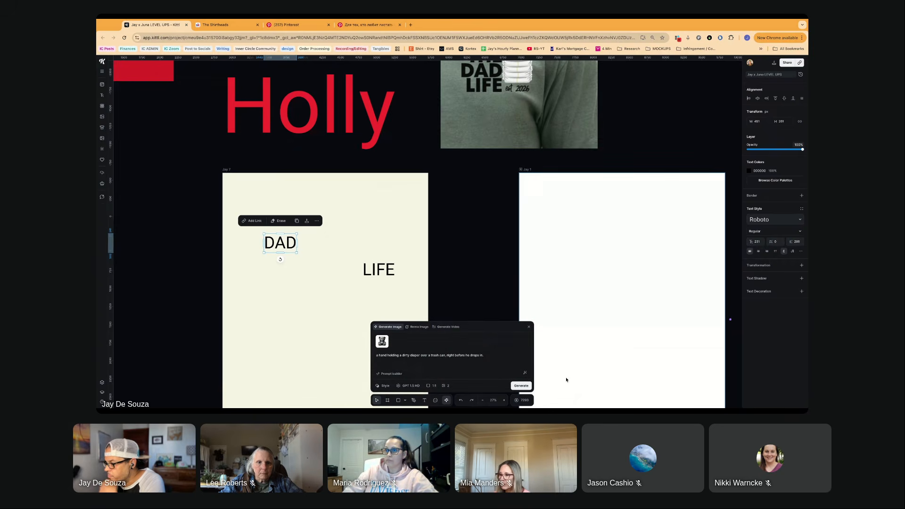
- Add "Make it pointed towards the top, as it will replace the 'A' in the word 'DAD'" to the prompt and generate the images
{"action": "left_click", "coordinate": [496, 354]}
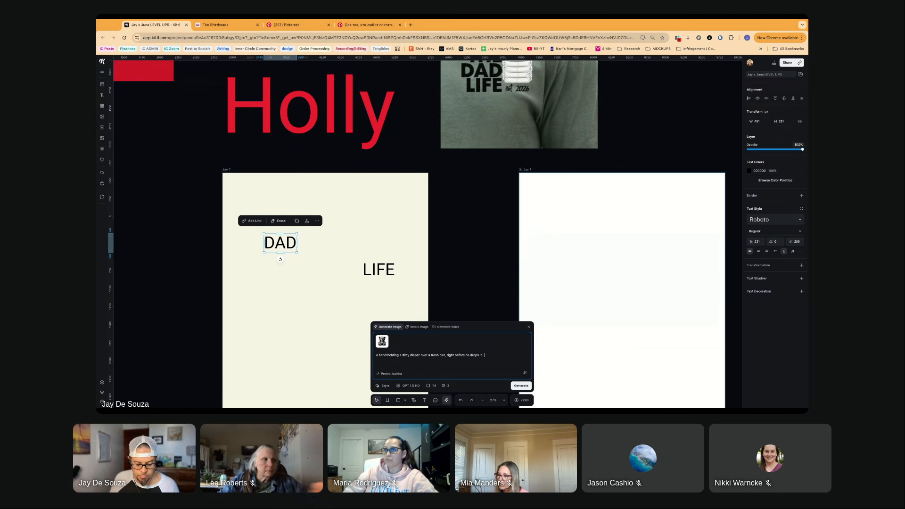
{"action": "type", "text": "Make it"}
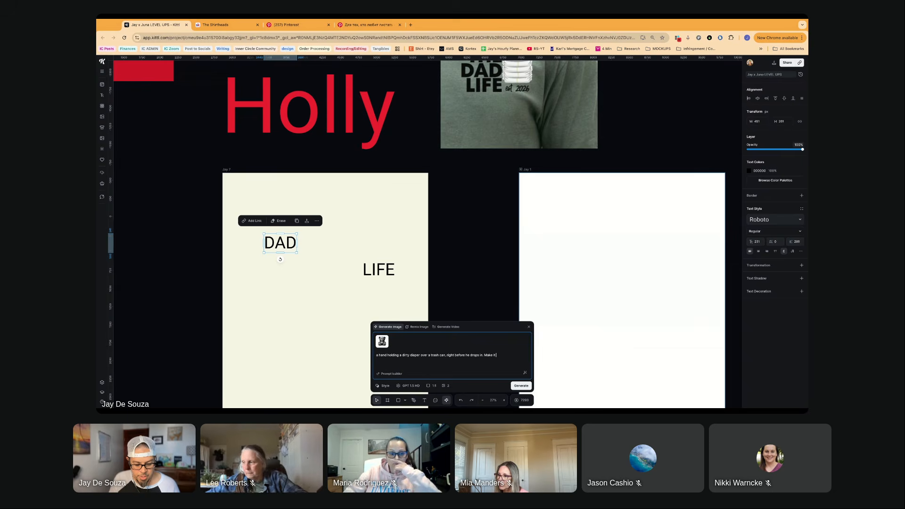
{"action": "type", "text": " po"}
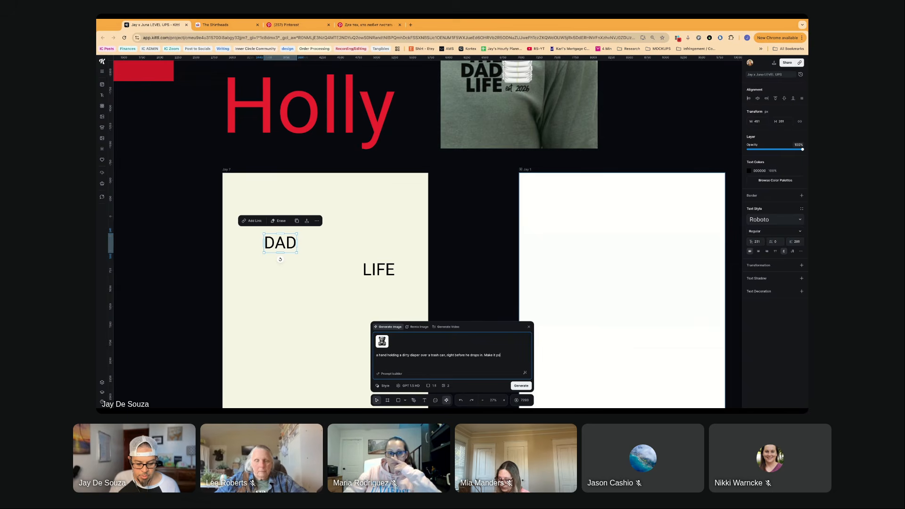
{"action": "type", "text": "in"}
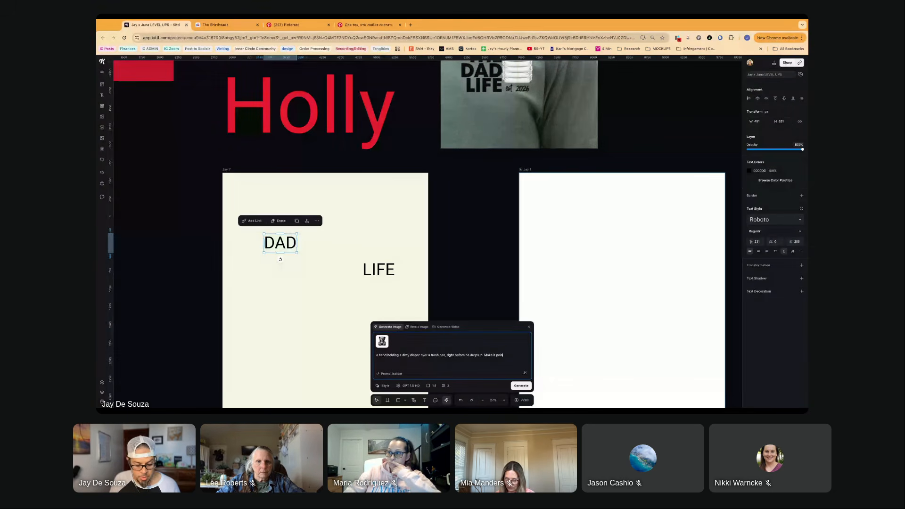
{"action": "type", "text": "ted towards the top"}
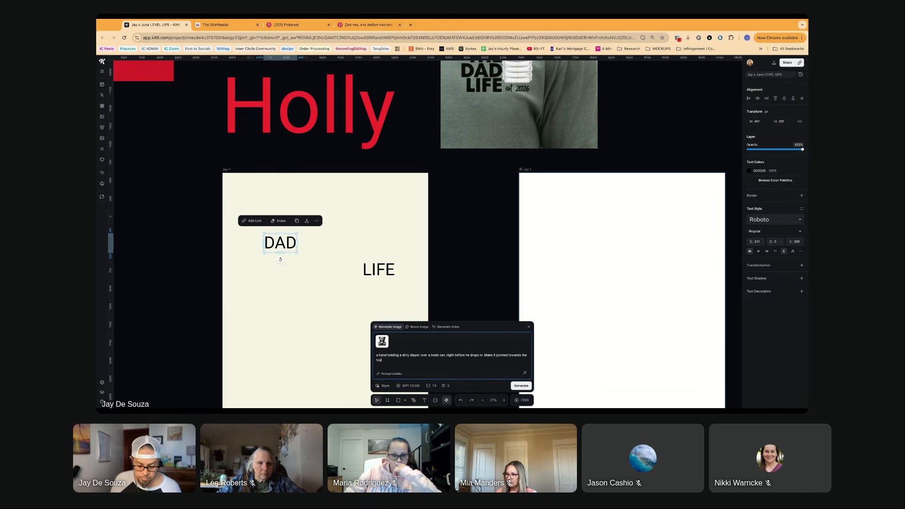
{"action": "type", "text": "it w"}
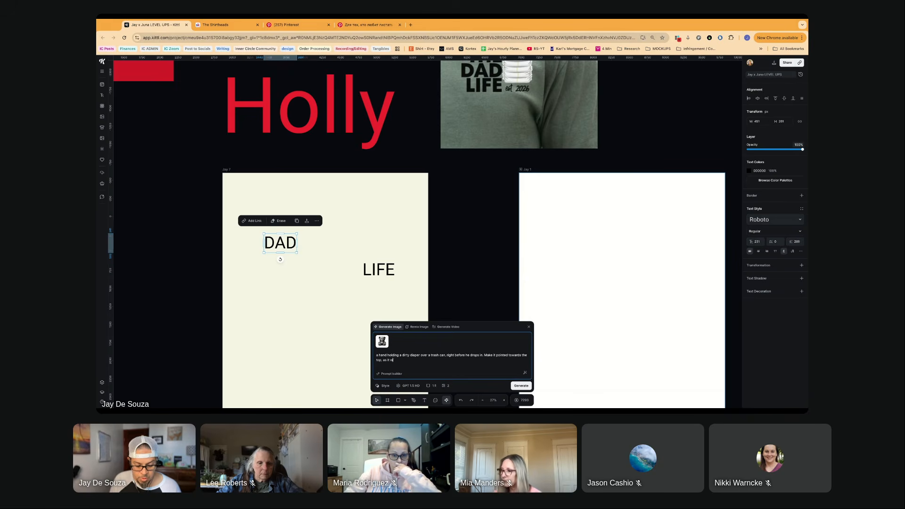
{"action": "type", "text": "ill replace the"}
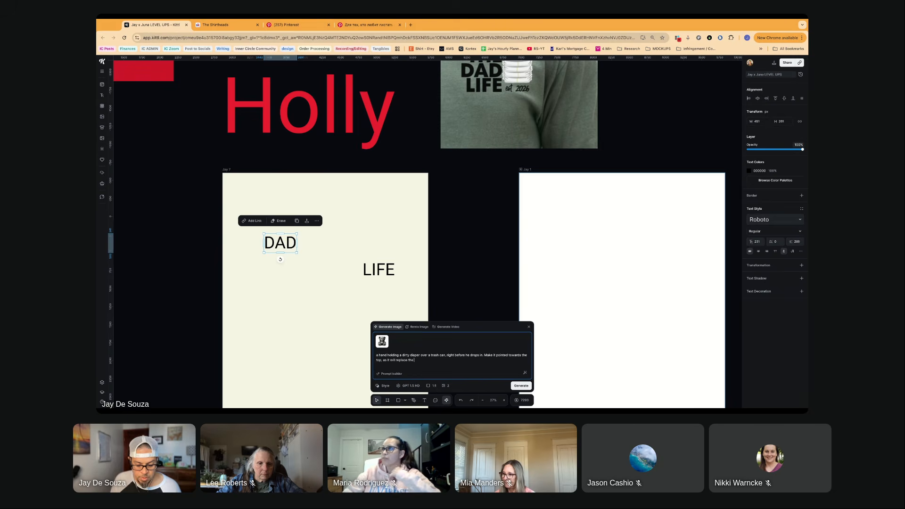
{"action": "type", "text": " 'A' in the wo"}
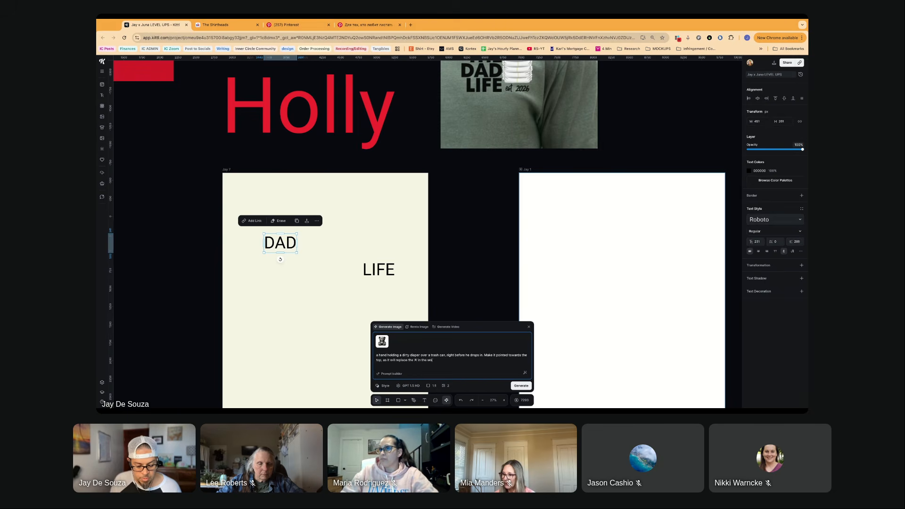
{"action": "type", "text": "rd 'DAD'."}
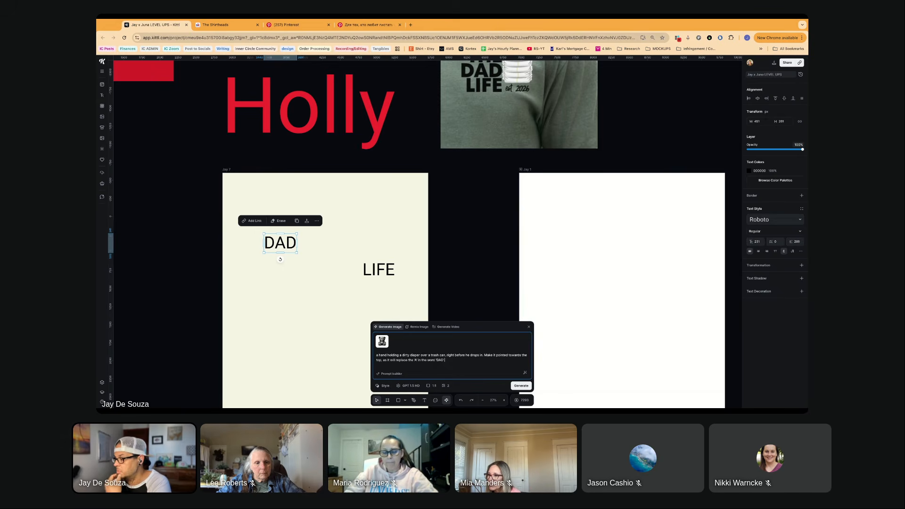
{"action": "left_click", "coordinate": [520, 386]}
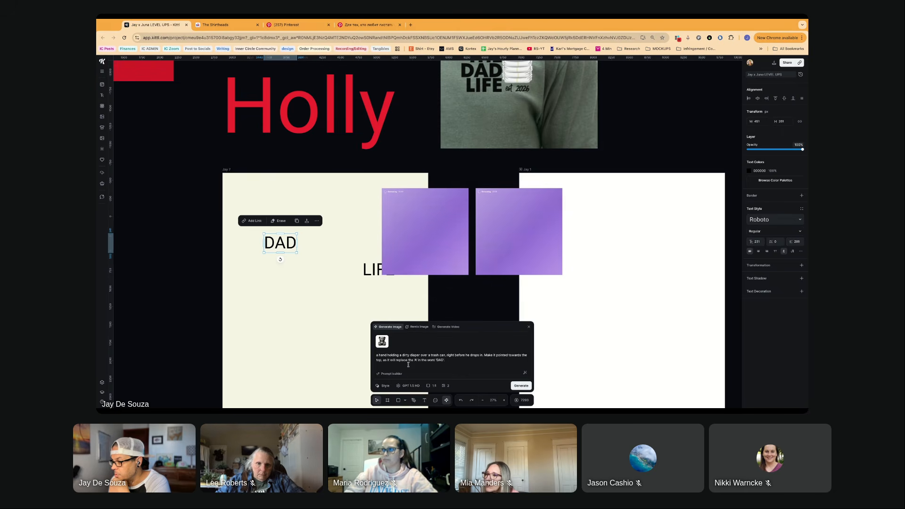
- Review the recommended AI image models and look through the featured styles for another take on the diaper prompt
{"action": "left_click", "coordinate": [410, 386]}
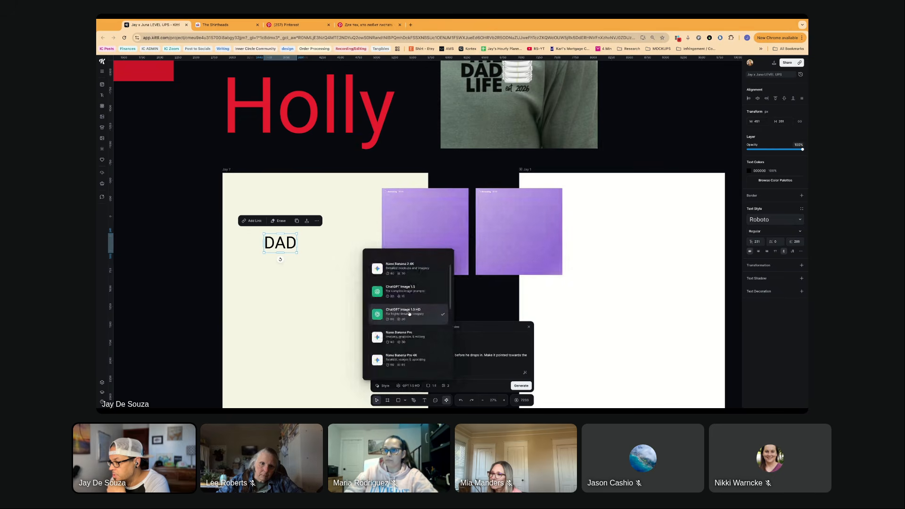
{"action": "scroll", "coordinate": [408, 309], "scroll_direction": "up", "scroll_amount": 1}
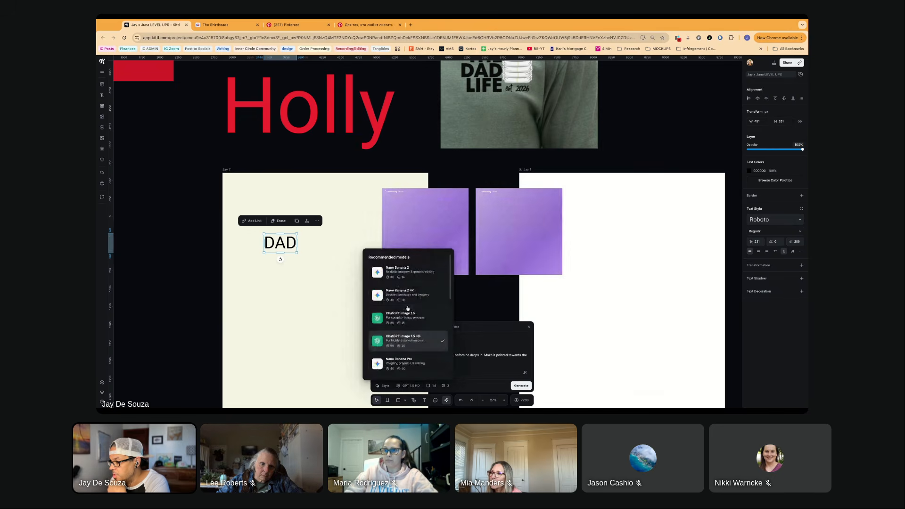
{"action": "left_click", "coordinate": [384, 386]}
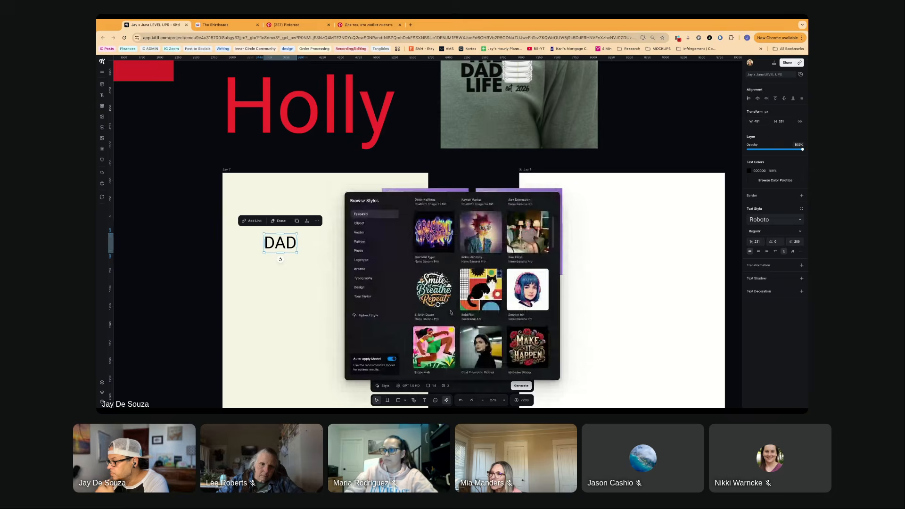
{"action": "scroll", "coordinate": [450, 313], "scroll_direction": "down", "scroll_amount": 2}
{"action": "scroll", "coordinate": [451, 312], "scroll_direction": "down", "scroll_amount": 3}
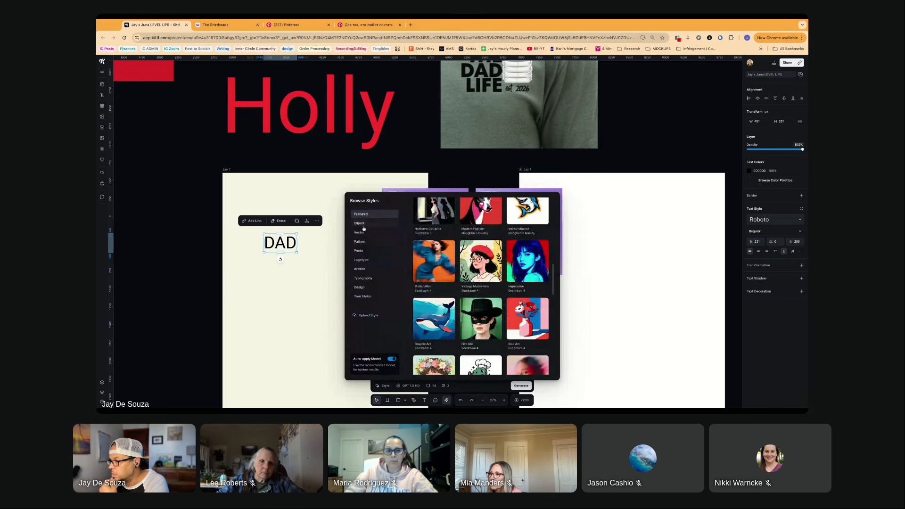
- Apply the Classic Blueprint style from the artistic styles to the diaper prompt and generate the images
{"action": "left_click", "coordinate": [362, 268]}
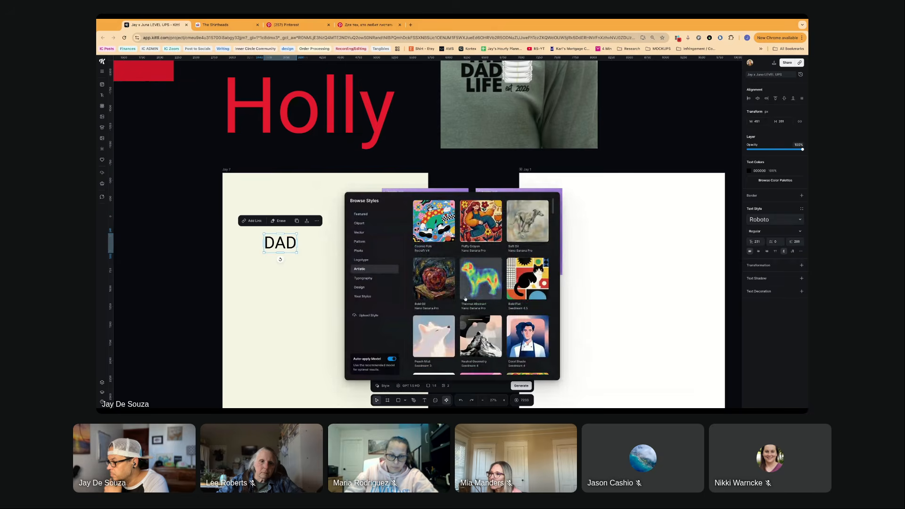
{"action": "scroll", "coordinate": [442, 297], "scroll_direction": "down", "scroll_amount": 3}
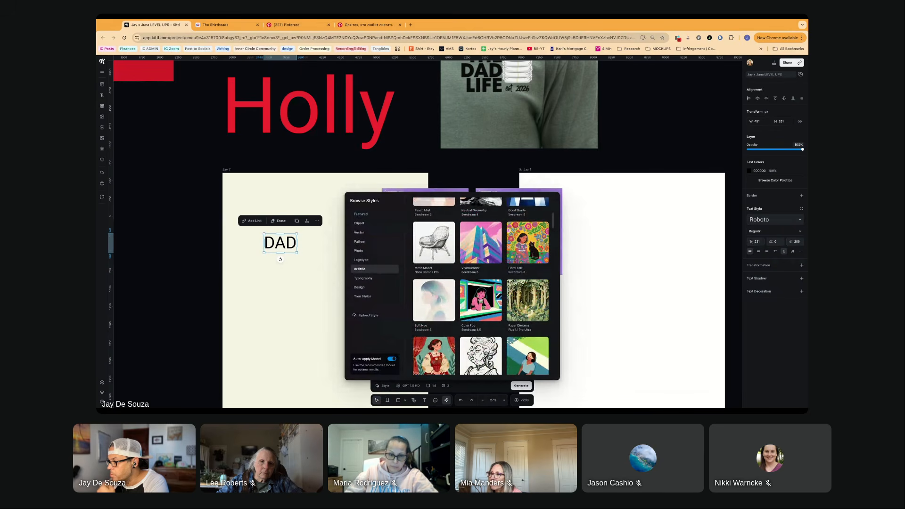
{"action": "scroll", "coordinate": [443, 297], "scroll_direction": "down", "scroll_amount": 1}
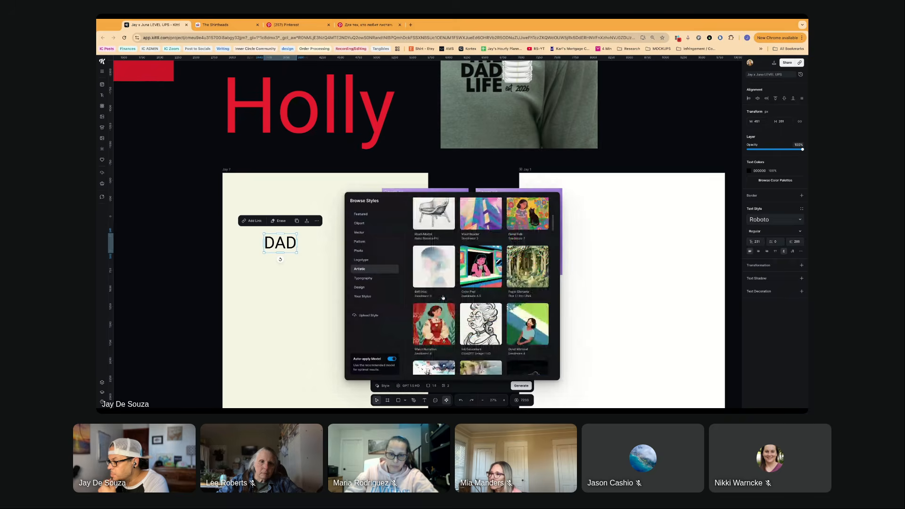
{"action": "scroll", "coordinate": [443, 297], "scroll_direction": "down", "scroll_amount": 3}
{"action": "scroll", "coordinate": [443, 297], "scroll_direction": "down", "scroll_amount": 2}
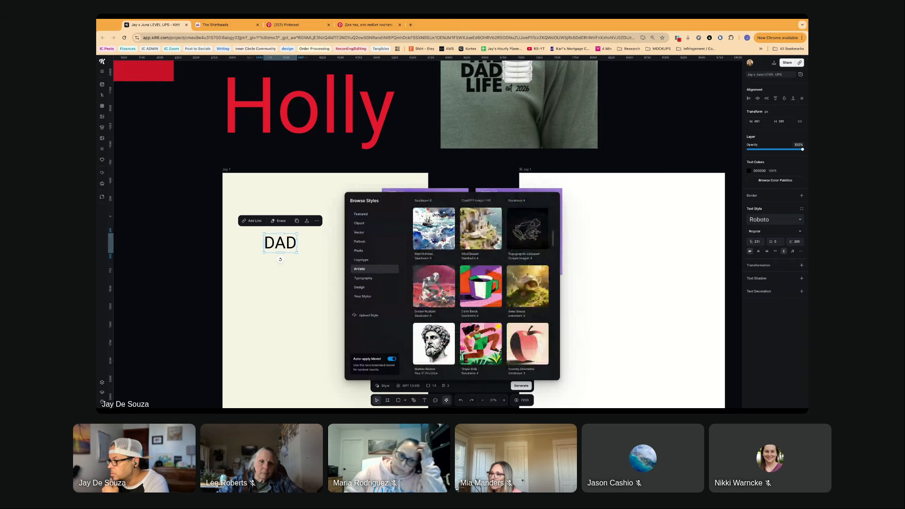
{"action": "scroll", "coordinate": [481, 282], "scroll_direction": "down", "scroll_amount": 2}
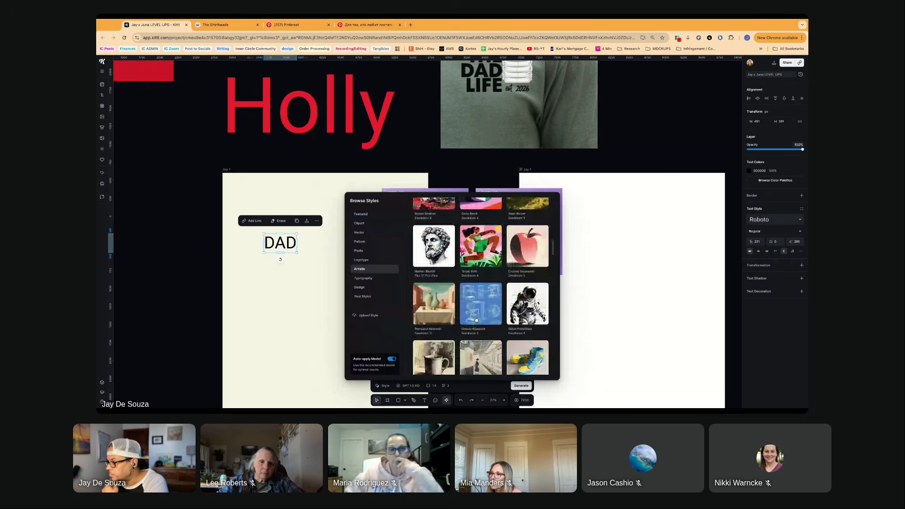
{"action": "scroll", "coordinate": [481, 283], "scroll_direction": "down", "scroll_amount": 2}
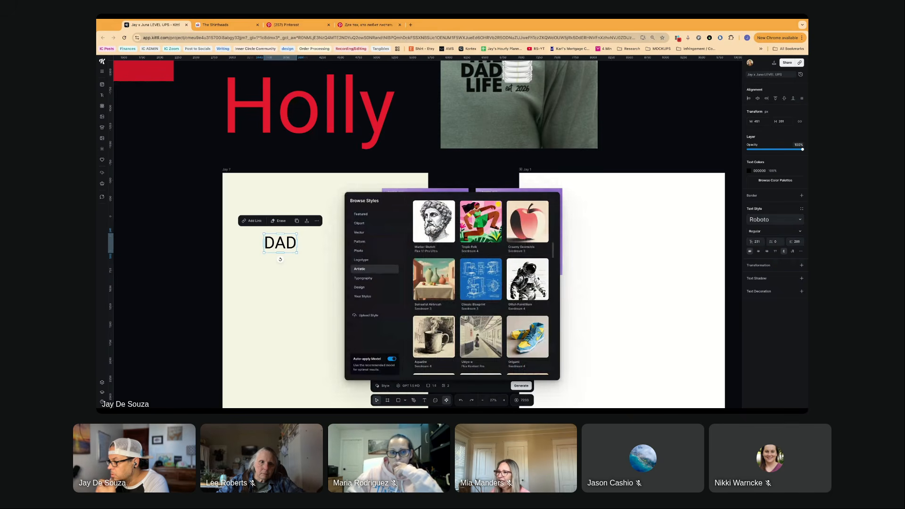
{"action": "left_click", "coordinate": [483, 284]}
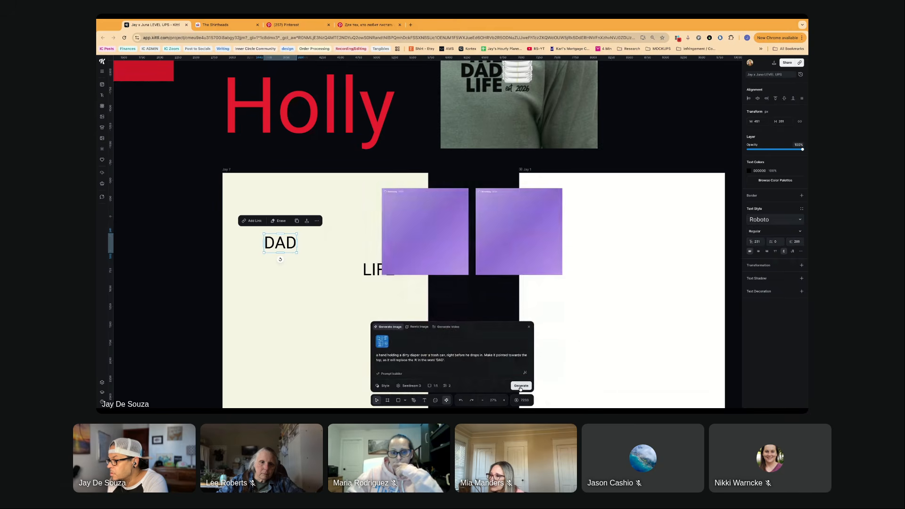
{"action": "left_click", "coordinate": [520, 385]}
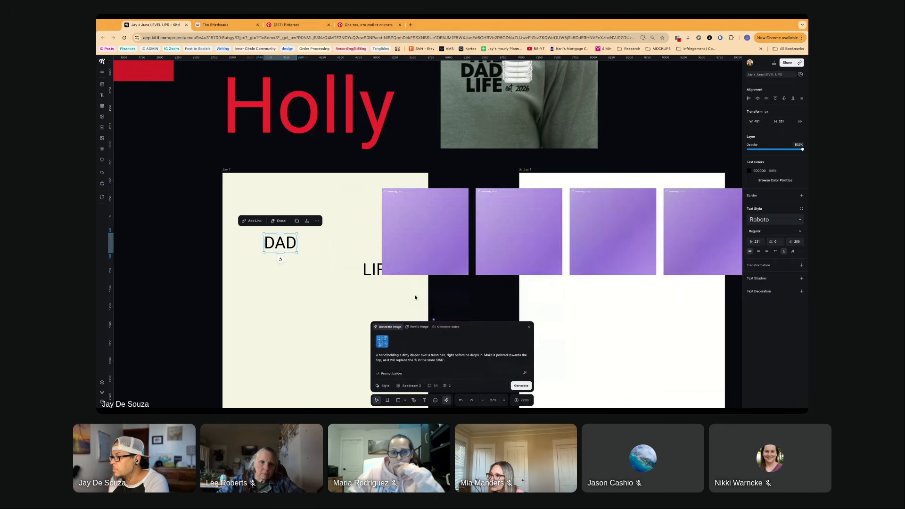
- Place the first halftone hand-and-diaper illustration between "DAD" and "LIFE" on the cream artboard, and shift the white artboard beneath the other generated images
{"action": "scroll", "coordinate": [410, 297], "scroll_direction": "right", "scroll_amount": 3}
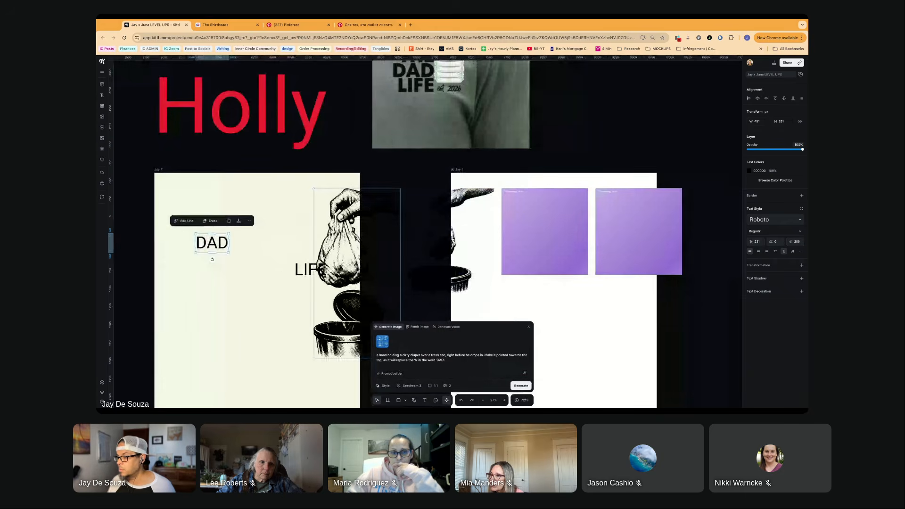
{"action": "left_click_drag", "start_coordinate": [402, 295], "coordinate": [334, 269]}
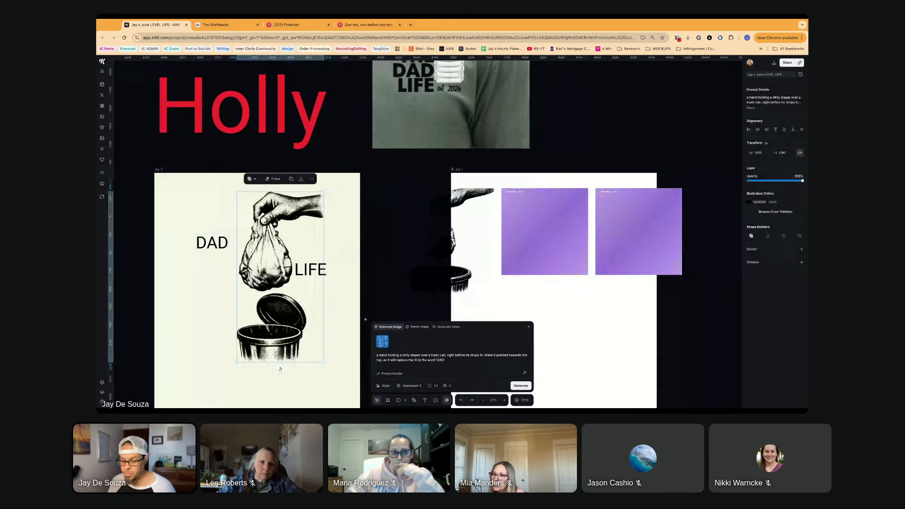
{"action": "left_click_drag", "start_coordinate": [557, 235], "coordinate": [498, 228]}
- Examine the two blueprint diaper images up close and compare them with the halftone versions on both artboards
{"action": "scroll", "coordinate": [440, 247], "scroll_direction": "right", "scroll_amount": 1}
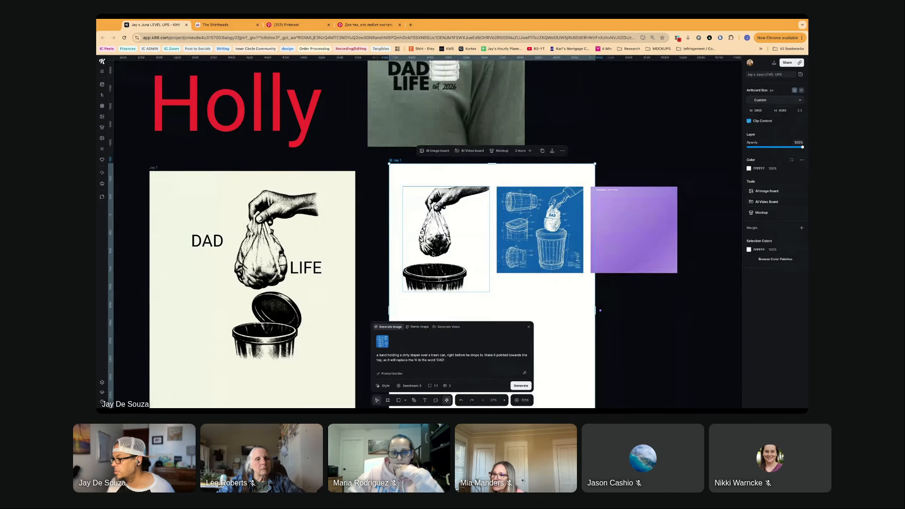
{"action": "scroll", "coordinate": [547, 243], "scroll_direction": "right", "scroll_amount": 2}
{"action": "scroll", "coordinate": [547, 243], "scroll_direction": "up", "scroll_amount": 5}
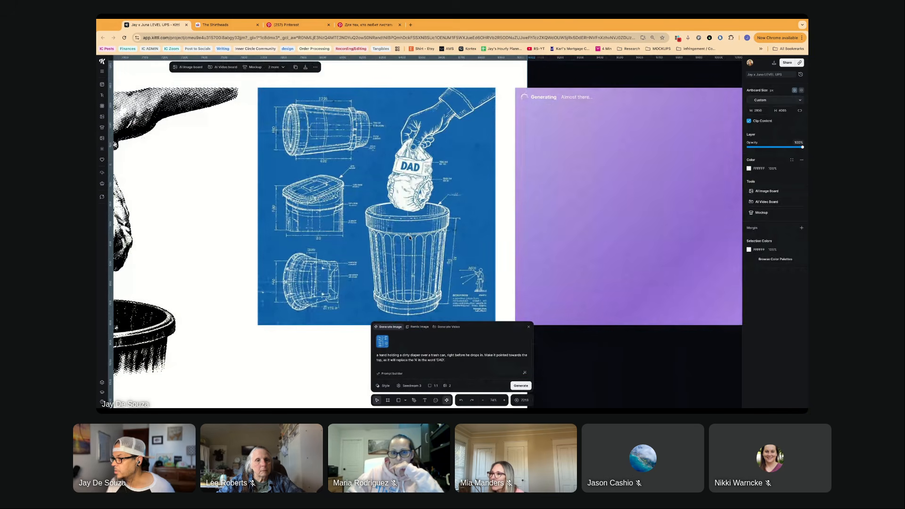
{"action": "scroll", "coordinate": [409, 237], "scroll_direction": "left", "scroll_amount": 2}
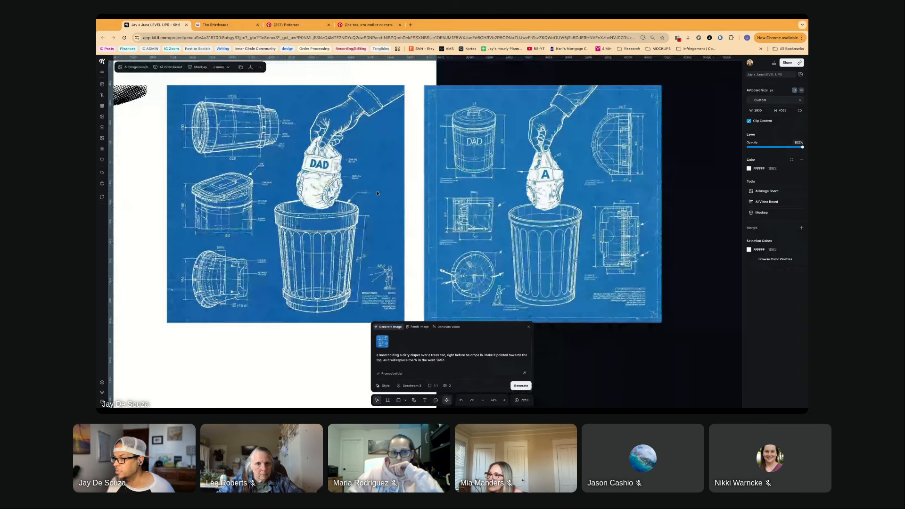
{"action": "scroll", "coordinate": [315, 242], "scroll_direction": "down", "scroll_amount": 1}
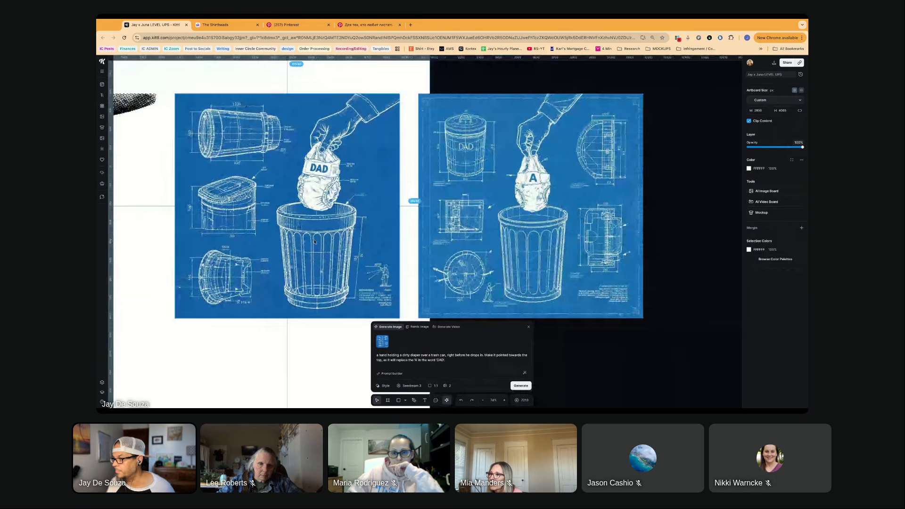
{"action": "scroll", "coordinate": [314, 242], "scroll_direction": "down", "scroll_amount": 2}
{"action": "scroll", "coordinate": [314, 242], "scroll_direction": "left", "scroll_amount": 2}
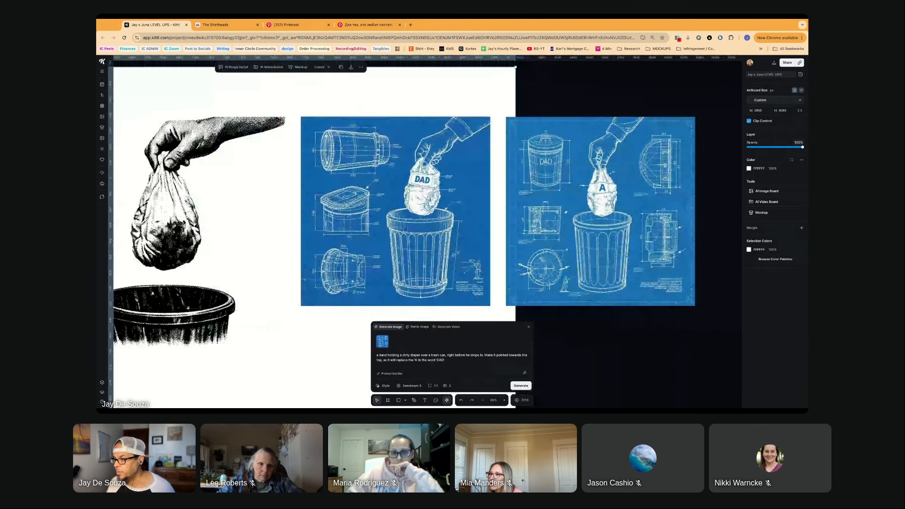
{"action": "scroll", "coordinate": [314, 242], "scroll_direction": "left", "scroll_amount": 7}
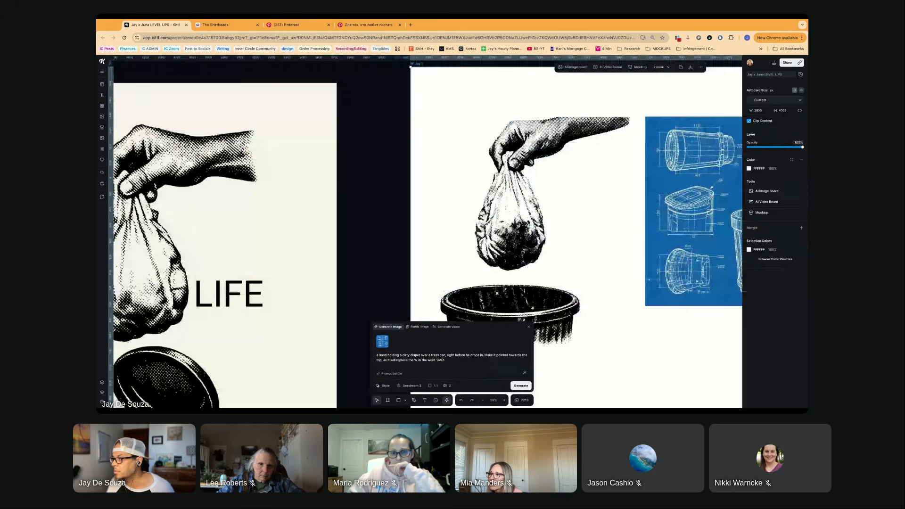
{"action": "scroll", "coordinate": [314, 242], "scroll_direction": "down", "scroll_amount": 10}
{"action": "scroll", "coordinate": [266, 248], "scroll_direction": "up", "scroll_amount": 6}
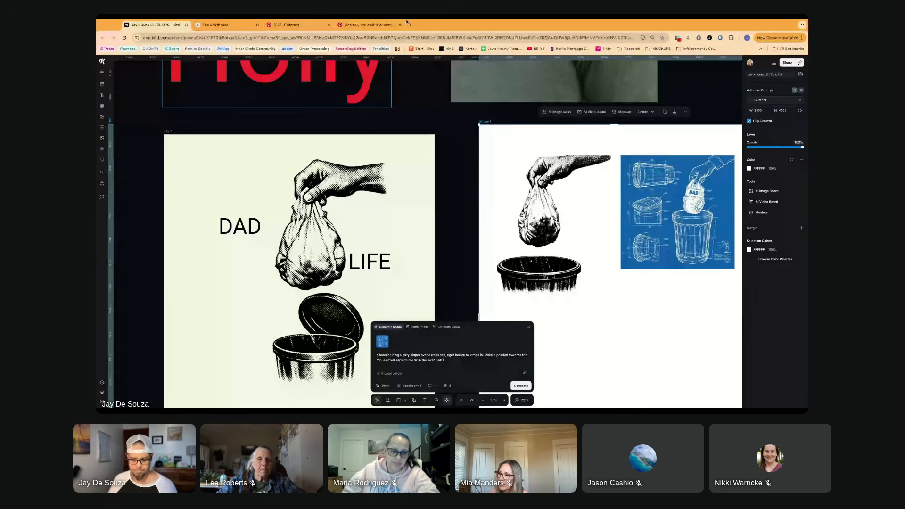
- Search Google in a new tab for "dirty diaper shirt" and show the image results
{"action": "key", "text": "ctrl+t"}
{"action": "type", "text": "dir"}
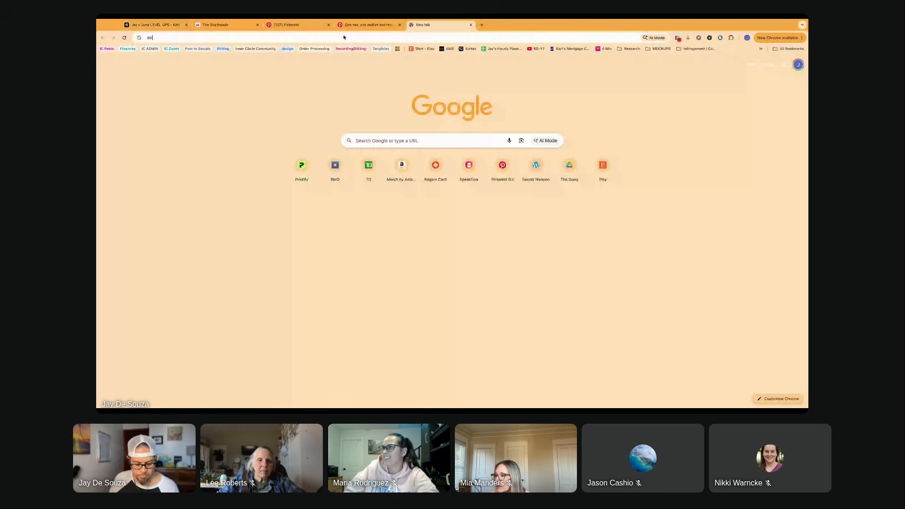
{"action": "type", "text": "ty"}
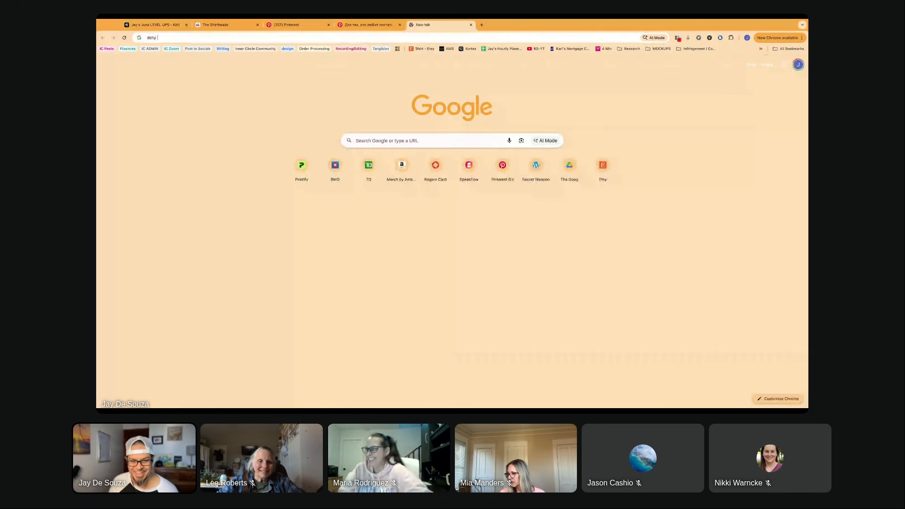
{"action": "type", "text": " dia"}
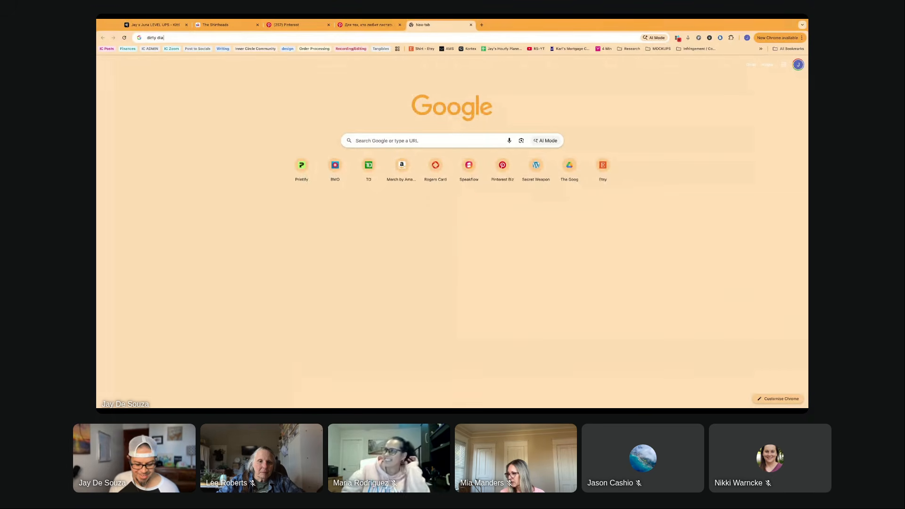
{"action": "type", "text": "per de"}
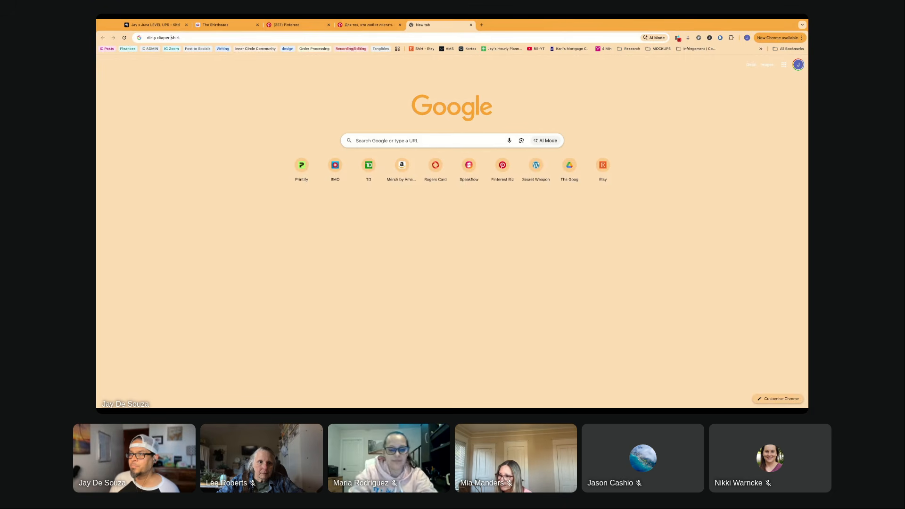
{"action": "key", "text": "Return"}
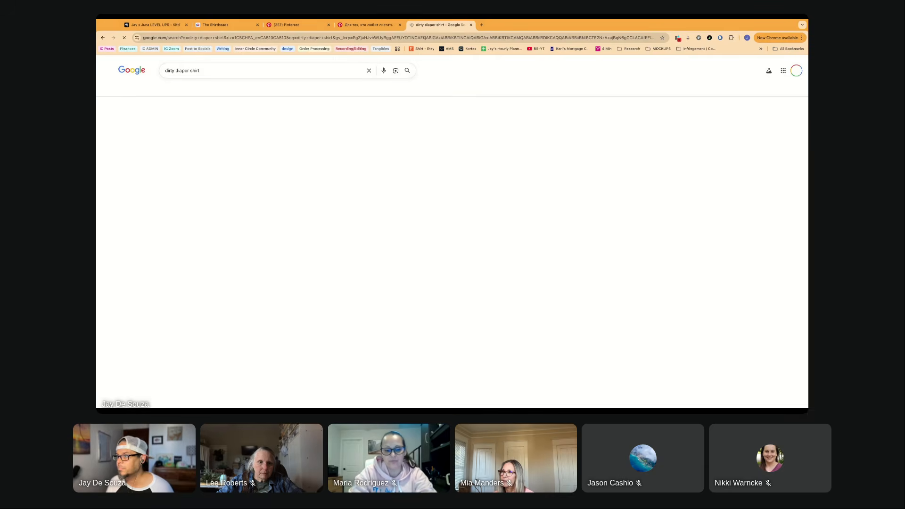
{"action": "left_click", "coordinate": [294, 73]}
{"action": "key", "text": "ctrl+c"}
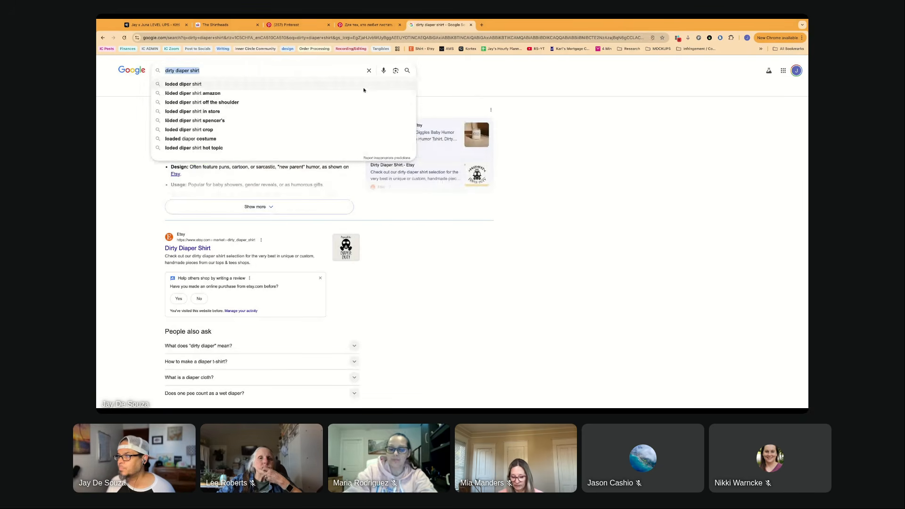
{"action": "left_click", "coordinate": [222, 174]}
{"action": "left_click", "coordinate": [205, 89]}
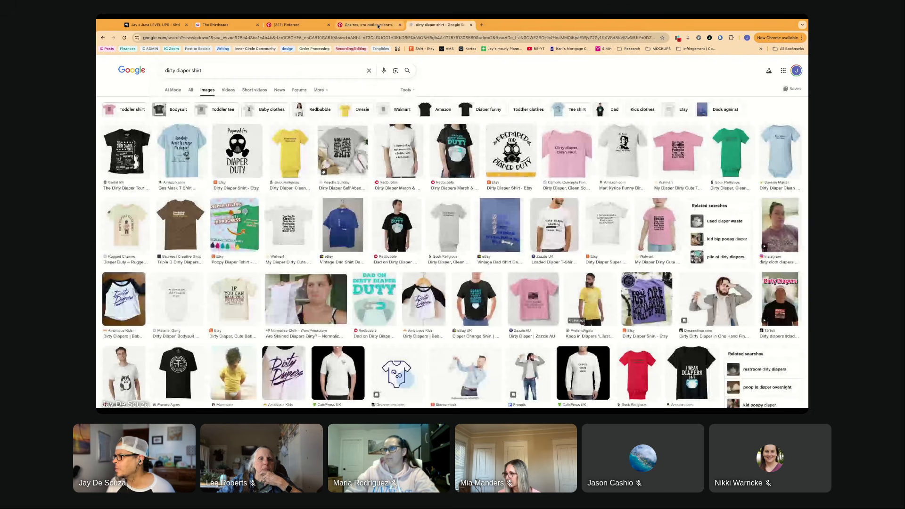
- Switch to the open Pinterest pin and search Pinterest for "dirty diaper shirt"
{"action": "left_click", "coordinate": [372, 25]}
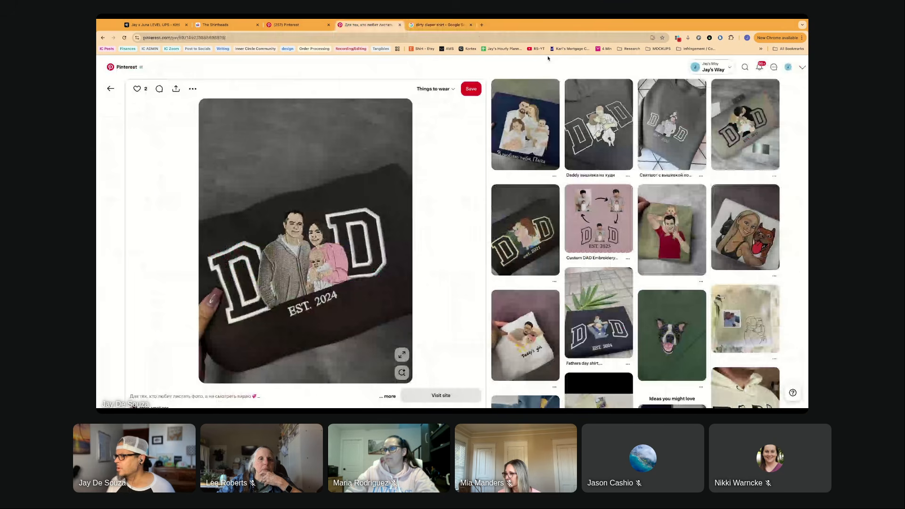
{"action": "left_click", "coordinate": [744, 68]}
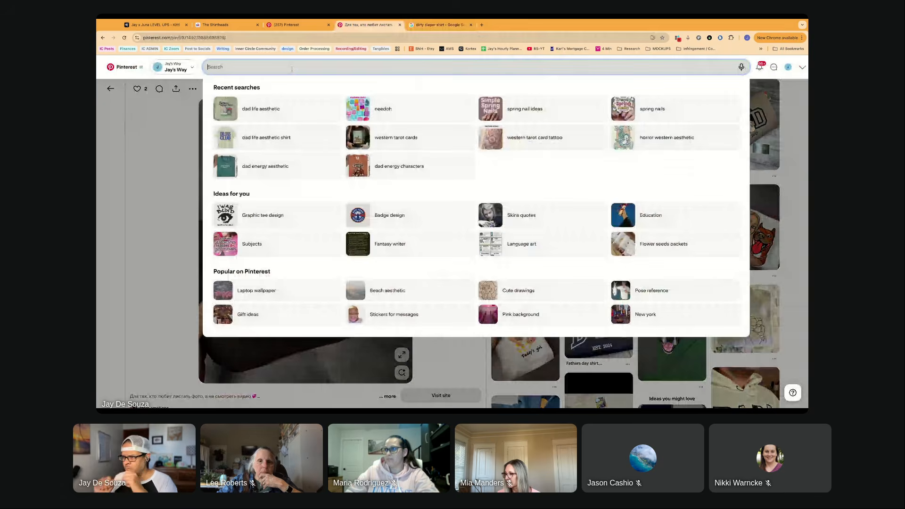
{"action": "key", "text": "ctrl+v"}
{"action": "key", "text": "Return"}
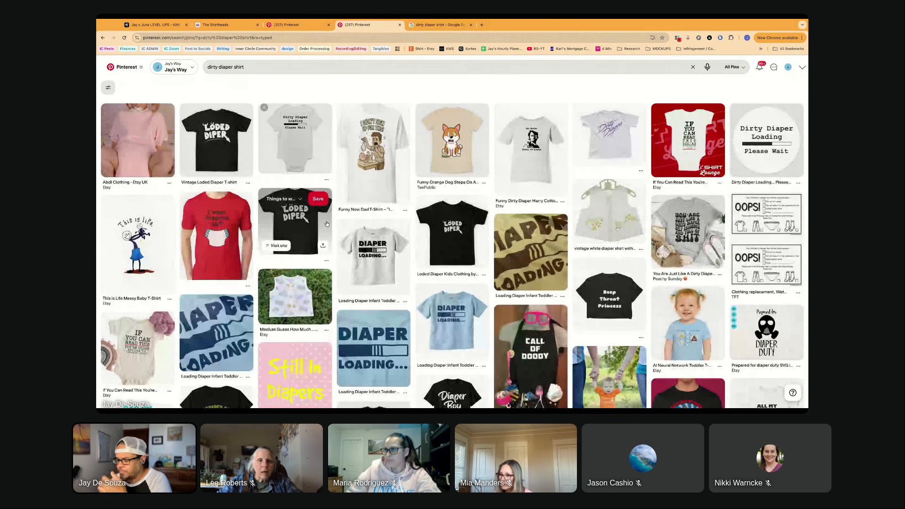
- View the "I Didn't Sign Up for This!" diaper duty tee pin, then return to the results and browse more diaper shirt designs
{"action": "left_click", "coordinate": [368, 169]}
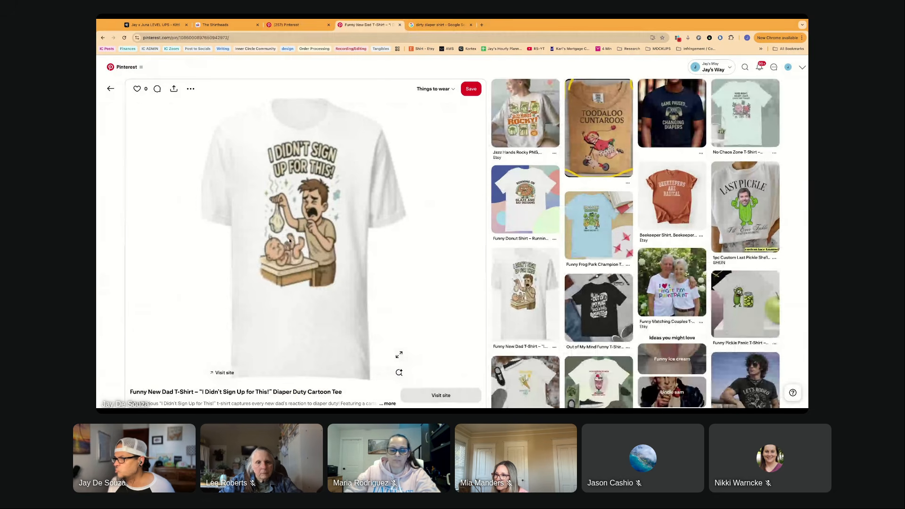
{"action": "left_click", "coordinate": [109, 89]}
{"action": "scroll", "coordinate": [403, 265], "scroll_direction": "down", "scroll_amount": 1}
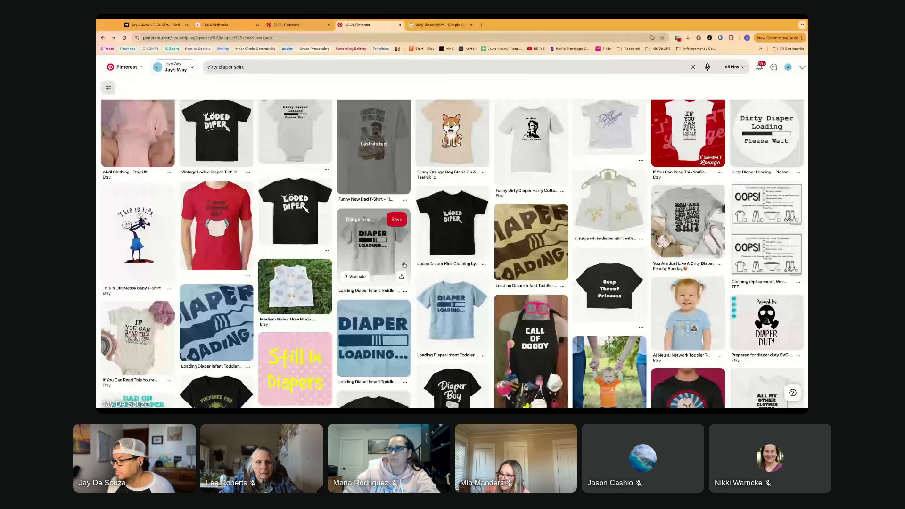
{"action": "scroll", "coordinate": [404, 265], "scroll_direction": "down", "scroll_amount": 1}
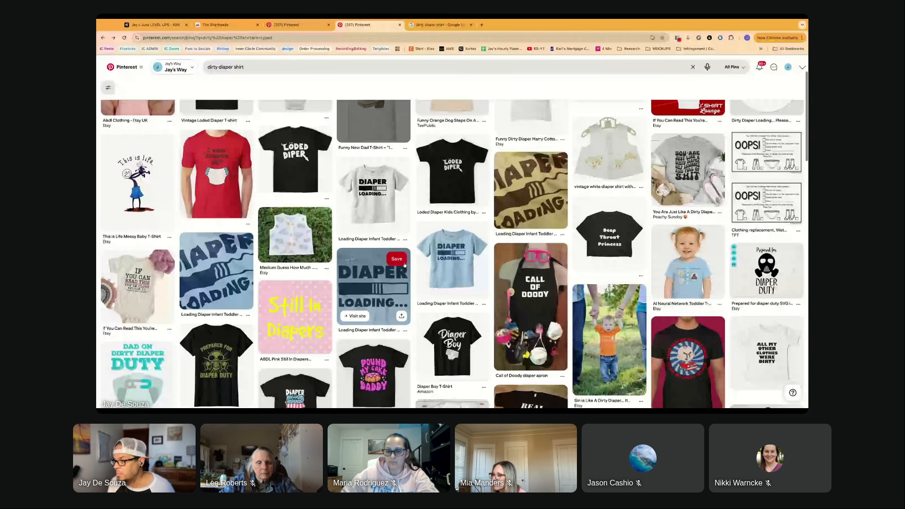
{"action": "scroll", "coordinate": [404, 265], "scroll_direction": "down", "scroll_amount": 2}
{"action": "scroll", "coordinate": [404, 264], "scroll_direction": "down", "scroll_amount": 2}
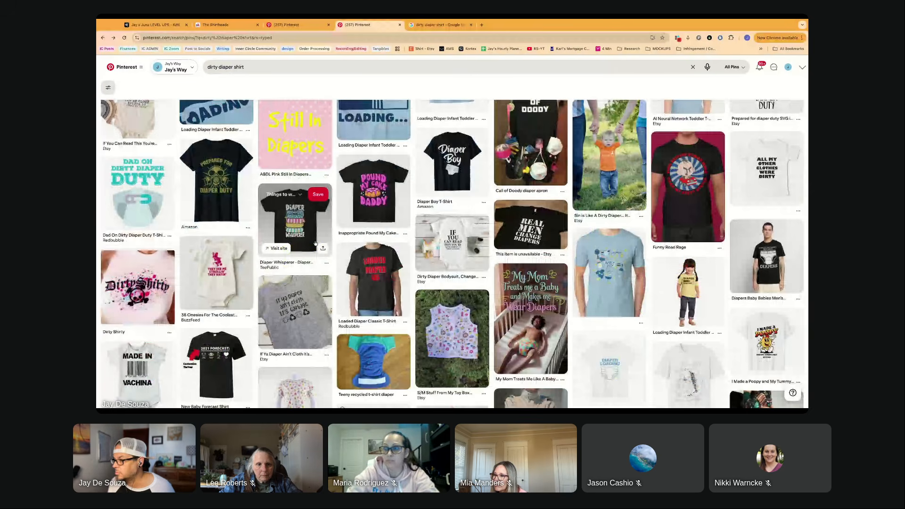
- View the "Loaded Diaper Classic T-Shirt" pin, then switch back to the Kittl project
{"action": "left_click", "coordinate": [385, 282]}
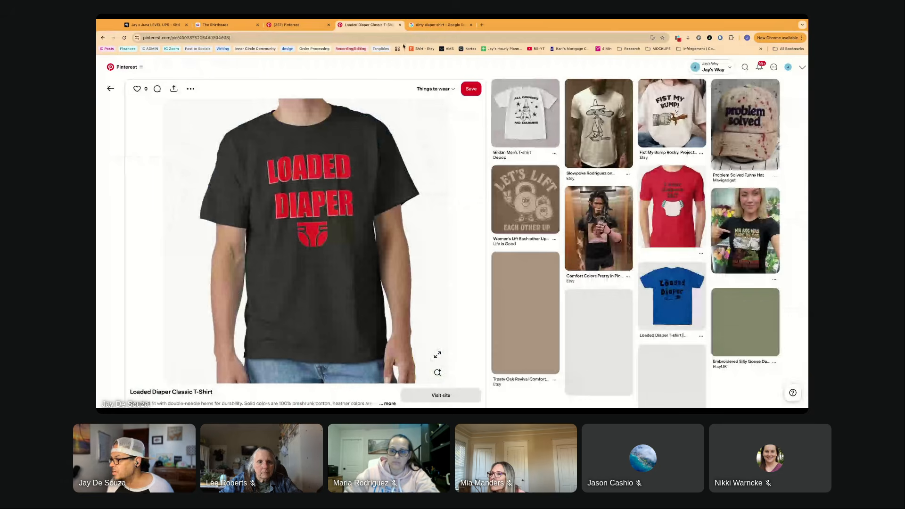
{"action": "left_click", "coordinate": [155, 25]}
{"action": "scroll", "coordinate": [316, 273], "scroll_direction": "down", "scroll_amount": 5}
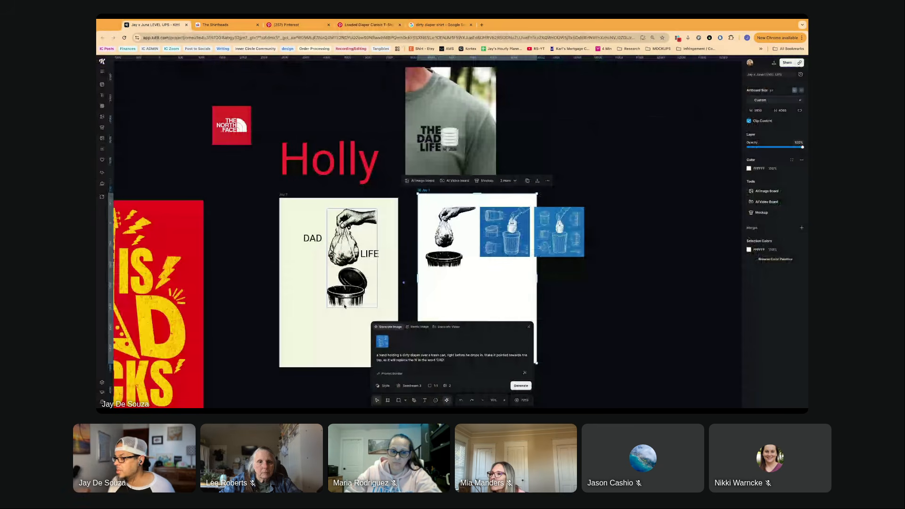
- Shift the halftone diaper illustration slightly left, then regenerate images with the phrase about replacing the 'A' in 'DAD' removed from the prompt
{"action": "left_click_drag", "start_coordinate": [344, 306], "coordinate": [334, 309]}
{"action": "left_click", "coordinate": [446, 361]}
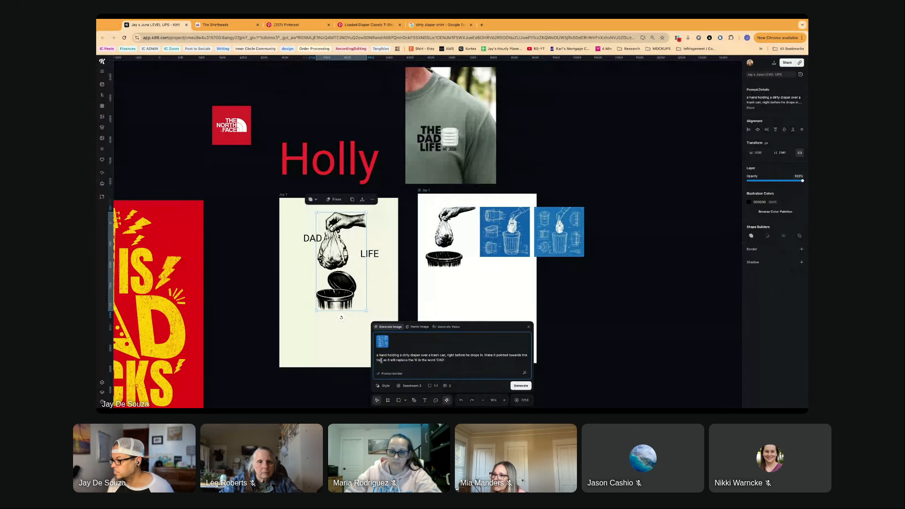
{"action": "left_click_drag", "start_coordinate": [381, 360], "coordinate": [445, 360]}
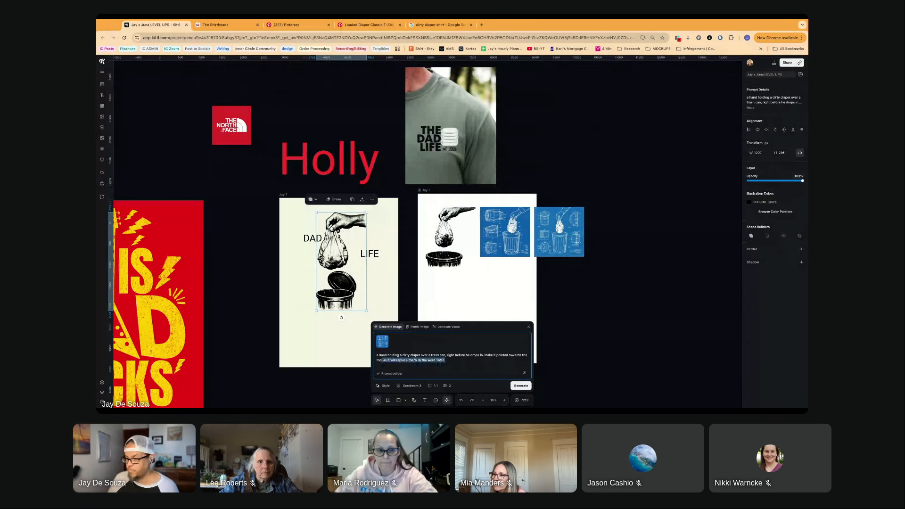
{"action": "key", "text": "BackSpace"}
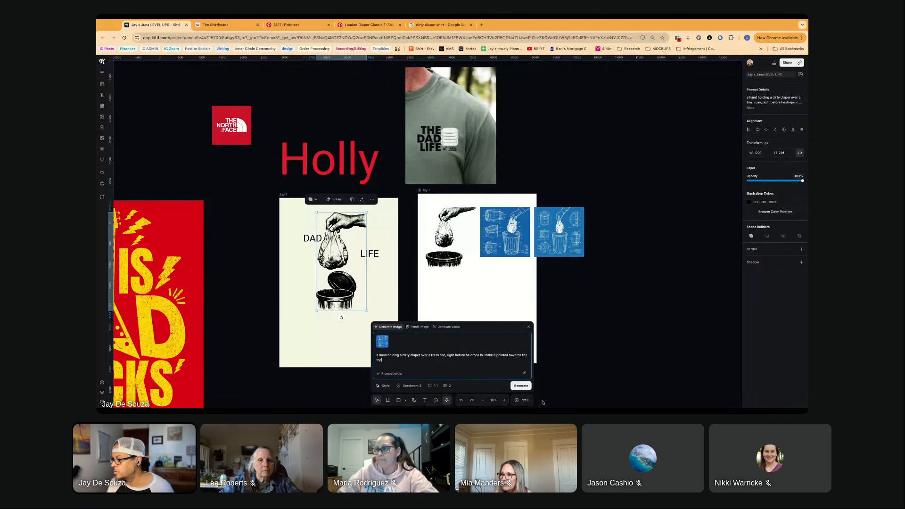
{"action": "left_click", "coordinate": [526, 389]}
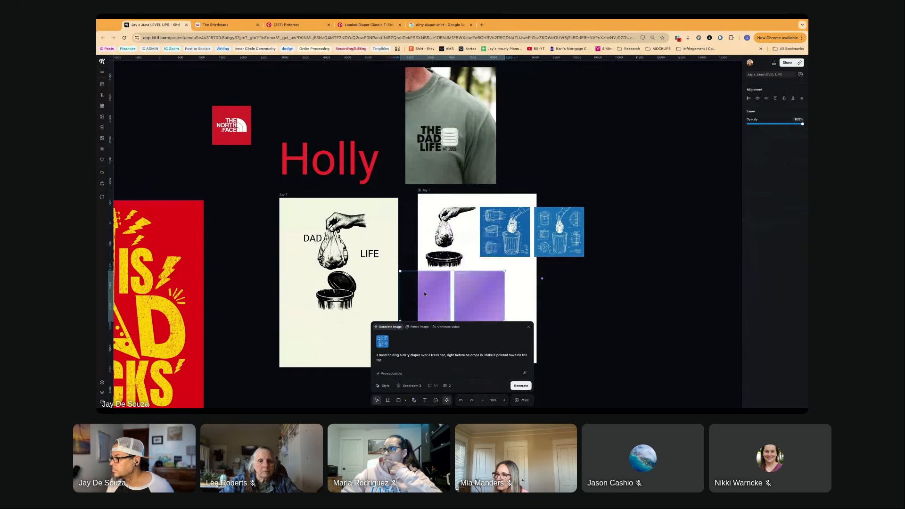
- View the newly generated blueprint images, then show the full prompt details of the halftone illustration beside "DAD"
{"action": "scroll", "coordinate": [423, 291], "scroll_direction": "down", "scroll_amount": 2}
{"action": "scroll", "coordinate": [424, 293], "scroll_direction": "up", "scroll_amount": 3}
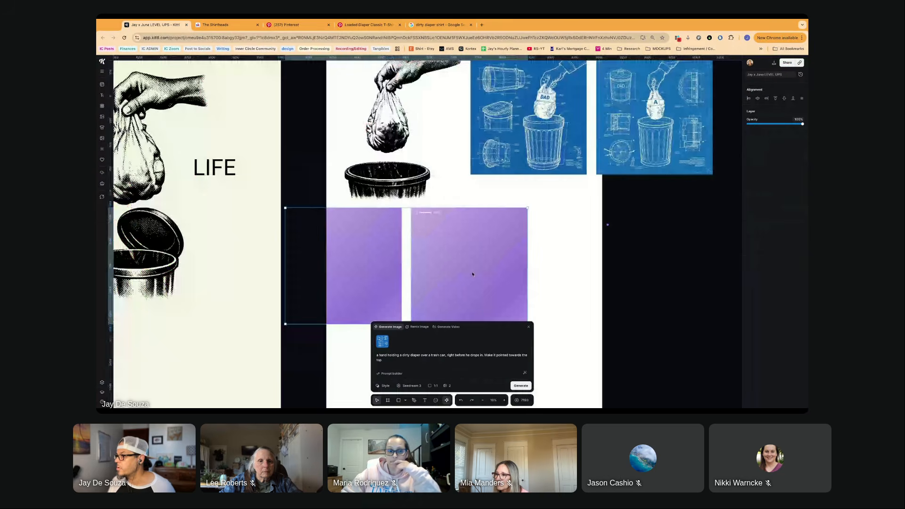
{"action": "scroll", "coordinate": [459, 266], "scroll_direction": "up", "scroll_amount": 2}
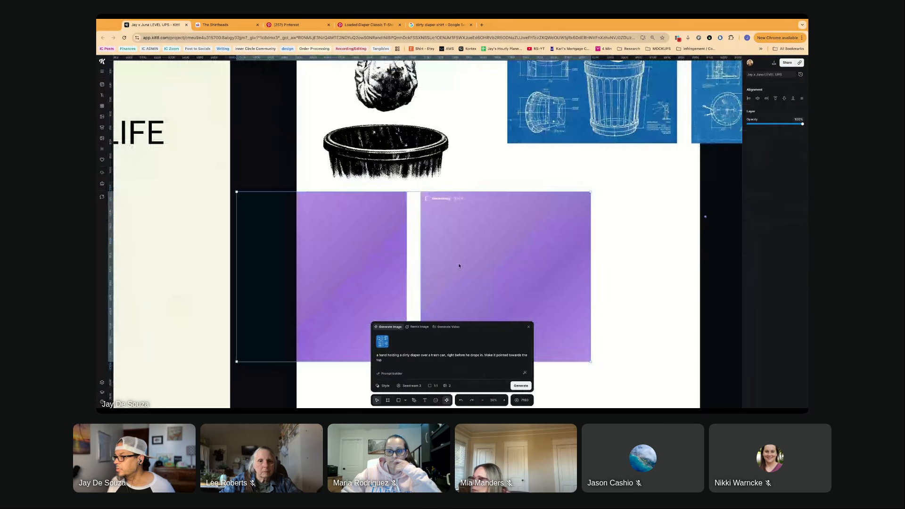
{"action": "scroll", "coordinate": [459, 266], "scroll_direction": "down", "scroll_amount": 2}
{"action": "scroll", "coordinate": [452, 270], "scroll_direction": "left", "scroll_amount": 3}
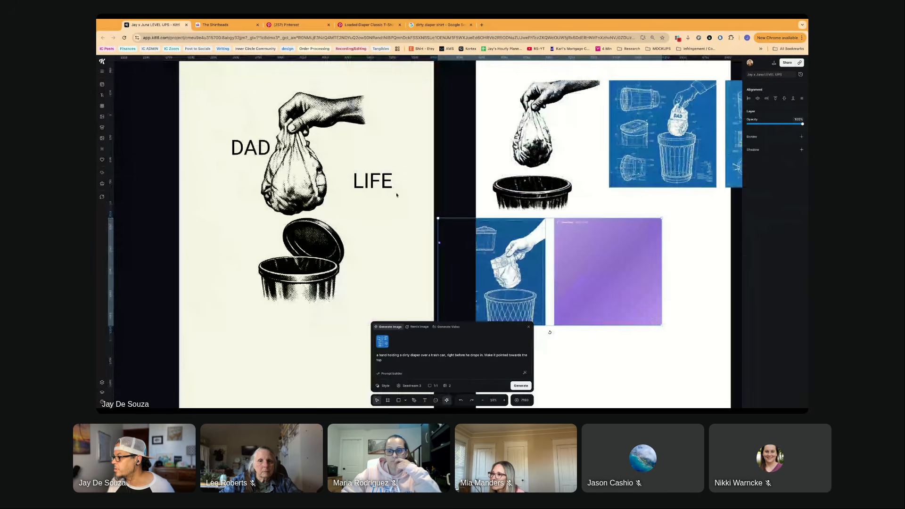
{"action": "scroll", "coordinate": [396, 194], "scroll_direction": "right", "scroll_amount": 2}
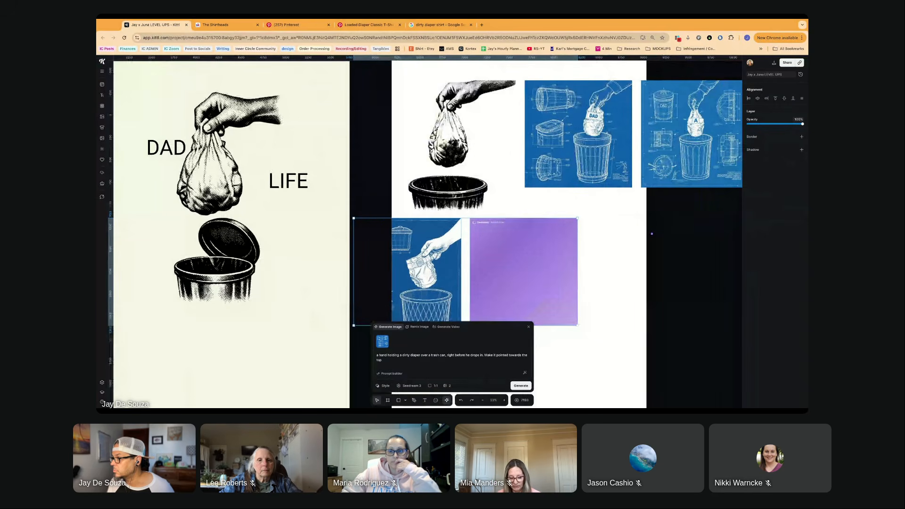
{"action": "left_click", "coordinate": [241, 222]}
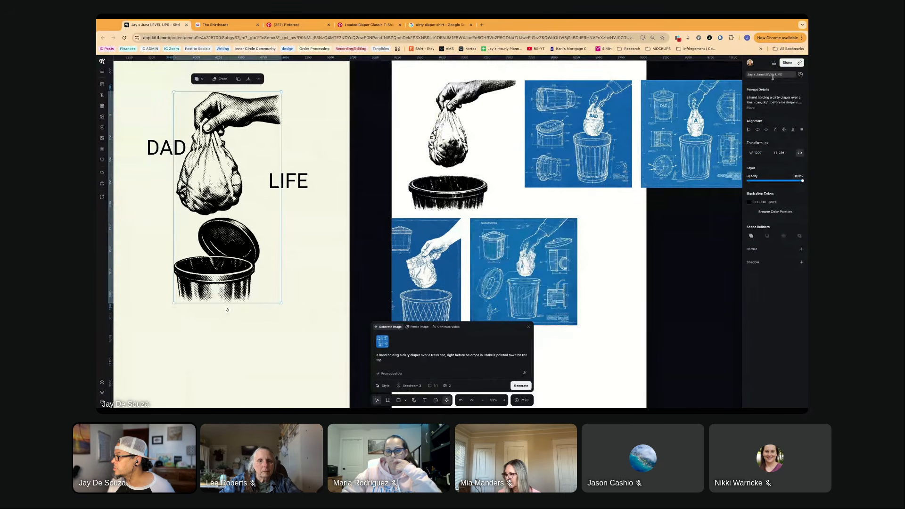
{"action": "left_click", "coordinate": [750, 107]}
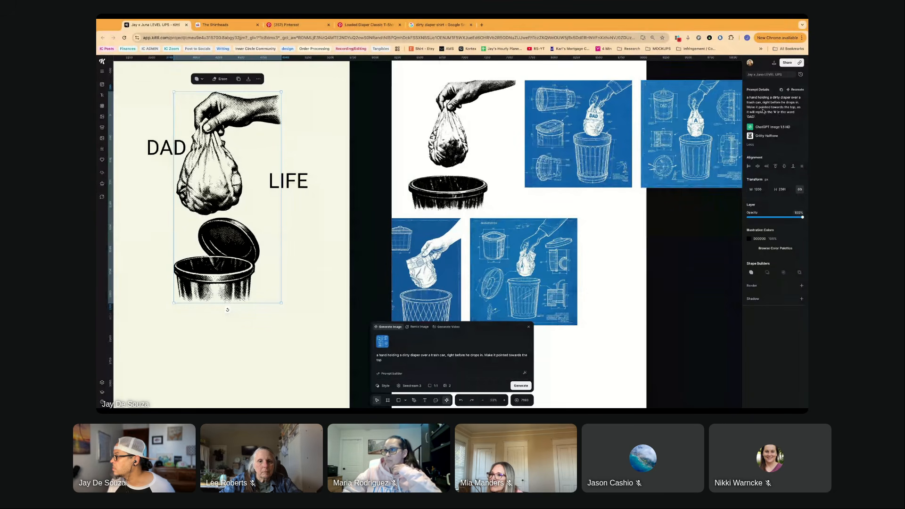
{"action": "left_click_drag", "start_coordinate": [755, 117], "coordinate": [795, 109]}
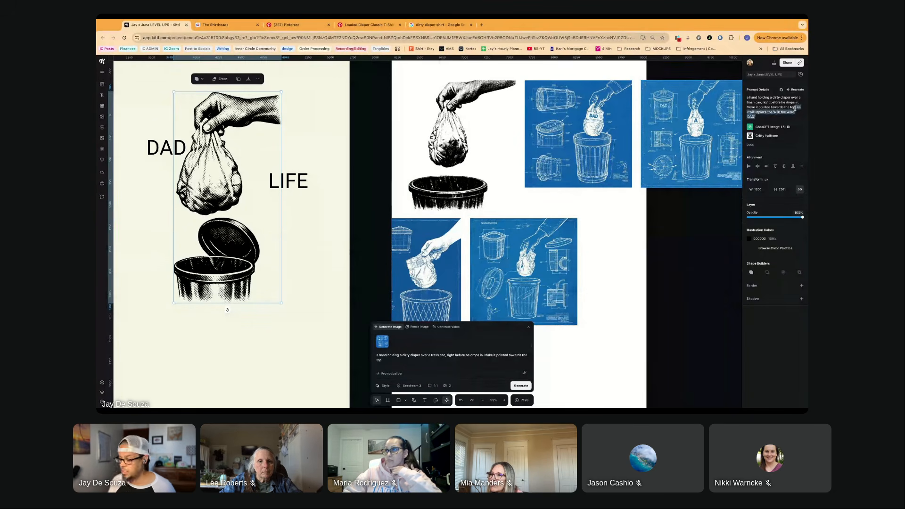
{"action": "key", "text": "Delete"}
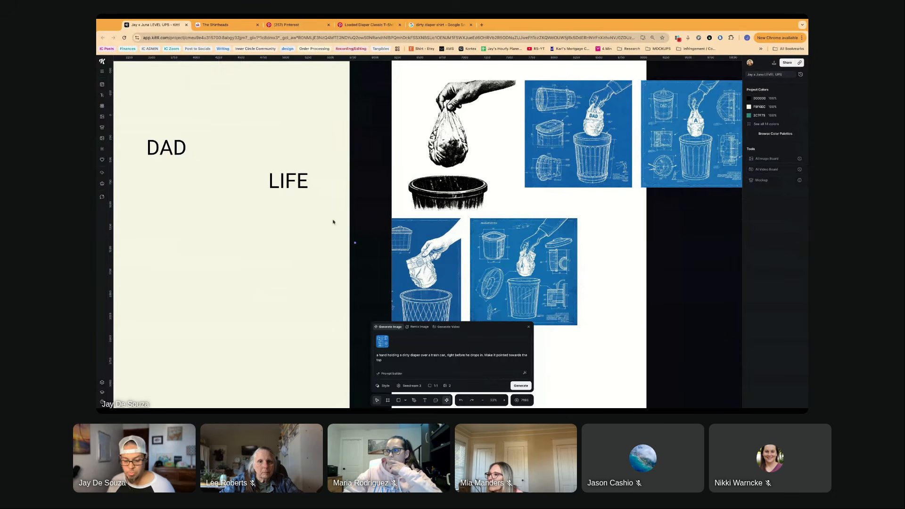
{"action": "key", "text": "ctrl+z"}
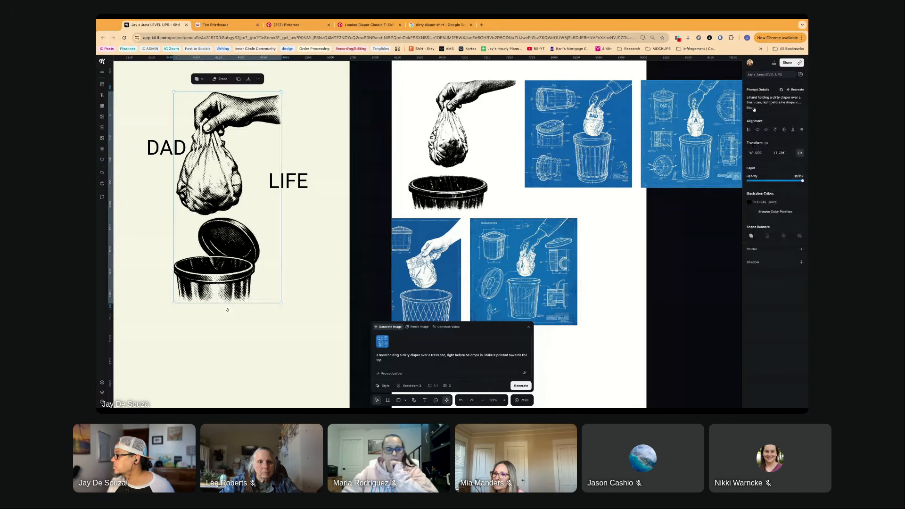
- Generate two images from the shortened prompt using the Gritty Halftone style and the GPT 1.5 HD model
{"action": "left_click", "coordinate": [752, 108]}
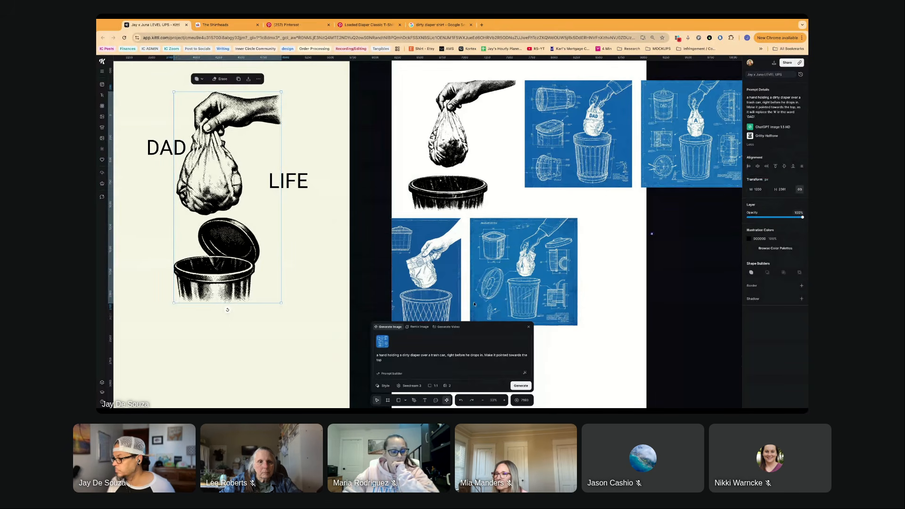
{"action": "left_click", "coordinate": [407, 386]}
{"action": "left_click", "coordinate": [386, 386]}
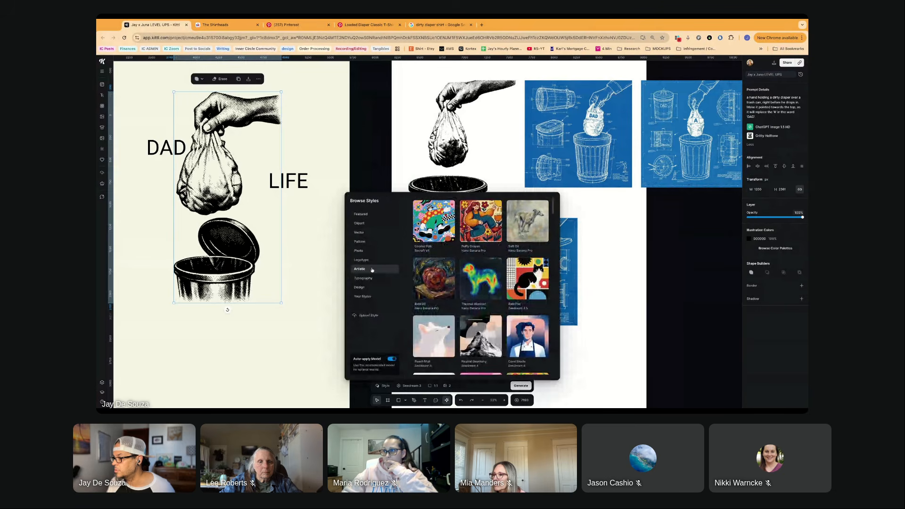
{"action": "left_click", "coordinate": [362, 213]}
{"action": "left_click", "coordinate": [430, 276]}
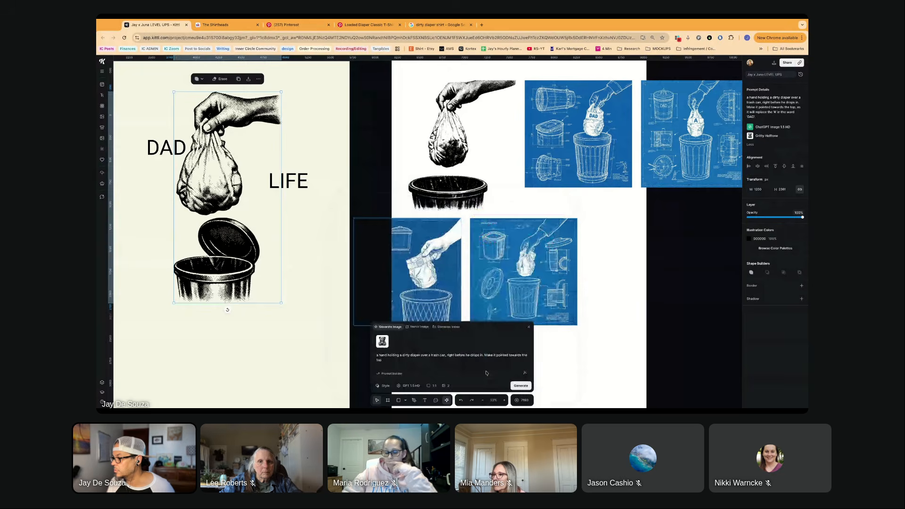
{"action": "left_click", "coordinate": [521, 385]}
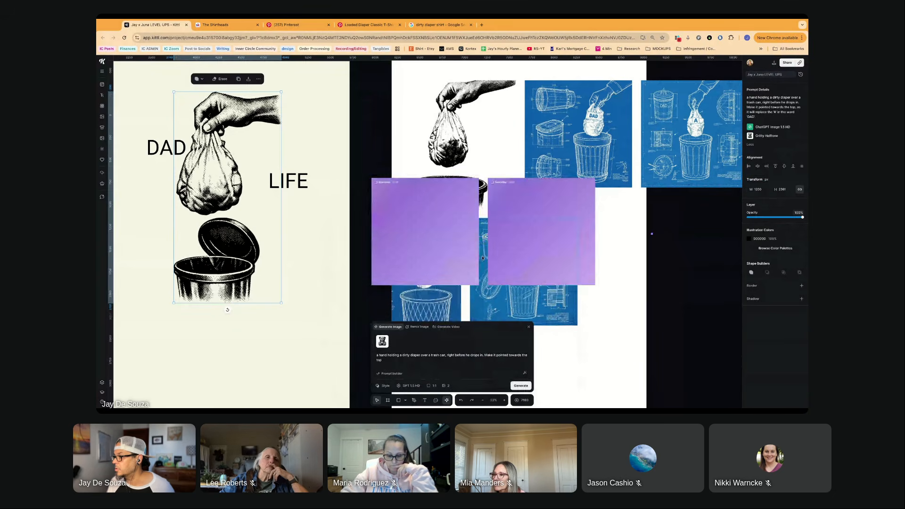
- Place the two pending images low on the cream artboard and arrange the new blueprint images side by side on the white artboard
{"action": "scroll", "coordinate": [482, 257], "scroll_direction": "up", "scroll_amount": 3}
{"action": "scroll", "coordinate": [481, 257], "scroll_direction": "down", "scroll_amount": 5}
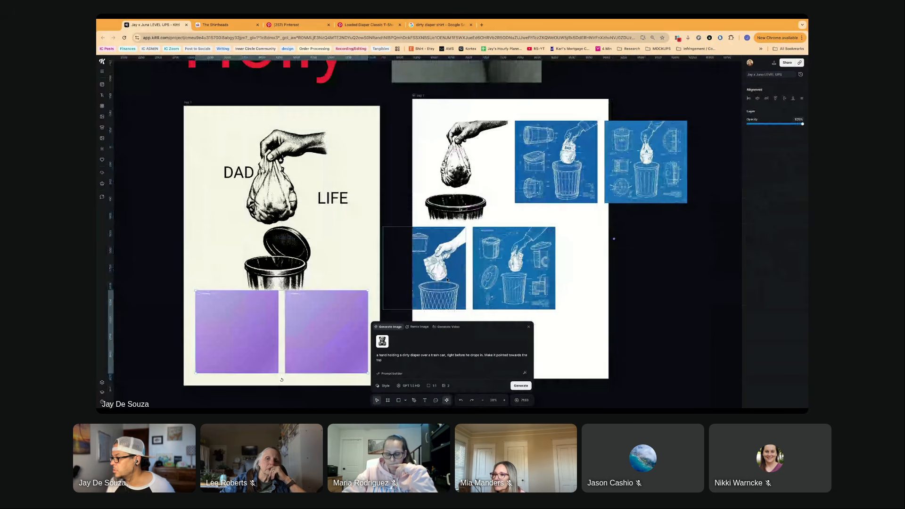
{"action": "left_click", "coordinate": [442, 270]}
{"action": "left_click_drag", "start_coordinate": [494, 273], "coordinate": [517, 272]}
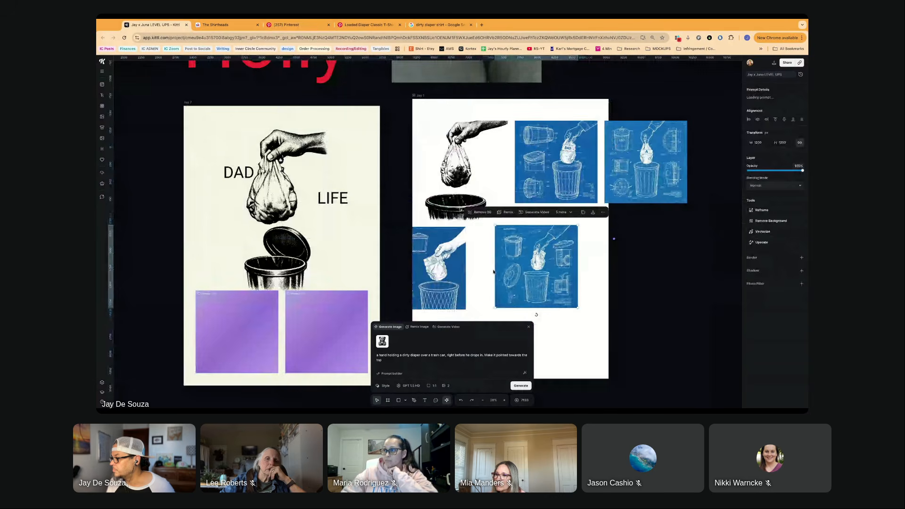
{"action": "left_click_drag", "start_coordinate": [433, 276], "coordinate": [436, 275]}
- Examine the hands, diapers and trash cans in the two new blueprint images up close
{"action": "scroll", "coordinate": [437, 275], "scroll_direction": "up", "scroll_amount": 5}
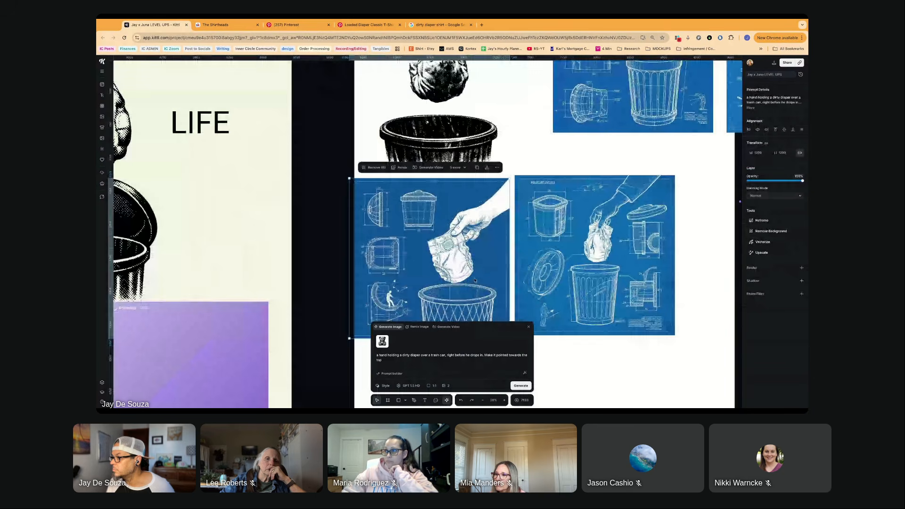
{"action": "scroll", "coordinate": [474, 280], "scroll_direction": "up", "scroll_amount": 5}
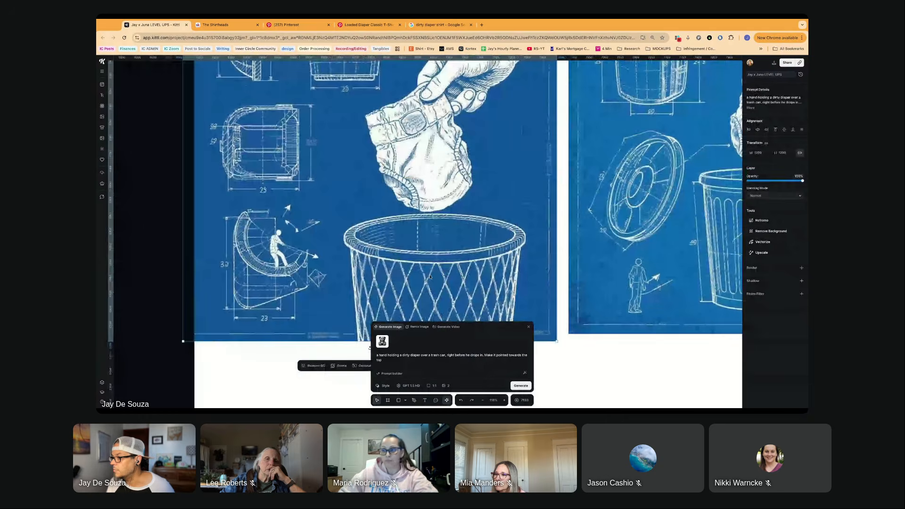
{"action": "scroll", "coordinate": [430, 277], "scroll_direction": "down", "scroll_amount": 2}
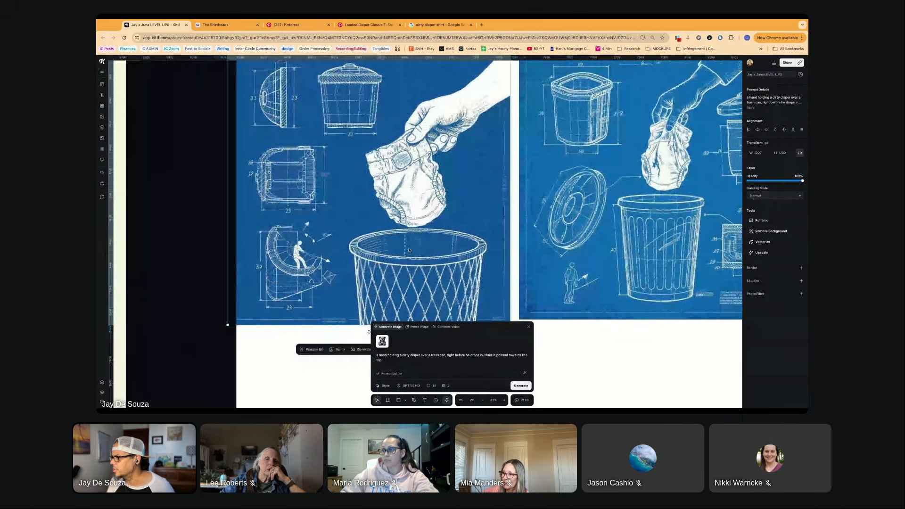
{"action": "scroll", "coordinate": [409, 252], "scroll_direction": "right", "scroll_amount": 5}
{"action": "scroll", "coordinate": [408, 257], "scroll_direction": "up", "scroll_amount": 2}
{"action": "scroll", "coordinate": [408, 257], "scroll_direction": "right", "scroll_amount": 2}
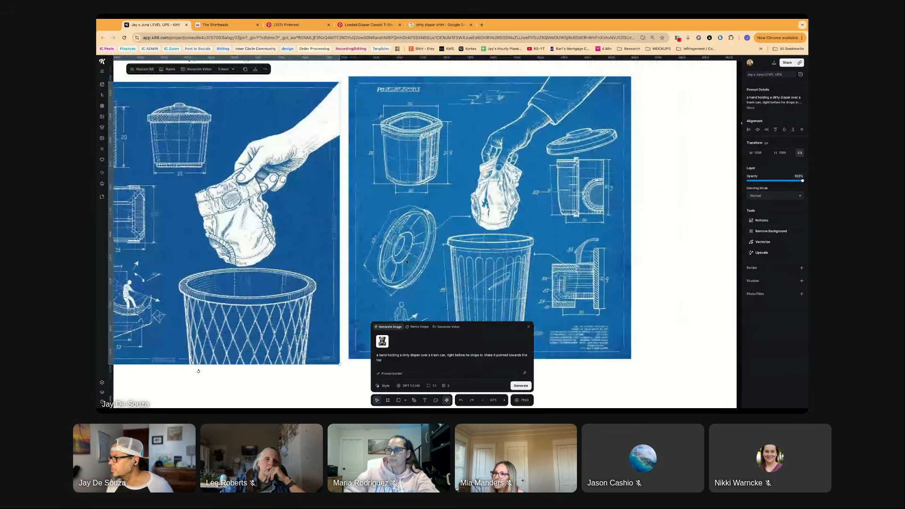
{"action": "scroll", "coordinate": [406, 259], "scroll_direction": "down", "scroll_amount": 2}
{"action": "scroll", "coordinate": [405, 259], "scroll_direction": "right", "scroll_amount": 3}
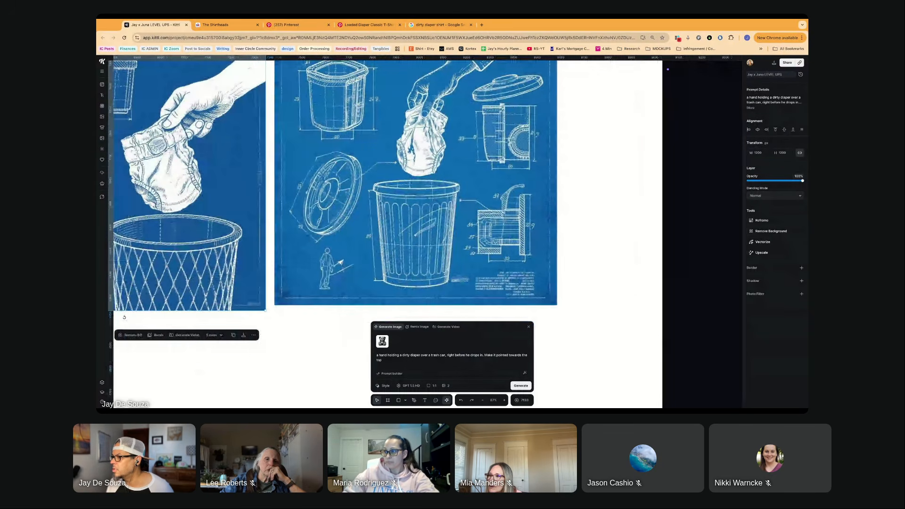
{"action": "scroll", "coordinate": [383, 232], "scroll_direction": "up", "scroll_amount": 2}
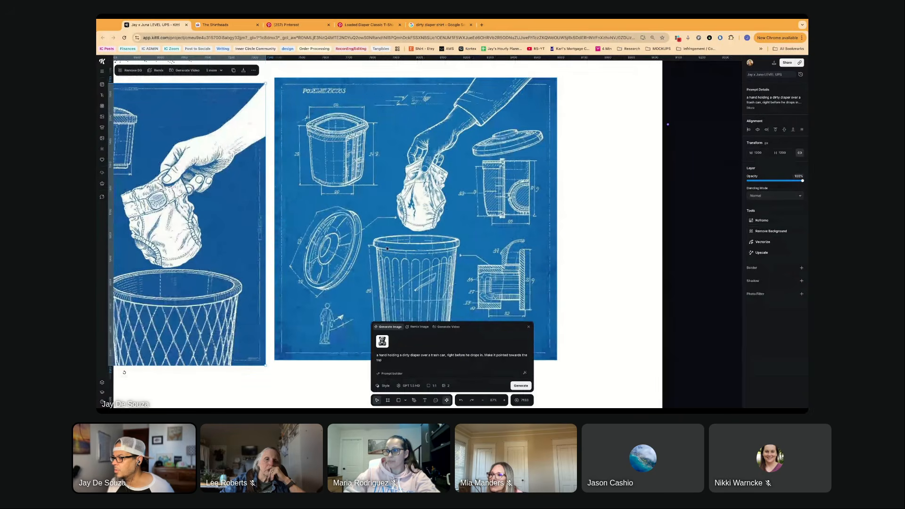
{"action": "scroll", "coordinate": [387, 250], "scroll_direction": "down", "scroll_amount": 3}
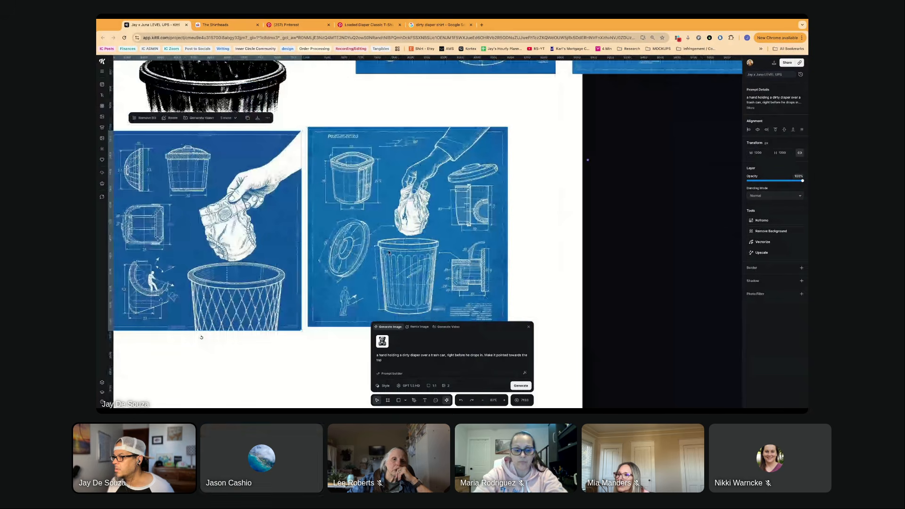
- Position the two new halftone diaper illustrations side by side within the lower part of the cream artboard
{"action": "scroll", "coordinate": [388, 253], "scroll_direction": "left", "scroll_amount": 5}
{"action": "scroll", "coordinate": [388, 253], "scroll_direction": "left", "scroll_amount": 5}
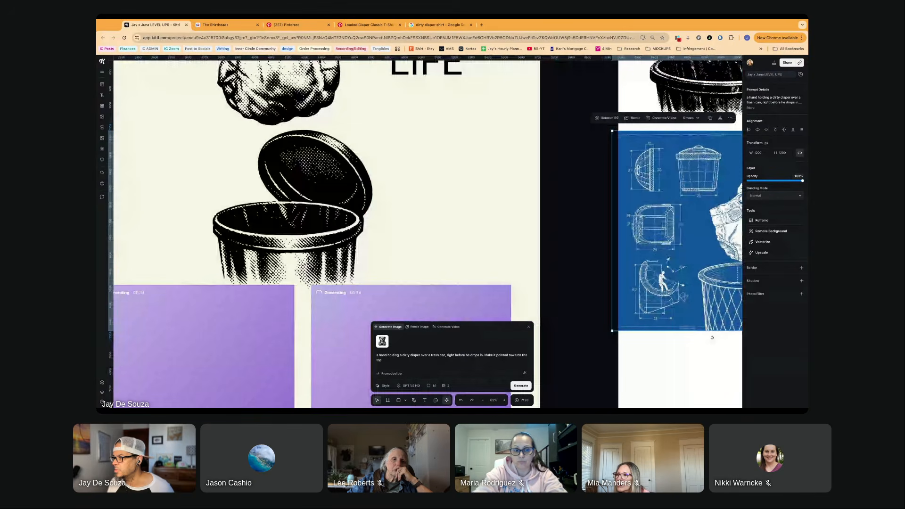
{"action": "scroll", "coordinate": [388, 231], "scroll_direction": "down", "scroll_amount": 2}
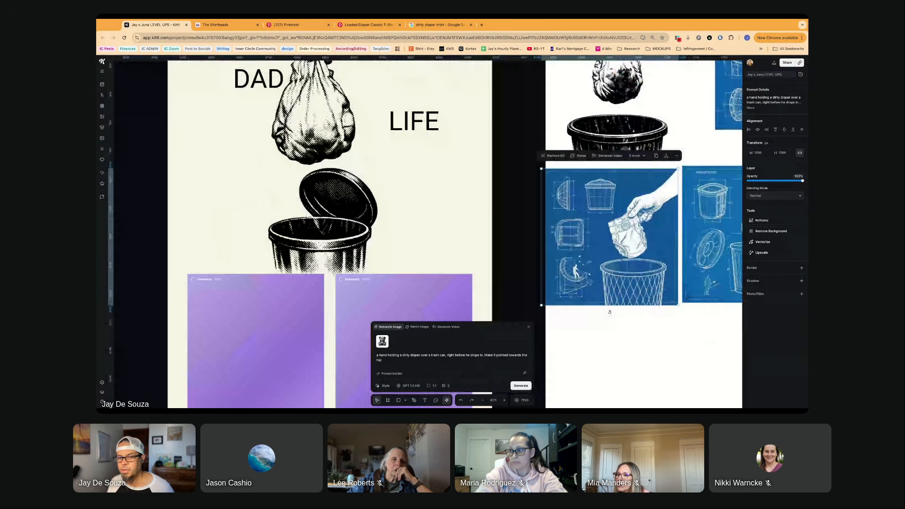
{"action": "scroll", "coordinate": [388, 231], "scroll_direction": "down", "scroll_amount": 5}
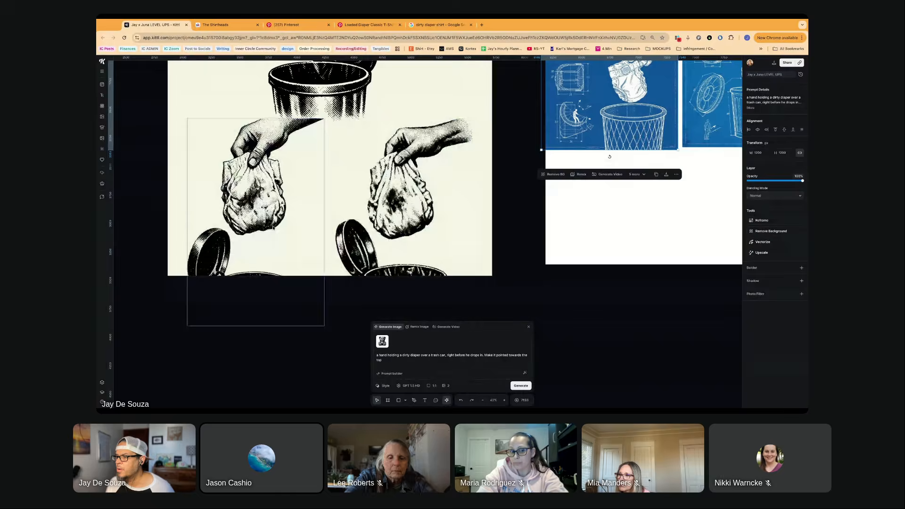
{"action": "left_click_drag", "start_coordinate": [284, 255], "coordinate": [261, 198]}
{"action": "left_click_drag", "start_coordinate": [400, 202], "coordinate": [406, 158]}
{"action": "left_click", "coordinate": [517, 197]}
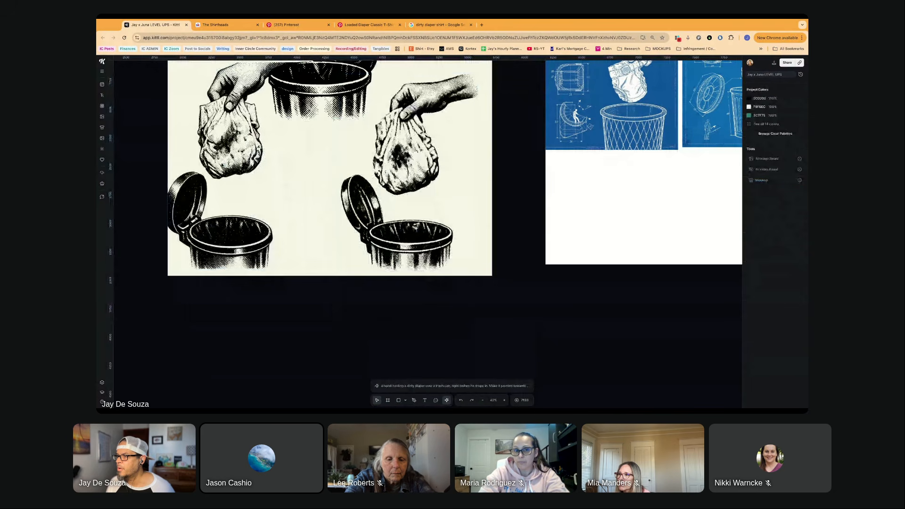
{"action": "left_click_drag", "start_coordinate": [230, 146], "coordinate": [239, 152]}
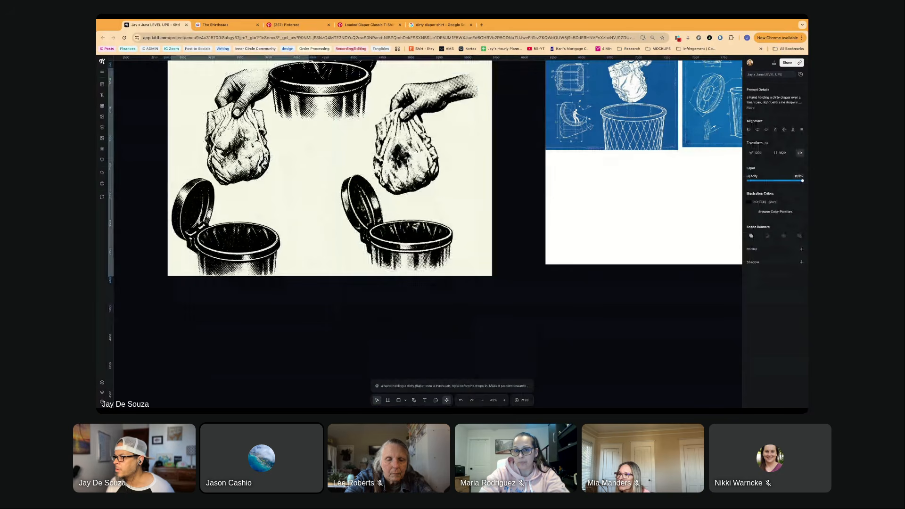
- Move the halftone diaper illustration slightly higher on the white artboard
{"action": "scroll", "coordinate": [316, 253], "scroll_direction": "down", "scroll_amount": 2}
{"action": "scroll", "coordinate": [315, 253], "scroll_direction": "down", "scroll_amount": 3}
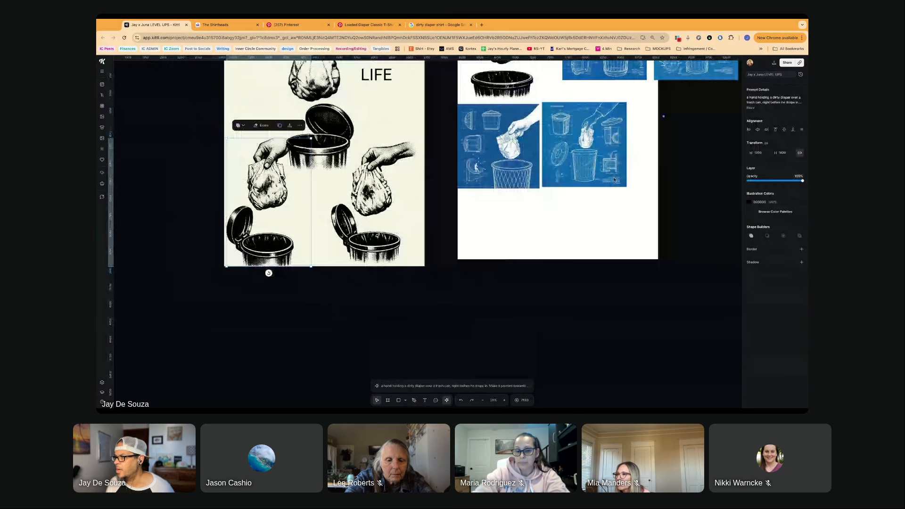
{"action": "scroll", "coordinate": [516, 235], "scroll_direction": "right", "scroll_amount": 2}
{"action": "scroll", "coordinate": [517, 236], "scroll_direction": "up", "scroll_amount": 2}
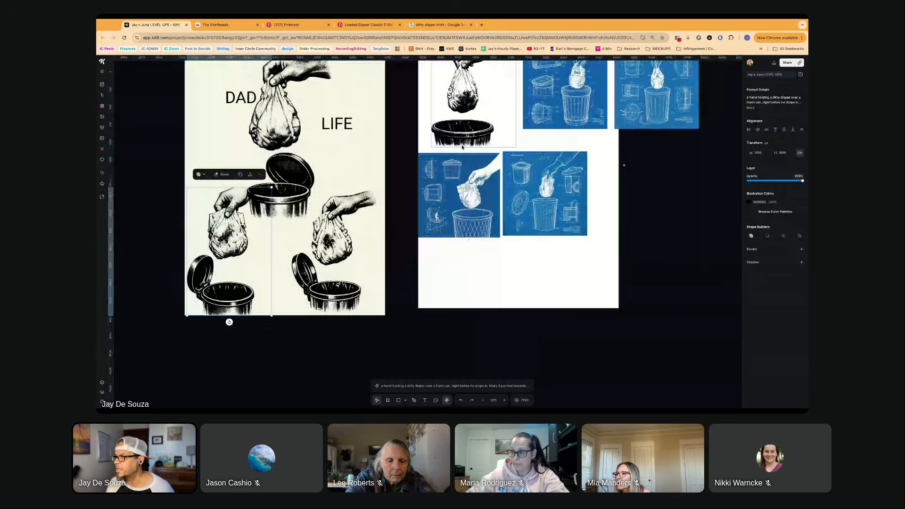
{"action": "left_click_drag", "start_coordinate": [462, 147], "coordinate": [462, 124]}
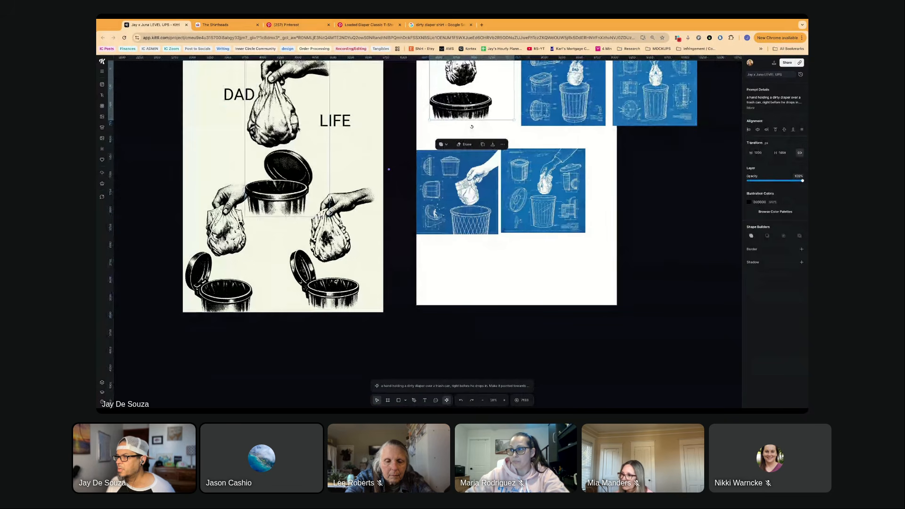
- Switch the image generator to the artistic blueprint style with its recommended Seedream model
{"action": "left_click", "coordinate": [236, 98]}
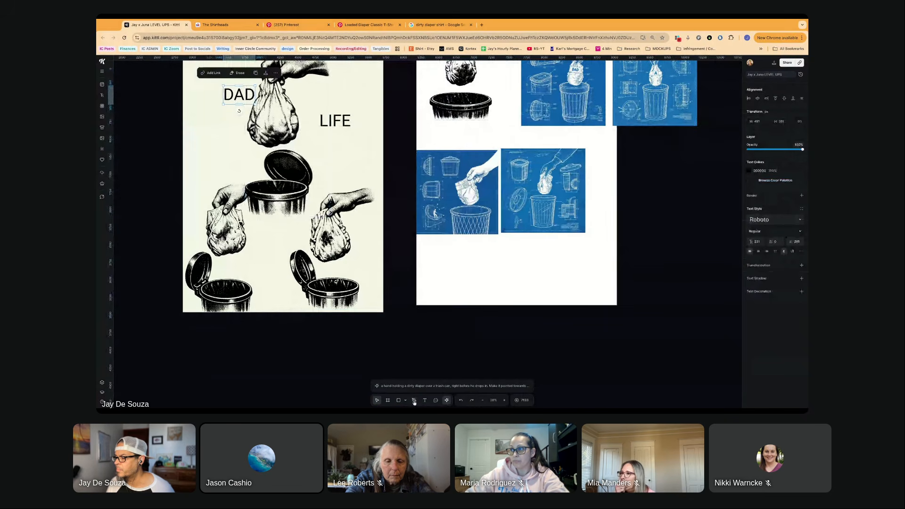
{"action": "left_click", "coordinate": [396, 386]}
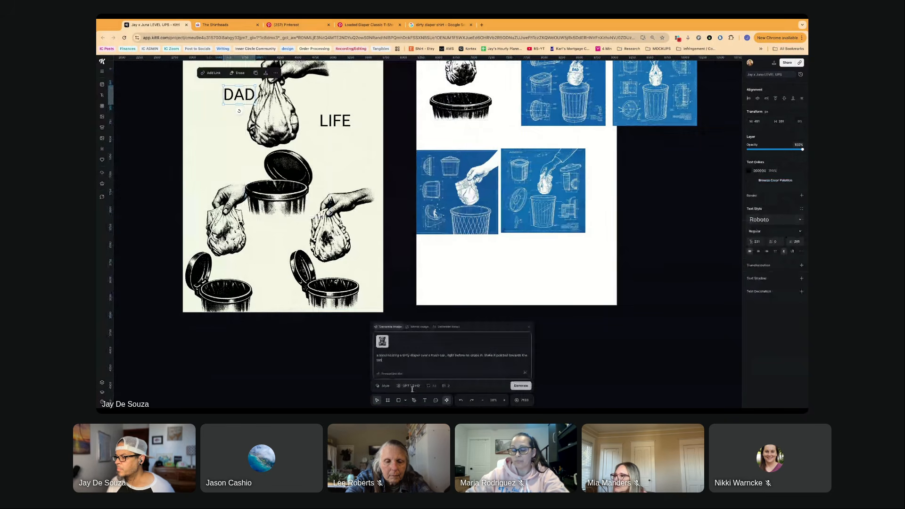
{"action": "triple_click", "coordinate": [384, 360]}
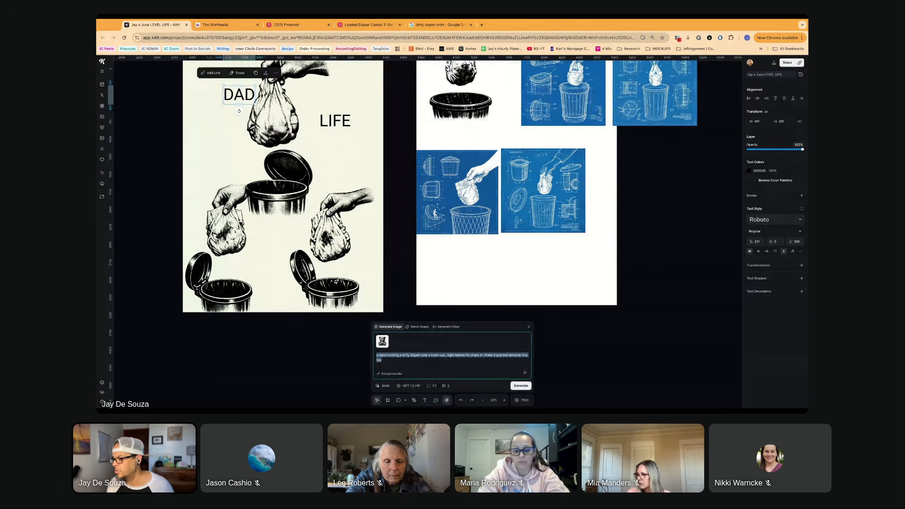
{"action": "left_click", "coordinate": [386, 387]}
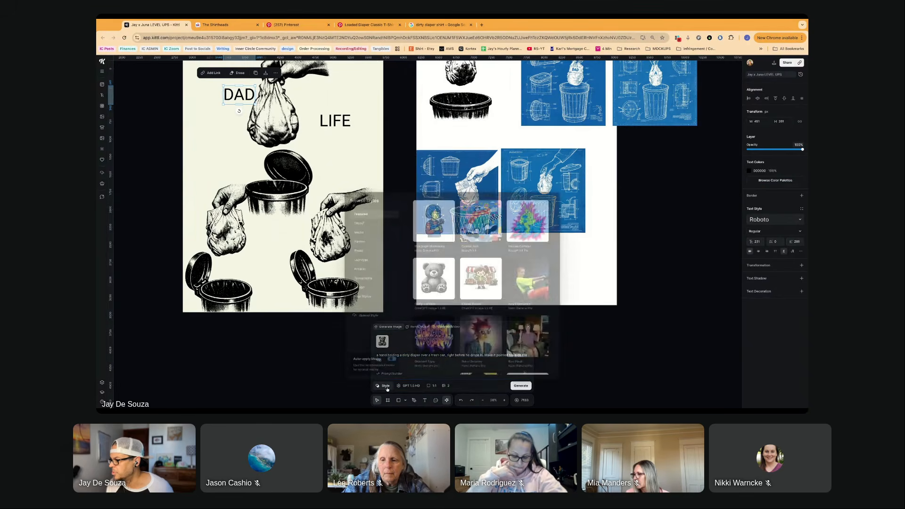
{"action": "left_click", "coordinate": [360, 269]}
{"action": "scroll", "coordinate": [448, 319], "scroll_direction": "down", "scroll_amount": 6}
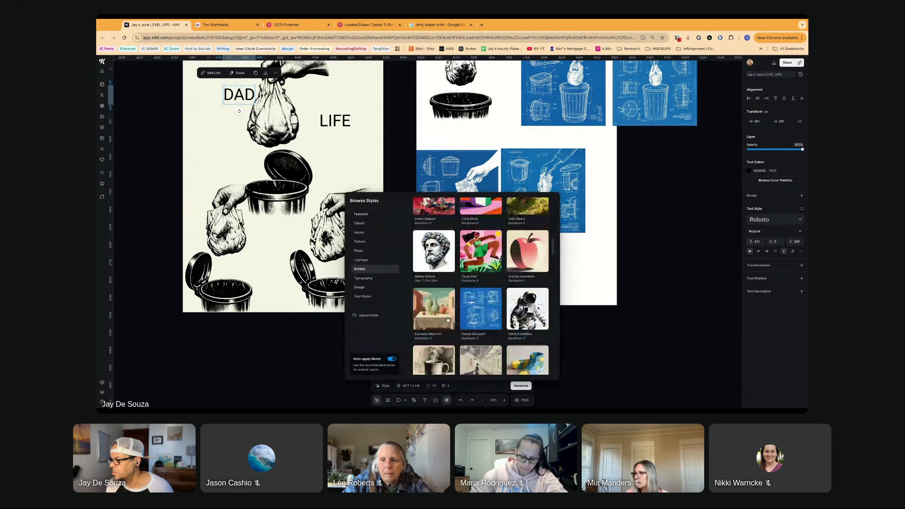
{"action": "left_click", "coordinate": [448, 319]}
- Replace the diaper prompt with "DAD LIFE." and generate two square images from it
{"action": "left_click_drag", "start_coordinate": [376, 354], "coordinate": [397, 360]}
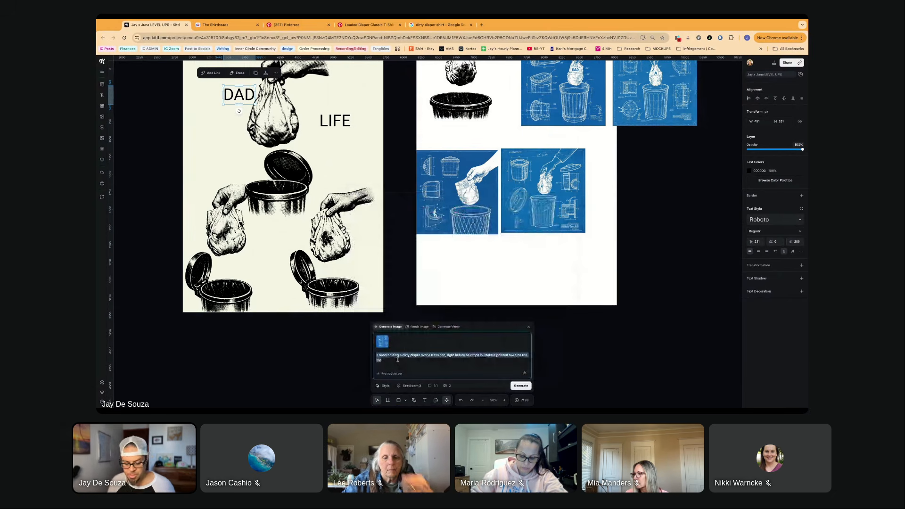
{"action": "type", "text": "d"}
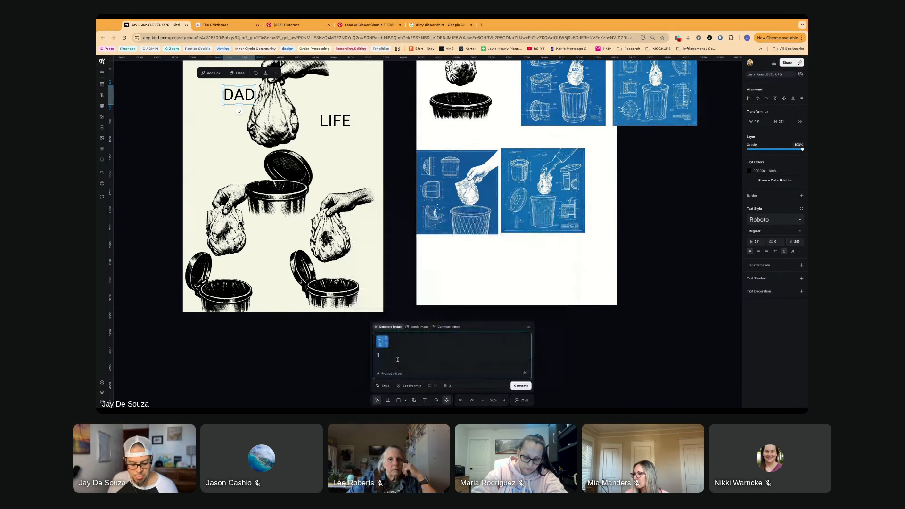
{"action": "type", "text": "AD LIFE"}
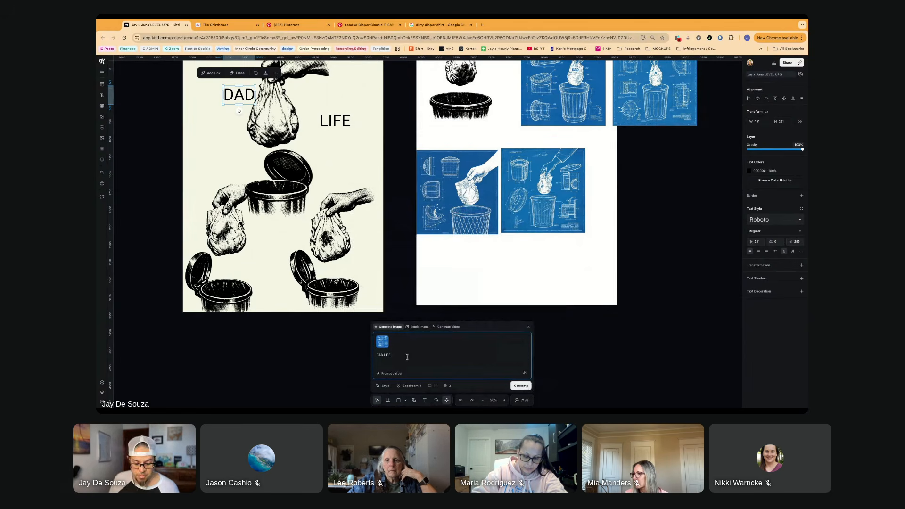
{"action": "type", "text": "."}
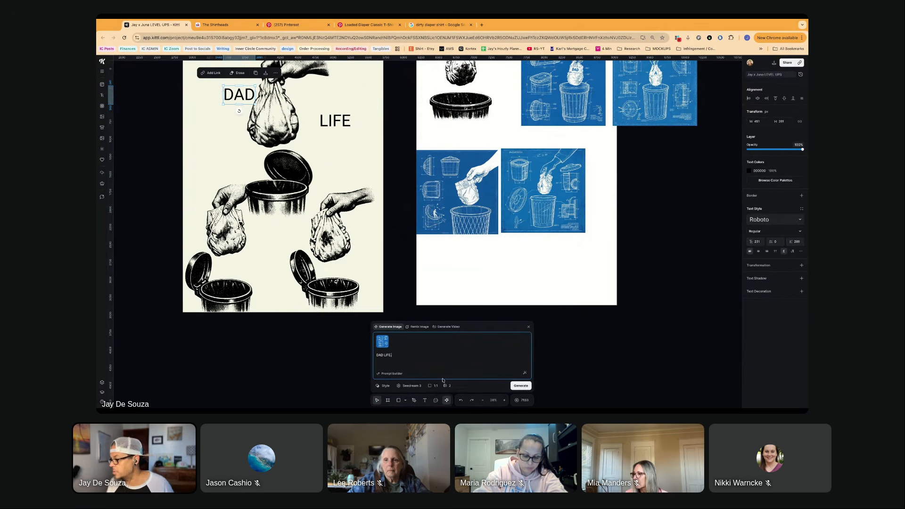
{"action": "left_click", "coordinate": [520, 385]}
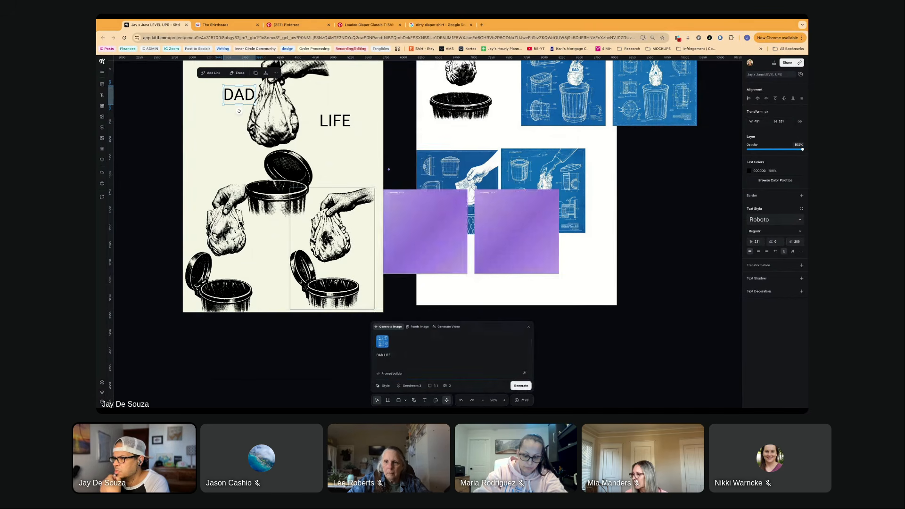
- Shift the two smaller halftone diaper illustrations upward and towards opposite side edges of the cream artboard
{"action": "left_click_drag", "start_coordinate": [327, 265], "coordinate": [335, 246]}
{"action": "left_click_drag", "start_coordinate": [226, 236], "coordinate": [223, 227]}
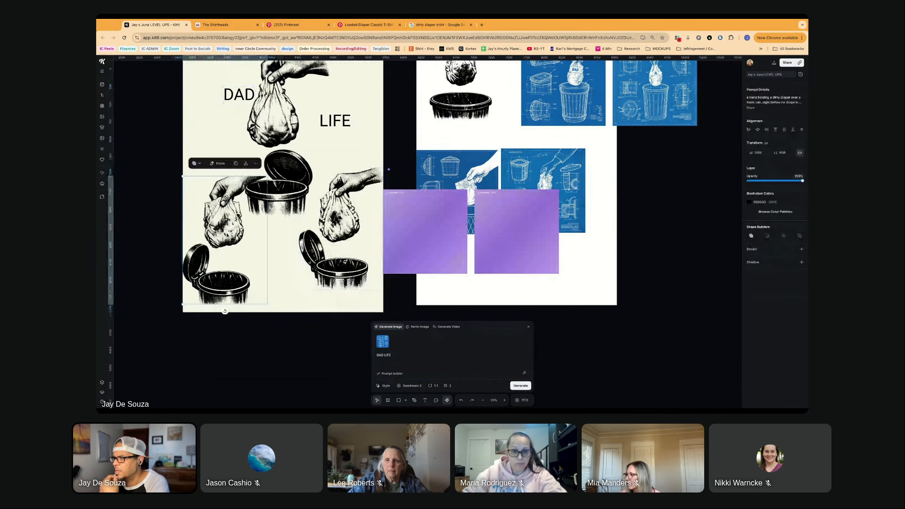
{"action": "left_click", "coordinate": [340, 226]}
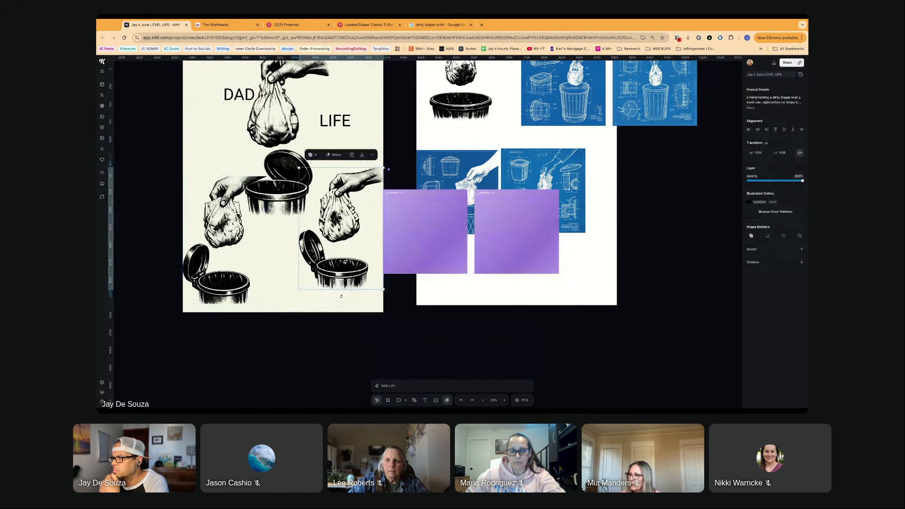
- Delete the large halftone hand, diaper and trash can illustration from the cream artboard
{"action": "scroll", "coordinate": [271, 182], "scroll_direction": "up", "scroll_amount": 3}
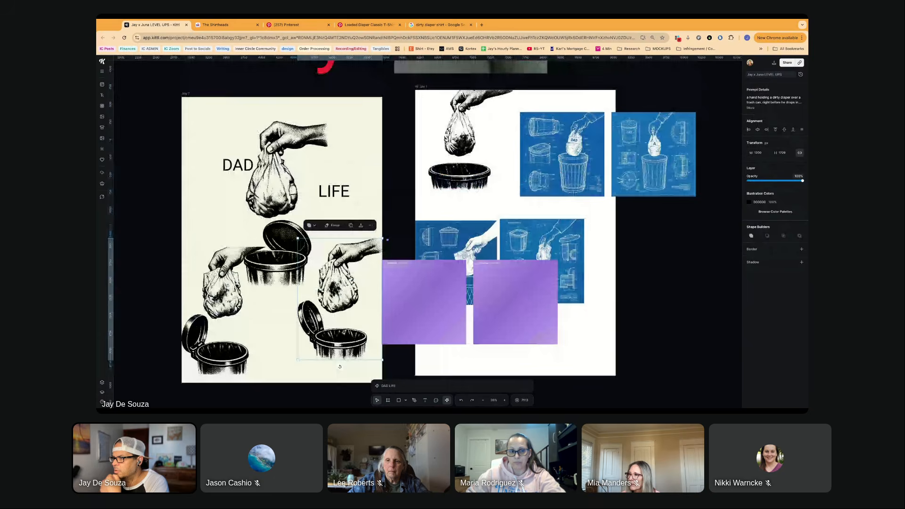
{"action": "scroll", "coordinate": [270, 181], "scroll_direction": "down", "scroll_amount": 1}
{"action": "left_click_drag", "start_coordinate": [270, 181], "coordinate": [203, 148]}
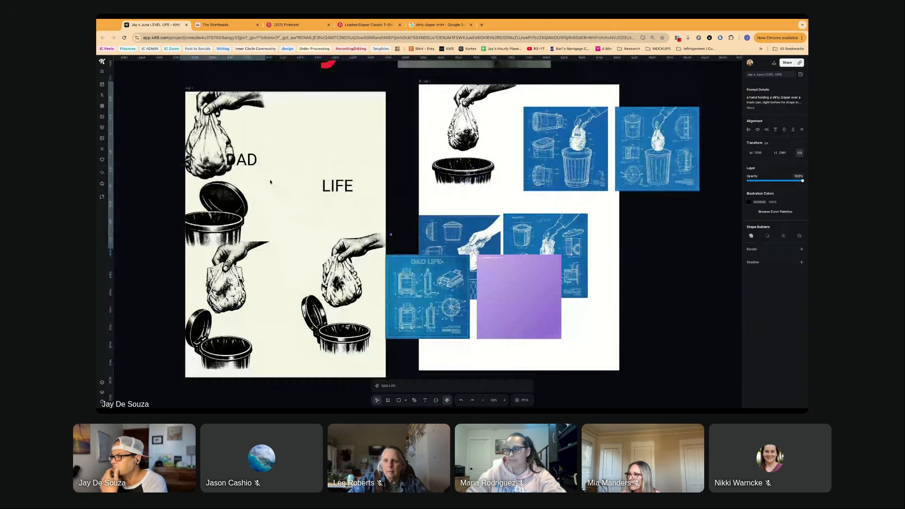
{"action": "scroll", "coordinate": [216, 146], "scroll_direction": "up", "scroll_amount": 1}
{"action": "key", "text": "Delete"}
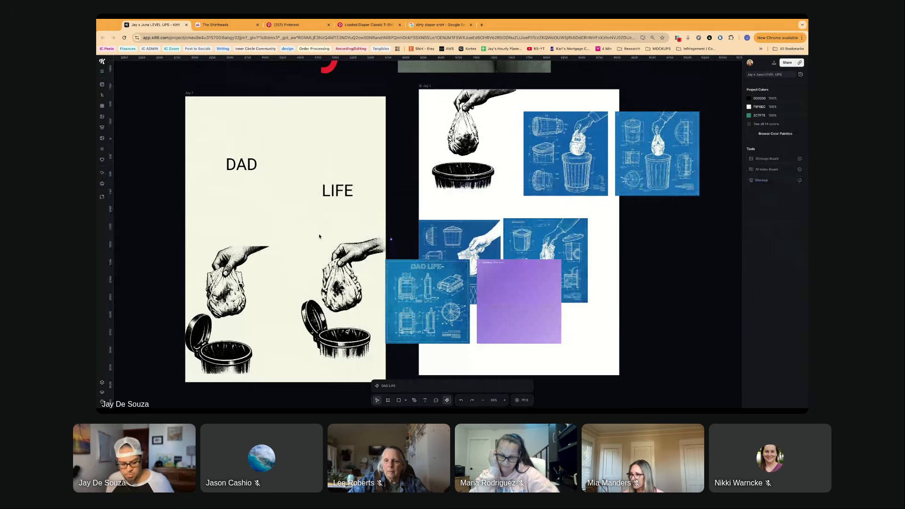
- Check the two new DAD LIFE blueprint images and extend the image prompt with "Include fatherly things"
{"action": "scroll", "coordinate": [325, 240], "scroll_direction": "down", "scroll_amount": 2}
{"action": "scroll", "coordinate": [427, 266], "scroll_direction": "up", "scroll_amount": 2}
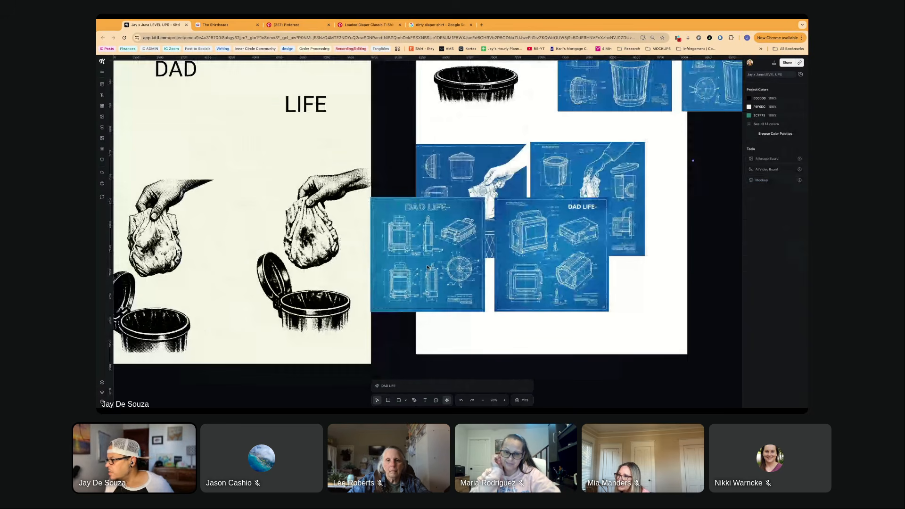
{"action": "scroll", "coordinate": [426, 269], "scroll_direction": "up", "scroll_amount": 4}
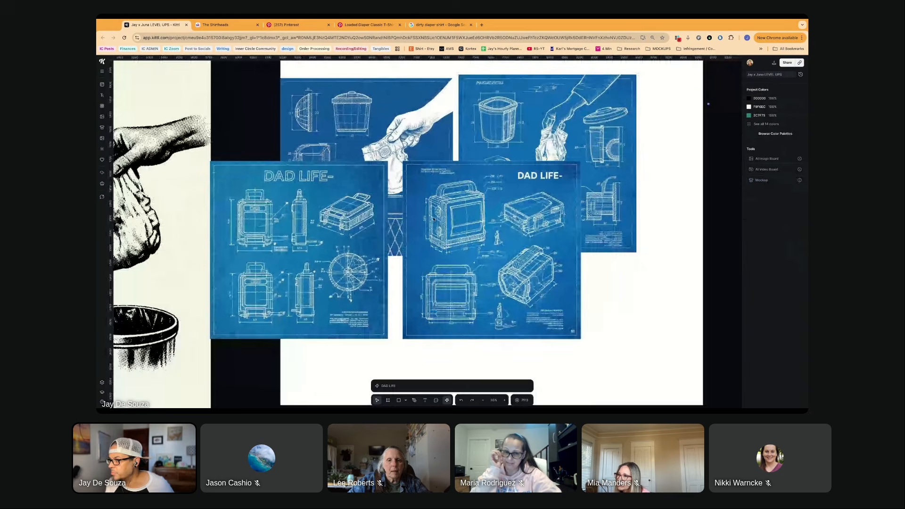
{"action": "scroll", "coordinate": [365, 293], "scroll_direction": "down", "scroll_amount": 1}
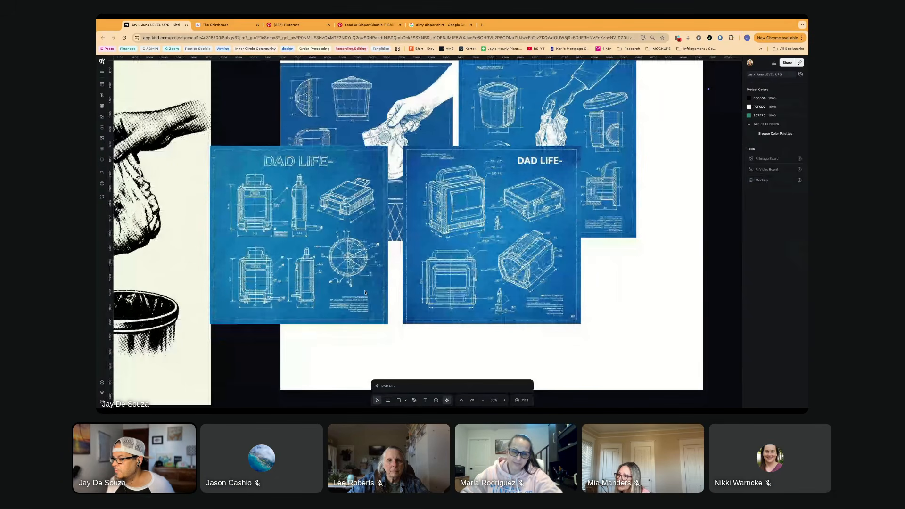
{"action": "scroll", "coordinate": [365, 293], "scroll_direction": "down", "scroll_amount": 1}
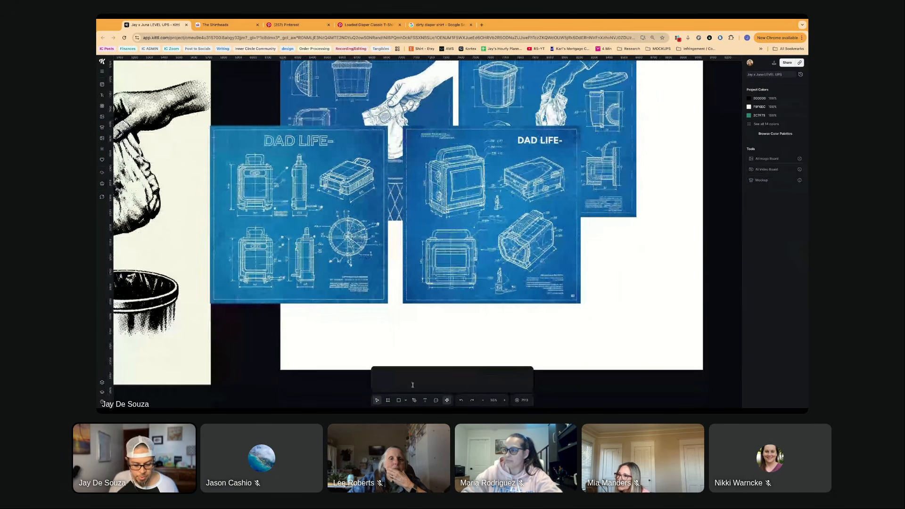
{"action": "left_click", "coordinate": [412, 384]}
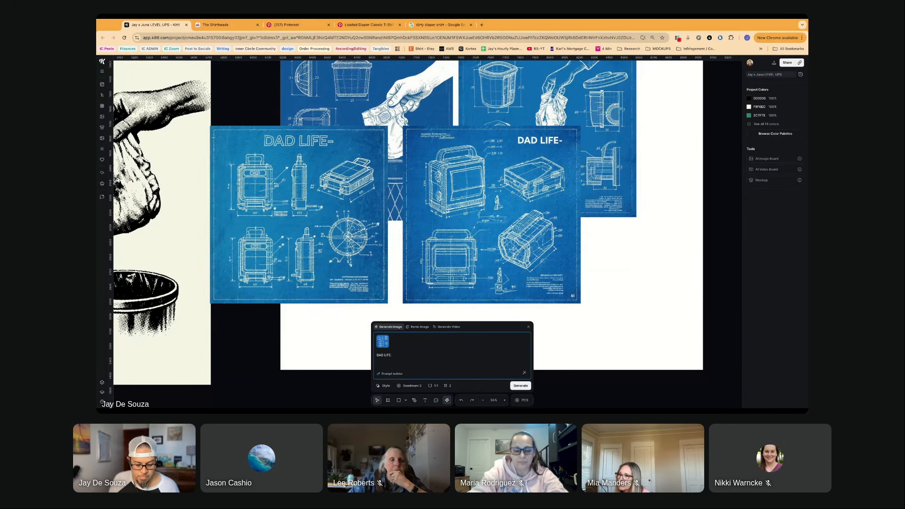
{"action": "type", "text": "inc"}
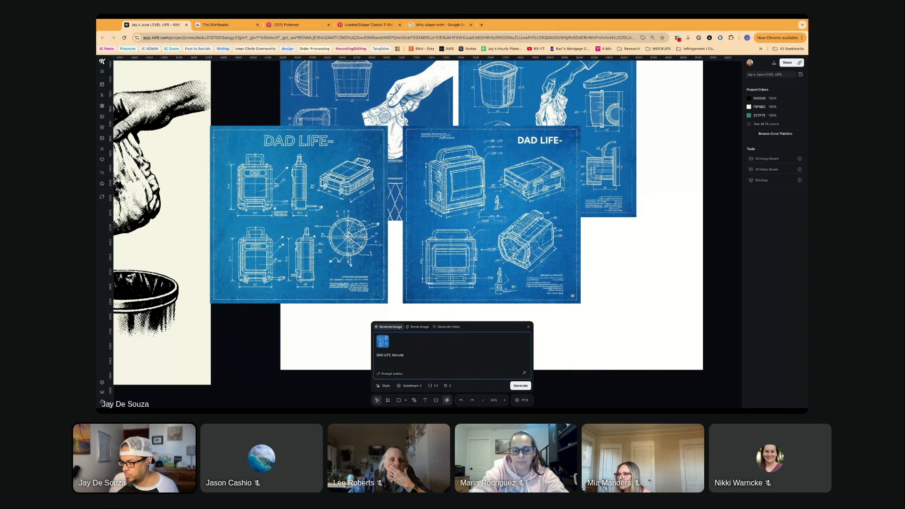
{"action": "type", "text": " f"}
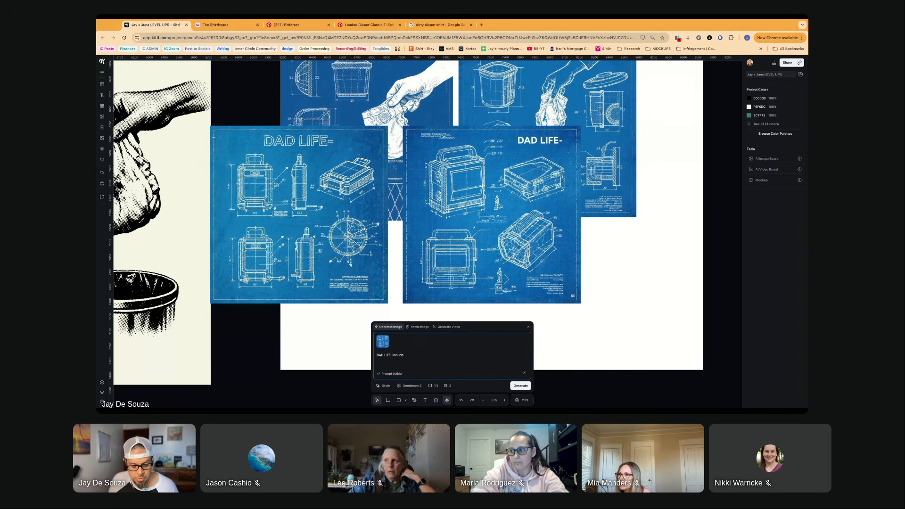
{"action": "type", "text": "ather"}
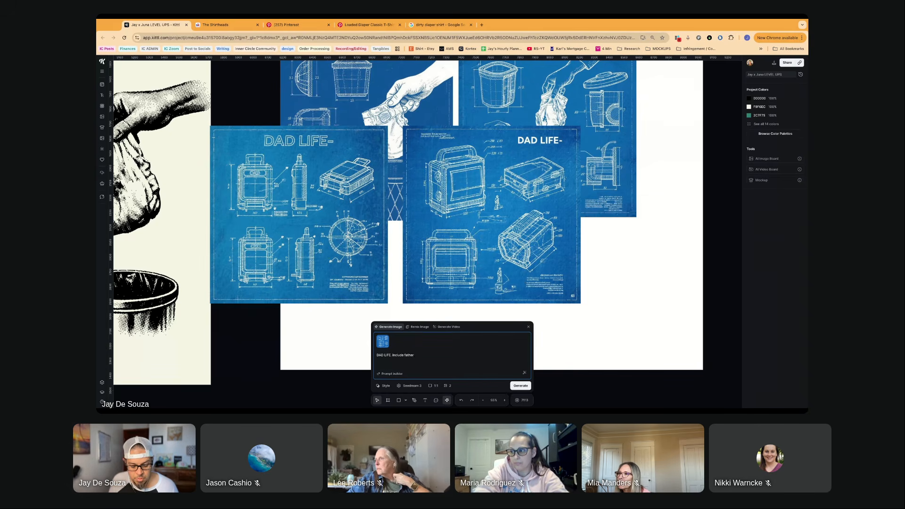
{"action": "type", "text": "ly"}
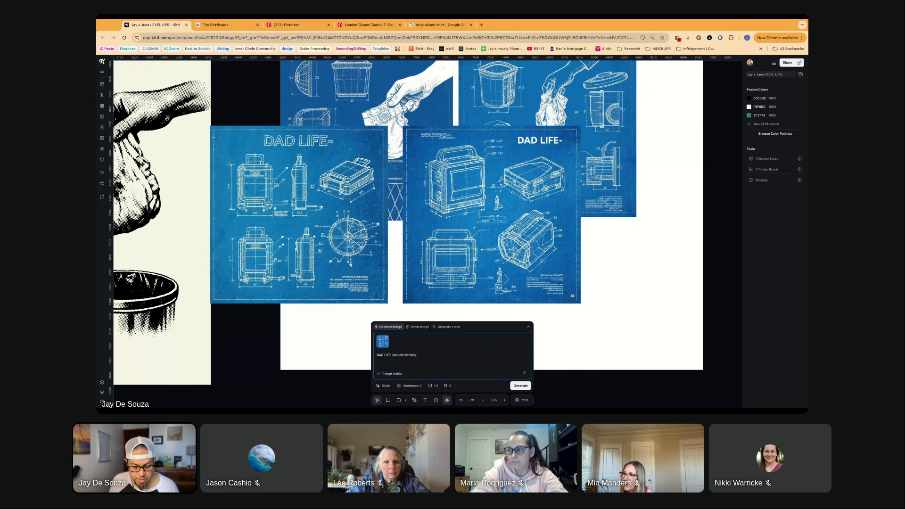
{"action": "type", "text": " things, like"}
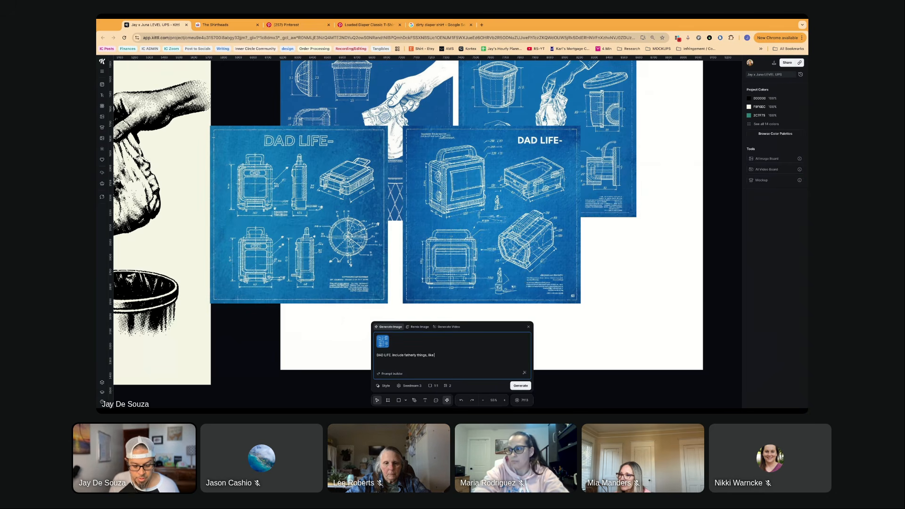
{"action": "type", "text": " diaper"}
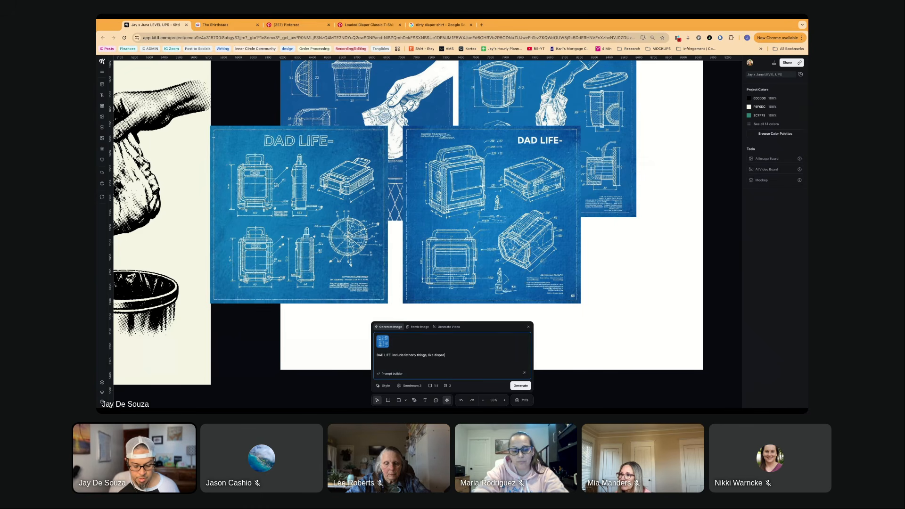
{"action": "type", "text": " chagin"}
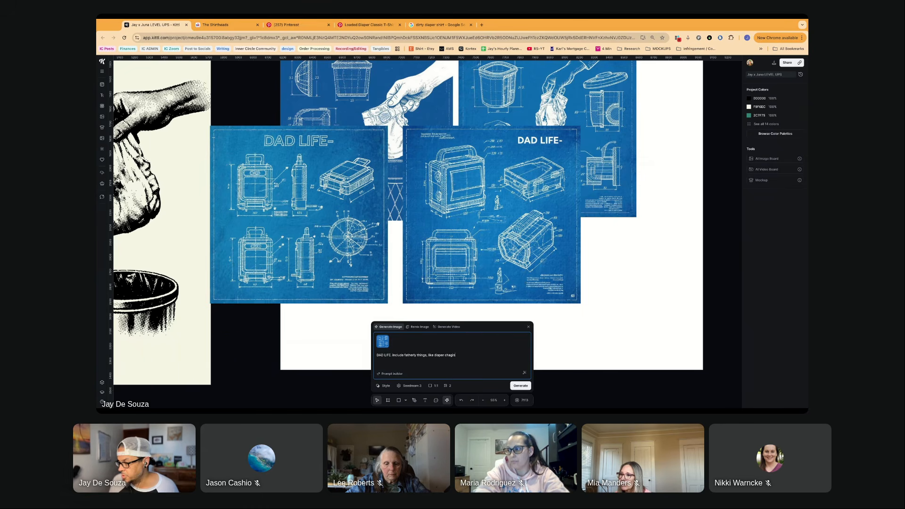
{"action": "type", "text": "g"}
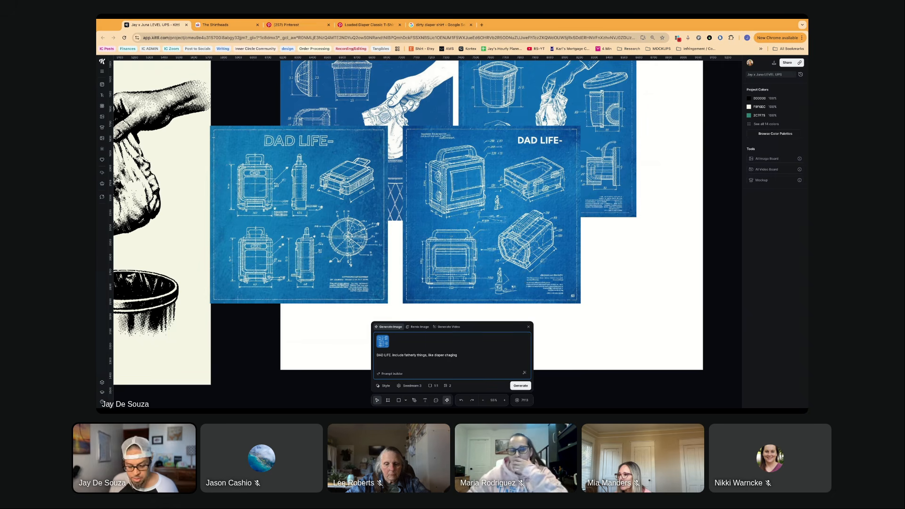
{"action": "type", "text": ", "}
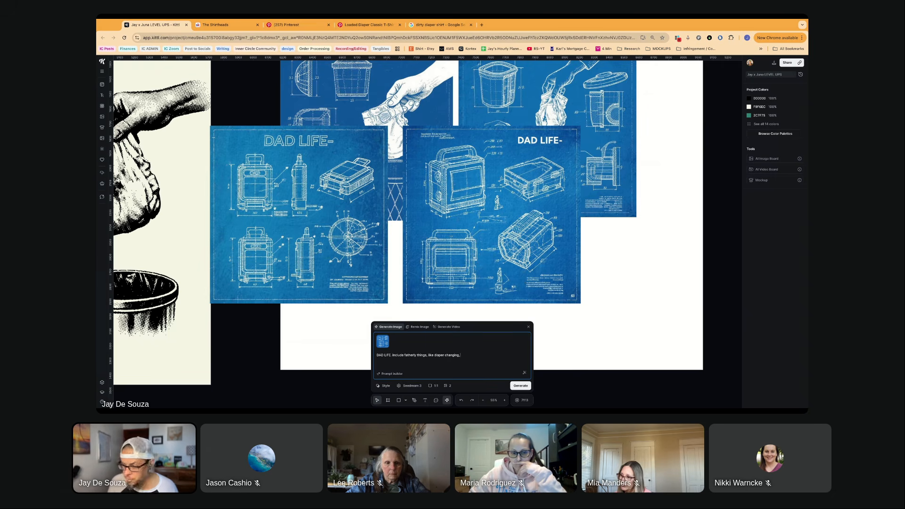
{"action": "type", "text": "ba"}
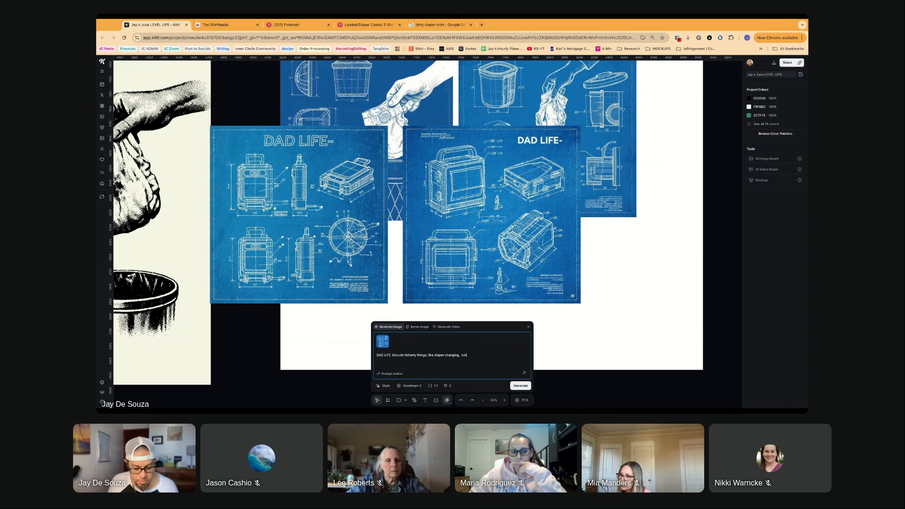
{"action": "type", "text": "ttle f"}
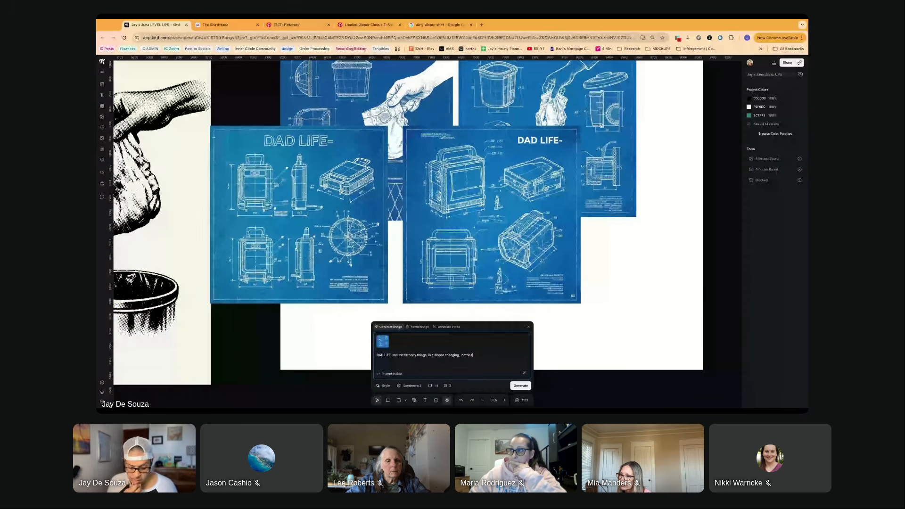
{"action": "type", "text": "eeding,"}
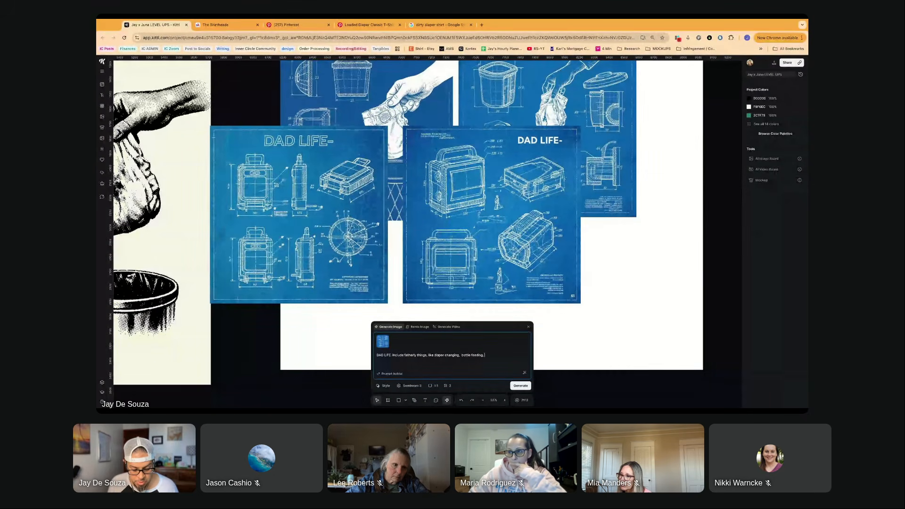
{"action": "type", "text": " changing a"}
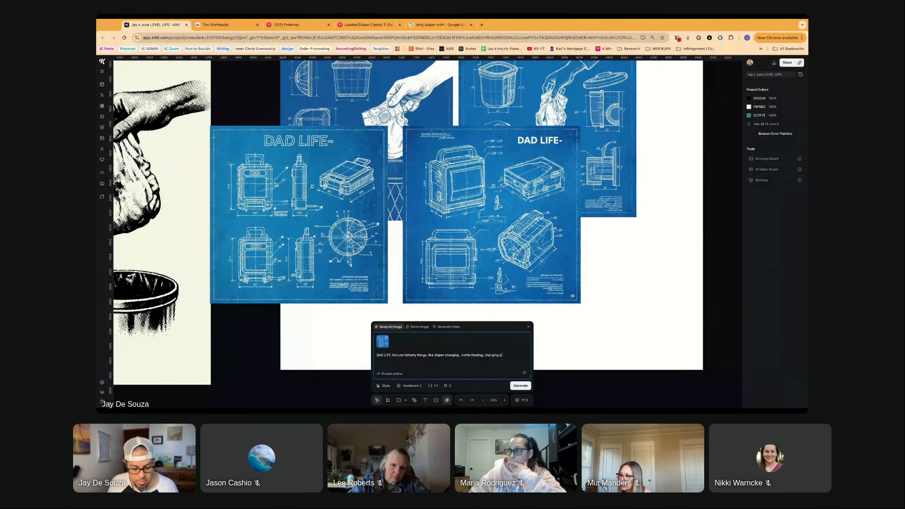
{"action": "type", "text": " tire"}
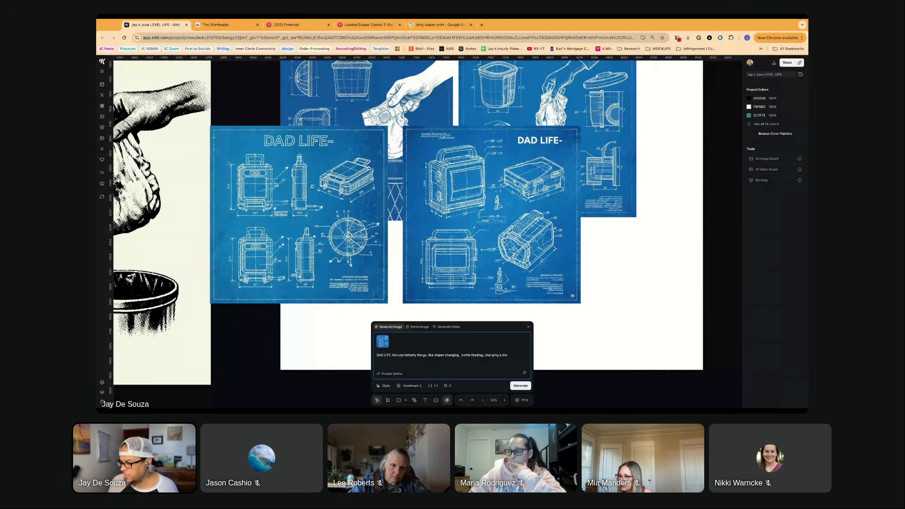
{"action": "type", "text": ", etc"}
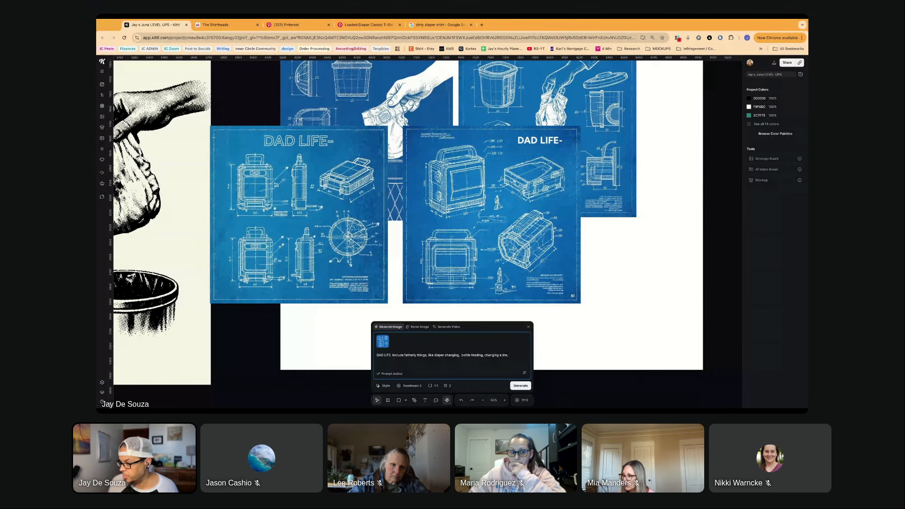
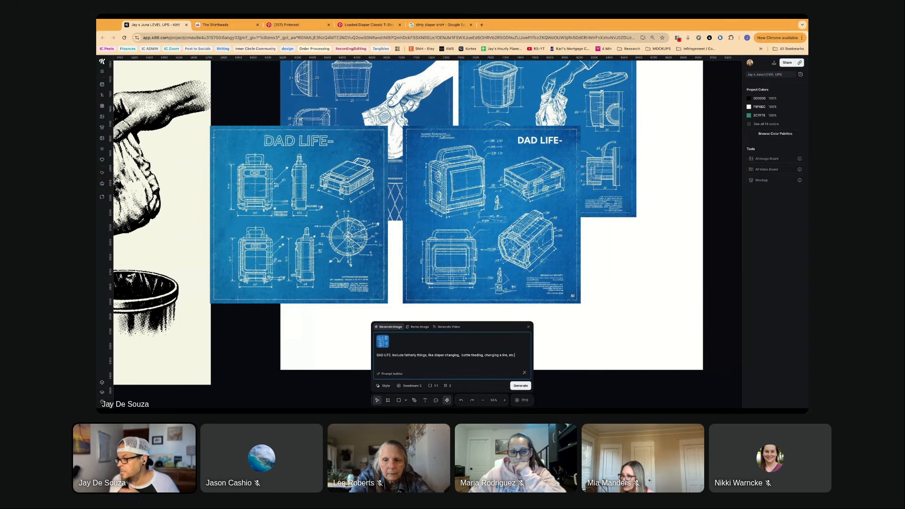
- Generate two square images from the DAD LIFE prompt listing diaper changing, bottle feeding and changing a tire
{"action": "key", "text": "Return"}
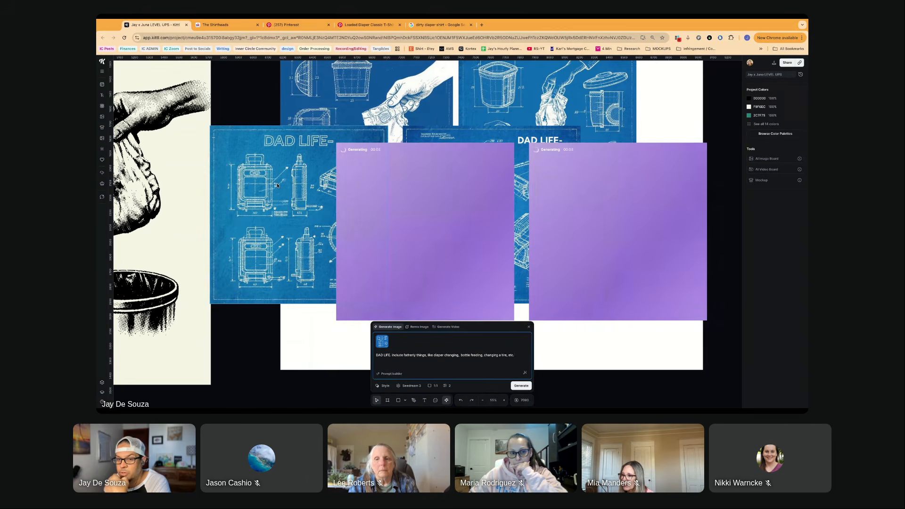
{"action": "scroll", "coordinate": [277, 186], "scroll_direction": "down", "scroll_amount": 2}
{"action": "scroll", "coordinate": [277, 185], "scroll_direction": "right", "scroll_amount": 2}
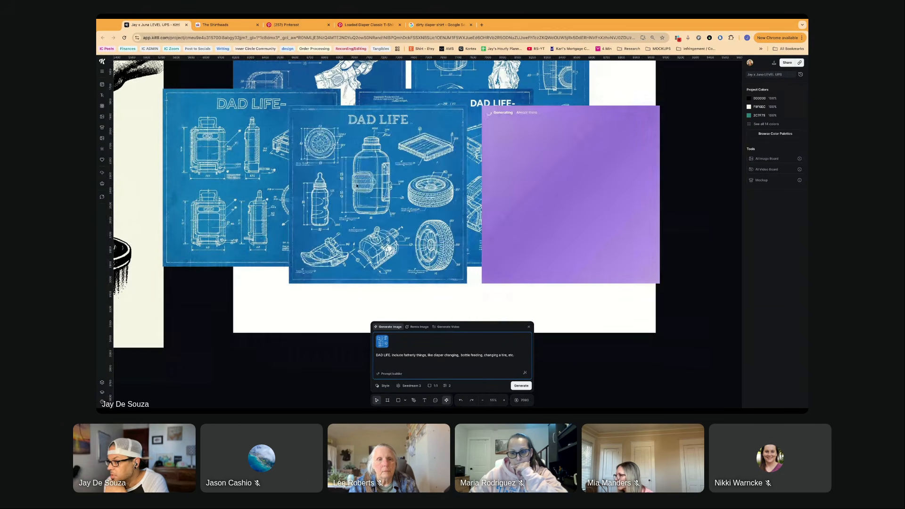
{"action": "scroll", "coordinate": [361, 190], "scroll_direction": "right", "scroll_amount": 3}
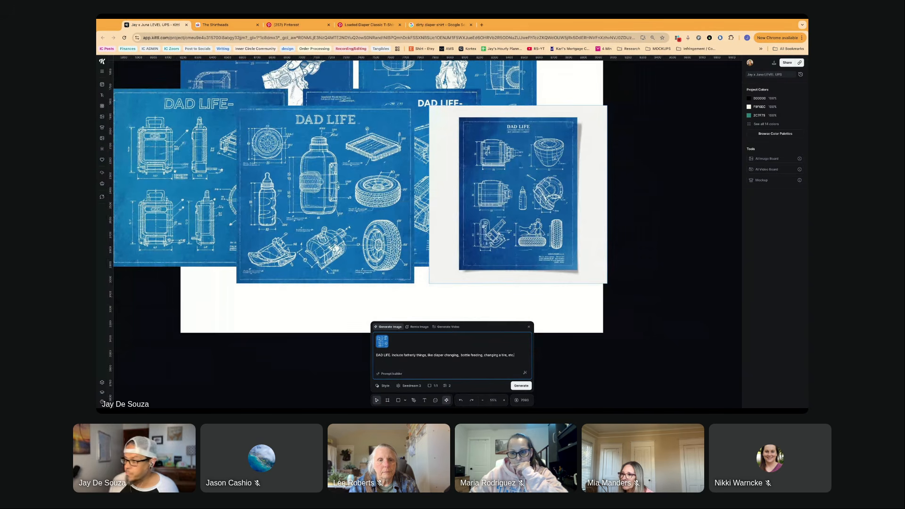
{"action": "scroll", "coordinate": [502, 206], "scroll_direction": "right", "scroll_amount": 4}
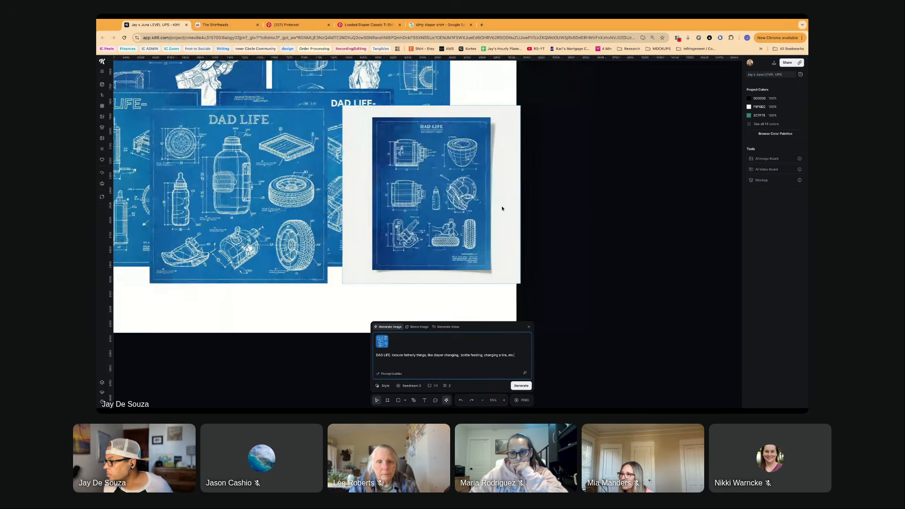
- Examine the details of the two new DAD LIFE blueprint images with the baby bottles and tires
{"action": "scroll", "coordinate": [437, 202], "scroll_direction": "up", "scroll_amount": 3}
{"action": "scroll", "coordinate": [437, 201], "scroll_direction": "up", "scroll_amount": 2}
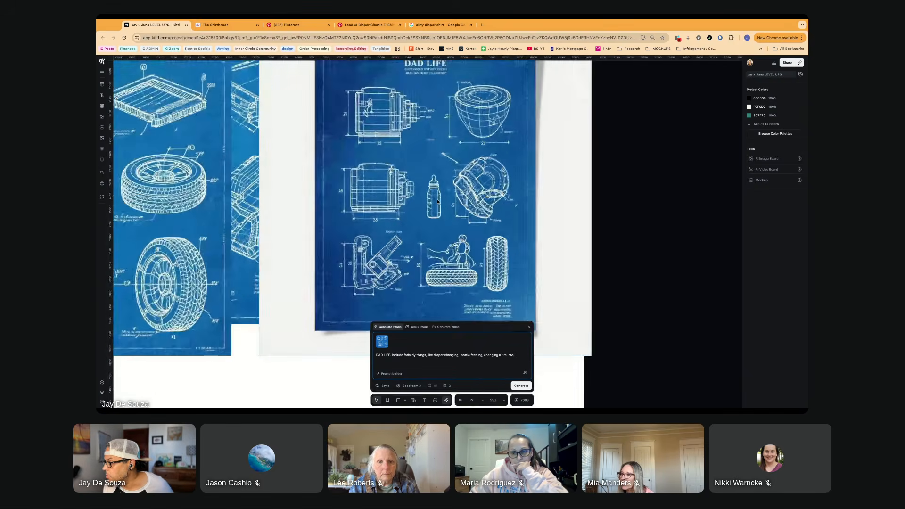
{"action": "scroll", "coordinate": [472, 285], "scroll_direction": "left", "scroll_amount": 4}
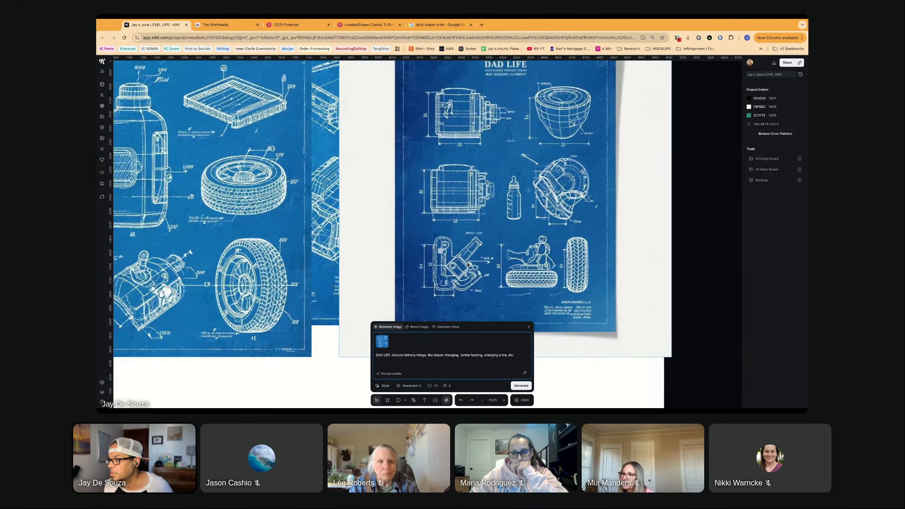
{"action": "scroll", "coordinate": [468, 264], "scroll_direction": "left", "scroll_amount": 9}
{"action": "scroll", "coordinate": [372, 243], "scroll_direction": "down", "scroll_amount": 2}
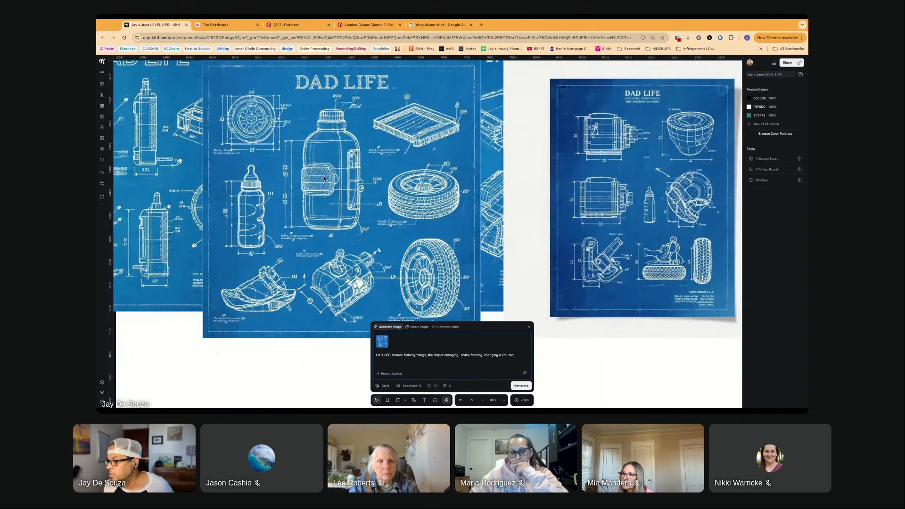
{"action": "scroll", "coordinate": [358, 203], "scroll_direction": "down", "scroll_amount": 2}
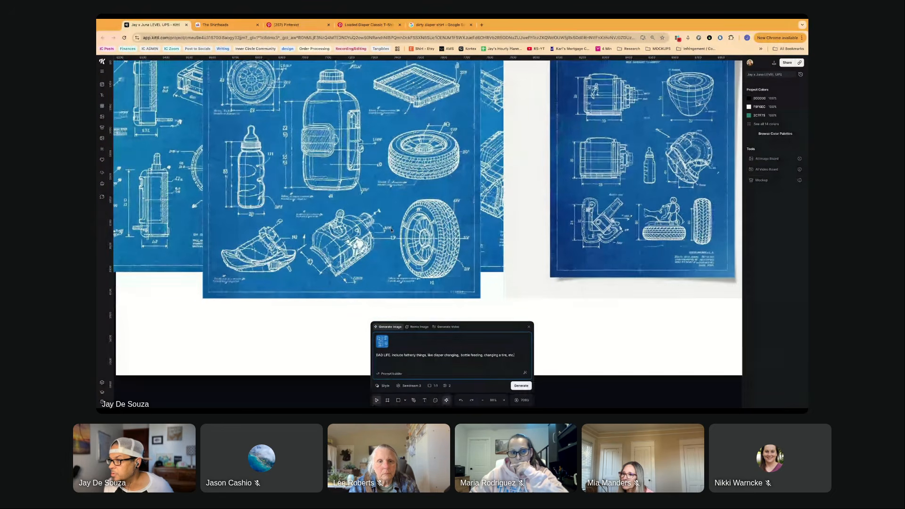
{"action": "scroll", "coordinate": [391, 230], "scroll_direction": "up", "scroll_amount": 1}
{"action": "scroll", "coordinate": [391, 230], "scroll_direction": "down", "scroll_amount": 2}
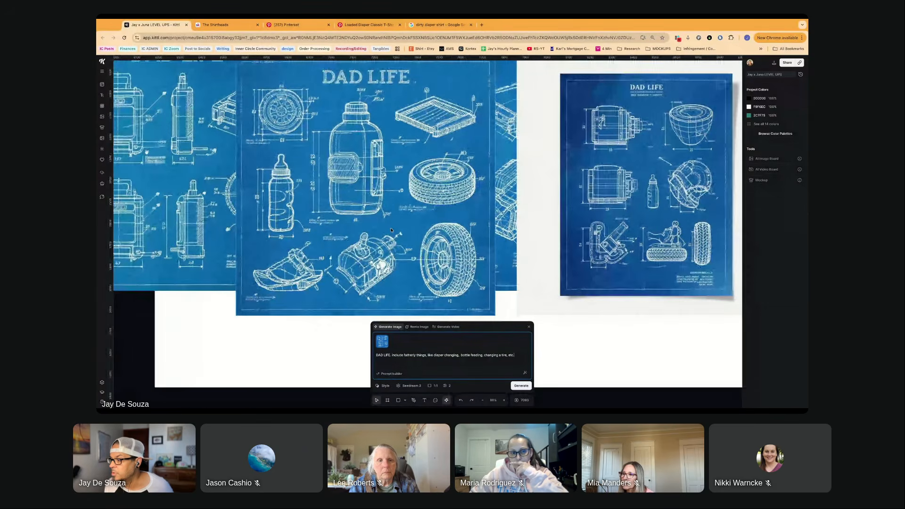
- Browse the featured and artistic image styles and apply the sketched grey chair style to the prompt
{"action": "triple_click", "coordinate": [417, 355]}
{"action": "left_click", "coordinate": [385, 386]}
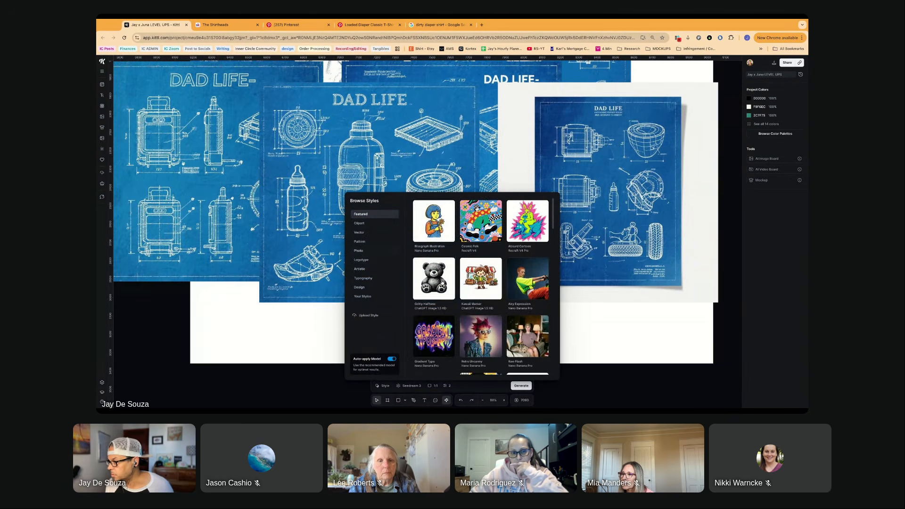
{"action": "scroll", "coordinate": [431, 286], "scroll_direction": "down", "scroll_amount": 1}
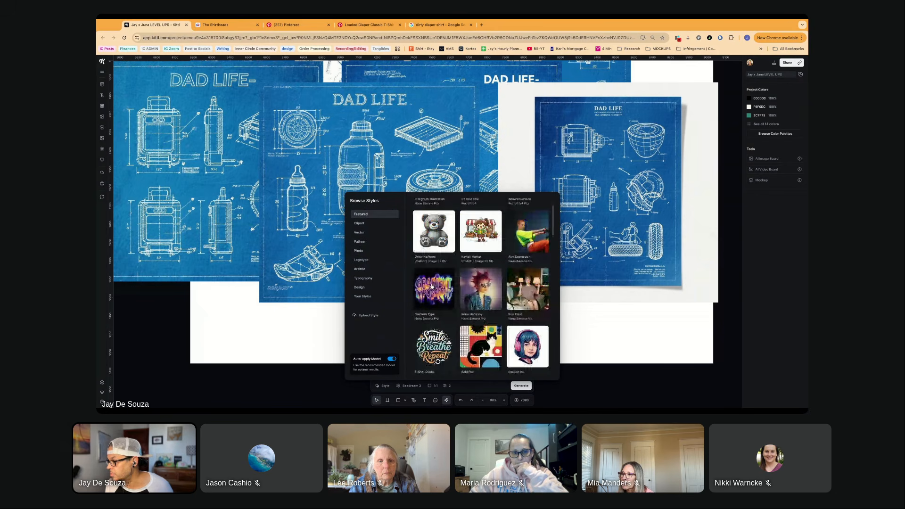
{"action": "scroll", "coordinate": [431, 286], "scroll_direction": "down", "scroll_amount": 2}
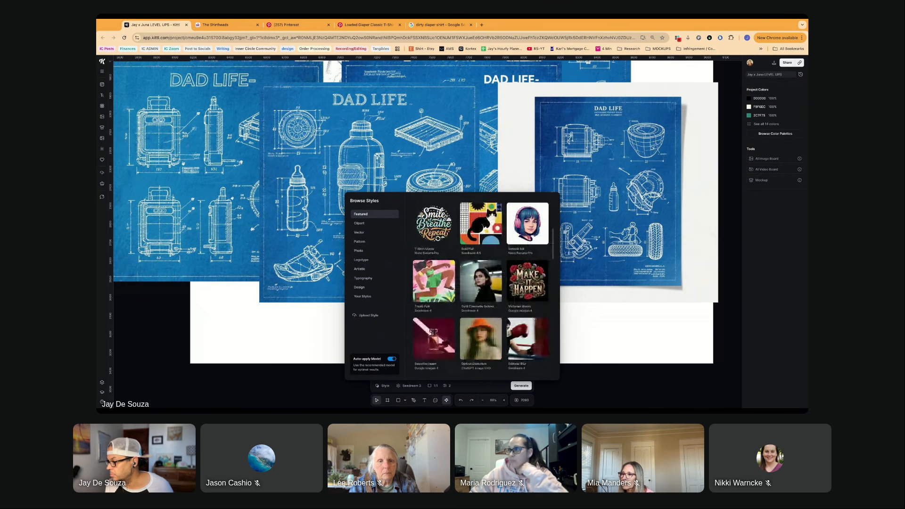
{"action": "scroll", "coordinate": [431, 286], "scroll_direction": "down", "scroll_amount": 3}
{"action": "scroll", "coordinate": [424, 313], "scroll_direction": "down", "scroll_amount": 2}
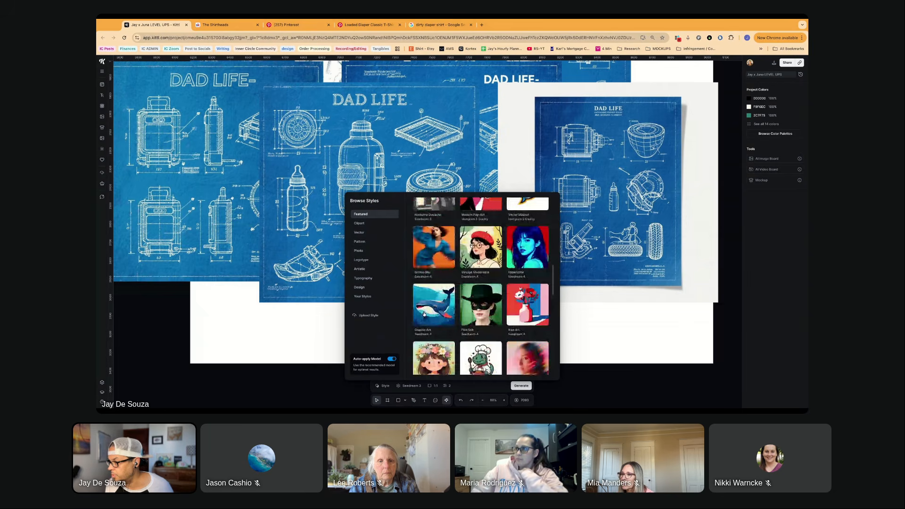
{"action": "scroll", "coordinate": [423, 313], "scroll_direction": "down", "scroll_amount": 1}
{"action": "left_click", "coordinate": [360, 271]}
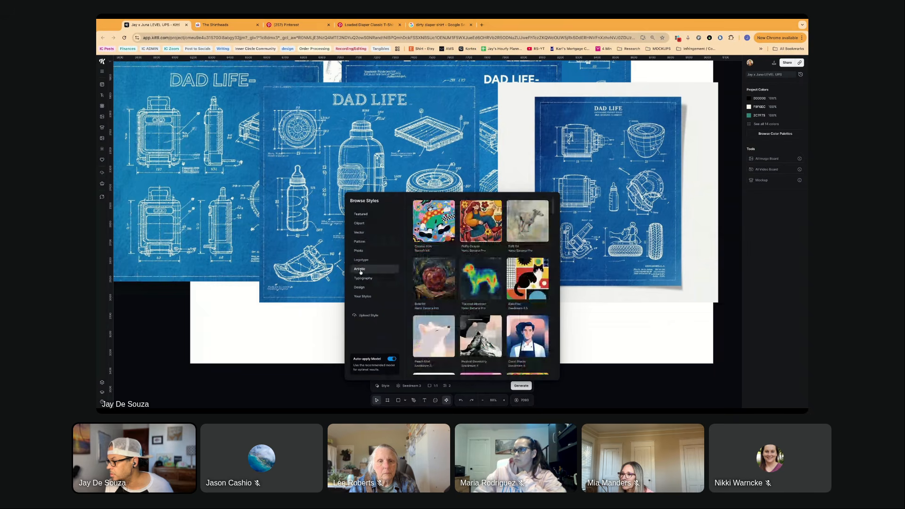
{"action": "scroll", "coordinate": [438, 225], "scroll_direction": "down", "scroll_amount": 1}
{"action": "scroll", "coordinate": [438, 225], "scroll_direction": "down", "scroll_amount": 2}
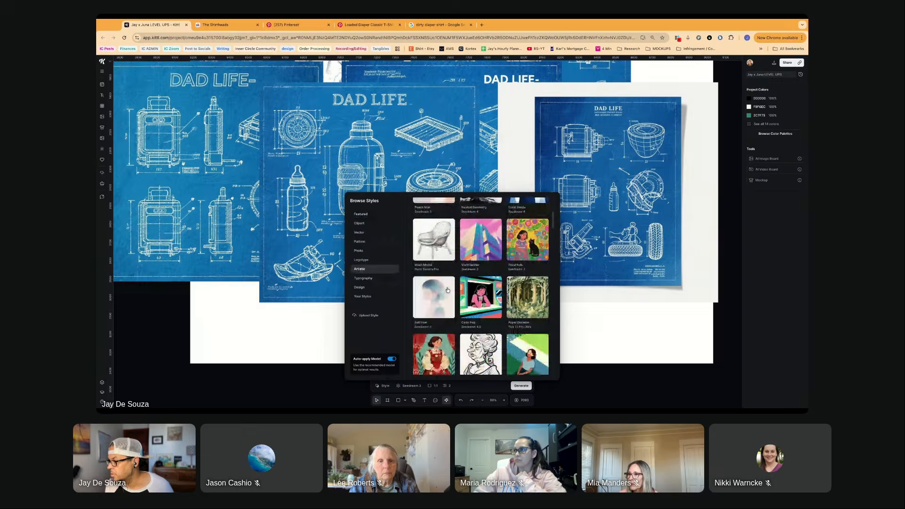
{"action": "scroll", "coordinate": [438, 226], "scroll_direction": "down", "scroll_amount": 2}
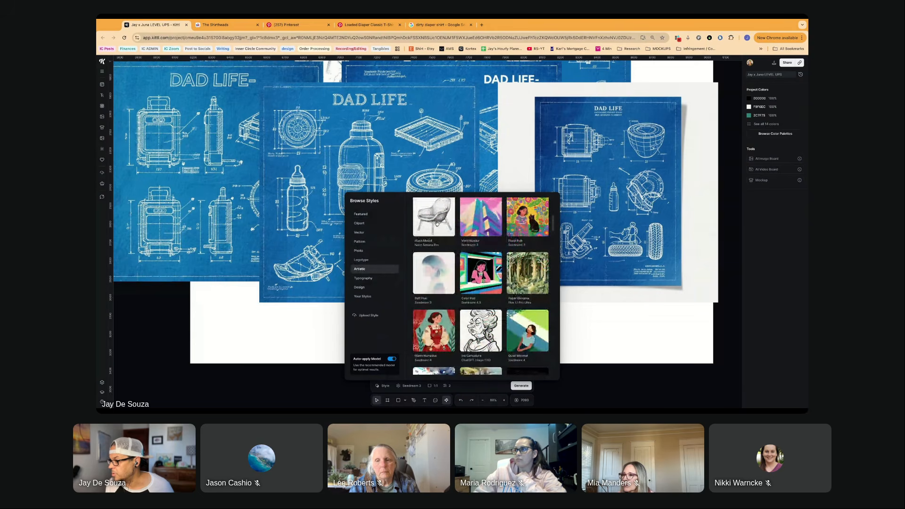
{"action": "left_click", "coordinate": [436, 228]}
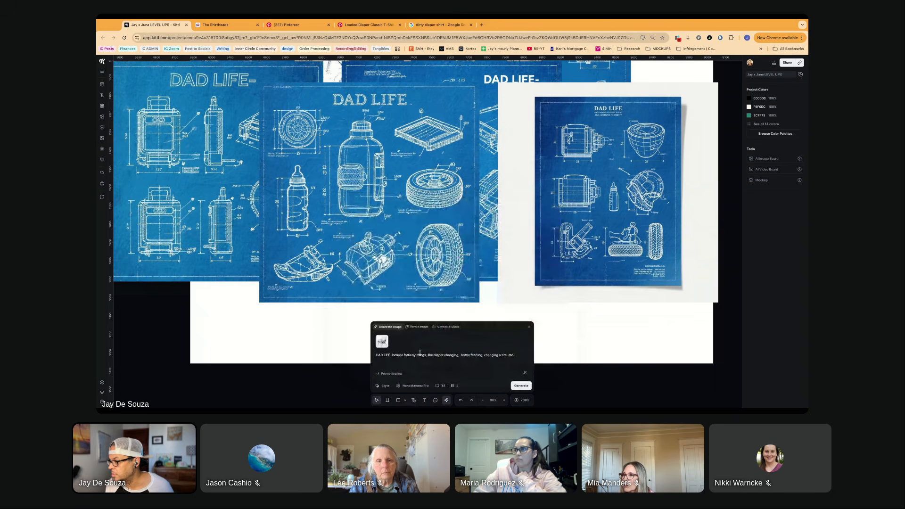
- Reword the opening of the image prompt to "a DAD LIFE design"
{"action": "left_click", "coordinate": [375, 355]}
{"action": "type", "text": "a DAD"}
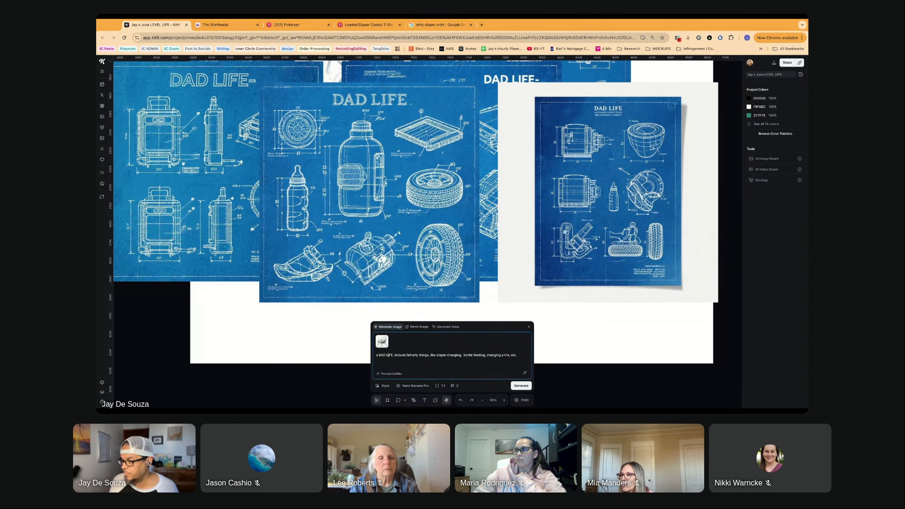
{"action": "type", "text": " LIFE "}
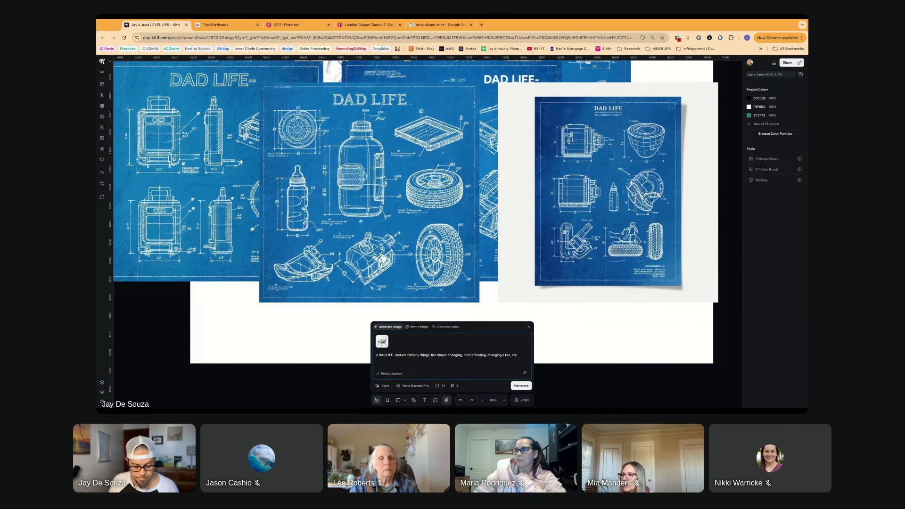
{"action": "type", "text": "design"}
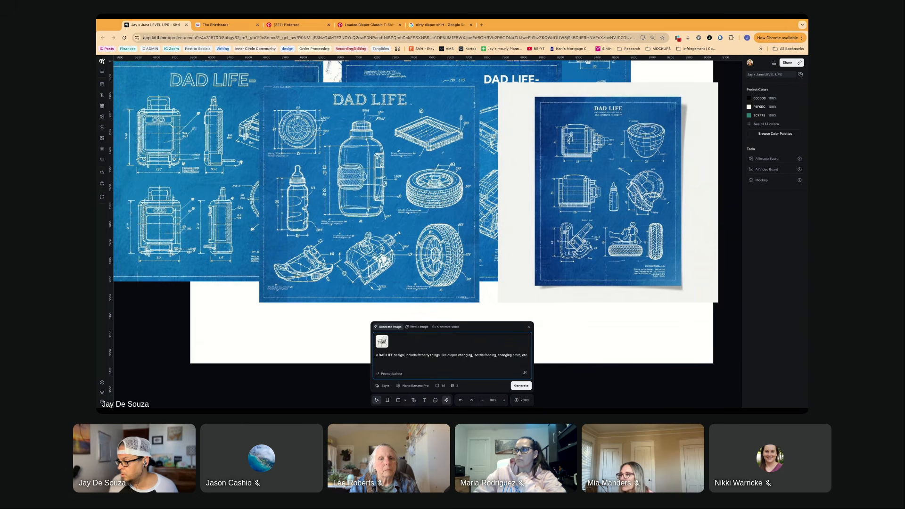
- Add "Make it look like a blueprint." to the end of the prompt and generate two square images with Nano Banana Pro
{"action": "left_click", "coordinate": [528, 355]}
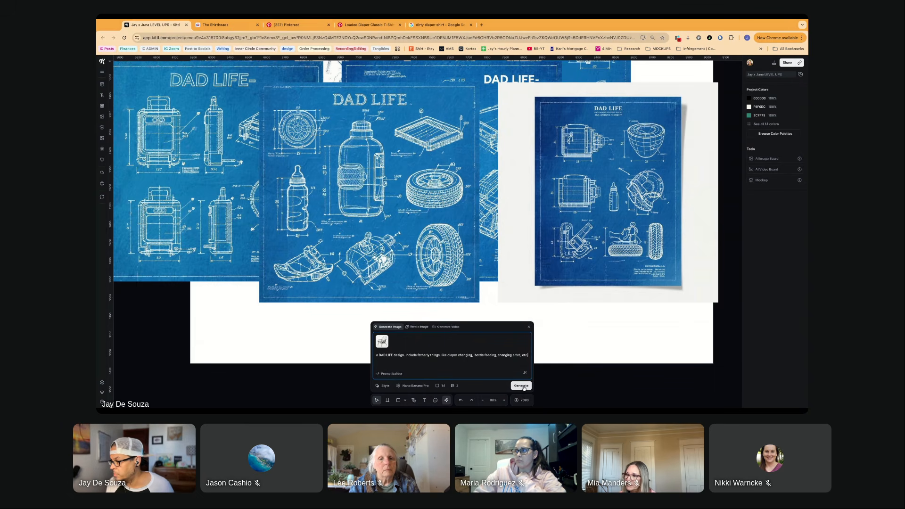
{"action": "type", "text": "."}
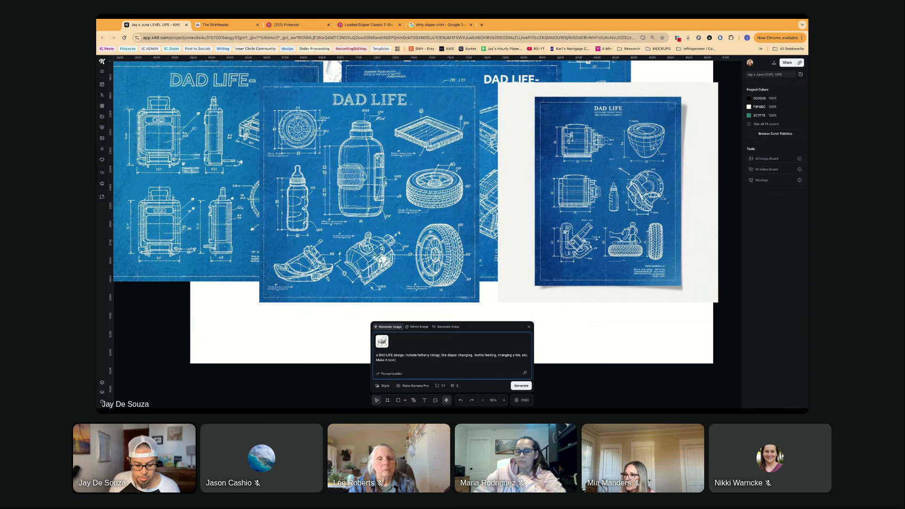
{"action": "type", "text": "a blueprint."}
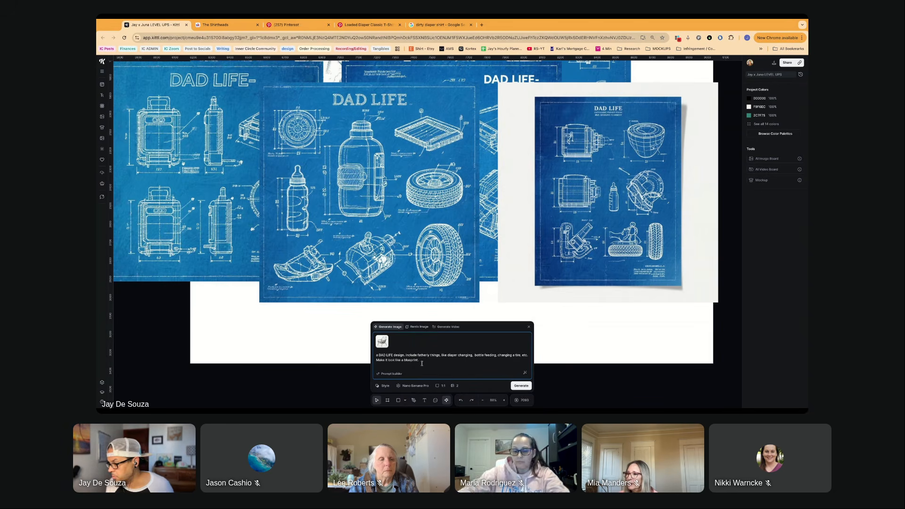
{"action": "key", "text": "super+a"}
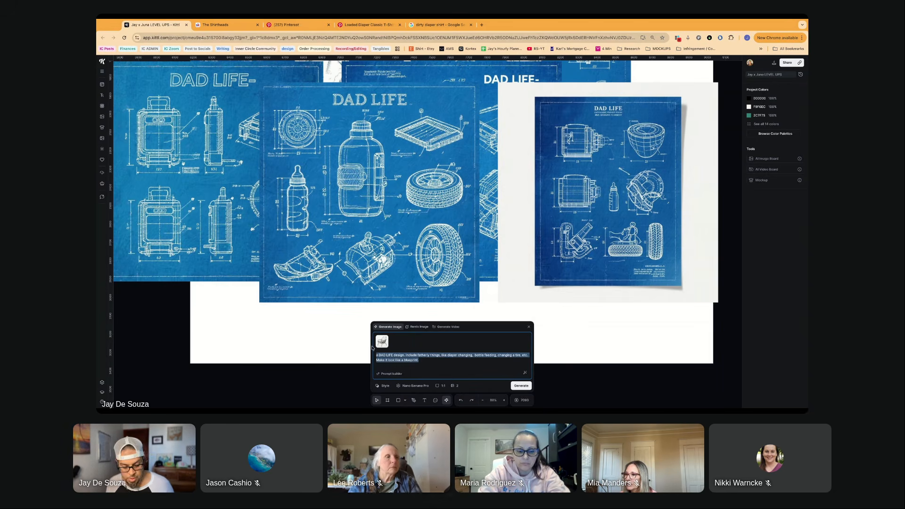
{"action": "left_click", "coordinate": [521, 386]}
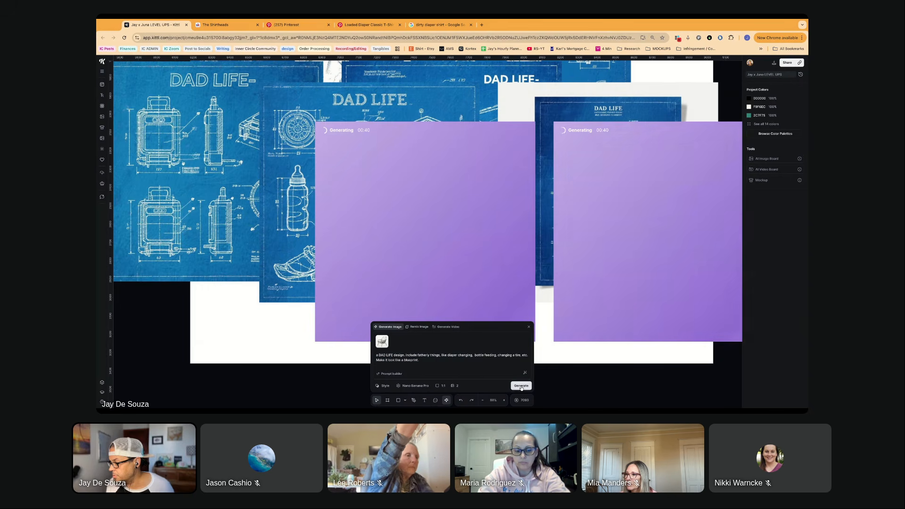
- Switch the image model to Seedream 4.5 and generate two more images from the same prompt
{"action": "left_click", "coordinate": [411, 386]}
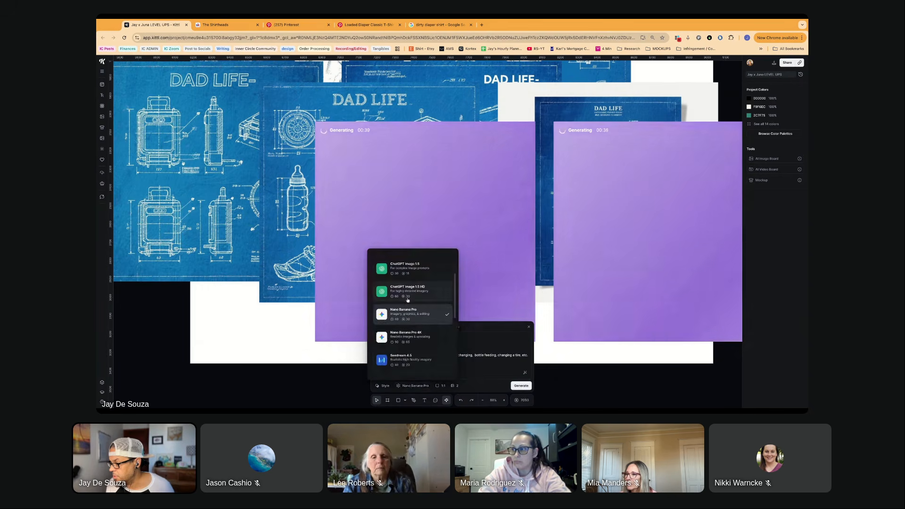
{"action": "left_click", "coordinate": [404, 359]}
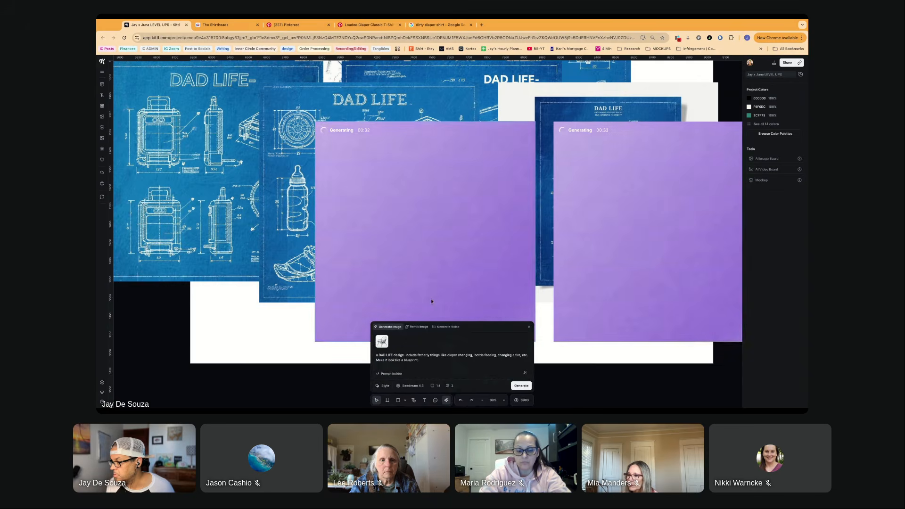
{"action": "scroll", "coordinate": [430, 298], "scroll_direction": "down", "scroll_amount": 10}
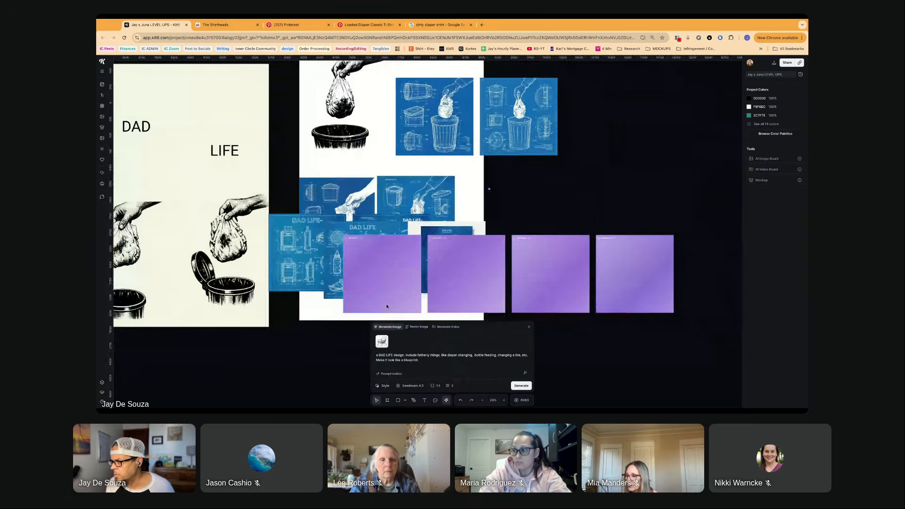
{"action": "scroll", "coordinate": [414, 304], "scroll_direction": "up", "scroll_amount": 6}
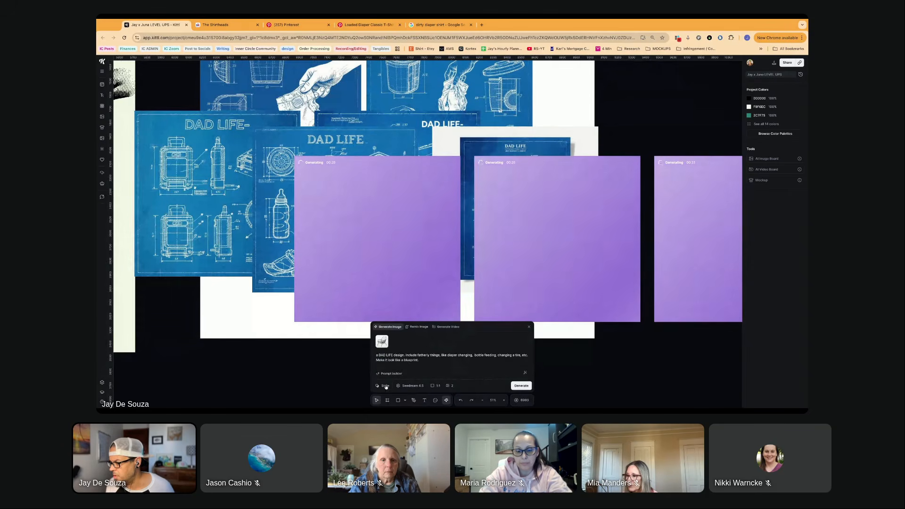
- Compare the available image models and switch the generator to Nano Banana Pro 4K
{"action": "left_click", "coordinate": [410, 385]}
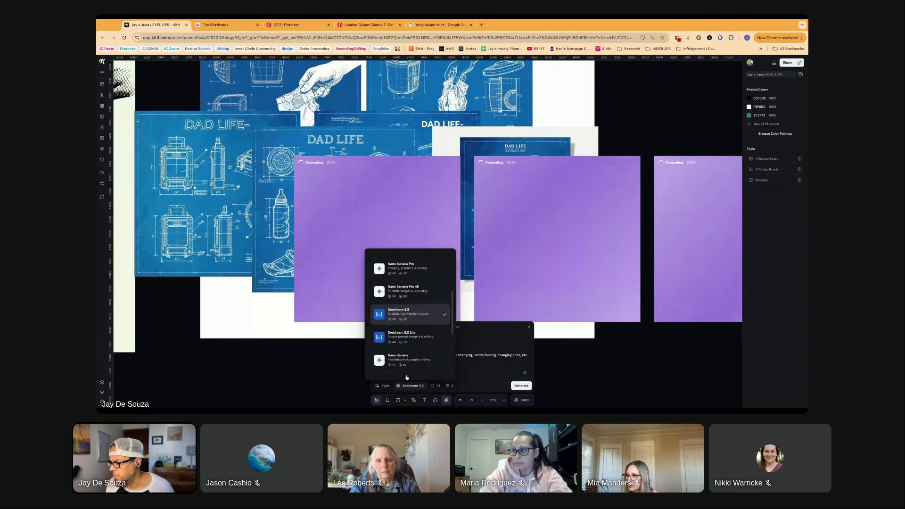
{"action": "scroll", "coordinate": [393, 296], "scroll_direction": "up", "scroll_amount": 5}
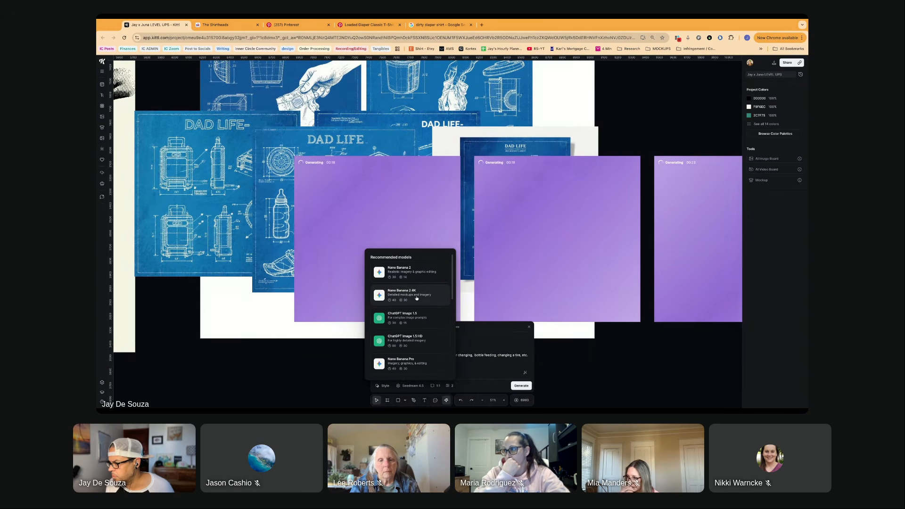
{"action": "scroll", "coordinate": [417, 306], "scroll_direction": "down", "scroll_amount": 2}
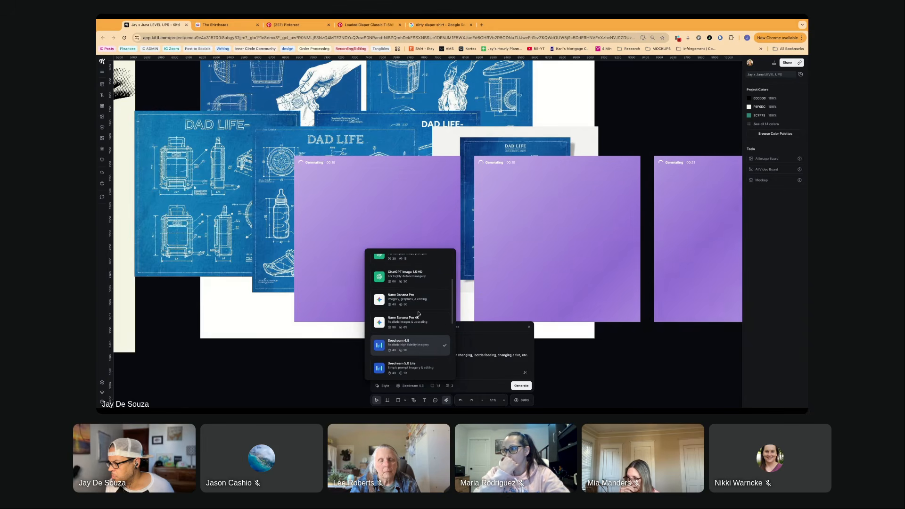
{"action": "scroll", "coordinate": [419, 312], "scroll_direction": "up", "scroll_amount": 2}
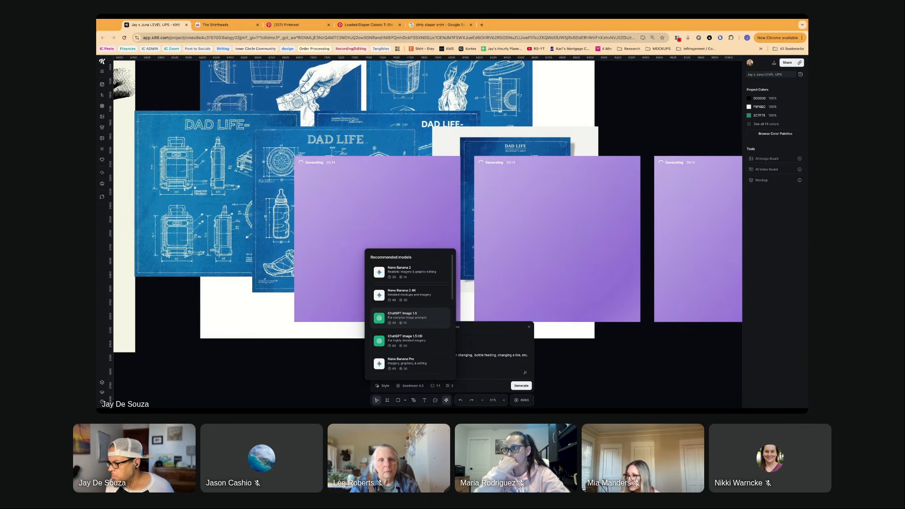
{"action": "scroll", "coordinate": [413, 330], "scroll_direction": "down", "scroll_amount": 3}
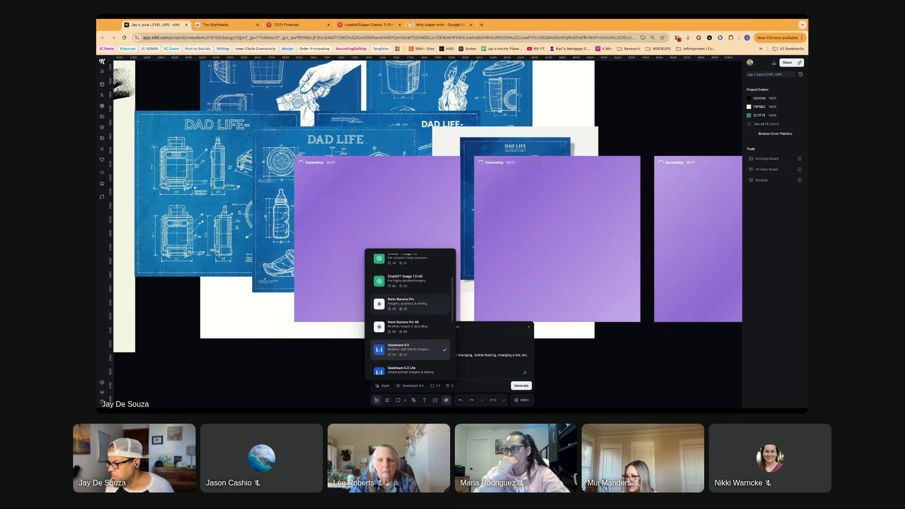
{"action": "left_click", "coordinate": [413, 329]}
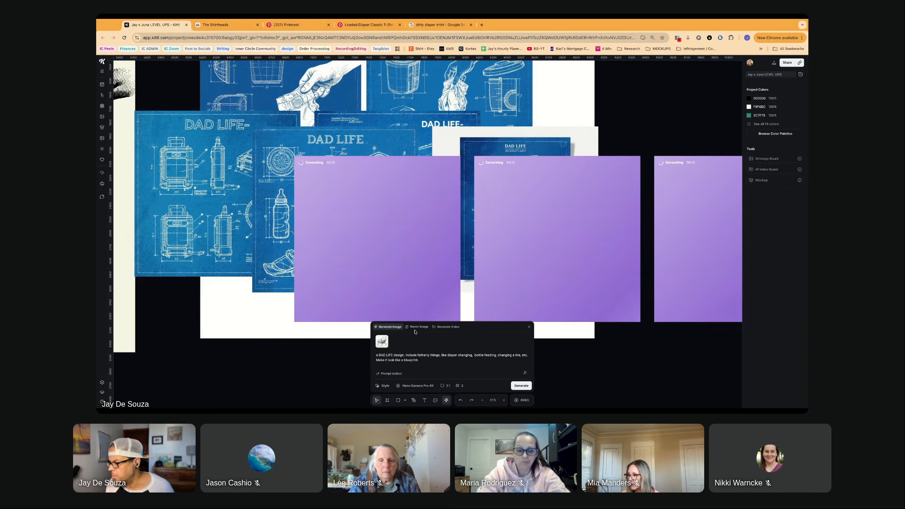
- Generate two blueprint images with Nano Banana Pro 4K, then two more from the same prompt with Recraft V4 Pro
{"action": "left_click", "coordinate": [521, 385]}
{"action": "scroll", "coordinate": [363, 295], "scroll_direction": "down", "scroll_amount": 5}
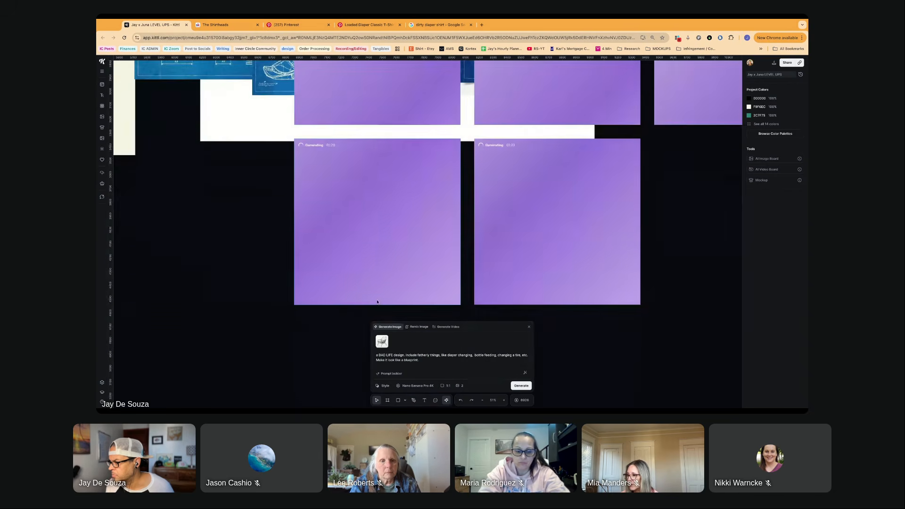
{"action": "left_click", "coordinate": [418, 385]}
{"action": "scroll", "coordinate": [412, 330], "scroll_direction": "down", "scroll_amount": 5}
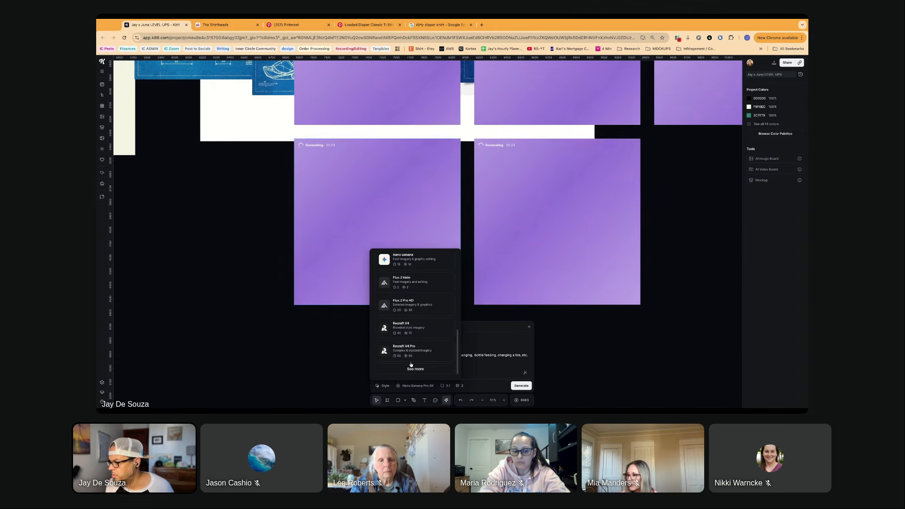
{"action": "left_click", "coordinate": [422, 355]}
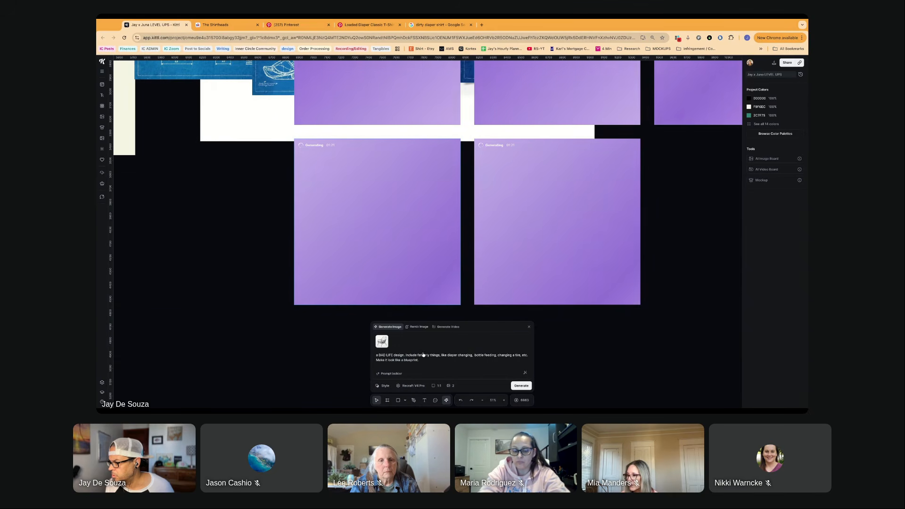
{"action": "left_click", "coordinate": [521, 386]}
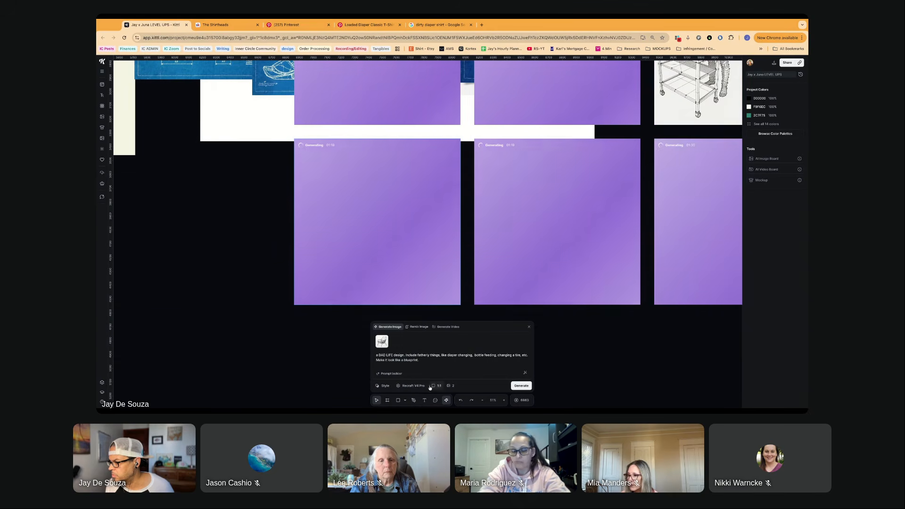
- Switch the image model to Recraft V4 and generate two more images from the same prompt
{"action": "left_click", "coordinate": [413, 385]}
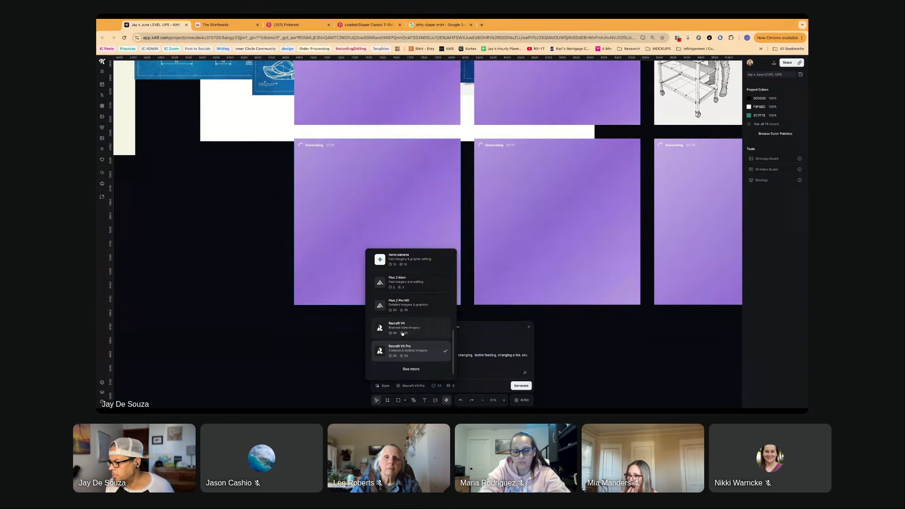
{"action": "left_click", "coordinate": [398, 327]}
{"action": "scroll", "coordinate": [526, 321], "scroll_direction": "down", "scroll_amount": 5}
{"action": "scroll", "coordinate": [513, 316], "scroll_direction": "right", "scroll_amount": 5}
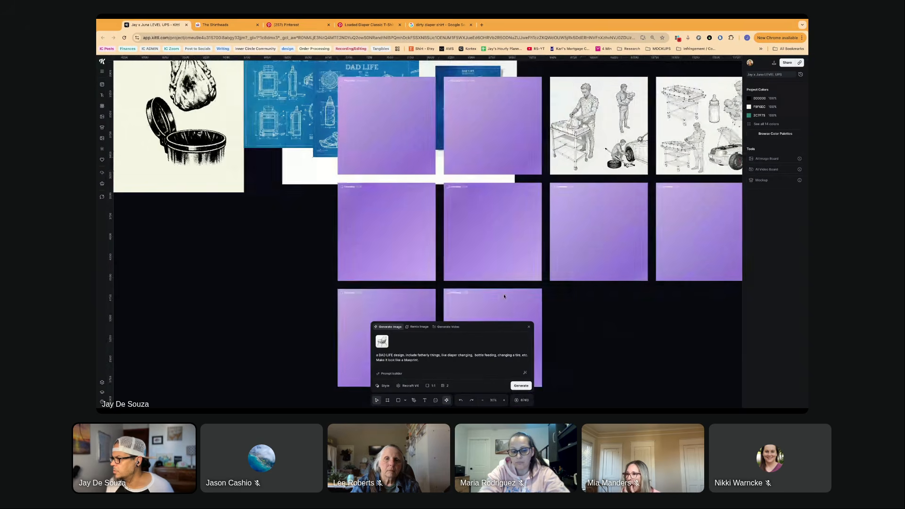
- Examine the two finished wireframe-style images of fatherly tasks up close
{"action": "scroll", "coordinate": [472, 296], "scroll_direction": "right", "scroll_amount": 3}
{"action": "scroll", "coordinate": [444, 210], "scroll_direction": "up", "scroll_amount": 4}
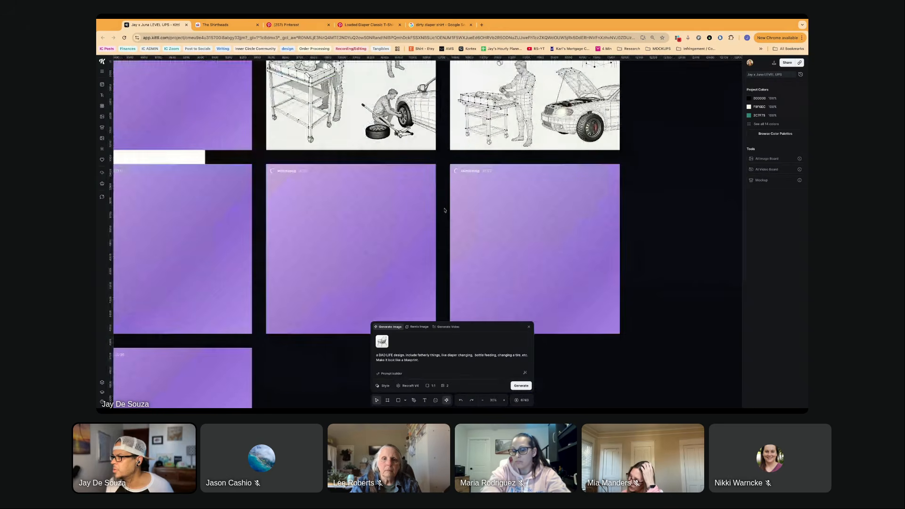
{"action": "scroll", "coordinate": [444, 210], "scroll_direction": "up", "scroll_amount": 3}
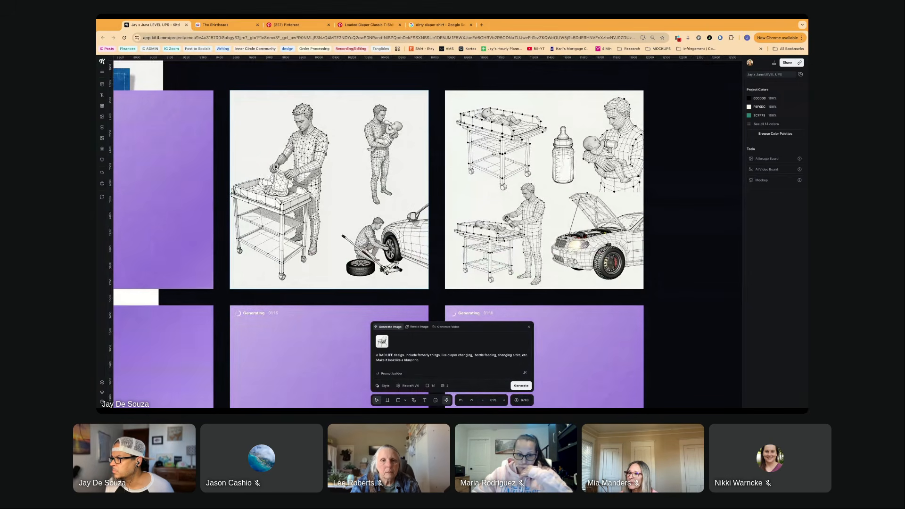
{"action": "scroll", "coordinate": [397, 266], "scroll_direction": "down", "scroll_amount": 3}
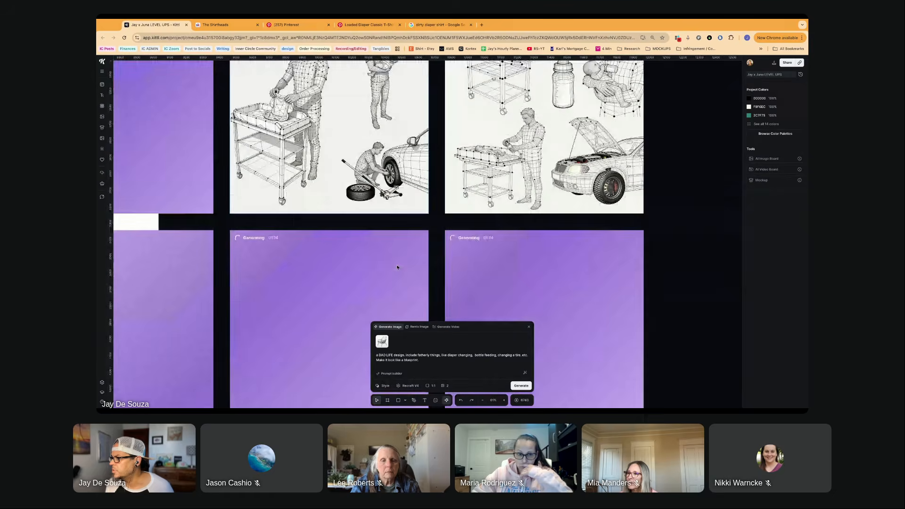
{"action": "scroll", "coordinate": [397, 266], "scroll_direction": "down", "scroll_amount": 3}
{"action": "scroll", "coordinate": [398, 267], "scroll_direction": "down", "scroll_amount": 2}
- Reword the prompt's opening to "a t-shirt graphic of a DAD LIFE design" and generate two images with Recraft V4
{"action": "left_click", "coordinate": [429, 362]}
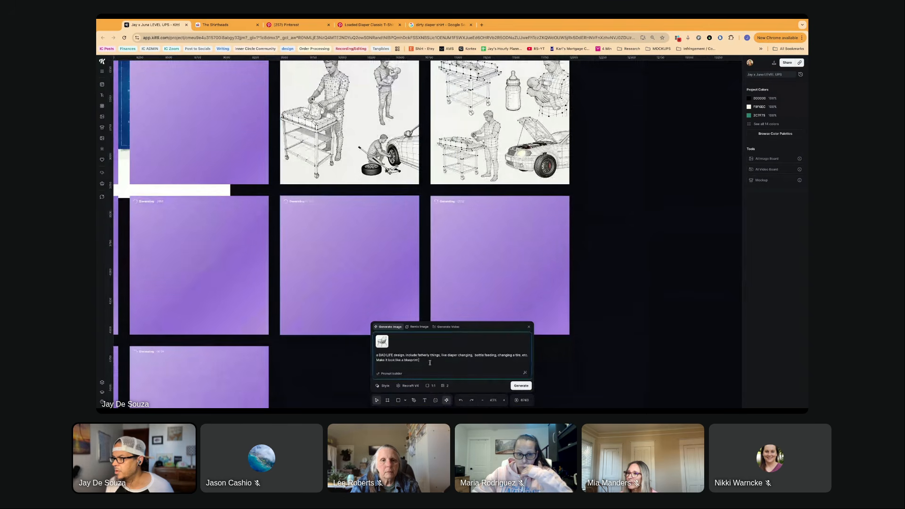
{"action": "scroll", "coordinate": [307, 283], "scroll_direction": "left", "scroll_amount": 5}
{"action": "scroll", "coordinate": [348, 253], "scroll_direction": "down", "scroll_amount": 3}
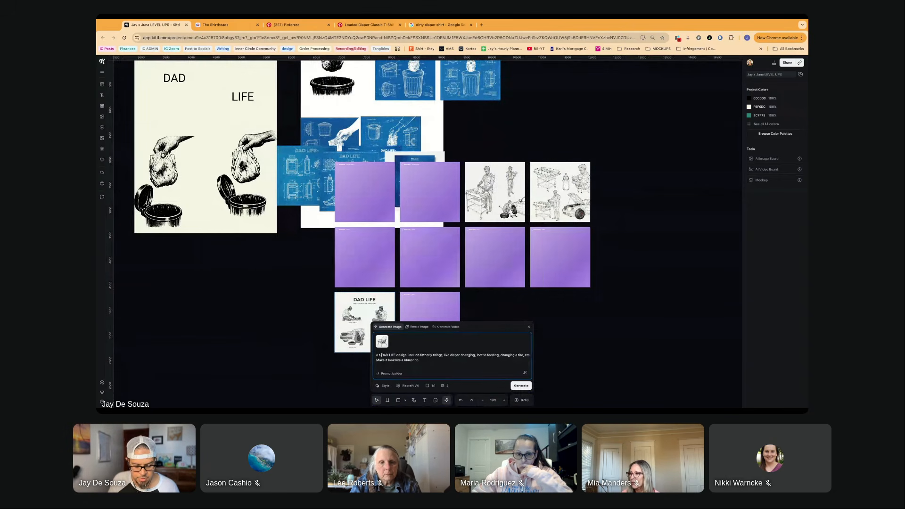
{"action": "type", "text": "shirt g"}
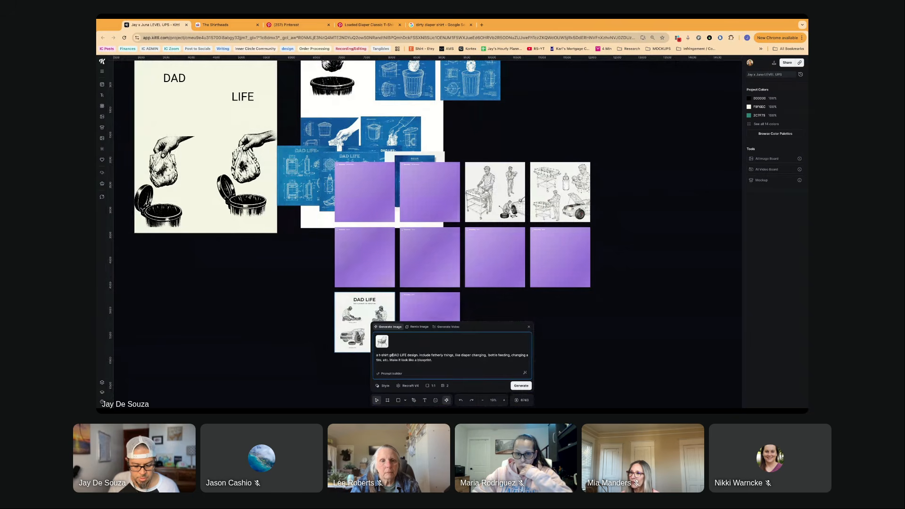
{"action": "type", "text": "raphic of a"}
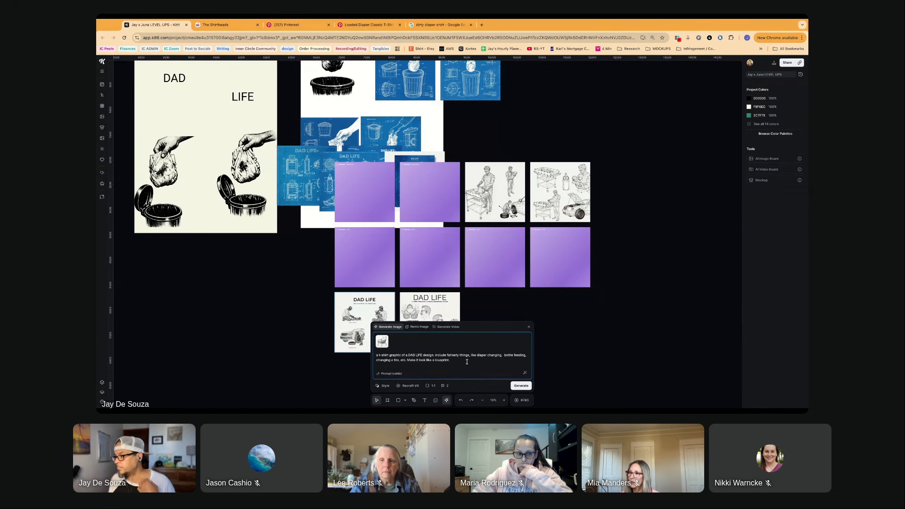
{"action": "scroll", "coordinate": [457, 279], "scroll_direction": "down", "scroll_amount": 3}
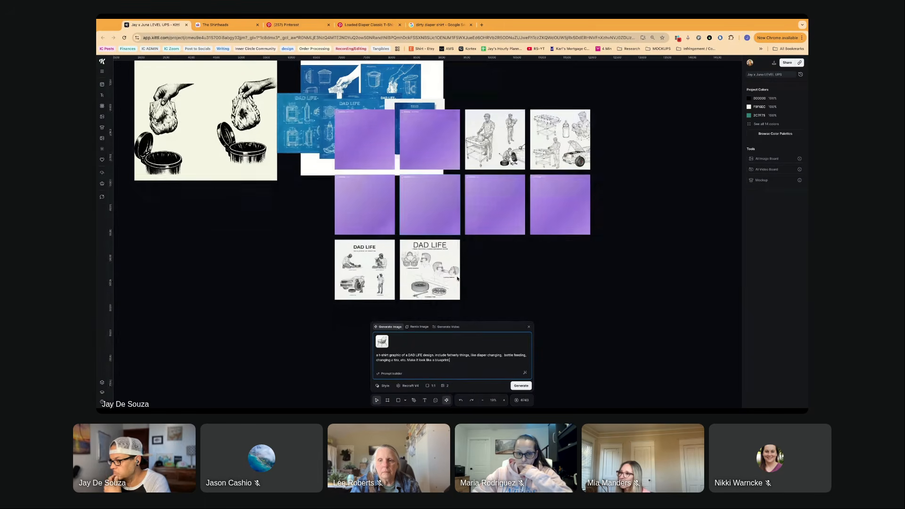
{"action": "left_click", "coordinate": [521, 386]}
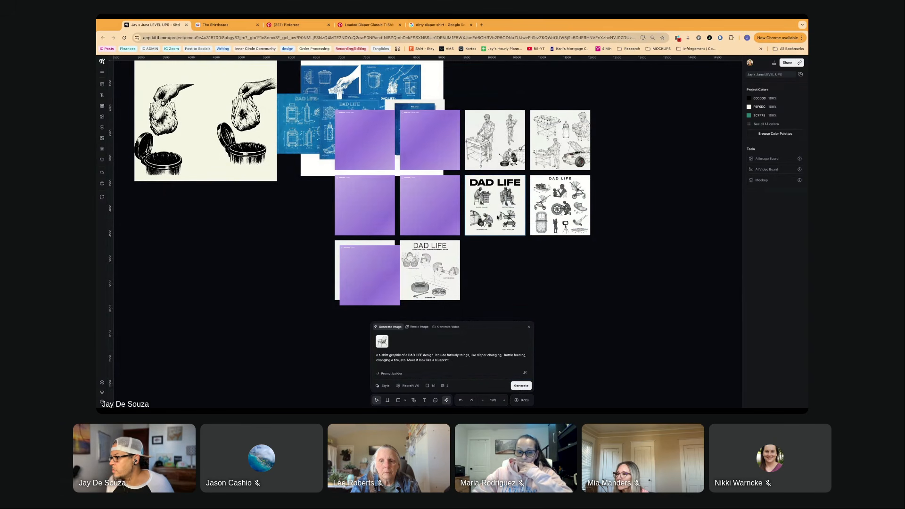
- Examine the finished DAD LIFE wireframe images, including the captioned four-scene layout and the multi-object layout
{"action": "scroll", "coordinate": [499, 216], "scroll_direction": "up", "scroll_amount": 5}
{"action": "scroll", "coordinate": [507, 221], "scroll_direction": "right", "scroll_amount": 2}
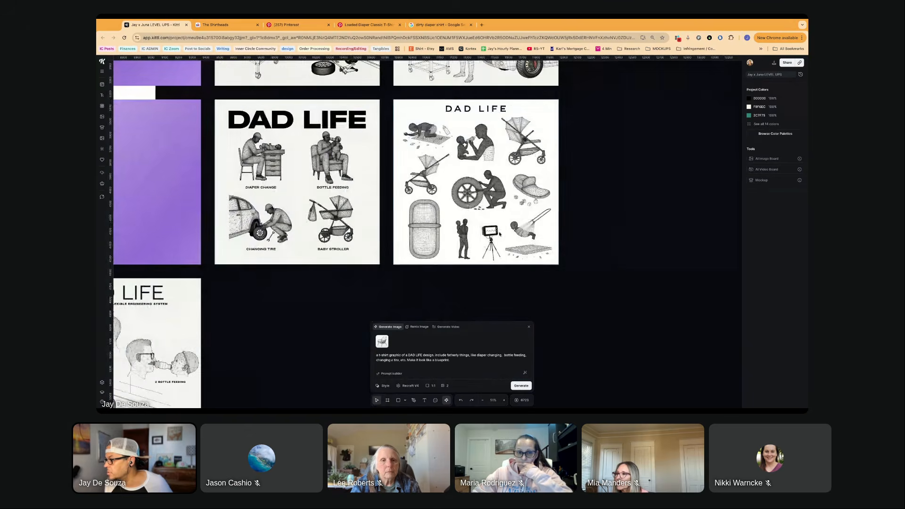
{"action": "scroll", "coordinate": [507, 220], "scroll_direction": "up", "scroll_amount": 5}
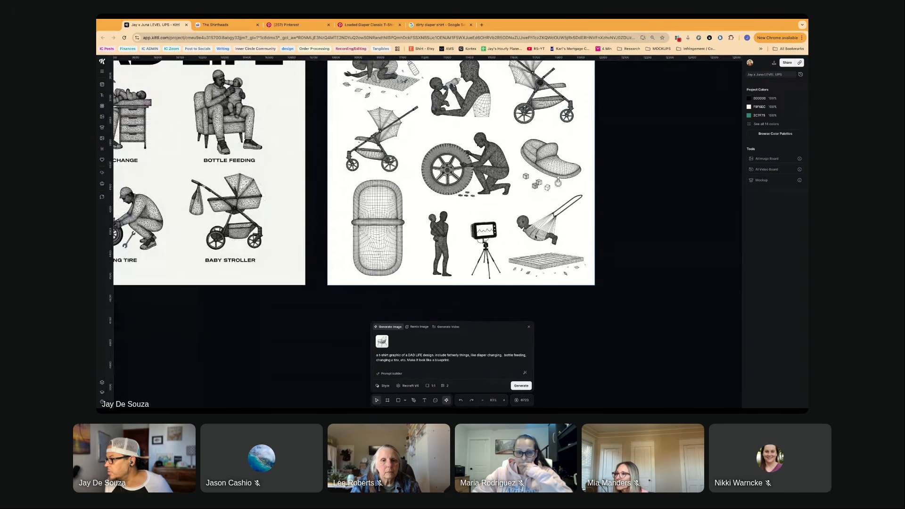
{"action": "scroll", "coordinate": [535, 237], "scroll_direction": "up", "scroll_amount": 3}
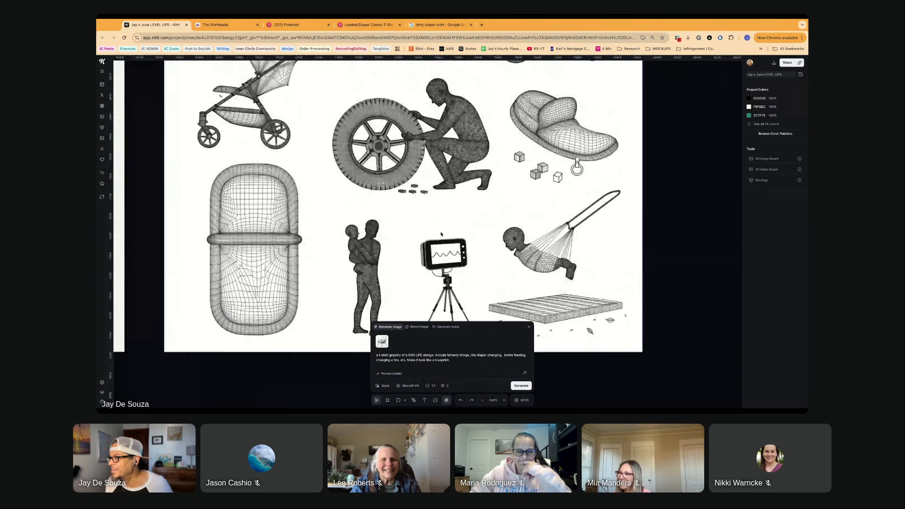
{"action": "scroll", "coordinate": [441, 234], "scroll_direction": "down", "scroll_amount": 2}
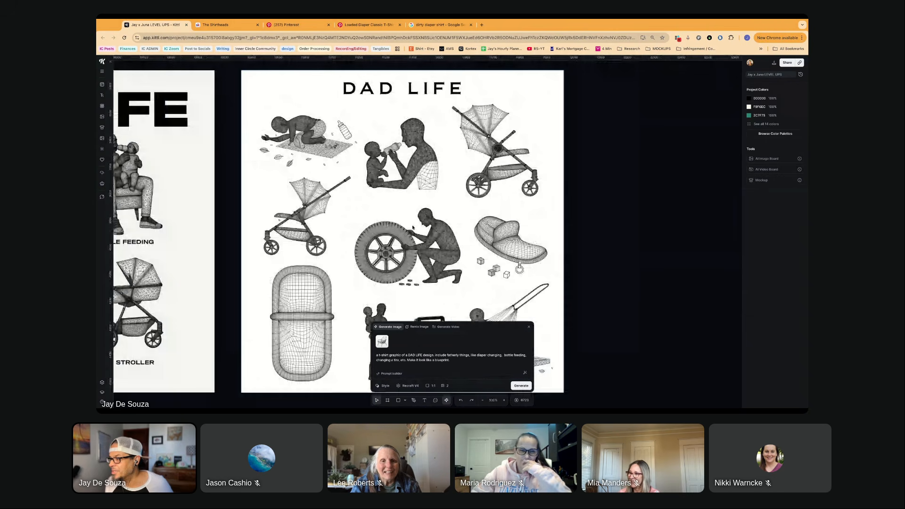
{"action": "scroll", "coordinate": [412, 227], "scroll_direction": "left", "scroll_amount": 10}
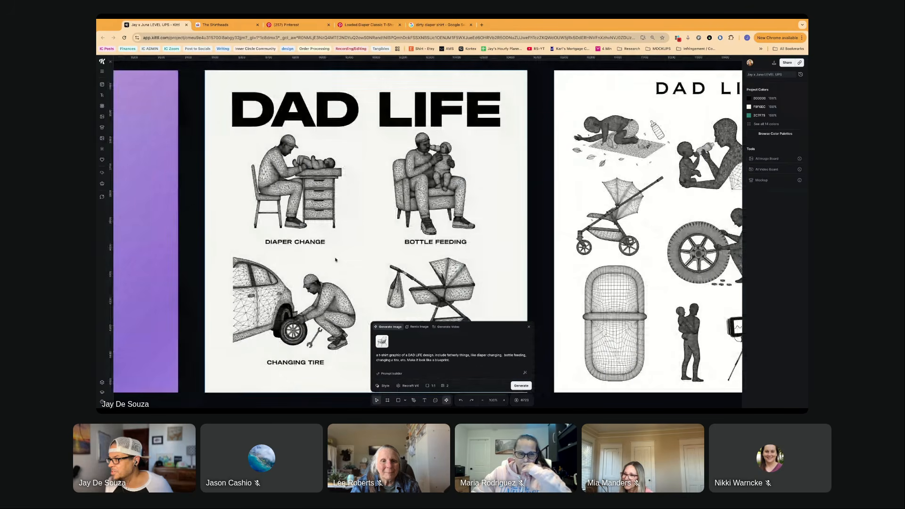
{"action": "scroll", "coordinate": [335, 259], "scroll_direction": "down", "scroll_amount": 1}
{"action": "scroll", "coordinate": [335, 259], "scroll_direction": "down", "scroll_amount": 1}
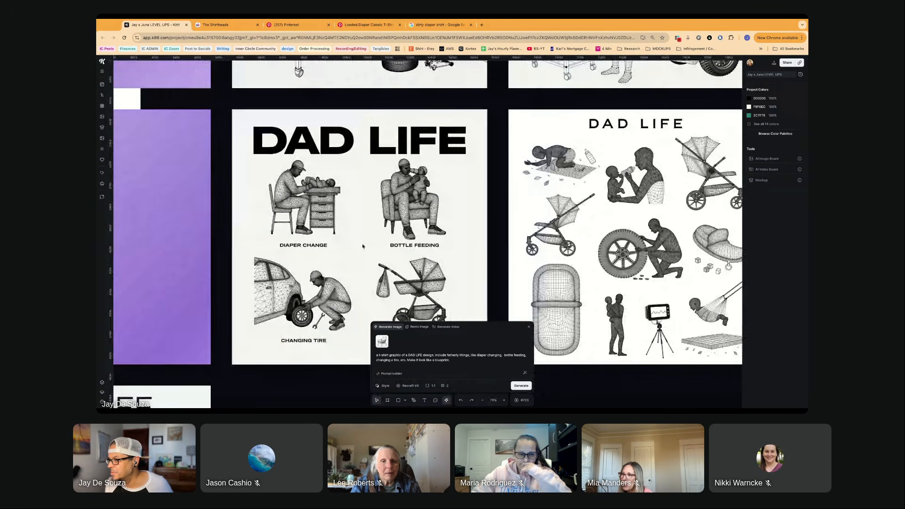
{"action": "scroll", "coordinate": [362, 245], "scroll_direction": "left", "scroll_amount": 5}
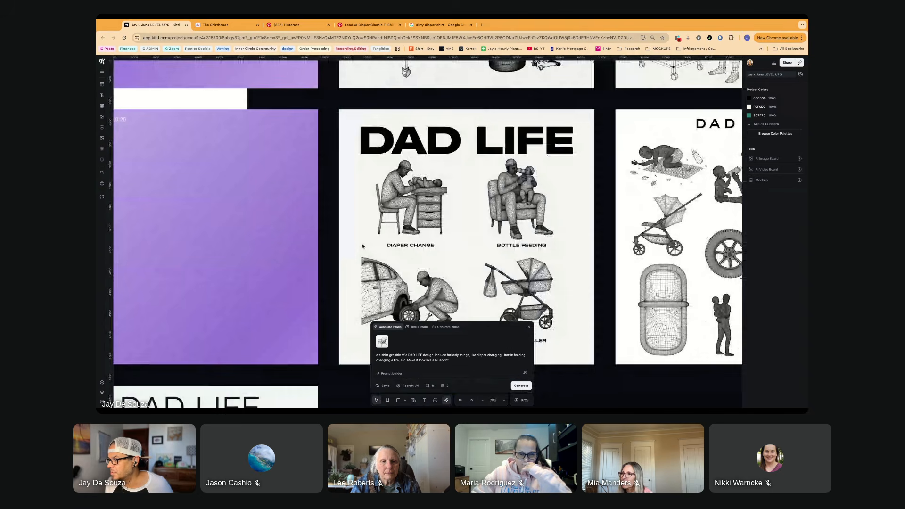
{"action": "scroll", "coordinate": [362, 245], "scroll_direction": "down", "scroll_amount": 2}
{"action": "scroll", "coordinate": [362, 258], "scroll_direction": "up", "scroll_amount": 3}
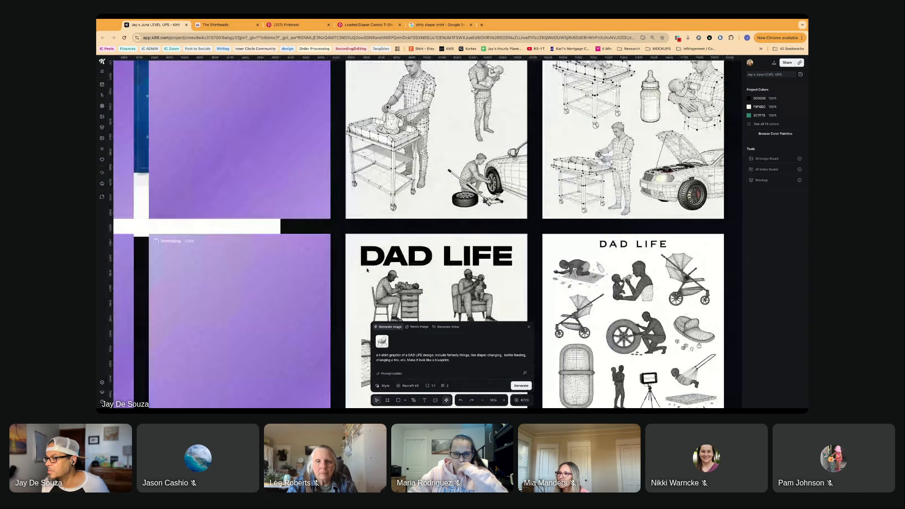
- Move the five still-generating image placeholders off the finished designs to empty canvas below the cream DAD LIFE artboard
{"action": "scroll", "coordinate": [362, 257], "scroll_direction": "left", "scroll_amount": 10}
{"action": "scroll", "coordinate": [362, 257], "scroll_direction": "down", "scroll_amount": 4}
{"action": "scroll", "coordinate": [431, 203], "scroll_direction": "down", "scroll_amount": 5}
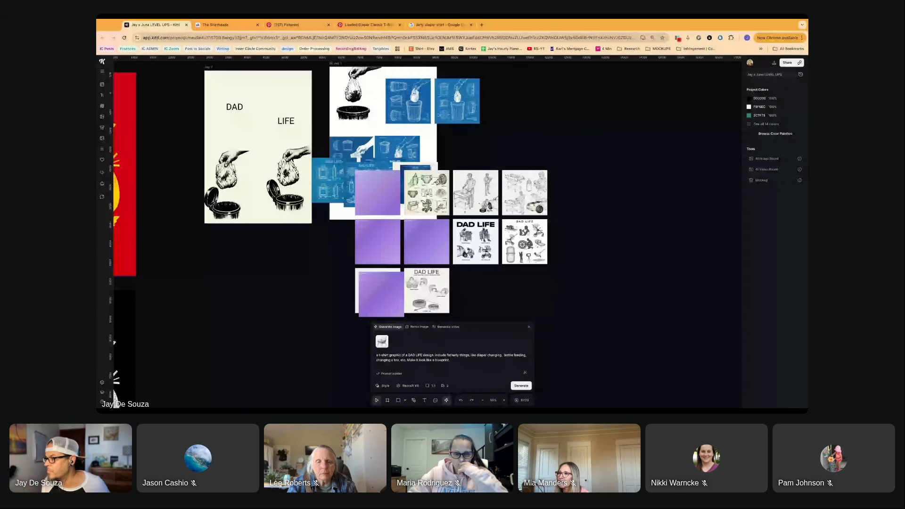
{"action": "left_click", "coordinate": [378, 196]}
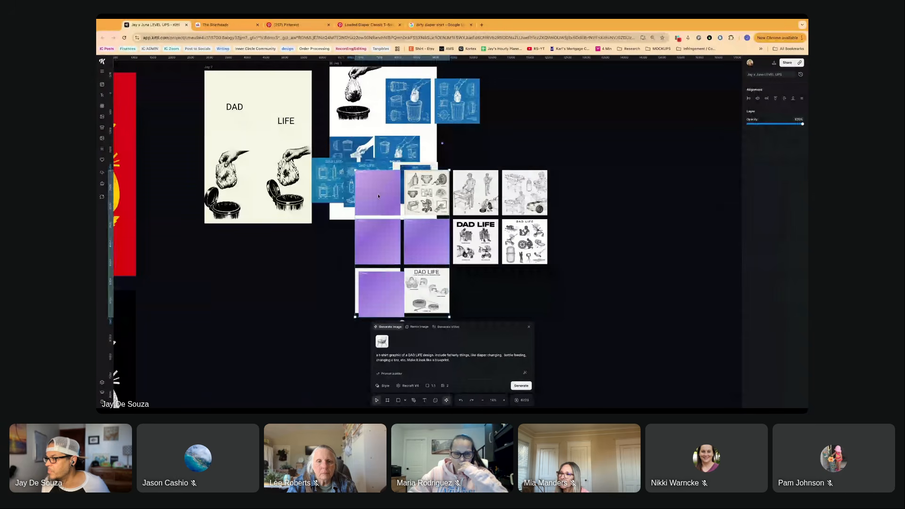
{"action": "left_click_drag", "start_coordinate": [378, 196], "coordinate": [267, 254]}
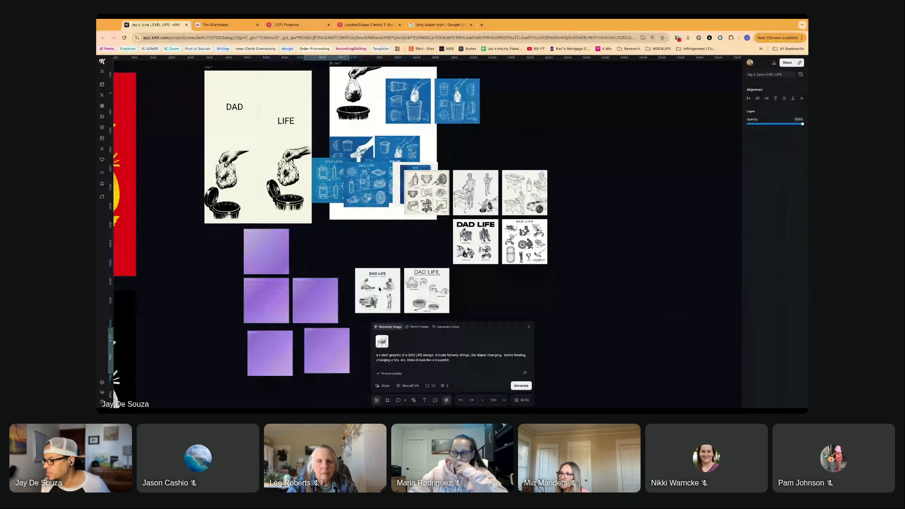
{"action": "scroll", "coordinate": [379, 289], "scroll_direction": "right", "scroll_amount": 3}
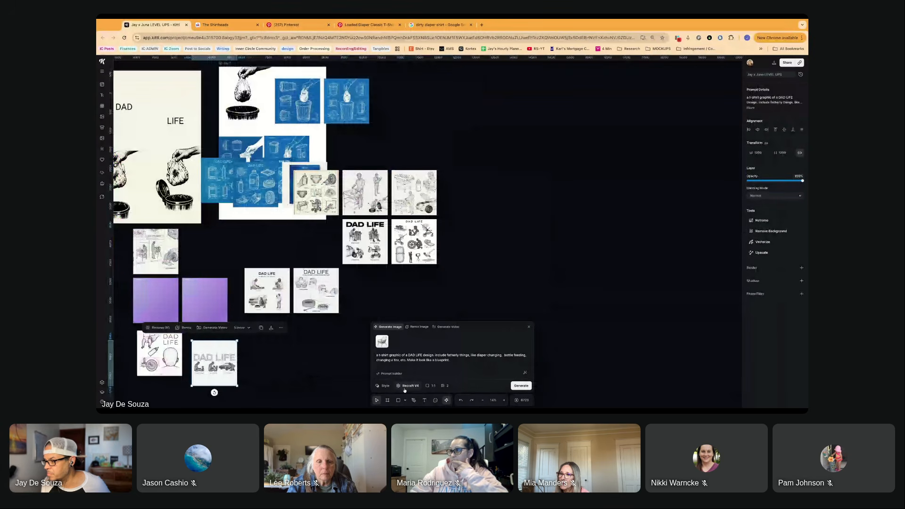
- Examine the new t-shirt graphic results and the other recently generated DAD LIFE images up close
{"action": "scroll", "coordinate": [338, 366], "scroll_direction": "left", "scroll_amount": 3}
{"action": "scroll", "coordinate": [338, 366], "scroll_direction": "up", "scroll_amount": 10}
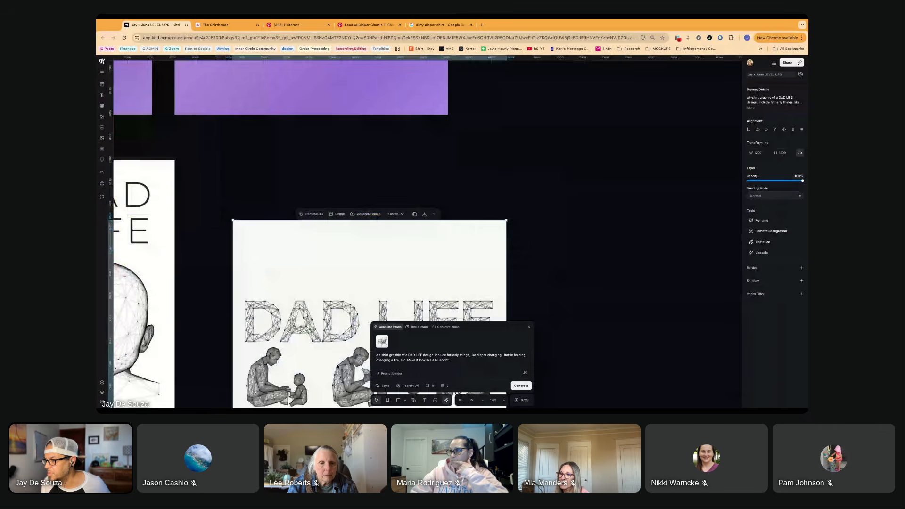
{"action": "scroll", "coordinate": [338, 366], "scroll_direction": "down", "scroll_amount": 5}
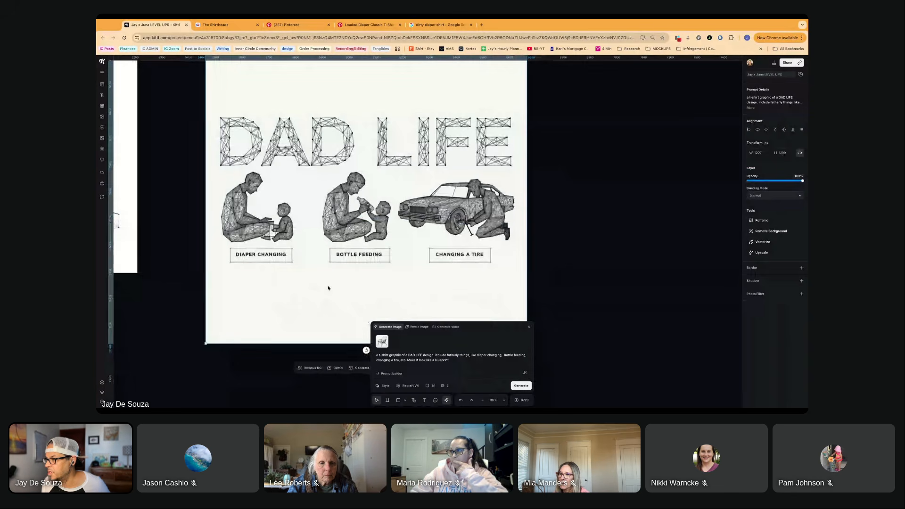
{"action": "scroll", "coordinate": [327, 288], "scroll_direction": "down", "scroll_amount": 5}
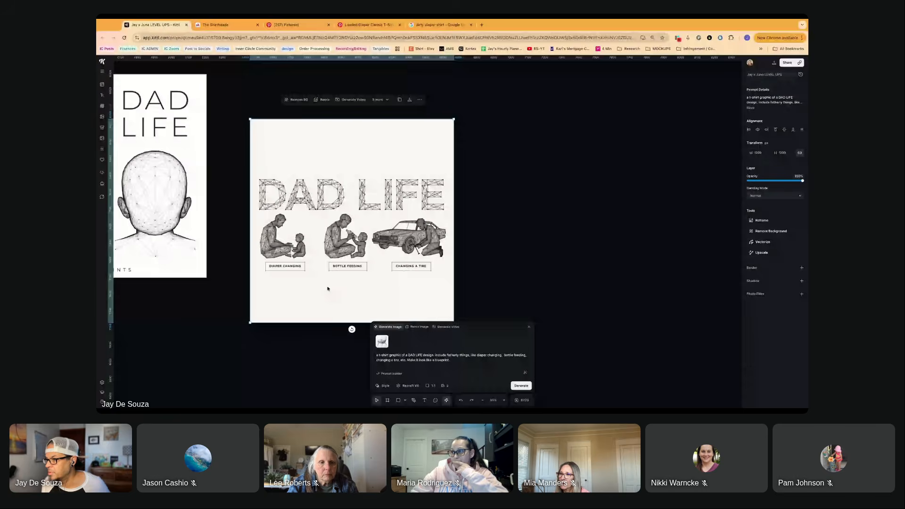
{"action": "scroll", "coordinate": [325, 289], "scroll_direction": "left", "scroll_amount": 3}
{"action": "scroll", "coordinate": [323, 289], "scroll_direction": "up", "scroll_amount": 3}
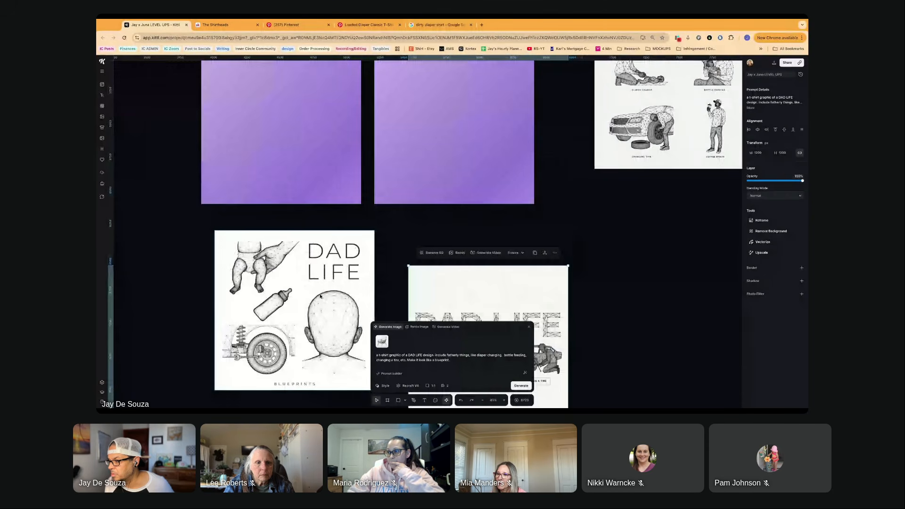
{"action": "scroll", "coordinate": [322, 325], "scroll_direction": "up", "scroll_amount": 2}
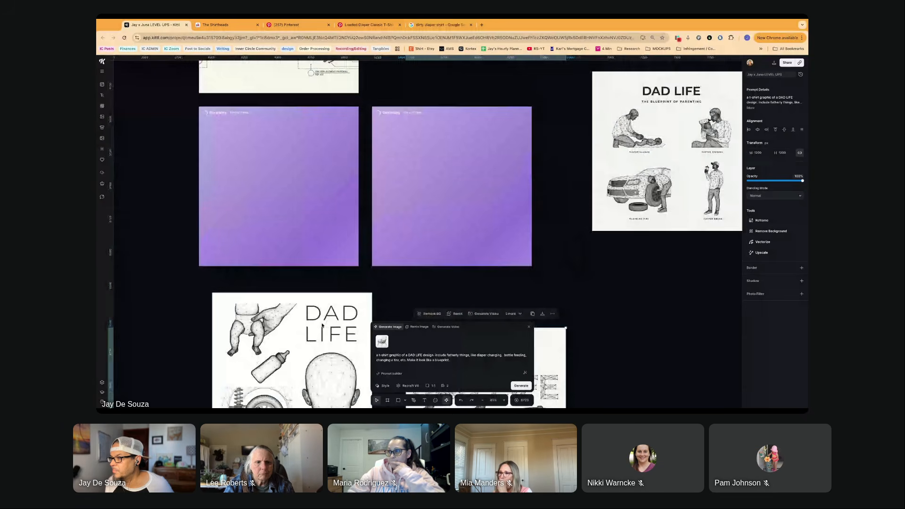
{"action": "scroll", "coordinate": [323, 325], "scroll_direction": "up", "scroll_amount": 3}
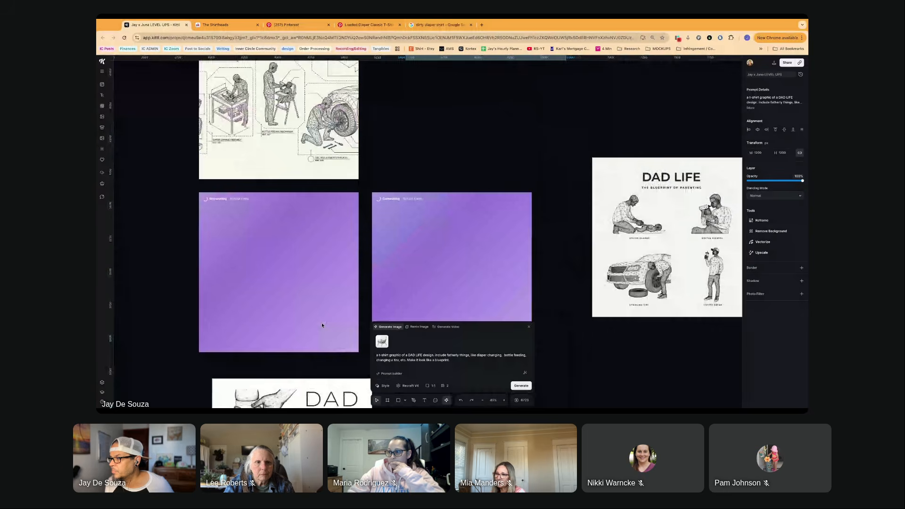
{"action": "scroll", "coordinate": [323, 325], "scroll_direction": "up", "scroll_amount": 2}
{"action": "scroll", "coordinate": [314, 301], "scroll_direction": "down", "scroll_amount": 1}
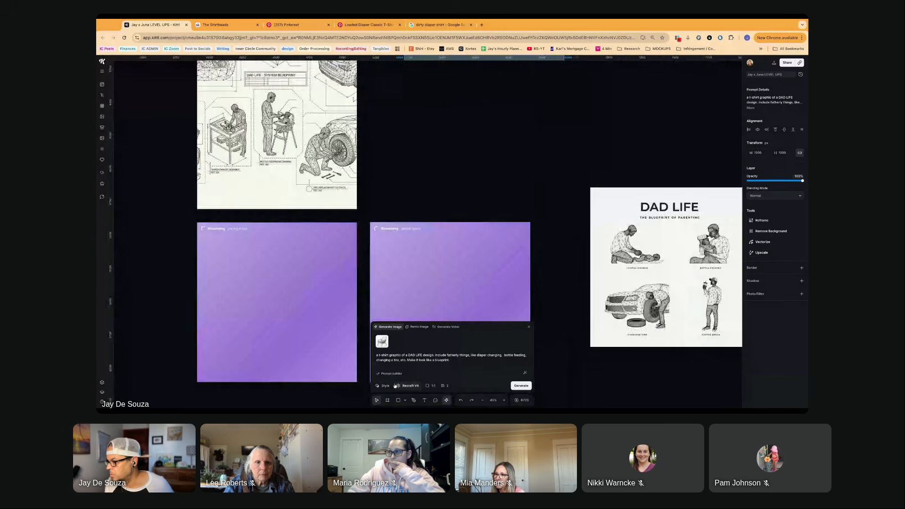
- Generate two images from the same DAD LIFE prompt with Nano Banana 2 4K and two more with ChatGPT Image 1.5 HD
{"action": "left_click", "coordinate": [408, 385]}
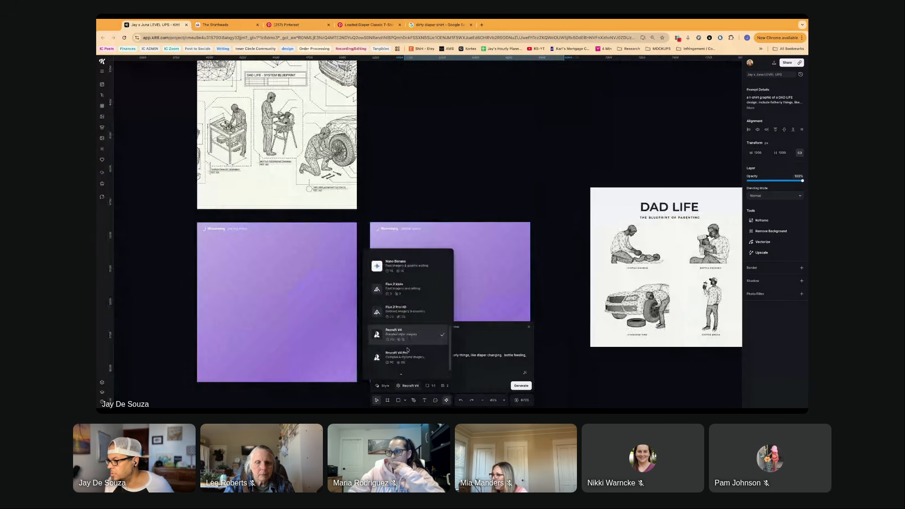
{"action": "scroll", "coordinate": [405, 330], "scroll_direction": "up", "scroll_amount": 5}
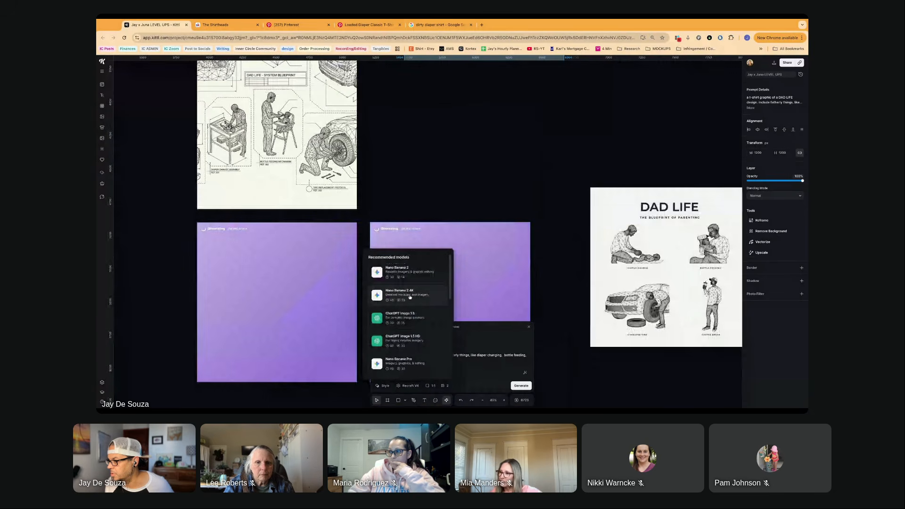
{"action": "left_click", "coordinate": [412, 296]}
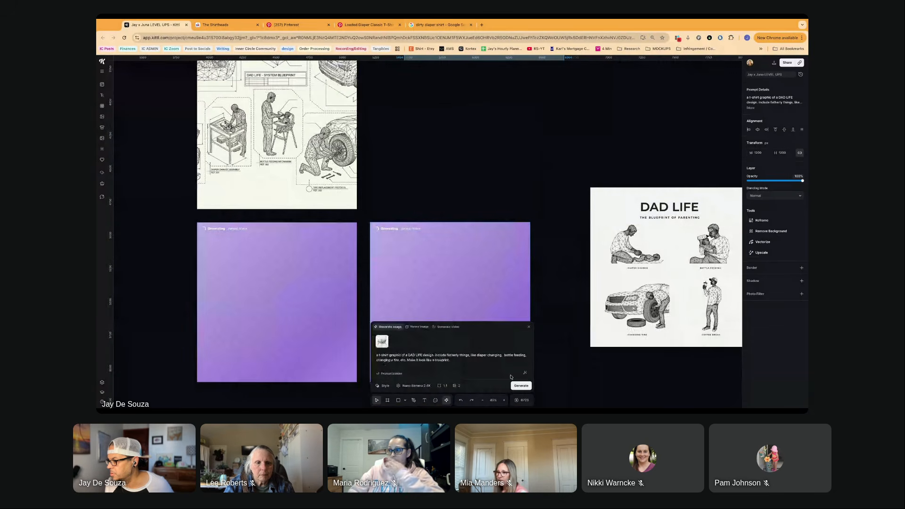
{"action": "left_click", "coordinate": [411, 385]}
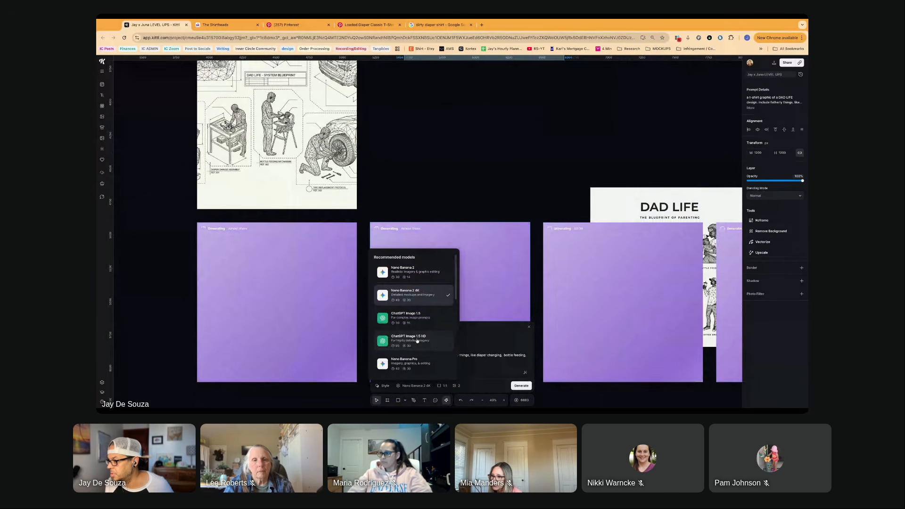
{"action": "left_click", "coordinate": [415, 340]}
{"action": "left_click", "coordinate": [521, 386]}
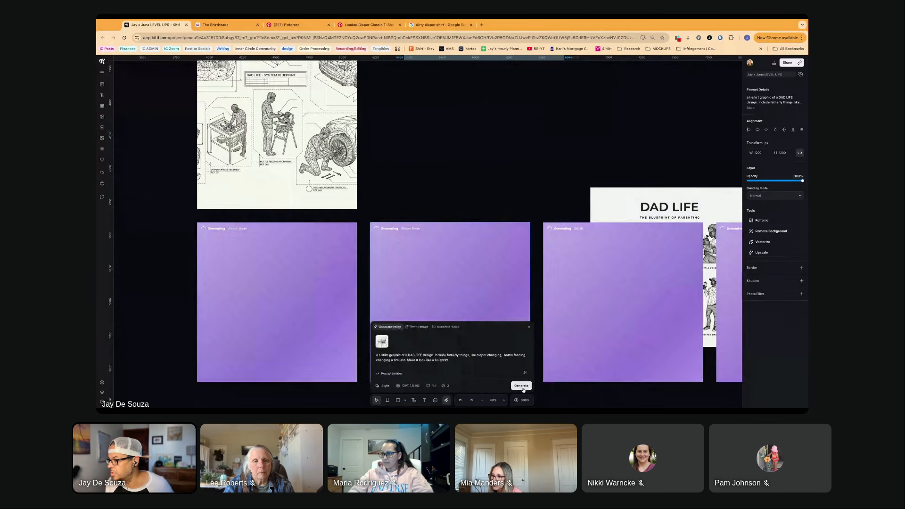
- Move the three-scene DAD LIFE design and the baby-legs and bottle design out from behind the lower placeholders to empty canvas
{"action": "scroll", "coordinate": [445, 263], "scroll_direction": "down", "scroll_amount": 3}
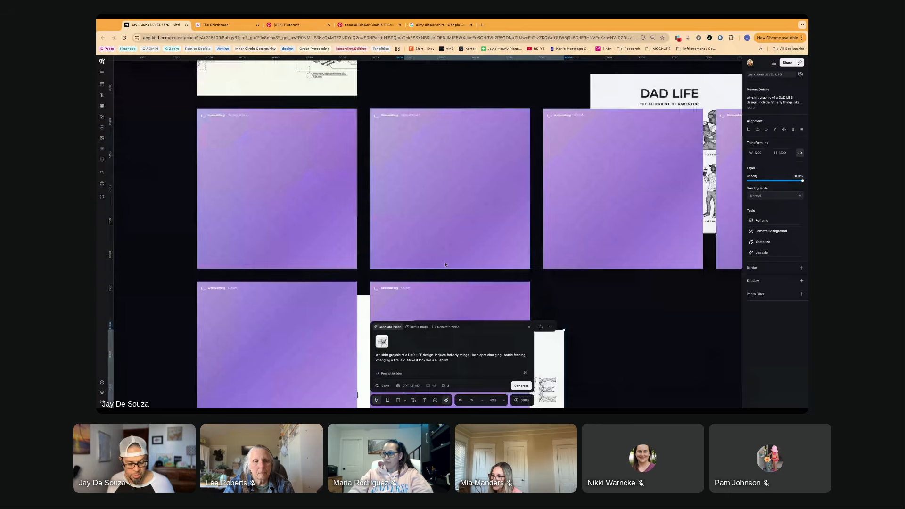
{"action": "scroll", "coordinate": [444, 265], "scroll_direction": "down", "scroll_amount": 1}
{"action": "scroll", "coordinate": [440, 245], "scroll_direction": "down", "scroll_amount": 5}
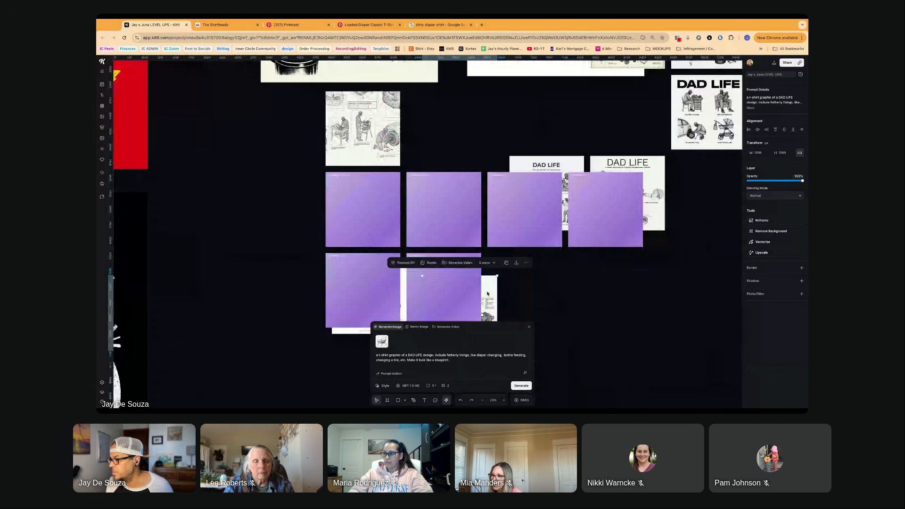
{"action": "left_click_drag", "start_coordinate": [487, 293], "coordinate": [571, 288]}
{"action": "left_click_drag", "start_coordinate": [404, 300], "coordinate": [648, 319]}
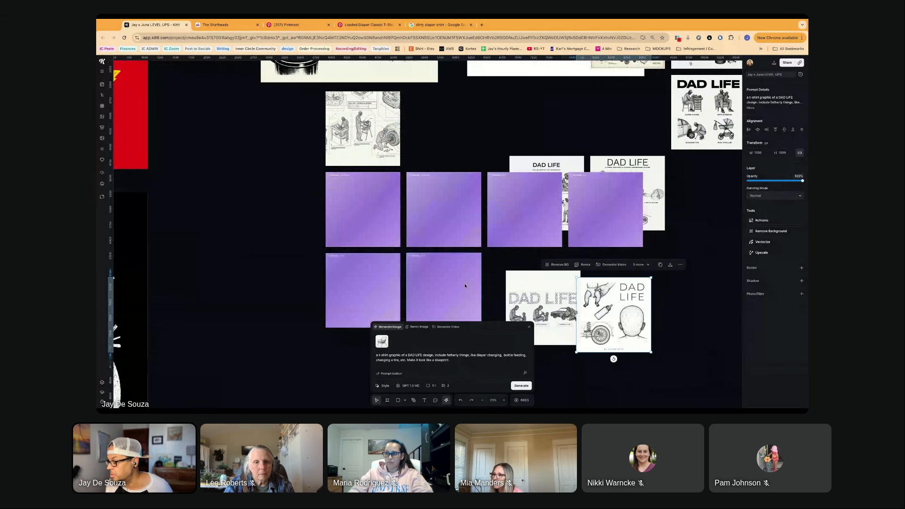
- Pull "The Blueprint of Parenting" and the mustached-dad DAD LIFE designs clear of the placeholders, and delete both
{"action": "scroll", "coordinate": [457, 295], "scroll_direction": "right", "scroll_amount": 3}
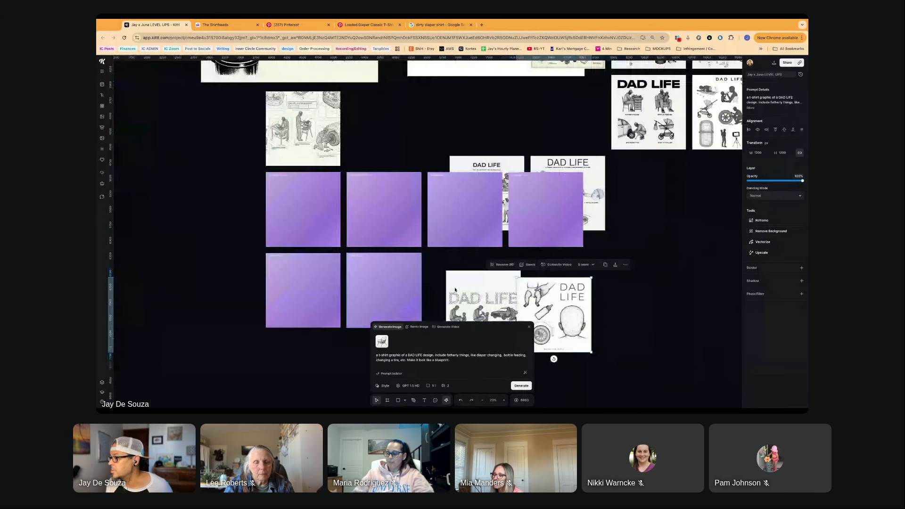
{"action": "scroll", "coordinate": [455, 290], "scroll_direction": "up", "scroll_amount": 3}
{"action": "left_click_drag", "start_coordinate": [482, 240], "coordinate": [481, 182]}
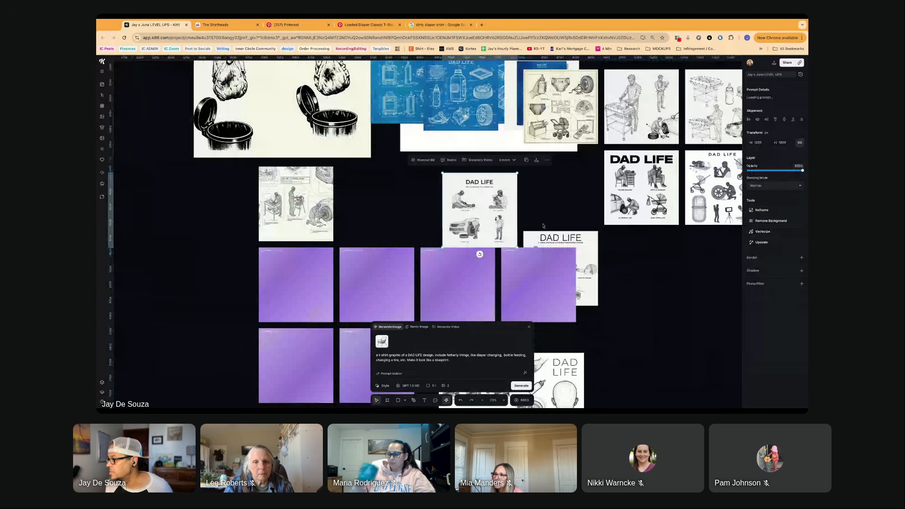
{"action": "left_click_drag", "start_coordinate": [545, 237], "coordinate": [547, 176]}
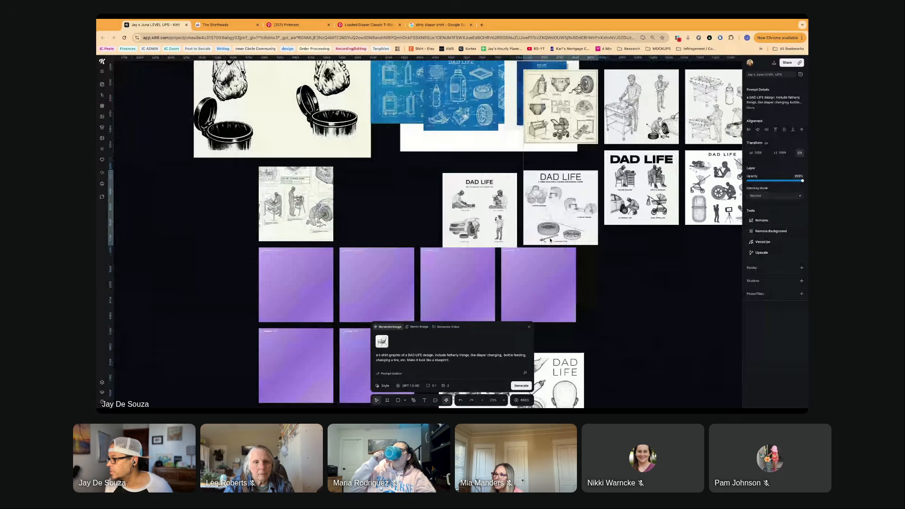
{"action": "scroll", "coordinate": [518, 212], "scroll_direction": "up", "scroll_amount": 5}
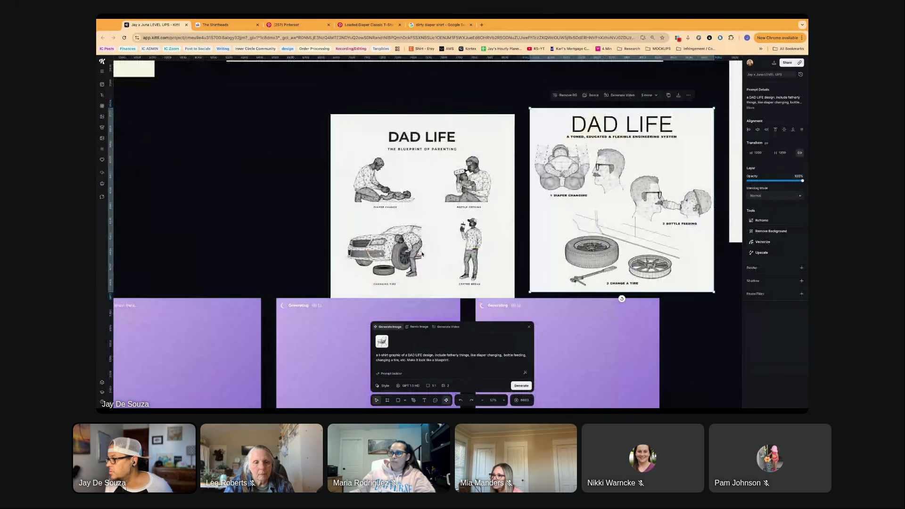
{"action": "scroll", "coordinate": [421, 254], "scroll_direction": "right", "scroll_amount": 4}
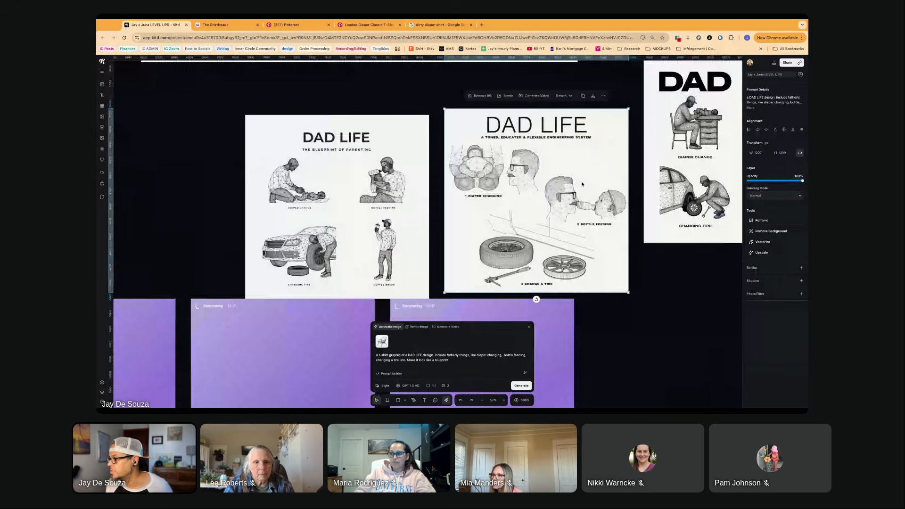
{"action": "left_click", "coordinate": [391, 209], "text": "shift"}
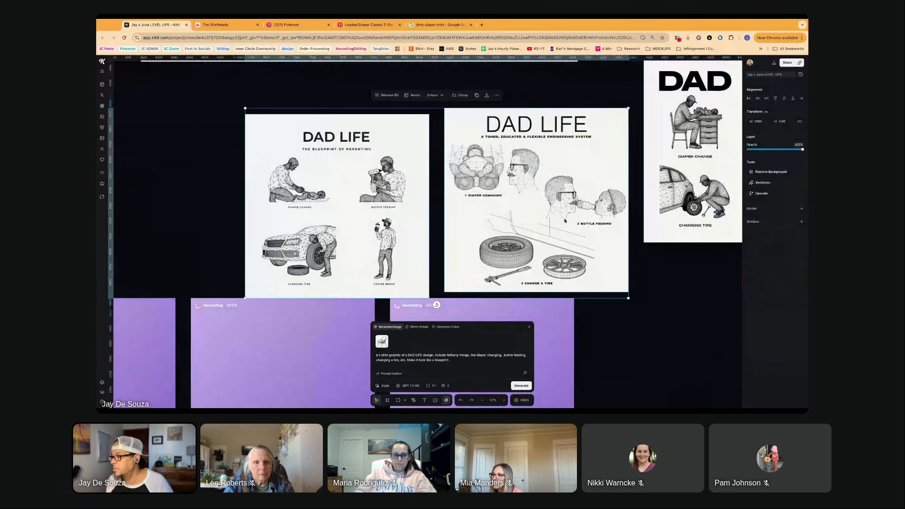
{"action": "key", "text": "Delete"}
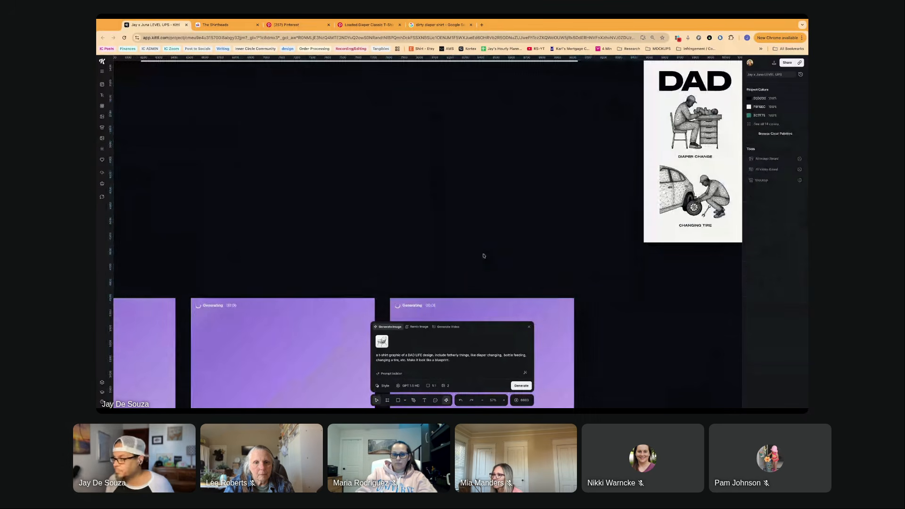
- Delete the bold four-scene DAD LIFE design and the multi-object DAD LIFE design next to it
{"action": "scroll", "coordinate": [483, 255], "scroll_direction": "down", "scroll_amount": 3}
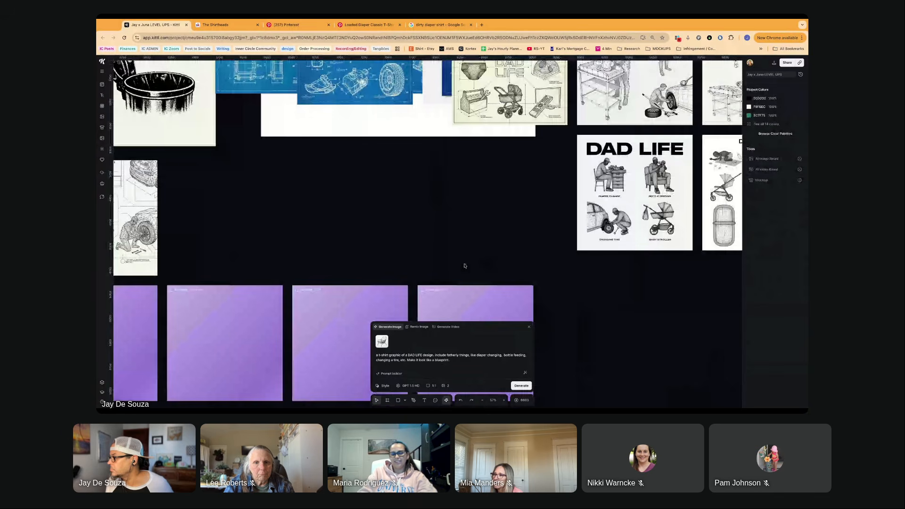
{"action": "scroll", "coordinate": [464, 265], "scroll_direction": "down", "scroll_amount": 1}
{"action": "left_click", "coordinate": [619, 216]}
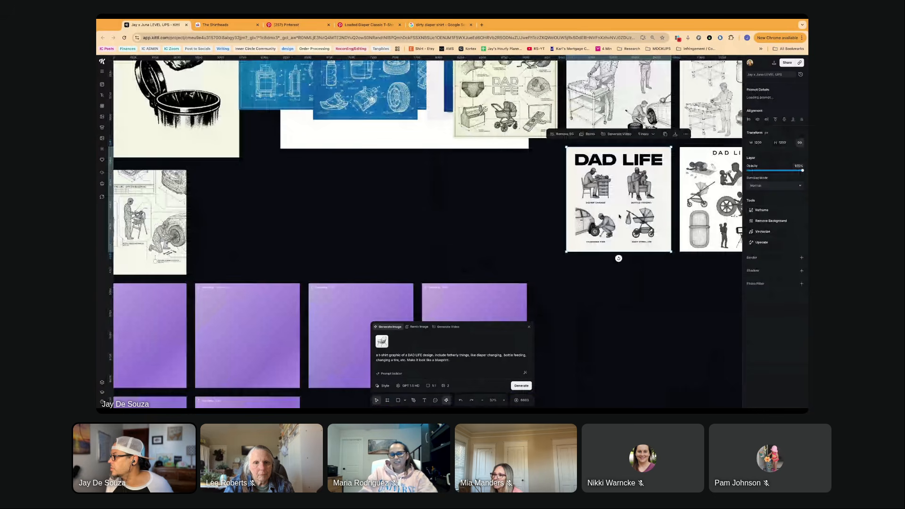
{"action": "scroll", "coordinate": [619, 215], "scroll_direction": "right", "scroll_amount": 3}
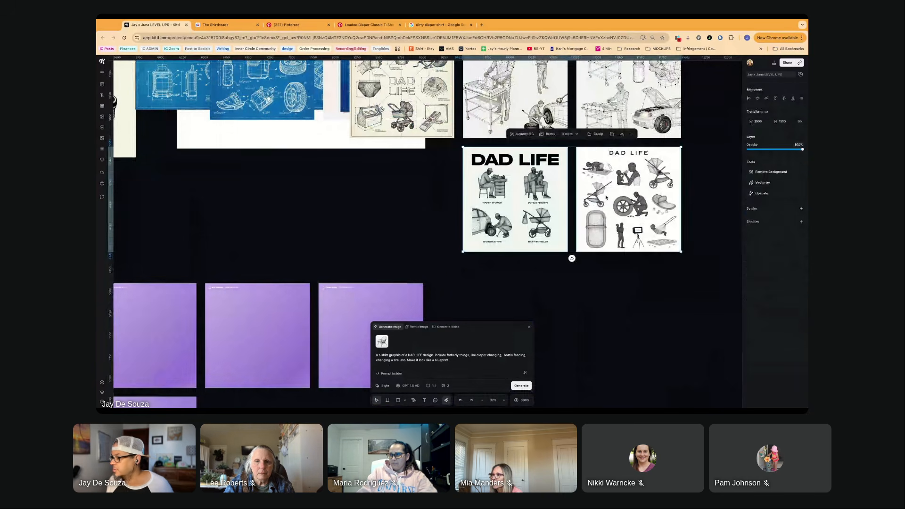
{"action": "key", "text": "Delete"}
{"action": "key", "text": "ctrl+z"}
- Examine the cream DAD LIFE blueprint's objects and labels up close, and expand its prompt details to check the model and style used
{"action": "scroll", "coordinate": [604, 197], "scroll_direction": "up", "scroll_amount": 3}
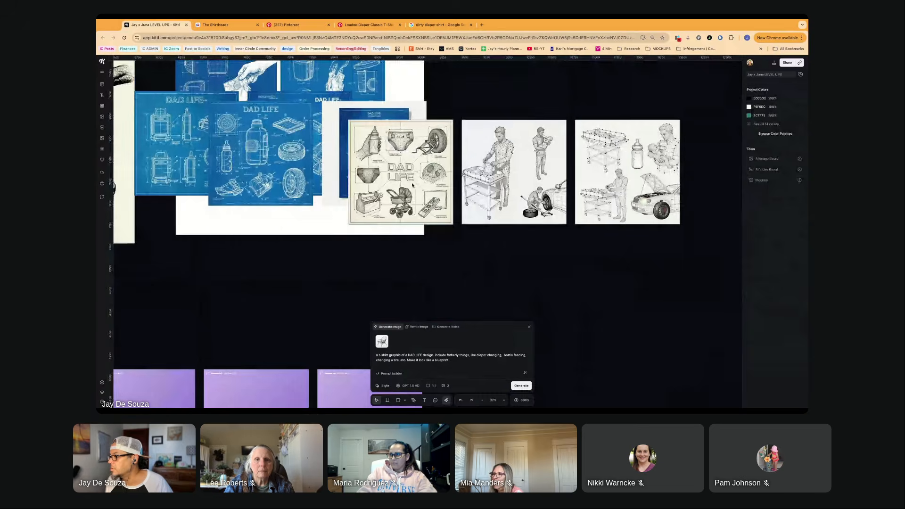
{"action": "left_click", "coordinate": [413, 185]}
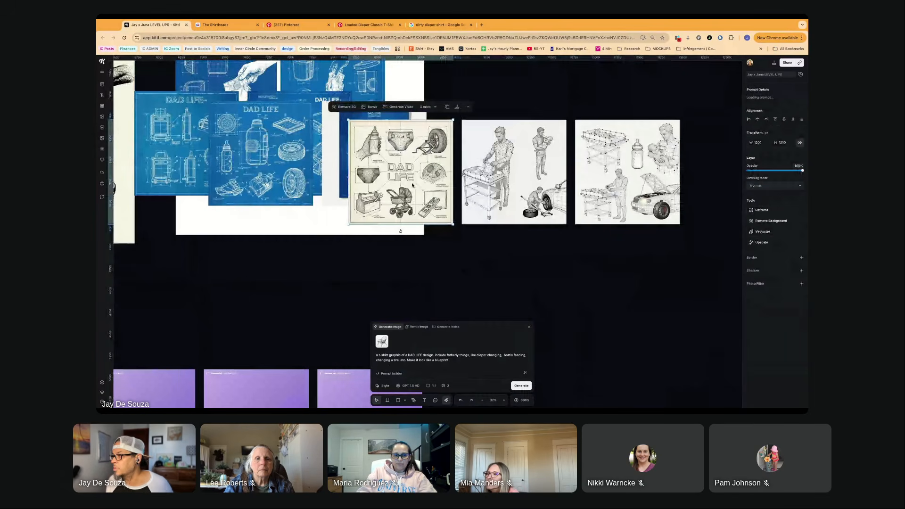
{"action": "scroll", "coordinate": [412, 186], "scroll_direction": "up", "scroll_amount": 5}
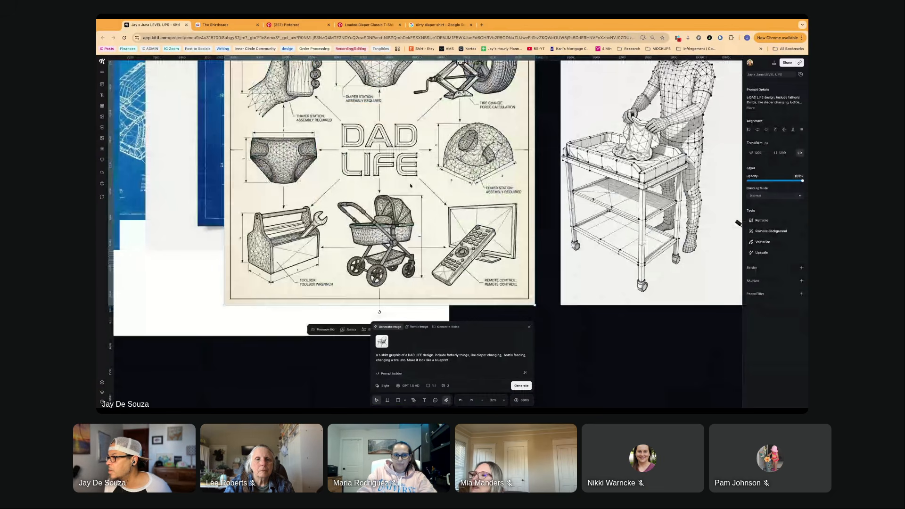
{"action": "scroll", "coordinate": [410, 185], "scroll_direction": "up", "scroll_amount": 2}
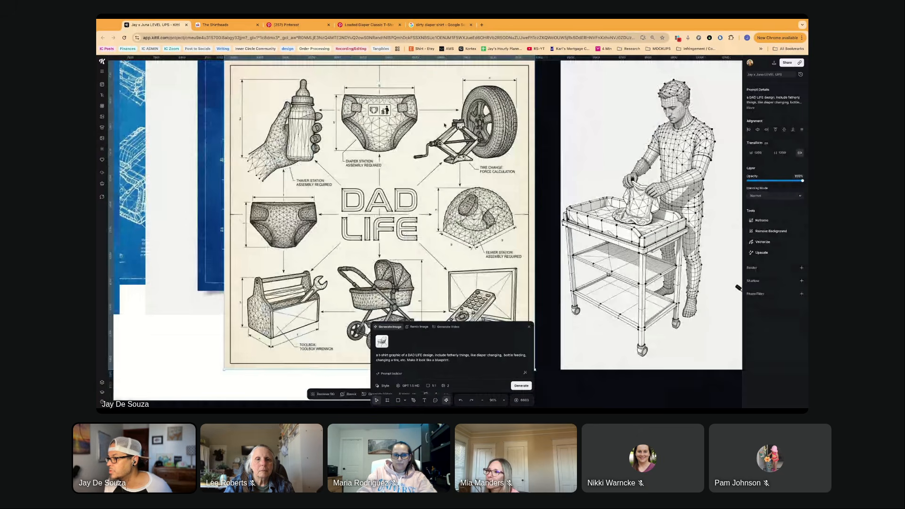
{"action": "scroll", "coordinate": [444, 125], "scroll_direction": "down", "scroll_amount": 1}
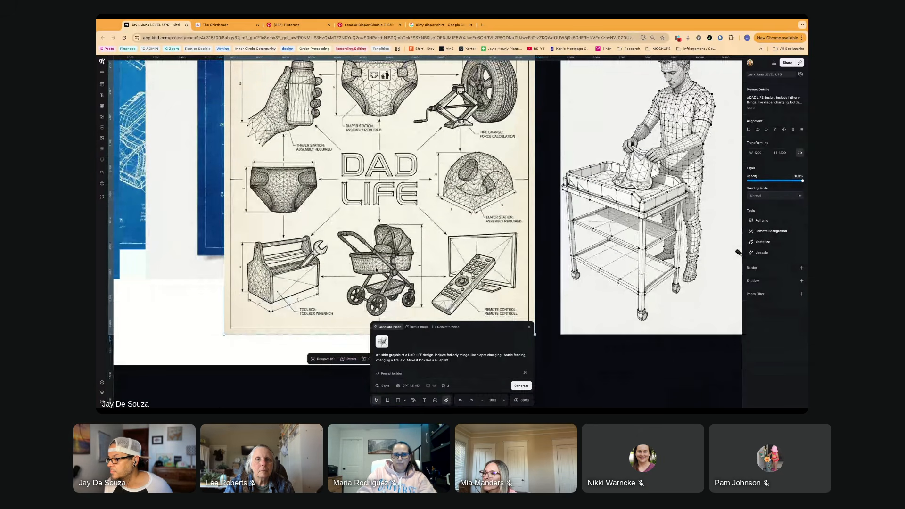
{"action": "scroll", "coordinate": [327, 292], "scroll_direction": "down", "scroll_amount": 1}
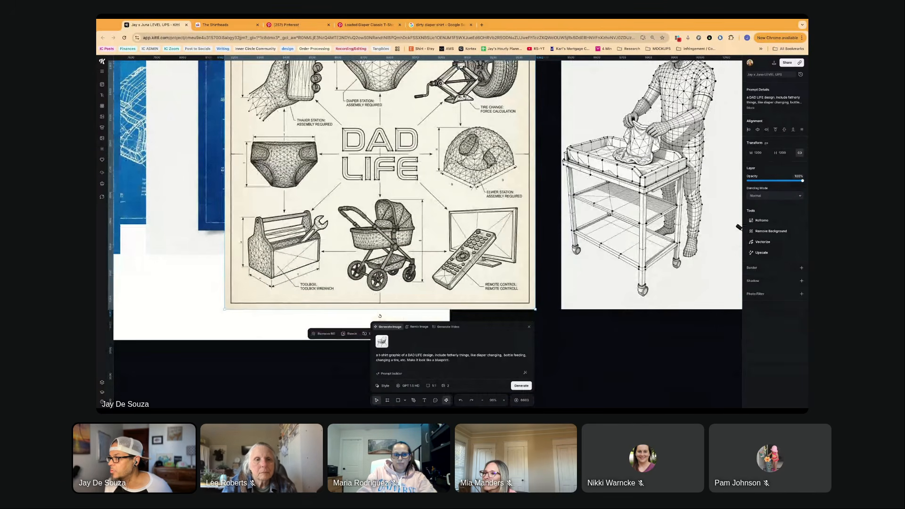
{"action": "scroll", "coordinate": [373, 232], "scroll_direction": "up", "scroll_amount": 2}
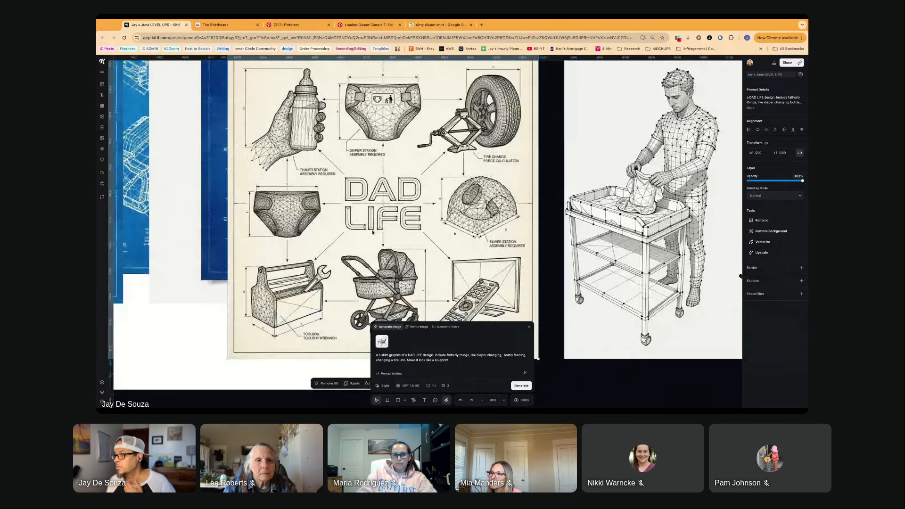
{"action": "scroll", "coordinate": [372, 232], "scroll_direction": "down", "scroll_amount": 2}
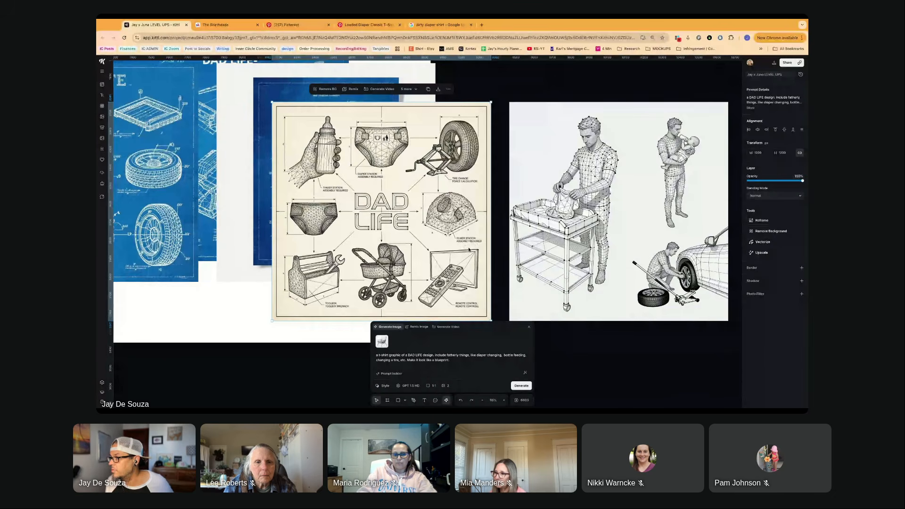
{"action": "scroll", "coordinate": [469, 249], "scroll_direction": "up", "scroll_amount": 5}
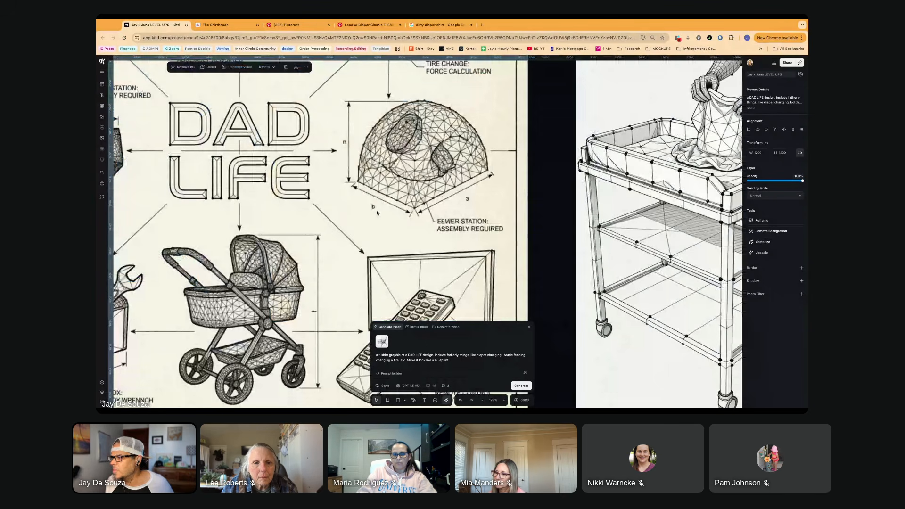
{"action": "scroll", "coordinate": [376, 212], "scroll_direction": "down", "scroll_amount": 5}
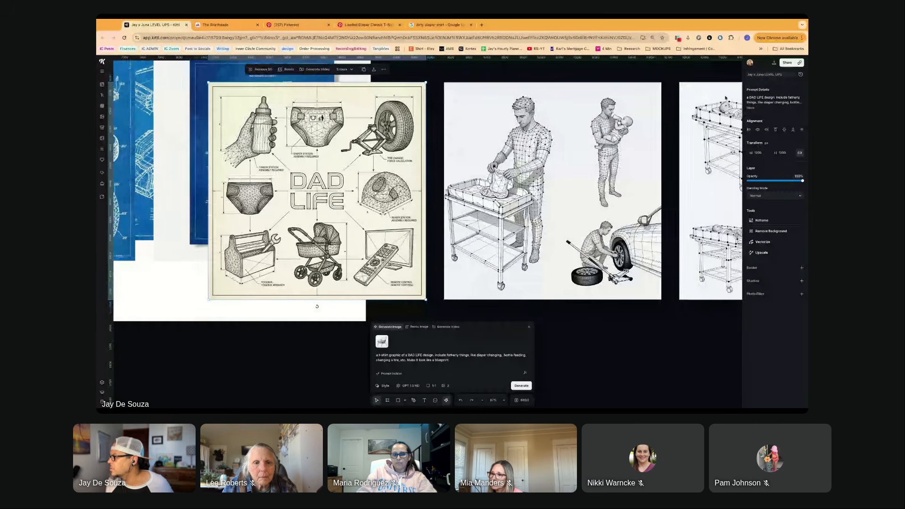
{"action": "left_click", "coordinate": [751, 108]}
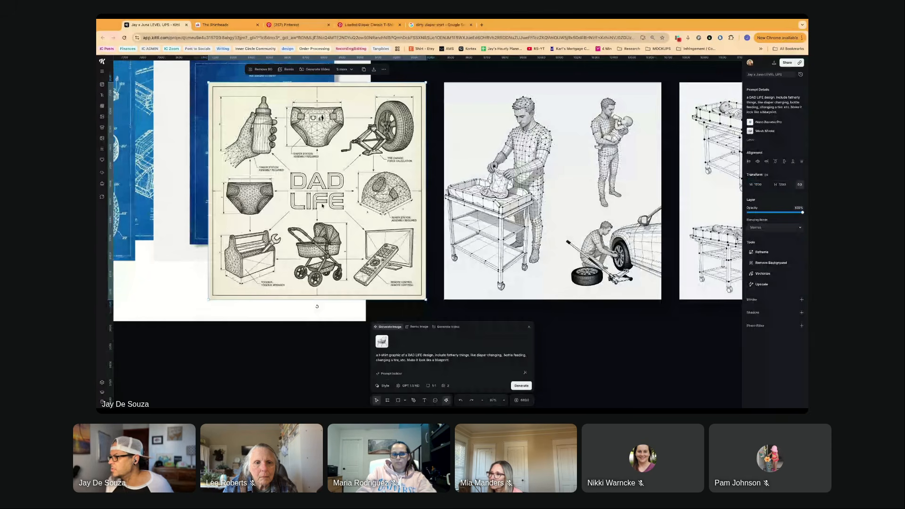
- Delete the two untitled wireframe dad images beside the cream DAD LIFE blueprint
{"action": "scroll", "coordinate": [322, 205], "scroll_direction": "down", "scroll_amount": 3}
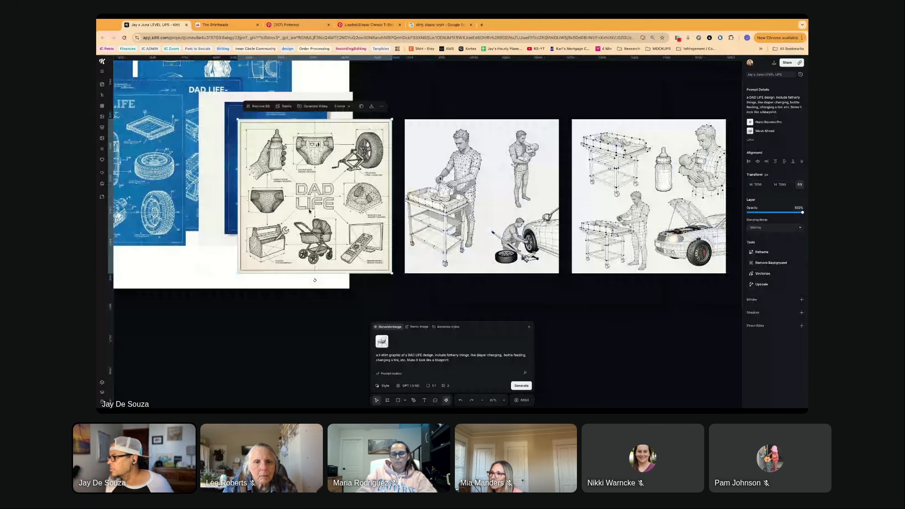
{"action": "left_click", "coordinate": [476, 197]}
{"action": "left_click", "coordinate": [624, 189], "text": "shift"}
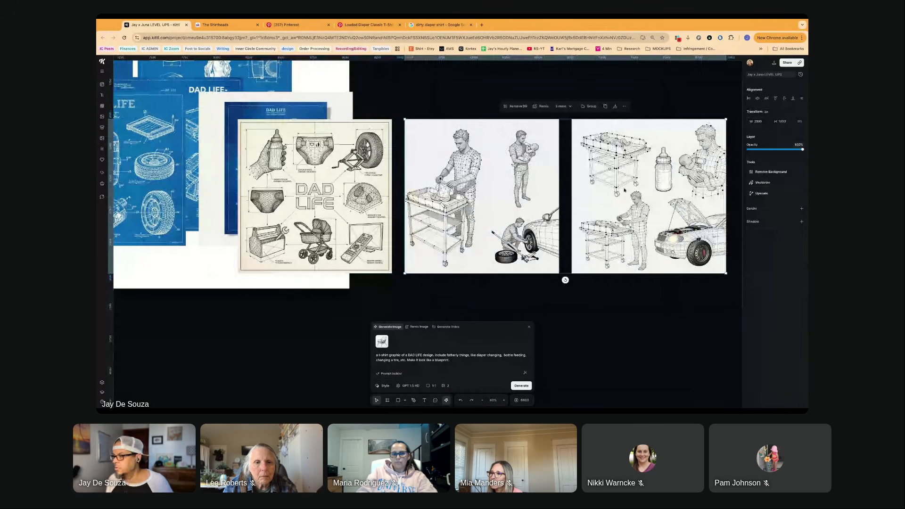
{"action": "key", "text": "Delete"}
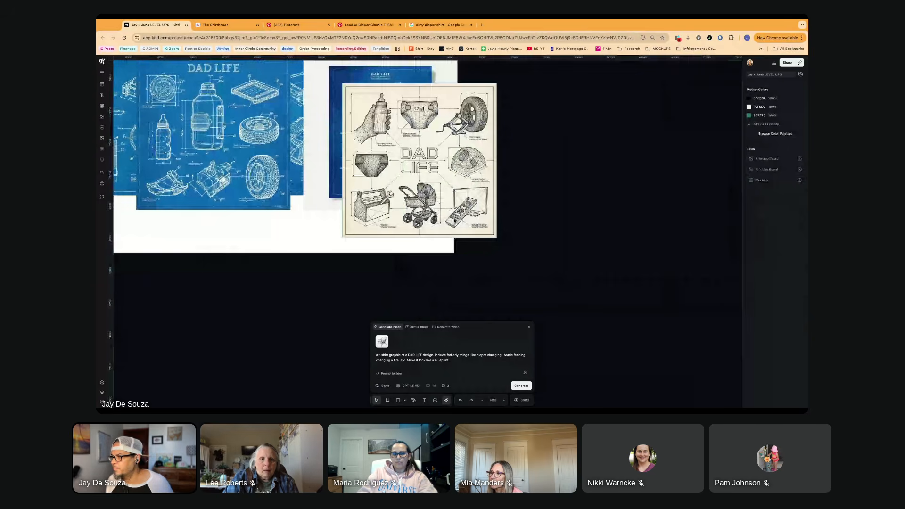
- Examine the newly generated DAD LIFE t-shirt graphic with the diaper-changing, feeding and tire-changing dads up close
{"action": "scroll", "coordinate": [454, 220], "scroll_direction": "down", "scroll_amount": 5}
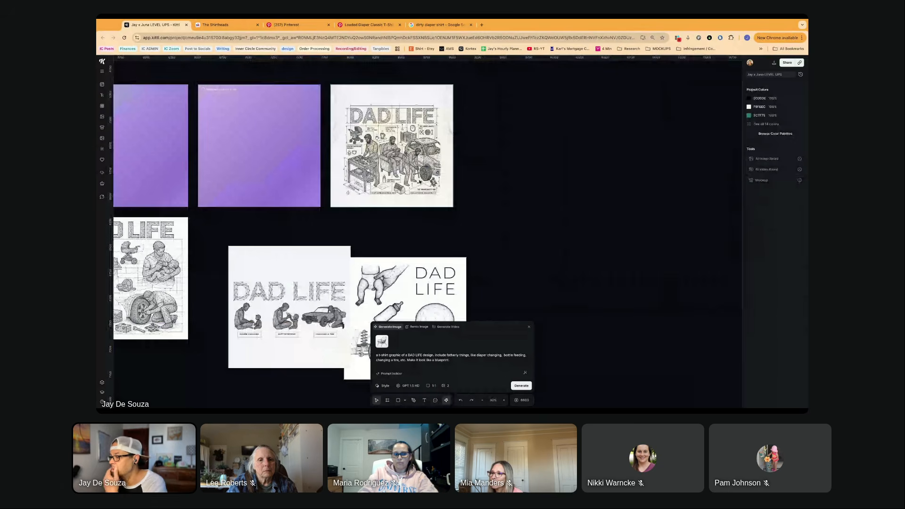
{"action": "scroll", "coordinate": [419, 181], "scroll_direction": "up", "scroll_amount": 5}
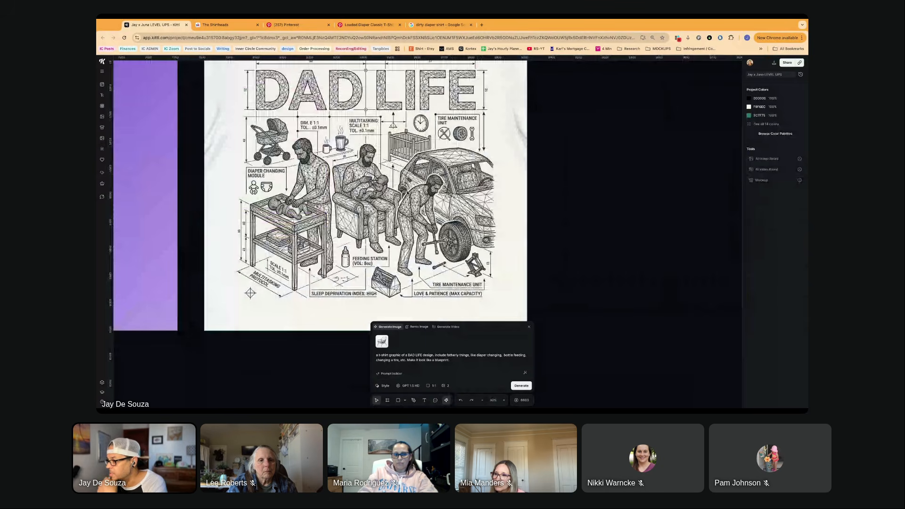
{"action": "scroll", "coordinate": [439, 301], "scroll_direction": "right", "scroll_amount": 1}
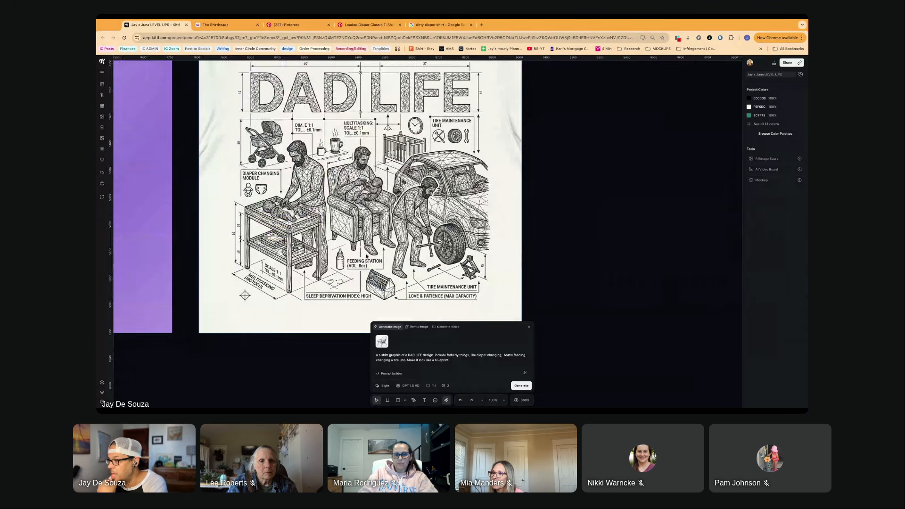
- Expand the prompt details of the DAD LIFE graphic with three dads and a car to check its model and style
{"action": "left_click", "coordinate": [367, 256]}
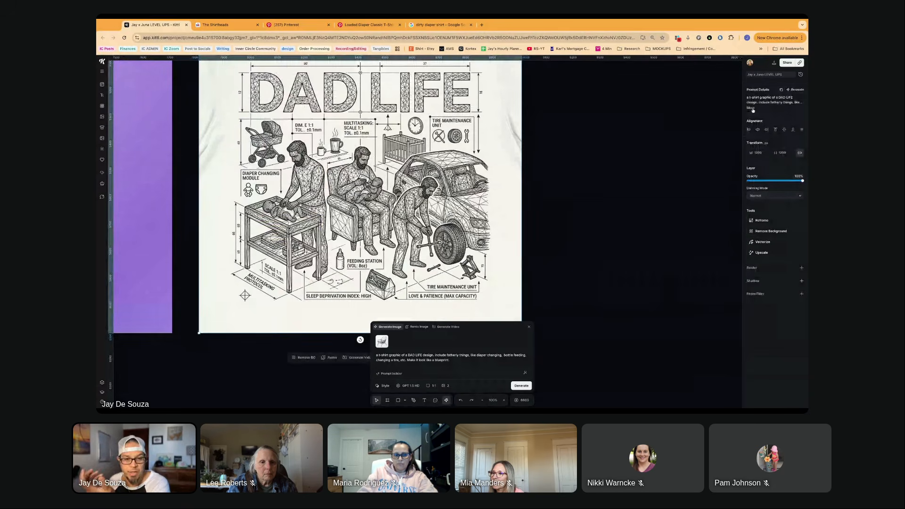
{"action": "left_click", "coordinate": [750, 108]}
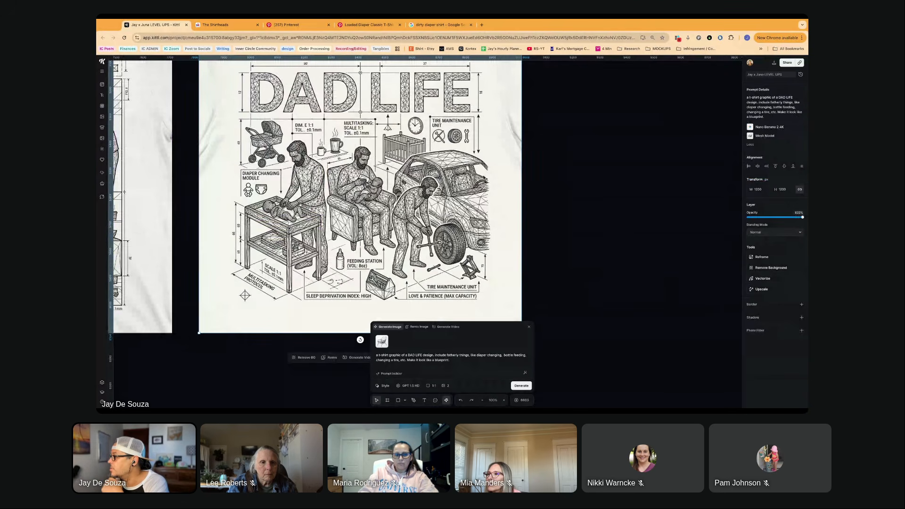
{"action": "scroll", "coordinate": [483, 177], "scroll_direction": "left", "scroll_amount": 1}
{"action": "scroll", "coordinate": [483, 176], "scroll_direction": "left", "scroll_amount": 1}
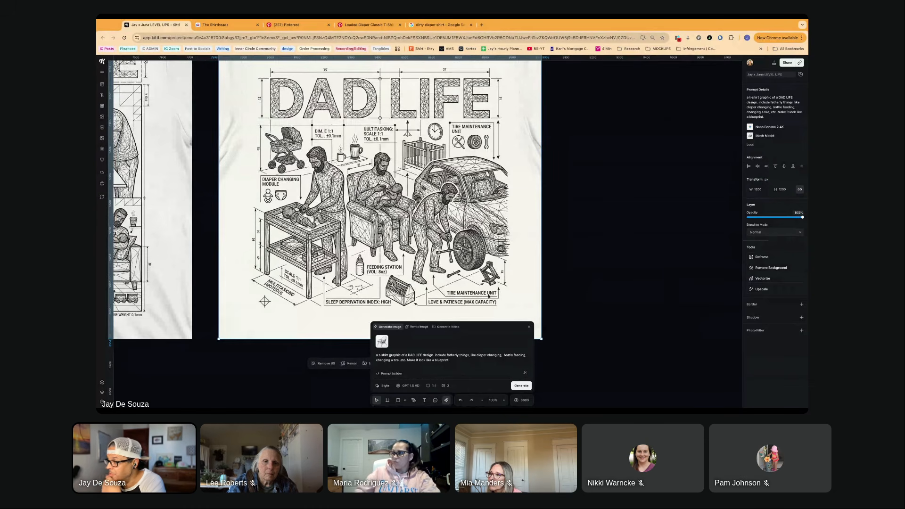
- Examine the three-dad DAD LIFE graphic's figures, lettering and blueprint labels up close and as a whole
{"action": "scroll", "coordinate": [449, 277], "scroll_direction": "up", "scroll_amount": 1}
{"action": "scroll", "coordinate": [394, 187], "scroll_direction": "up", "scroll_amount": 1}
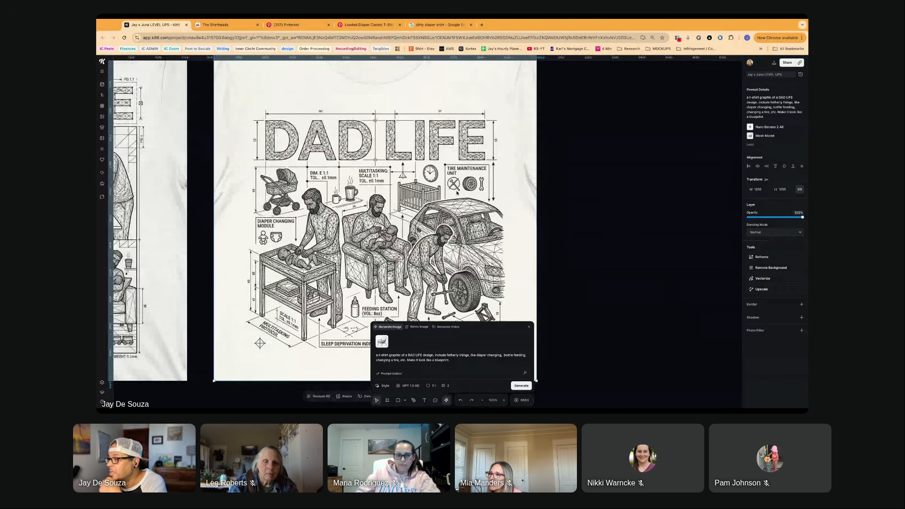
{"action": "scroll", "coordinate": [367, 179], "scroll_direction": "up", "scroll_amount": 1}
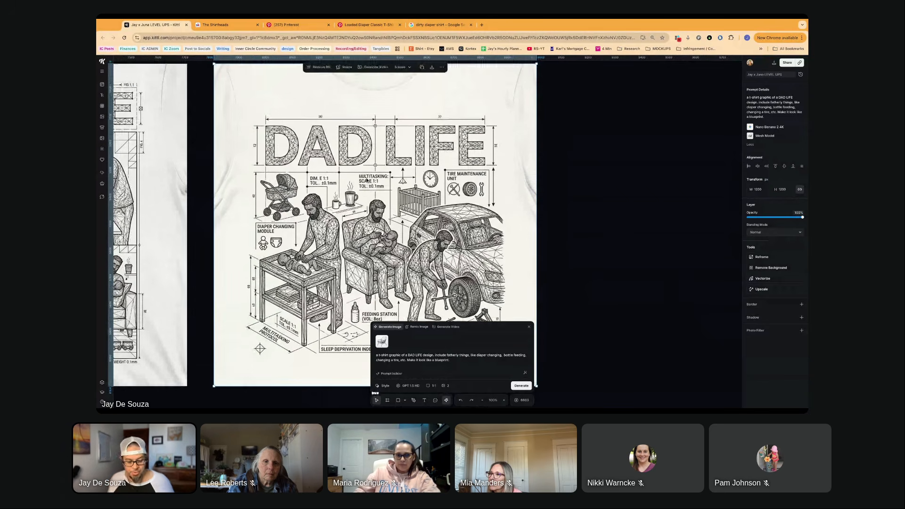
{"action": "scroll", "coordinate": [360, 157], "scroll_direction": "up", "scroll_amount": 3}
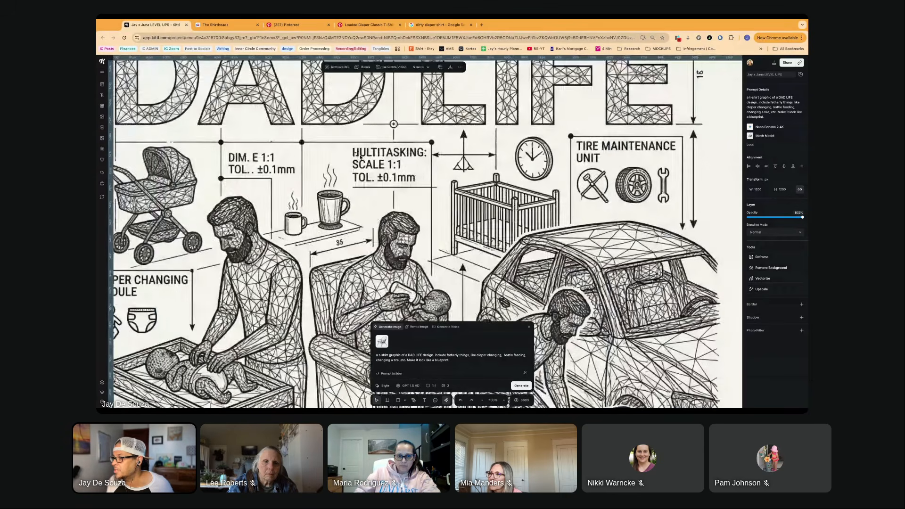
{"action": "scroll", "coordinate": [368, 156], "scroll_direction": "left", "scroll_amount": 1}
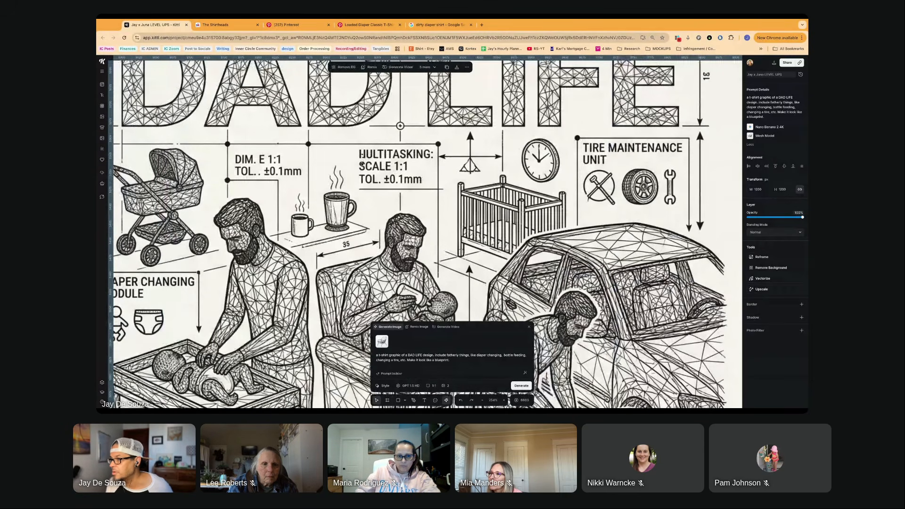
{"action": "scroll", "coordinate": [362, 164], "scroll_direction": "down", "scroll_amount": 3}
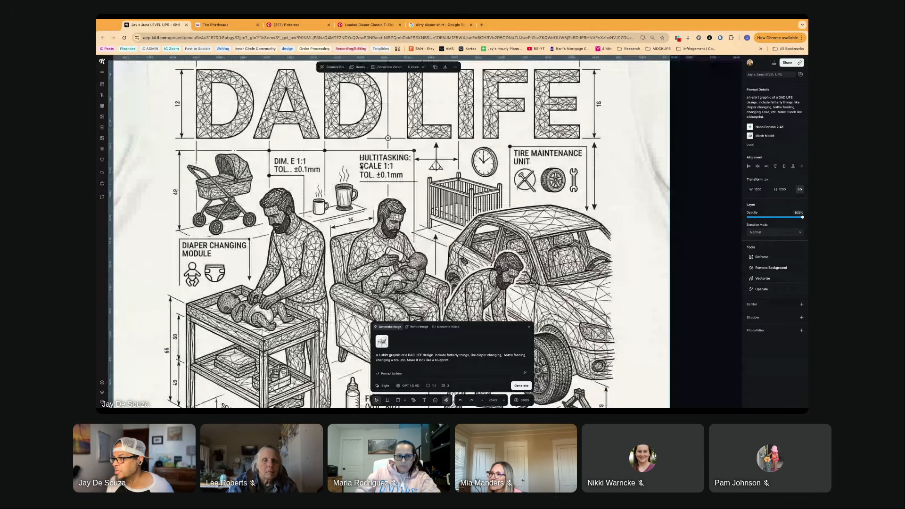
{"action": "scroll", "coordinate": [362, 166], "scroll_direction": "down", "scroll_amount": 3}
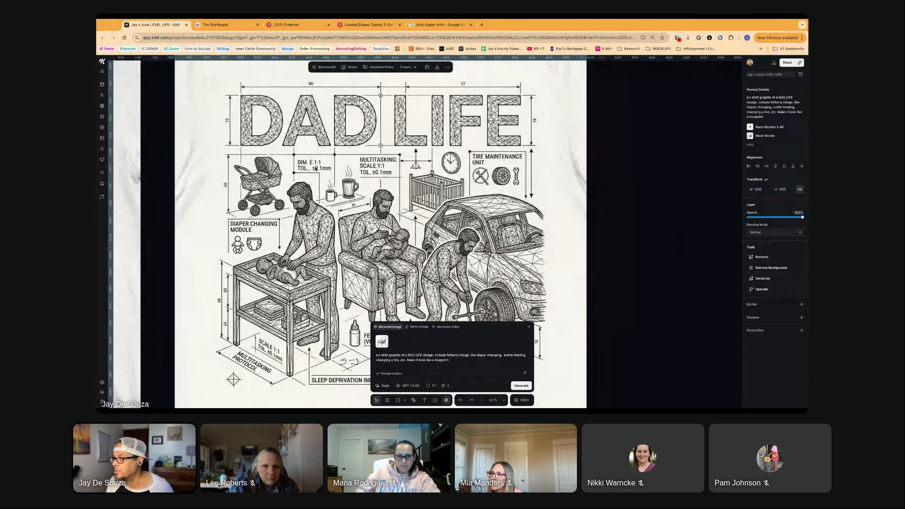
{"action": "scroll", "coordinate": [316, 168], "scroll_direction": "up", "scroll_amount": 2}
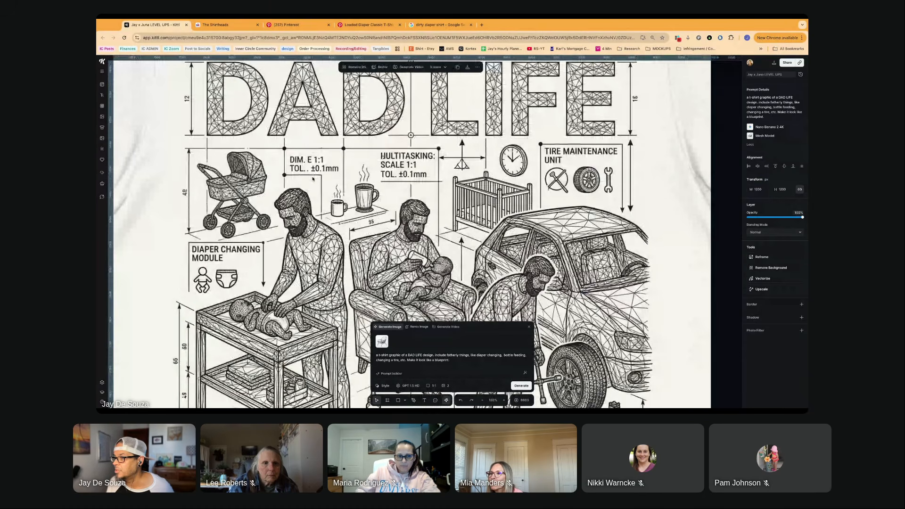
{"action": "scroll", "coordinate": [313, 178], "scroll_direction": "down", "scroll_amount": 2}
{"action": "scroll", "coordinate": [314, 178], "scroll_direction": "down", "scroll_amount": 2}
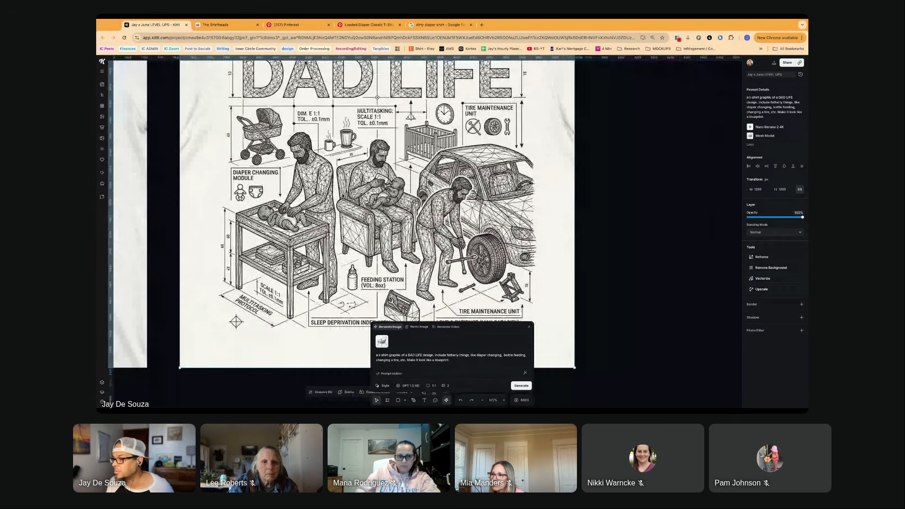
{"action": "scroll", "coordinate": [383, 216], "scroll_direction": "down", "scroll_amount": 1}
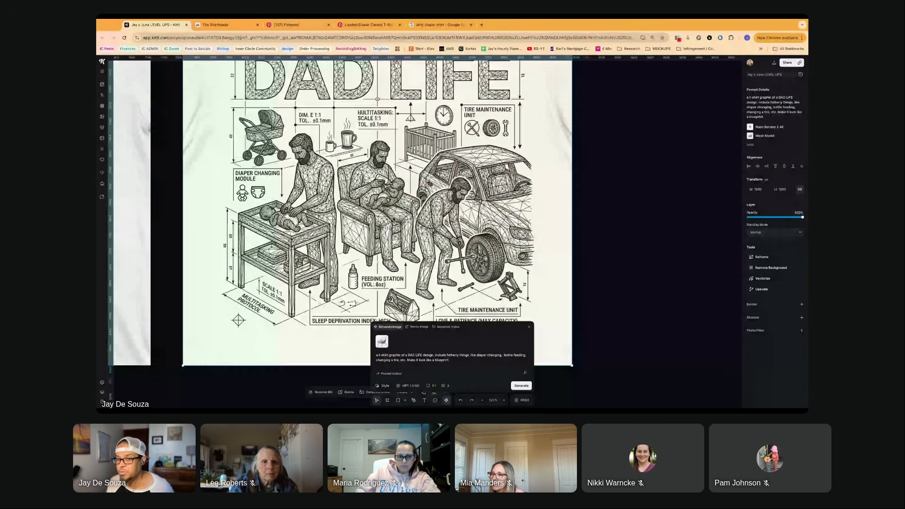
{"action": "scroll", "coordinate": [393, 218], "scroll_direction": "down", "scroll_amount": 1}
{"action": "scroll", "coordinate": [389, 210], "scroll_direction": "down", "scroll_amount": 1}
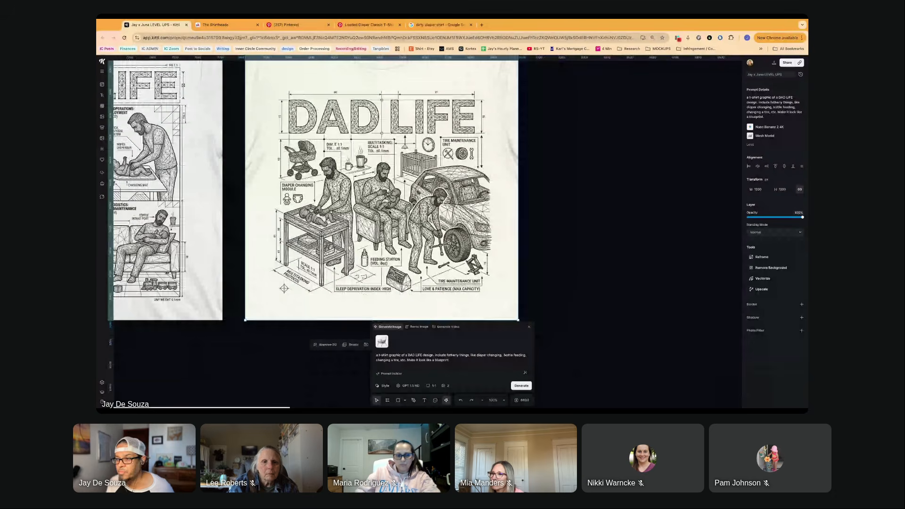
- Compare the three-dad graphic with the four-panel DAD LIFE design, examining the numbered dad-task panels and their labels up close
{"action": "scroll", "coordinate": [389, 212], "scroll_direction": "left", "scroll_amount": 5}
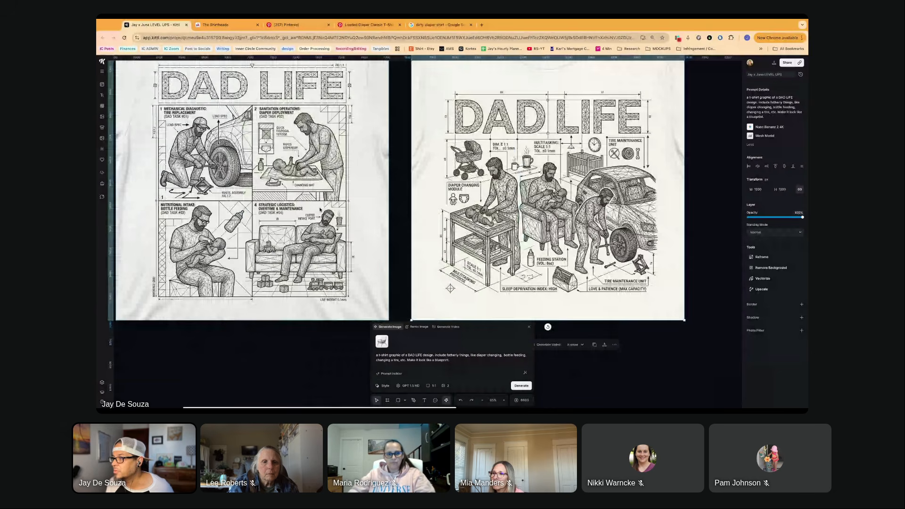
{"action": "scroll", "coordinate": [319, 209], "scroll_direction": "left", "scroll_amount": 2}
{"action": "scroll", "coordinate": [320, 209], "scroll_direction": "up", "scroll_amount": 1}
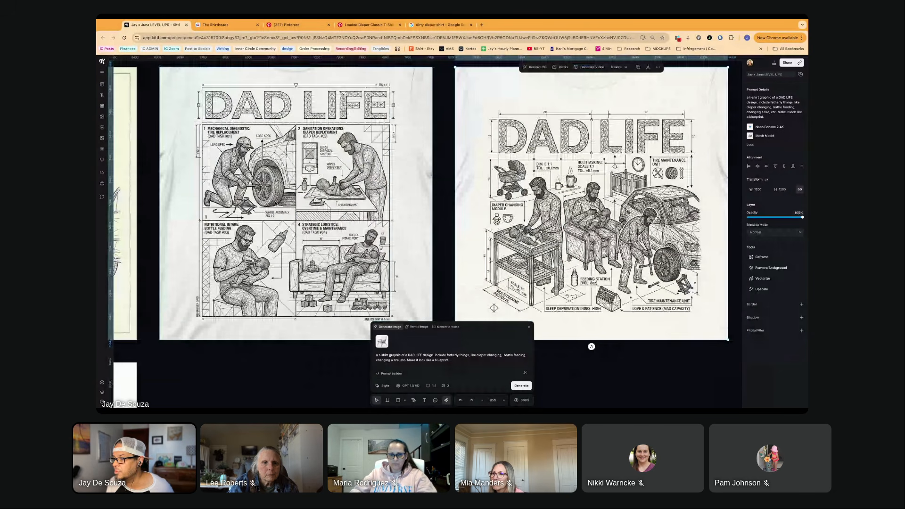
{"action": "scroll", "coordinate": [257, 139], "scroll_direction": "up", "scroll_amount": 2}
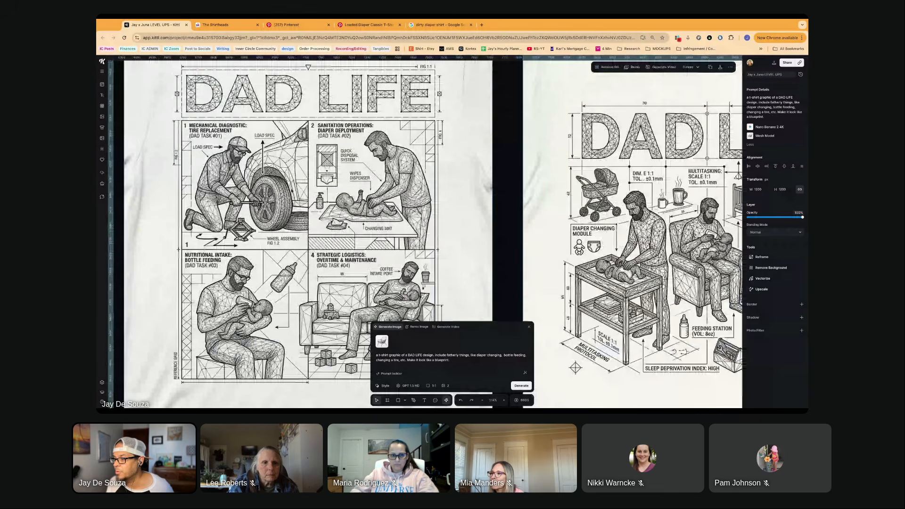
{"action": "scroll", "coordinate": [342, 260], "scroll_direction": "down", "scroll_amount": 1}
{"action": "scroll", "coordinate": [342, 260], "scroll_direction": "left", "scroll_amount": 1}
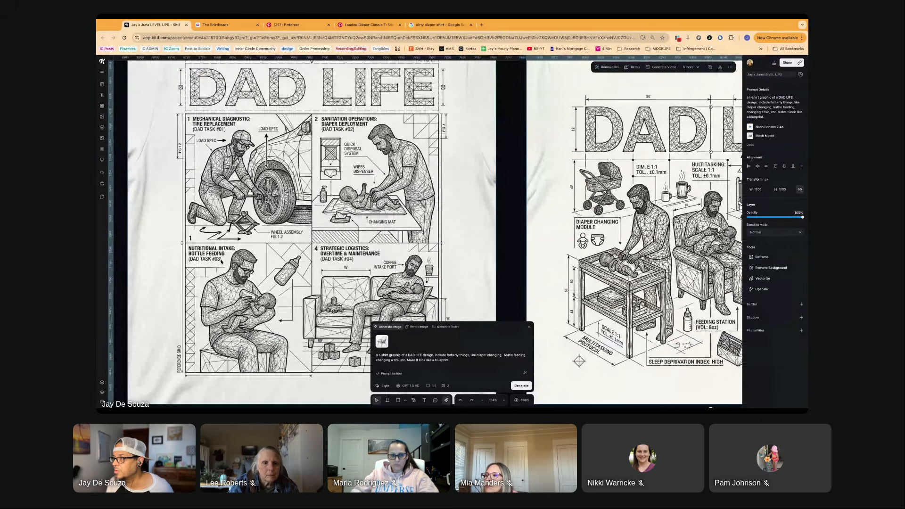
{"action": "scroll", "coordinate": [221, 260], "scroll_direction": "right", "scroll_amount": 1}
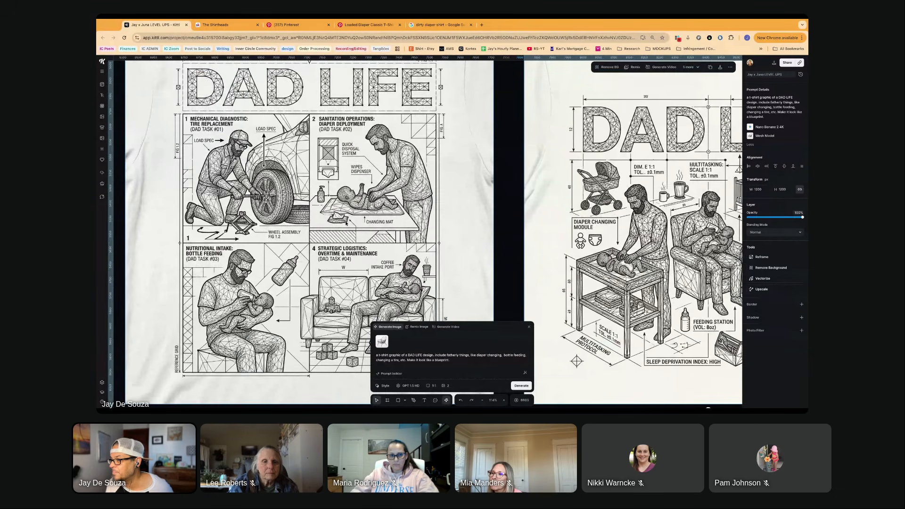
{"action": "scroll", "coordinate": [337, 221], "scroll_direction": "down", "scroll_amount": 1}
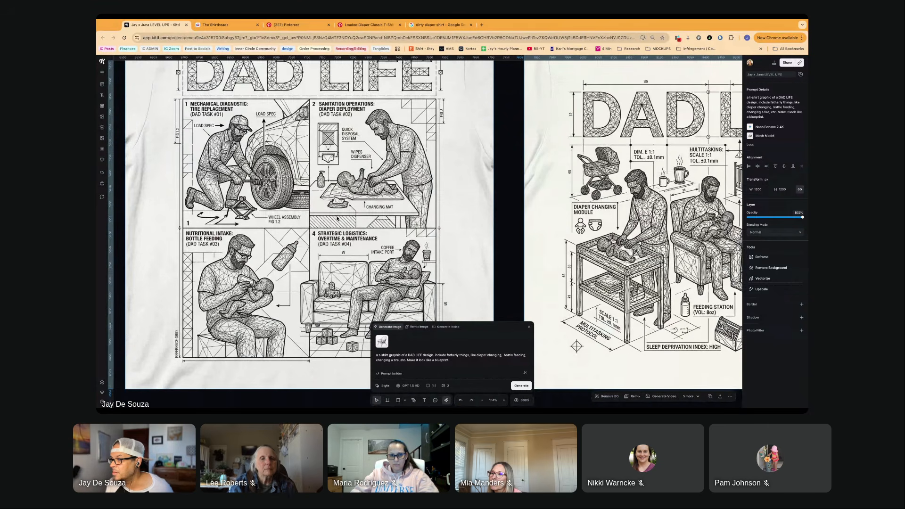
{"action": "scroll", "coordinate": [332, 188], "scroll_direction": "down", "scroll_amount": 3}
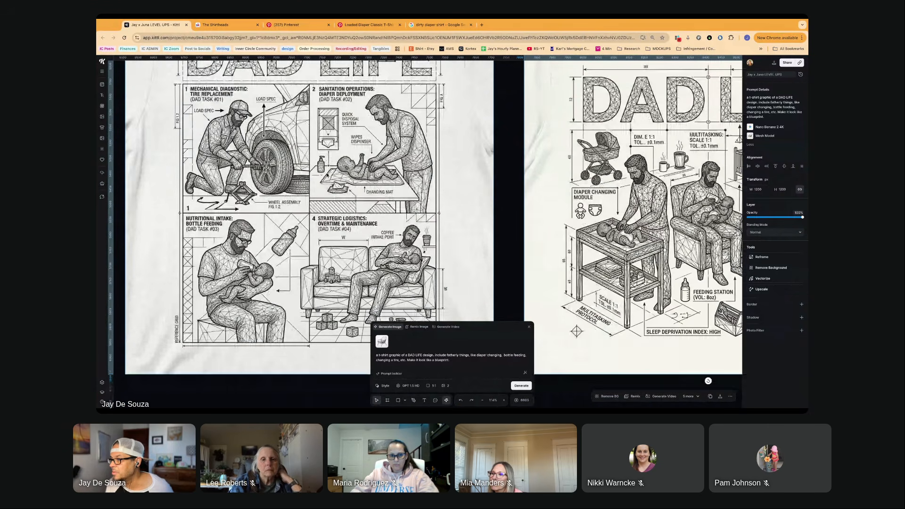
{"action": "scroll", "coordinate": [327, 175], "scroll_direction": "down", "scroll_amount": 1}
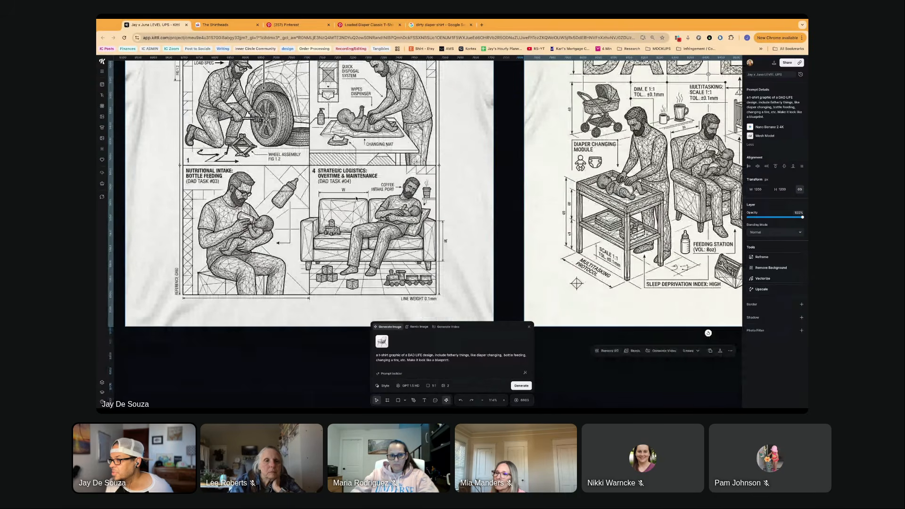
{"action": "scroll", "coordinate": [356, 198], "scroll_direction": "up", "scroll_amount": 2}
{"action": "scroll", "coordinate": [356, 198], "scroll_direction": "down", "scroll_amount": 4}
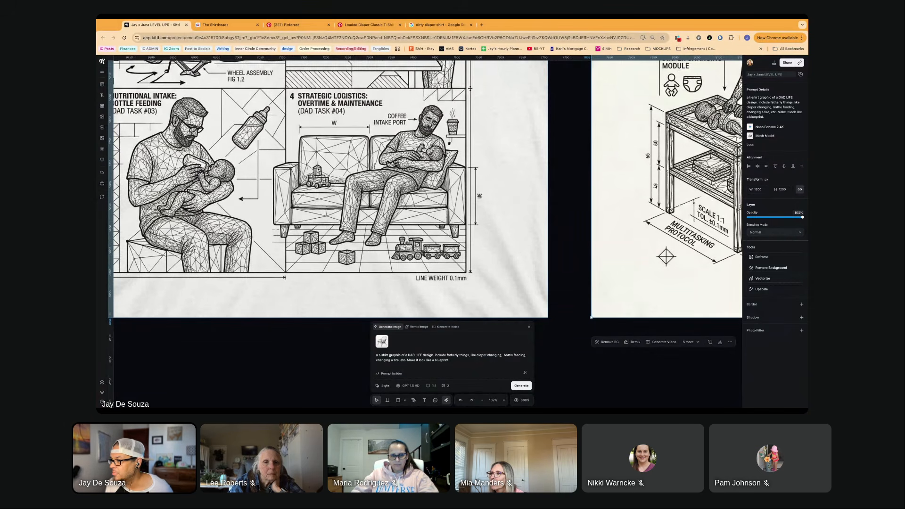
{"action": "scroll", "coordinate": [332, 177], "scroll_direction": "left", "scroll_amount": 2}
{"action": "scroll", "coordinate": [333, 176], "scroll_direction": "up", "scroll_amount": 1}
{"action": "scroll", "coordinate": [349, 171], "scroll_direction": "up", "scroll_amount": 1}
{"action": "scroll", "coordinate": [349, 172], "scroll_direction": "up", "scroll_amount": 1}
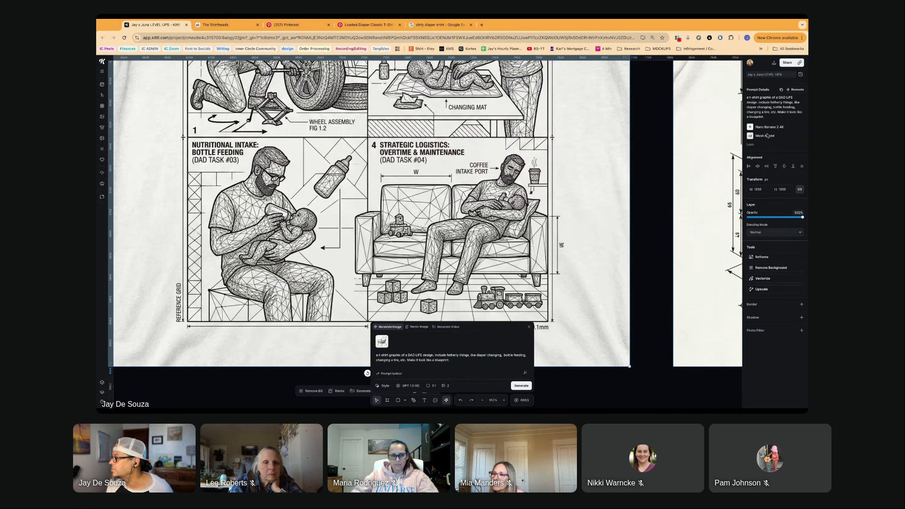
- Look up the Mesh Model style among the Artistic styles of the image generator
{"action": "left_click", "coordinate": [385, 386]}
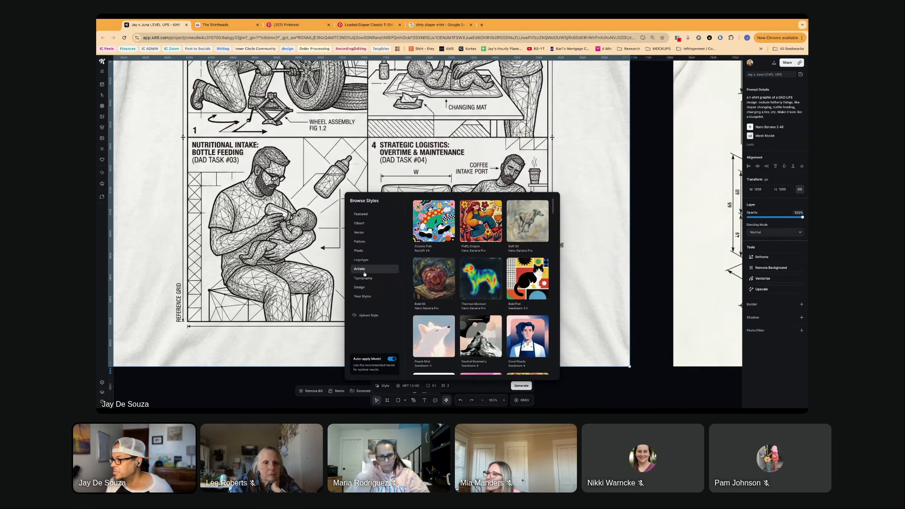
{"action": "scroll", "coordinate": [447, 287], "scroll_direction": "down", "scroll_amount": 1}
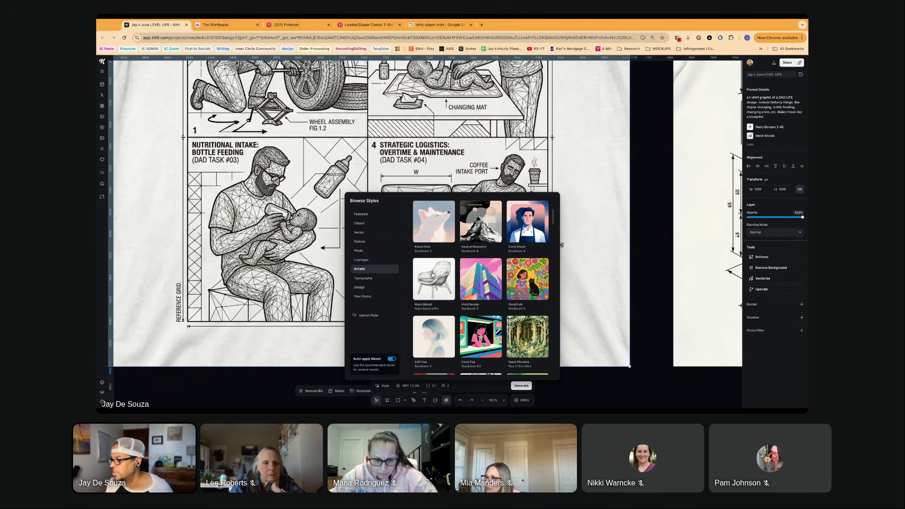
{"action": "left_click", "coordinate": [425, 283]}
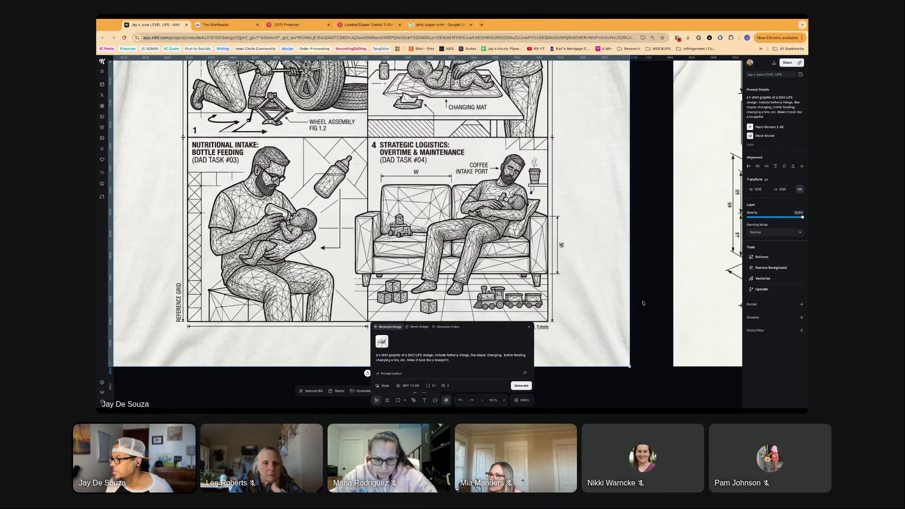
- Review the four-panel DAD LIFE design's task scenes again and compare them with the cream three-figure DAD LIFE blueprint
{"action": "scroll", "coordinate": [414, 276], "scroll_direction": "down", "scroll_amount": 1}
{"action": "scroll", "coordinate": [413, 275], "scroll_direction": "down", "scroll_amount": 1}
{"action": "scroll", "coordinate": [414, 276], "scroll_direction": "up", "scroll_amount": 4}
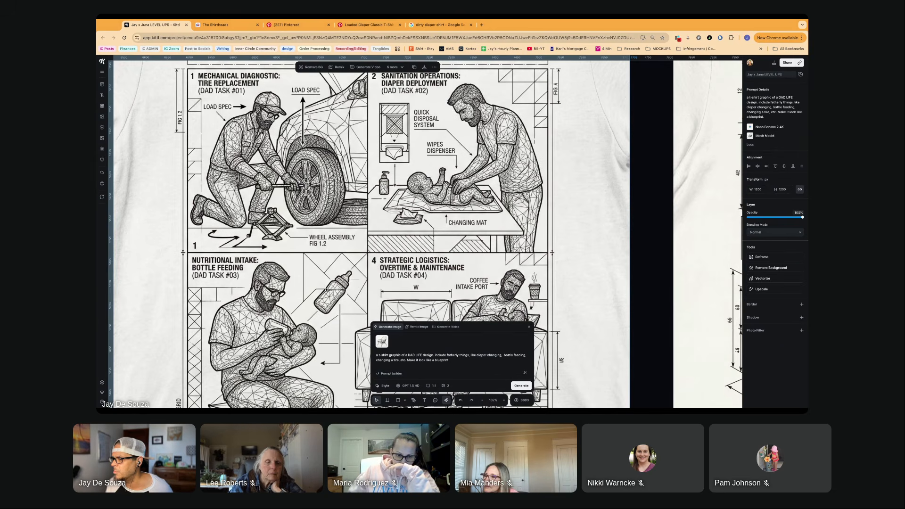
{"action": "scroll", "coordinate": [326, 289], "scroll_direction": "down", "scroll_amount": 1}
{"action": "scroll", "coordinate": [328, 267], "scroll_direction": "down", "scroll_amount": 5}
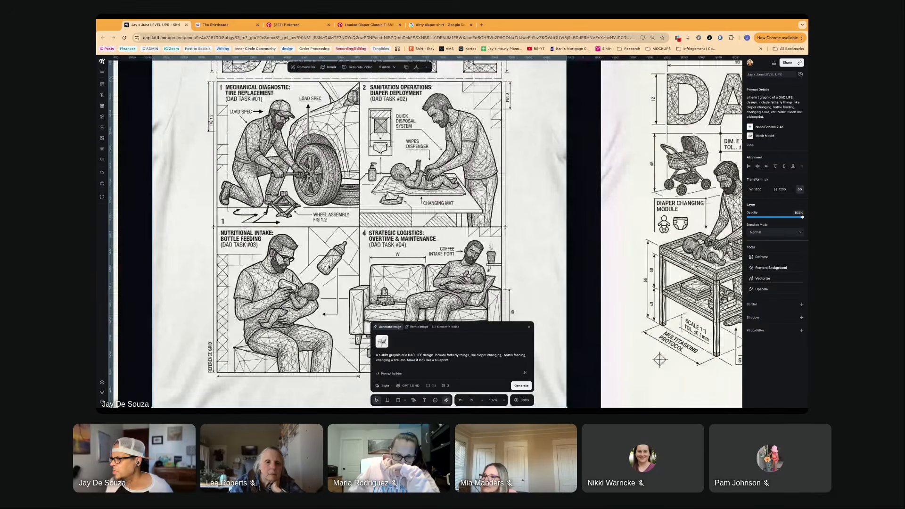
{"action": "scroll", "coordinate": [328, 267], "scroll_direction": "down", "scroll_amount": 2}
{"action": "scroll", "coordinate": [293, 293], "scroll_direction": "left", "scroll_amount": 5}
{"action": "scroll", "coordinate": [292, 293], "scroll_direction": "up", "scroll_amount": 3}
{"action": "scroll", "coordinate": [293, 293], "scroll_direction": "up", "scroll_amount": 3}
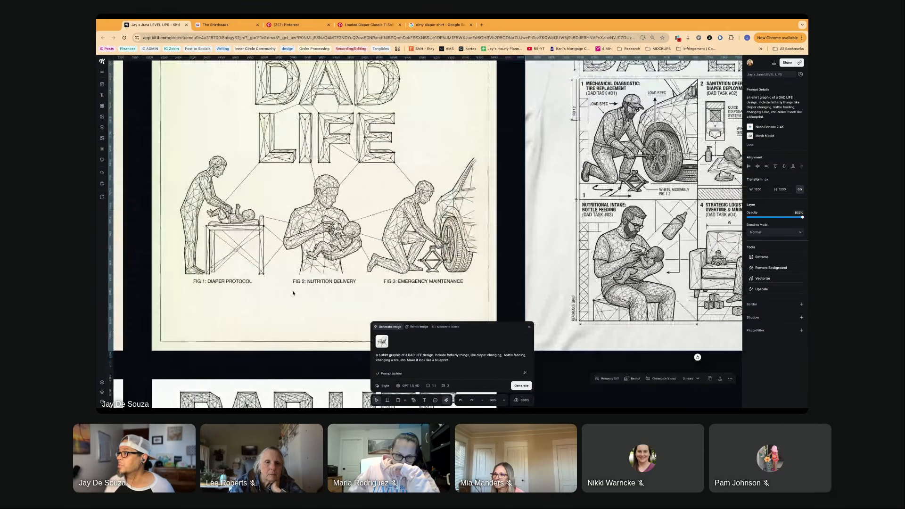
- Switch to the dirty diaper shirt browser page, open Etsy there, search for "dad life blueprint shirt" and look through the listings
{"action": "left_click", "coordinate": [430, 23]}
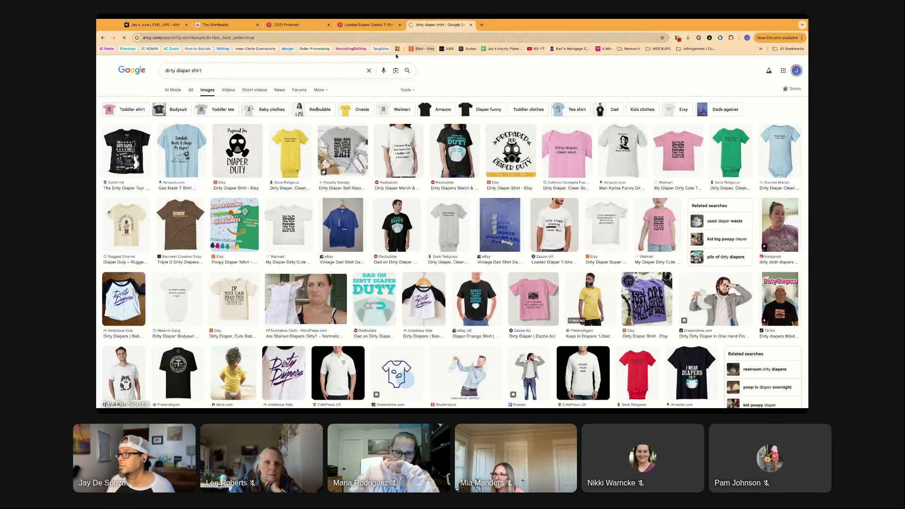
{"action": "left_click", "coordinate": [347, 66]}
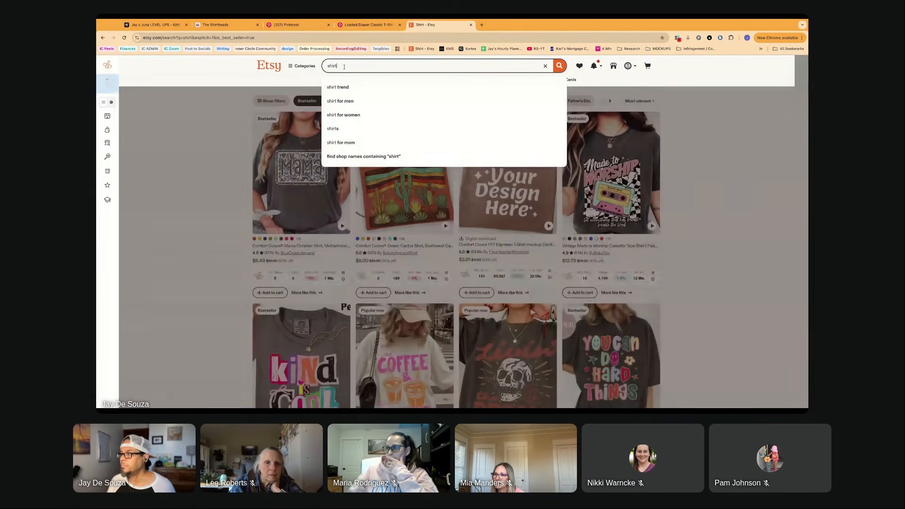
{"action": "left_click", "coordinate": [329, 66]}
{"action": "type", "text": "dad li"}
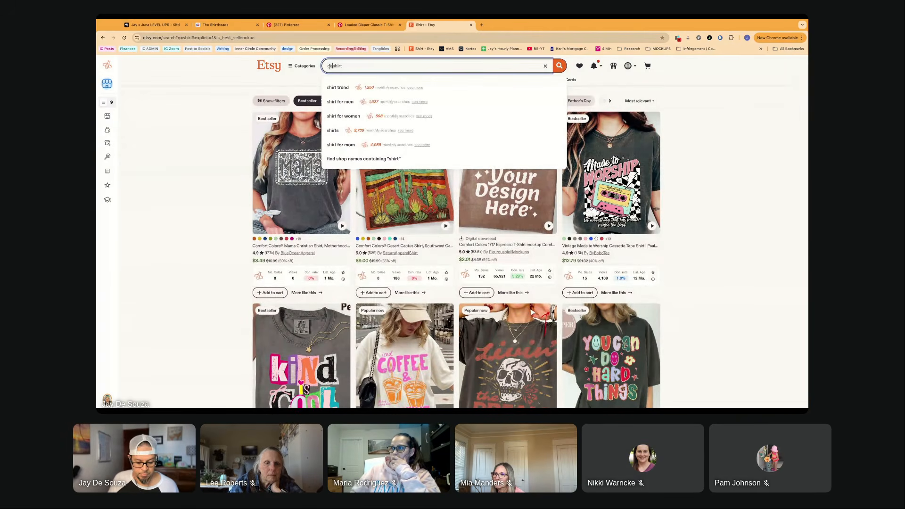
{"action": "type", "text": "fe blueprint"}
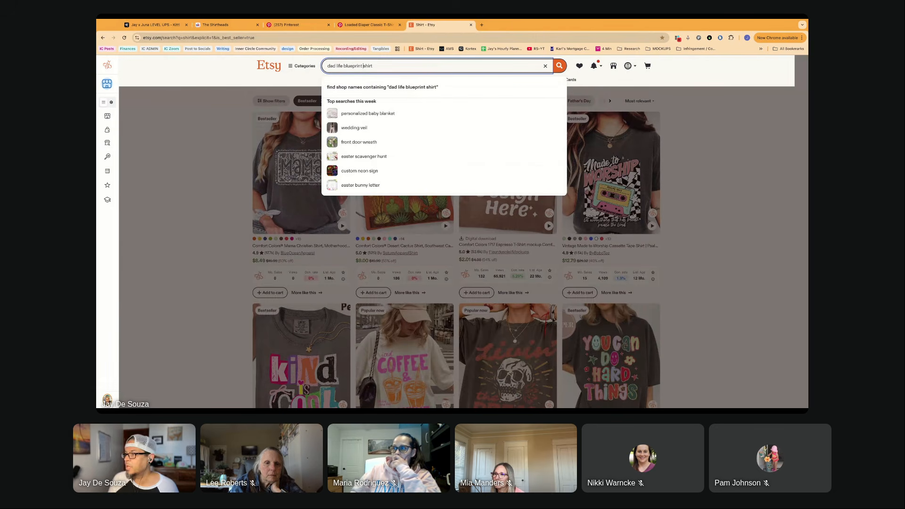
{"action": "key", "text": "Return"}
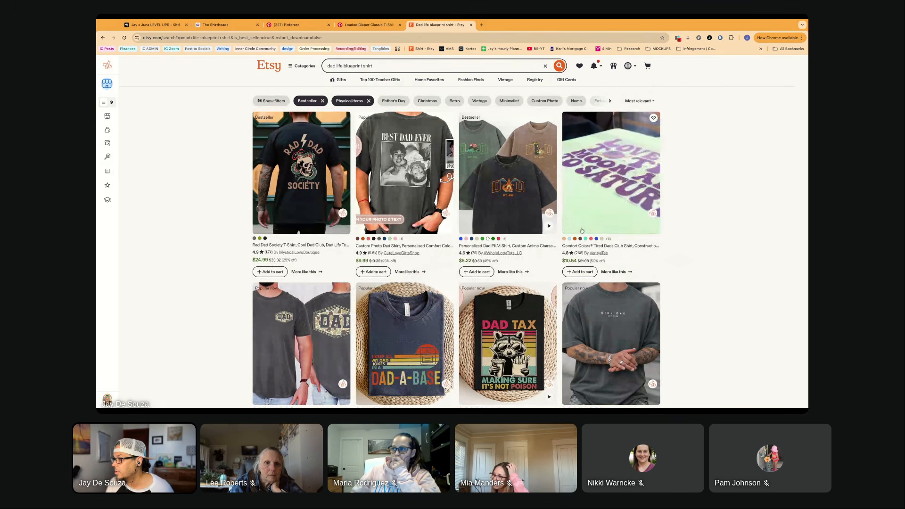
{"action": "scroll", "coordinate": [511, 221], "scroll_direction": "down", "scroll_amount": 2}
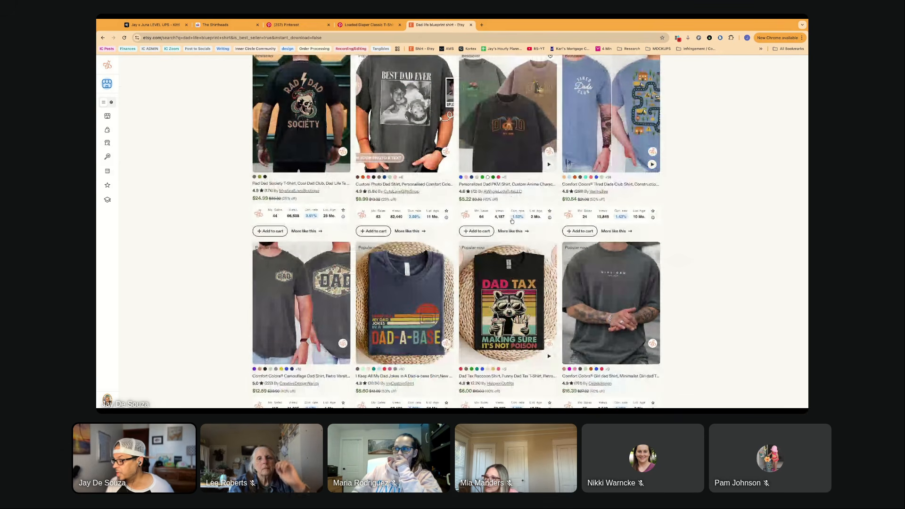
- Browse the filtered Etsy results for "dad life blueprint shirt" through the last listings, looking for blueprint-style dad shirts
{"action": "scroll", "coordinate": [512, 221], "scroll_direction": "down", "scroll_amount": 3}
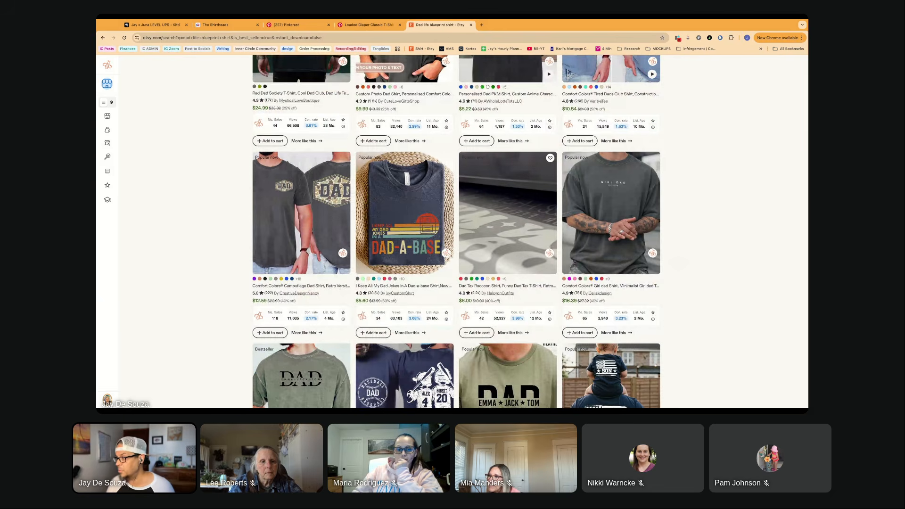
{"action": "scroll", "coordinate": [518, 242], "scroll_direction": "down", "scroll_amount": 4}
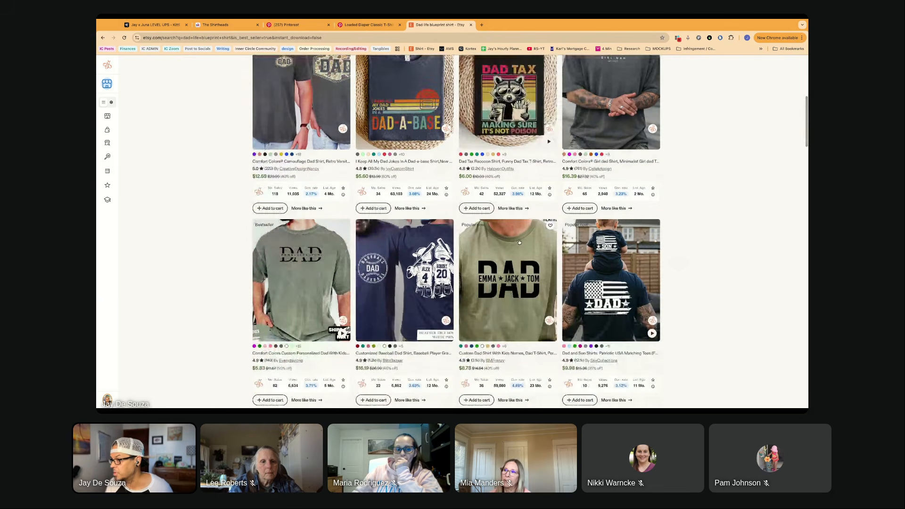
{"action": "scroll", "coordinate": [519, 242], "scroll_direction": "down", "scroll_amount": 3}
{"action": "scroll", "coordinate": [518, 242], "scroll_direction": "up", "scroll_amount": 10}
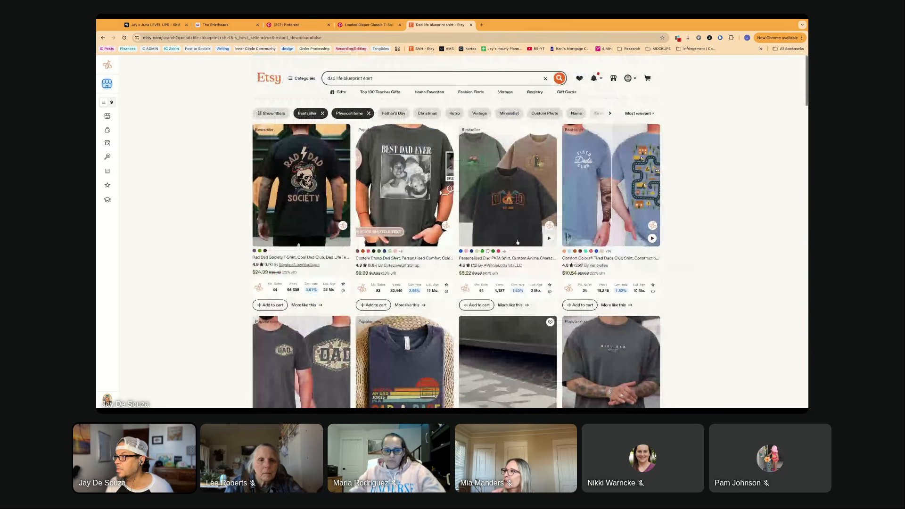
{"action": "scroll", "coordinate": [518, 242], "scroll_direction": "down", "scroll_amount": 2}
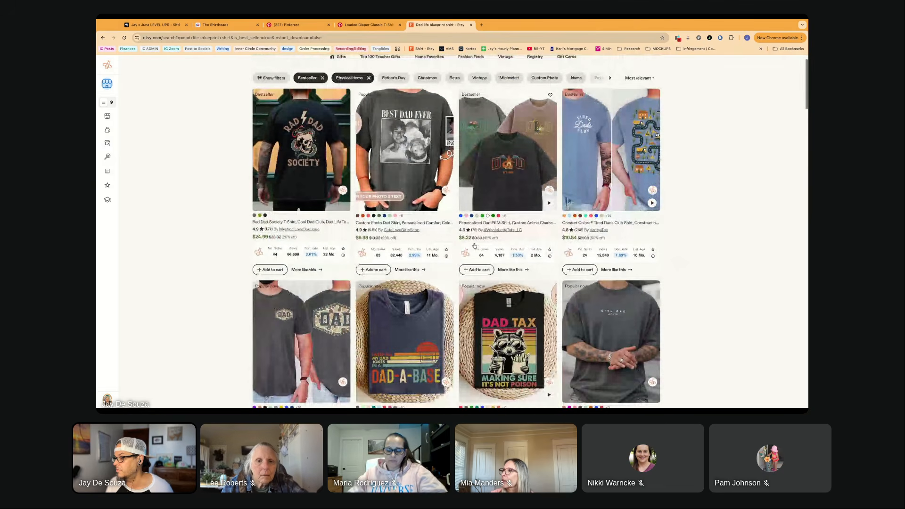
{"action": "scroll", "coordinate": [474, 245], "scroll_direction": "down", "scroll_amount": 5}
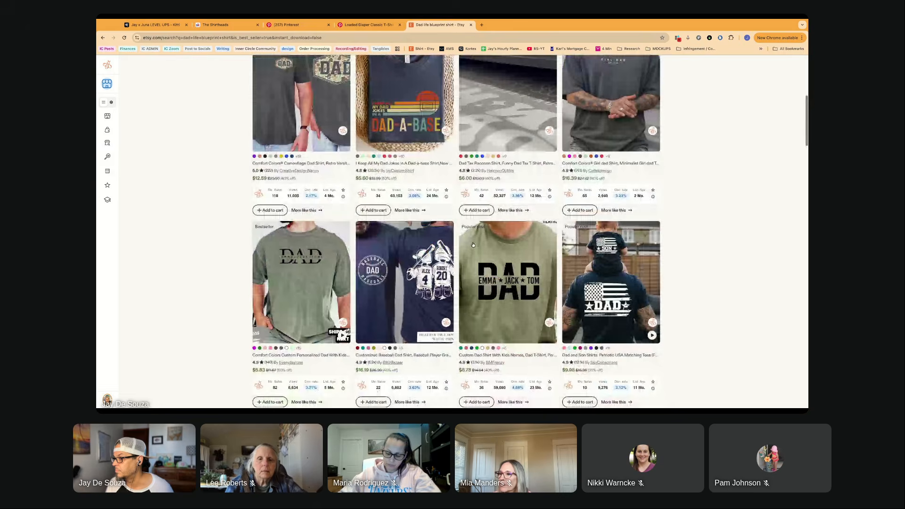
{"action": "scroll", "coordinate": [472, 244], "scroll_direction": "down", "scroll_amount": 6}
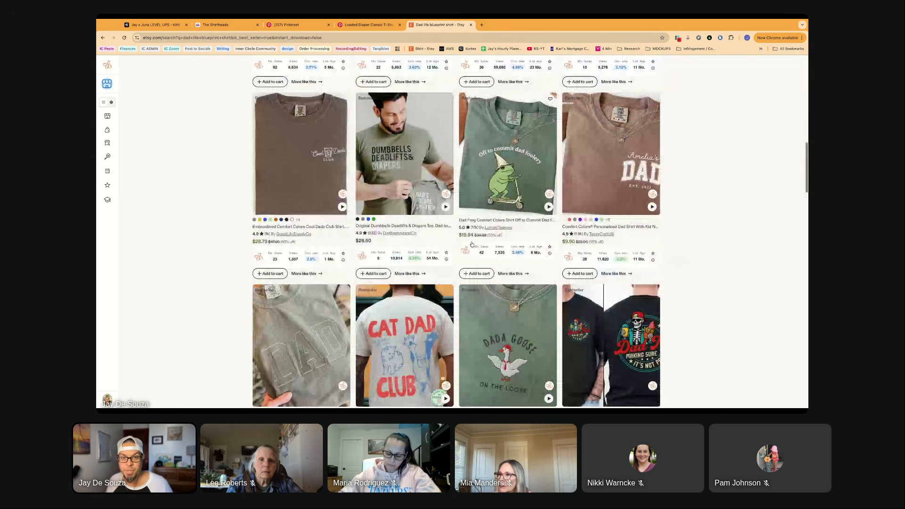
{"action": "scroll", "coordinate": [472, 244], "scroll_direction": "down", "scroll_amount": 5}
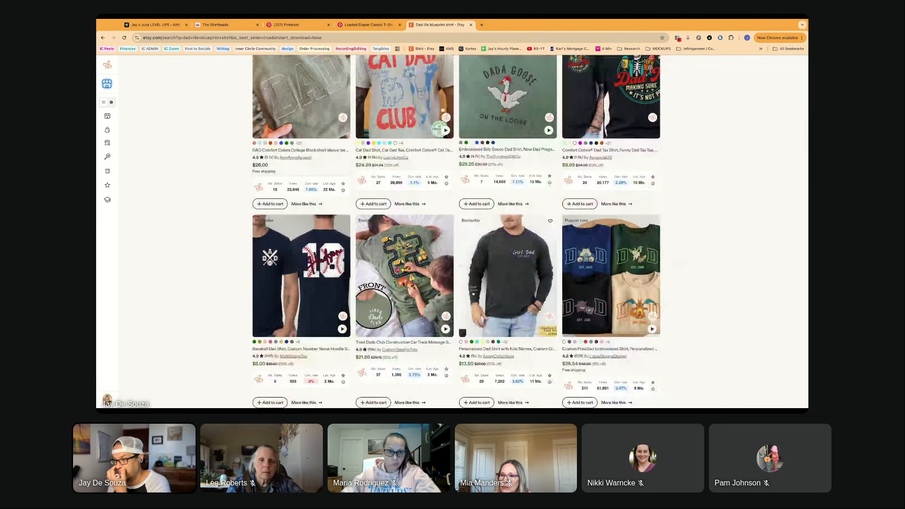
{"action": "scroll", "coordinate": [471, 235], "scroll_direction": "down", "scroll_amount": 3}
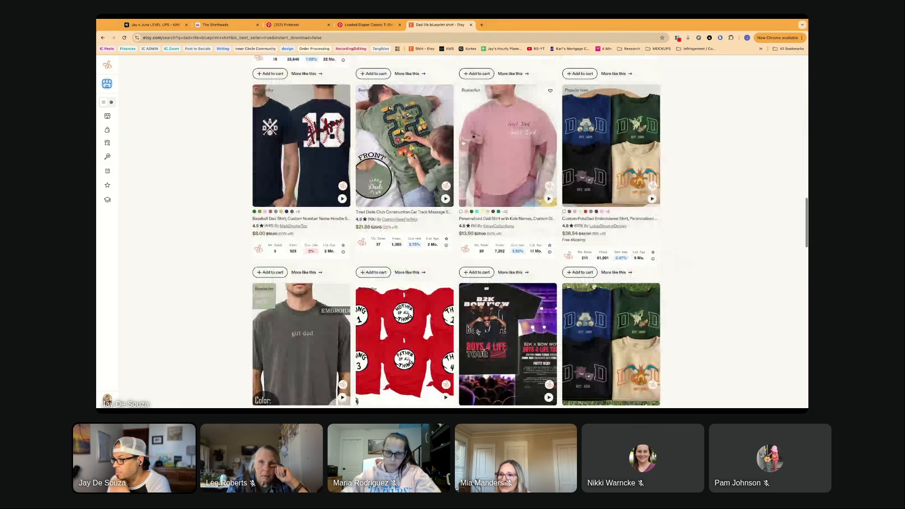
{"action": "scroll", "coordinate": [471, 236], "scroll_direction": "down", "scroll_amount": 6}
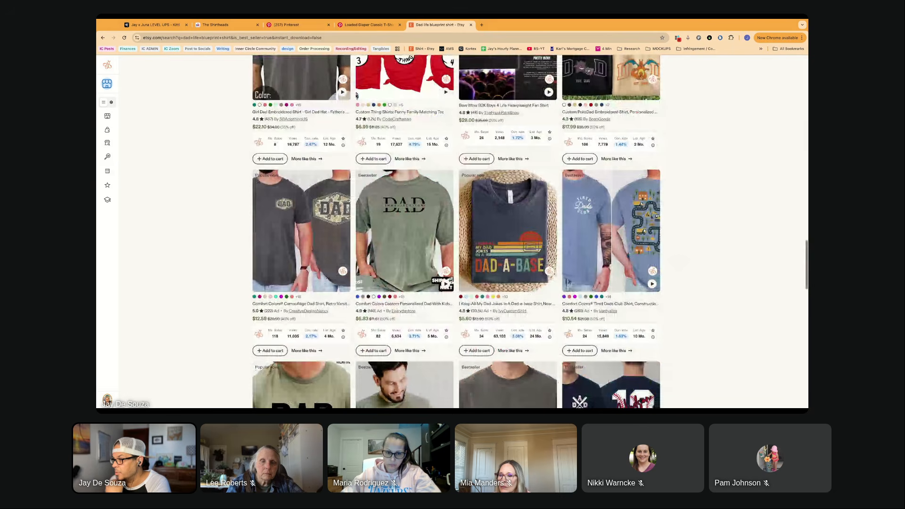
{"action": "scroll", "coordinate": [334, 193], "scroll_direction": "down", "scroll_amount": 1}
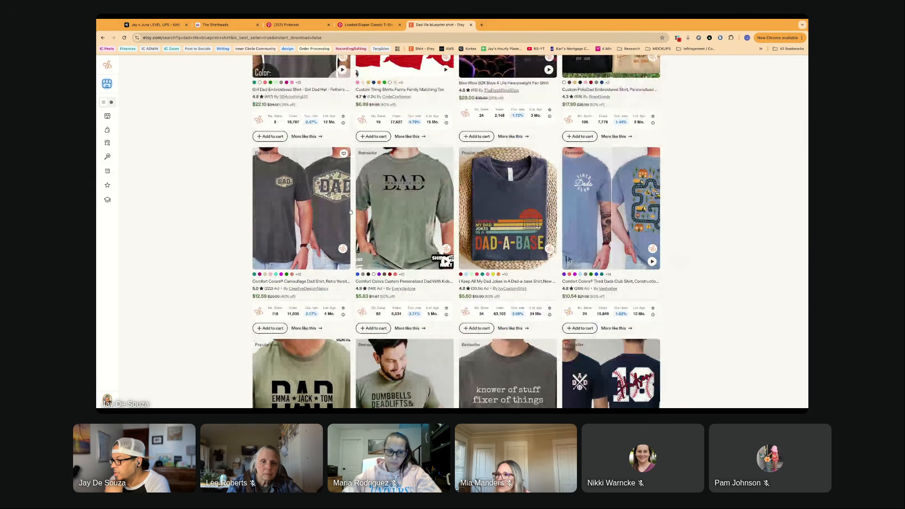
{"action": "scroll", "coordinate": [350, 212], "scroll_direction": "down", "scroll_amount": 3}
{"action": "scroll", "coordinate": [350, 212], "scroll_direction": "down", "scroll_amount": 1}
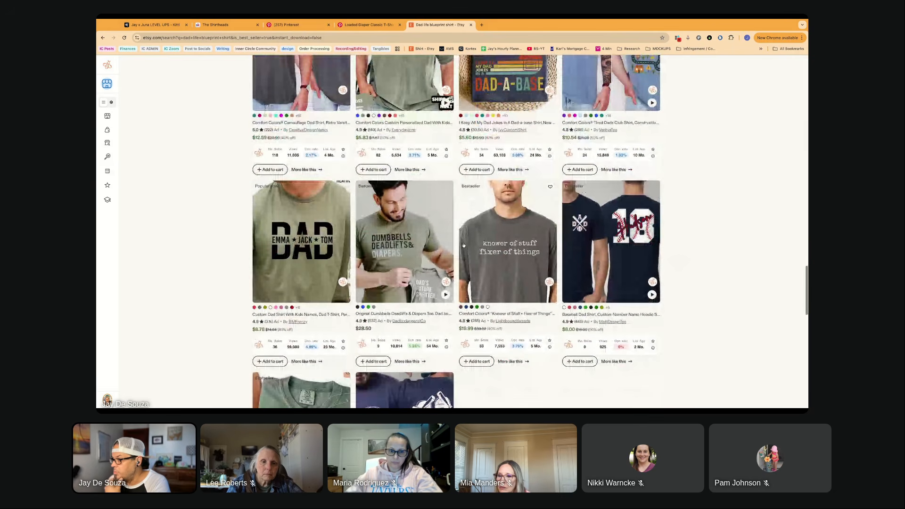
{"action": "scroll", "coordinate": [463, 245], "scroll_direction": "down", "scroll_amount": 3}
{"action": "scroll", "coordinate": [395, 335], "scroll_direction": "down", "scroll_amount": 4}
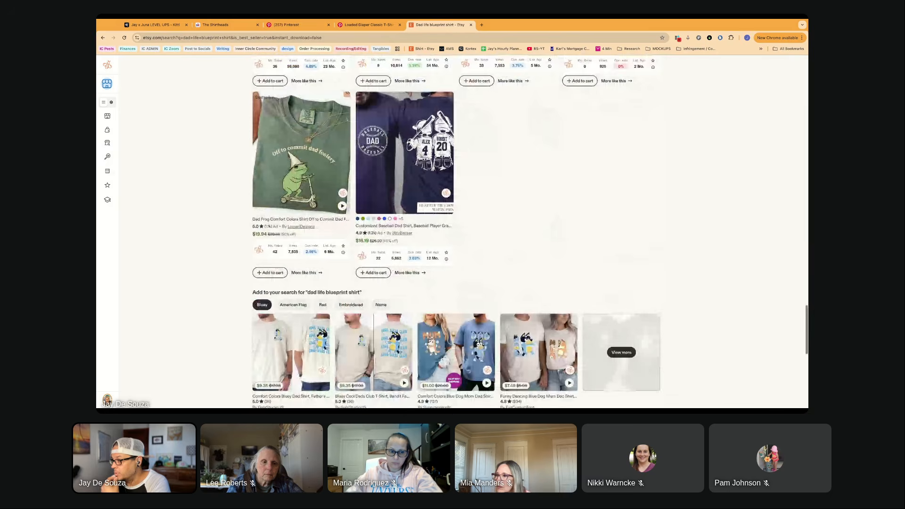
{"action": "scroll", "coordinate": [395, 335], "scroll_direction": "down", "scroll_amount": 2}
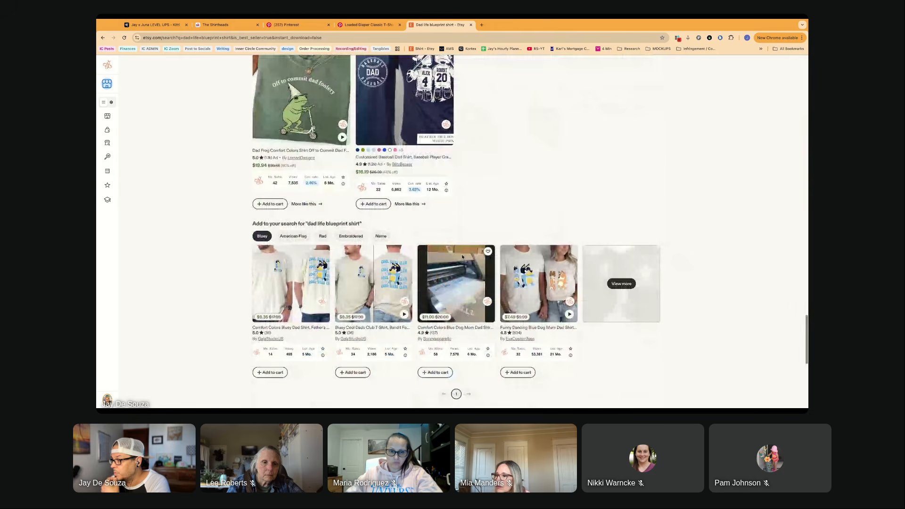
{"action": "scroll", "coordinate": [461, 257], "scroll_direction": "down", "scroll_amount": 2}
{"action": "scroll", "coordinate": [463, 264], "scroll_direction": "down", "scroll_amount": 1}
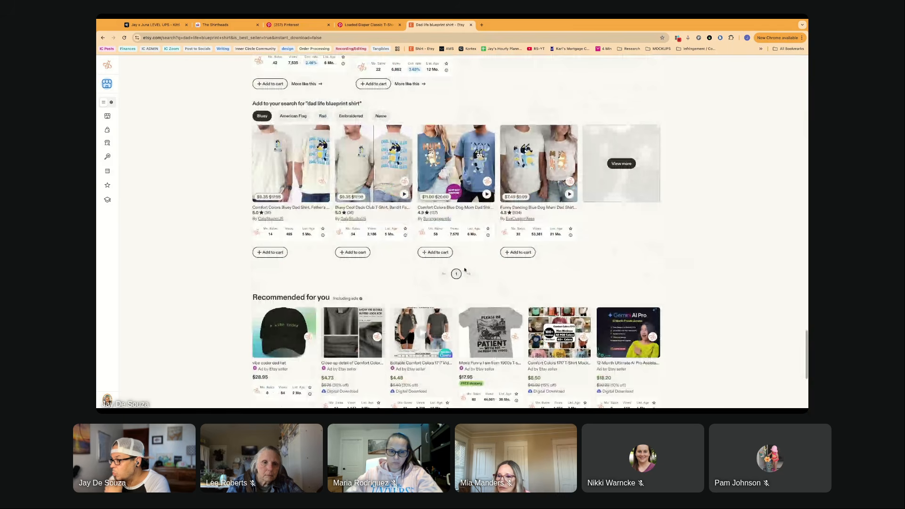
{"action": "scroll", "coordinate": [465, 274], "scroll_direction": "up", "scroll_amount": 10}
{"action": "scroll", "coordinate": [459, 273], "scroll_direction": "up", "scroll_amount": 5}
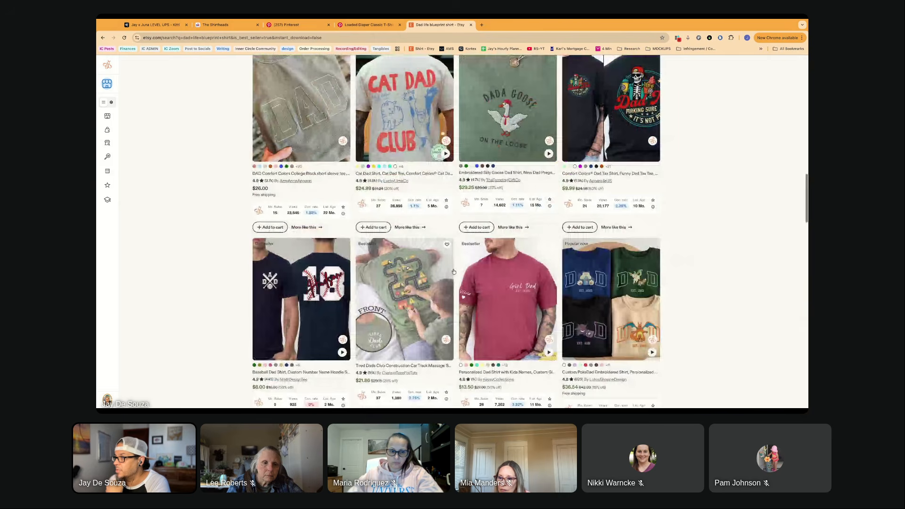
{"action": "scroll", "coordinate": [453, 272], "scroll_direction": "up", "scroll_amount": 6}
{"action": "scroll", "coordinate": [453, 270], "scroll_direction": "up", "scroll_amount": 1}
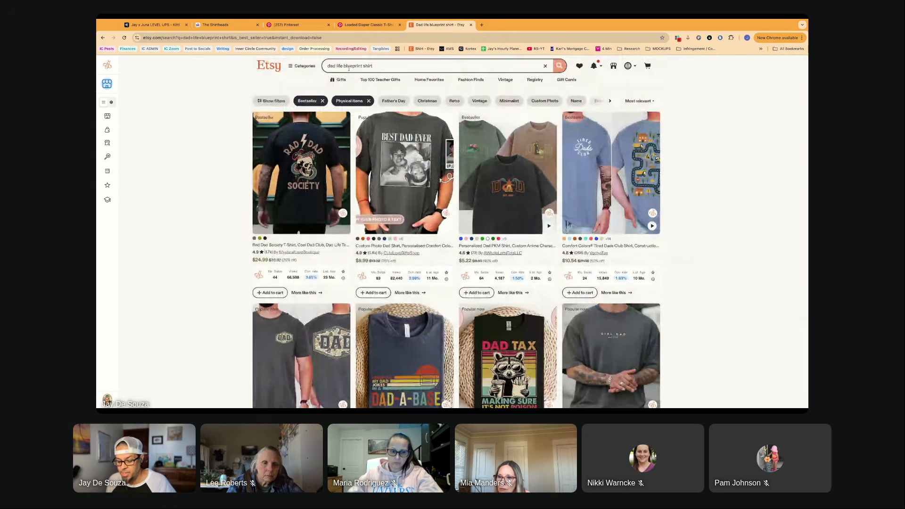
- Search Etsy for "dad blueprint shirt" and remove the Bestseller and Physical items filters
{"action": "left_click", "coordinate": [394, 66]}
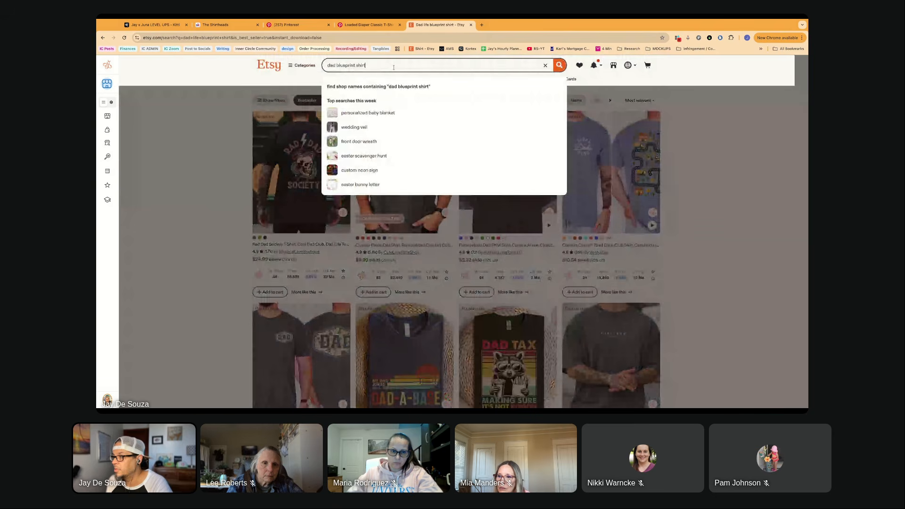
{"action": "key", "text": "Return"}
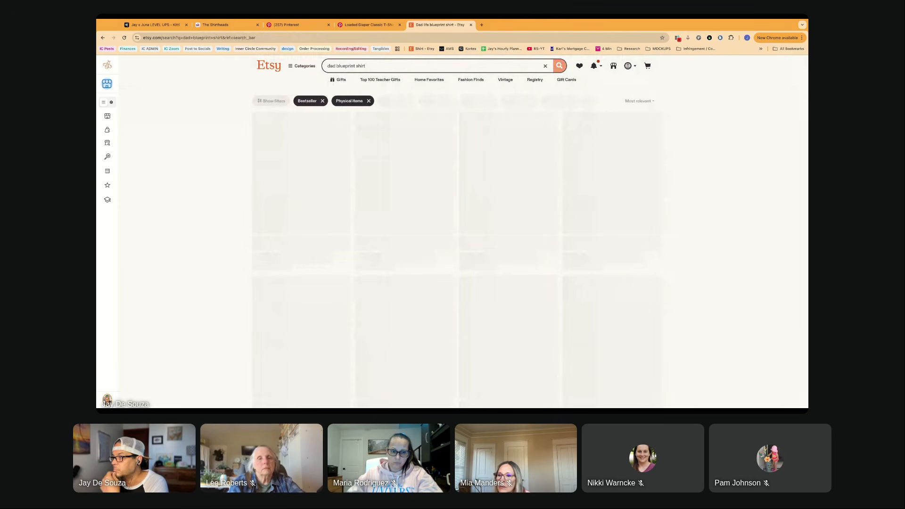
{"action": "left_click", "coordinate": [330, 101]}
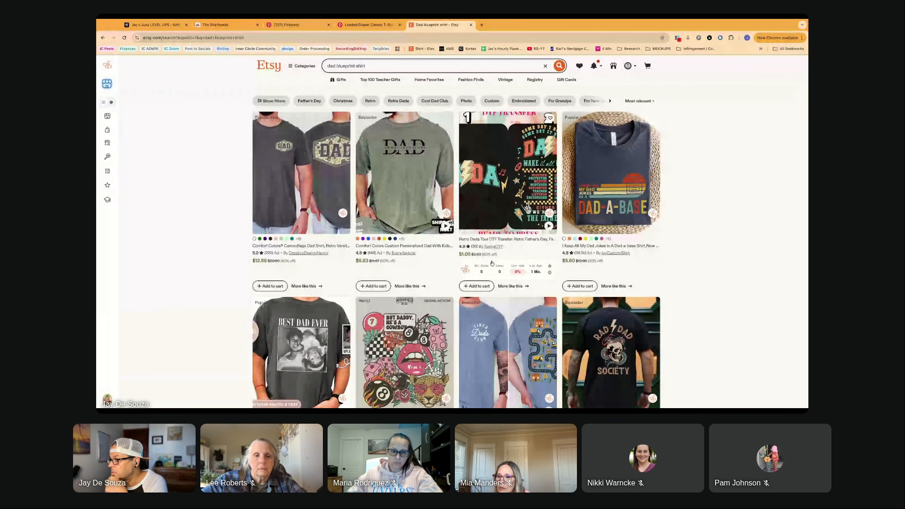
- Look through the "dad blueprint shirt" listings and open the white personalized blueprint DAD shirt with blue lettering in a separate page
{"action": "scroll", "coordinate": [491, 262], "scroll_direction": "down", "scroll_amount": 4}
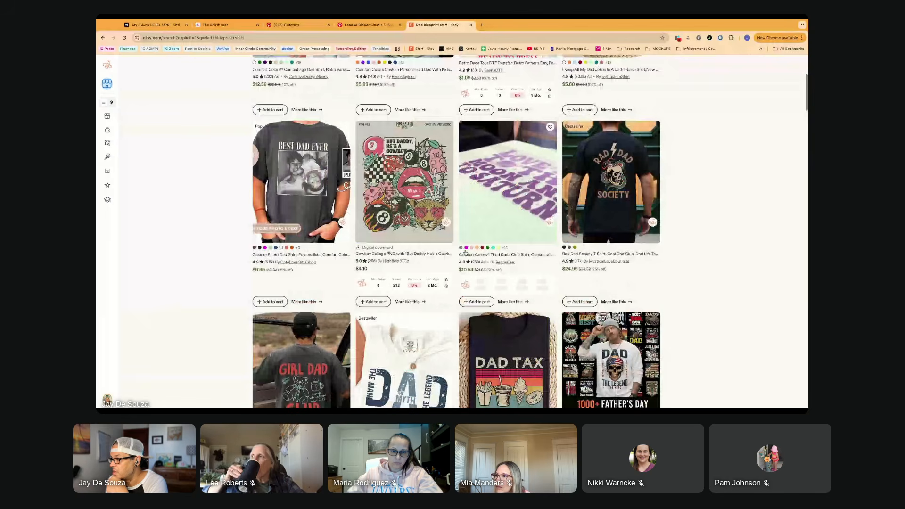
{"action": "scroll", "coordinate": [464, 252], "scroll_direction": "down", "scroll_amount": 3}
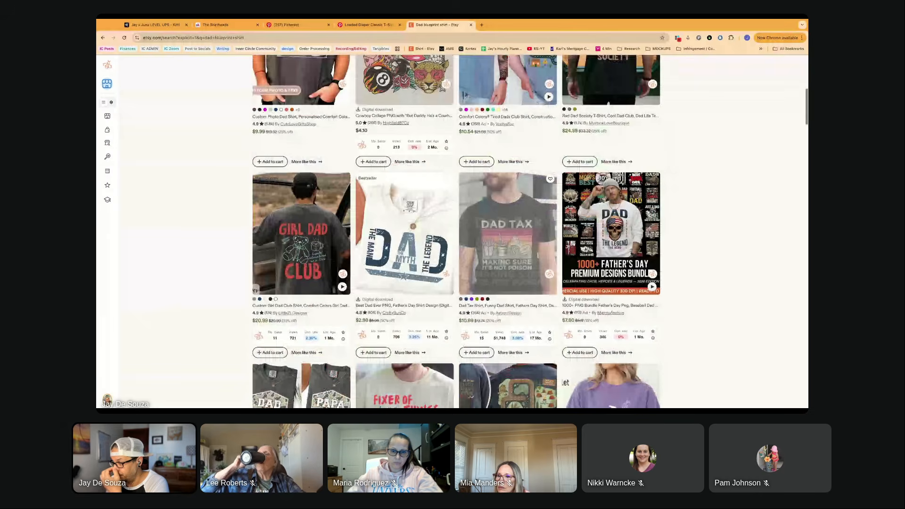
{"action": "scroll", "coordinate": [664, 250], "scroll_direction": "down", "scroll_amount": 2}
{"action": "scroll", "coordinate": [664, 250], "scroll_direction": "down", "scroll_amount": 5}
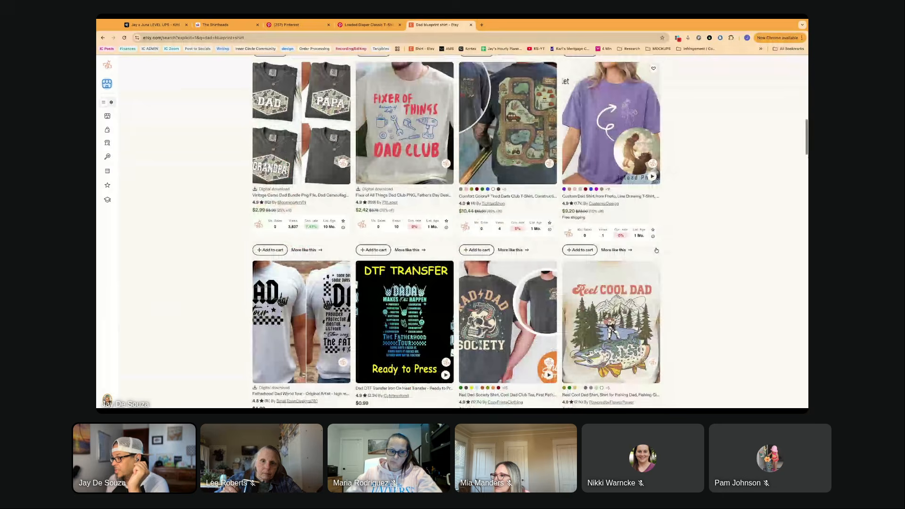
{"action": "scroll", "coordinate": [655, 250], "scroll_direction": "down", "scroll_amount": 3}
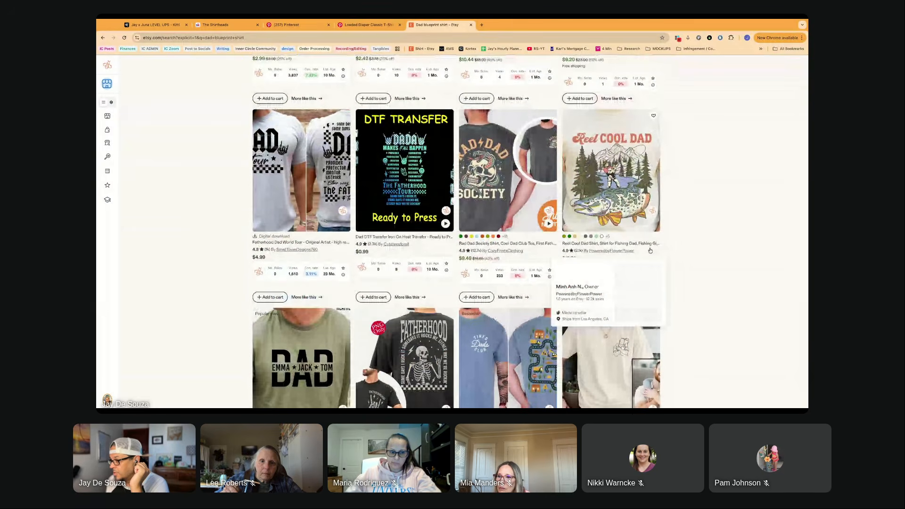
{"action": "scroll", "coordinate": [650, 250], "scroll_direction": "down", "scroll_amount": 4}
{"action": "scroll", "coordinate": [650, 250], "scroll_direction": "down", "scroll_amount": 4}
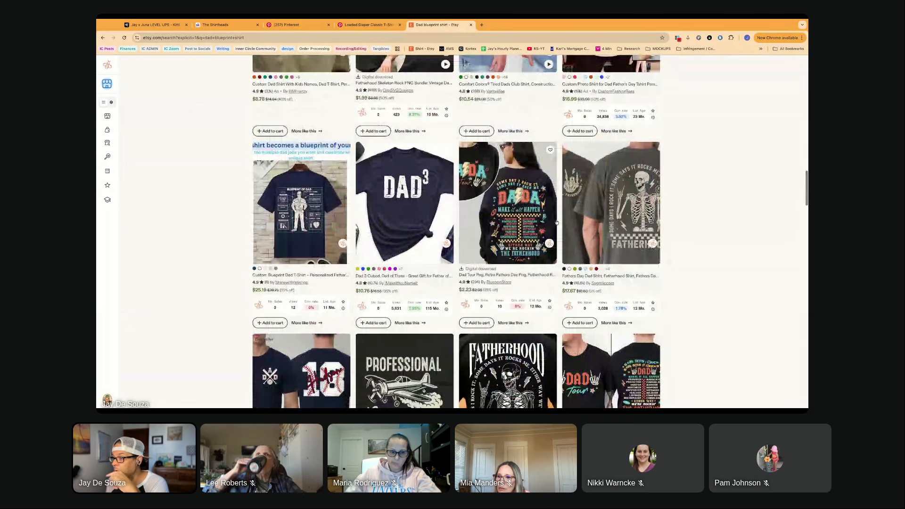
{"action": "scroll", "coordinate": [555, 222], "scroll_direction": "down", "scroll_amount": 6}
{"action": "scroll", "coordinate": [555, 221], "scroll_direction": "down", "scroll_amount": 1}
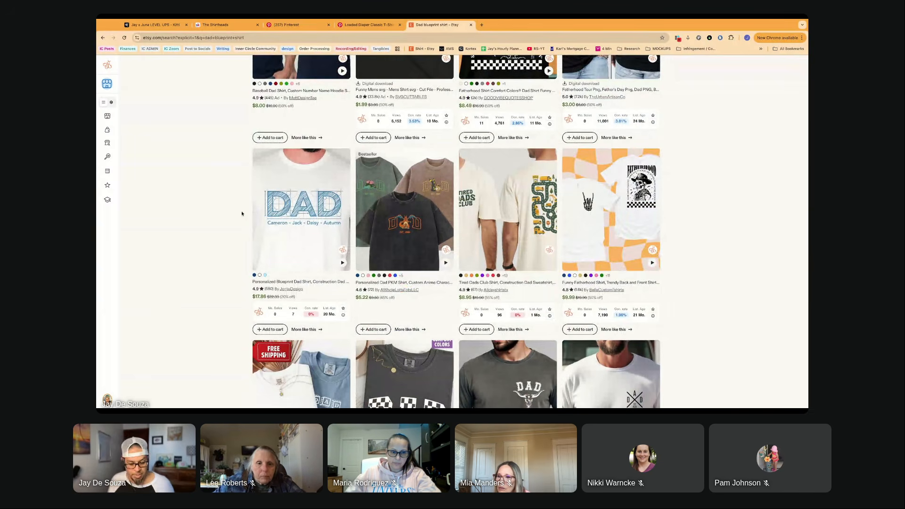
{"action": "left_click", "coordinate": [276, 213], "text": "super"}
- Examine the remaining unfiltered dad shirt listings for other blueprint-style graphics, including the airplane blueprint shirt
{"action": "scroll", "coordinate": [179, 240], "scroll_direction": "down", "scroll_amount": 2}
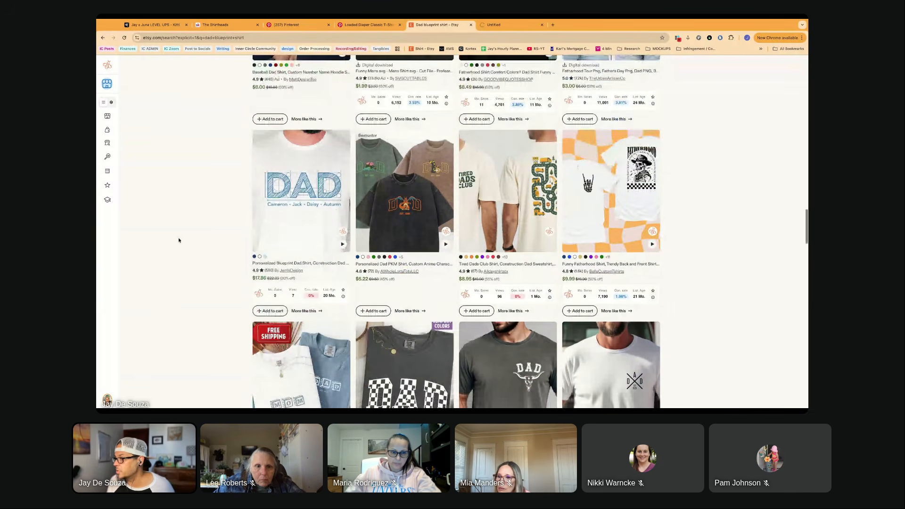
{"action": "scroll", "coordinate": [179, 240], "scroll_direction": "down", "scroll_amount": 3}
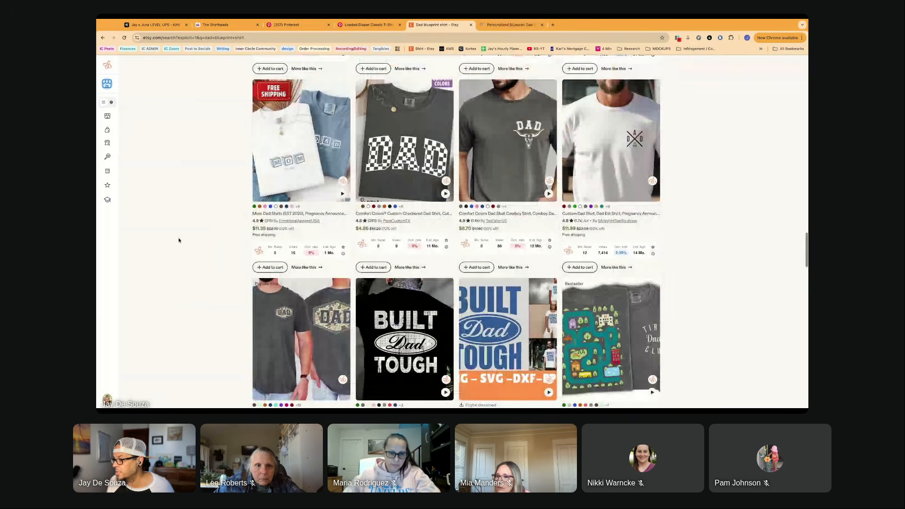
{"action": "scroll", "coordinate": [179, 240], "scroll_direction": "down", "scroll_amount": 7}
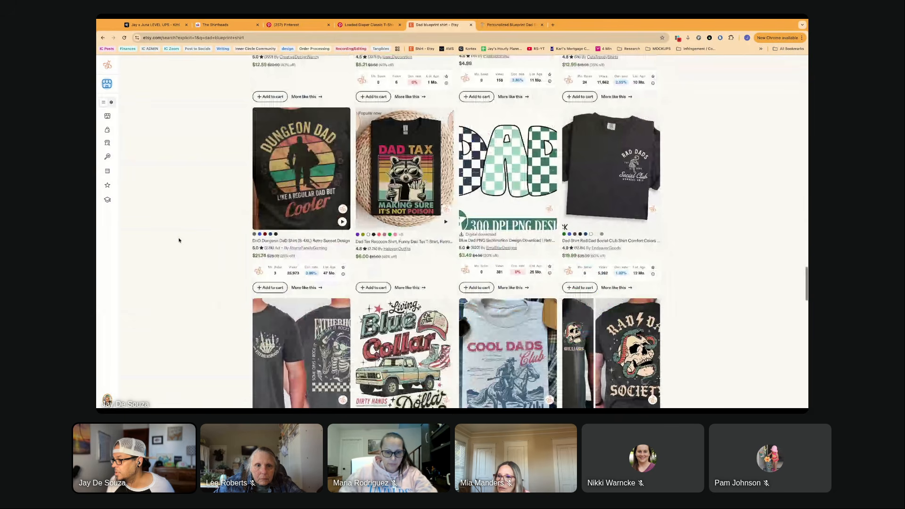
{"action": "scroll", "coordinate": [178, 240], "scroll_direction": "down", "scroll_amount": 2}
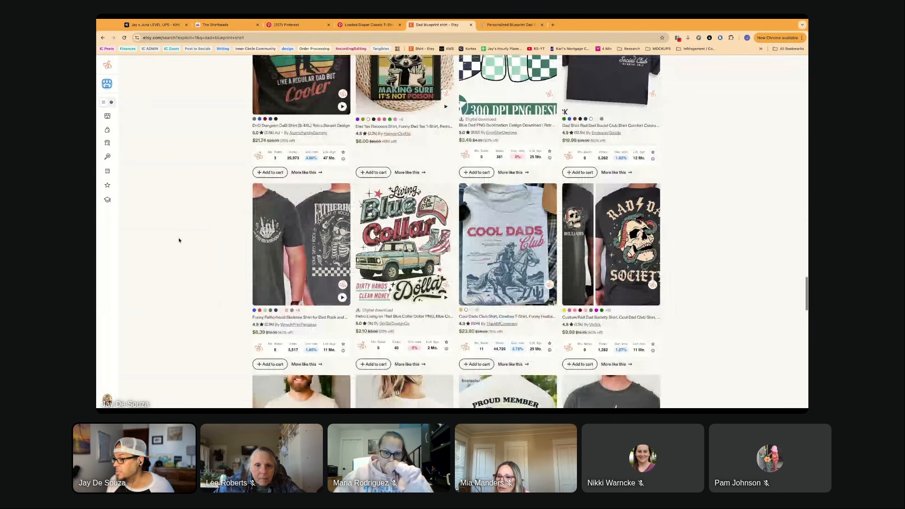
{"action": "scroll", "coordinate": [178, 240], "scroll_direction": "down", "scroll_amount": 4}
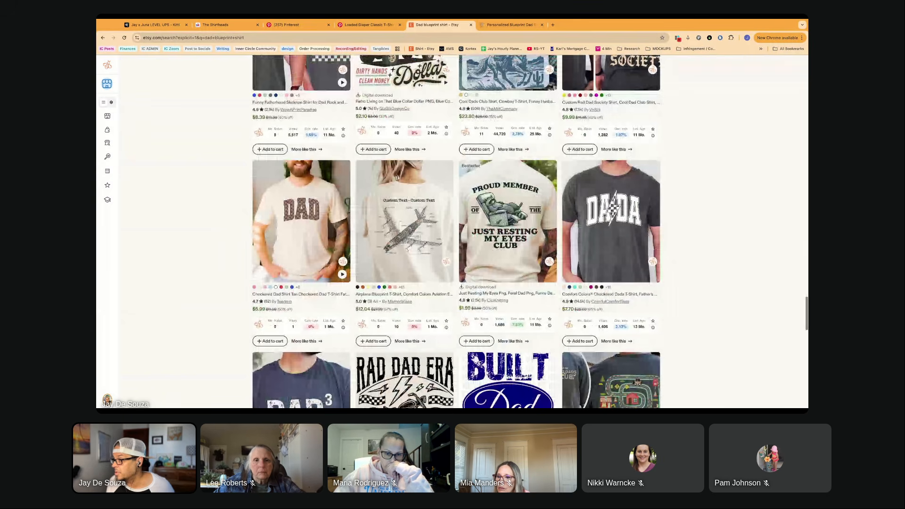
{"action": "scroll", "coordinate": [179, 240], "scroll_direction": "down", "scroll_amount": 1}
{"action": "scroll", "coordinate": [396, 193], "scroll_direction": "down", "scroll_amount": 1}
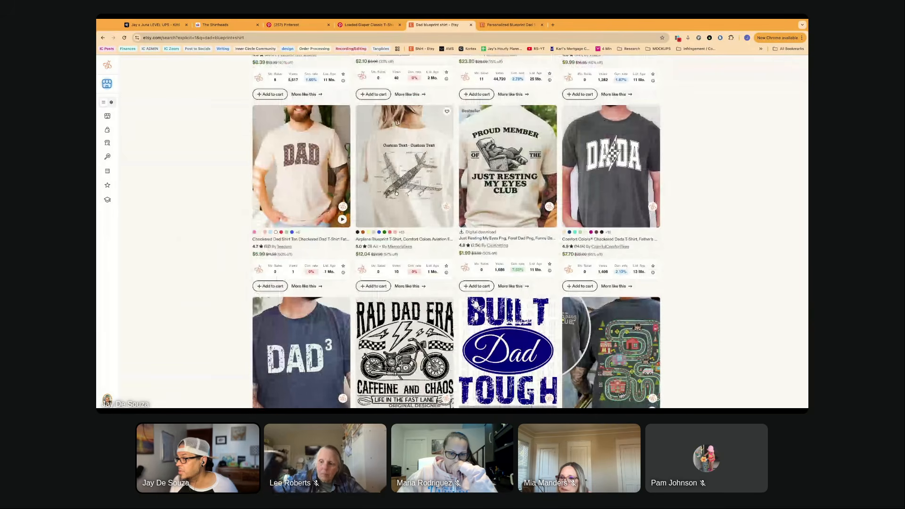
{"action": "scroll", "coordinate": [391, 194], "scroll_direction": "up", "scroll_amount": 1}
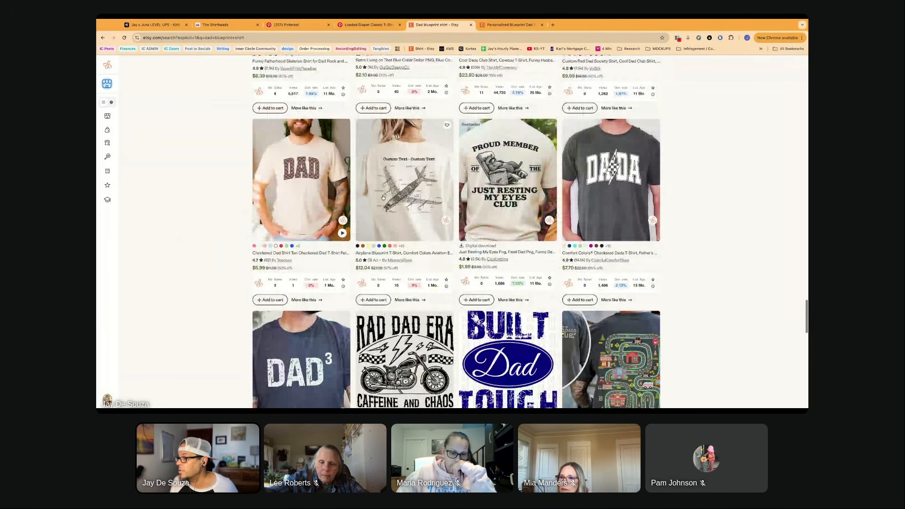
- View the personalized blueprint DAD shirt's main photo enlarged and switch back to the DAD LIFE project in Kittl
{"action": "key", "text": "ctrl+Tab"}
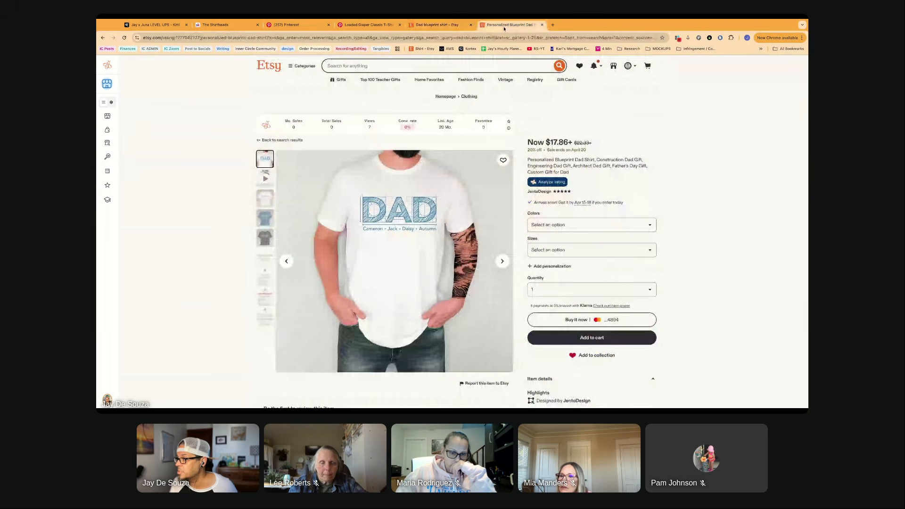
{"action": "left_click", "coordinate": [395, 243]}
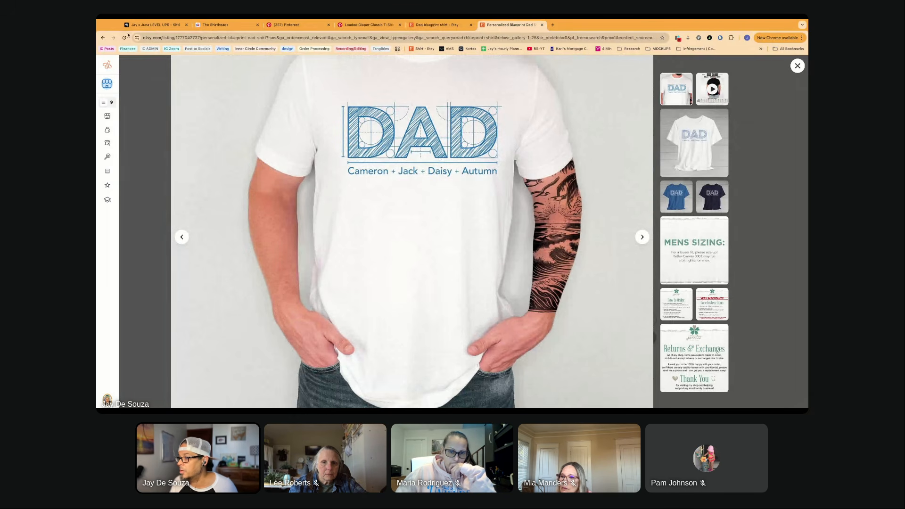
{"action": "left_click", "coordinate": [147, 25]}
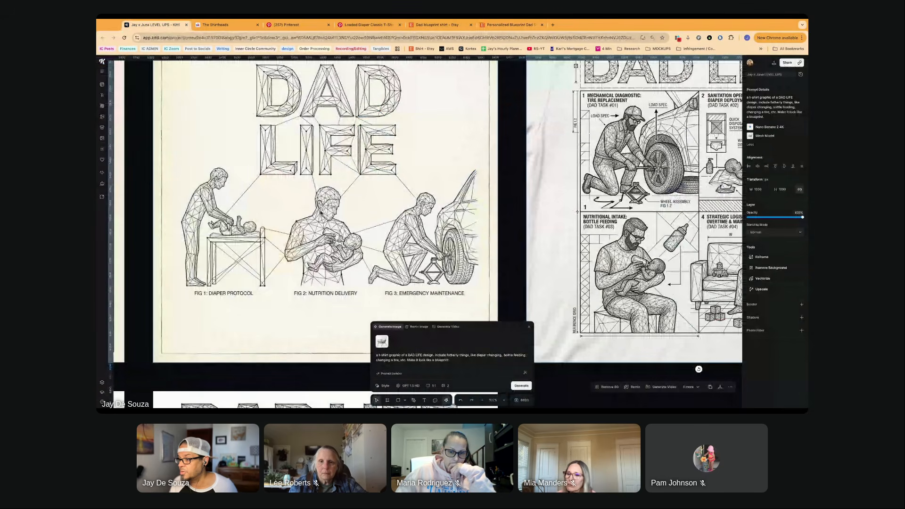
- Examine the cream DAD LIFE design with three FIG scenes, the four-panel version and the mesh-hub version with the Diaper Change Unit
{"action": "scroll", "coordinate": [188, 234], "scroll_direction": "down", "scroll_amount": 1}
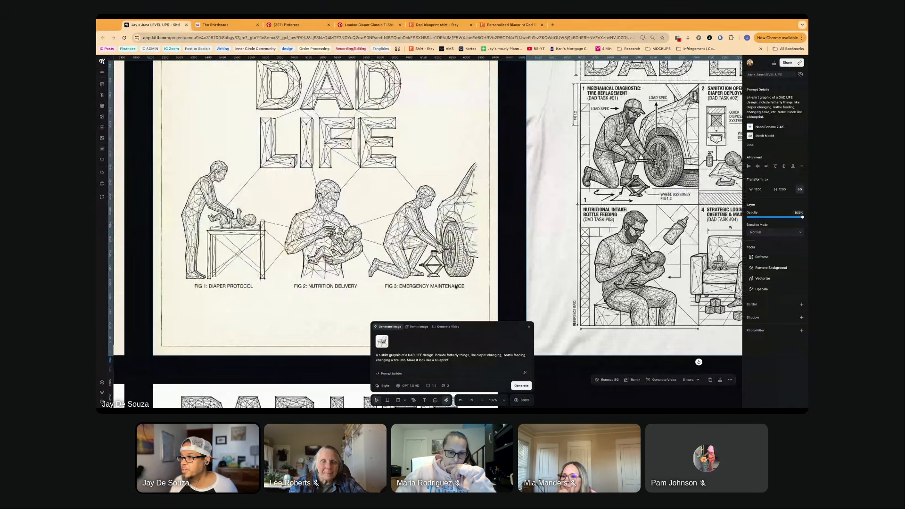
{"action": "scroll", "coordinate": [358, 251], "scroll_direction": "up", "scroll_amount": 1}
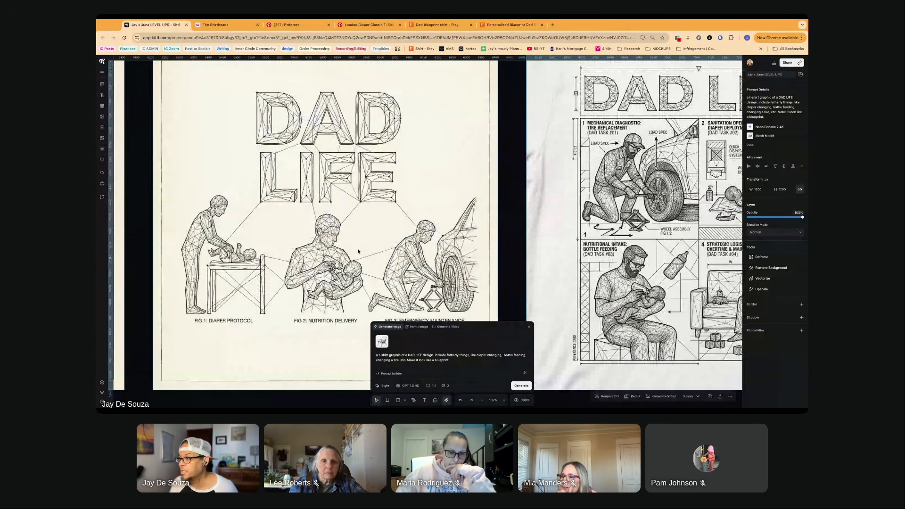
{"action": "scroll", "coordinate": [358, 251], "scroll_direction": "down", "scroll_amount": 2}
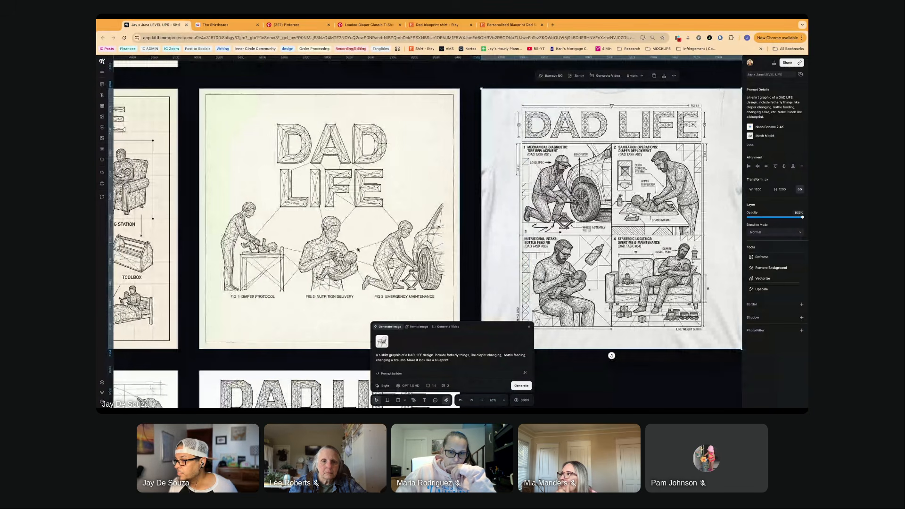
{"action": "scroll", "coordinate": [358, 250], "scroll_direction": "down", "scroll_amount": 1}
{"action": "scroll", "coordinate": [357, 250], "scroll_direction": "left", "scroll_amount": 1}
{"action": "scroll", "coordinate": [358, 250], "scroll_direction": "left", "scroll_amount": 5}
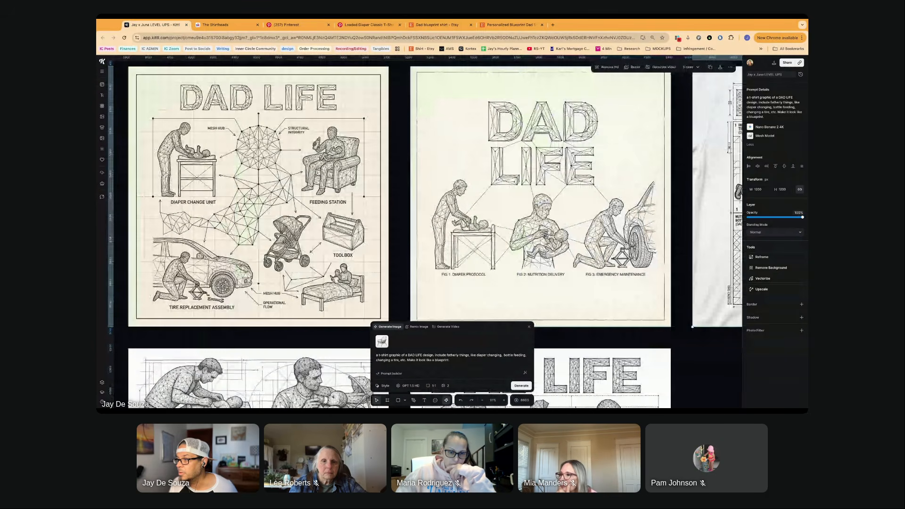
{"action": "scroll", "coordinate": [299, 150], "scroll_direction": "left", "scroll_amount": 1}
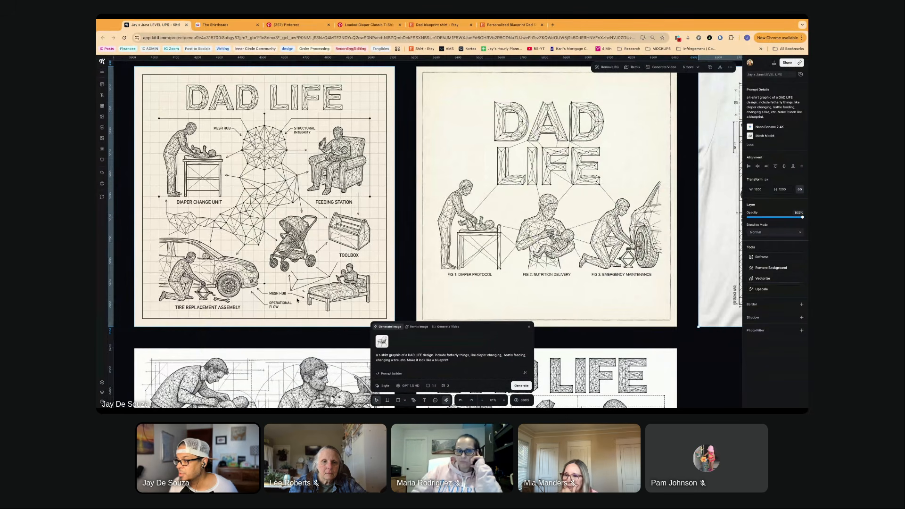
{"action": "scroll", "coordinate": [297, 300], "scroll_direction": "up", "scroll_amount": 3}
{"action": "scroll", "coordinate": [276, 305], "scroll_direction": "up", "scroll_amount": 3}
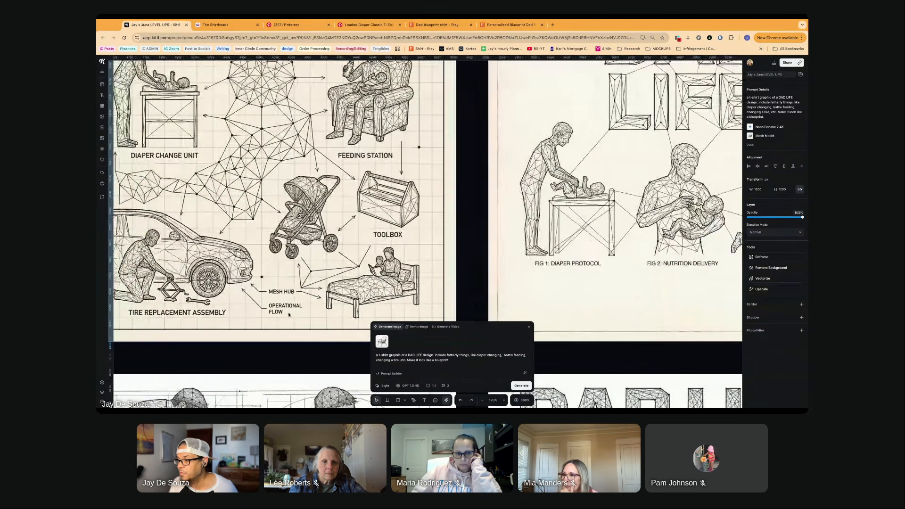
{"action": "scroll", "coordinate": [243, 223], "scroll_direction": "up", "scroll_amount": 2}
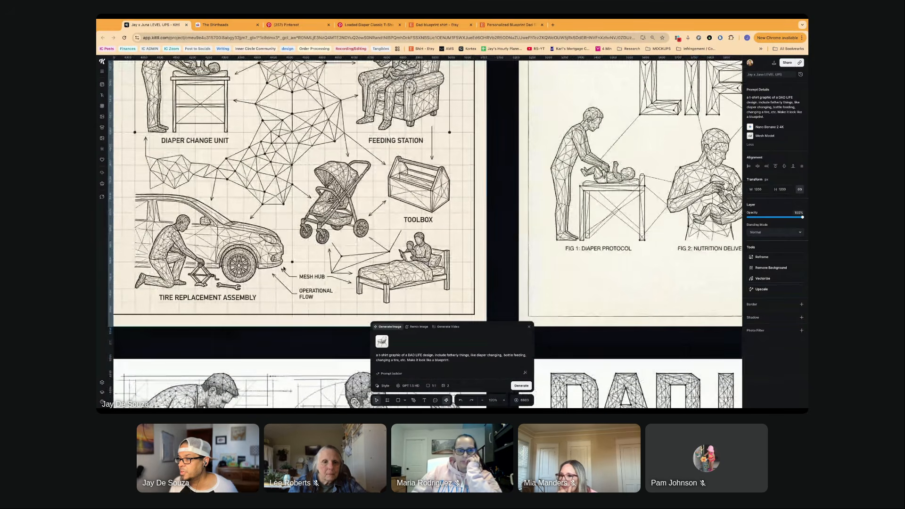
- Delete the mesh-hub DAD LIFE image with the Diaper Change Unit and the other DAD LIFE image above it
{"action": "scroll", "coordinate": [242, 223], "scroll_direction": "down", "scroll_amount": 8}
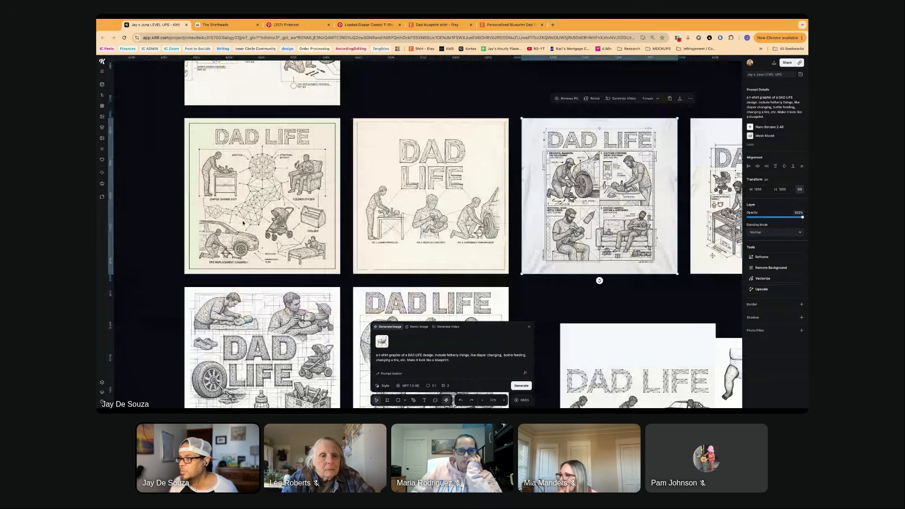
{"action": "key", "text": "Delete"}
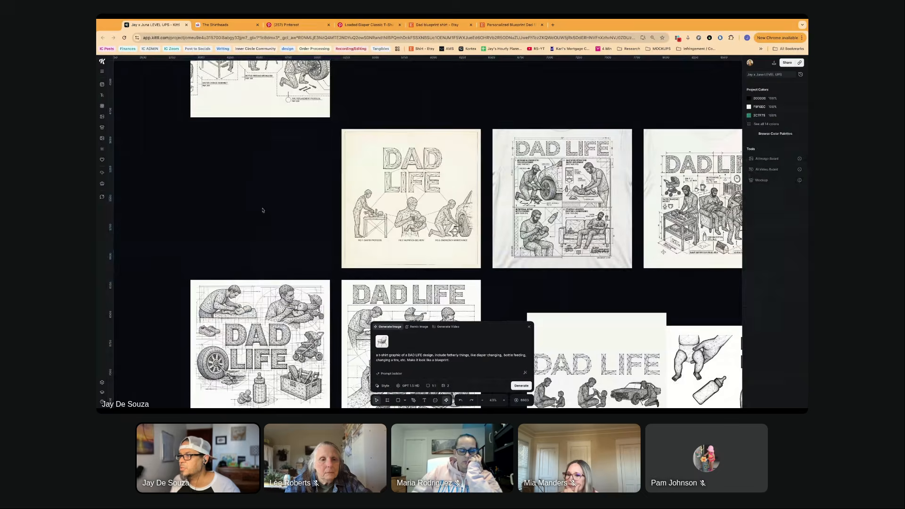
{"action": "scroll", "coordinate": [262, 211], "scroll_direction": "up", "scroll_amount": 5}
{"action": "left_click", "coordinate": [262, 210]}
{"action": "key", "text": "Delete"}
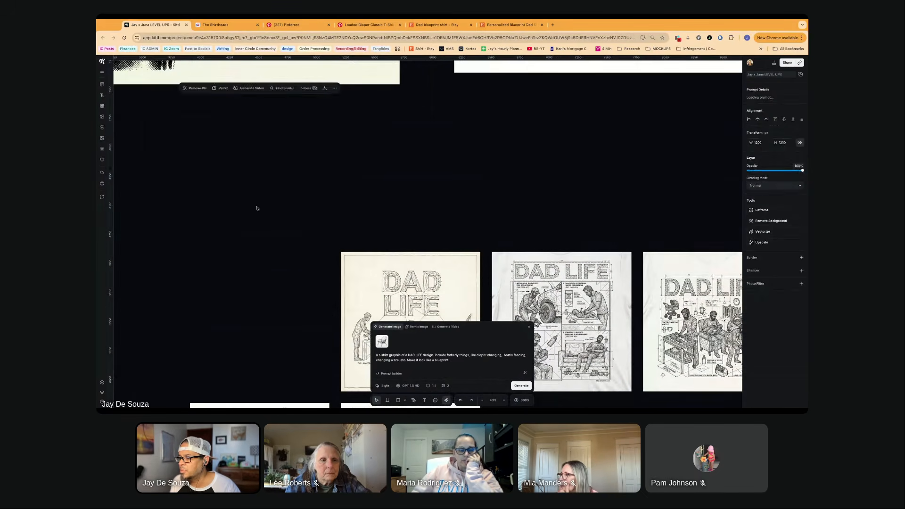
- Examine the two ChatGPT-generated DAD LIFE images, including the prompt details of the one with the shoes, stroller and toolbox
{"action": "scroll", "coordinate": [248, 245], "scroll_direction": "down", "scroll_amount": 10}
{"action": "scroll", "coordinate": [255, 193], "scroll_direction": "up", "scroll_amount": 1}
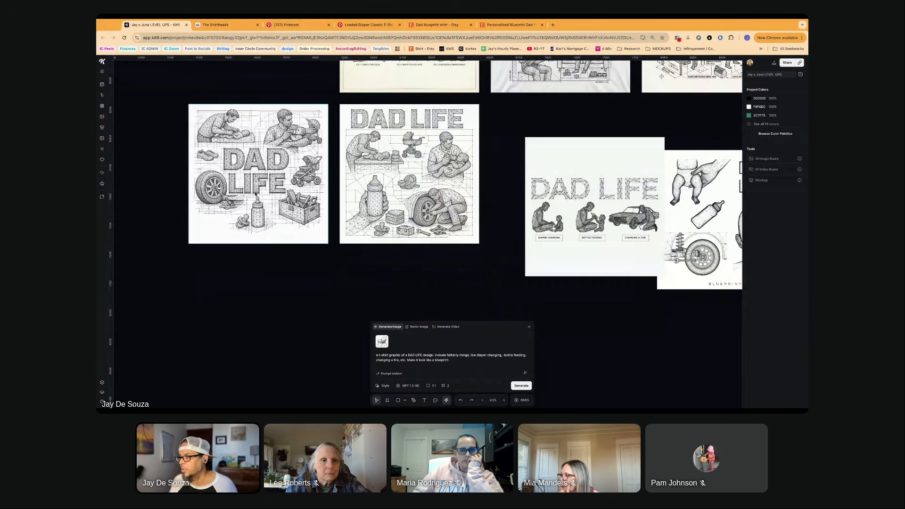
{"action": "left_click", "coordinate": [255, 199]}
{"action": "scroll", "coordinate": [254, 199], "scroll_direction": "up", "scroll_amount": 5}
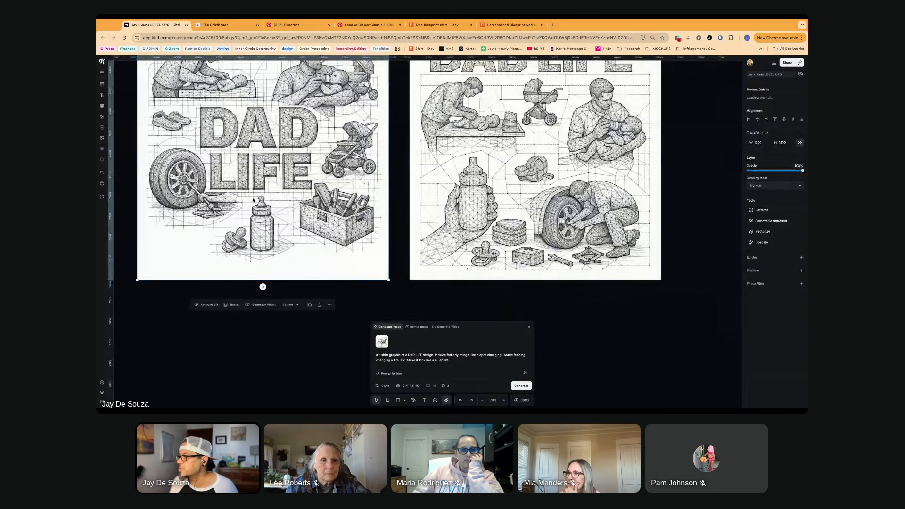
{"action": "left_click", "coordinate": [750, 108]}
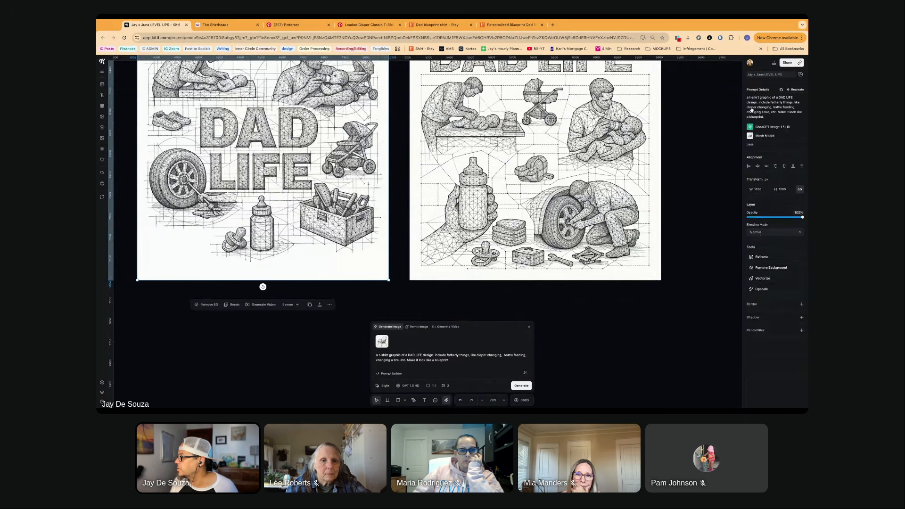
{"action": "scroll", "coordinate": [315, 171], "scroll_direction": "up", "scroll_amount": 3}
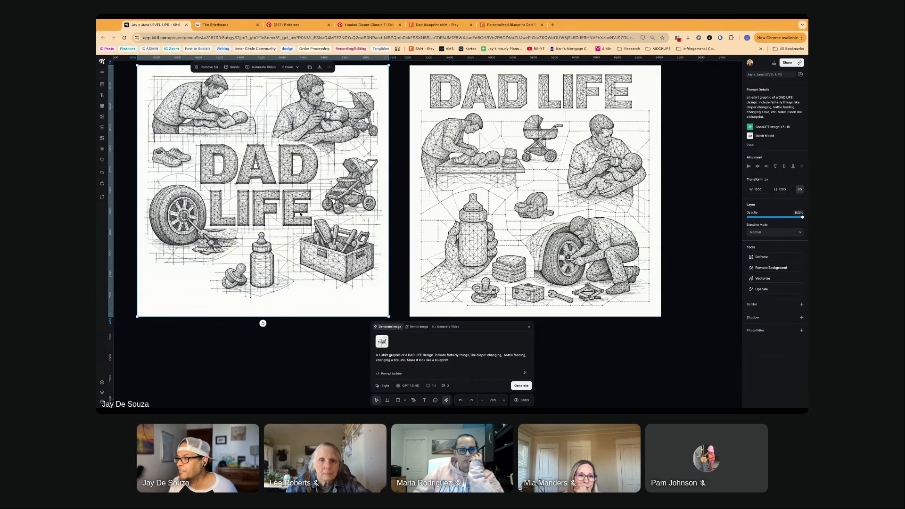
{"action": "scroll", "coordinate": [302, 214], "scroll_direction": "up", "scroll_amount": 2}
{"action": "scroll", "coordinate": [302, 214], "scroll_direction": "left", "scroll_amount": 2}
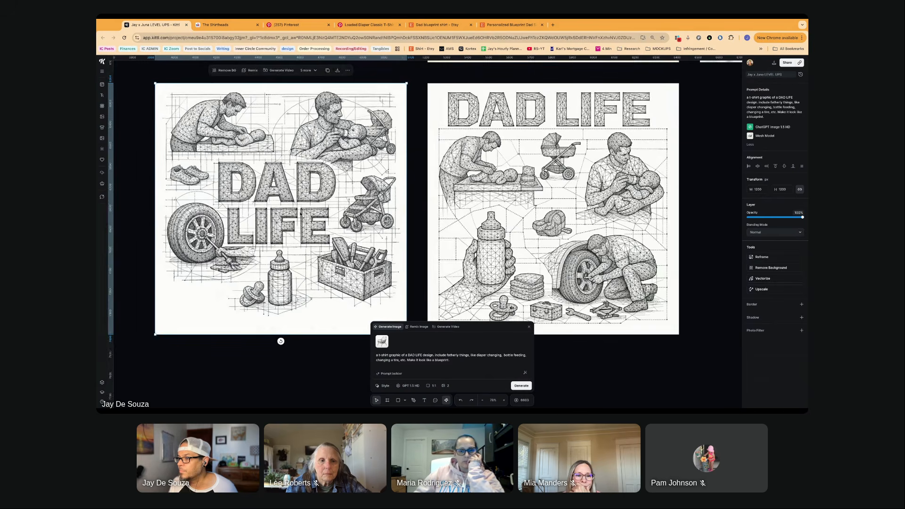
{"action": "scroll", "coordinate": [424, 203], "scroll_direction": "down", "scroll_amount": 2}
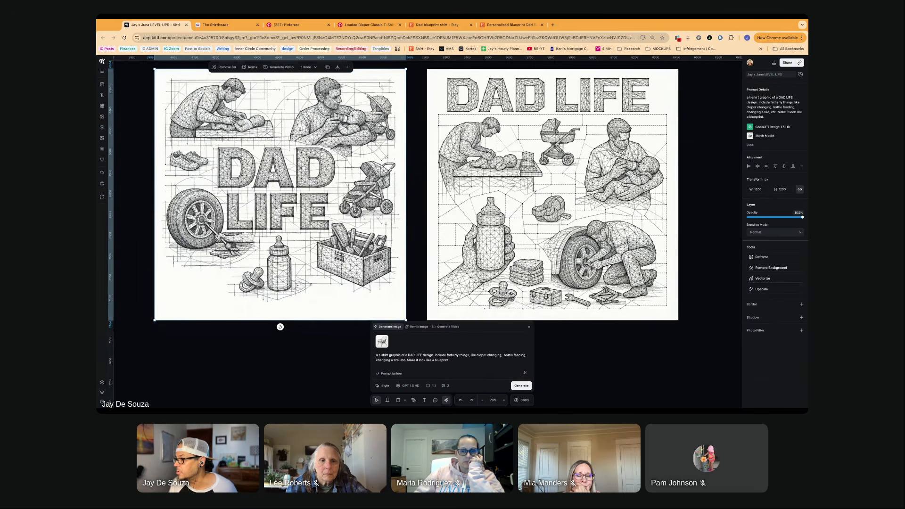
{"action": "scroll", "coordinate": [424, 203], "scroll_direction": "right", "scroll_amount": 3}
{"action": "scroll", "coordinate": [418, 241], "scroll_direction": "right", "scroll_amount": 8}
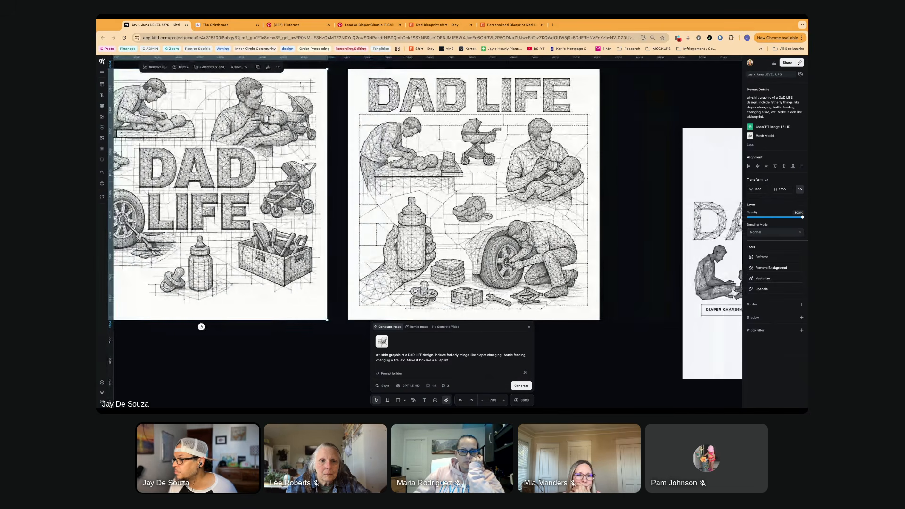
{"action": "scroll", "coordinate": [418, 241], "scroll_direction": "right", "scroll_amount": 2}
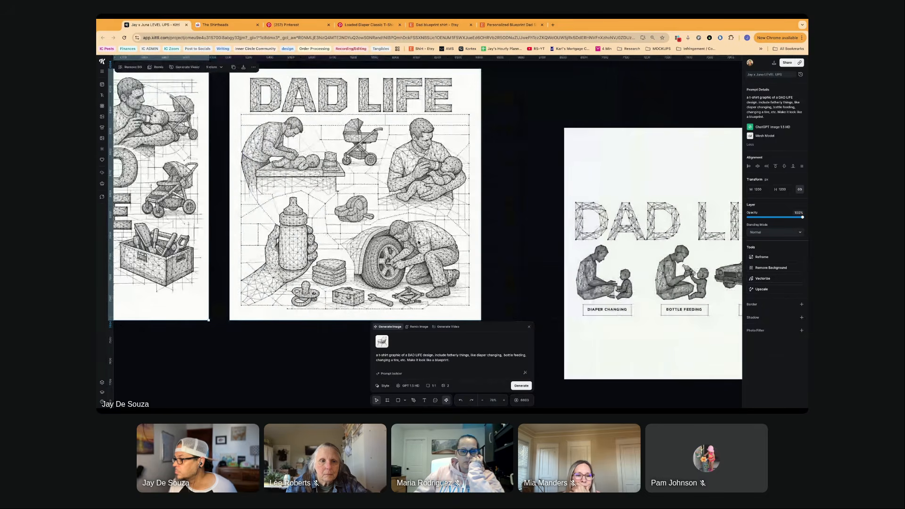
- Delete the DAD LIFE "BLUEPRINTS" image showing the back of a head, baby legs, bottle and wheel
{"action": "scroll", "coordinate": [380, 226], "scroll_direction": "right", "scroll_amount": 1}
{"action": "scroll", "coordinate": [379, 227], "scroll_direction": "right", "scroll_amount": 15}
{"action": "scroll", "coordinate": [425, 290], "scroll_direction": "down", "scroll_amount": 3}
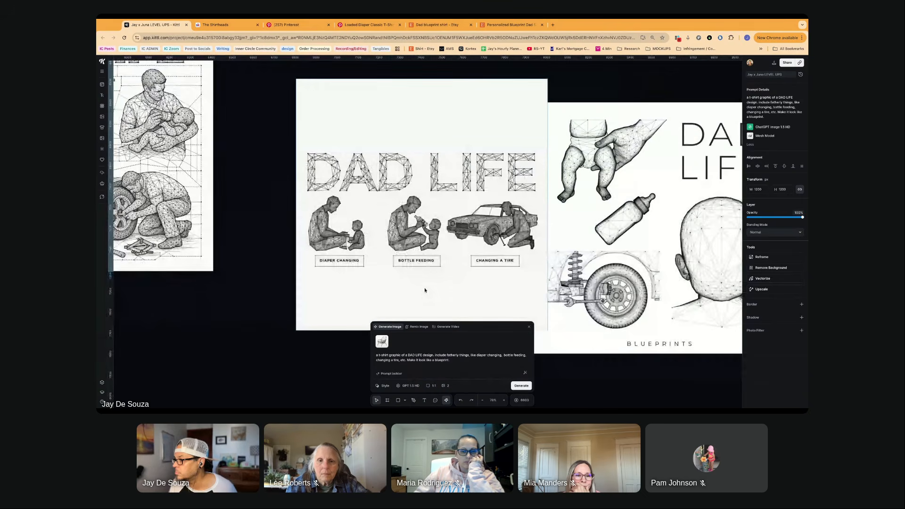
{"action": "scroll", "coordinate": [424, 288], "scroll_direction": "right", "scroll_amount": 14}
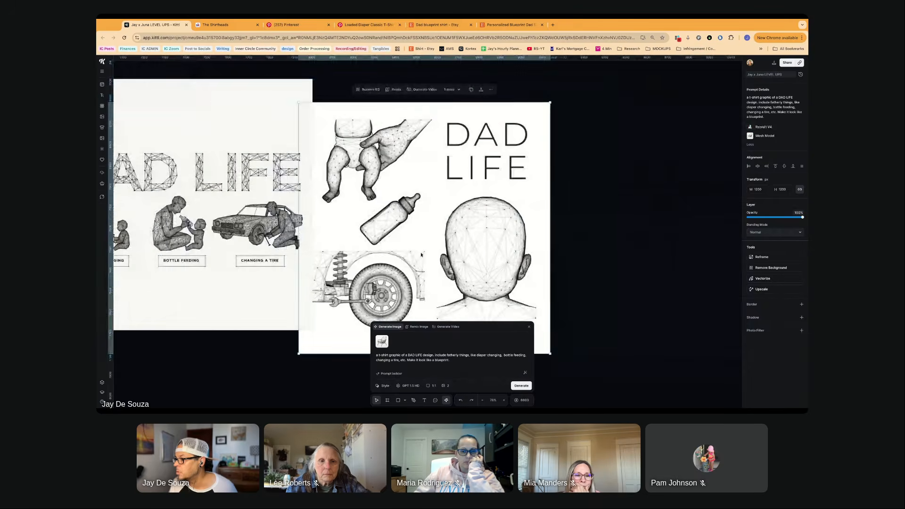
{"action": "left_click_drag", "start_coordinate": [371, 272], "coordinate": [413, 253]}
{"action": "key", "text": "Delete"}
- Remove the background from the cream DAD LIFE design with the three FIG scenes
{"action": "scroll", "coordinate": [356, 247], "scroll_direction": "left", "scroll_amount": 9}
{"action": "scroll", "coordinate": [356, 247], "scroll_direction": "up", "scroll_amount": 5}
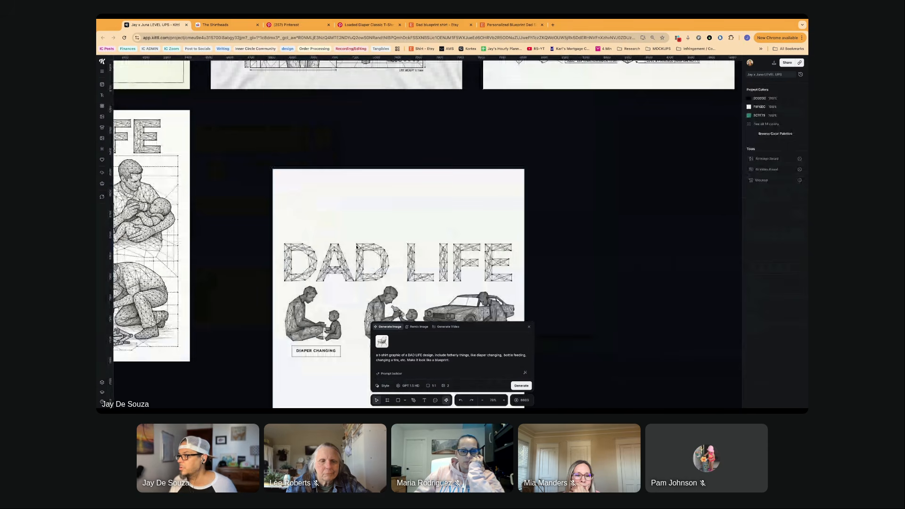
{"action": "scroll", "coordinate": [356, 247], "scroll_direction": "up", "scroll_amount": 12}
{"action": "scroll", "coordinate": [356, 247], "scroll_direction": "left", "scroll_amount": 13}
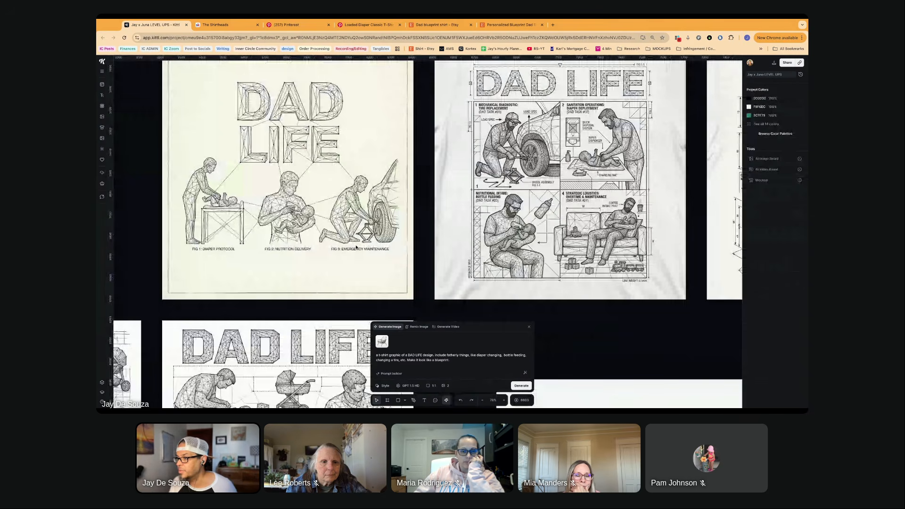
{"action": "scroll", "coordinate": [355, 247], "scroll_direction": "right", "scroll_amount": 4}
{"action": "scroll", "coordinate": [356, 247], "scroll_direction": "up", "scroll_amount": 2}
{"action": "left_click", "coordinate": [274, 229]}
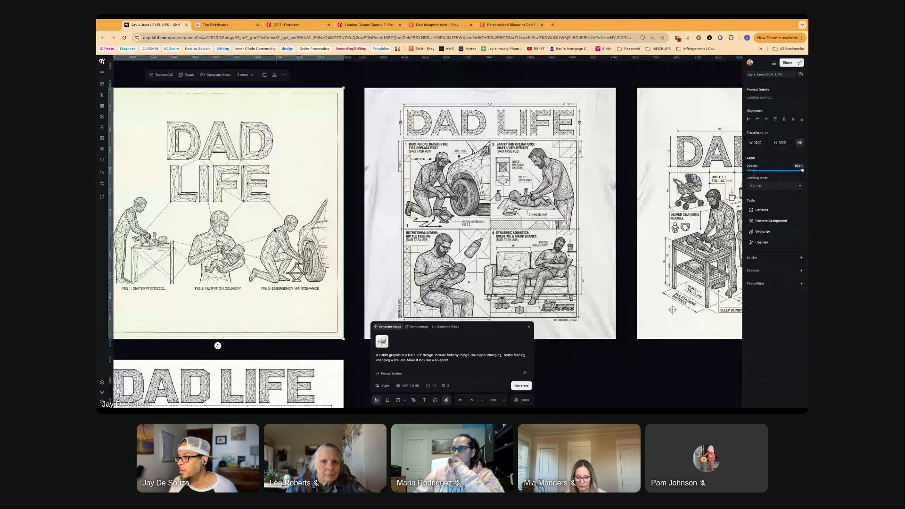
{"action": "scroll", "coordinate": [275, 230], "scroll_direction": "left", "scroll_amount": 3}
{"action": "scroll", "coordinate": [275, 230], "scroll_direction": "left", "scroll_amount": 1}
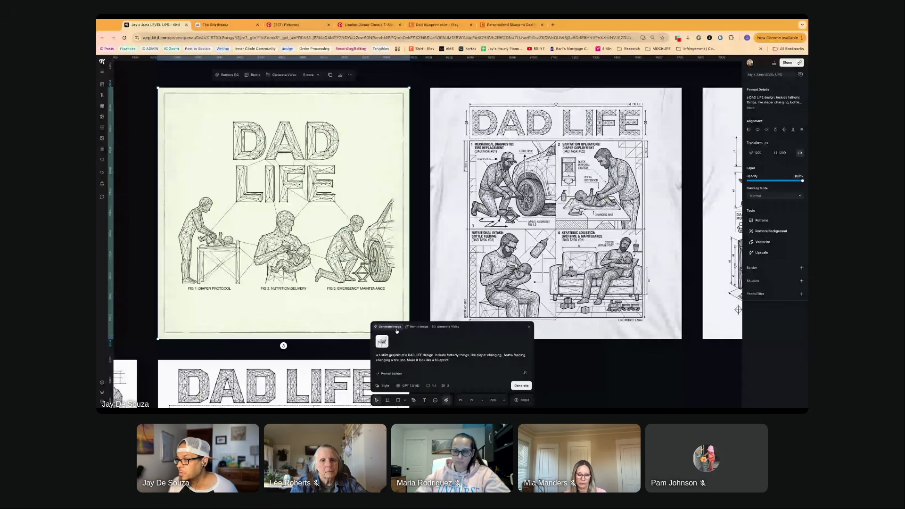
{"action": "scroll", "coordinate": [397, 331], "scroll_direction": "up", "scroll_amount": 2}
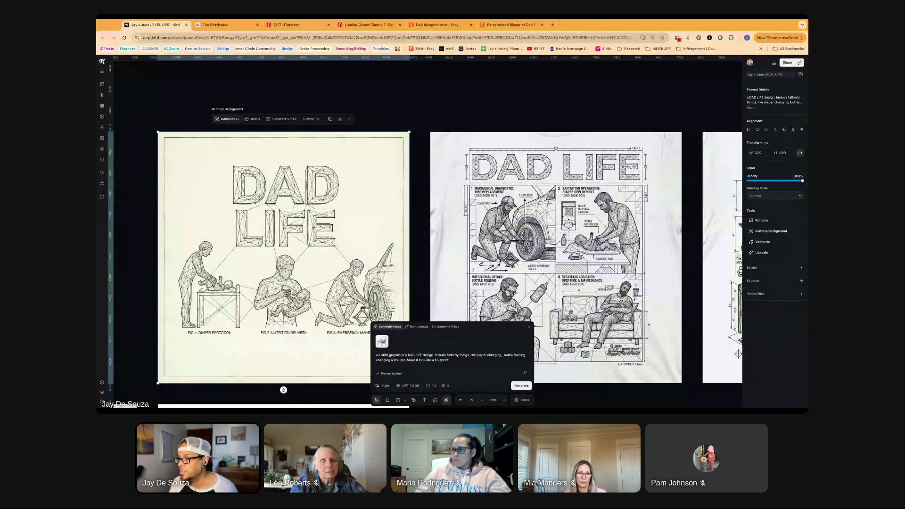
{"action": "left_click", "coordinate": [227, 120]}
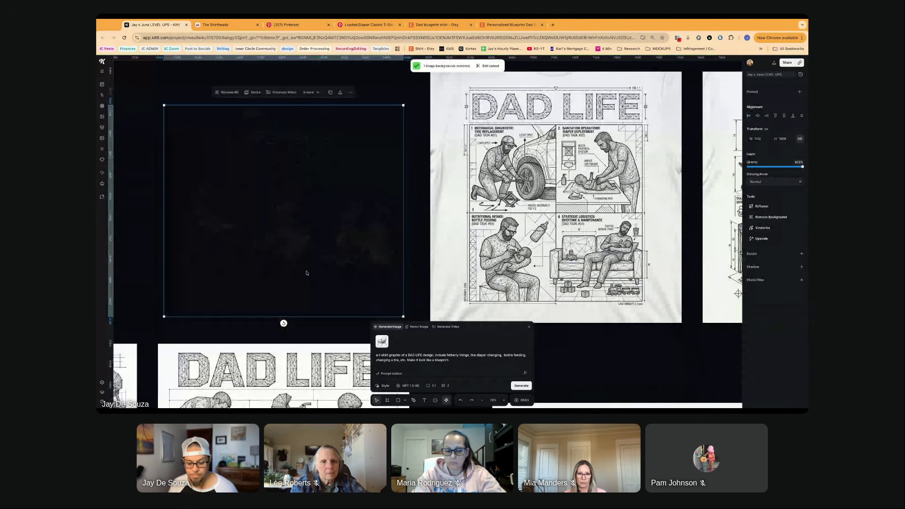
{"action": "key", "text": "super+z"}
{"action": "key", "text": "super+shift+z"}
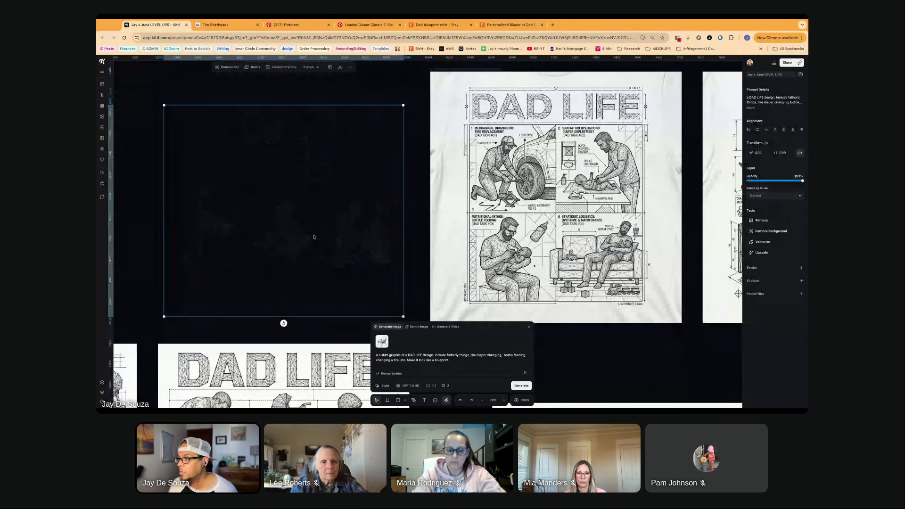
- Draw a white artboard around the background-free DAD LIFE design so its black linework stands on white
{"action": "scroll", "coordinate": [314, 237], "scroll_direction": "left", "scroll_amount": 2}
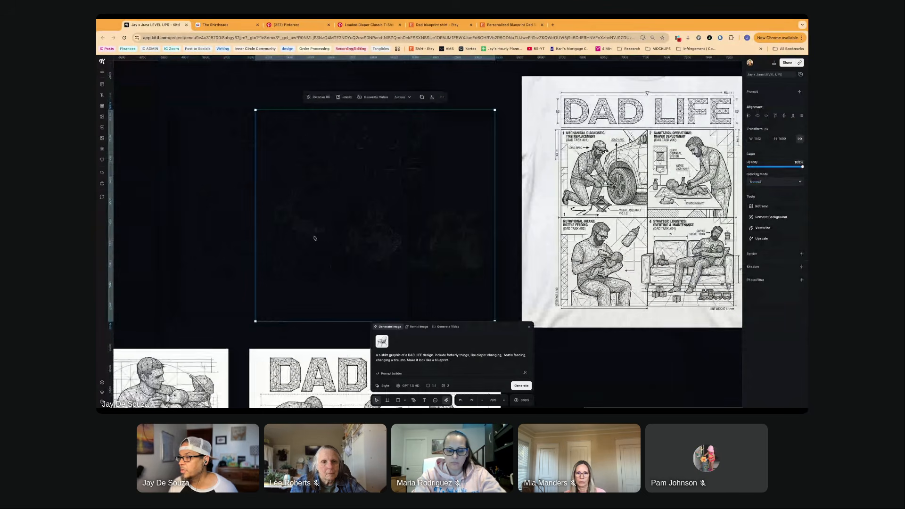
{"action": "left_click", "coordinate": [229, 95]}
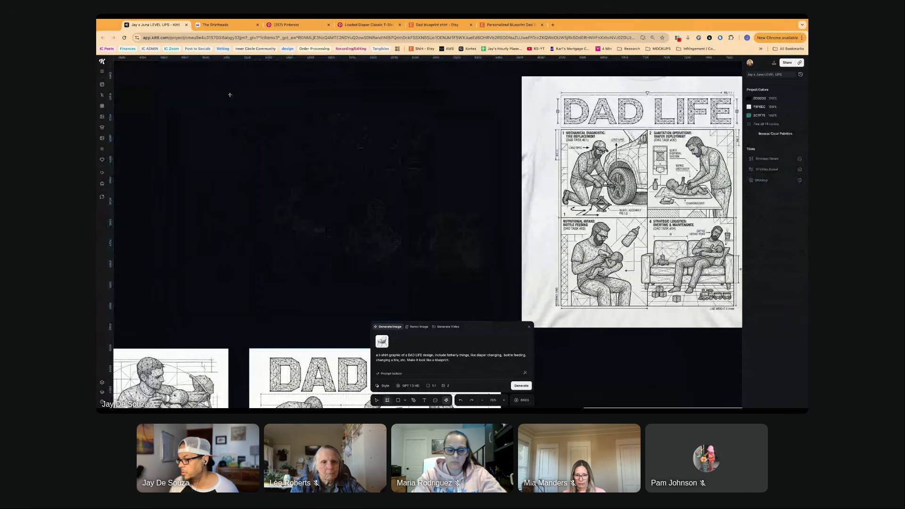
{"action": "left_click", "coordinate": [455, 277]}
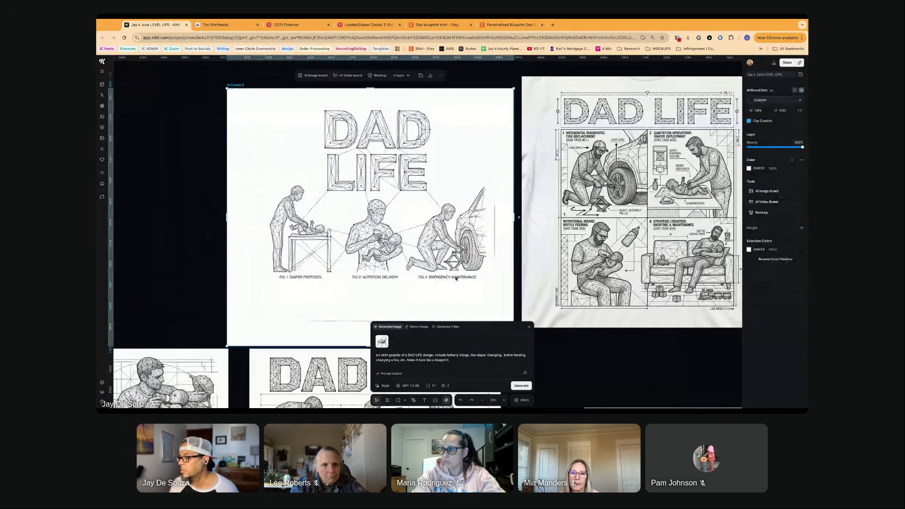
- Inspect the linework and FIG captions of the three dad scenes on the white artboard up close
{"action": "scroll", "coordinate": [455, 278], "scroll_direction": "right", "scroll_amount": 1}
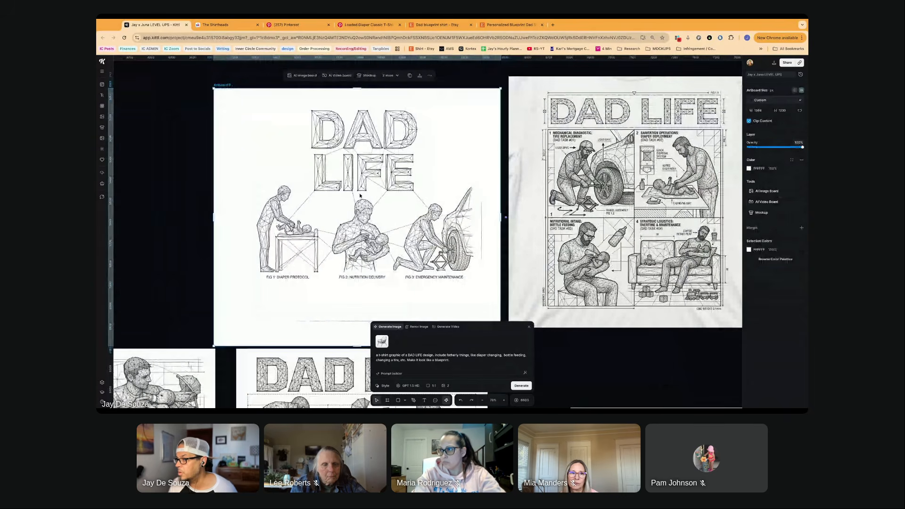
{"action": "scroll", "coordinate": [359, 195], "scroll_direction": "up", "scroll_amount": 5}
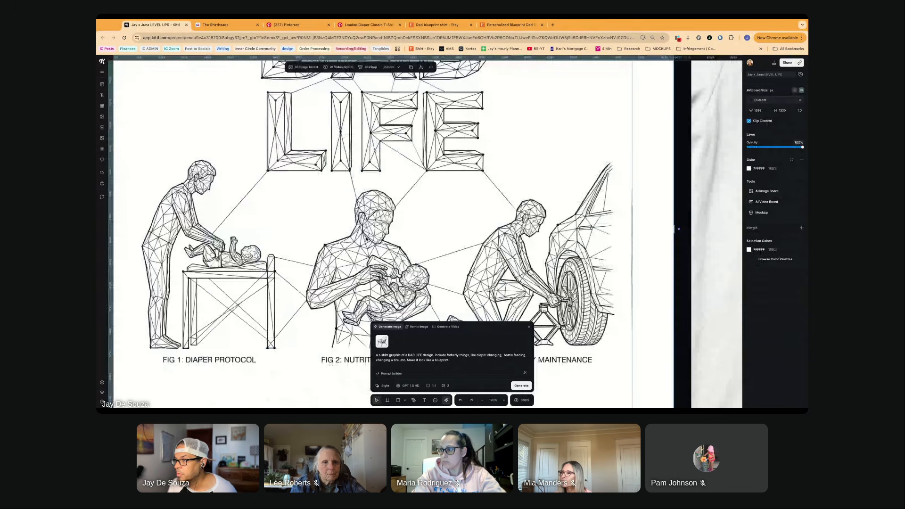
{"action": "scroll", "coordinate": [260, 217], "scroll_direction": "up", "scroll_amount": 3}
{"action": "scroll", "coordinate": [259, 217], "scroll_direction": "left", "scroll_amount": 2}
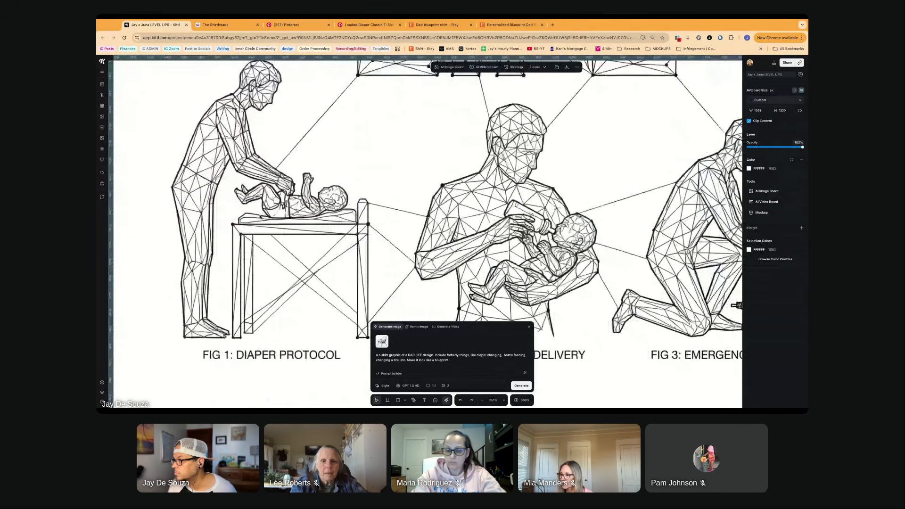
{"action": "scroll", "coordinate": [260, 217], "scroll_direction": "right", "scroll_amount": 4}
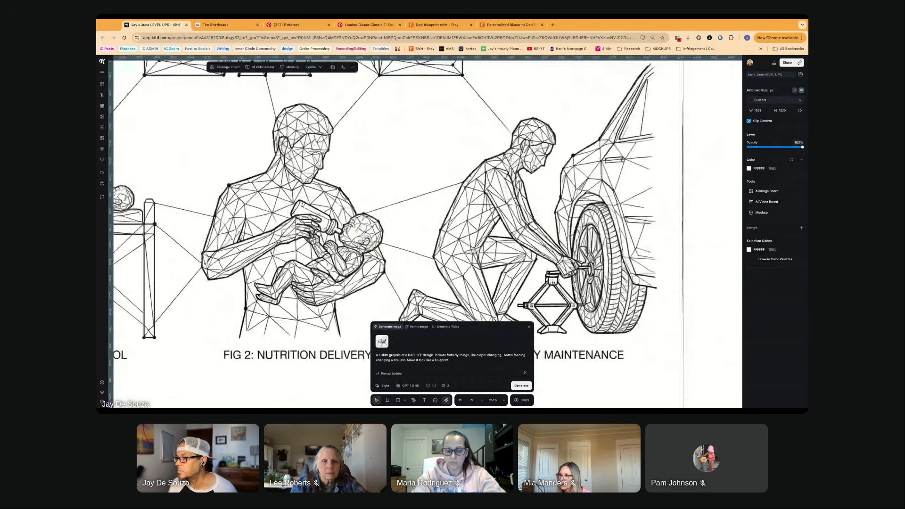
{"action": "scroll", "coordinate": [260, 217], "scroll_direction": "down", "scroll_amount": 5}
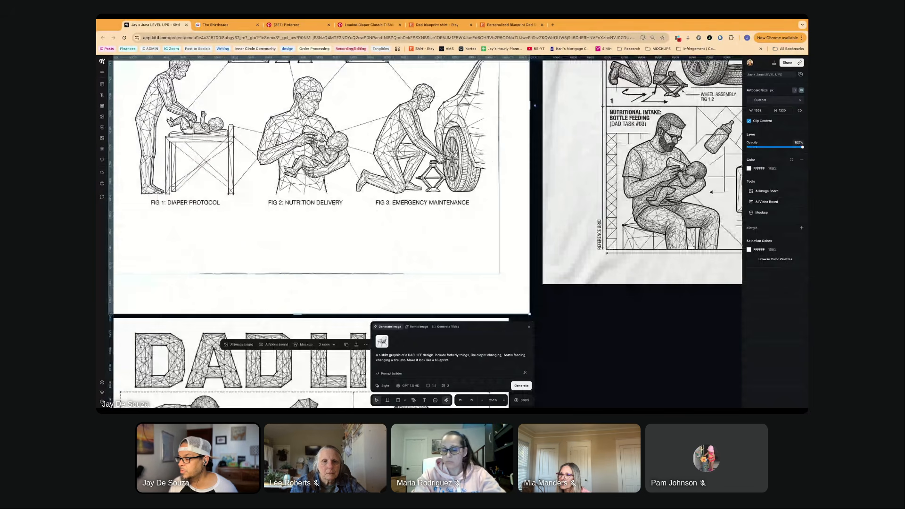
- Undo the artboard and background removal on the three-FIG DAD LIFE design and place a copy of the cream design beside it
{"action": "scroll", "coordinate": [328, 167], "scroll_direction": "down", "scroll_amount": 10}
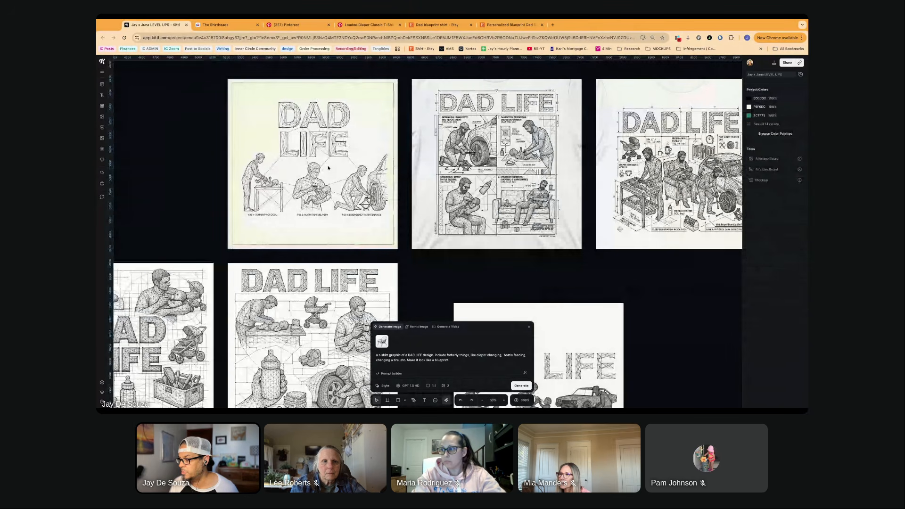
{"action": "key", "text": "super+z"}
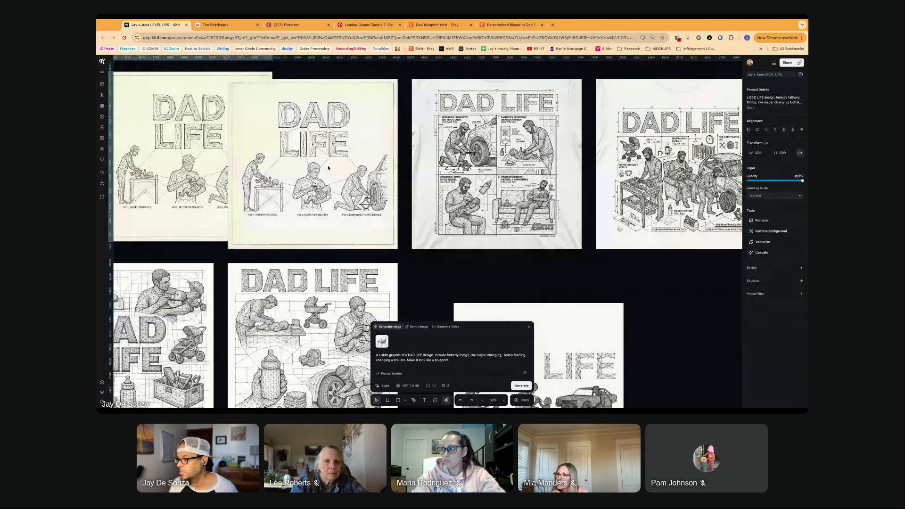
{"action": "left_click_drag", "start_coordinate": [328, 168], "coordinate": [142, 166]}
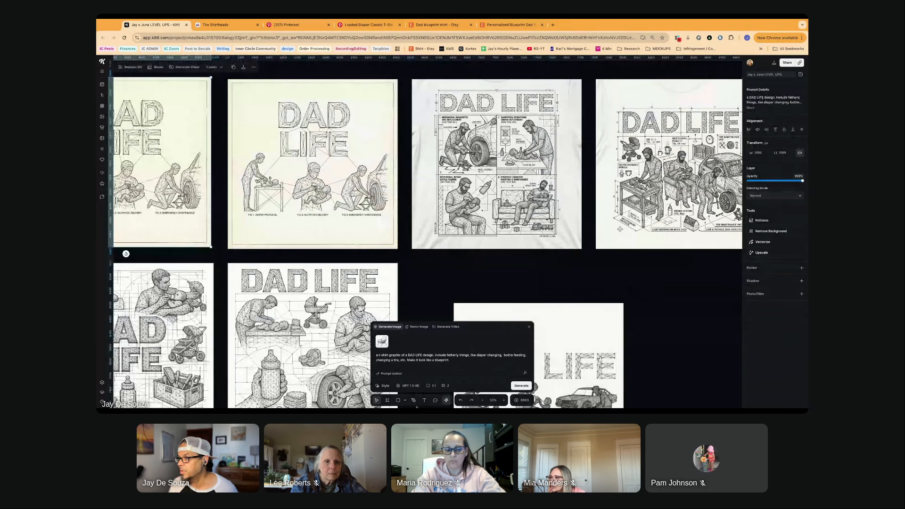
- Enclose the cream DAD LIFE design in a white artboard and widen it to span the copy as well
{"action": "left_click", "coordinate": [298, 172]}
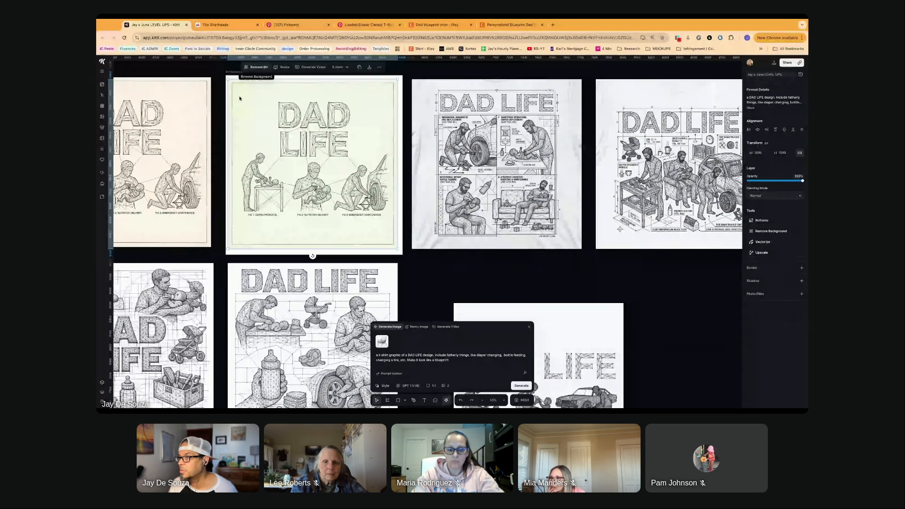
{"action": "scroll", "coordinate": [240, 99], "scroll_direction": "left", "scroll_amount": 4}
{"action": "left_click", "coordinate": [418, 164]}
{"action": "left_click_drag", "start_coordinate": [417, 165], "coordinate": [203, 164]}
{"action": "key", "text": "super+v"}
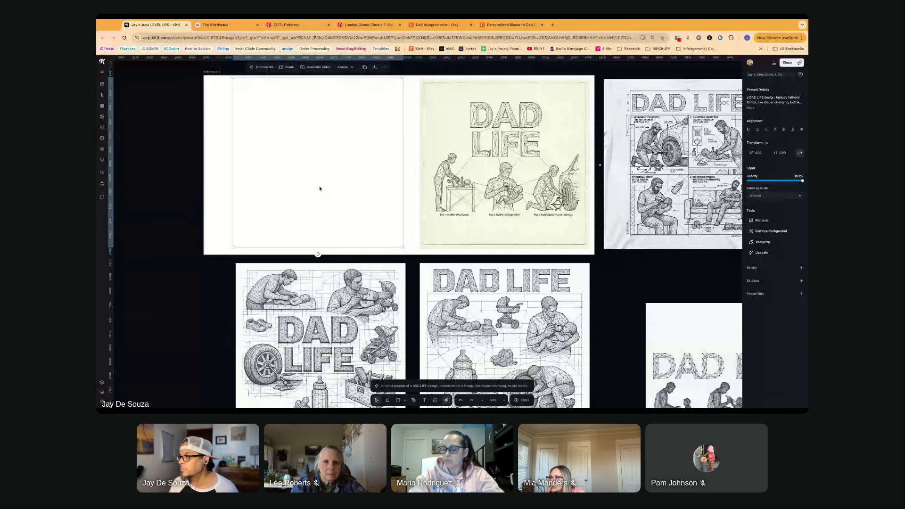
- Bring the copied DAD LIFE design to the front of the artboard and remove its background
{"action": "left_click", "coordinate": [385, 67]}
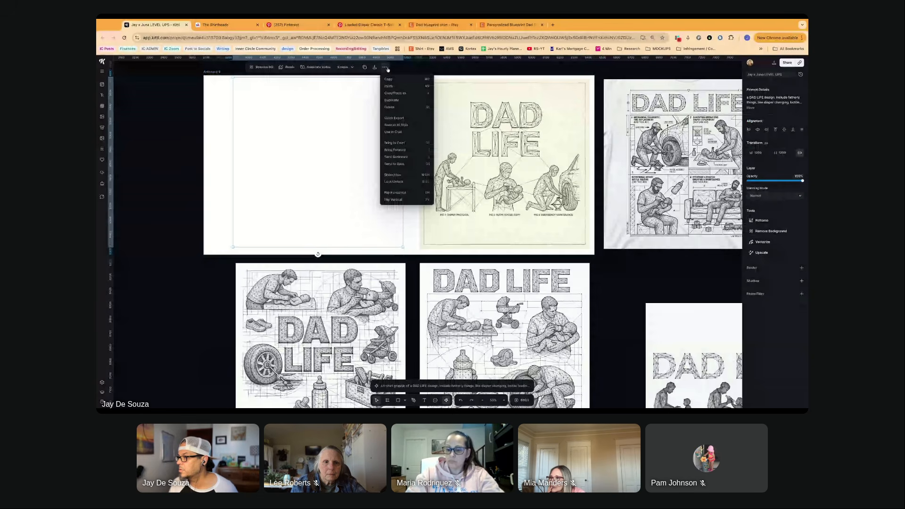
{"action": "left_click", "coordinate": [394, 143]}
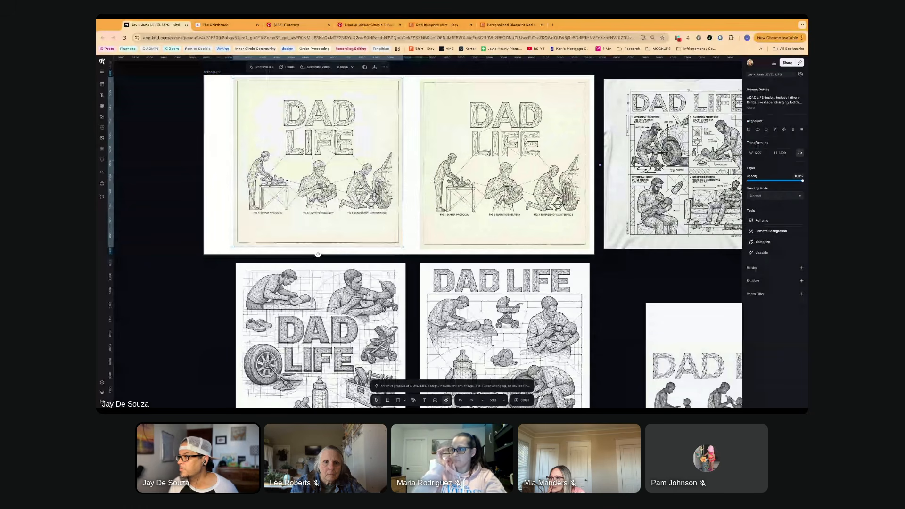
{"action": "left_click", "coordinate": [457, 140]}
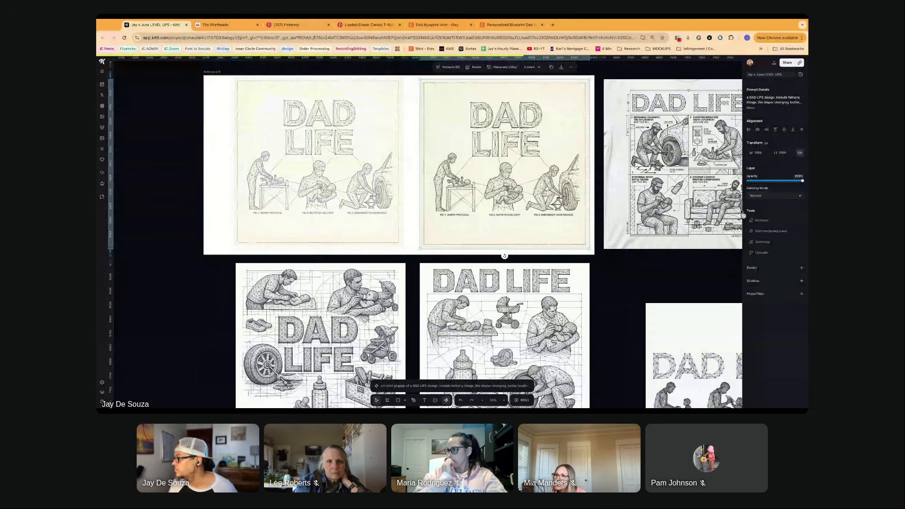
{"action": "scroll", "coordinate": [743, 215], "scroll_direction": "right", "scroll_amount": 3}
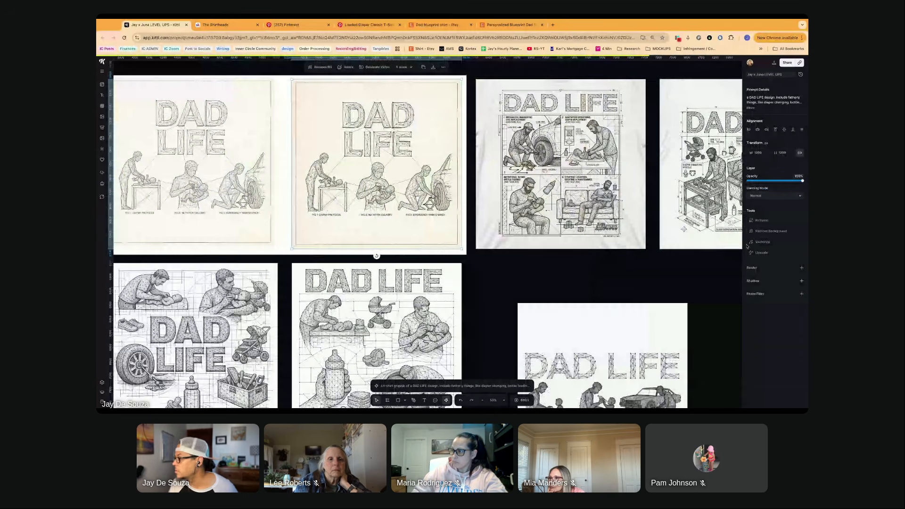
{"action": "left_click", "coordinate": [761, 231]}
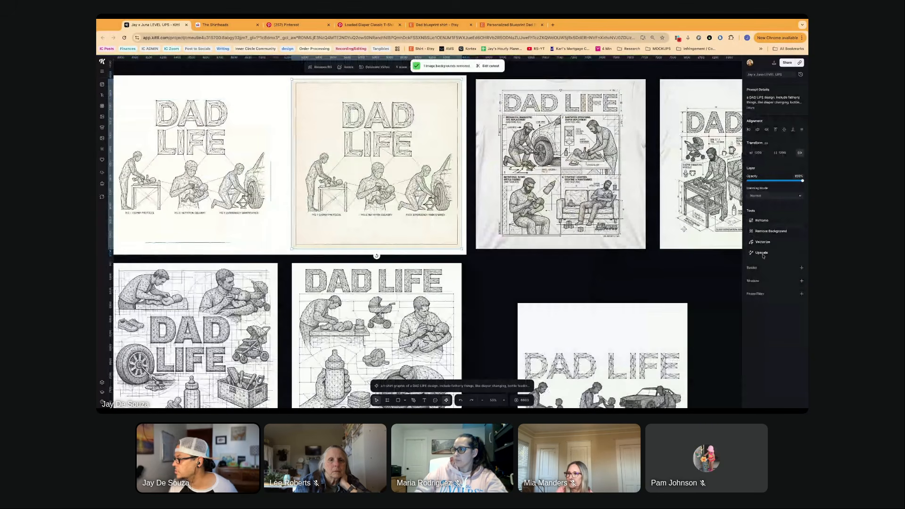
- Try to vectorize the original cream DAD LIFE design
{"action": "left_click", "coordinate": [762, 242]}
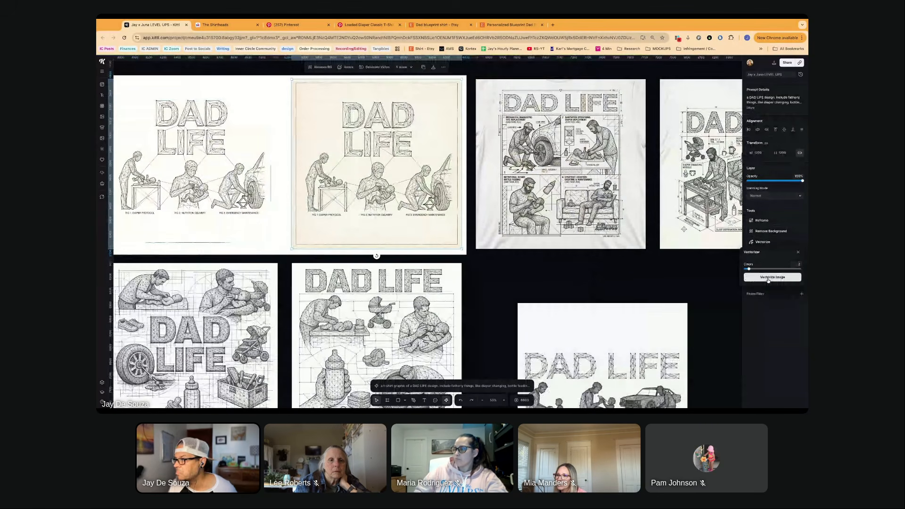
{"action": "left_click", "coordinate": [768, 277]}
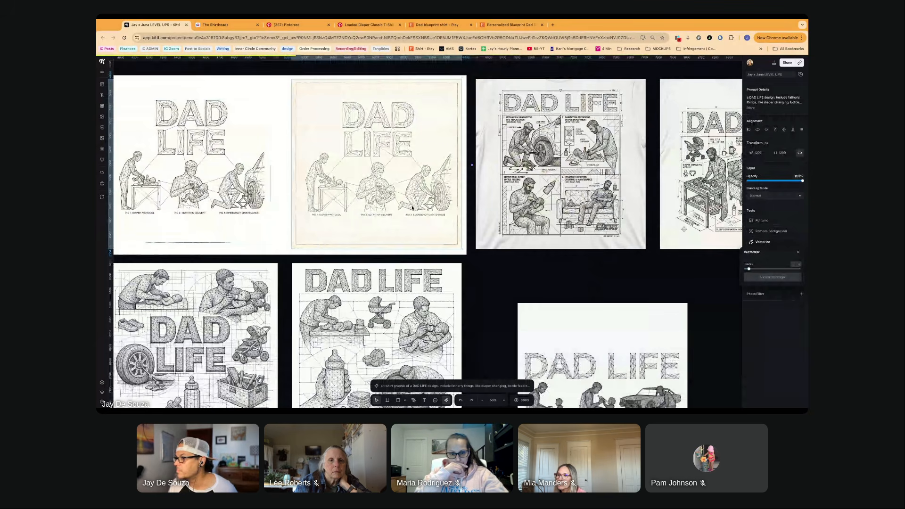
{"action": "scroll", "coordinate": [412, 207], "scroll_direction": "up", "scroll_amount": 3}
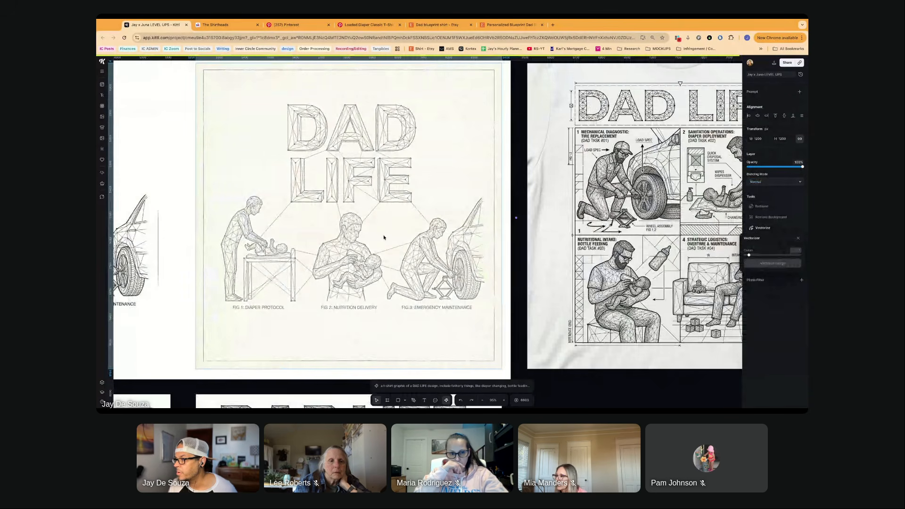
{"action": "scroll", "coordinate": [383, 237], "scroll_direction": "up", "scroll_amount": 3}
{"action": "scroll", "coordinate": [382, 236], "scroll_direction": "up", "scroll_amount": 2}
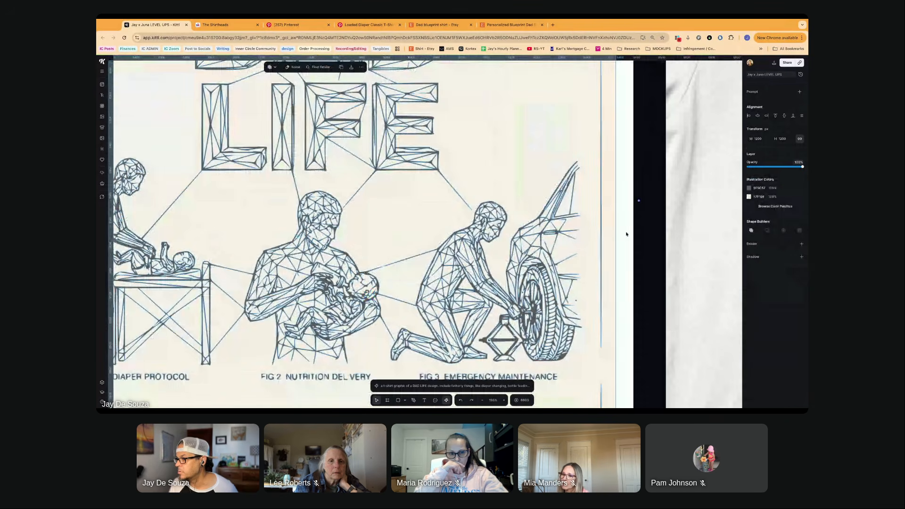
{"action": "left_click", "coordinate": [625, 234]}
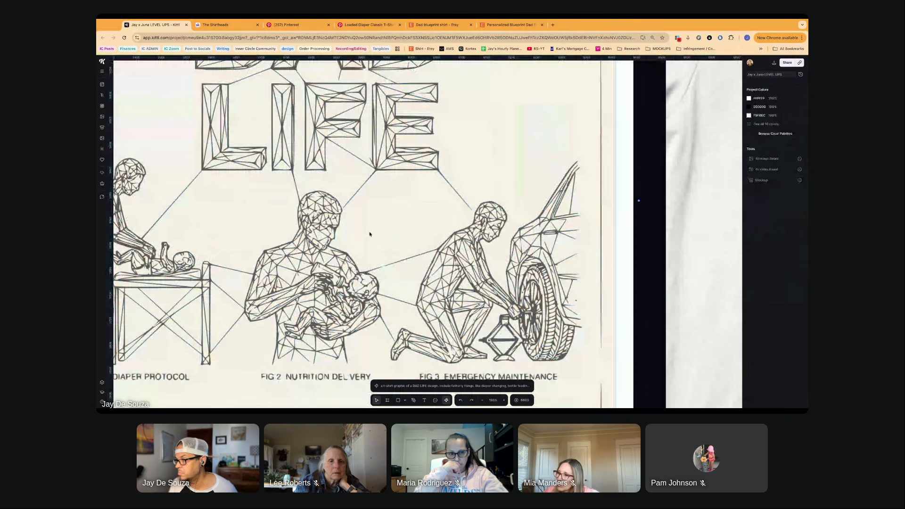
- Inspect the vectorized figures and FIG captions up close and undo the vectorization
{"action": "scroll", "coordinate": [369, 234], "scroll_direction": "left", "scroll_amount": 2}
{"action": "scroll", "coordinate": [370, 234], "scroll_direction": "down", "scroll_amount": 1}
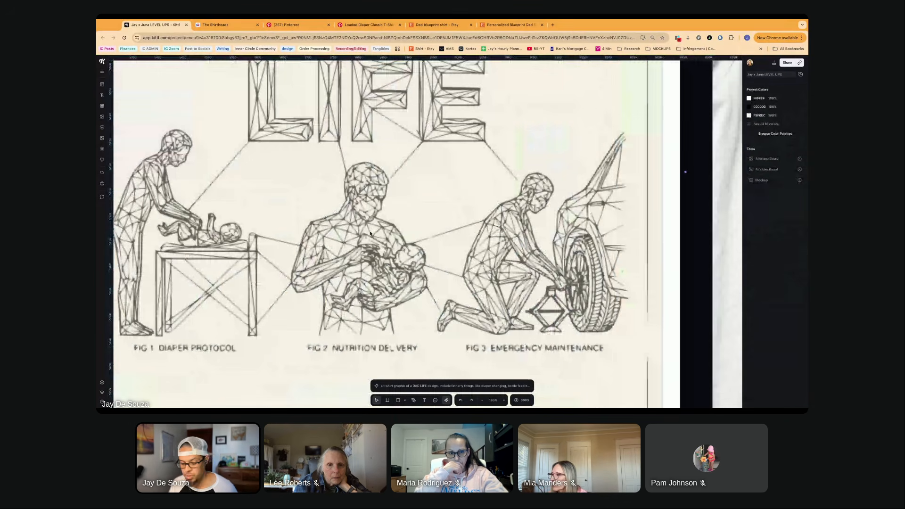
{"action": "scroll", "coordinate": [370, 234], "scroll_direction": "down", "scroll_amount": 1}
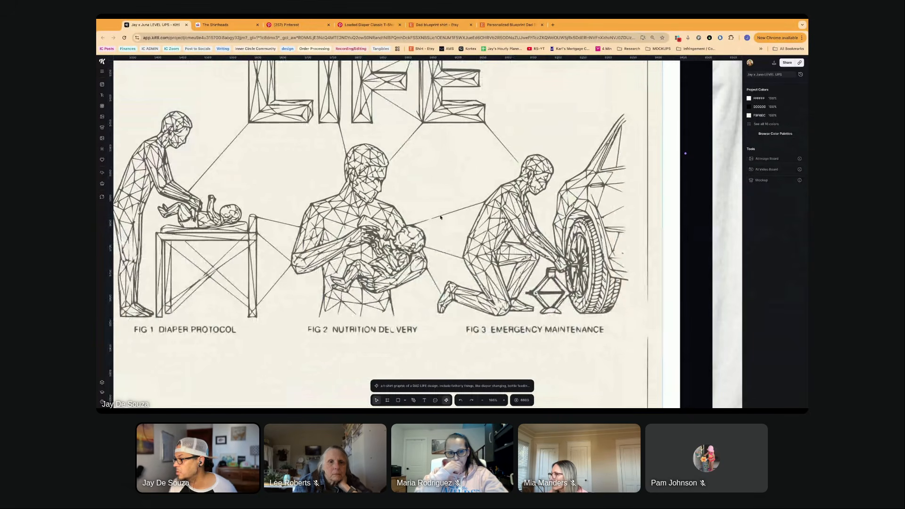
{"action": "scroll", "coordinate": [346, 250], "scroll_direction": "down", "scroll_amount": 3}
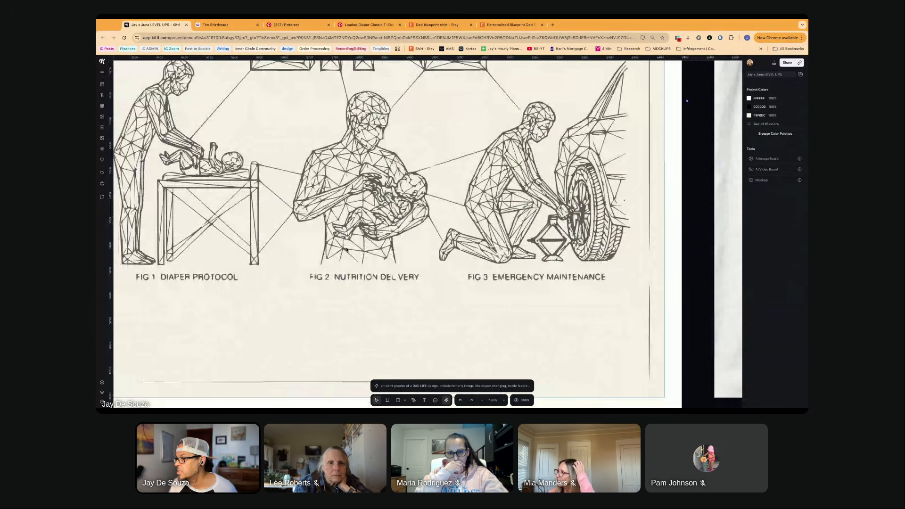
{"action": "scroll", "coordinate": [386, 223], "scroll_direction": "down", "scroll_amount": 1}
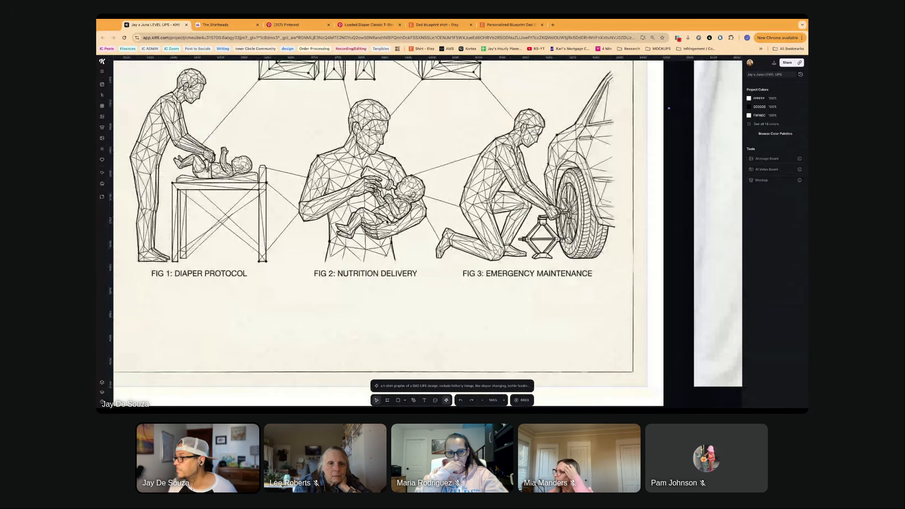
- Remove the background from the DAD LIFE design showing three dads with a stroller, crib, armchair and open-hood car
{"action": "scroll", "coordinate": [386, 221], "scroll_direction": "down", "scroll_amount": 5}
{"action": "left_click", "coordinate": [328, 228]}
{"action": "scroll", "coordinate": [322, 229], "scroll_direction": "right", "scroll_amount": 4}
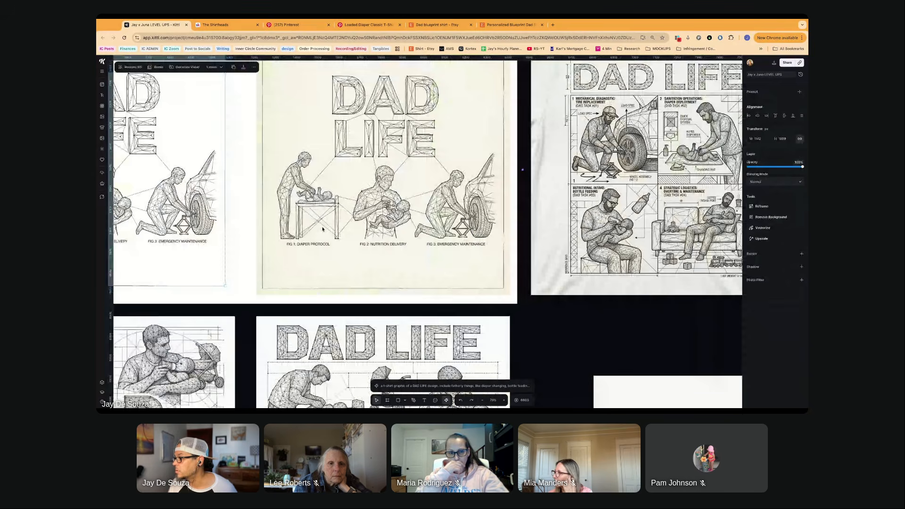
{"action": "scroll", "coordinate": [322, 229], "scroll_direction": "right", "scroll_amount": 8}
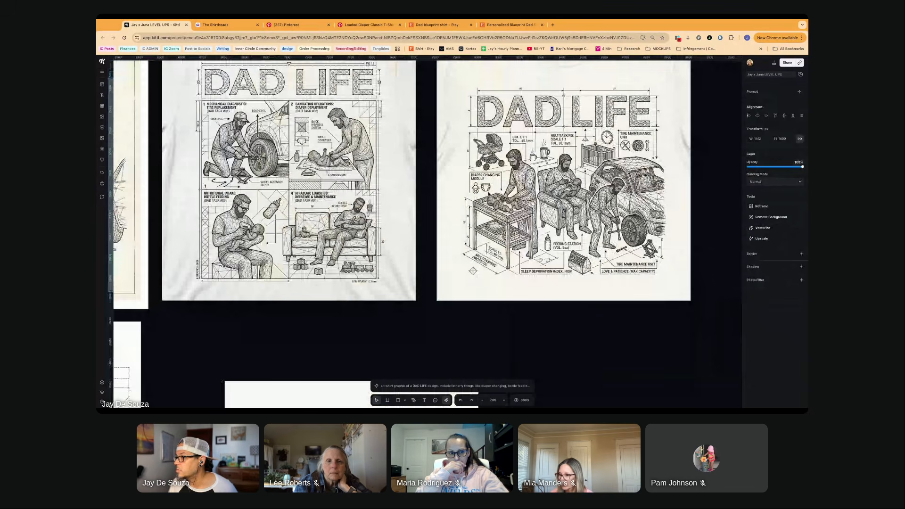
{"action": "left_click", "coordinate": [541, 227]}
{"action": "scroll", "coordinate": [541, 227], "scroll_direction": "right", "scroll_amount": 2}
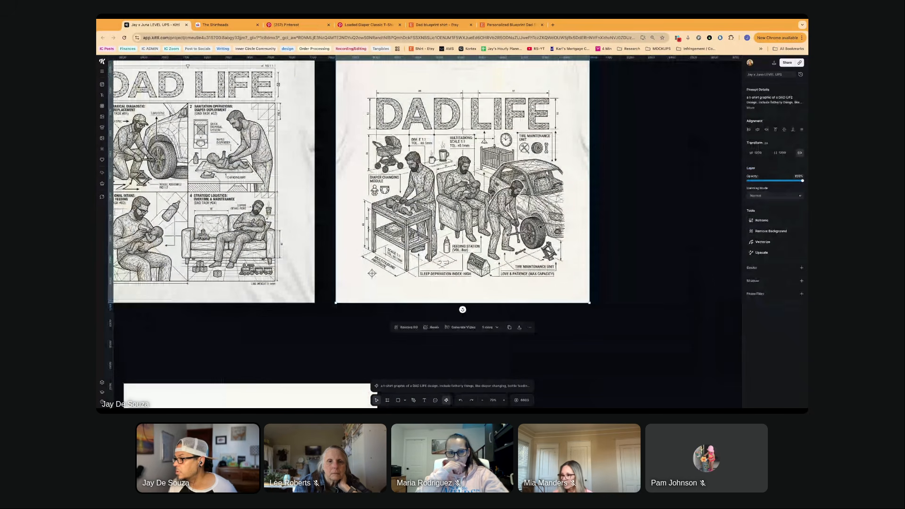
{"action": "scroll", "coordinate": [541, 227], "scroll_direction": "up", "scroll_amount": 1}
{"action": "left_click", "coordinate": [408, 89]}
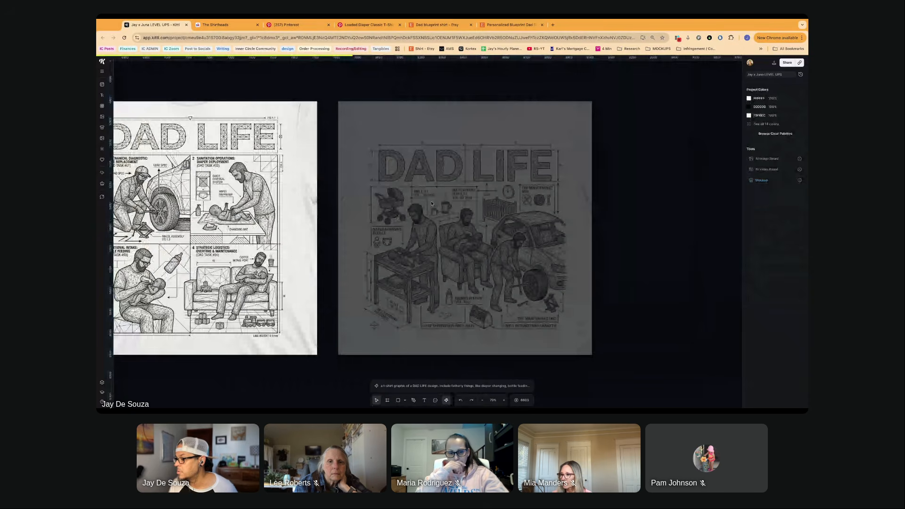
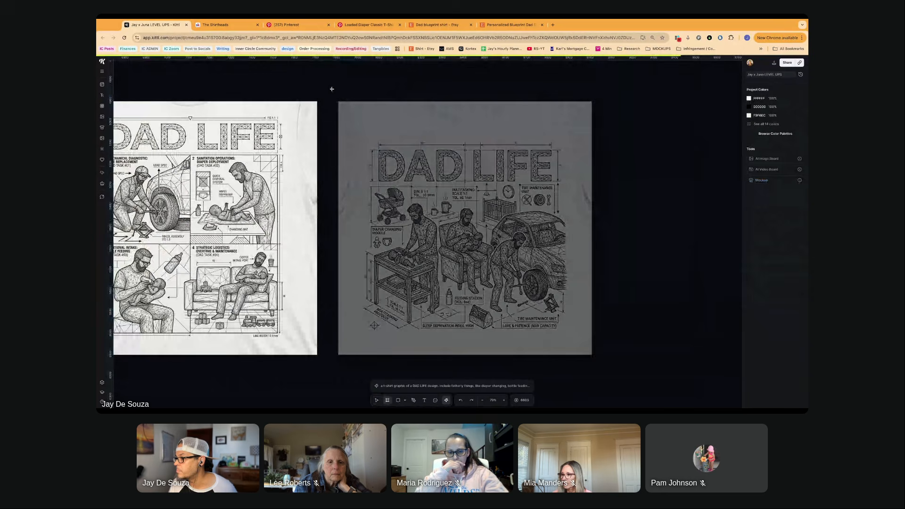
- Draw a square artboard around the three-dads DAD LIFE design and examine the cutout's figures and lower captions up close
{"action": "left_click_drag", "start_coordinate": [332, 89], "coordinate": [612, 371]}
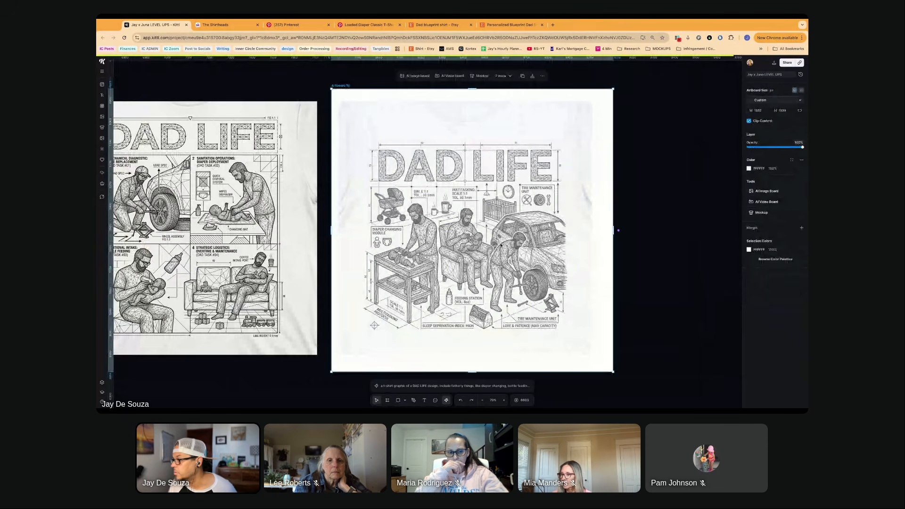
{"action": "left_click", "coordinate": [487, 245]}
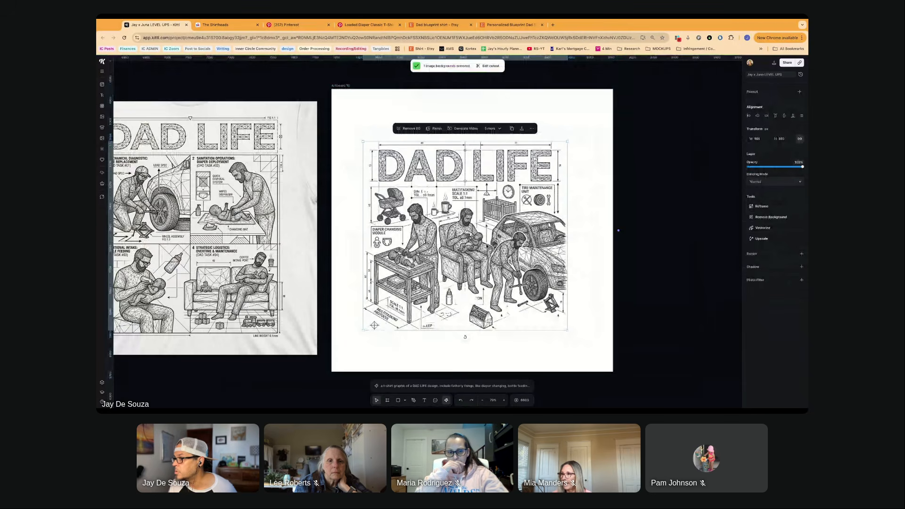
{"action": "scroll", "coordinate": [486, 246], "scroll_direction": "up", "scroll_amount": 5}
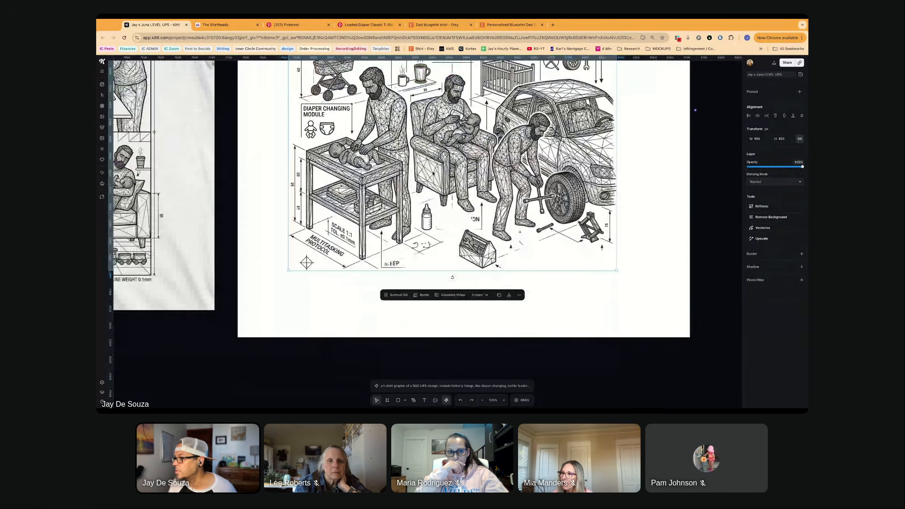
{"action": "scroll", "coordinate": [433, 173], "scroll_direction": "up", "scroll_amount": 3}
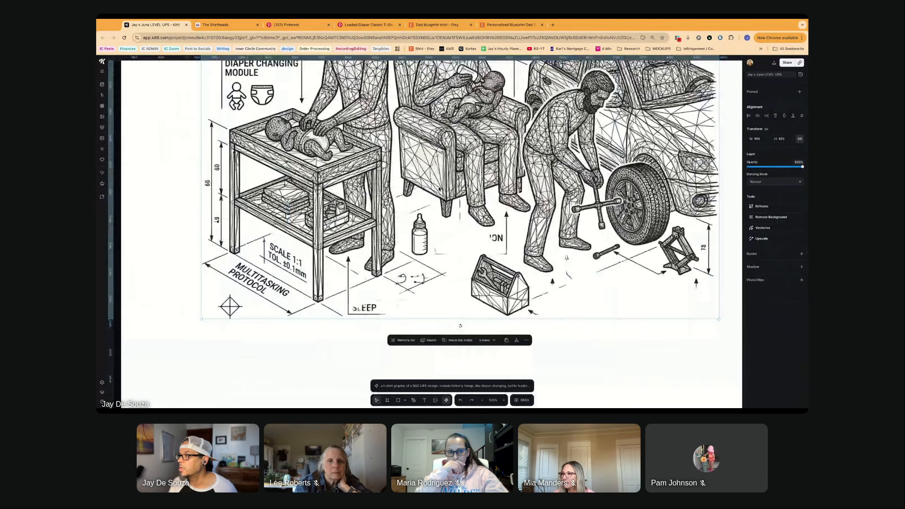
{"action": "scroll", "coordinate": [429, 178], "scroll_direction": "down", "scroll_amount": 1}
{"action": "scroll", "coordinate": [418, 169], "scroll_direction": "down", "scroll_amount": 4}
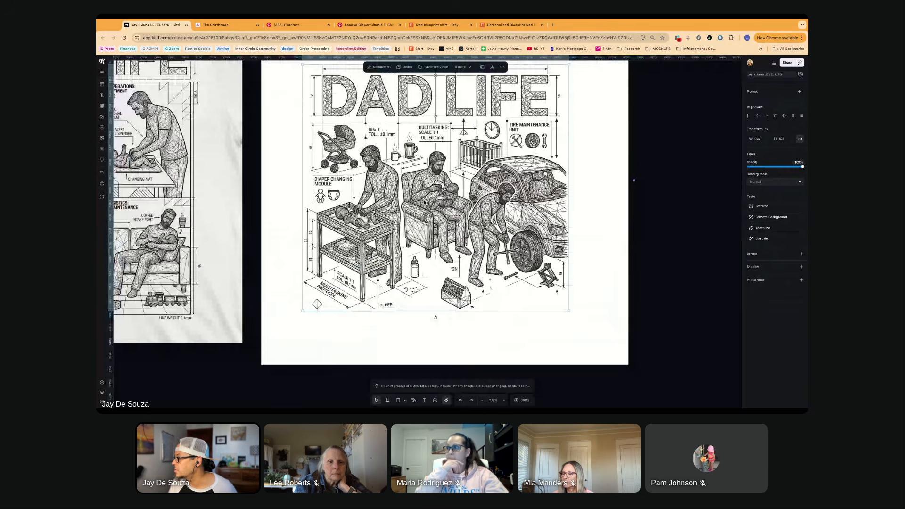
{"action": "scroll", "coordinate": [419, 169], "scroll_direction": "down", "scroll_amount": 1}
- Test the three-dads cutout against a red artboard fill and return the fill to white
{"action": "left_click", "coordinate": [314, 84]}
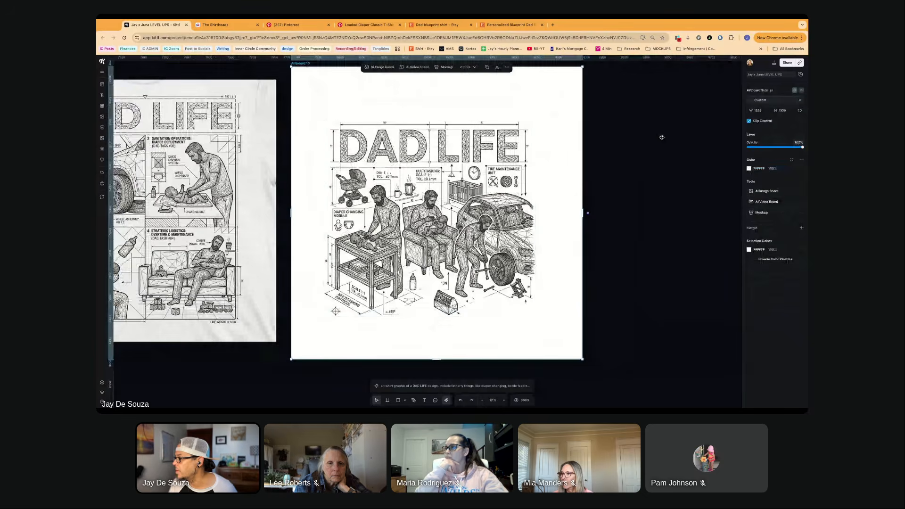
{"action": "left_click", "coordinate": [749, 168]}
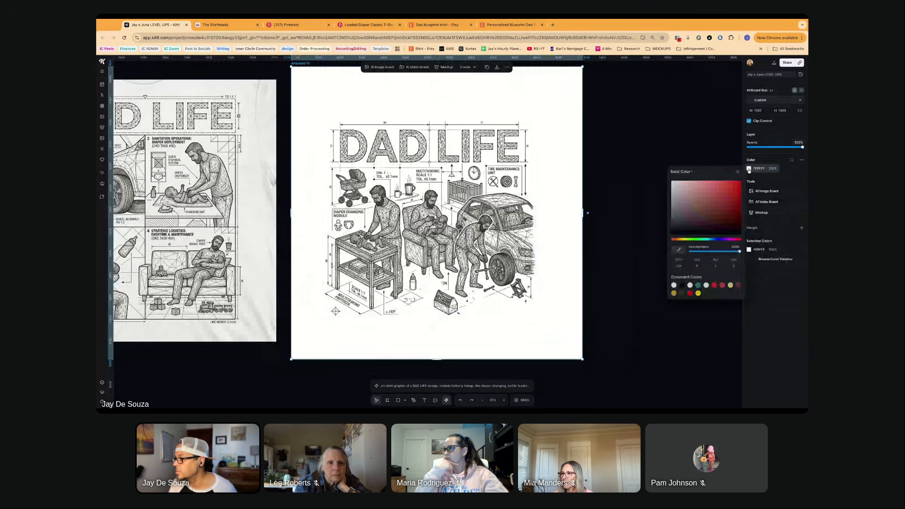
{"action": "left_click", "coordinate": [716, 184]}
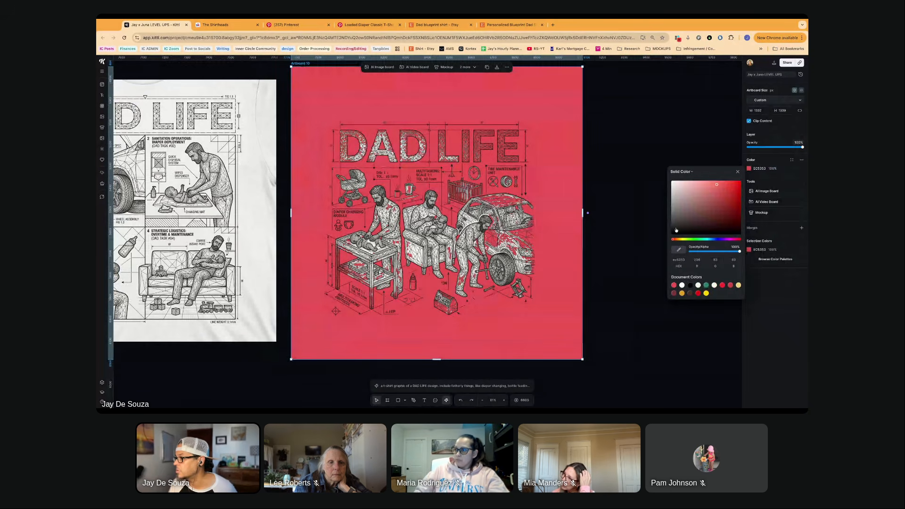
{"action": "left_click_drag", "start_coordinate": [716, 185], "coordinate": [653, 179]}
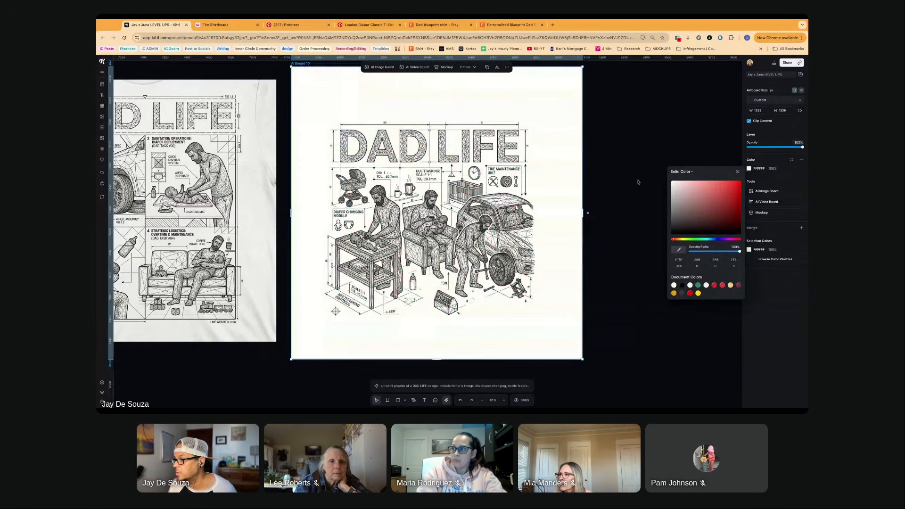
{"action": "left_click", "coordinate": [638, 182]}
- Remove the background from the four-panel DAD LIFE shirt image
{"action": "scroll", "coordinate": [362, 256], "scroll_direction": "left", "scroll_amount": 2}
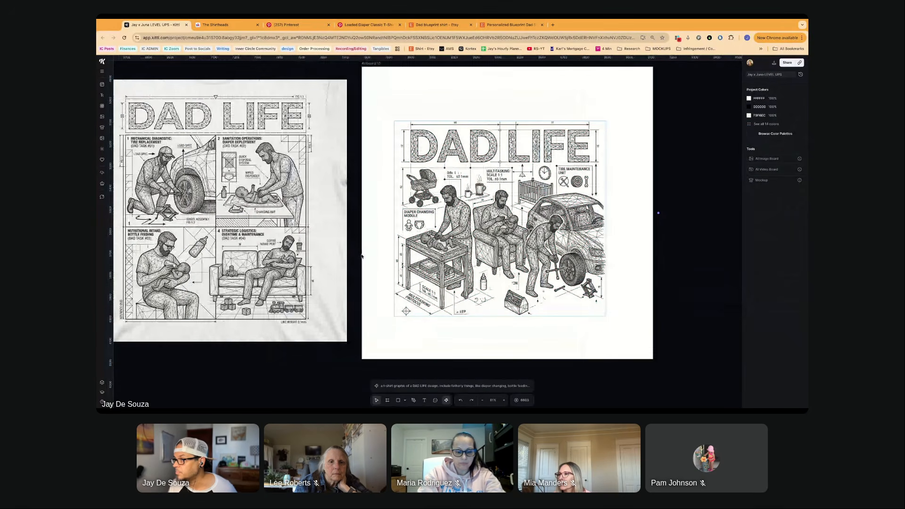
{"action": "scroll", "coordinate": [362, 256], "scroll_direction": "left", "scroll_amount": 2}
{"action": "scroll", "coordinate": [360, 254], "scroll_direction": "left", "scroll_amount": 4}
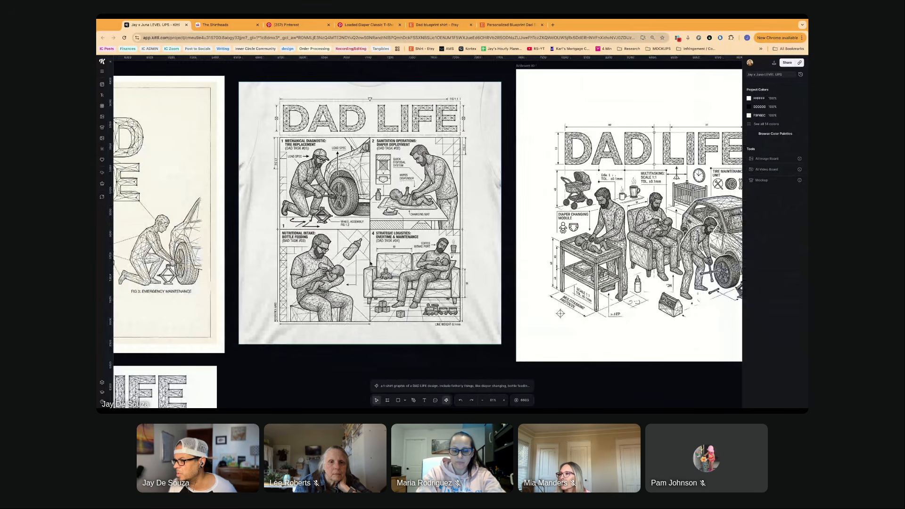
{"action": "scroll", "coordinate": [371, 263], "scroll_direction": "up", "scroll_amount": 4}
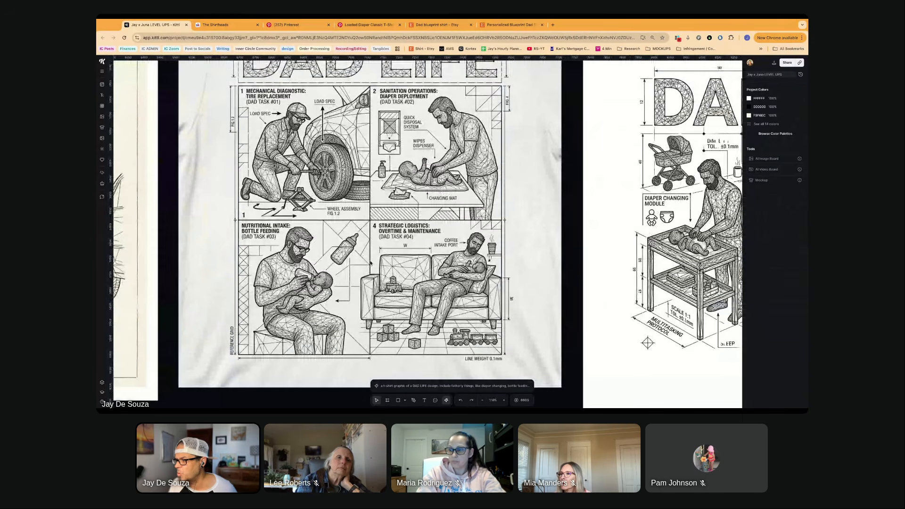
{"action": "scroll", "coordinate": [371, 263], "scroll_direction": "up", "scroll_amount": 2}
{"action": "scroll", "coordinate": [371, 263], "scroll_direction": "left", "scroll_amount": 1}
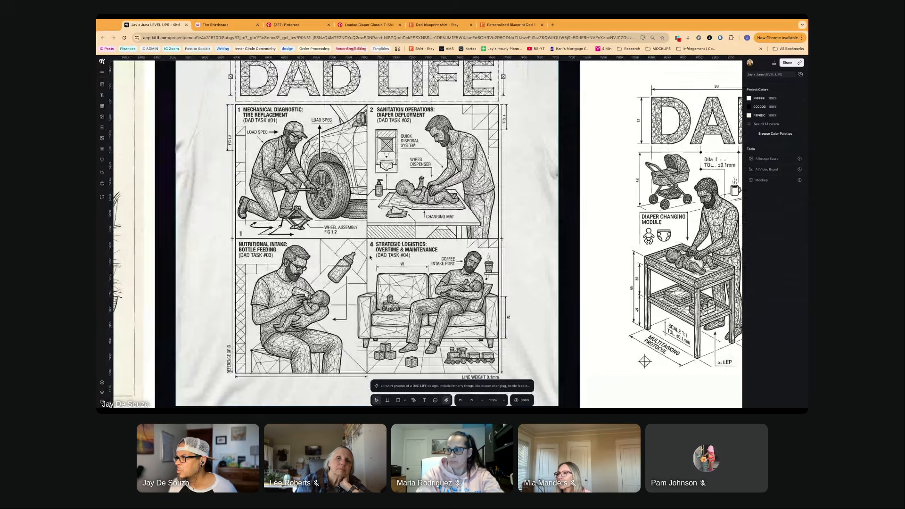
{"action": "scroll", "coordinate": [370, 257], "scroll_direction": "up", "scroll_amount": 3}
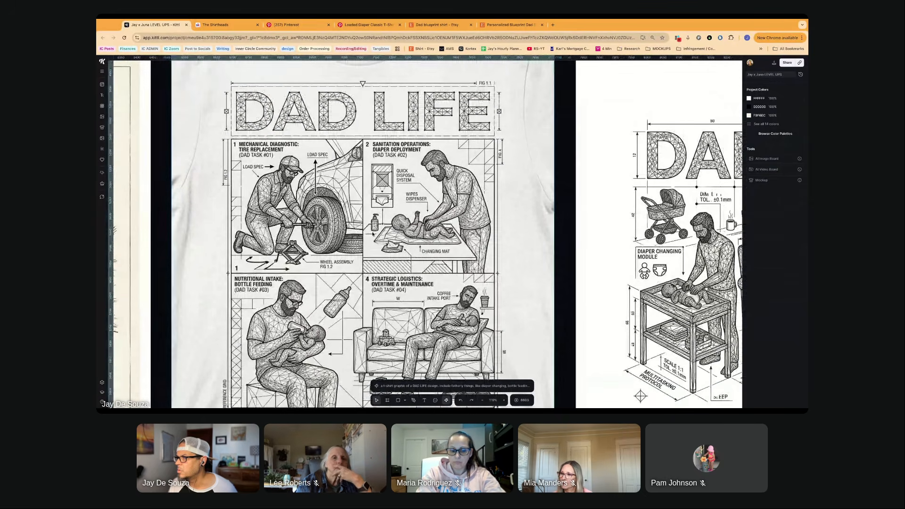
{"action": "left_click", "coordinate": [373, 234]}
{"action": "scroll", "coordinate": [370, 254], "scroll_direction": "down", "scroll_amount": 2}
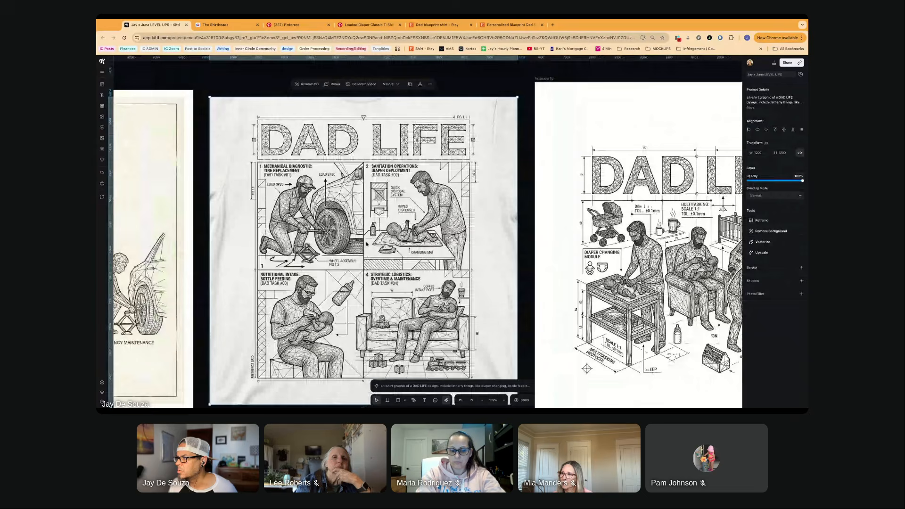
{"action": "left_click", "coordinate": [306, 84]}
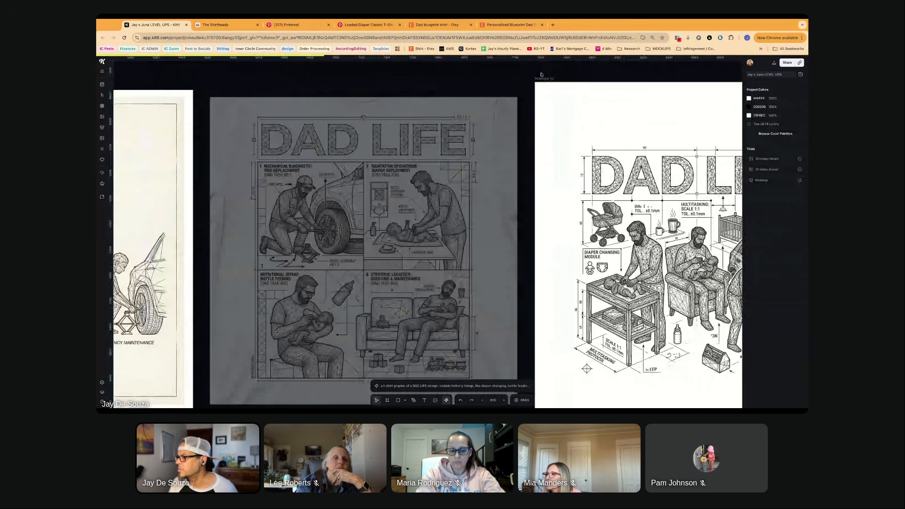
- Widen the three-dads artboard so that it also covers the four-panel DAD LIFE design
{"action": "left_click", "coordinate": [543, 78]}
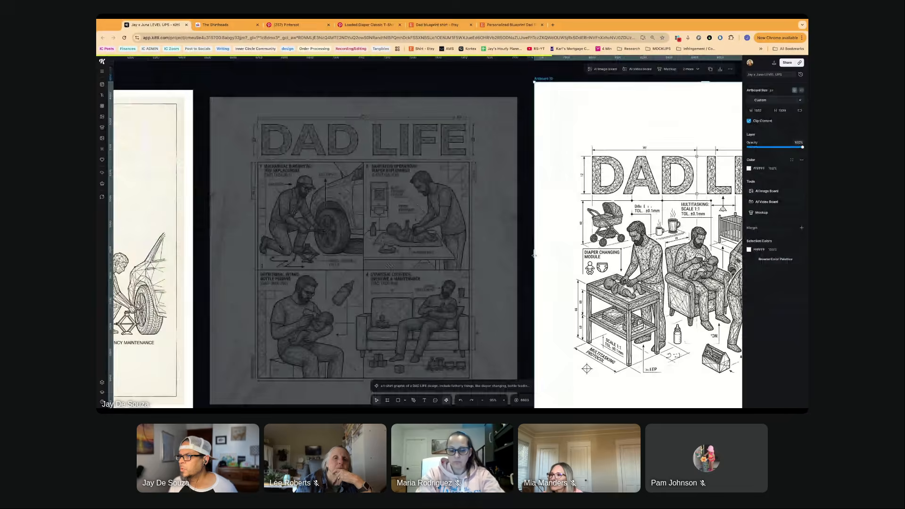
{"action": "left_click_drag", "start_coordinate": [534, 255], "coordinate": [191, 255]}
{"action": "left_click_drag", "start_coordinate": [310, 61], "coordinate": [424, 245]}
{"action": "scroll", "coordinate": [431, 234], "scroll_direction": "down", "scroll_amount": 2}
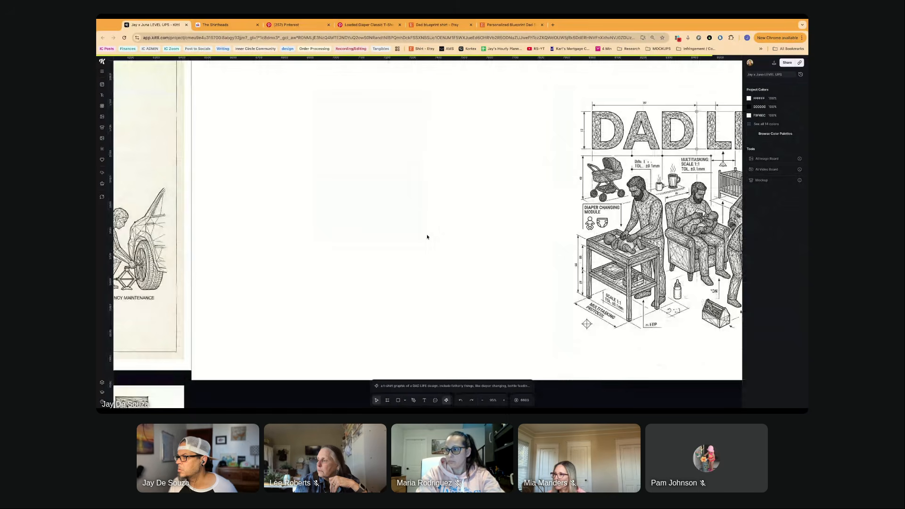
{"action": "scroll", "coordinate": [427, 237], "scroll_direction": "down", "scroll_amount": 5}
- Bring the four-panel DAD LIFE cutout in front of the artboard and examine its panels up close
{"action": "left_click", "coordinate": [426, 237]}
{"action": "left_click", "coordinate": [459, 118]}
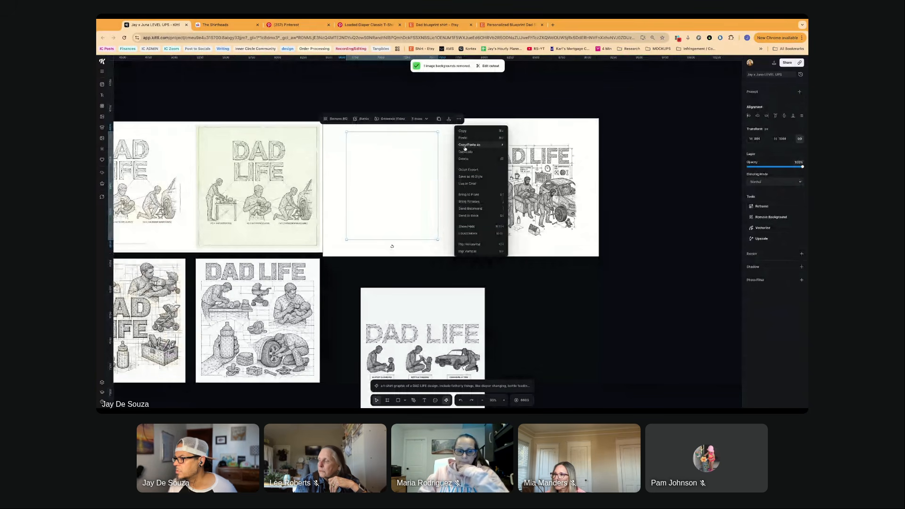
{"action": "left_click", "coordinate": [423, 188]}
{"action": "scroll", "coordinate": [423, 188], "scroll_direction": "up", "scroll_amount": 5}
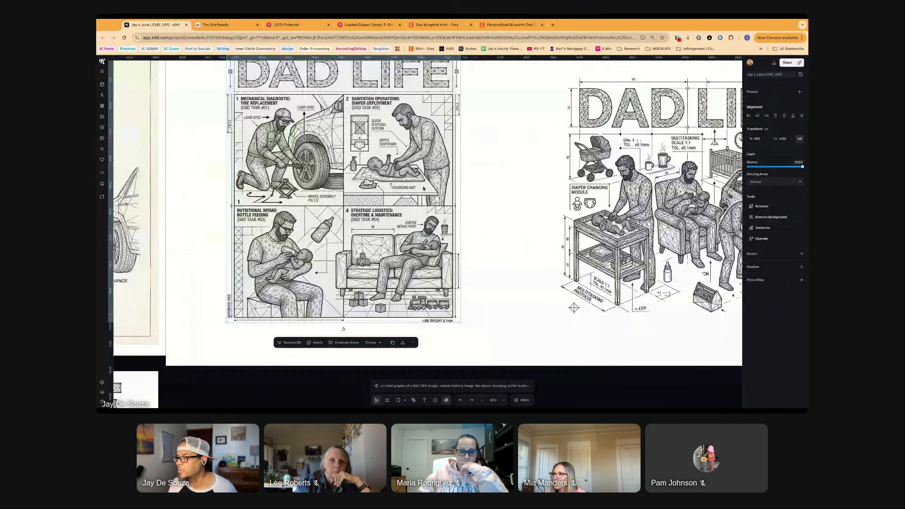
{"action": "scroll", "coordinate": [423, 188], "scroll_direction": "up", "scroll_amount": 1}
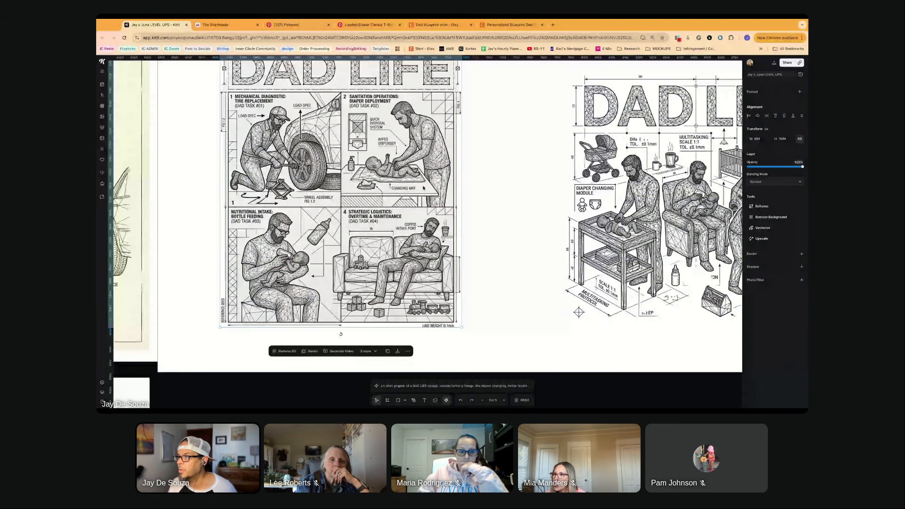
{"action": "scroll", "coordinate": [423, 188], "scroll_direction": "up", "scroll_amount": 2}
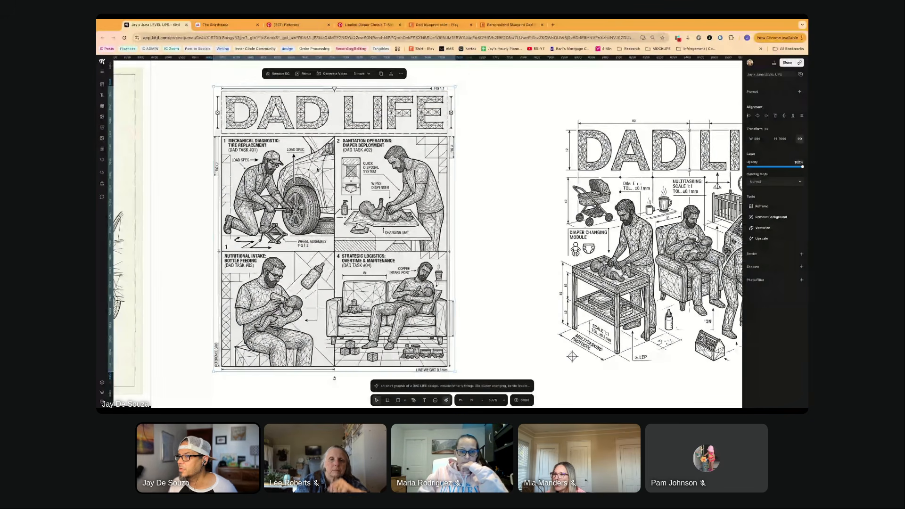
- Fill the widened artboard with red and a lighter pink to check the four-panel cutout's transparency
{"action": "left_click", "coordinate": [239, 83]}
{"action": "scroll", "coordinate": [238, 83], "scroll_direction": "up", "scroll_amount": 3}
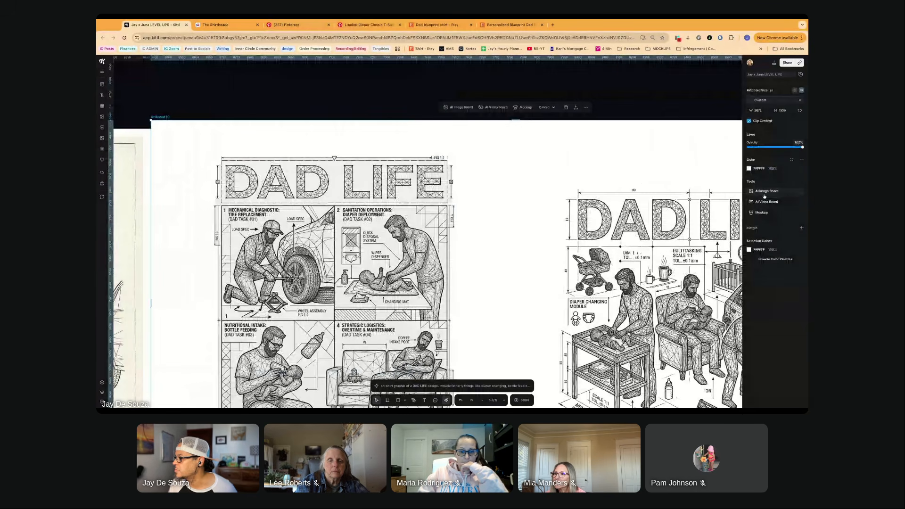
{"action": "left_click", "coordinate": [749, 169]}
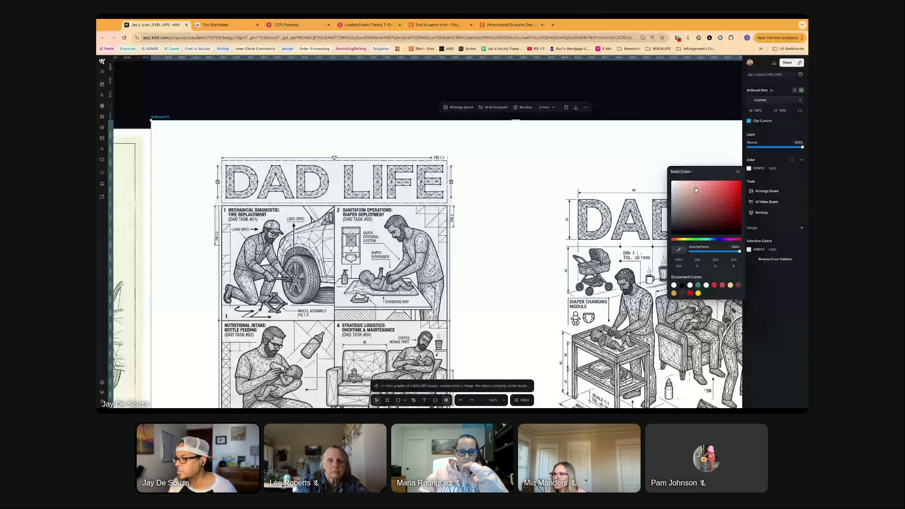
{"action": "left_click", "coordinate": [695, 189]}
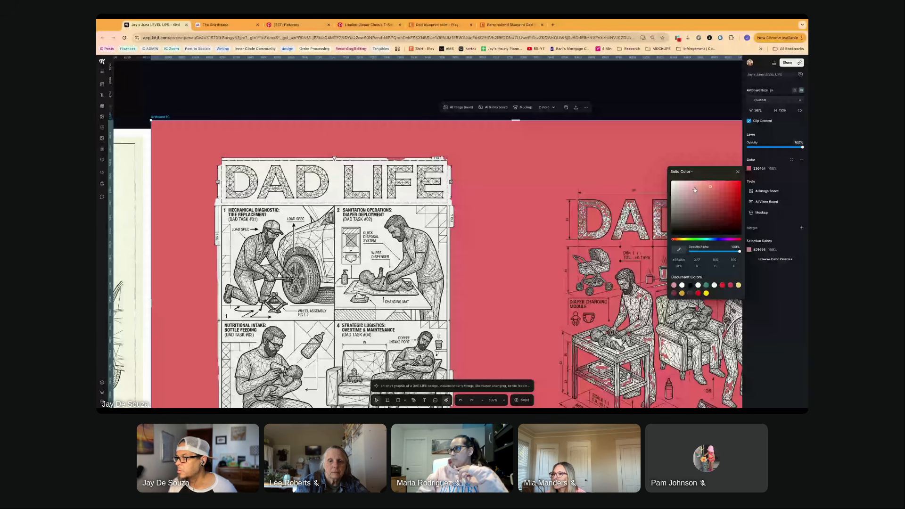
{"action": "scroll", "coordinate": [486, 185], "scroll_direction": "down", "scroll_amount": 4}
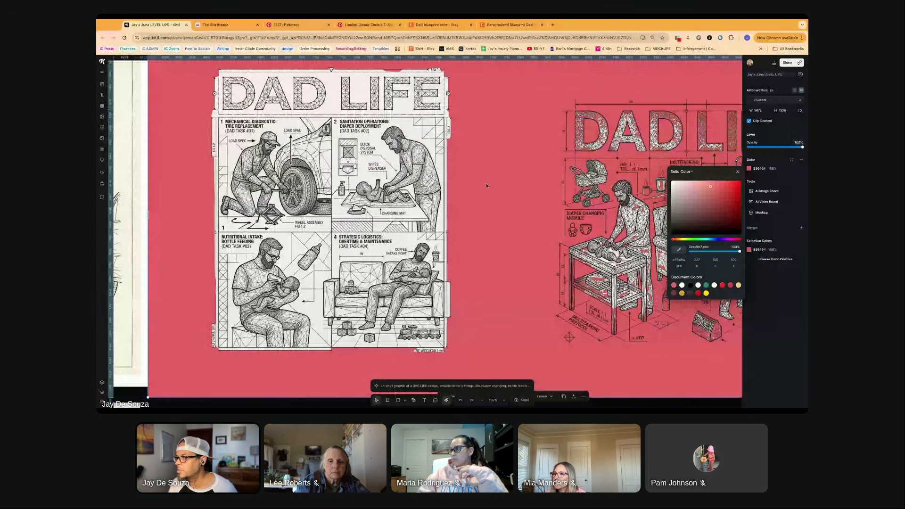
{"action": "left_click", "coordinate": [694, 187]}
{"action": "scroll", "coordinate": [495, 151], "scroll_direction": "up", "scroll_amount": 2}
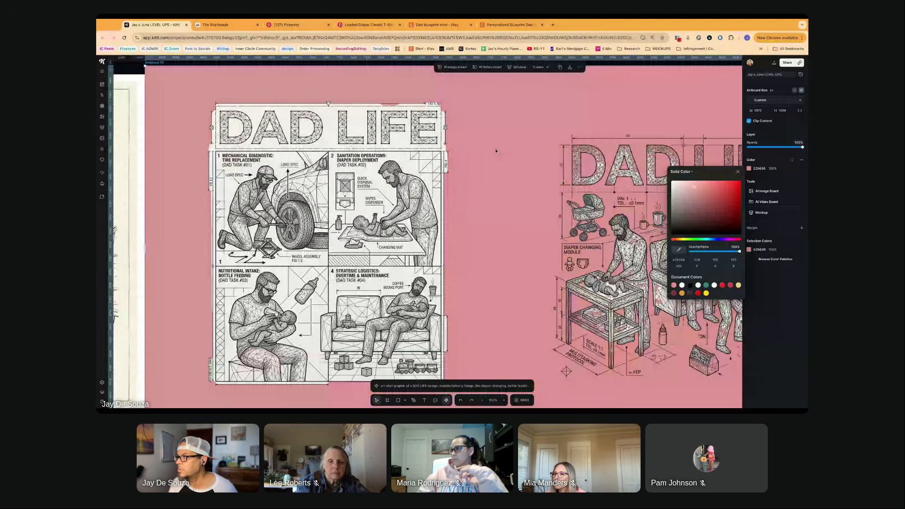
- Undo the fill, layering, artboard width and background removal changes to restore the original four-panel shirt image
{"action": "key", "text": "super+z"}
{"action": "key", "text": "super+z"}
{"action": "key", "text": "super+z"}
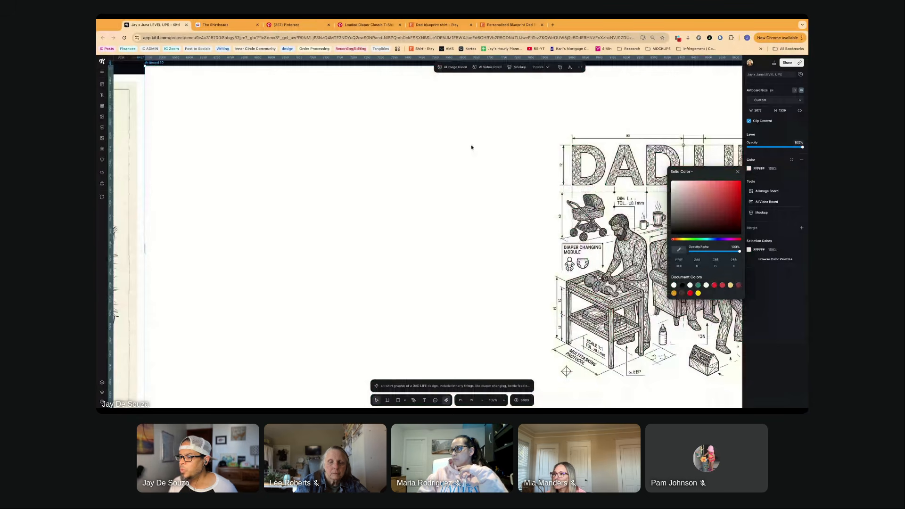
{"action": "scroll", "coordinate": [472, 148], "scroll_direction": "up", "scroll_amount": 3}
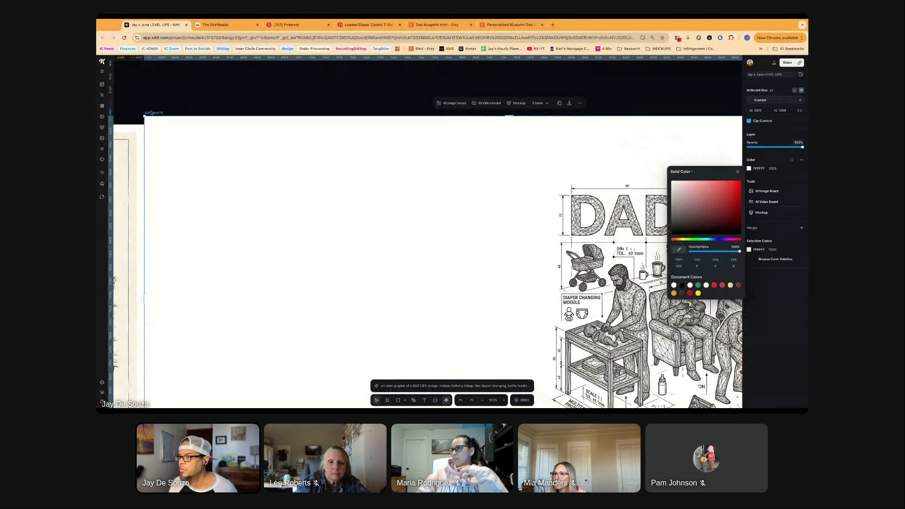
{"action": "scroll", "coordinate": [150, 114], "scroll_direction": "down", "scroll_amount": 8}
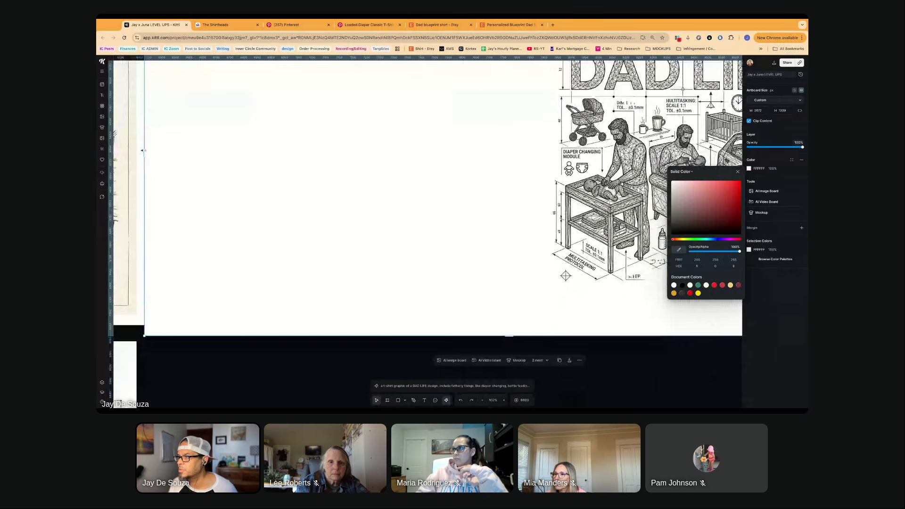
{"action": "left_click_drag", "start_coordinate": [143, 150], "coordinate": [373, 151]}
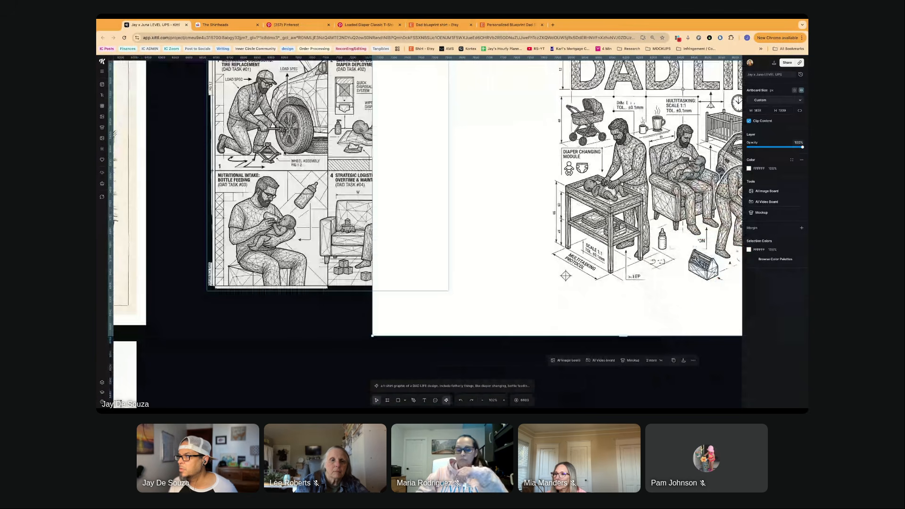
{"action": "scroll", "coordinate": [285, 153], "scroll_direction": "up", "scroll_amount": 5}
{"action": "key", "text": "super+z"}
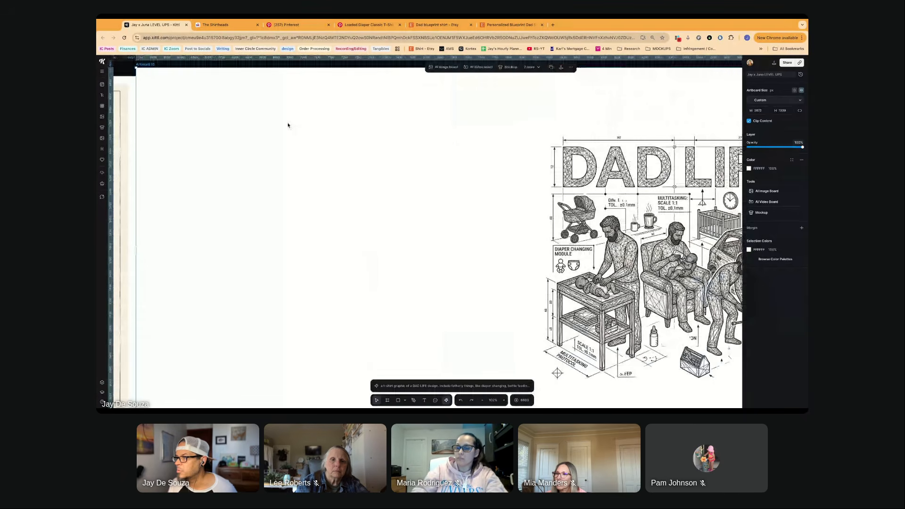
{"action": "key", "text": "super+z"}
{"action": "key", "text": "super+z"}
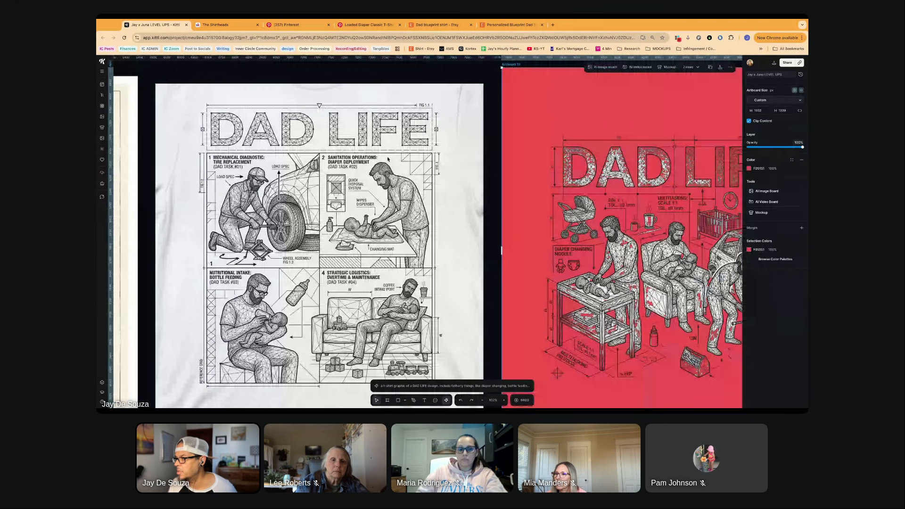
- Set up an image remix of the four-panel DAD LIFE shirt image using the Nano Banana Pro 4K model
{"action": "left_click", "coordinate": [359, 256]}
{"action": "scroll", "coordinate": [359, 256], "scroll_direction": "down", "scroll_amount": 4}
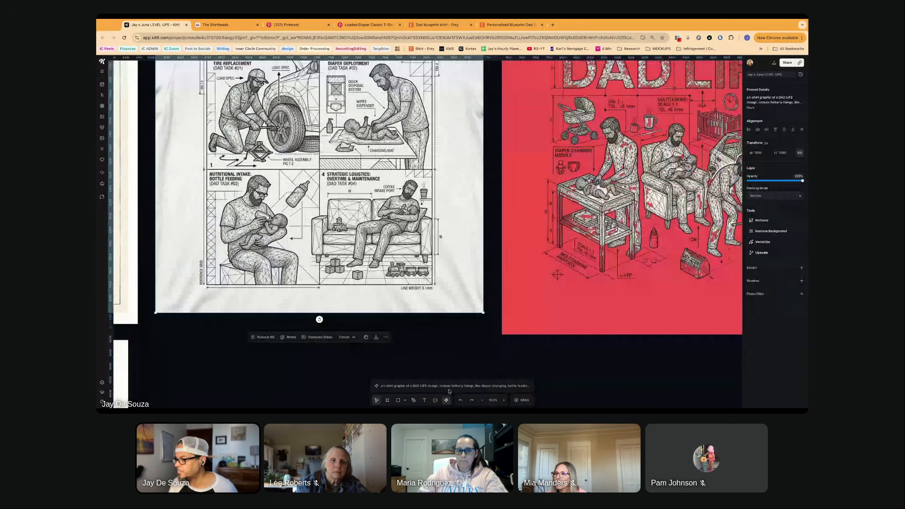
{"action": "left_click", "coordinate": [442, 386]}
{"action": "left_click", "coordinate": [418, 327]}
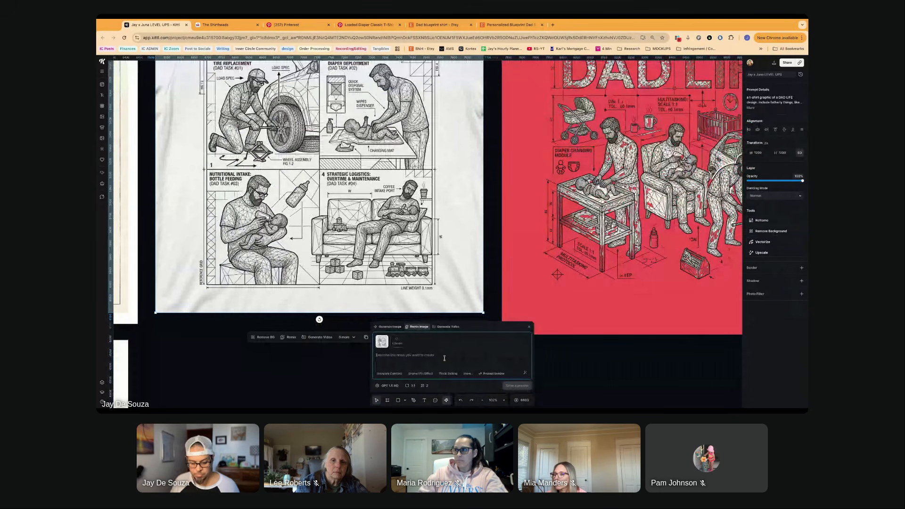
{"action": "type", "text": "ss"}
{"action": "type", "text": "t"}
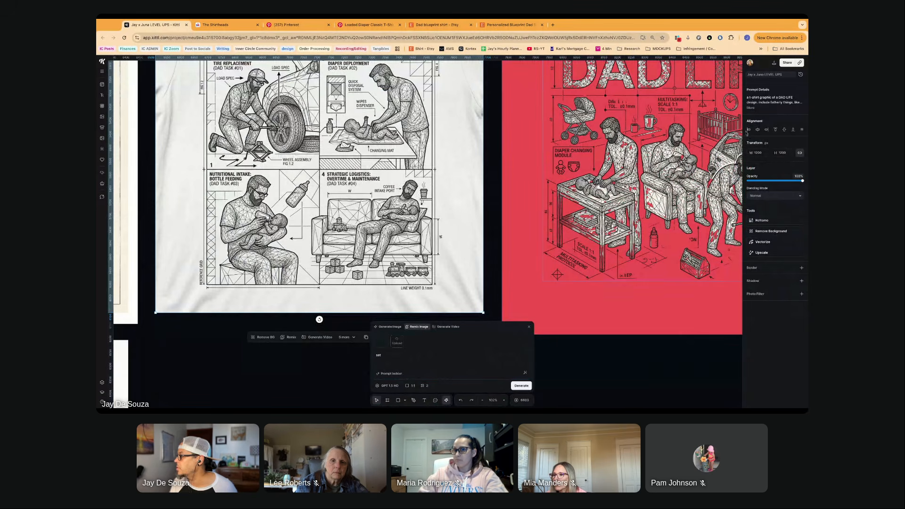
{"action": "left_click", "coordinate": [750, 107]}
{"action": "left_click", "coordinate": [407, 365]}
{"action": "left_click", "coordinate": [390, 386]}
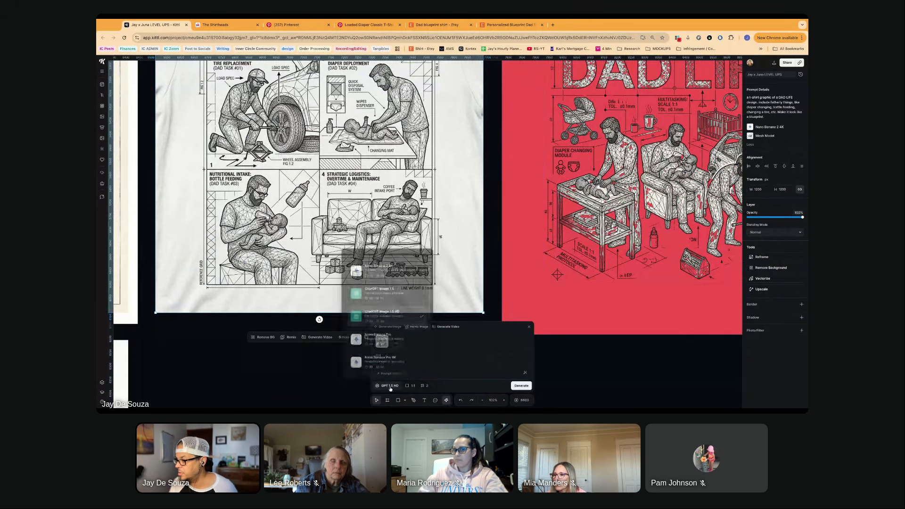
{"action": "left_click", "coordinate": [391, 360]}
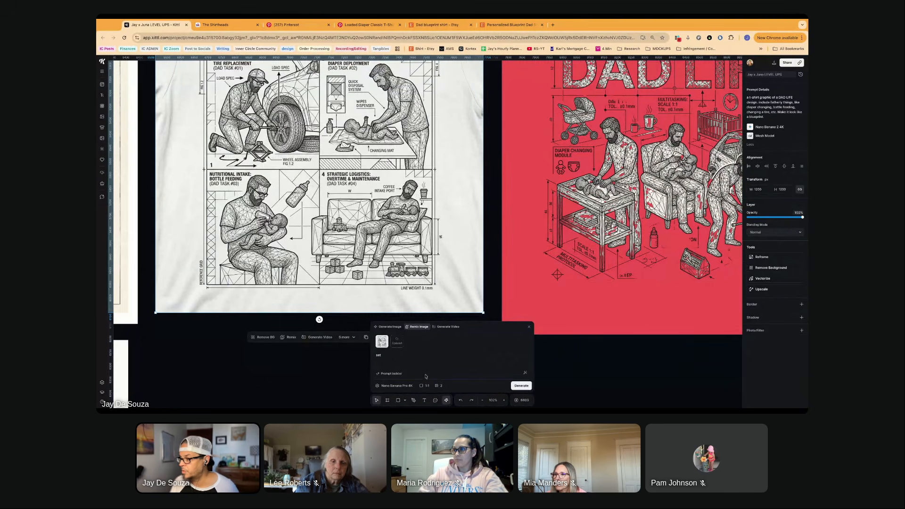
- Complete the remix prompt as "set it on a white background" and generate the four-panel image variations
{"action": "left_click", "coordinate": [411, 359]}
{"action": "type", "text": "it on a wh"}
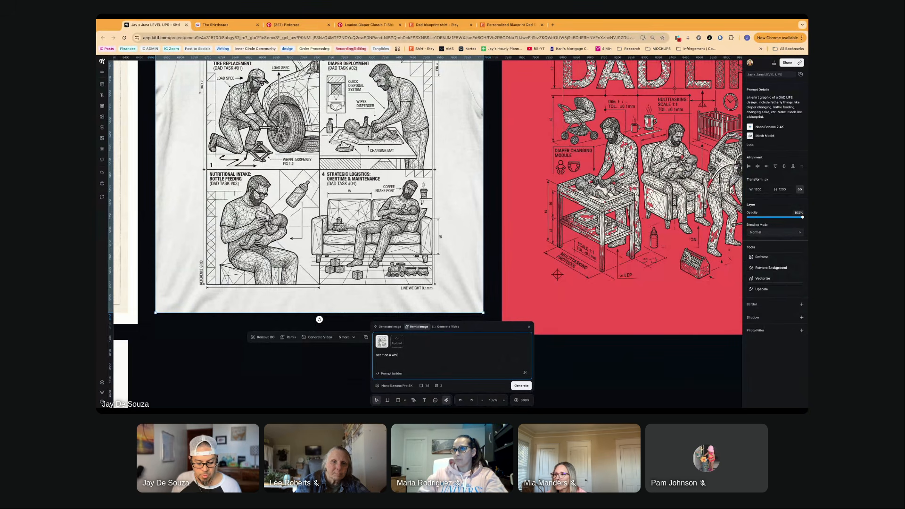
{"action": "type", "text": "ite background"}
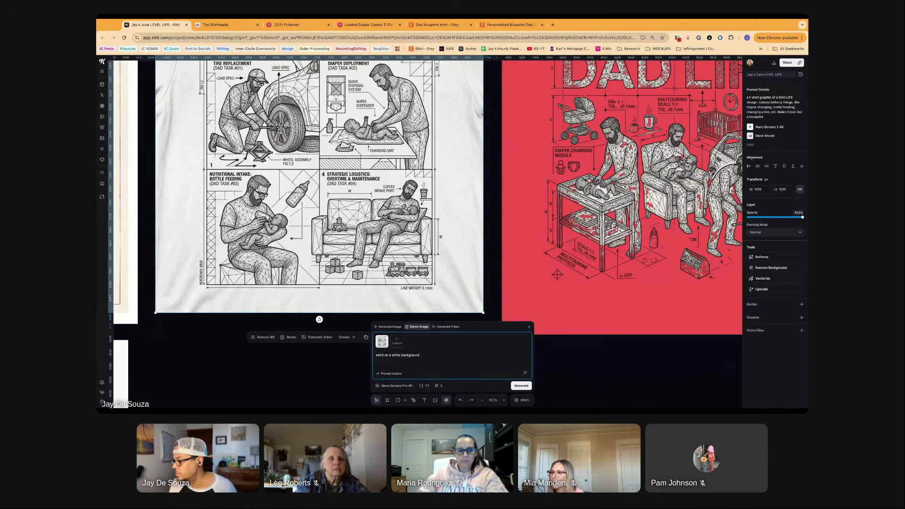
{"action": "left_click", "coordinate": [521, 385]}
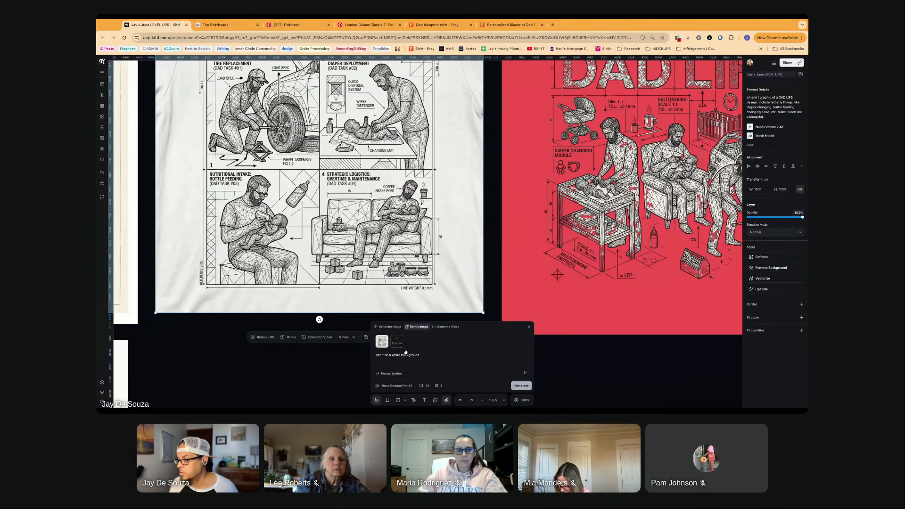
- Highlight the prompt text of the DAD LIFE collage with the toolbox, then clear that image from the remix reference
{"action": "scroll", "coordinate": [314, 328], "scroll_direction": "down", "scroll_amount": 10}
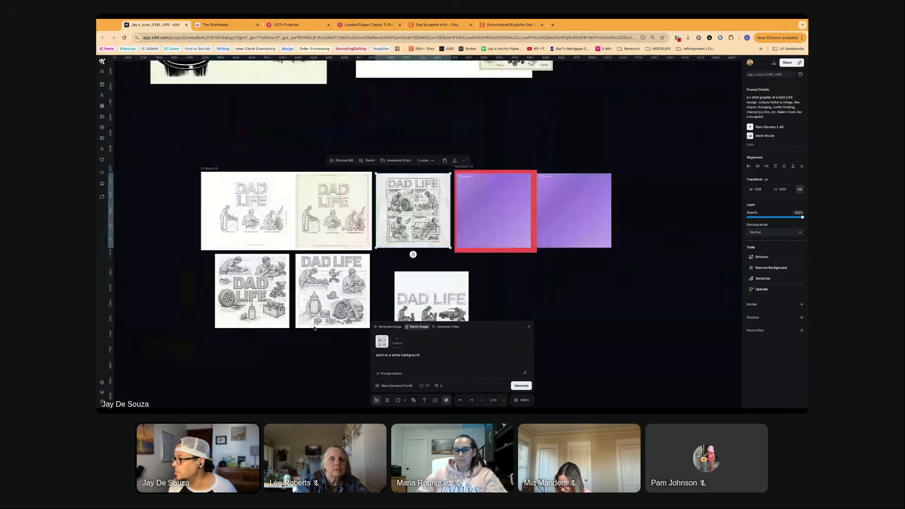
{"action": "left_click", "coordinate": [313, 323]}
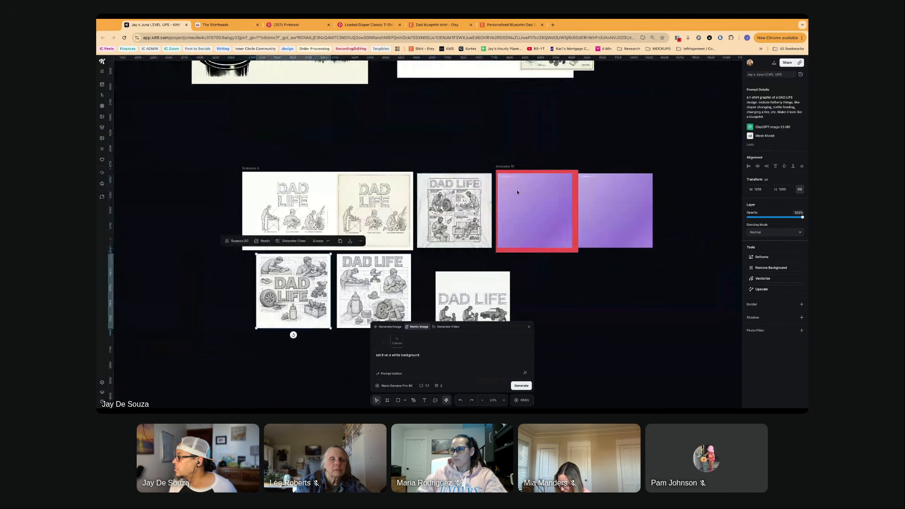
{"action": "left_click_drag", "start_coordinate": [747, 101], "coordinate": [768, 119]}
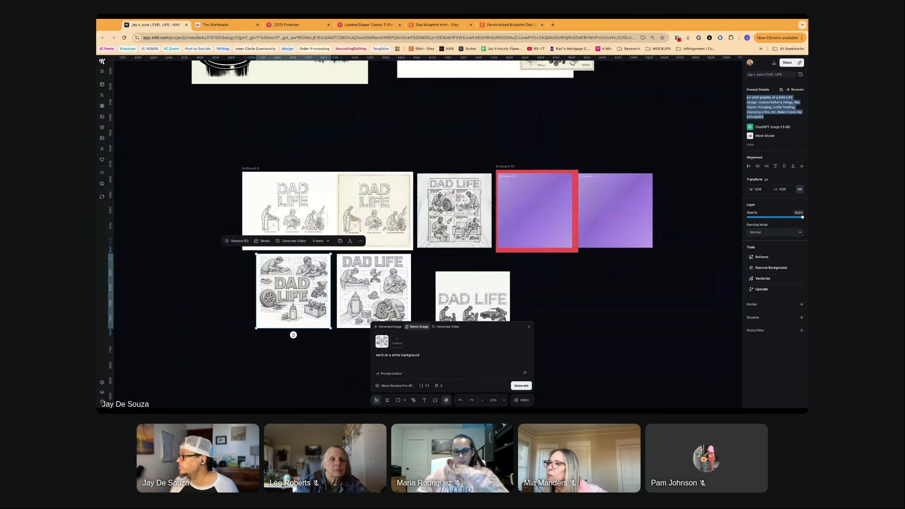
{"action": "left_click", "coordinate": [384, 339]}
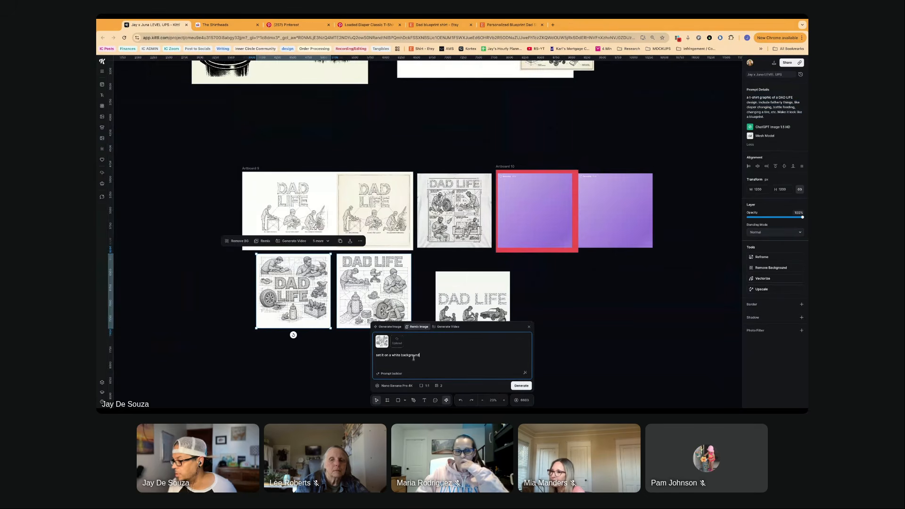
{"action": "left_click", "coordinate": [385, 340]}
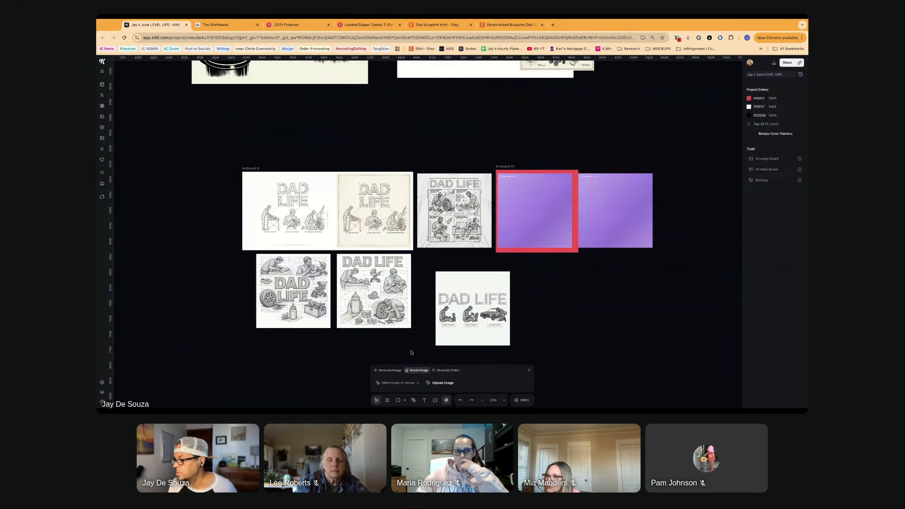
- Generate new images from the blueprint-style DAD LIFE t-shirt prompt with ChatGPT Image 1.5 HD, removing the attached reference image first
{"action": "left_click", "coordinate": [389, 370]}
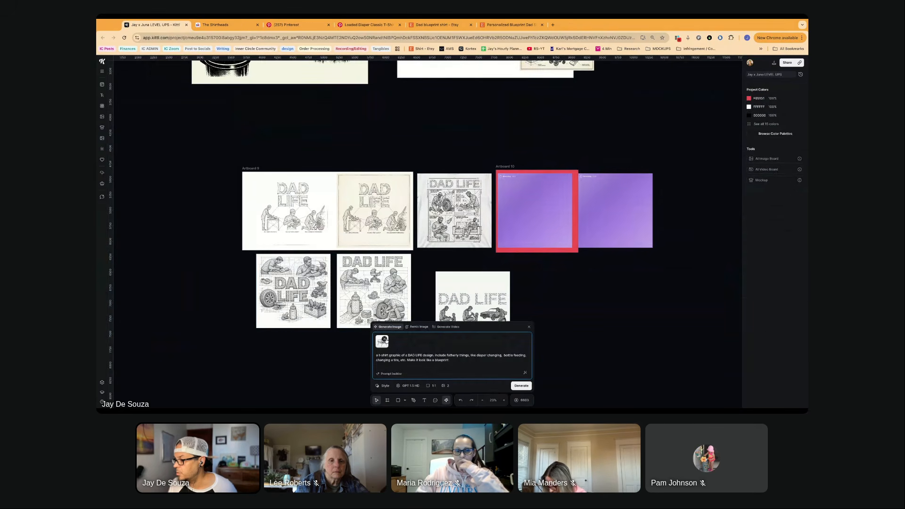
{"action": "left_click", "coordinate": [386, 338]}
{"action": "left_click", "coordinate": [449, 360]}
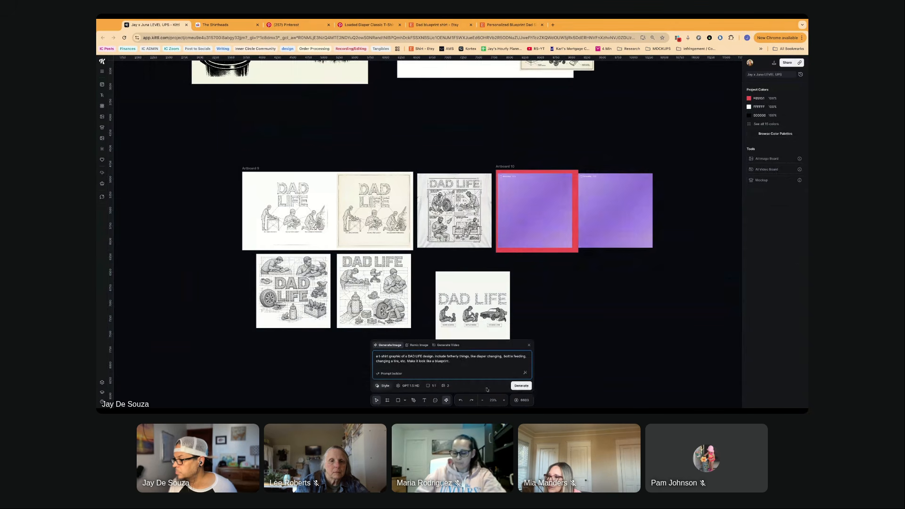
{"action": "left_click", "coordinate": [520, 385]}
{"action": "scroll", "coordinate": [477, 336], "scroll_direction": "right", "scroll_amount": 2}
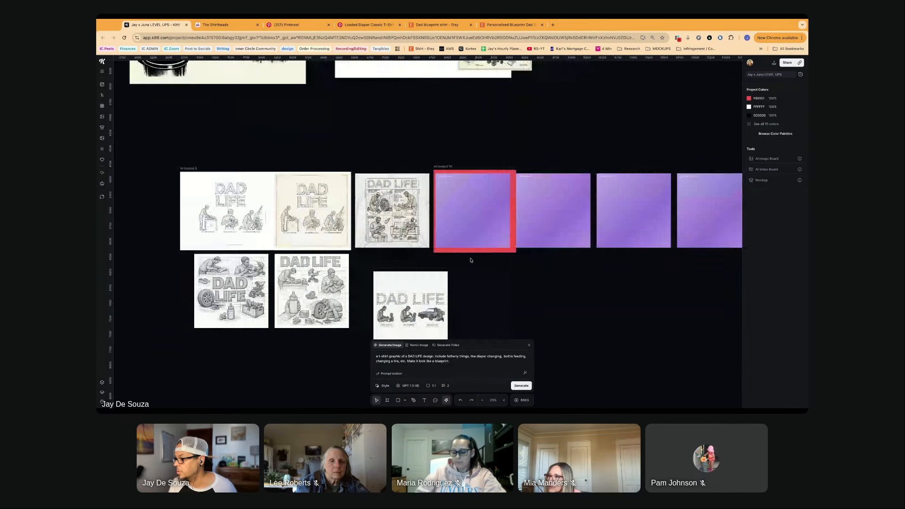
- Generate another pair of images from the same DAD LIFE prompt using the Nano Banana Pro 4K model
{"action": "left_click", "coordinate": [410, 386]}
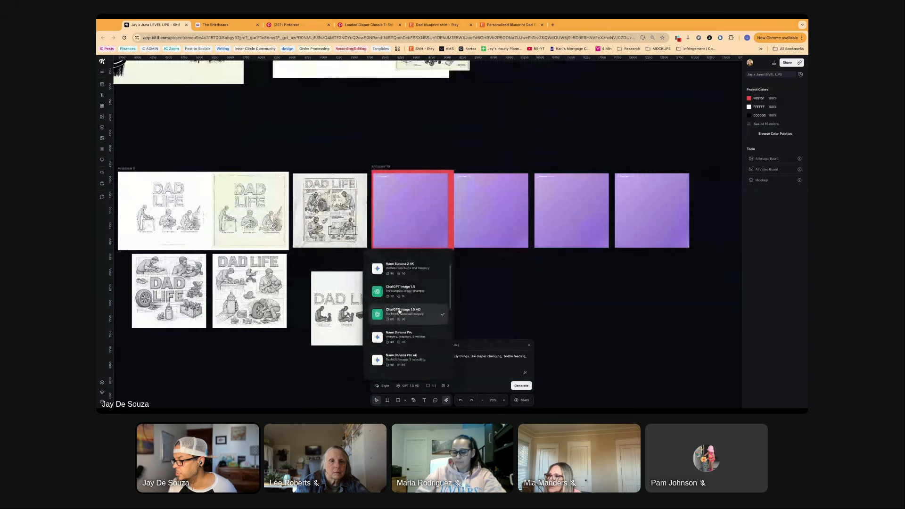
{"action": "left_click", "coordinate": [401, 357]}
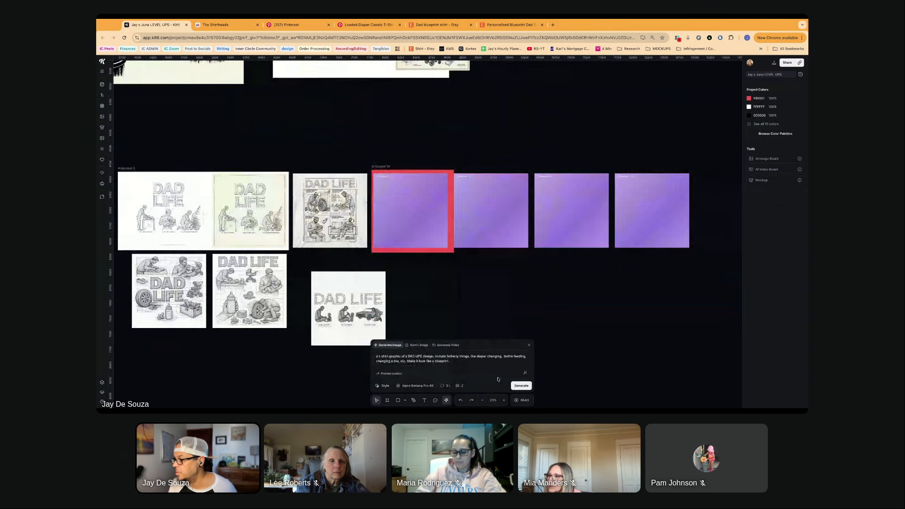
{"action": "left_click", "coordinate": [521, 385]}
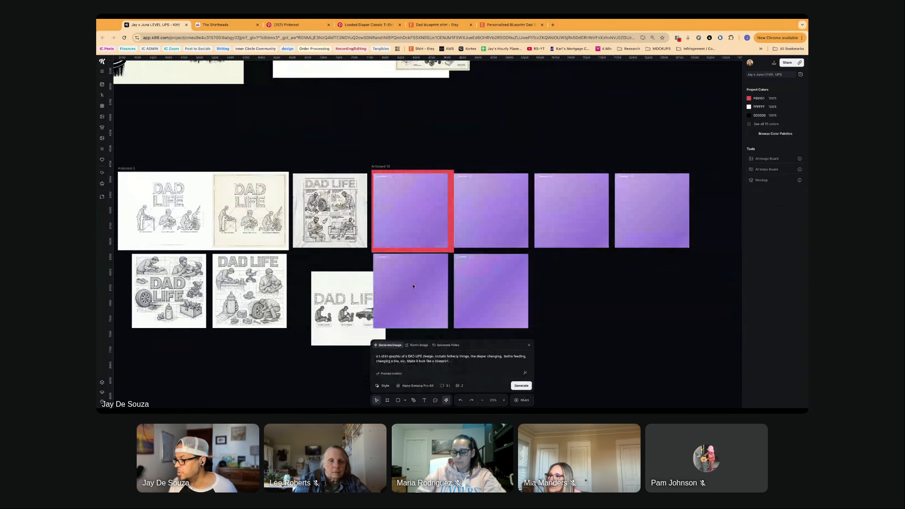
- Generate further versions of the DAD LIFE prompt with Recraft V4 and with Recraft V4 Pro
{"action": "left_click", "coordinate": [415, 385]}
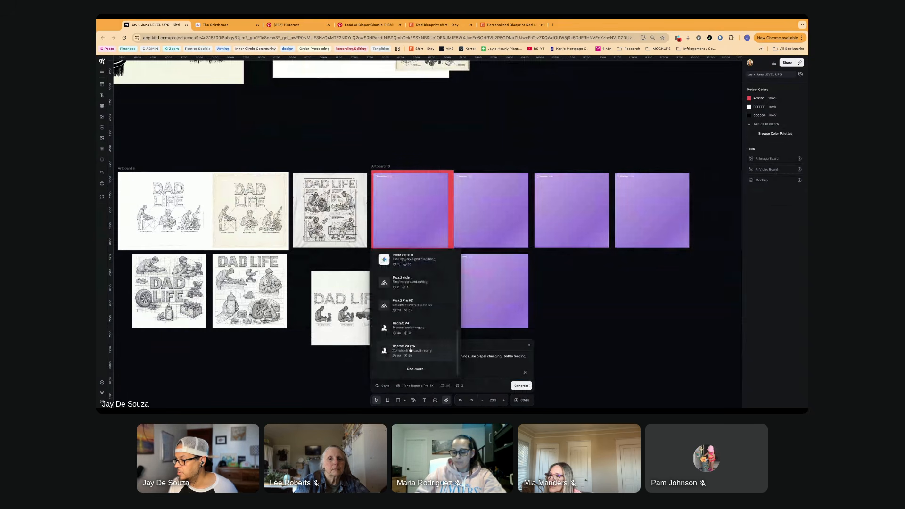
{"action": "left_click", "coordinate": [410, 350]}
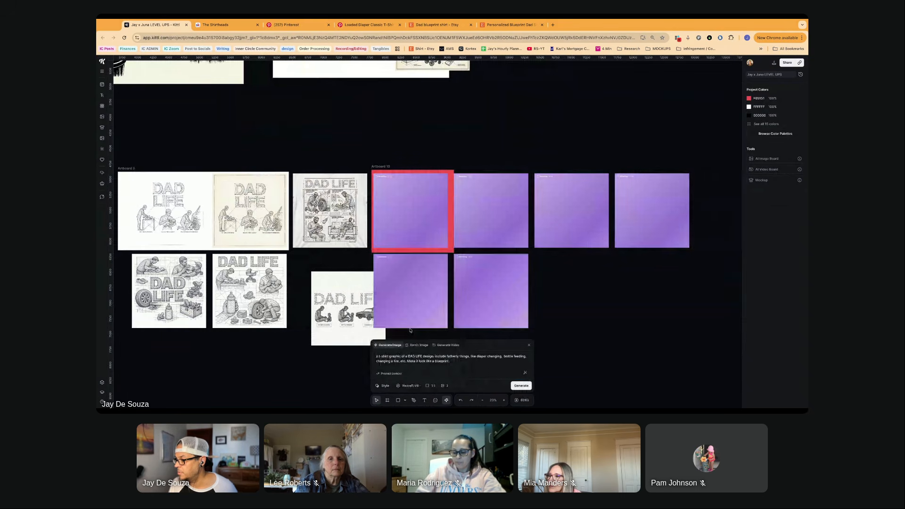
{"action": "left_click", "coordinate": [406, 385]}
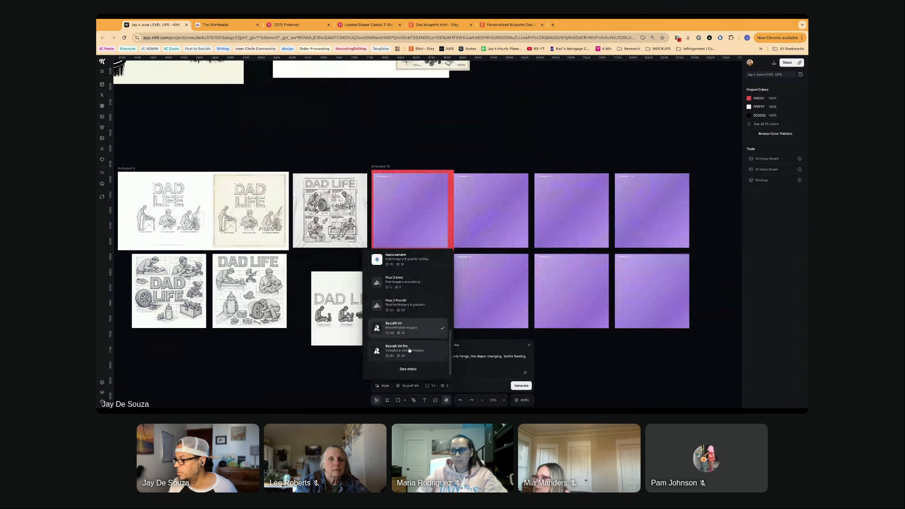
{"action": "left_click", "coordinate": [396, 370]}
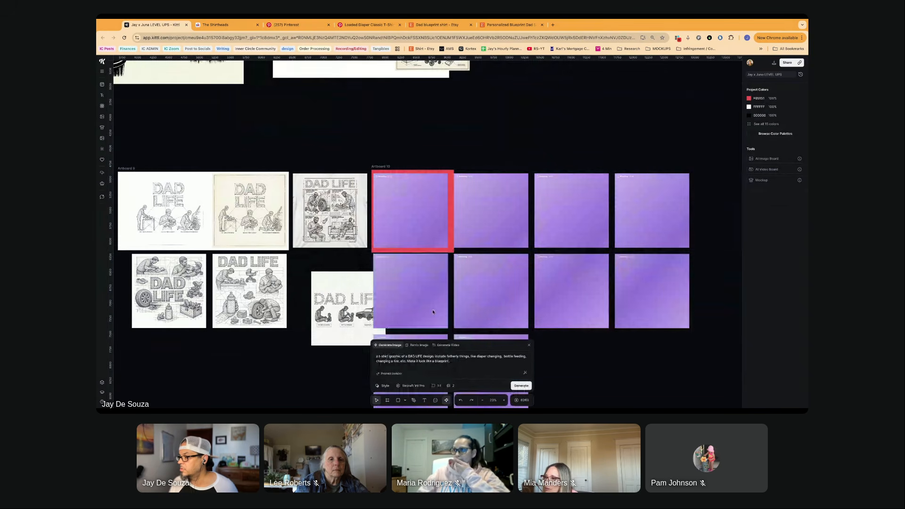
- Examine the existing DAD LIFE designs up close, comparing the three-dads artboard, the four-panel shirt and the two blueprint collages
{"action": "scroll", "coordinate": [423, 324], "scroll_direction": "down", "scroll_amount": 3}
{"action": "scroll", "coordinate": [317, 285], "scroll_direction": "up", "scroll_amount": 1}
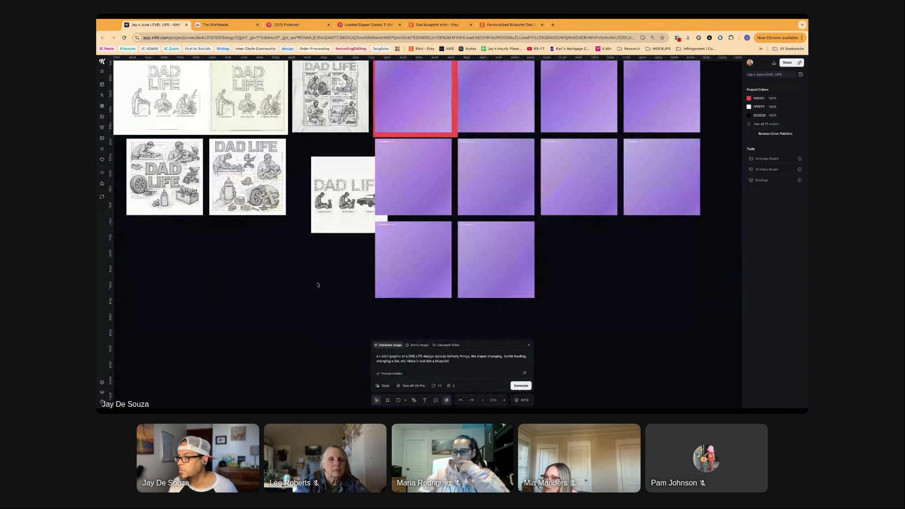
{"action": "scroll", "coordinate": [318, 284], "scroll_direction": "up", "scroll_amount": 2}
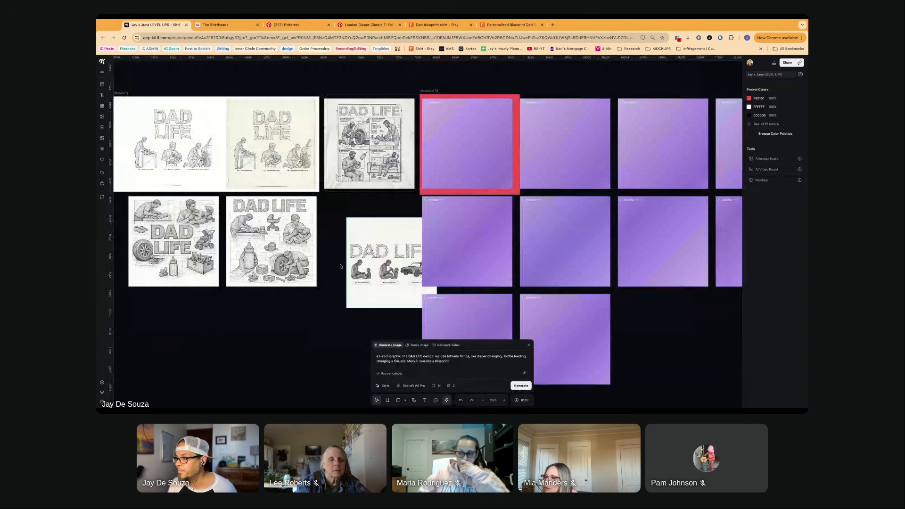
{"action": "scroll", "coordinate": [282, 245], "scroll_direction": "up", "scroll_amount": 3}
{"action": "scroll", "coordinate": [282, 245], "scroll_direction": "left", "scroll_amount": 3}
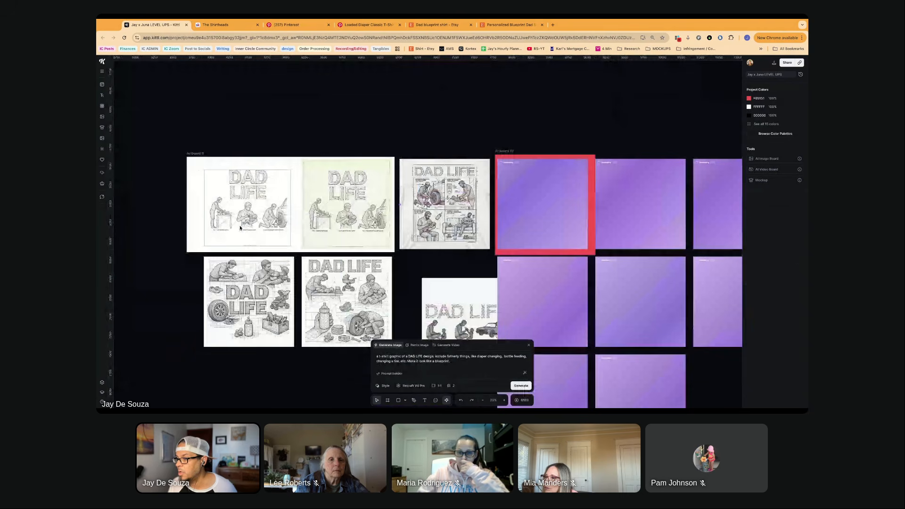
{"action": "scroll", "coordinate": [240, 228], "scroll_direction": "up", "scroll_amount": 5}
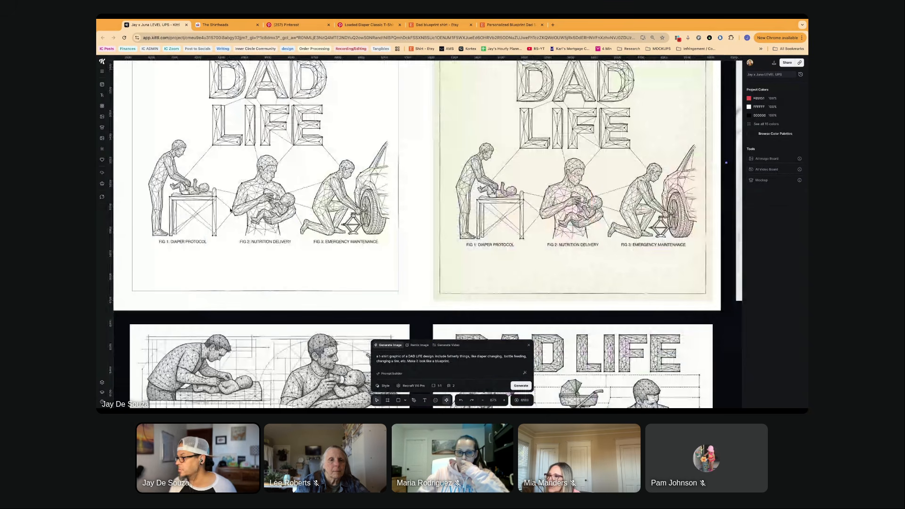
{"action": "scroll", "coordinate": [230, 211], "scroll_direction": "down", "scroll_amount": 3}
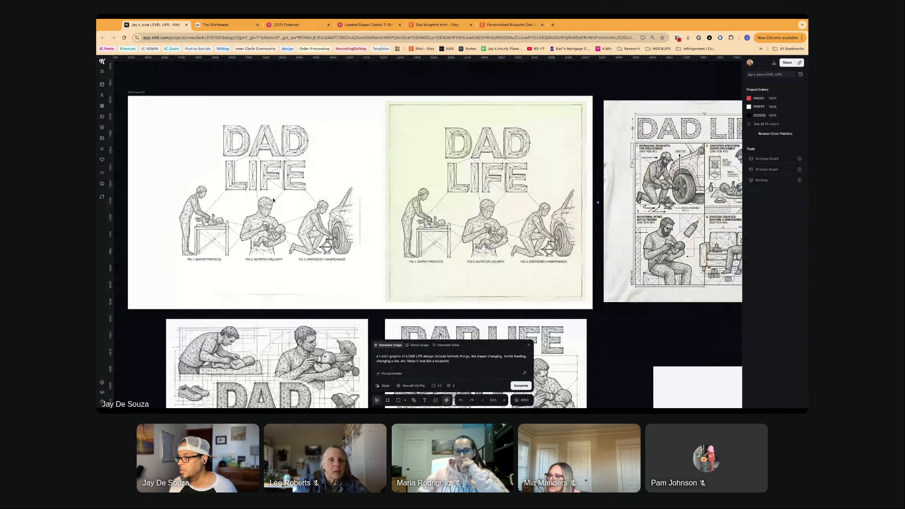
{"action": "scroll", "coordinate": [336, 251], "scroll_direction": "right", "scroll_amount": 5}
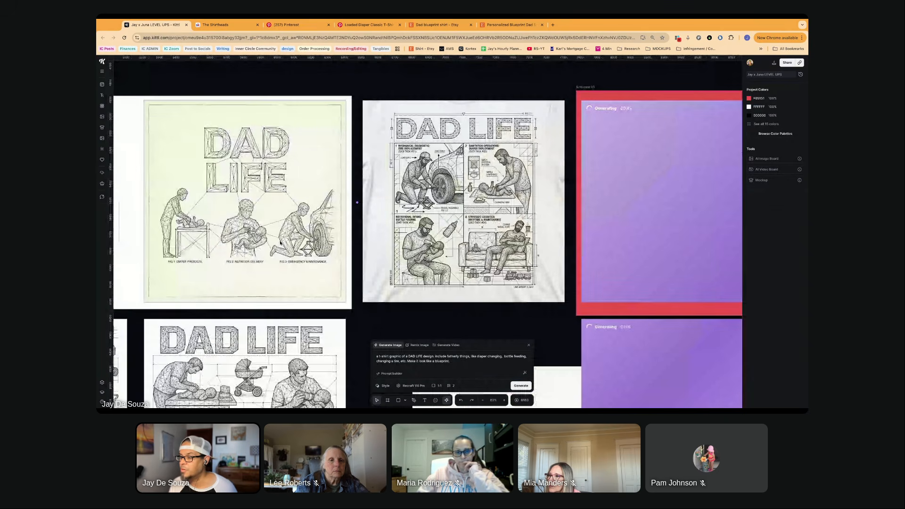
{"action": "scroll", "coordinate": [281, 242], "scroll_direction": "left", "scroll_amount": 2}
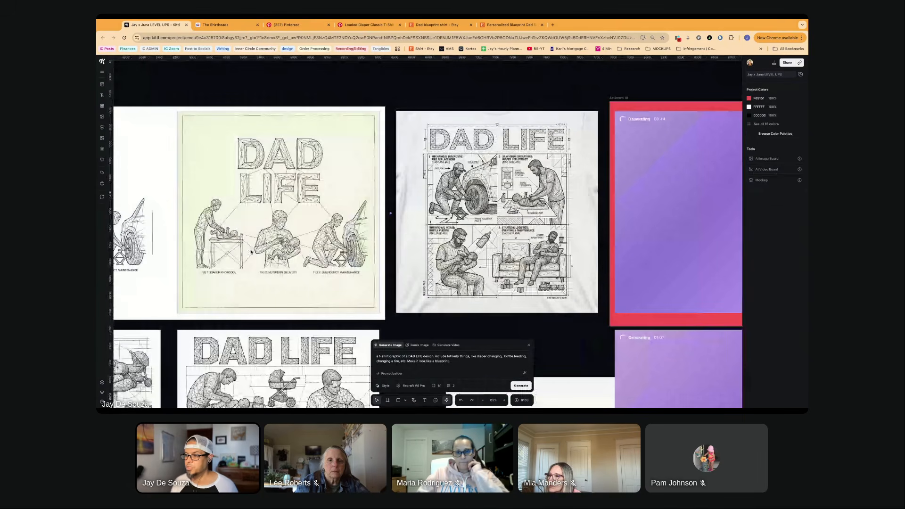
{"action": "scroll", "coordinate": [251, 252], "scroll_direction": "left", "scroll_amount": 2}
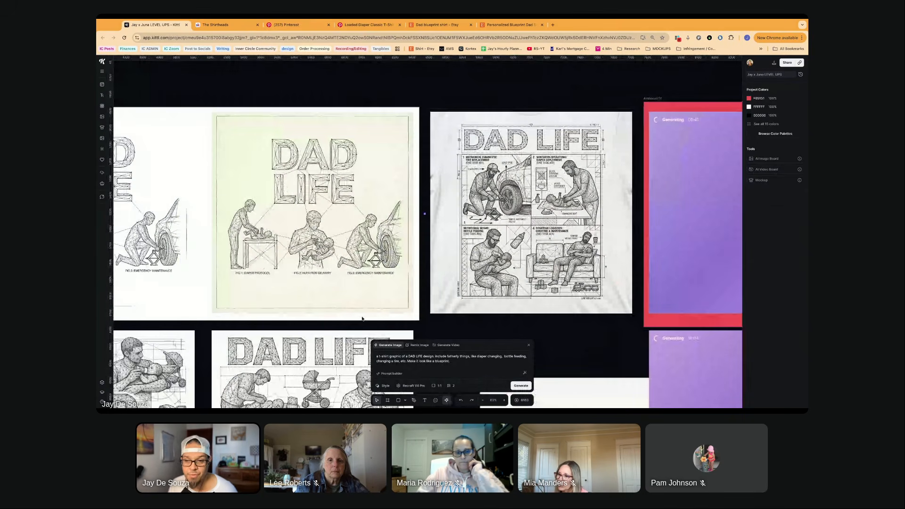
{"action": "left_click", "coordinate": [337, 268]}
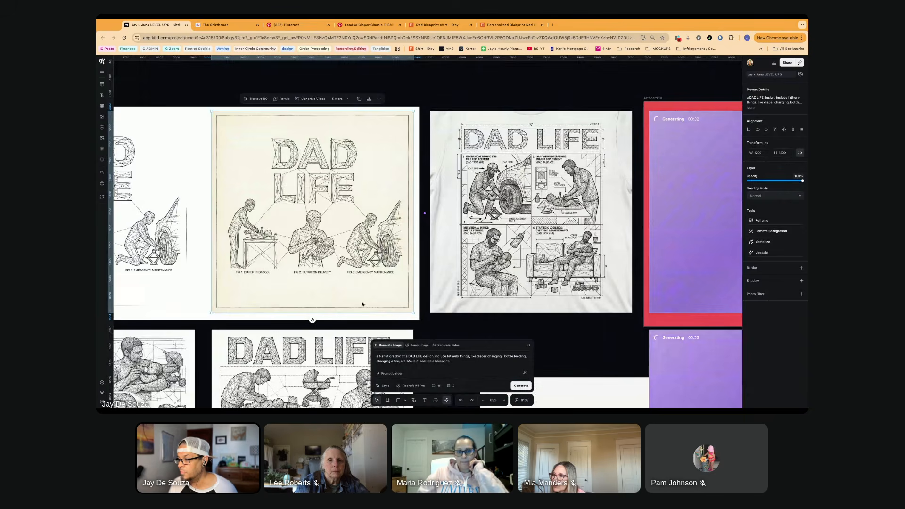
{"action": "scroll", "coordinate": [362, 304], "scroll_direction": "down", "scroll_amount": 3}
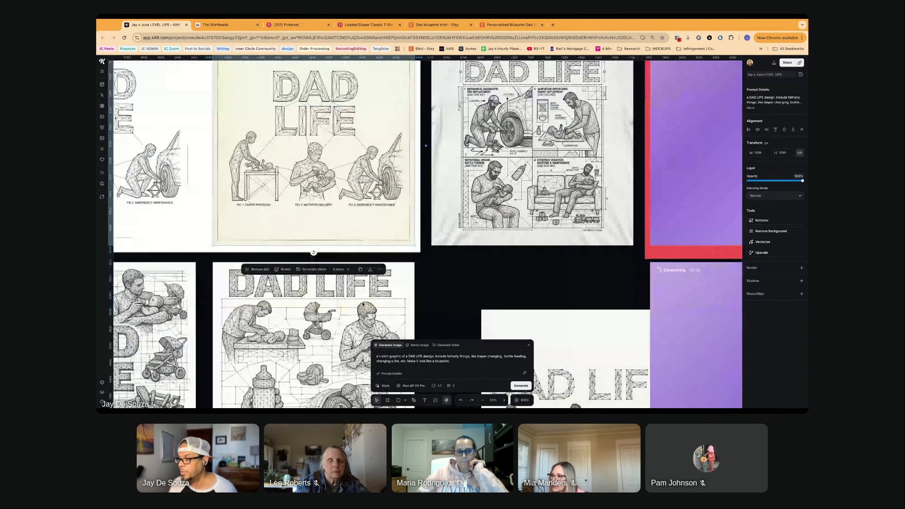
{"action": "scroll", "coordinate": [362, 304], "scroll_direction": "down", "scroll_amount": 5}
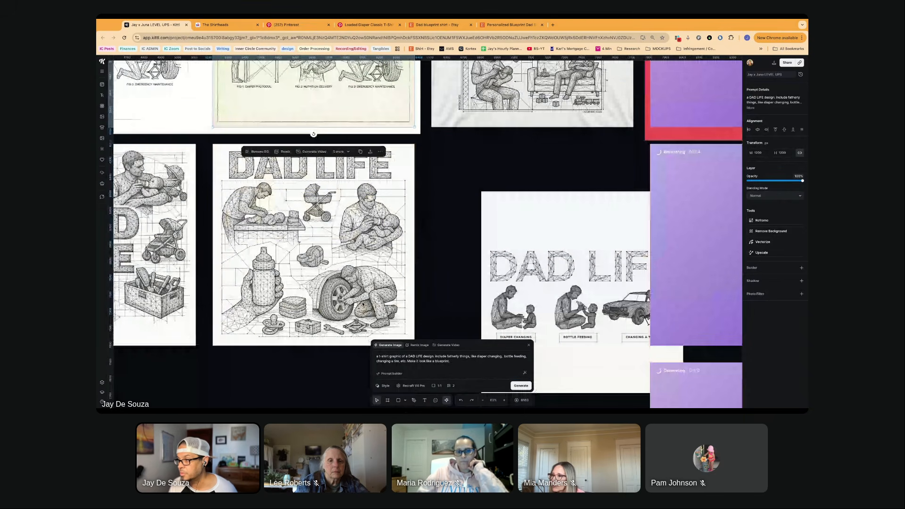
{"action": "scroll", "coordinate": [362, 304], "scroll_direction": "left", "scroll_amount": 5}
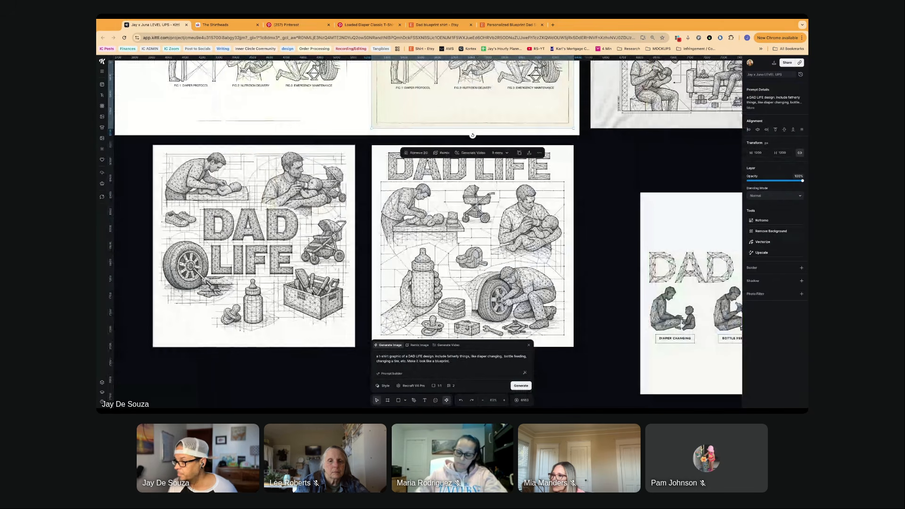
- Move the three-scene DAD LIFE image up beside the blueprint collage with the DAD LIFE heading across its top
{"action": "scroll", "coordinate": [312, 293], "scroll_direction": "up", "scroll_amount": 1}
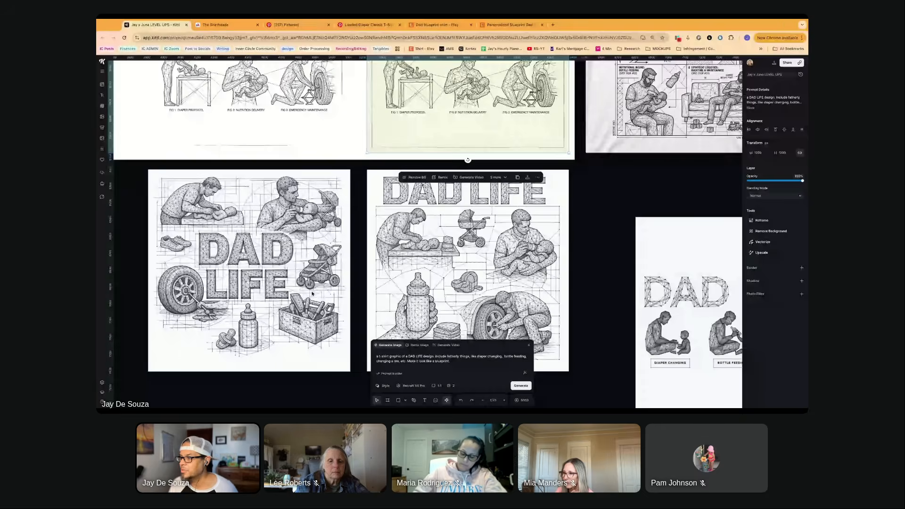
{"action": "scroll", "coordinate": [312, 293], "scroll_direction": "right", "scroll_amount": 8}
{"action": "left_click_drag", "start_coordinate": [341, 272], "coordinate": [291, 224]}
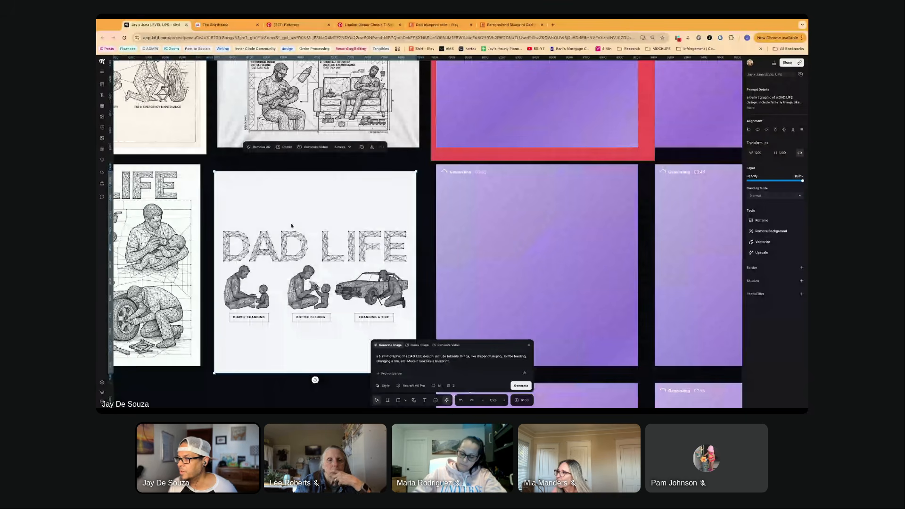
- Examine the yellow three-dads artboard, the four-panel shirt, the black "One Mess at a Time" design and "Dad's Multitasking Blueprint" up close
{"action": "scroll", "coordinate": [315, 262], "scroll_direction": "up", "scroll_amount": 7}
{"action": "scroll", "coordinate": [316, 262], "scroll_direction": "left", "scroll_amount": 7}
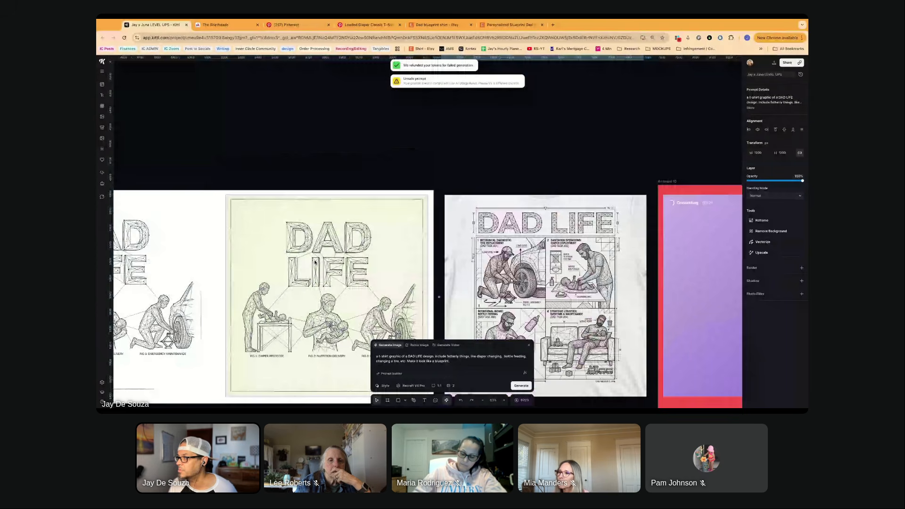
{"action": "scroll", "coordinate": [315, 263], "scroll_direction": "up", "scroll_amount": 5}
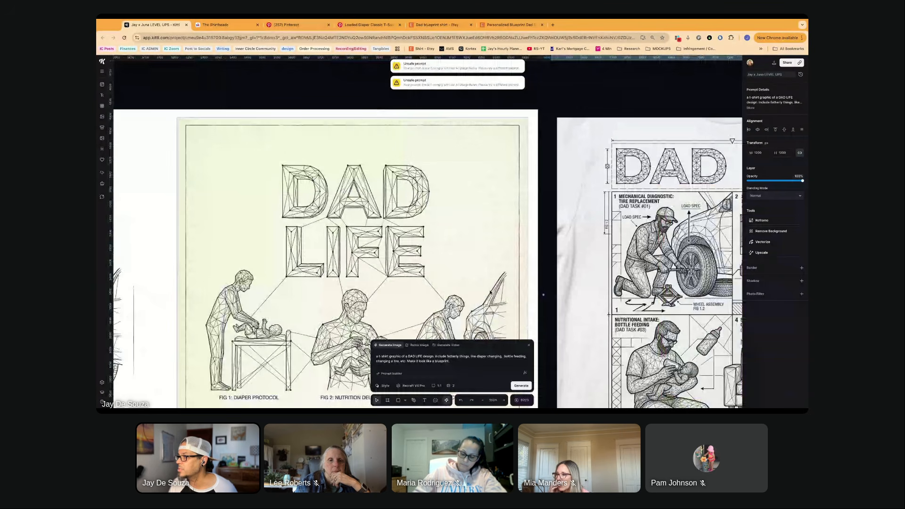
{"action": "scroll", "coordinate": [490, 292], "scroll_direction": "down", "scroll_amount": 2}
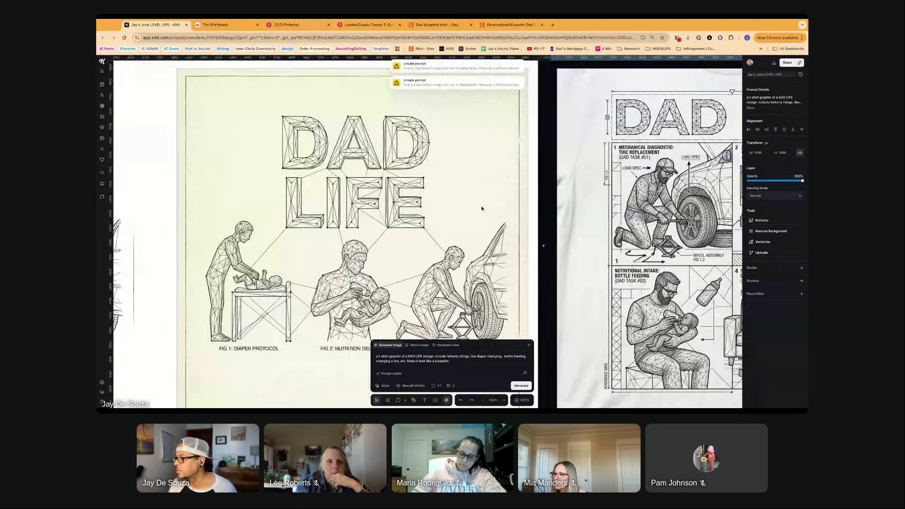
{"action": "scroll", "coordinate": [482, 208], "scroll_direction": "down", "scroll_amount": 3}
{"action": "scroll", "coordinate": [415, 236], "scroll_direction": "down", "scroll_amount": 3}
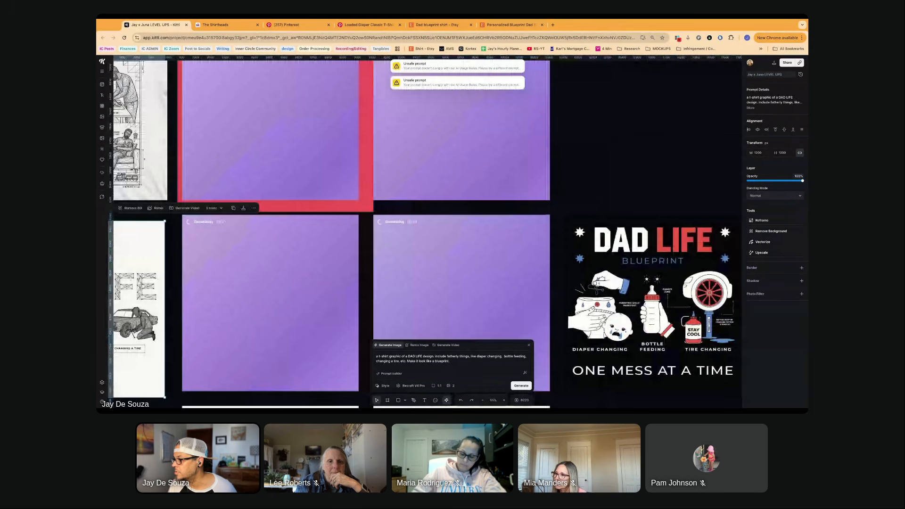
{"action": "scroll", "coordinate": [415, 236], "scroll_direction": "right", "scroll_amount": 4}
{"action": "scroll", "coordinate": [415, 236], "scroll_direction": "down", "scroll_amount": 2}
{"action": "scroll", "coordinate": [383, 219], "scroll_direction": "right", "scroll_amount": 2}
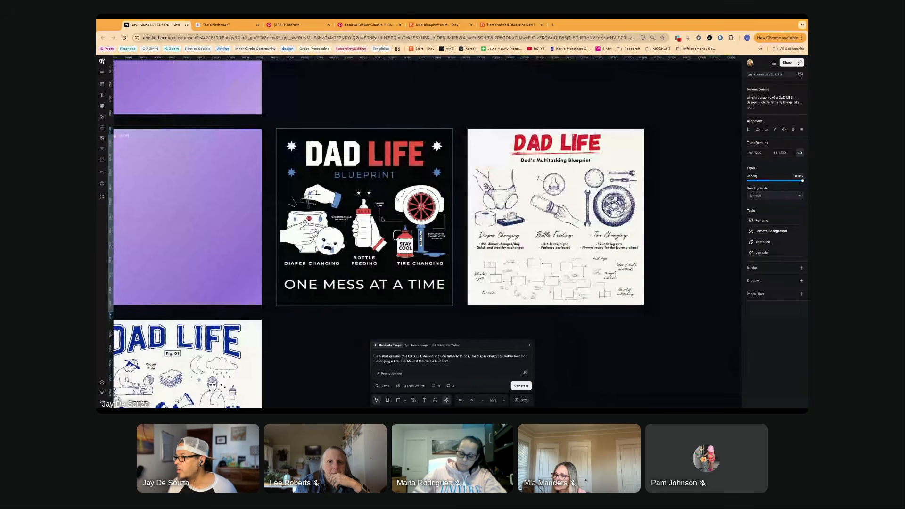
{"action": "scroll", "coordinate": [382, 220], "scroll_direction": "up", "scroll_amount": 3}
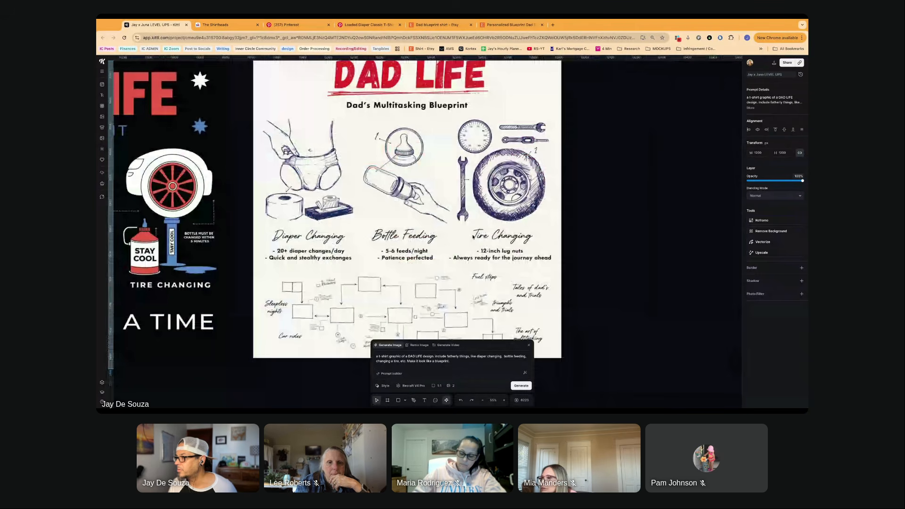
{"action": "scroll", "coordinate": [473, 236], "scroll_direction": "down", "scroll_amount": 2}
{"action": "scroll", "coordinate": [472, 236], "scroll_direction": "up", "scroll_amount": 2}
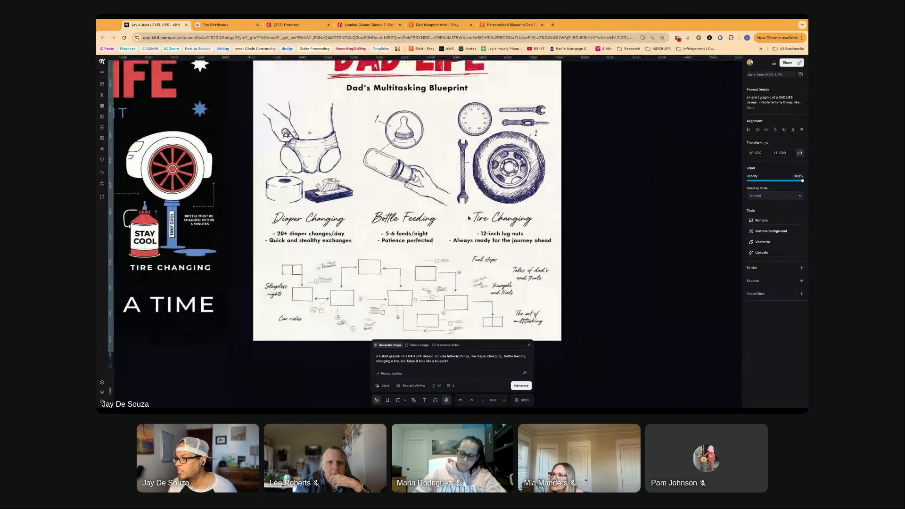
{"action": "scroll", "coordinate": [469, 218], "scroll_direction": "up", "scroll_amount": 1}
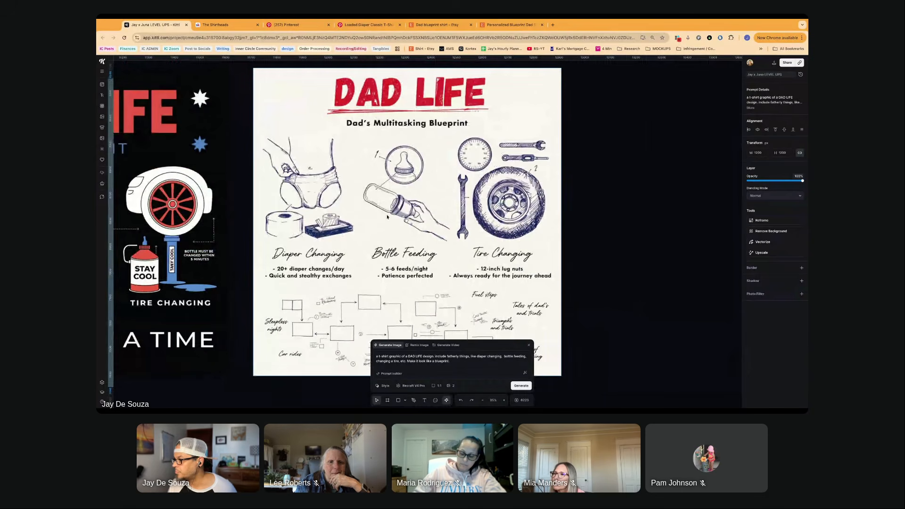
{"action": "scroll", "coordinate": [387, 216], "scroll_direction": "down", "scroll_amount": 1}
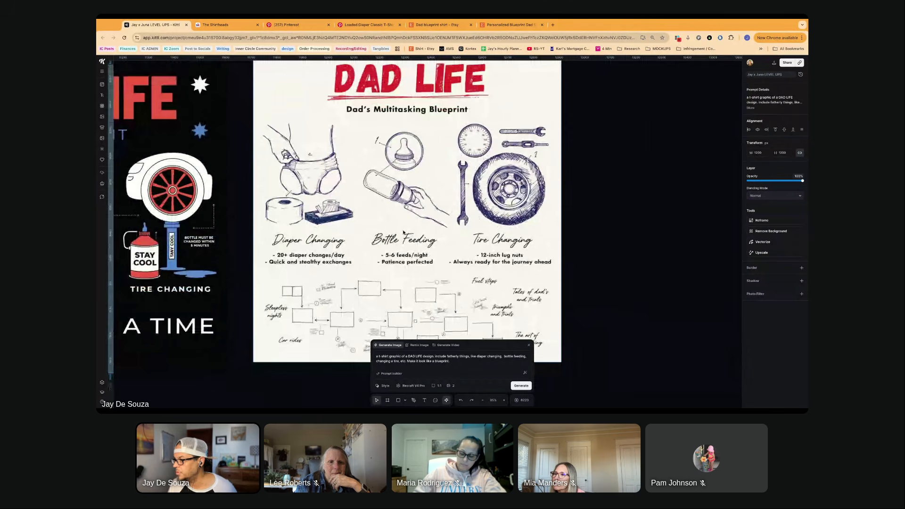
{"action": "scroll", "coordinate": [402, 232], "scroll_direction": "down", "scroll_amount": 2}
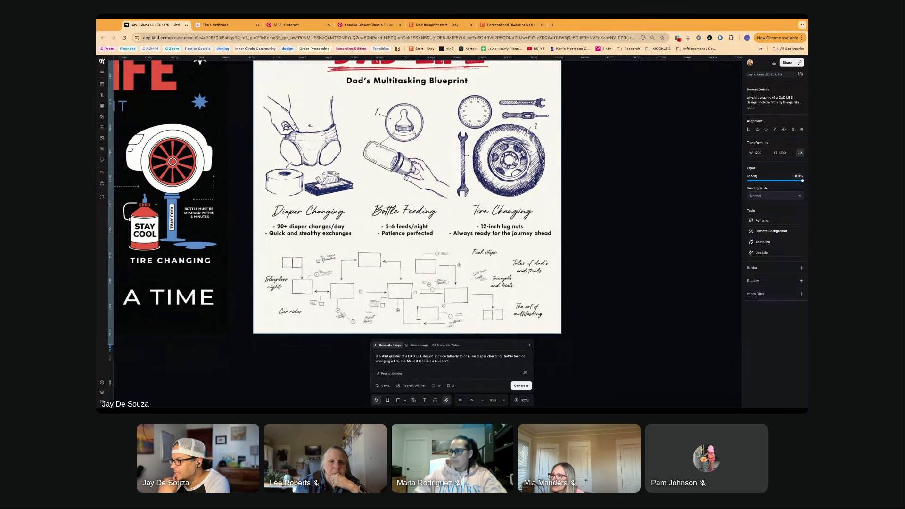
{"action": "scroll", "coordinate": [417, 254], "scroll_direction": "down", "scroll_amount": 2}
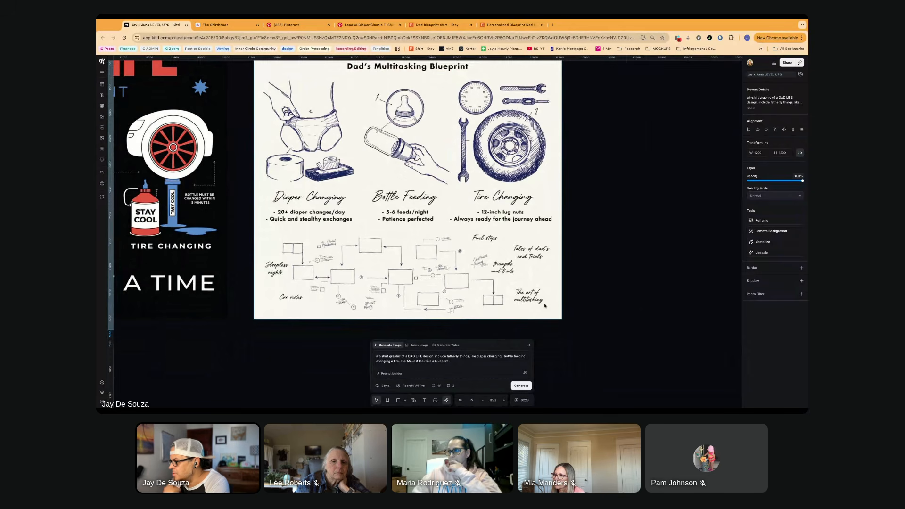
- Crop the flowchart section off the bottom of the "Dad's Multitasking Blueprint" image, keeping everything down to the captions under the three illustrations
{"action": "double_click", "coordinate": [409, 252]}
{"action": "left_click_drag", "start_coordinate": [407, 318], "coordinate": [407, 228]}
{"action": "left_click", "coordinate": [615, 221]}
{"action": "scroll", "coordinate": [561, 226], "scroll_direction": "up", "scroll_amount": 1}
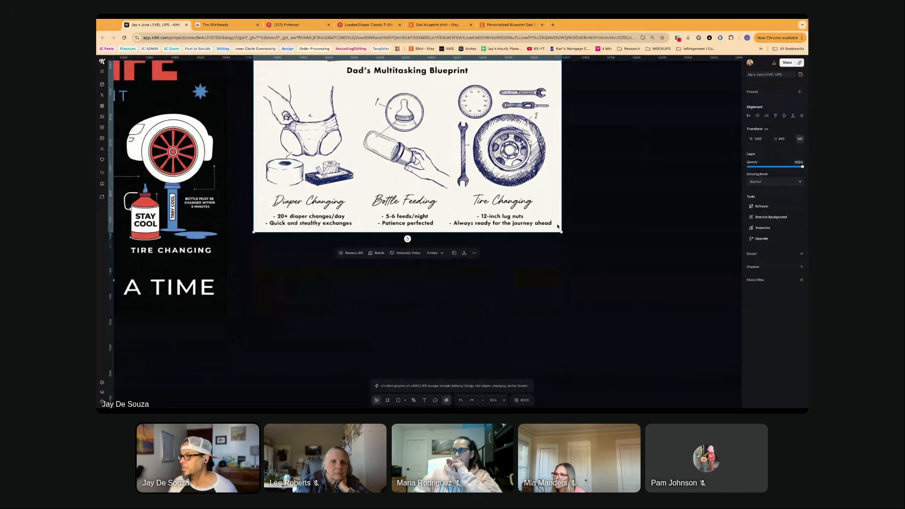
{"action": "scroll", "coordinate": [557, 227], "scroll_direction": "up", "scroll_amount": 5}
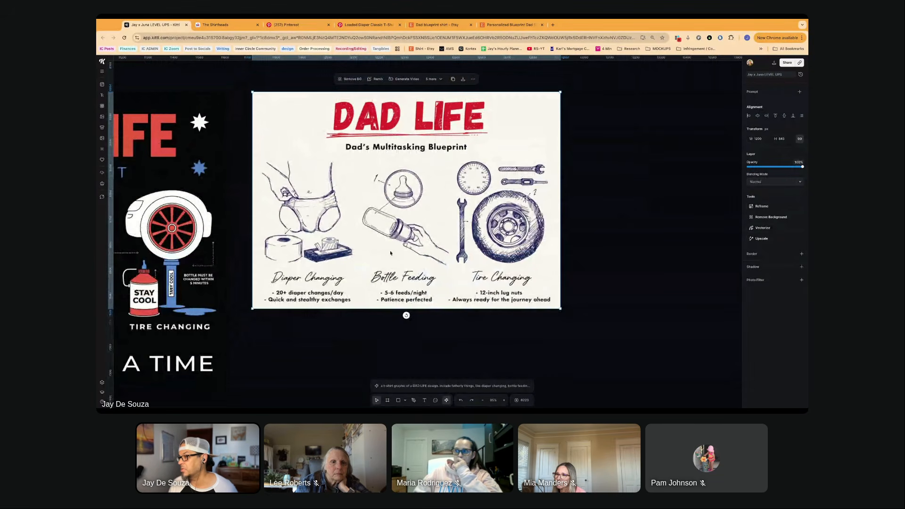
- Check the prompt details of the black "One Mess at a Time" DAD LIFE design and delete that image
{"action": "scroll", "coordinate": [393, 167], "scroll_direction": "left", "scroll_amount": 3}
{"action": "scroll", "coordinate": [393, 167], "scroll_direction": "left", "scroll_amount": 1}
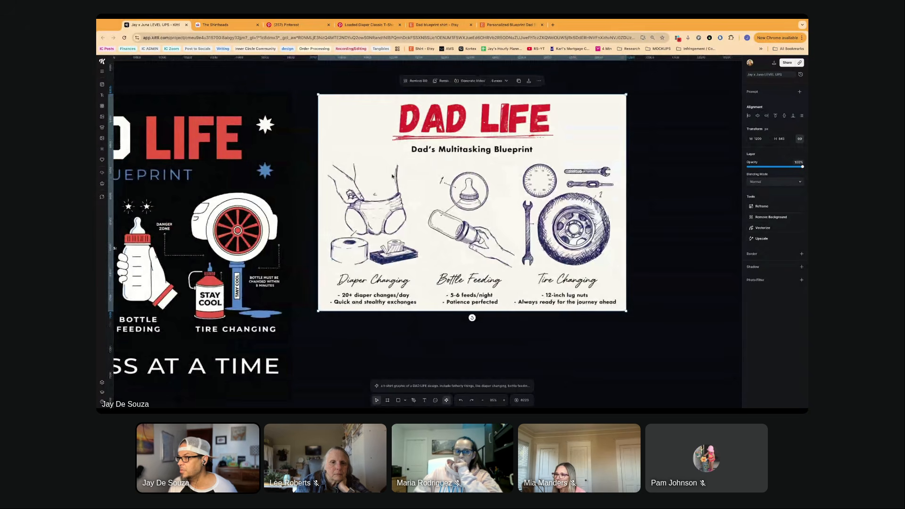
{"action": "scroll", "coordinate": [392, 176], "scroll_direction": "left", "scroll_amount": 10}
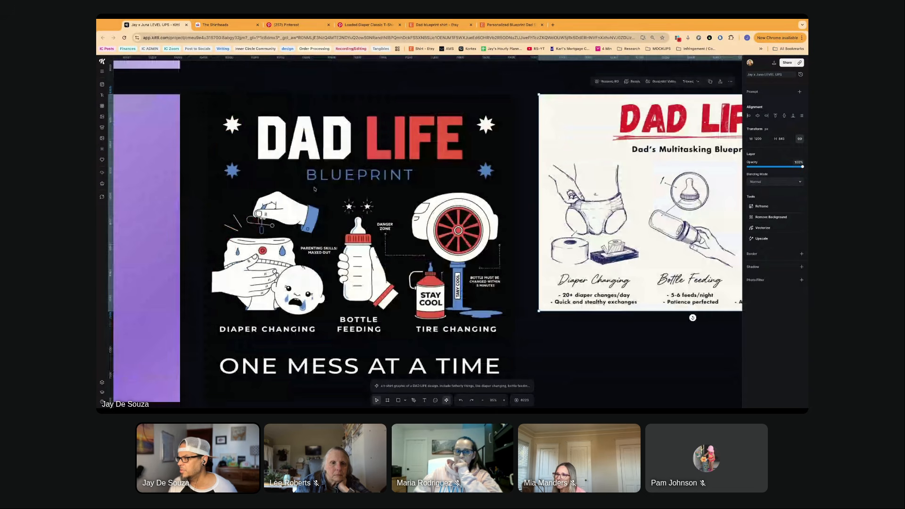
{"action": "scroll", "coordinate": [314, 189], "scroll_direction": "down", "scroll_amount": 2}
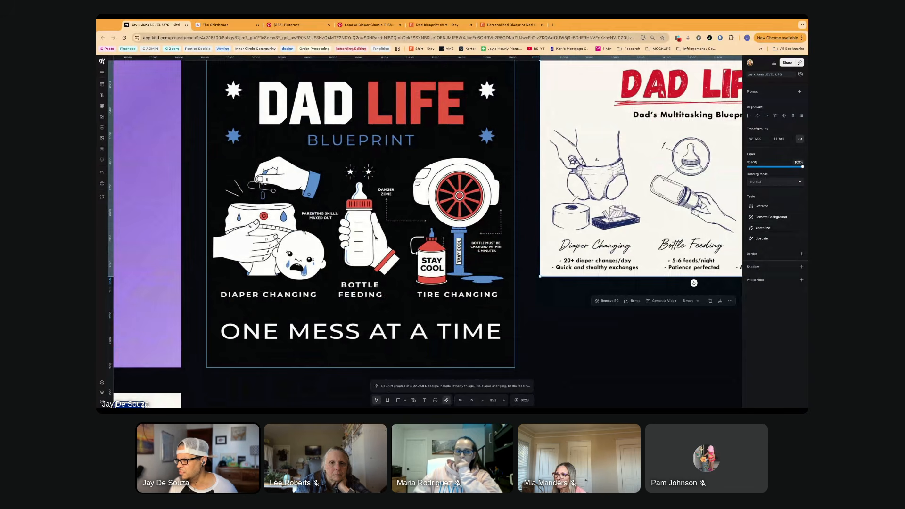
{"action": "scroll", "coordinate": [375, 238], "scroll_direction": "down", "scroll_amount": 3}
{"action": "scroll", "coordinate": [376, 238], "scroll_direction": "up", "scroll_amount": 3}
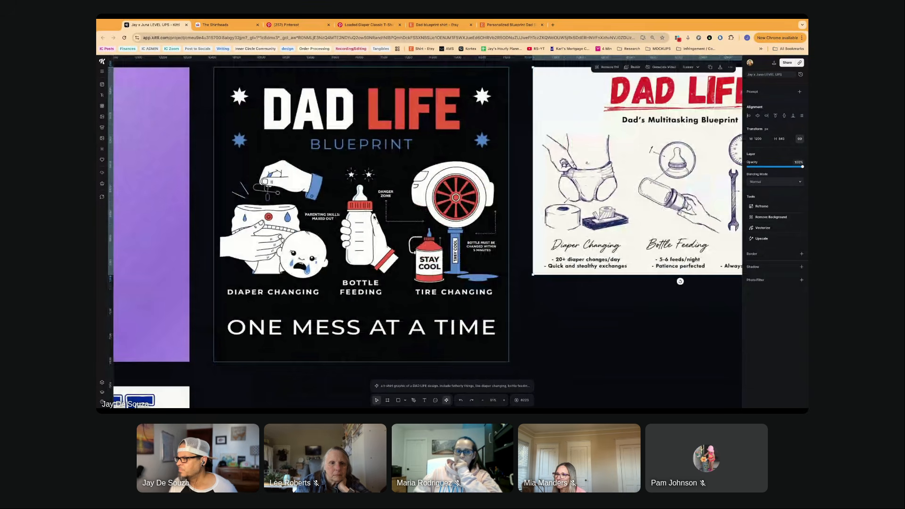
{"action": "scroll", "coordinate": [379, 216], "scroll_direction": "down", "scroll_amount": 1}
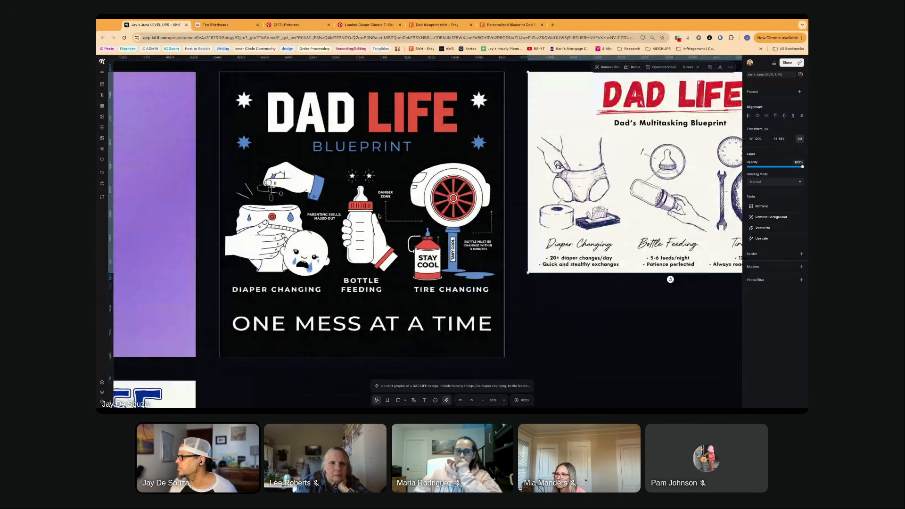
{"action": "left_click", "coordinate": [379, 217]}
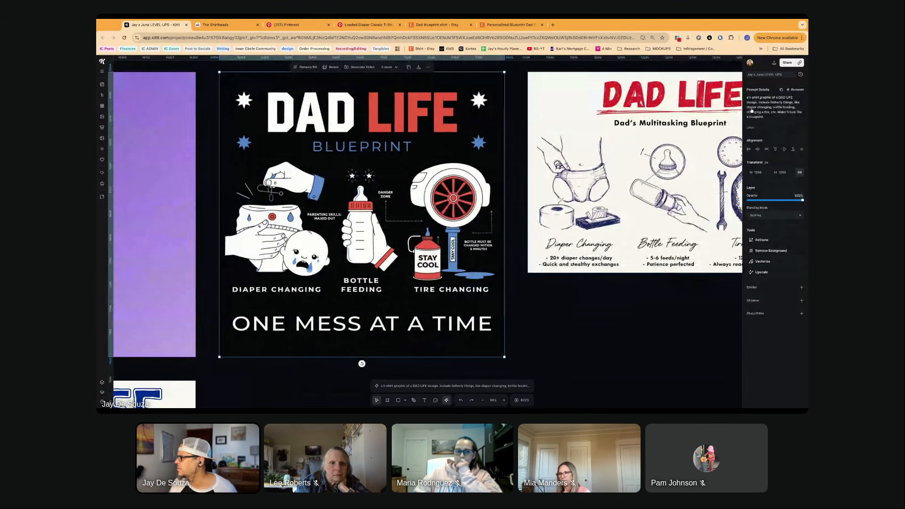
{"action": "scroll", "coordinate": [344, 217], "scroll_direction": "down", "scroll_amount": 5}
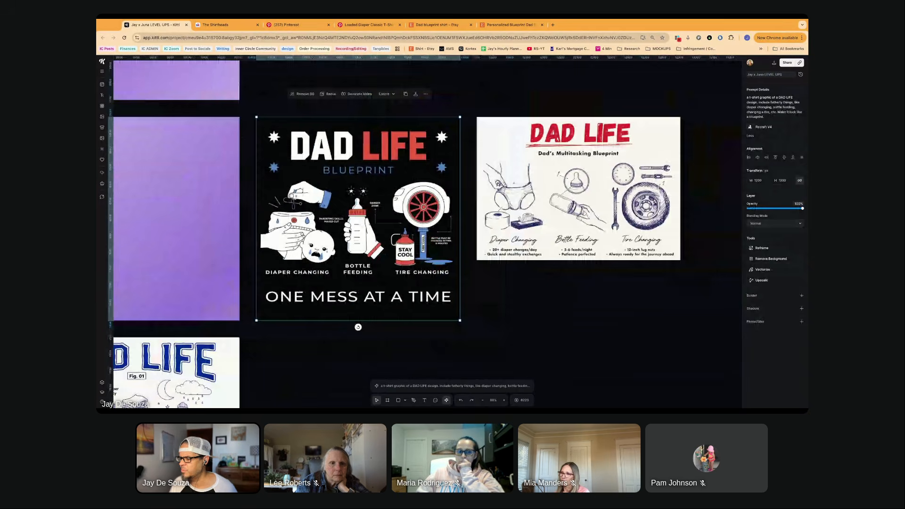
{"action": "key", "text": "Delete"}
- Examine the "Field Manual for Fatherhood" and "Fig. 01" DAD LIFE designs up close, plus the newly generated dark shirt and four-panel images
{"action": "scroll", "coordinate": [343, 217], "scroll_direction": "left", "scroll_amount": 3}
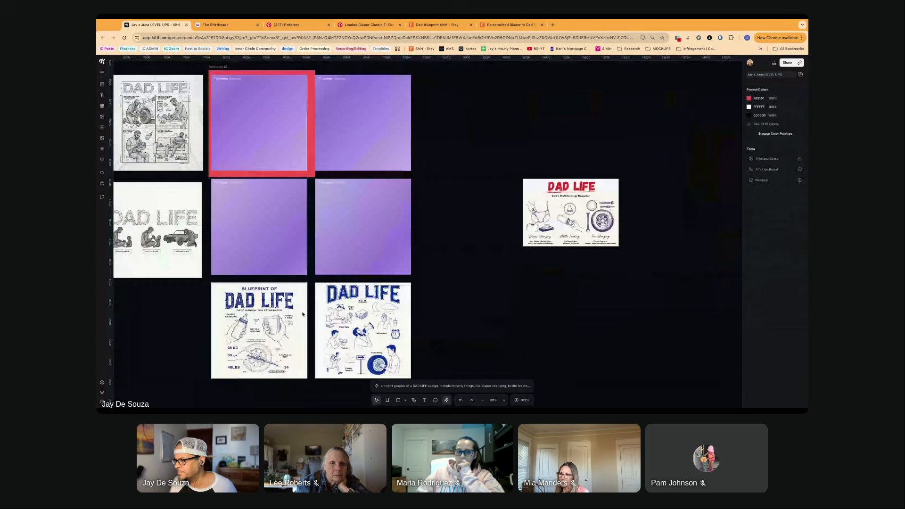
{"action": "scroll", "coordinate": [374, 255], "scroll_direction": "down", "scroll_amount": 4}
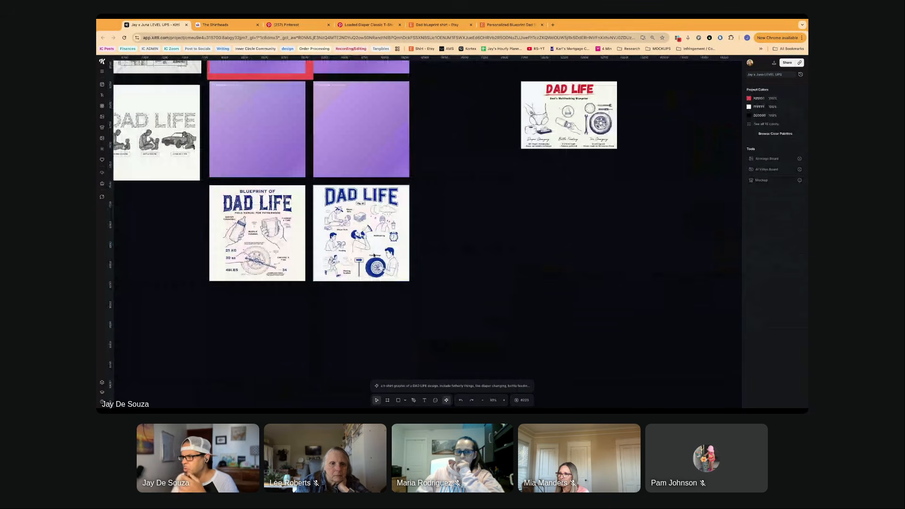
{"action": "scroll", "coordinate": [373, 255], "scroll_direction": "up", "scroll_amount": 5}
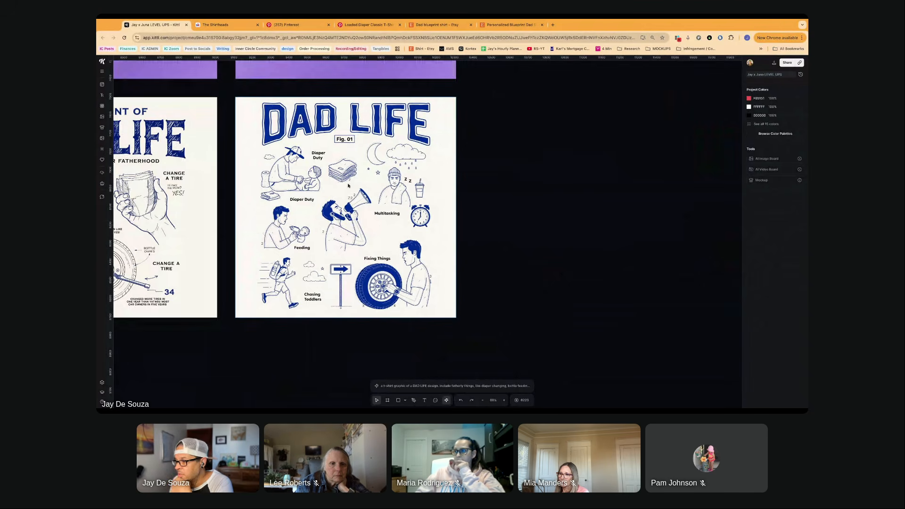
{"action": "scroll", "coordinate": [347, 185], "scroll_direction": "left", "scroll_amount": 4}
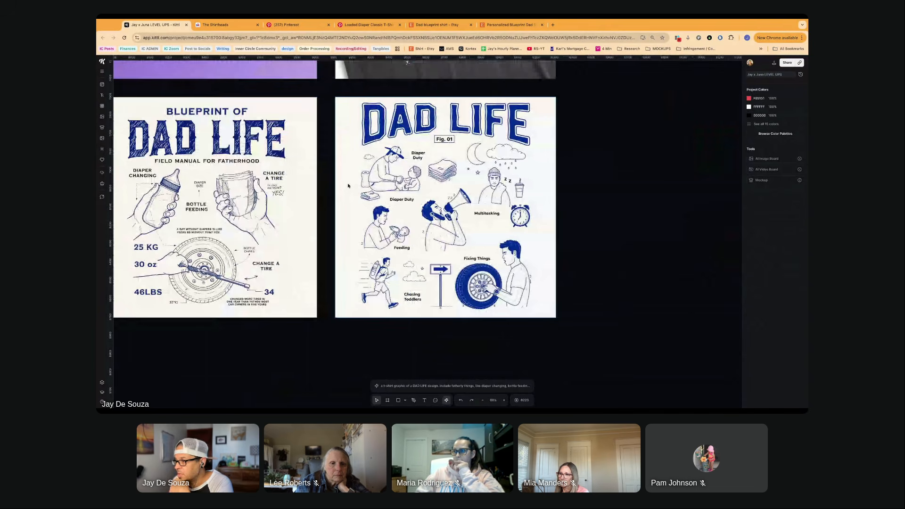
{"action": "scroll", "coordinate": [348, 186], "scroll_direction": "left", "scroll_amount": 5}
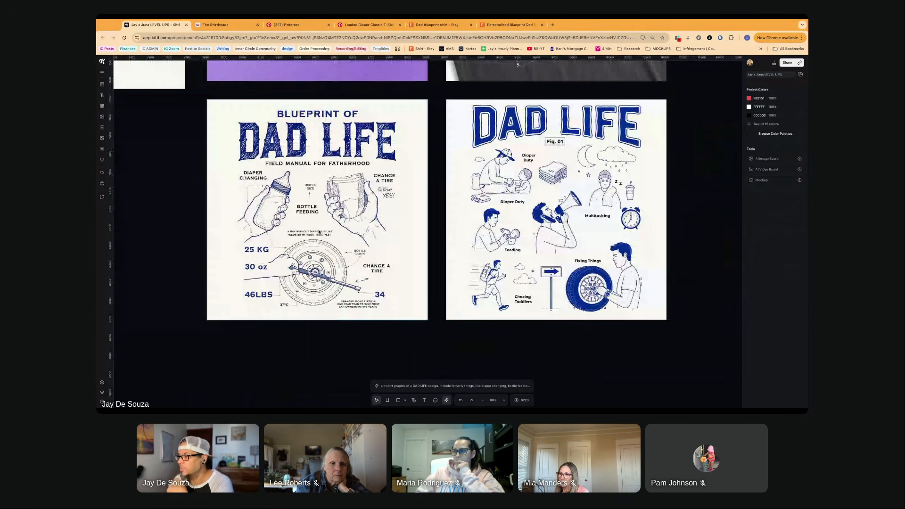
{"action": "scroll", "coordinate": [318, 231], "scroll_direction": "left", "scroll_amount": 1}
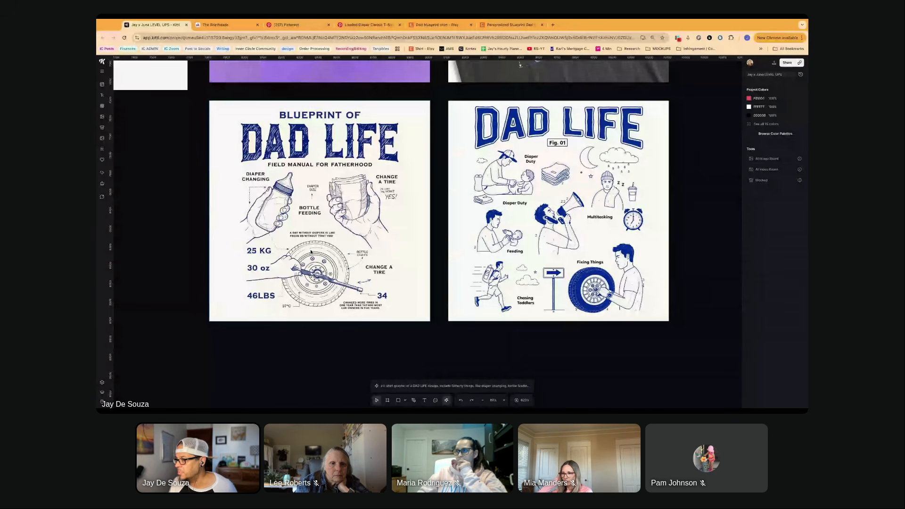
{"action": "scroll", "coordinate": [311, 251], "scroll_direction": "up", "scroll_amount": 2}
{"action": "scroll", "coordinate": [310, 252], "scroll_direction": "left", "scroll_amount": 3}
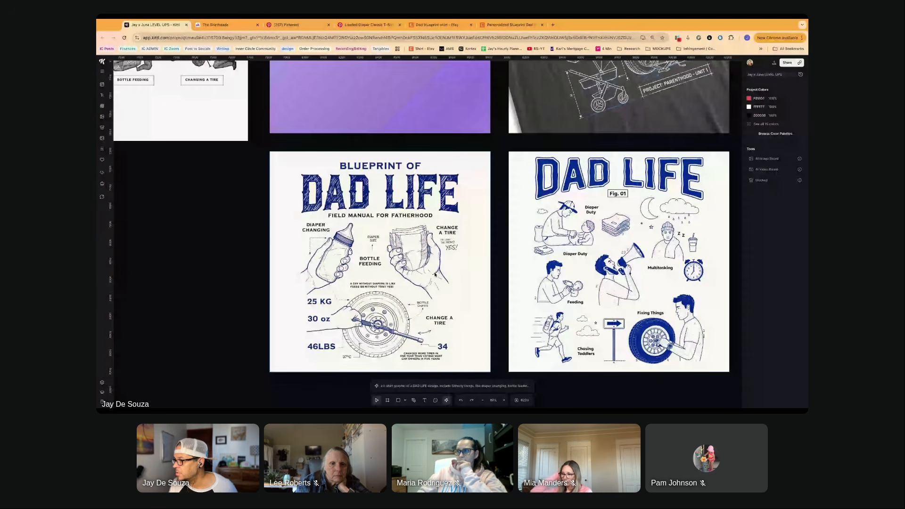
{"action": "scroll", "coordinate": [462, 246], "scroll_direction": "up", "scroll_amount": 2}
{"action": "scroll", "coordinate": [377, 250], "scroll_direction": "up", "scroll_amount": 3}
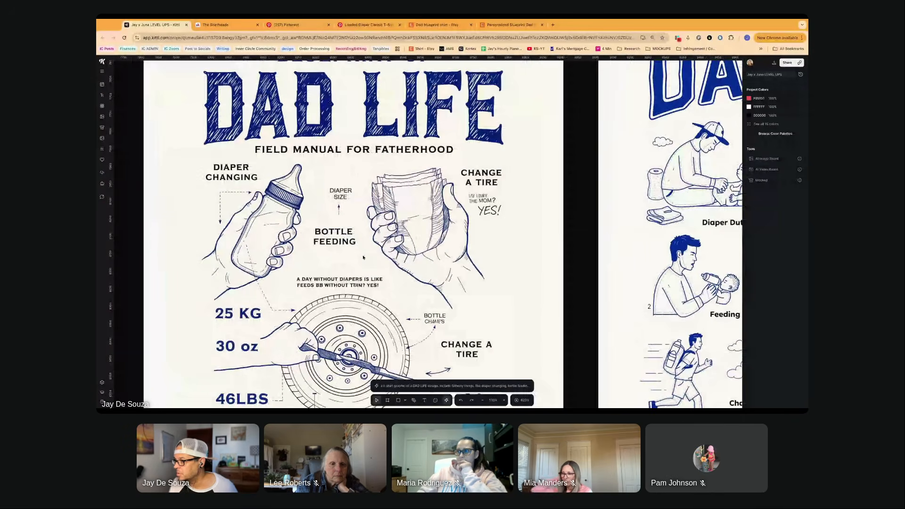
{"action": "scroll", "coordinate": [363, 257], "scroll_direction": "down", "scroll_amount": 3}
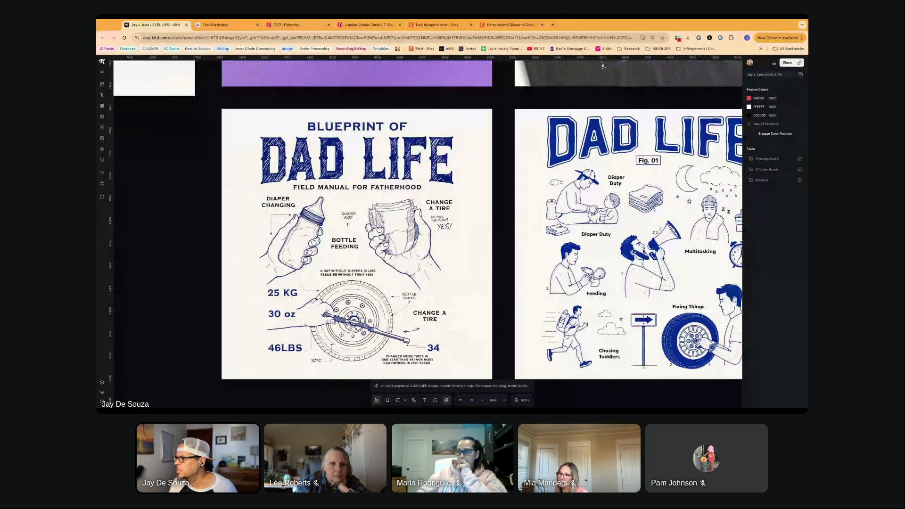
{"action": "scroll", "coordinate": [356, 253], "scroll_direction": "down", "scroll_amount": 3}
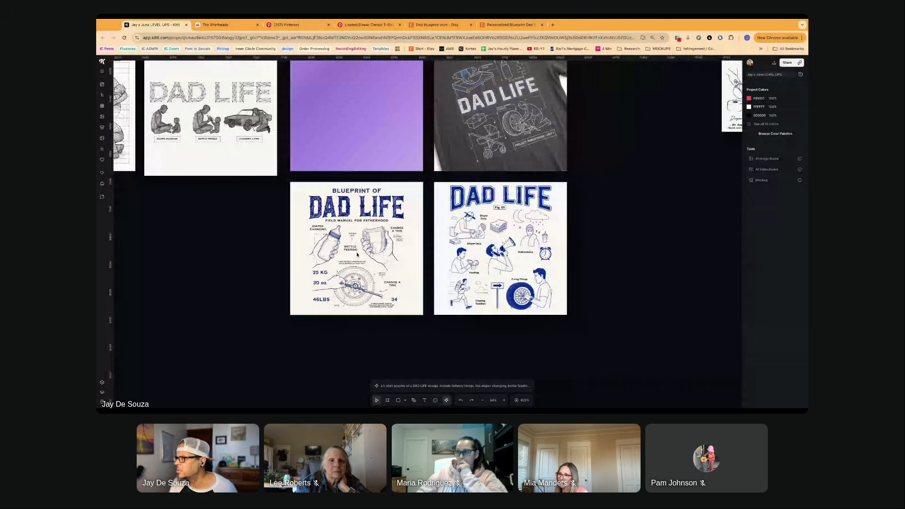
{"action": "scroll", "coordinate": [356, 254], "scroll_direction": "up", "scroll_amount": 2}
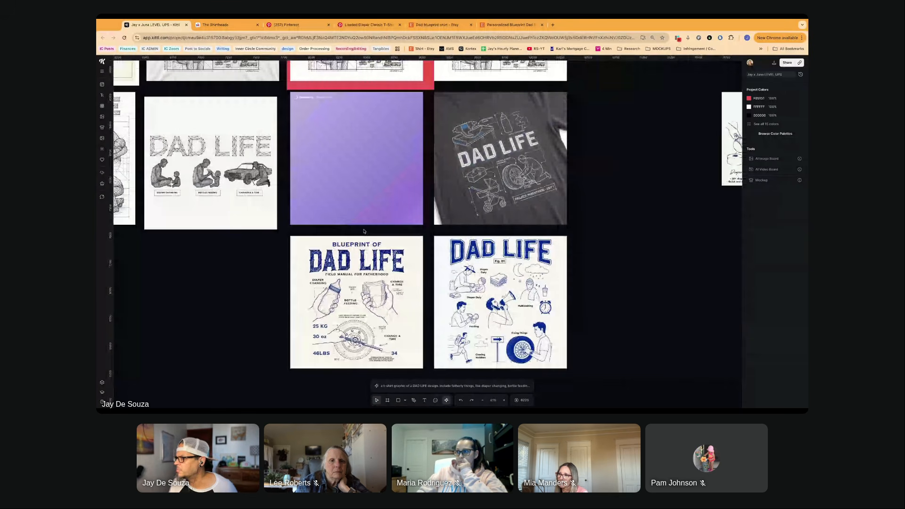
{"action": "scroll", "coordinate": [364, 231], "scroll_direction": "up", "scroll_amount": 3}
{"action": "scroll", "coordinate": [363, 231], "scroll_direction": "right", "scroll_amount": 2}
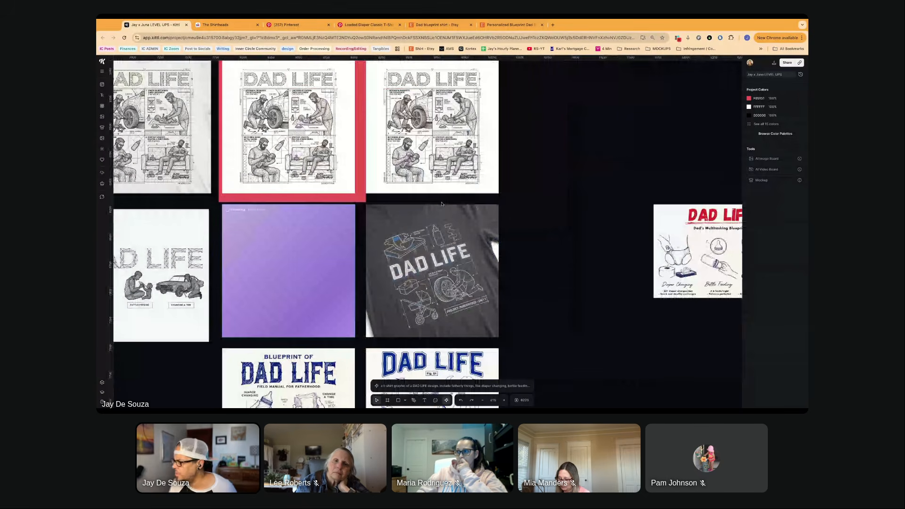
{"action": "scroll", "coordinate": [432, 229], "scroll_direction": "down", "scroll_amount": 2}
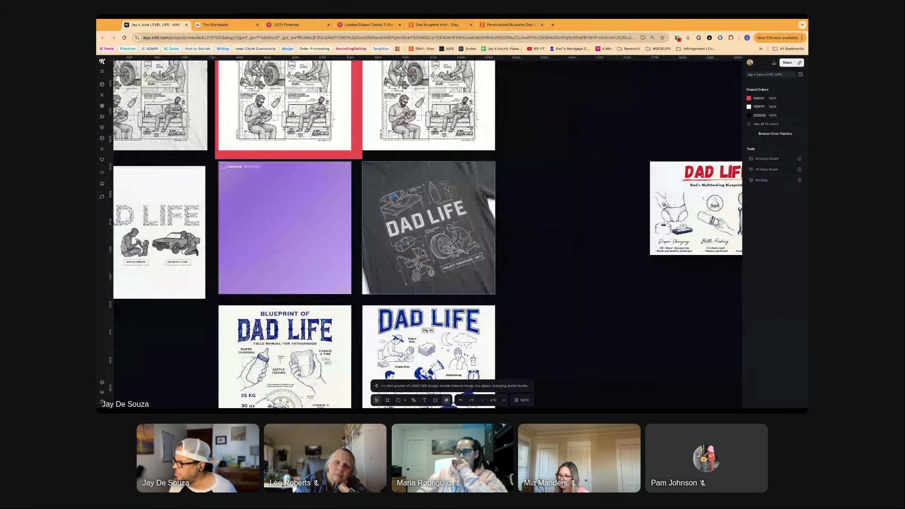
- Generate a remix of the blue-grid DAD LIFE shirt image with the prompt "set it on a white background"
{"action": "scroll", "coordinate": [423, 253], "scroll_direction": "up", "scroll_amount": 5}
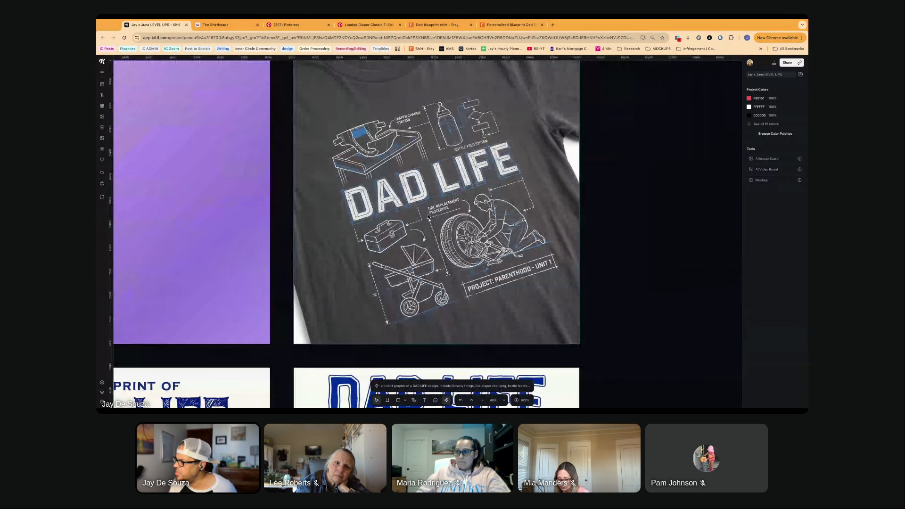
{"action": "scroll", "coordinate": [428, 217], "scroll_direction": "left", "scroll_amount": 1}
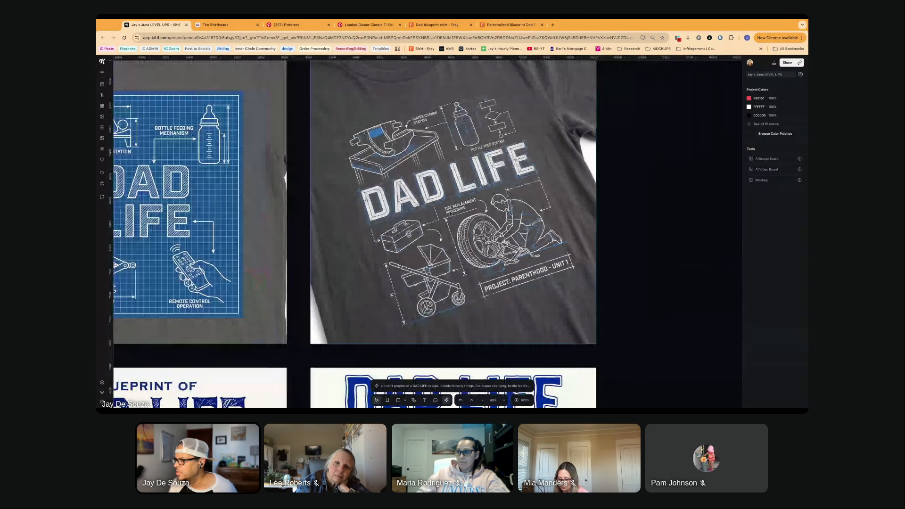
{"action": "scroll", "coordinate": [423, 222], "scroll_direction": "left", "scroll_amount": 10}
{"action": "left_click", "coordinate": [423, 223]}
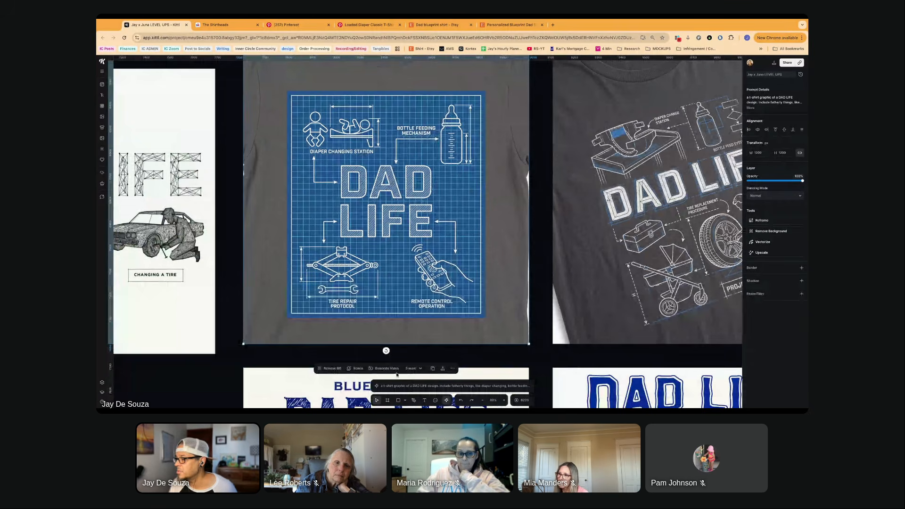
{"action": "left_click", "coordinate": [414, 385]}
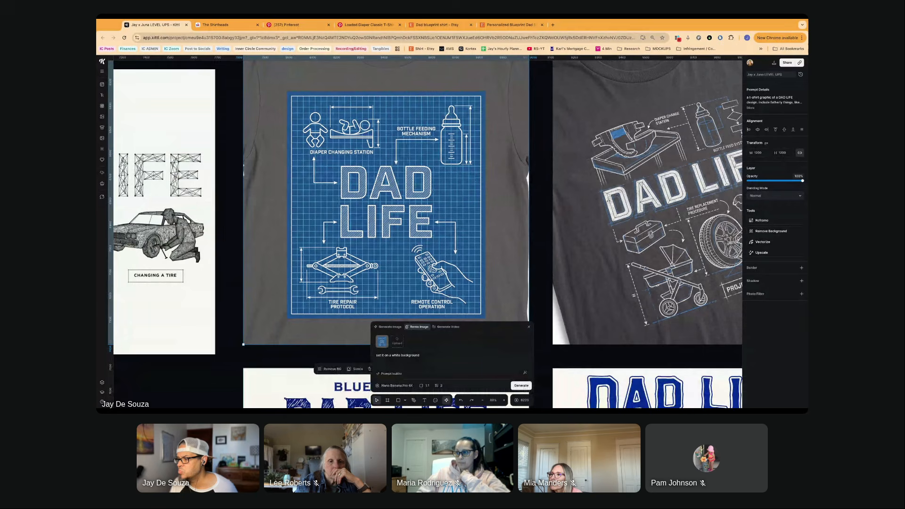
{"action": "left_click", "coordinate": [440, 355]}
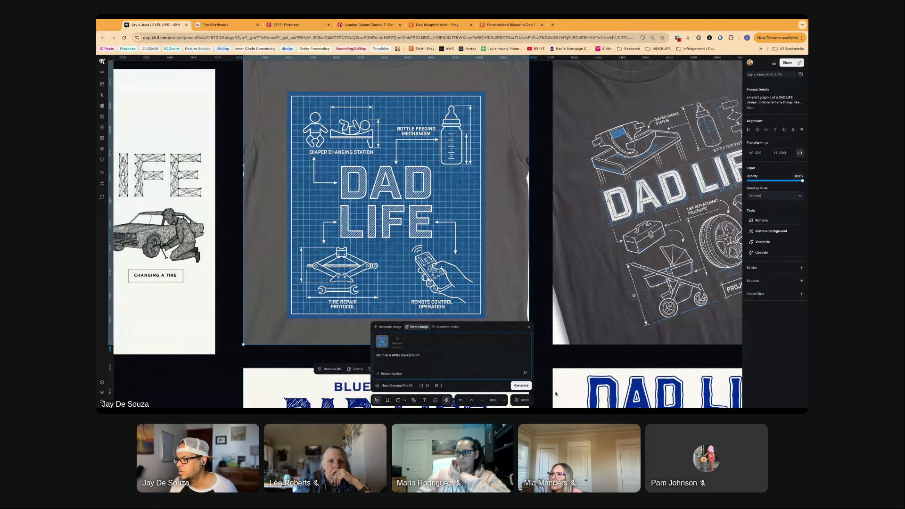
{"action": "left_click", "coordinate": [521, 386]}
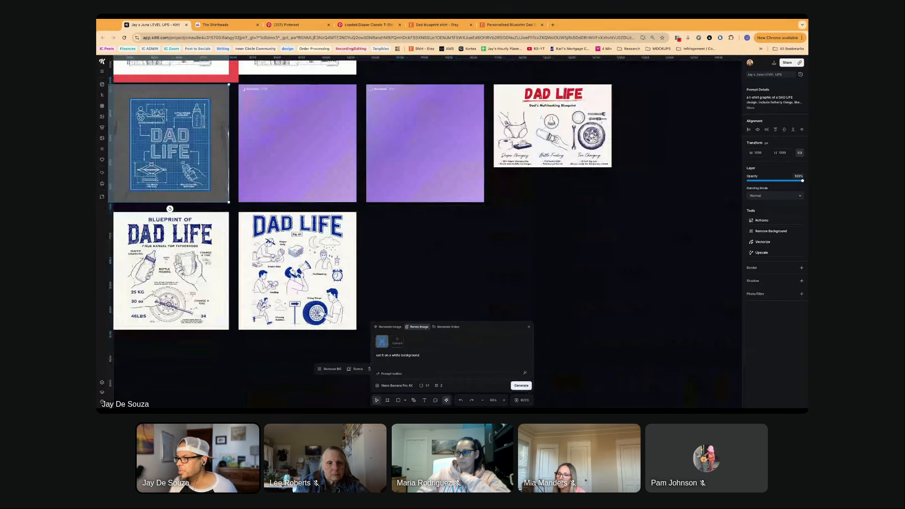
- Move the two generating remix placeholders into the row below, beside the "Fig. 01" DAD LIFE design
{"action": "scroll", "coordinate": [441, 177], "scroll_direction": "right", "scroll_amount": 1}
{"action": "scroll", "coordinate": [441, 177], "scroll_direction": "left", "scroll_amount": 3}
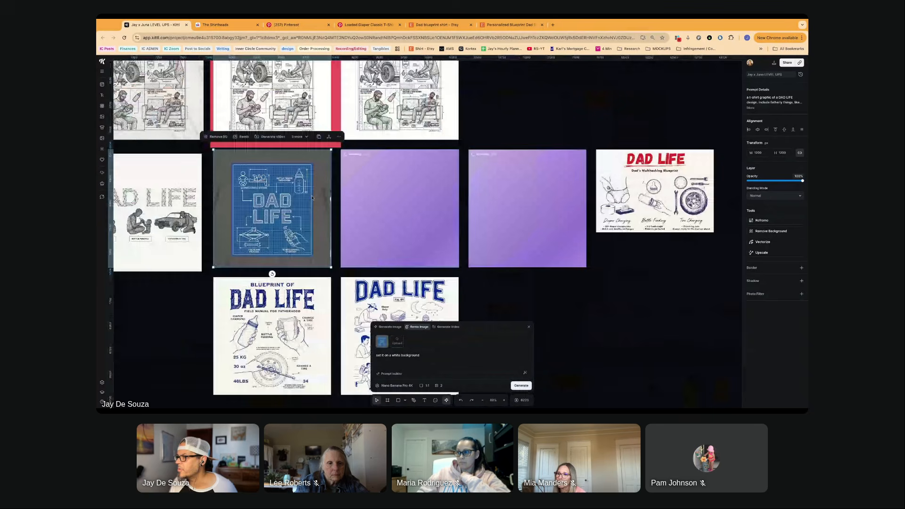
{"action": "scroll", "coordinate": [328, 215], "scroll_direction": "right", "scroll_amount": 1}
{"action": "left_click_drag", "start_coordinate": [328, 215], "coordinate": [463, 342]}
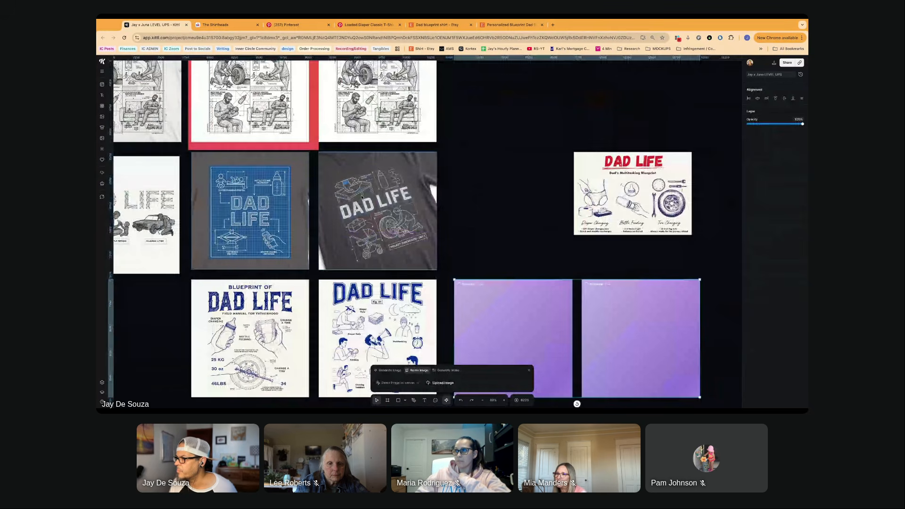
- Select the tilted dark DAD LIFE shirt image for a remix and begin its prompt with "remove the shirt"
{"action": "scroll", "coordinate": [362, 198], "scroll_direction": "up", "scroll_amount": 5}
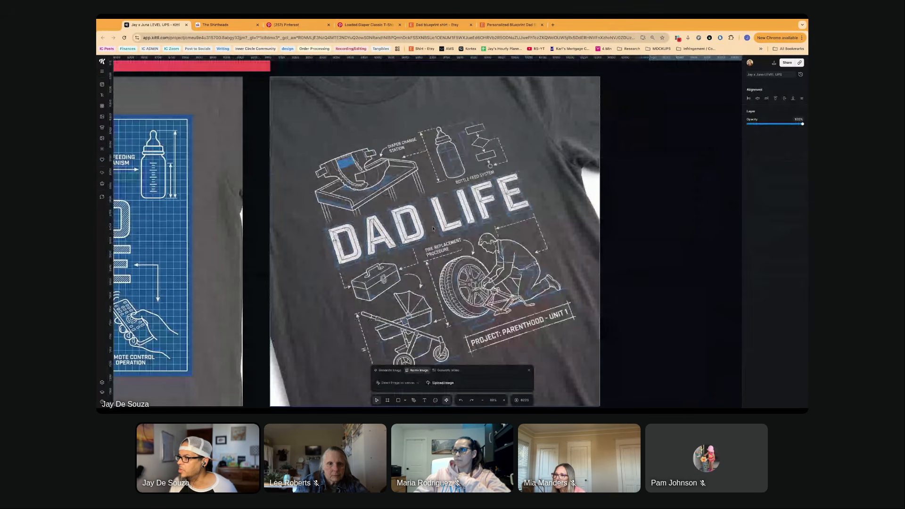
{"action": "scroll", "coordinate": [433, 229], "scroll_direction": "down", "scroll_amount": 2}
{"action": "scroll", "coordinate": [433, 228], "scroll_direction": "right", "scroll_amount": 1}
{"action": "left_click", "coordinate": [405, 203]}
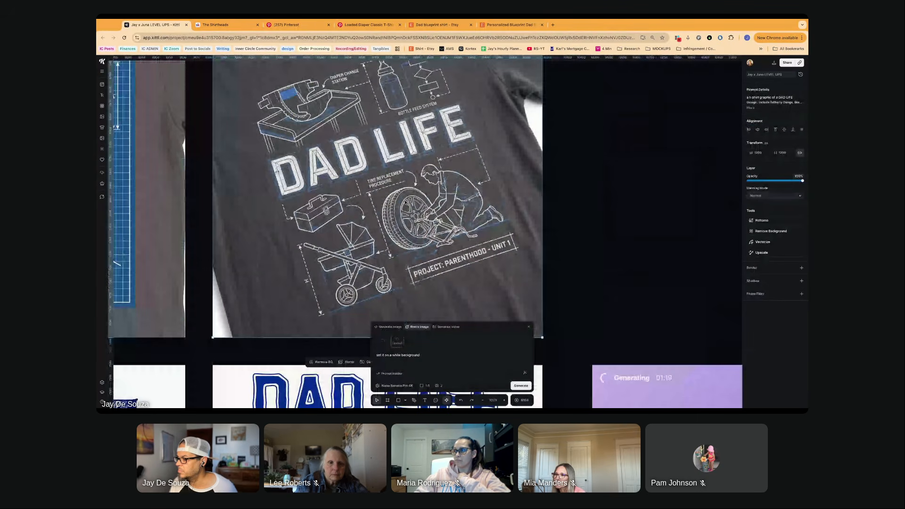
{"action": "scroll", "coordinate": [406, 202], "scroll_direction": "up", "scroll_amount": 1}
{"action": "triple_click", "coordinate": [387, 355]}
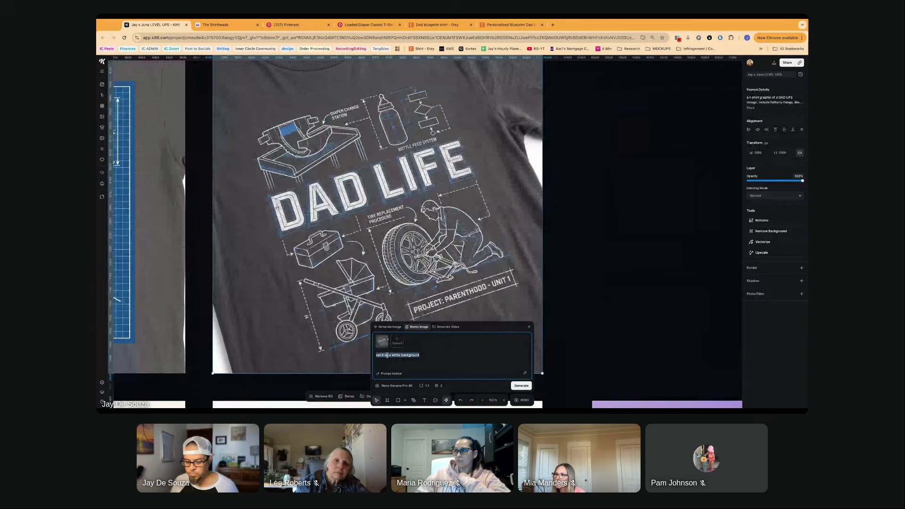
{"action": "left_click", "coordinate": [376, 354]}
{"action": "type", "text": "remove the sh"}
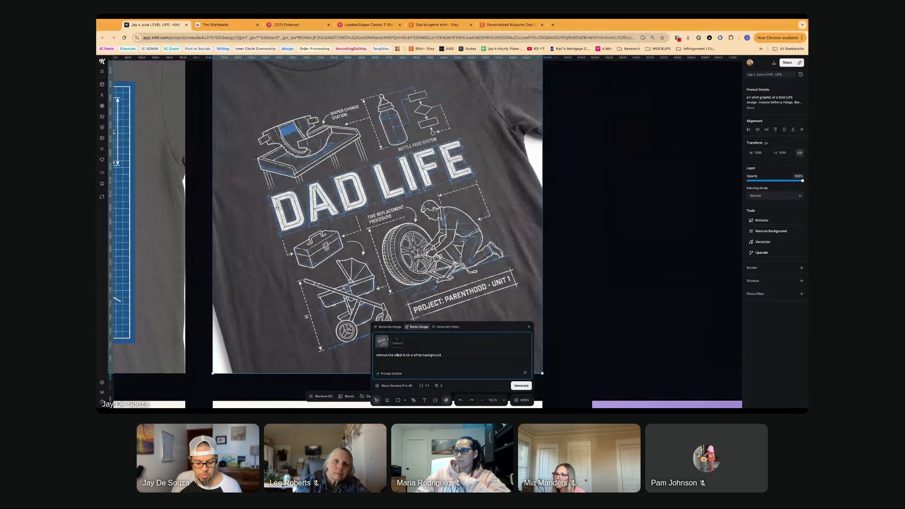
{"action": "type", "text": "irt. This is a design for a"}
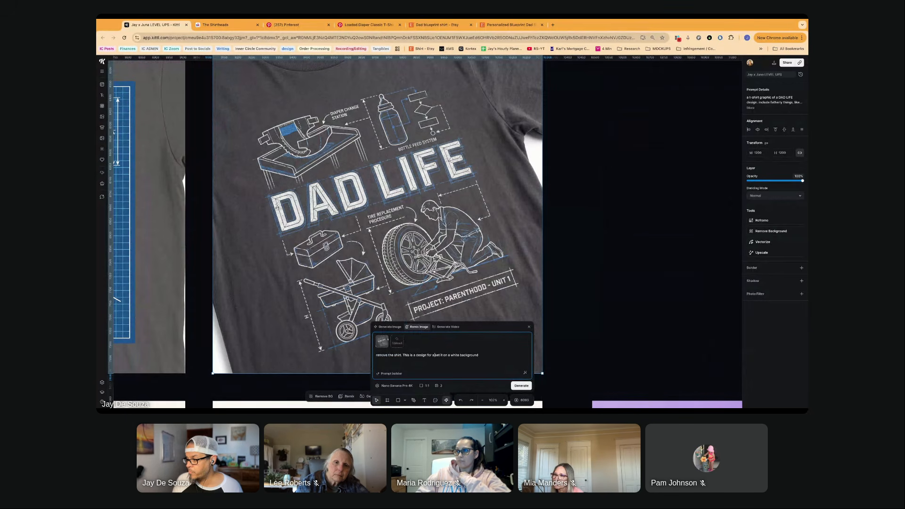
- Add "This is a design," to the remix prompt ahead of the background instruction
{"action": "key", "text": "BackSpace"}
{"action": "key", "text": "BackSpace"}
{"action": "key", "text": "BackSpace"}
{"action": "key", "text": "BackSpace"}
{"action": "key", "text": "BackSpace"}
{"action": "key", "text": "BackSpace"}
{"action": "key", "text": "BackSpace"}
{"action": "key", "text": "BackSpace"}
{"action": "key", "text": "BackSpace"}
{"action": "key", "text": "BackSpace"}
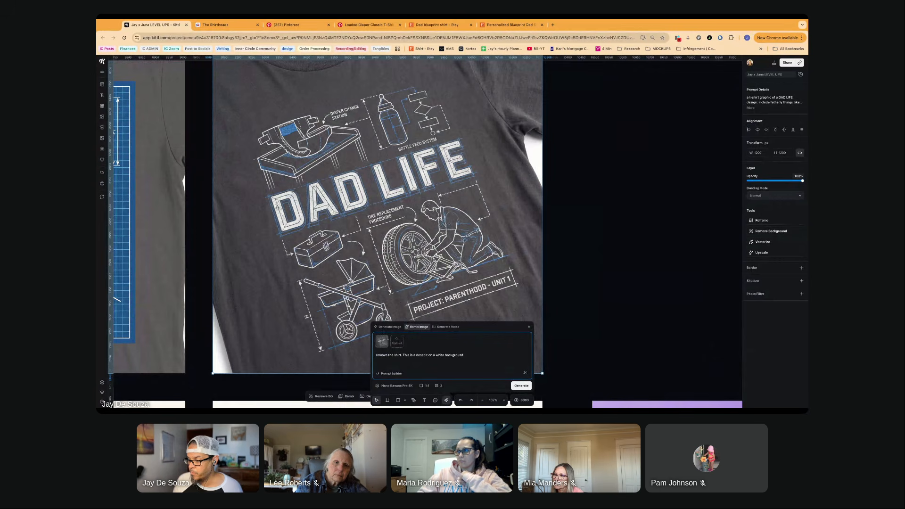
{"action": "type", "text": "sign s"}
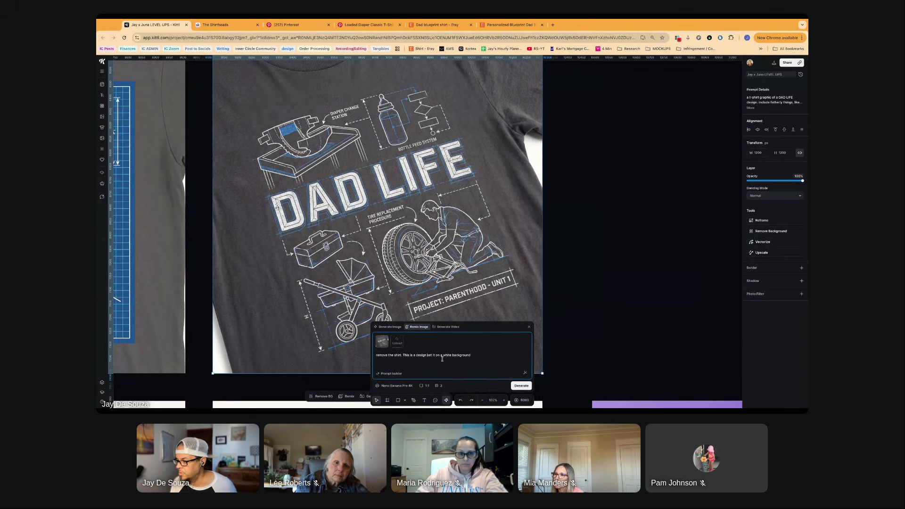
- Extend the end of the remix prompt with "and make it a useable graphic, so orient it"
{"action": "key", "text": "Down"}
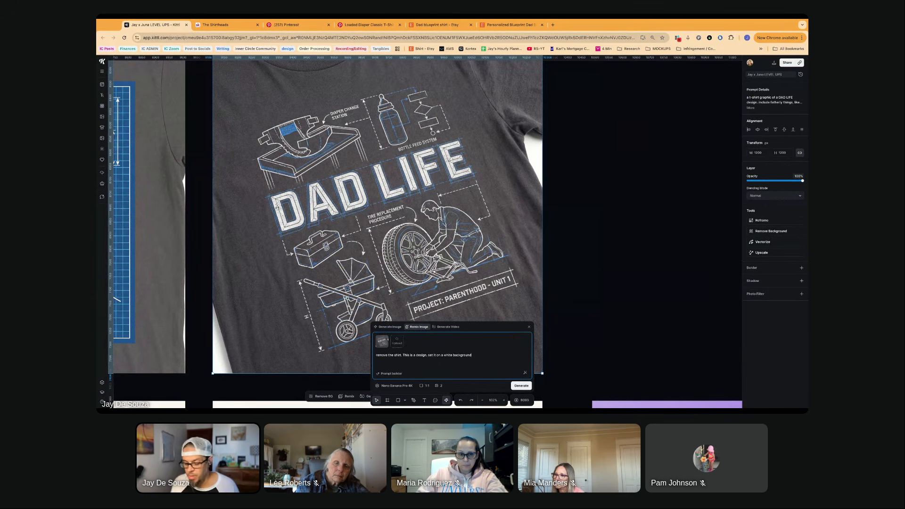
{"action": "type", "text": "and make"}
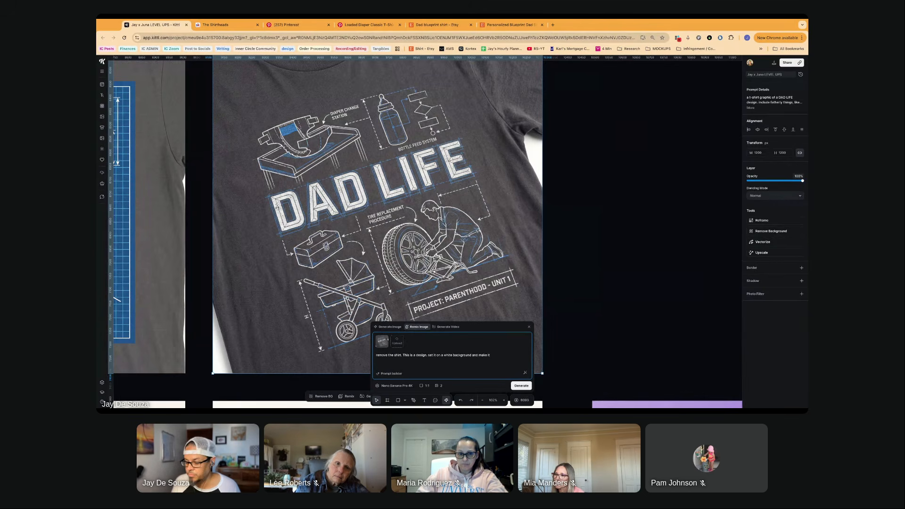
{"action": "type", "text": "it a"}
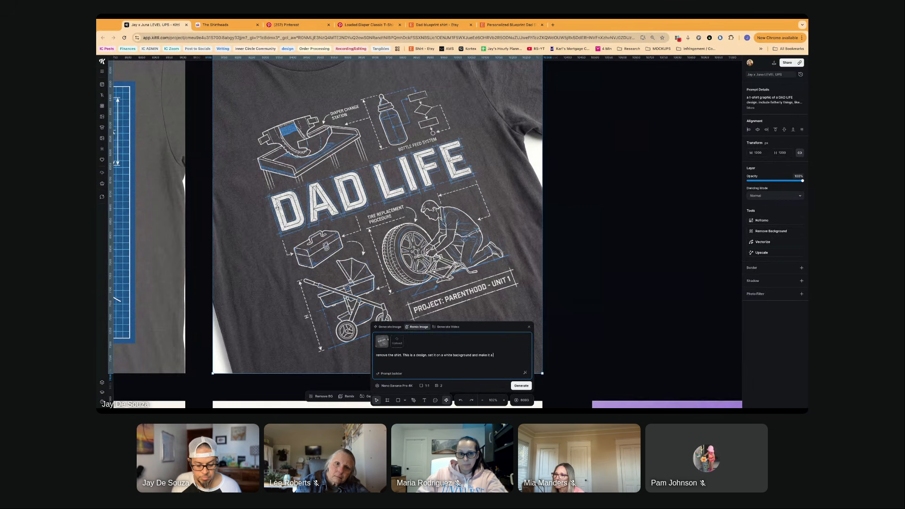
{"action": "type", "text": " useable graphi"}
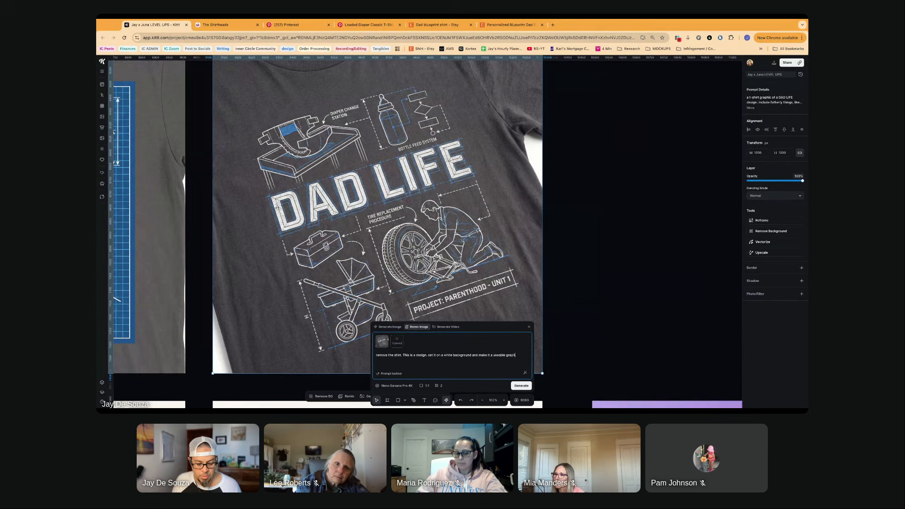
{"action": "type", "text": "c"}
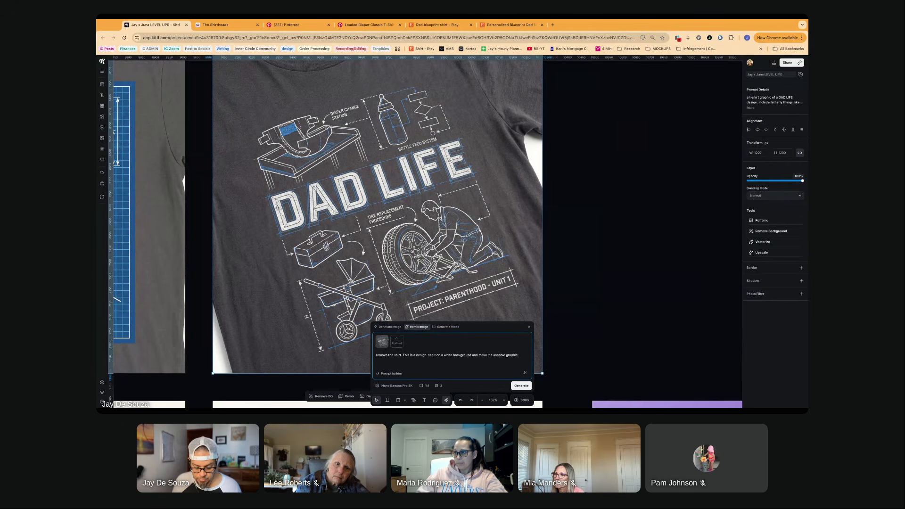
{"action": "type", "text": ", so o"}
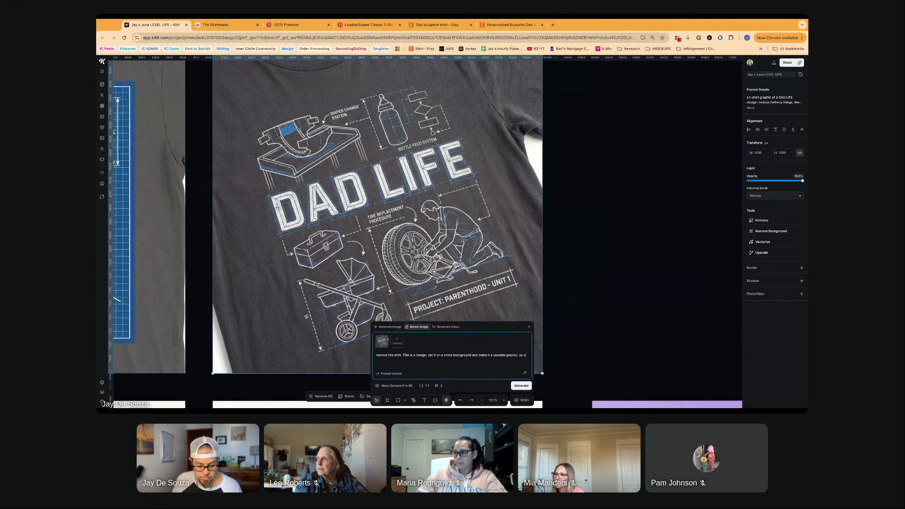
{"action": "type", "text": "rient it"}
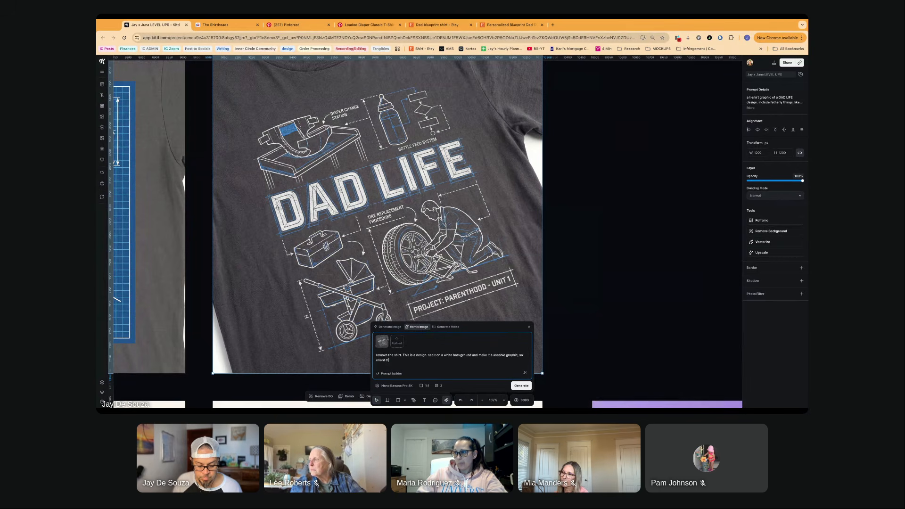
{"action": "type", "text": " ve"}
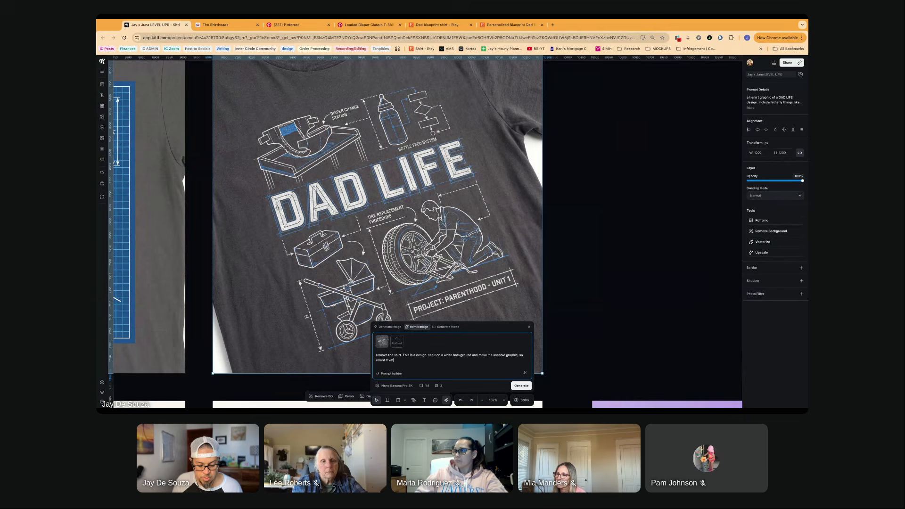
{"action": "key", "text": "BackSpace"}
{"action": "key", "text": "BackSpace"}
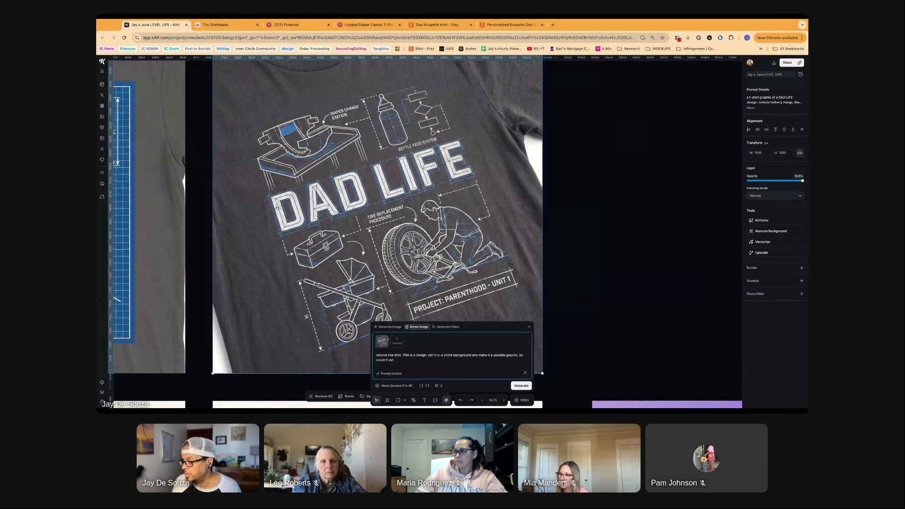
{"action": "key", "text": "BackSpace"}
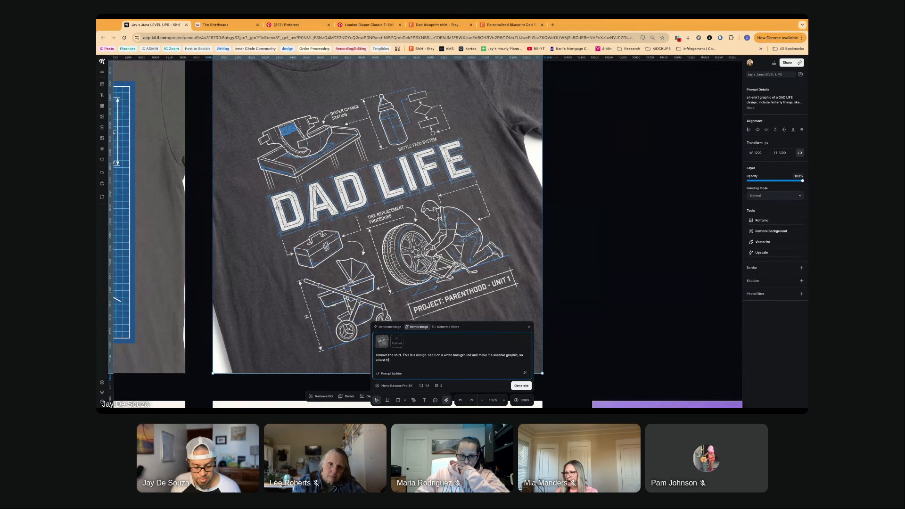
- Finish the remix prompt with "so that it's something i can print on a shirt."
{"action": "type", "text": "so that it's"}
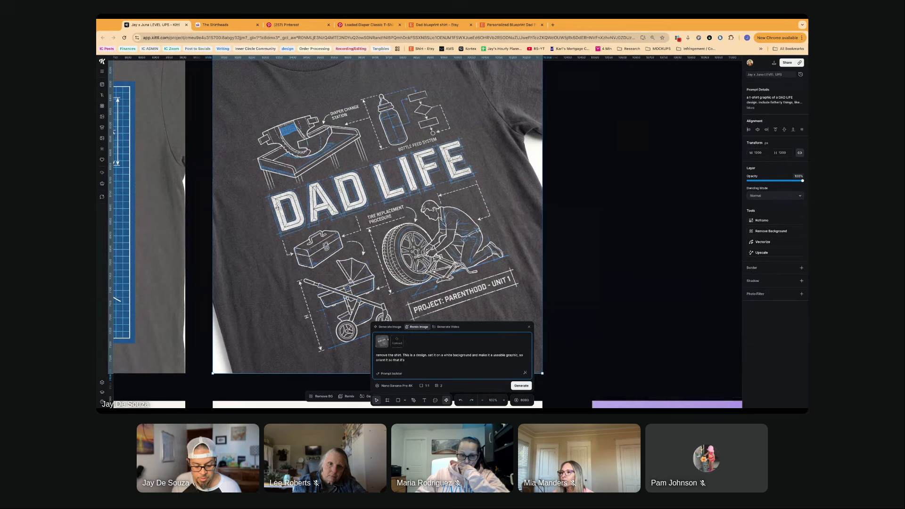
{"action": "type", "text": " something i can"}
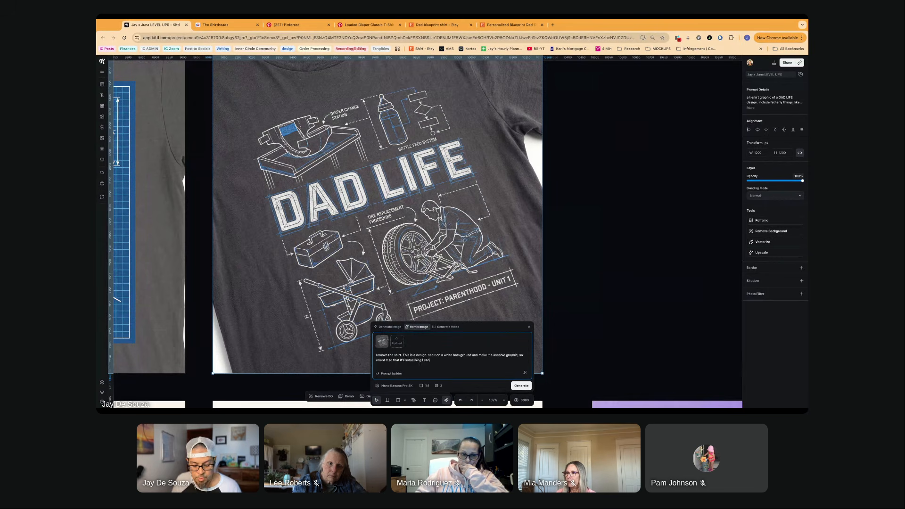
{"action": "type", "text": " pr"}
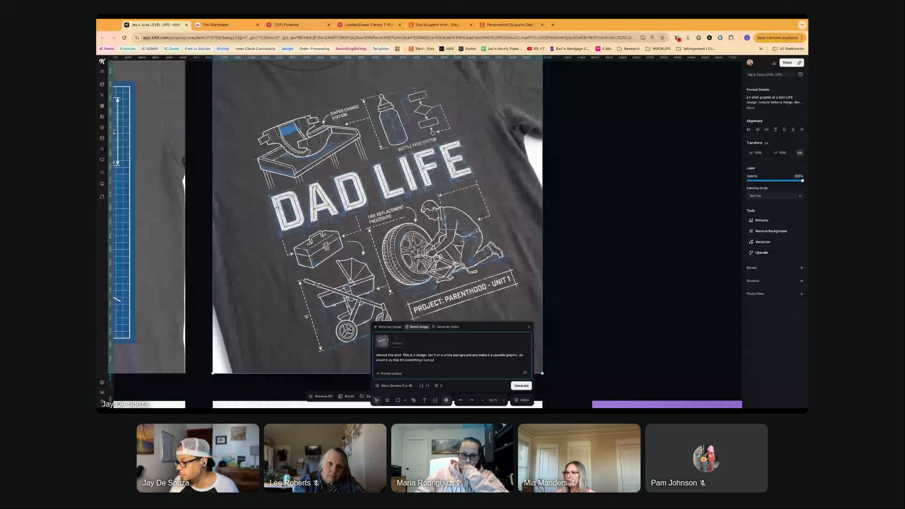
{"action": "type", "text": "int on a shirt."}
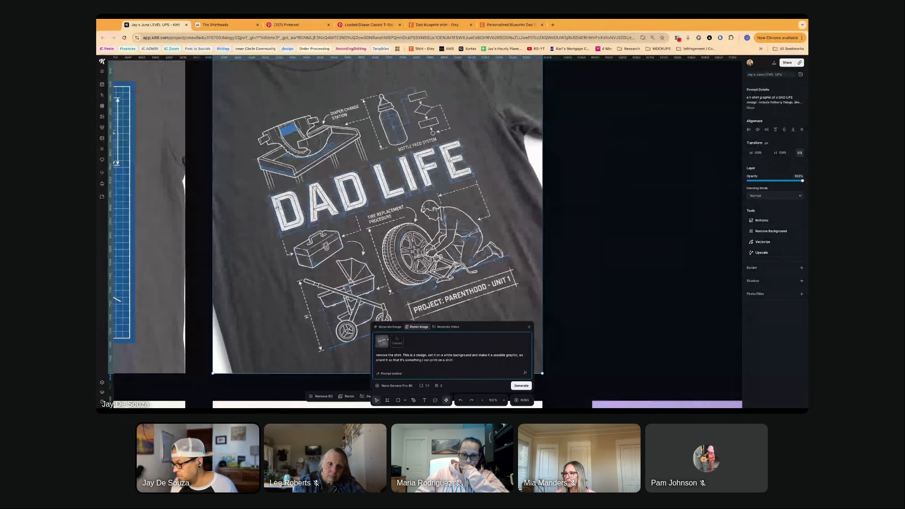
- Change the background colour in the remix prompt to black and generate the new versions of the dark shirt design
{"action": "double_click", "coordinate": [449, 355]}
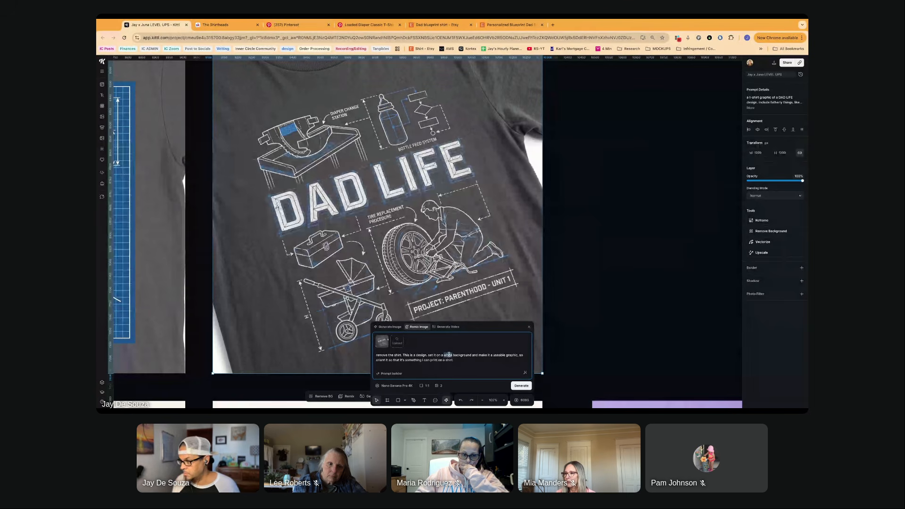
{"action": "type", "text": "dark"}
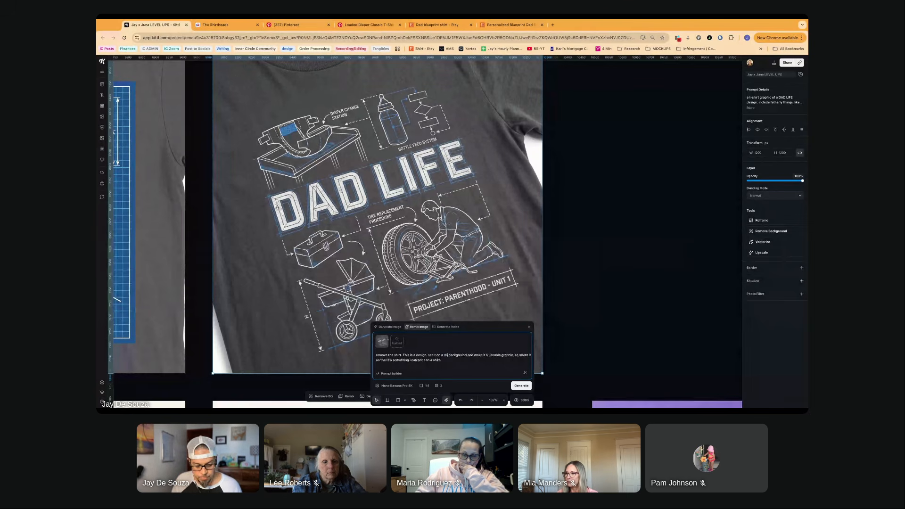
{"action": "type", "text": " grey"}
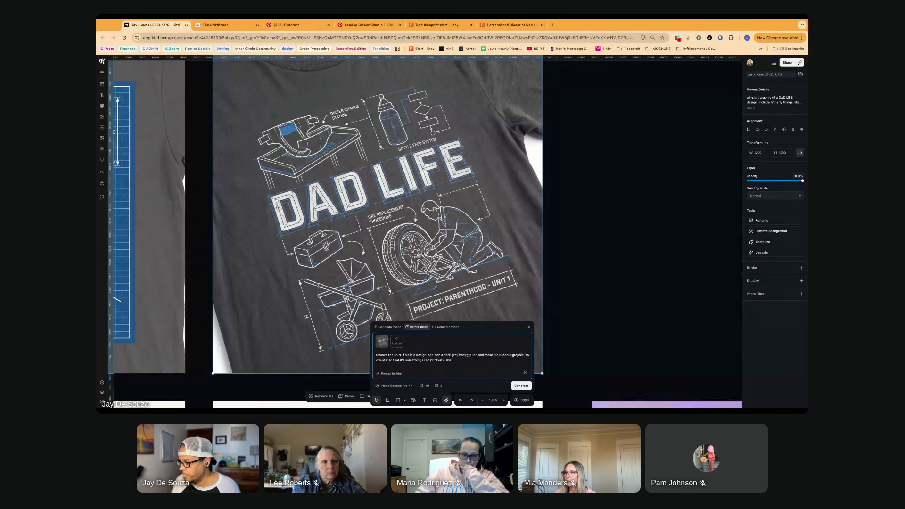
{"action": "key", "text": "BackSpace"}
{"action": "key", "text": "BackSpace"}
{"action": "key", "text": "BackSpace"}
{"action": "key", "text": "BackSpace"}
{"action": "key", "text": "BackSpace"}
{"action": "key", "text": "BackSpace"}
{"action": "key", "text": "BackSpace"}
{"action": "key", "text": "BackSpace"}
{"action": "key", "text": "BackSpace"}
{"action": "key", "text": "BackSpace"}
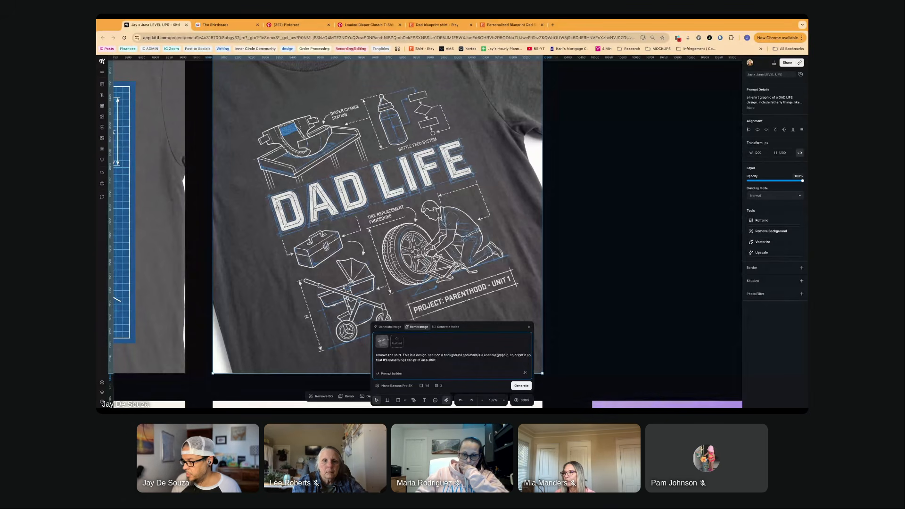
{"action": "type", "text": "black b"}
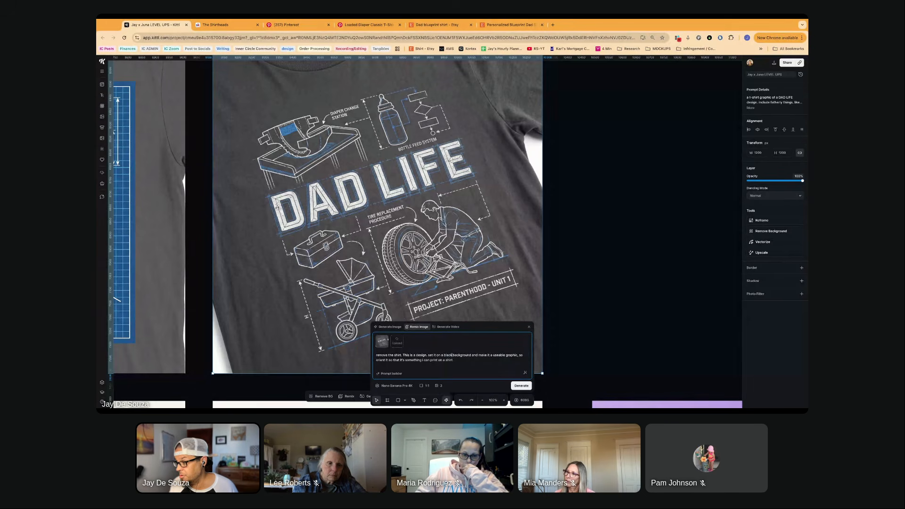
{"action": "key", "text": "Return"}
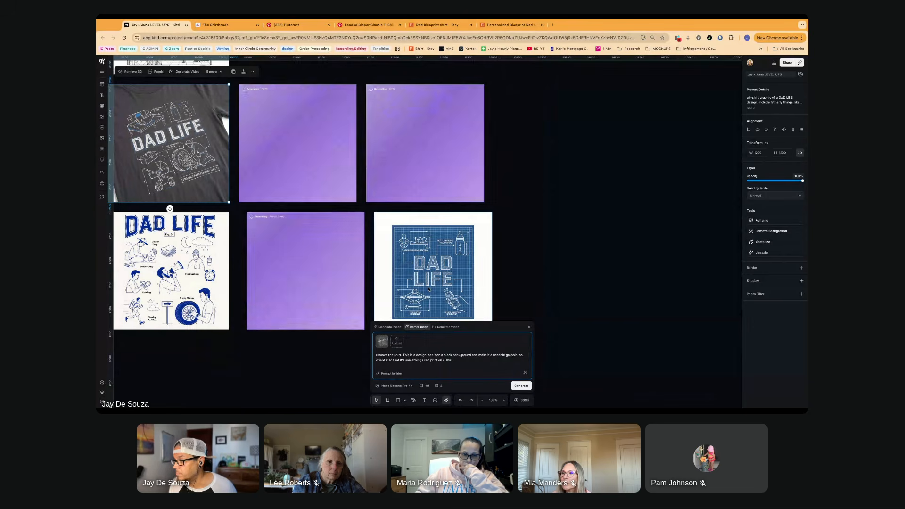
- Examine the blueprint DAD LIFE versions generated on a white background up close and side by side
{"action": "scroll", "coordinate": [409, 227], "scroll_direction": "left", "scroll_amount": 10}
{"action": "scroll", "coordinate": [409, 227], "scroll_direction": "right", "scroll_amount": 5}
{"action": "scroll", "coordinate": [426, 265], "scroll_direction": "up", "scroll_amount": 5}
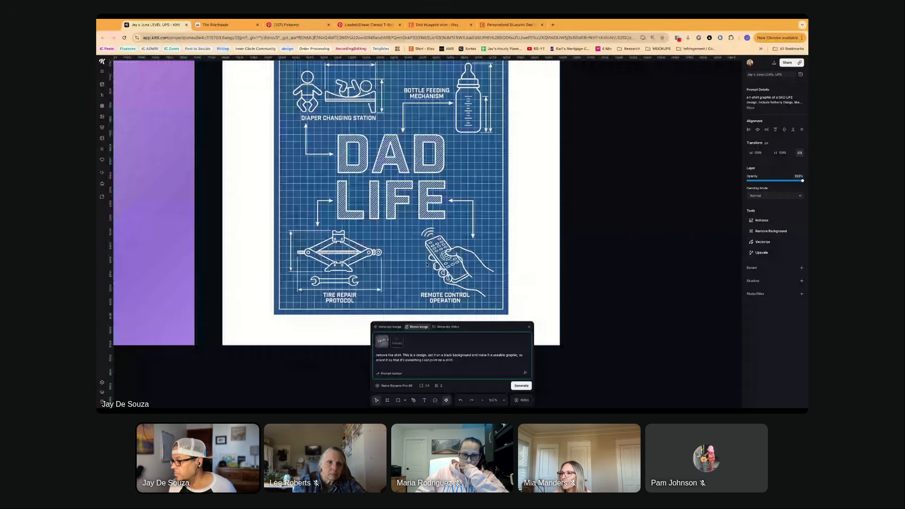
{"action": "scroll", "coordinate": [422, 225], "scroll_direction": "up", "scroll_amount": 2}
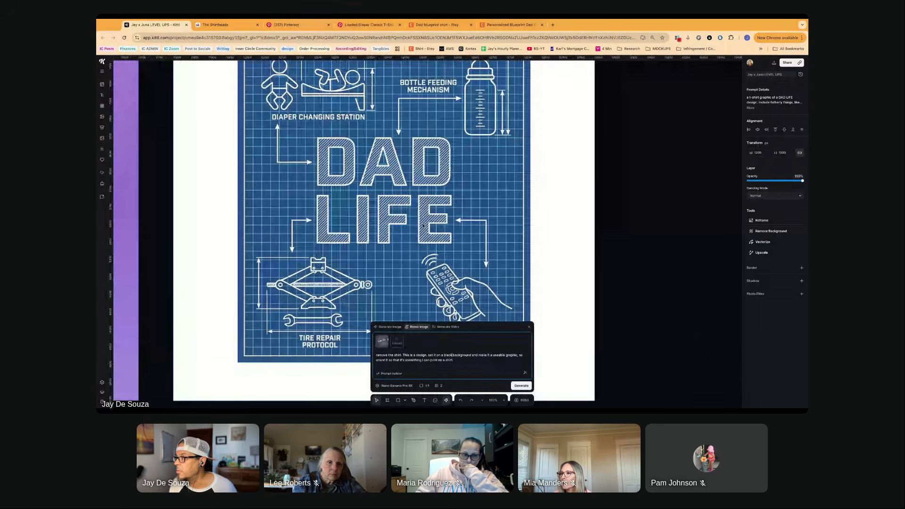
{"action": "scroll", "coordinate": [423, 225], "scroll_direction": "down", "scroll_amount": 4}
{"action": "scroll", "coordinate": [392, 233], "scroll_direction": "up", "scroll_amount": 1}
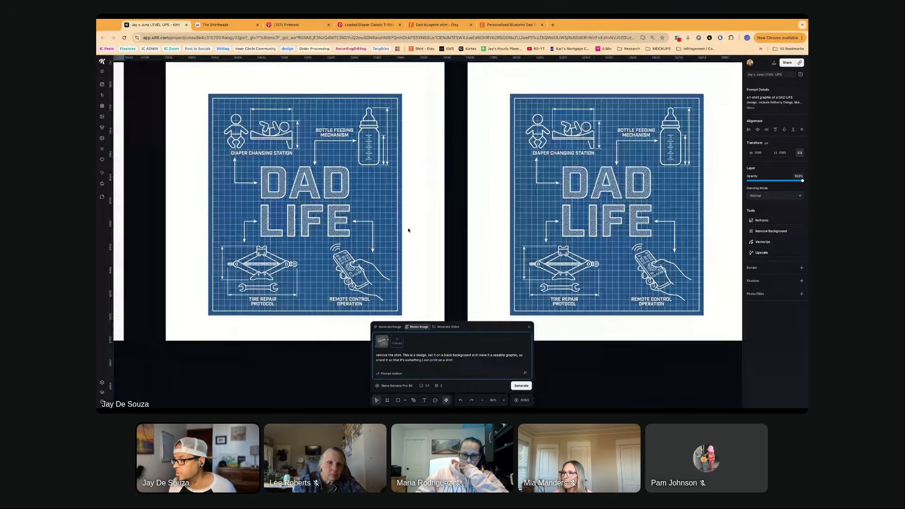
{"action": "scroll", "coordinate": [411, 229], "scroll_direction": "right", "scroll_amount": 5}
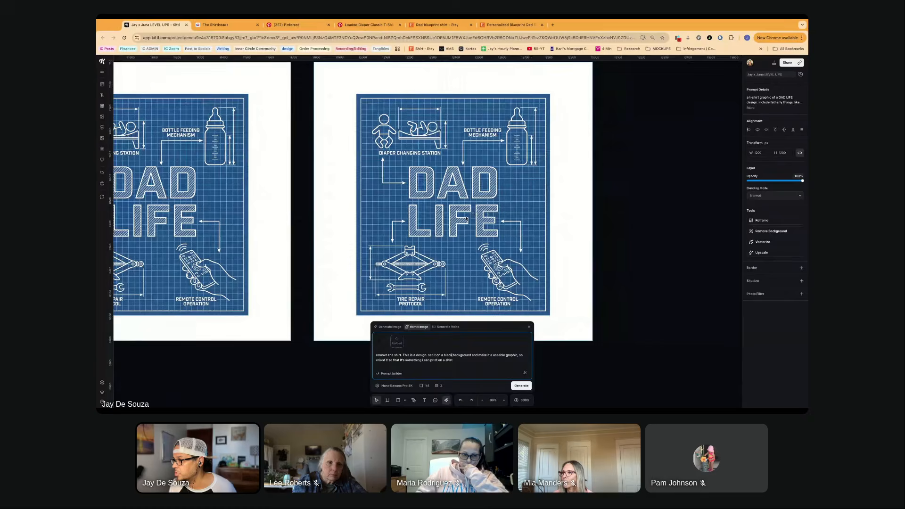
{"action": "scroll", "coordinate": [465, 218], "scroll_direction": "right", "scroll_amount": 2}
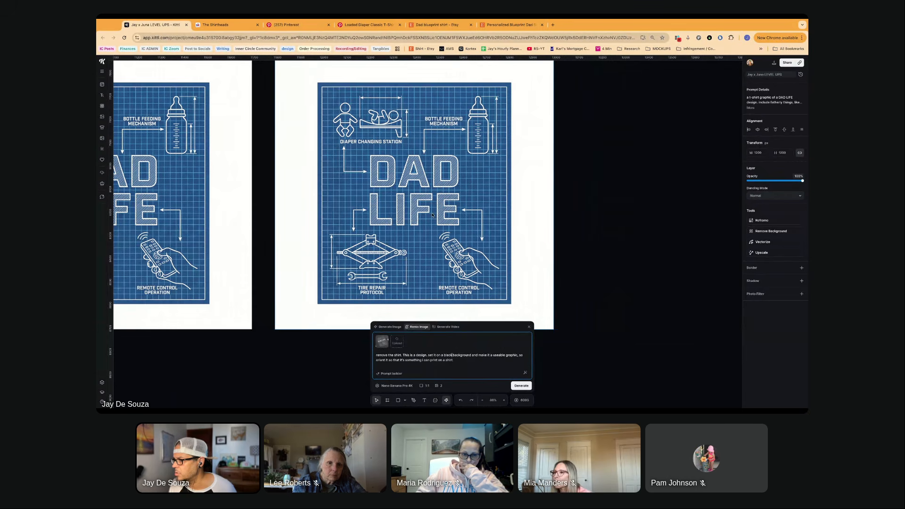
{"action": "scroll", "coordinate": [447, 196], "scroll_direction": "down", "scroll_amount": 3}
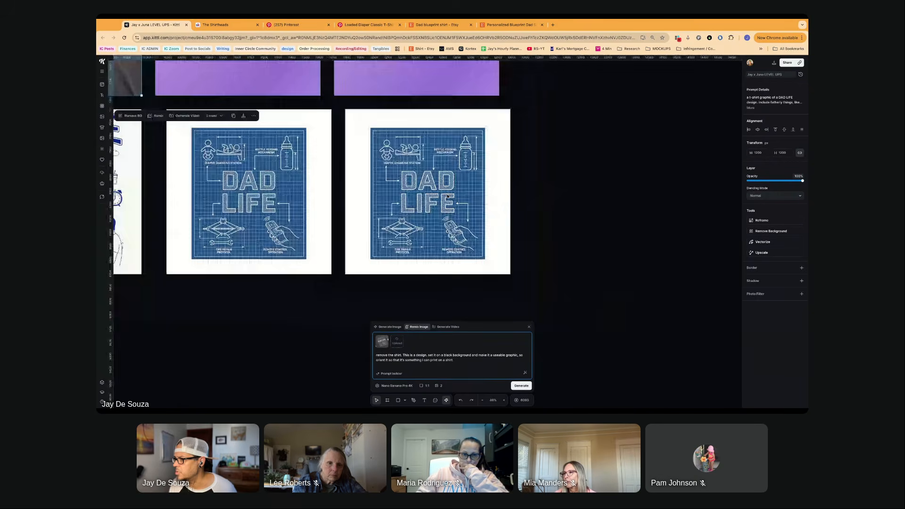
- Remove the white background from the rightmost blueprint DAD LIFE version
{"action": "left_click", "coordinate": [447, 180]}
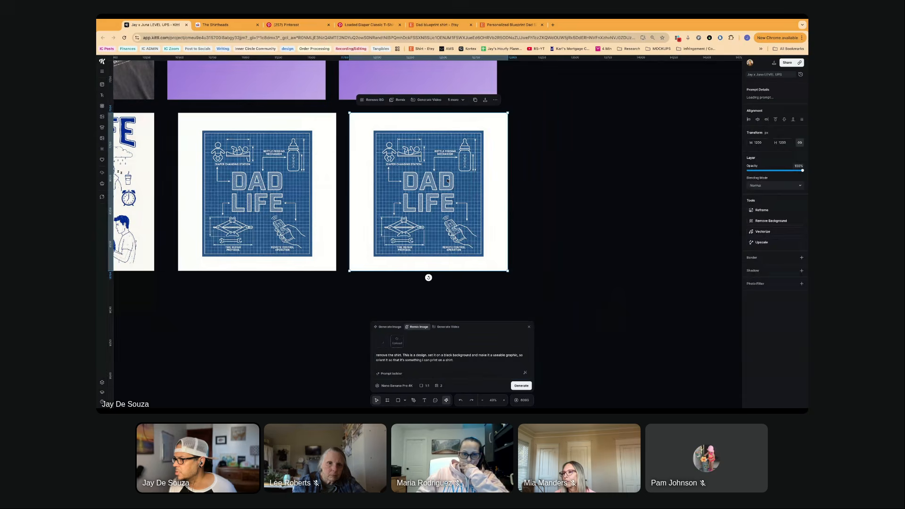
{"action": "scroll", "coordinate": [443, 178], "scroll_direction": "right", "scroll_amount": 1}
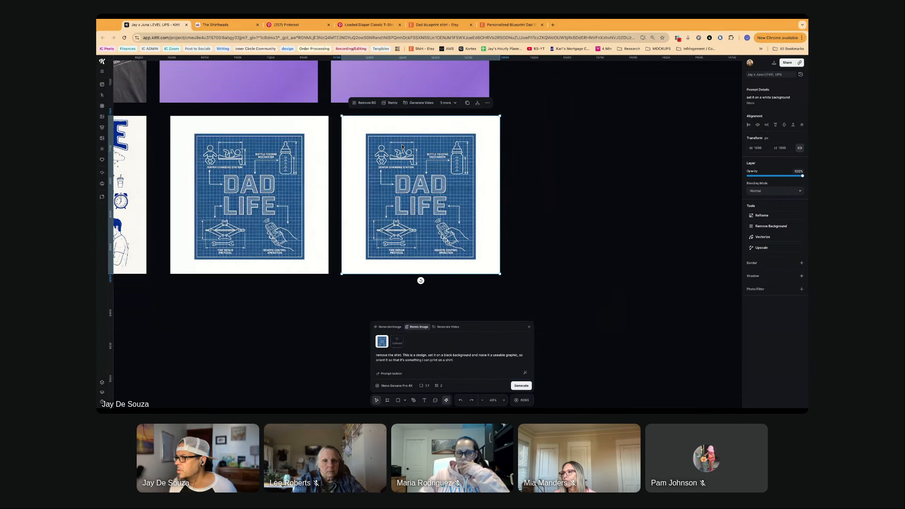
{"action": "left_click", "coordinate": [367, 103]}
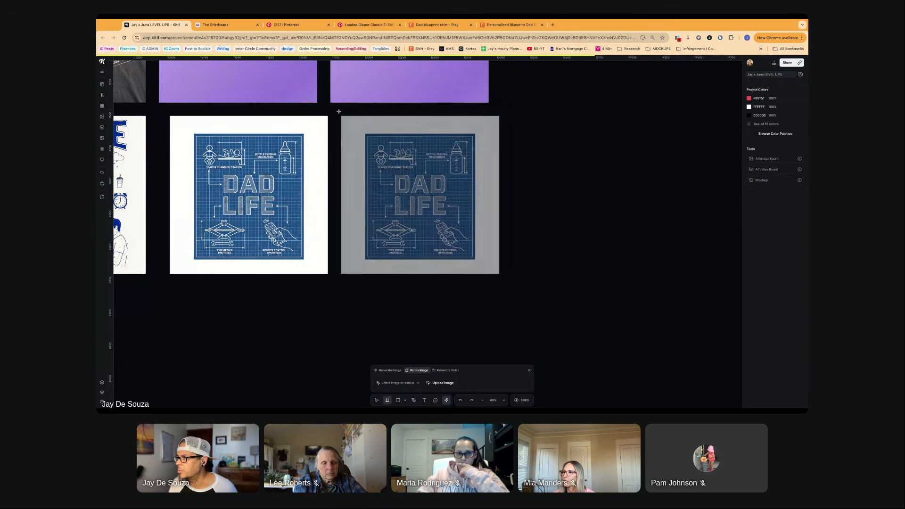
- Draw a new artboard, place the cut-out blueprint graphic on it, and lengthen the artboard downward to fit the whole graphic
{"action": "left_click_drag", "start_coordinate": [338, 112], "coordinate": [542, 286]}
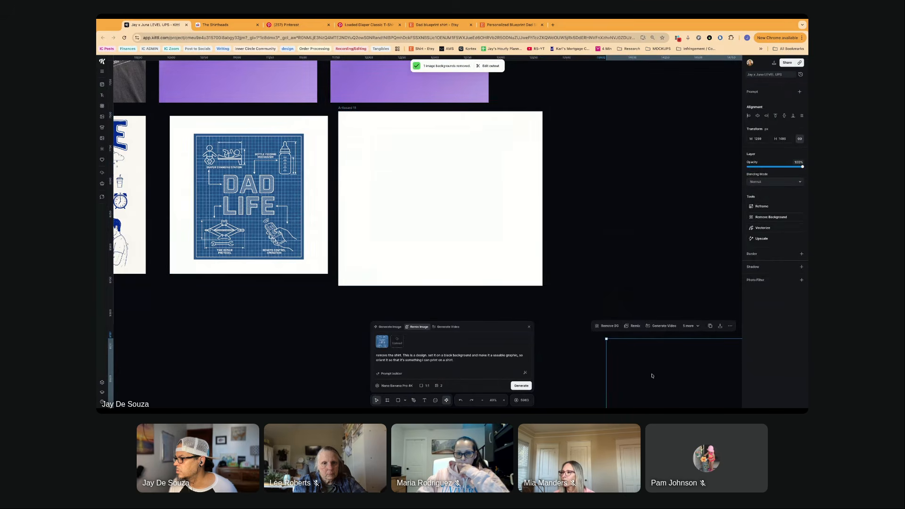
{"action": "left_click", "coordinate": [398, 154]}
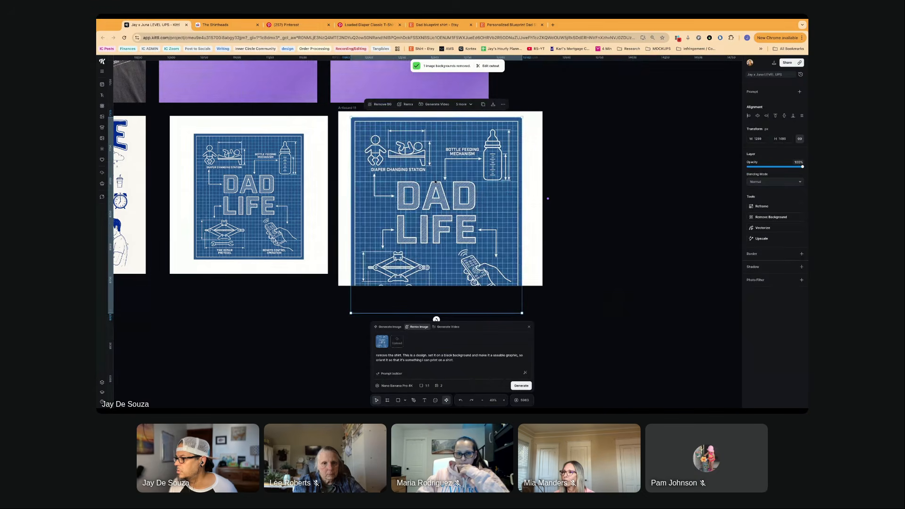
{"action": "left_click", "coordinate": [430, 286]}
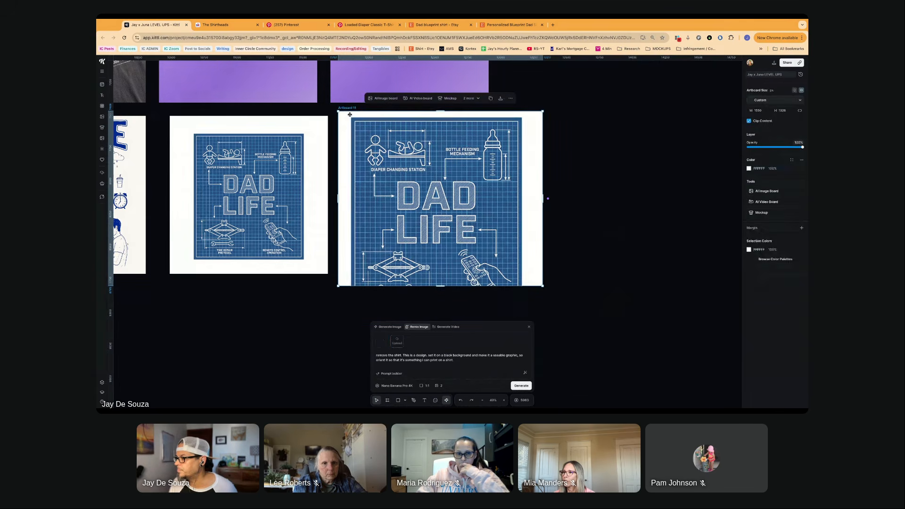
{"action": "left_click_drag", "start_coordinate": [442, 286], "coordinate": [442, 359]}
{"action": "scroll", "coordinate": [316, 279], "scroll_direction": "down", "scroll_amount": 5}
{"action": "scroll", "coordinate": [316, 279], "scroll_direction": "left", "scroll_amount": 2}
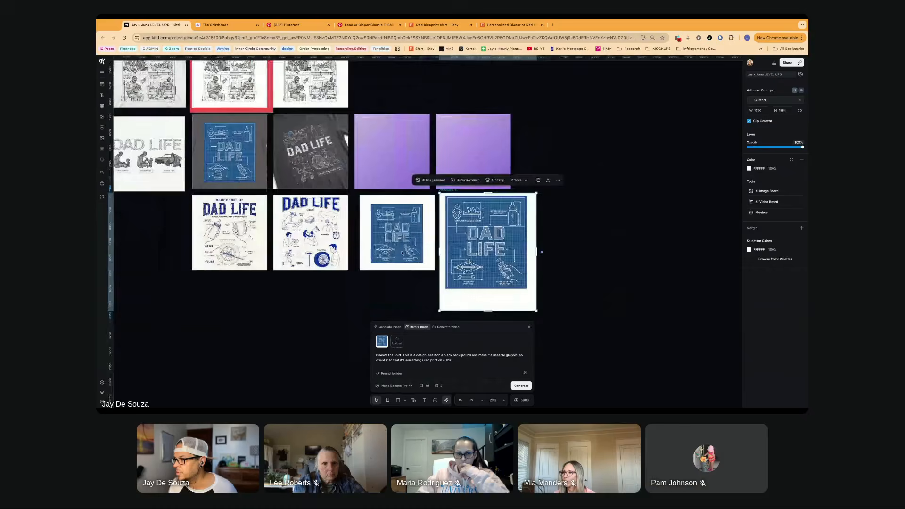
- Delete the duplicate blueprint version on a white background beside the new artboard
{"action": "left_click", "coordinate": [396, 264]}
{"action": "scroll", "coordinate": [358, 275], "scroll_direction": "right", "scroll_amount": 2}
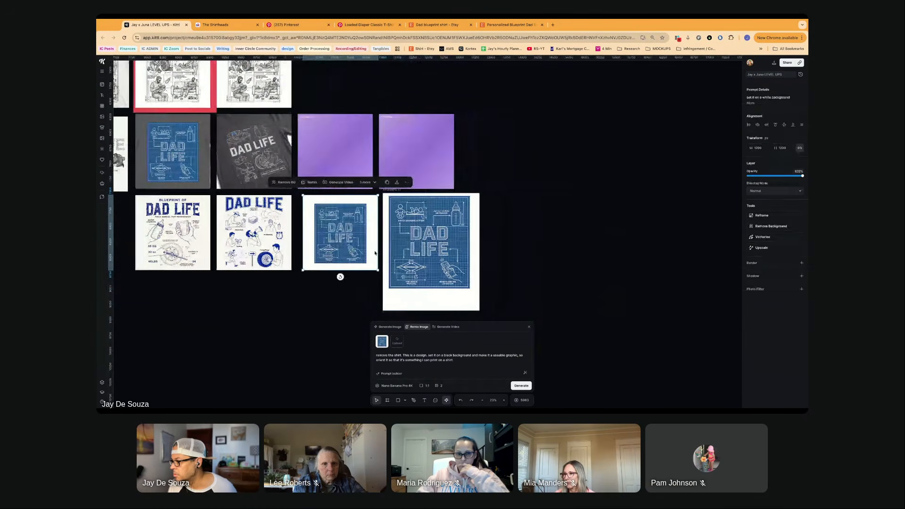
{"action": "scroll", "coordinate": [374, 253], "scroll_direction": "up", "scroll_amount": 5}
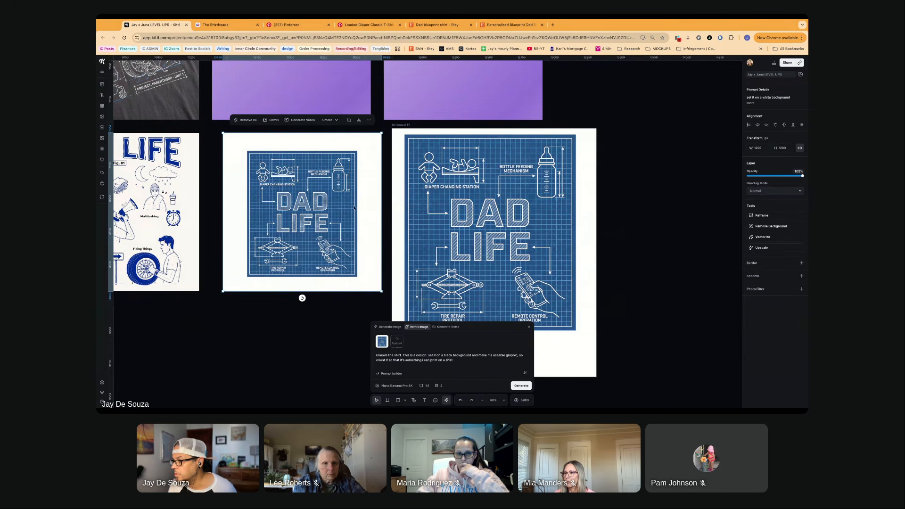
{"action": "key", "text": "Delete"}
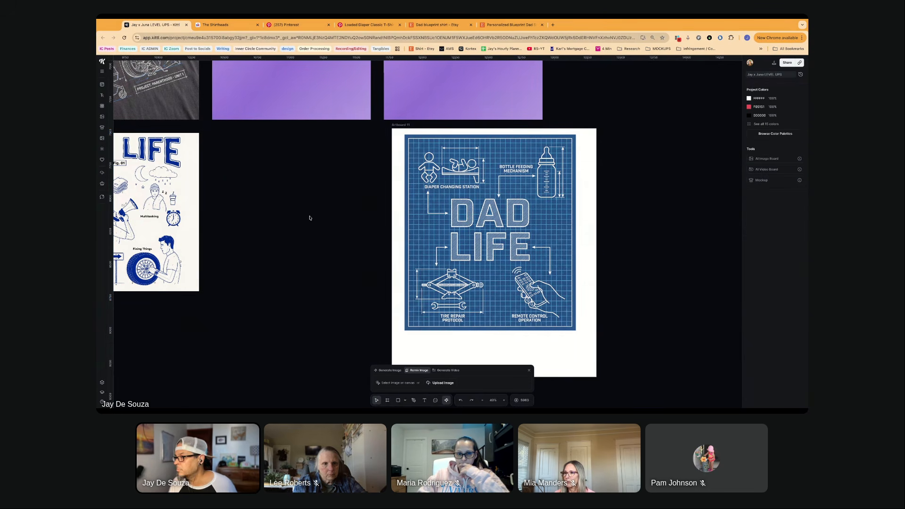
- Centre the blueprint graphic on the artboard and enlarge it to fill the artboard's full width
{"action": "scroll", "coordinate": [309, 217], "scroll_direction": "right", "scroll_amount": 2}
{"action": "left_click_drag", "start_coordinate": [394, 247], "coordinate": [400, 259]}
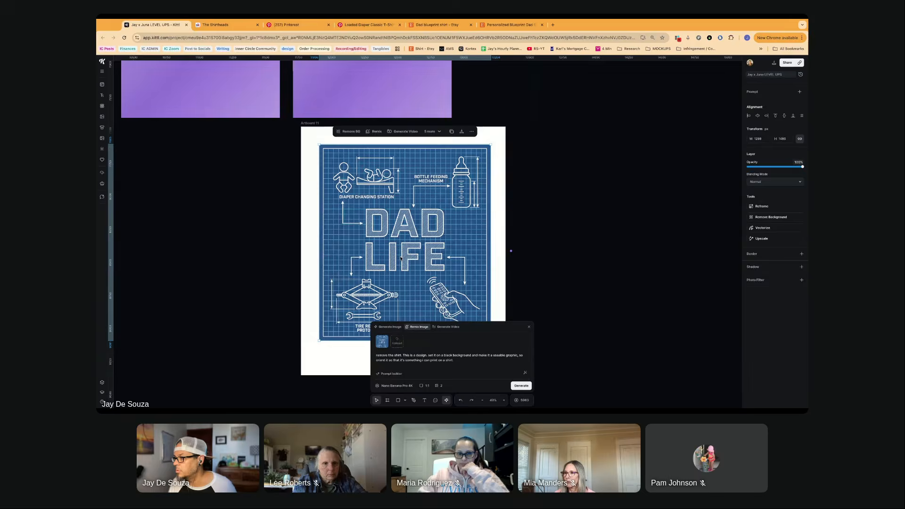
{"action": "scroll", "coordinate": [401, 259], "scroll_direction": "down", "scroll_amount": 5}
{"action": "scroll", "coordinate": [400, 257], "scroll_direction": "up", "scroll_amount": 5}
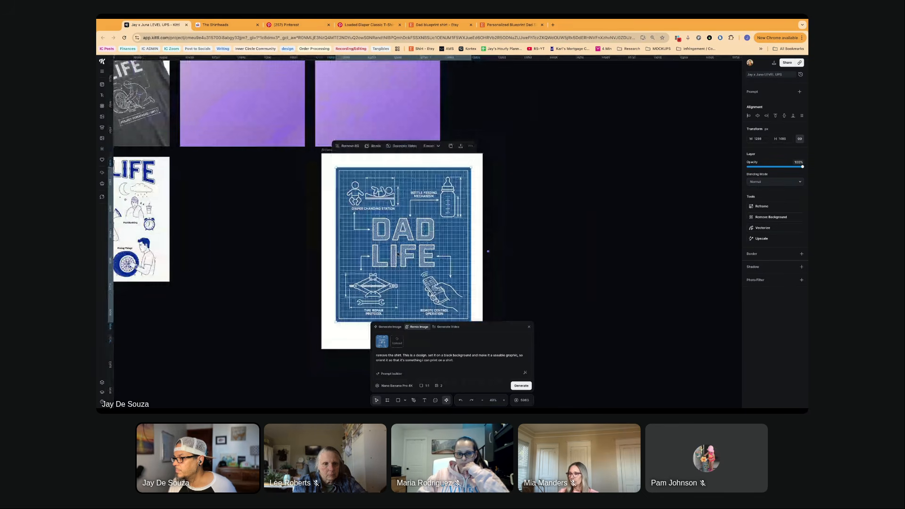
{"action": "scroll", "coordinate": [397, 253], "scroll_direction": "down", "scroll_amount": 5}
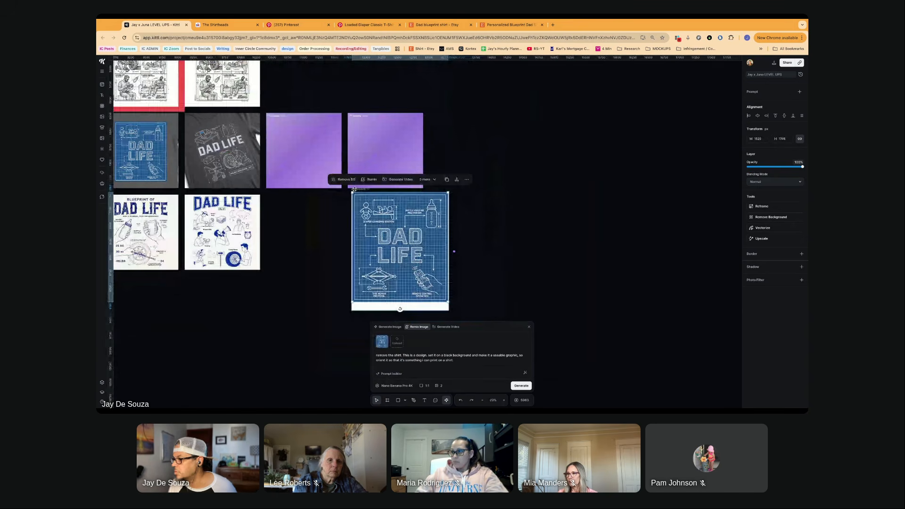
{"action": "left_click", "coordinate": [401, 310]}
{"action": "left_click", "coordinate": [393, 275]}
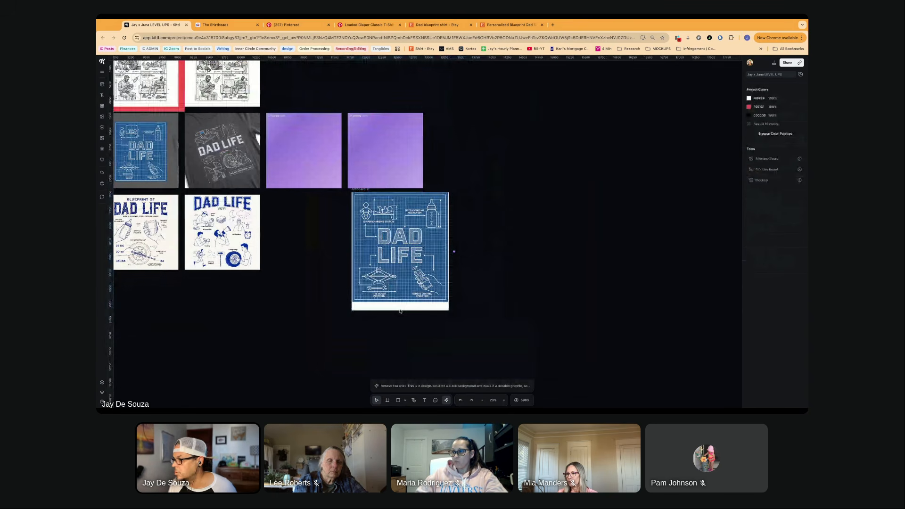
{"action": "scroll", "coordinate": [364, 186], "scroll_direction": "left", "scroll_amount": 1}
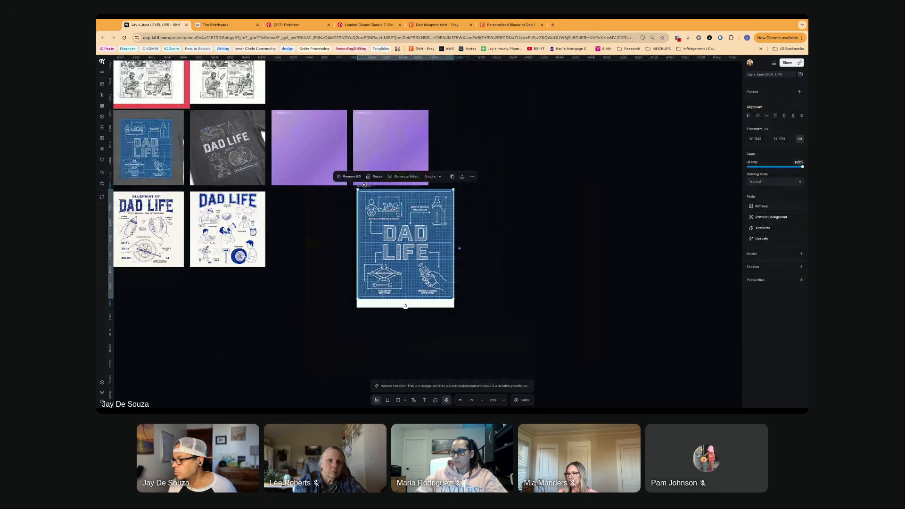
- Trim the artboard's side edges to the blueprint graphic and shorten it to leave a narrow white strip below
{"action": "left_click", "coordinate": [364, 185]}
{"action": "key", "text": "shift+2"}
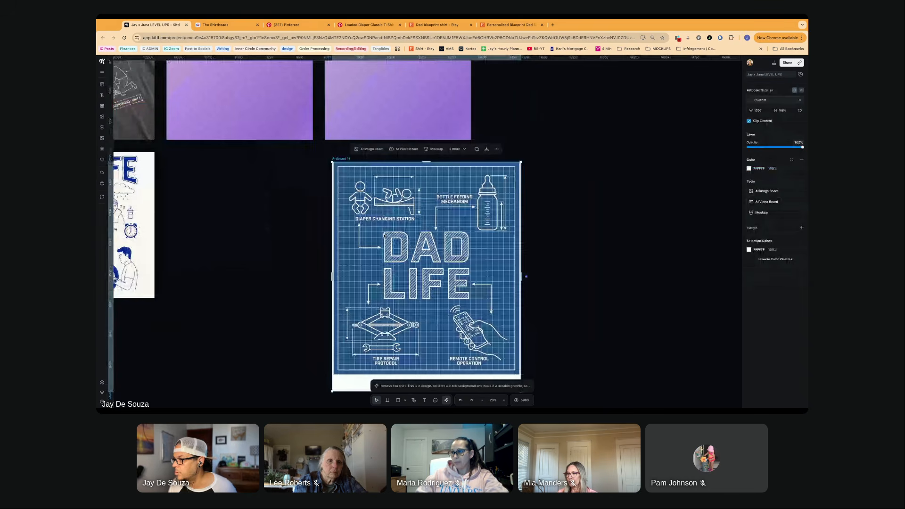
{"action": "left_click_drag", "start_coordinate": [331, 275], "coordinate": [330, 275]}
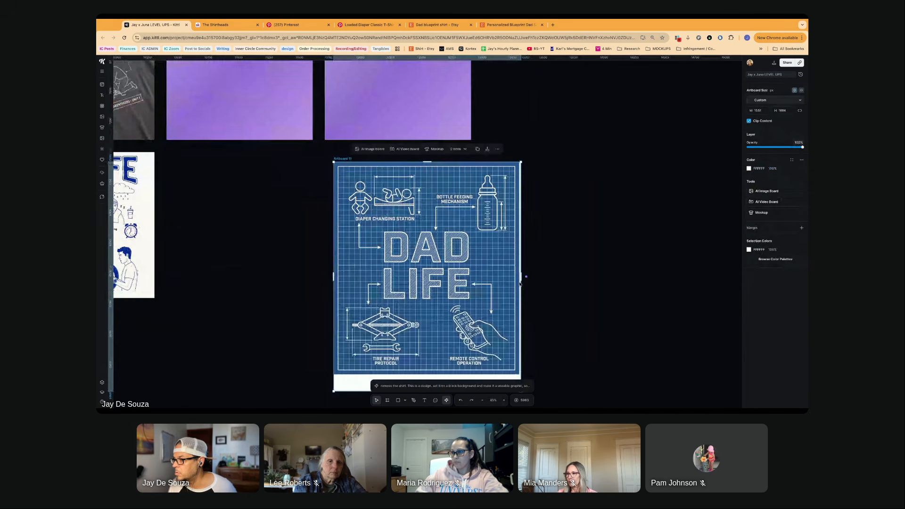
{"action": "left_click_drag", "start_coordinate": [520, 283], "coordinate": [519, 282]}
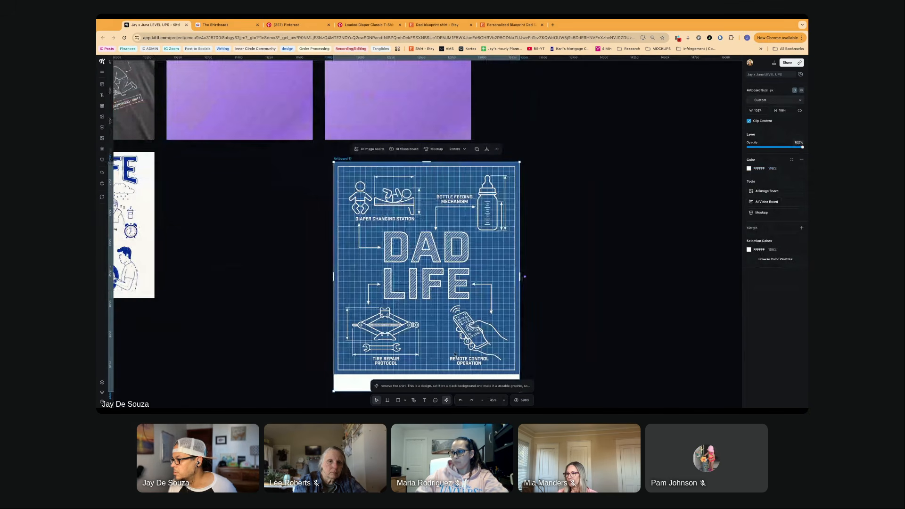
{"action": "scroll", "coordinate": [455, 354], "scroll_direction": "down", "scroll_amount": 1}
{"action": "mouse_move", "coordinate": [430, 357]}
{"action": "left_mouse_down"}
{"action": "mouse_move", "coordinate": [430, 341]}
{"action": "mouse_move", "coordinate": [431, 349]}
{"action": "left_mouse_up"}
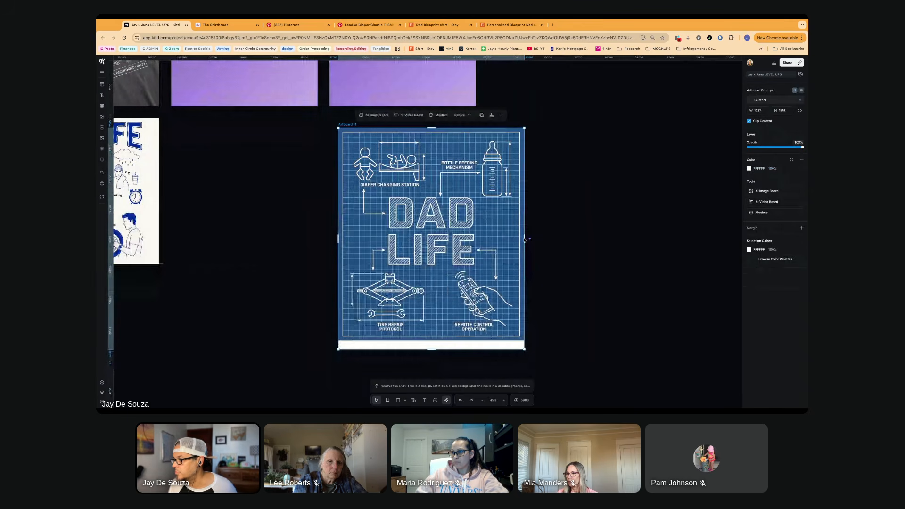
- Widen the artboard evenly to leave a narrow white margin on both sides and centre the blueprint graphic vertically
{"action": "left_click_drag", "start_coordinate": [524, 240], "coordinate": [527, 238]}
{"action": "left_click", "coordinate": [505, 231]}
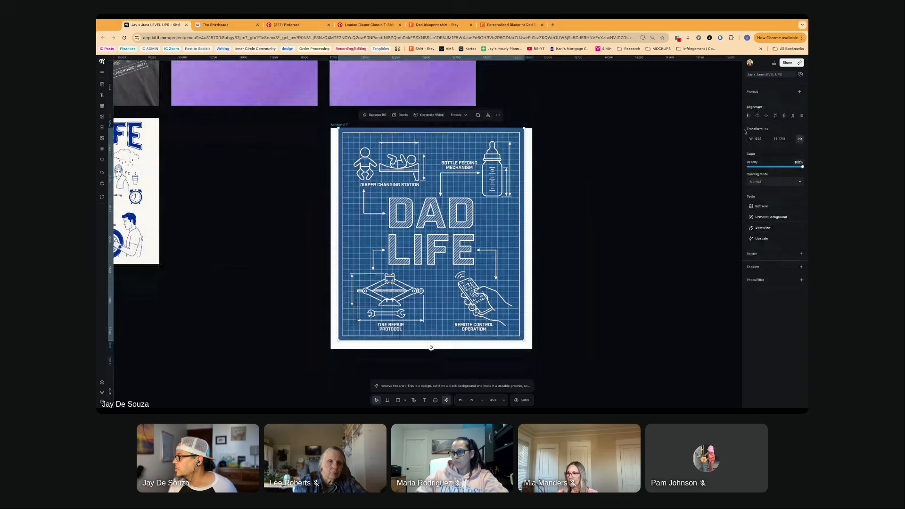
{"action": "left_click", "coordinate": [784, 116]}
{"action": "left_click", "coordinate": [575, 217]}
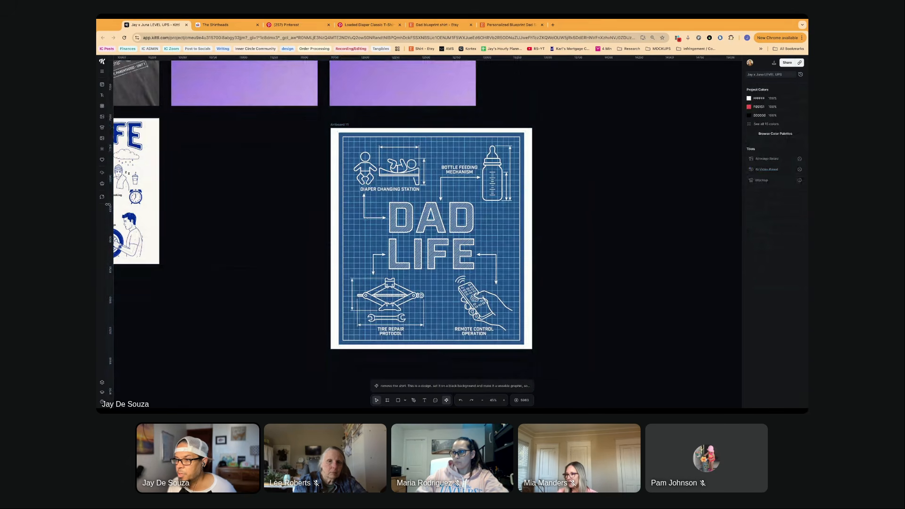
- Apply the first texture from the Grunge Textures collection to the blueprint artboard
{"action": "left_click", "coordinate": [102, 149]}
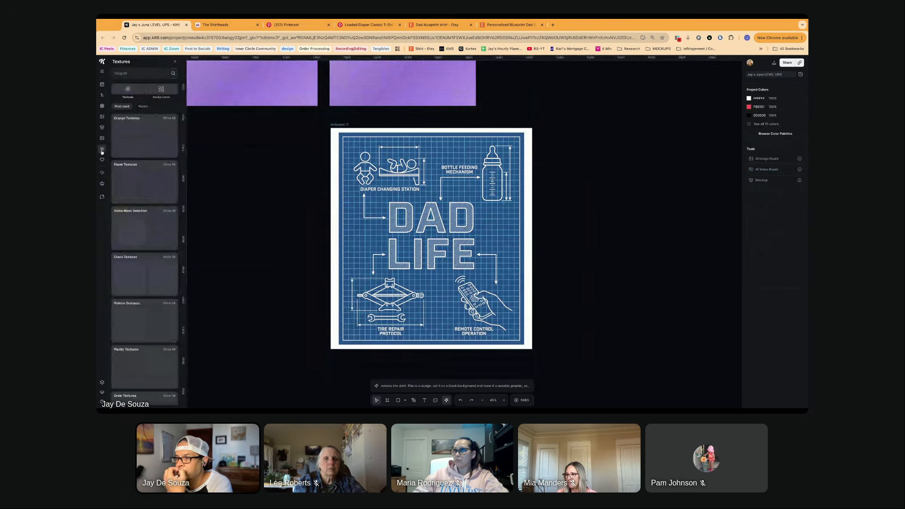
{"action": "left_click", "coordinate": [170, 118]}
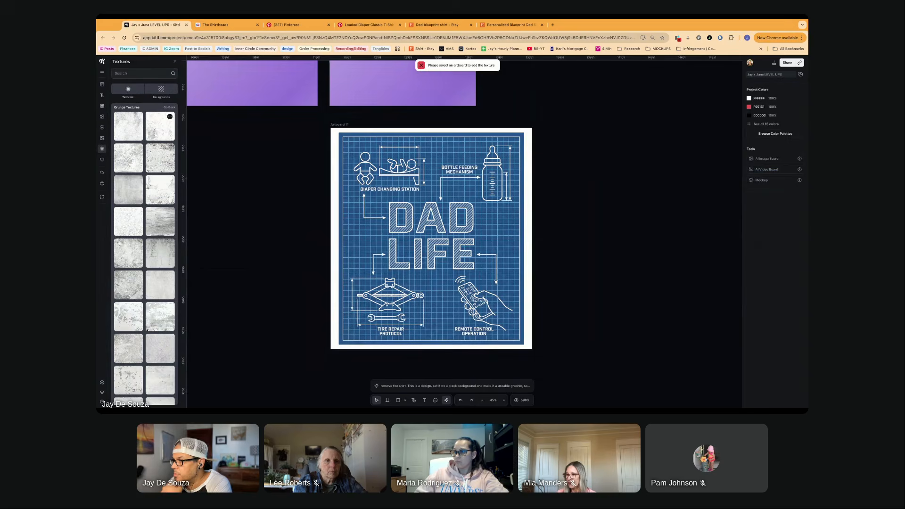
{"action": "left_click", "coordinate": [339, 123]}
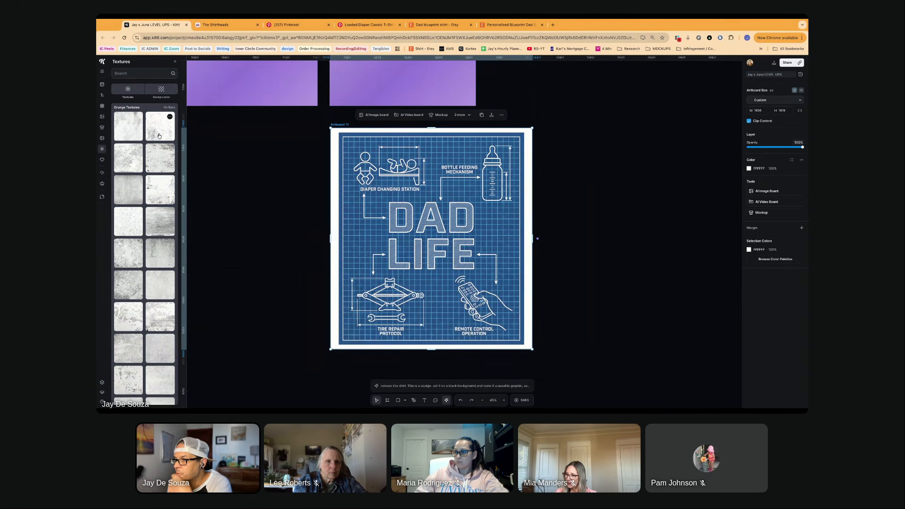
{"action": "left_click", "coordinate": [130, 133]}
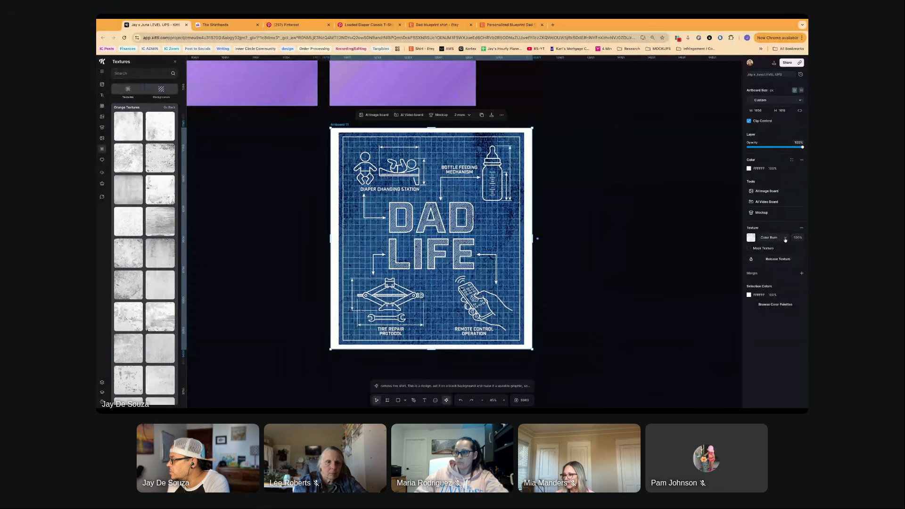
- Turn on Mask Texture for the artboard's grunge texture and set its blending mode to Alpha Mask
{"action": "left_click", "coordinate": [749, 249]}
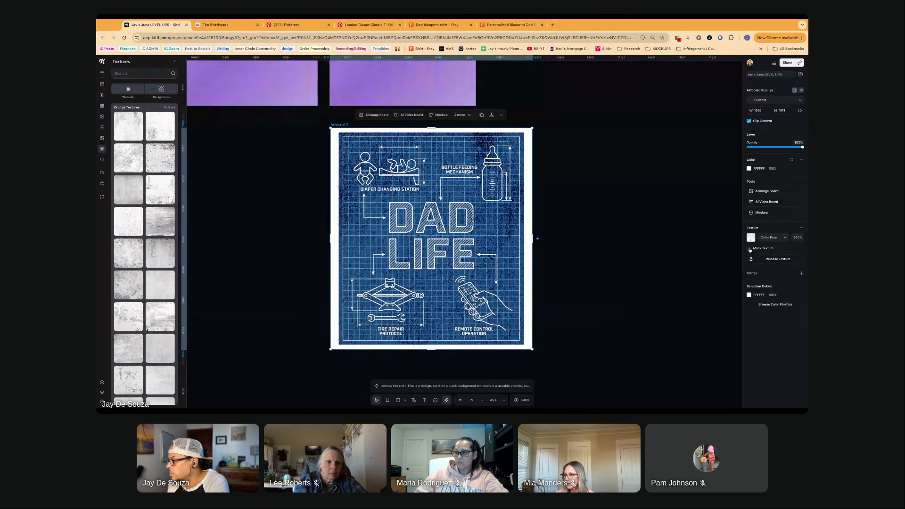
{"action": "left_click", "coordinate": [784, 238]}
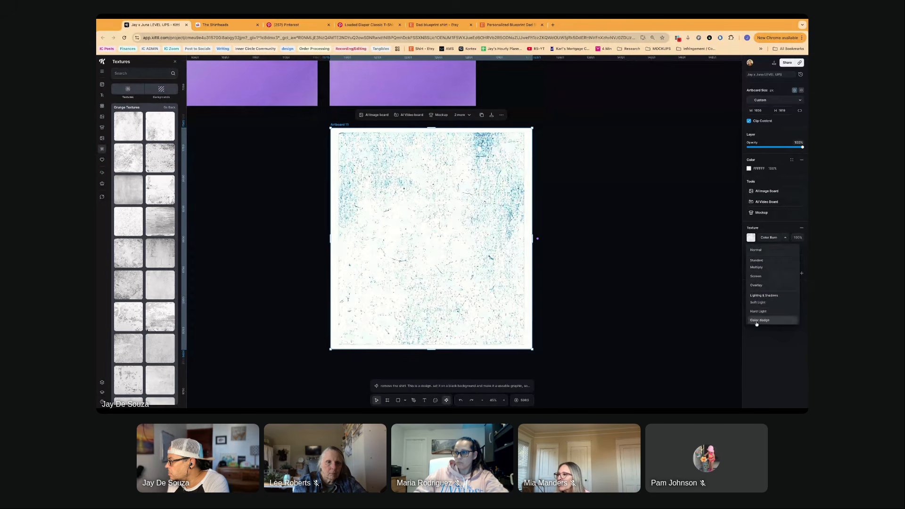
{"action": "scroll", "coordinate": [758, 321], "scroll_direction": "down", "scroll_amount": 4}
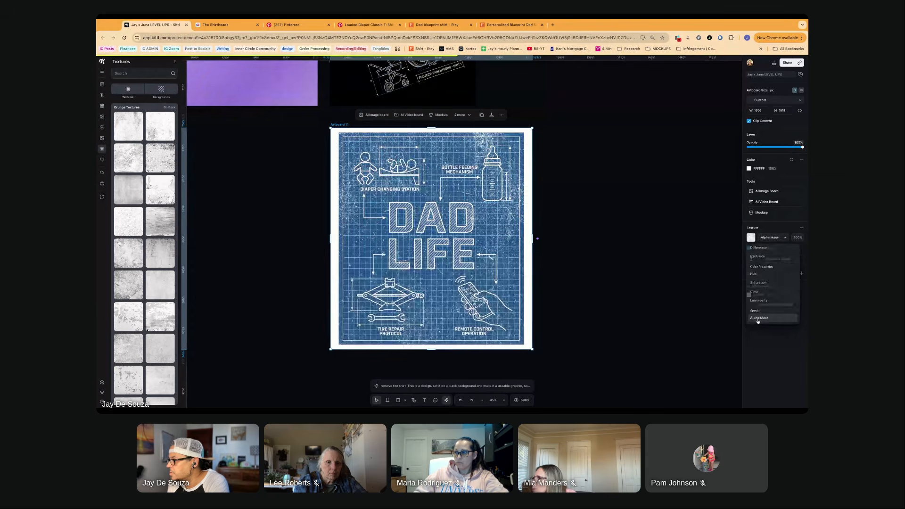
{"action": "left_click", "coordinate": [759, 317]}
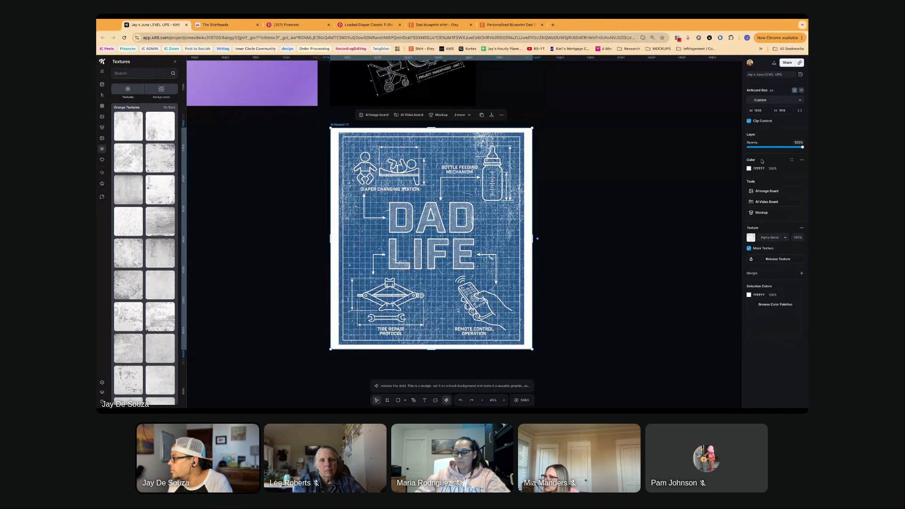
- Try a red and a cyan background colour on the blueprint artboard to judge how the masked texture shows through
{"action": "left_click", "coordinate": [748, 169]}
{"action": "left_click_drag", "start_coordinate": [688, 185], "coordinate": [719, 189]}
{"action": "scroll", "coordinate": [455, 206], "scroll_direction": "up", "scroll_amount": 5}
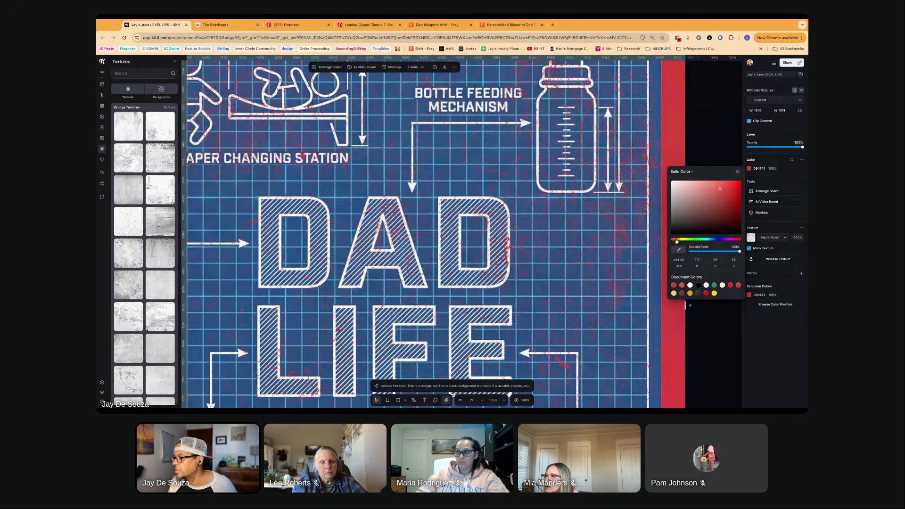
{"action": "left_click_drag", "start_coordinate": [675, 241], "coordinate": [708, 240]}
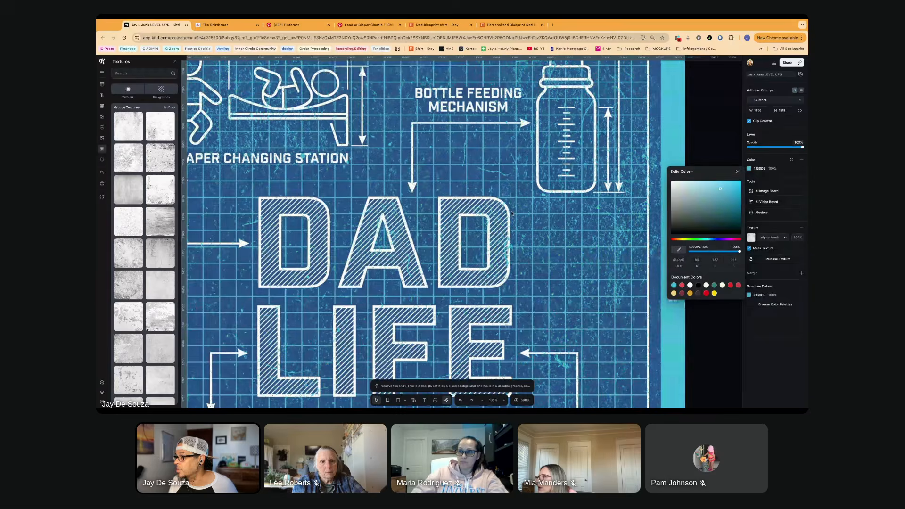
{"action": "scroll", "coordinate": [511, 213], "scroll_direction": "down", "scroll_amount": 5}
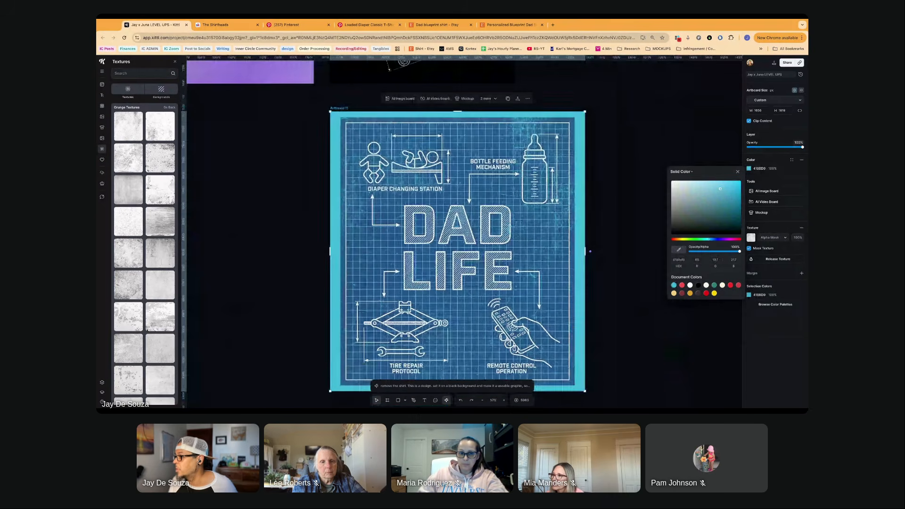
- Try a green background on the blueprint artboard and return its colour to white
{"action": "left_click", "coordinate": [709, 239]}
{"action": "mouse_move", "coordinate": [709, 239]}
{"action": "left_mouse_down"}
{"action": "mouse_move", "coordinate": [739, 239]}
{"action": "mouse_move", "coordinate": [673, 239]}
{"action": "mouse_move", "coordinate": [695, 240]}
{"action": "left_mouse_up"}
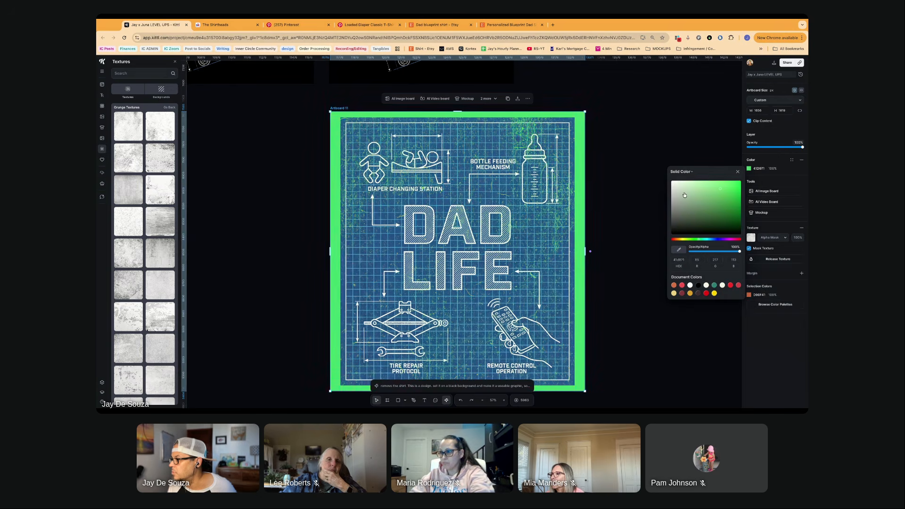
{"action": "left_click_drag", "start_coordinate": [684, 194], "coordinate": [645, 163]}
{"action": "left_click", "coordinate": [640, 171]}
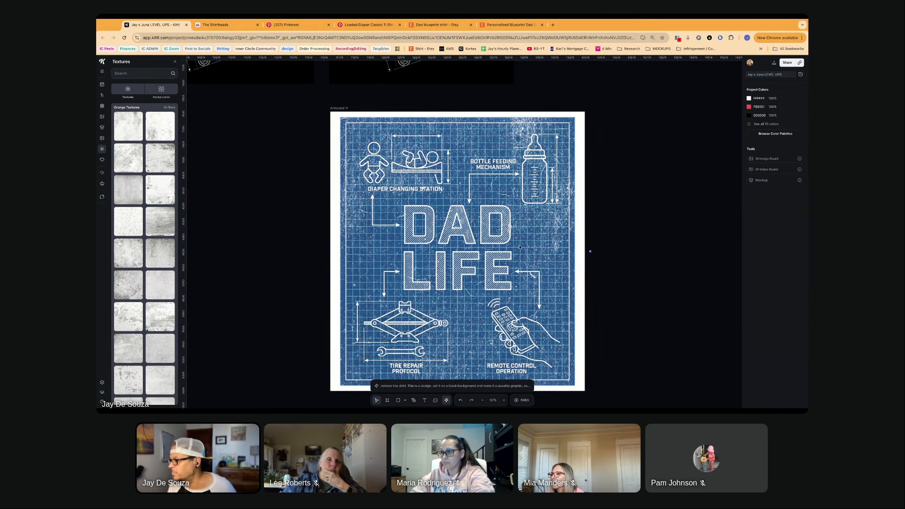
{"action": "scroll", "coordinate": [393, 134], "scroll_direction": "down", "scroll_amount": 2}
{"action": "scroll", "coordinate": [401, 127], "scroll_direction": "up", "scroll_amount": 1}
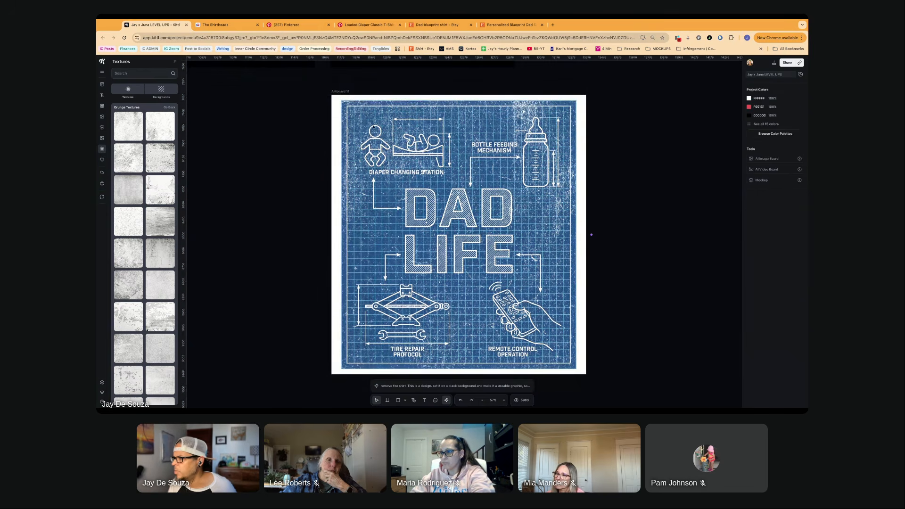
- Set the blueprint artboard's background colour to black (000000)
{"action": "left_click", "coordinate": [420, 108]}
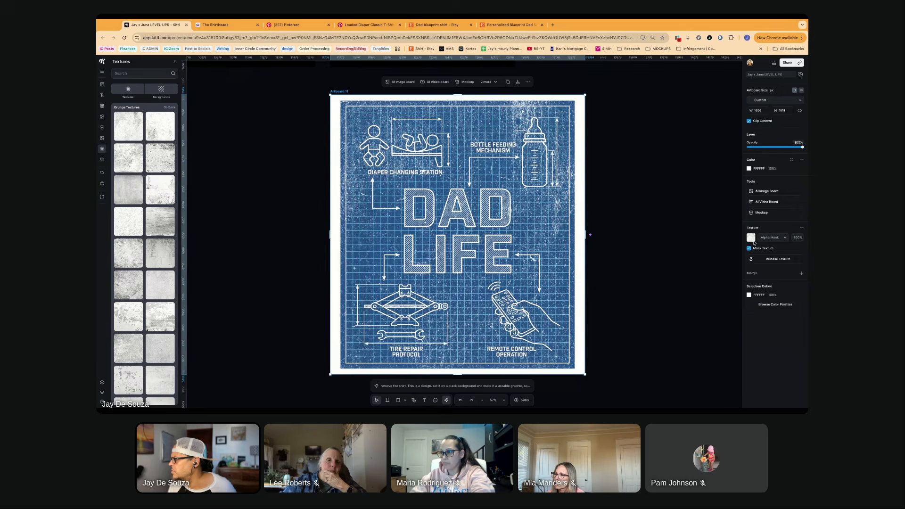
{"action": "left_click", "coordinate": [748, 169]}
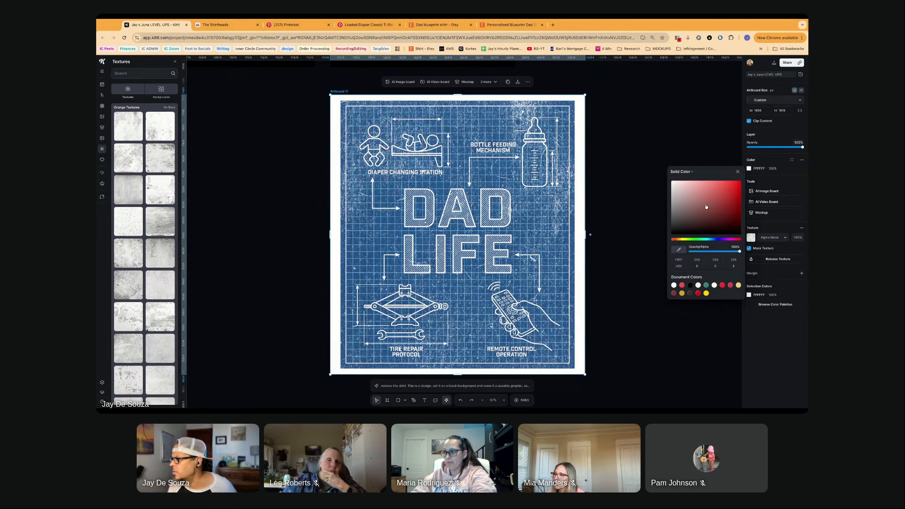
{"action": "left_click", "coordinate": [706, 206]}
{"action": "left_click_drag", "start_coordinate": [706, 206], "coordinate": [672, 233]}
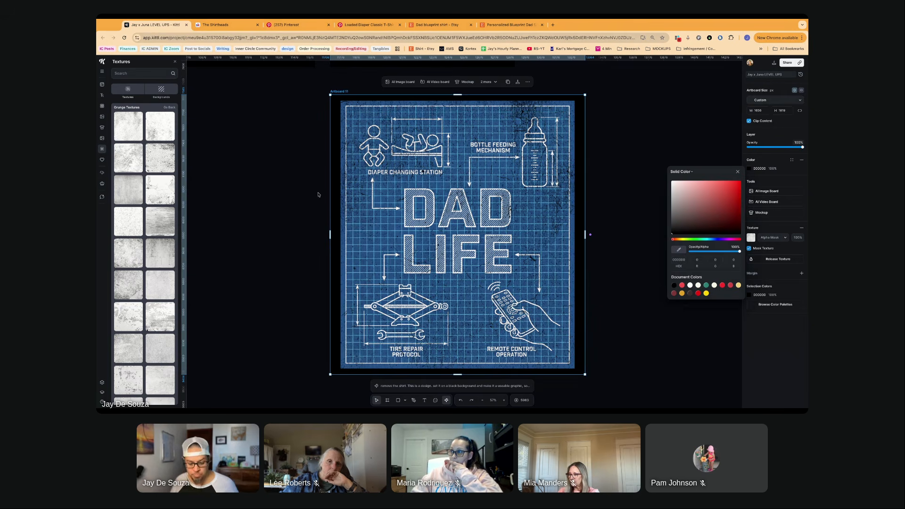
- Select the rightmost tilted DAD LIFE graphic on black, above the blueprint artboard, and open its Remix Image prompt for editing
{"action": "scroll", "coordinate": [303, 200], "scroll_direction": "down", "scroll_amount": 5}
{"action": "scroll", "coordinate": [304, 200], "scroll_direction": "down", "scroll_amount": 1}
{"action": "scroll", "coordinate": [304, 201], "scroll_direction": "left", "scroll_amount": 5}
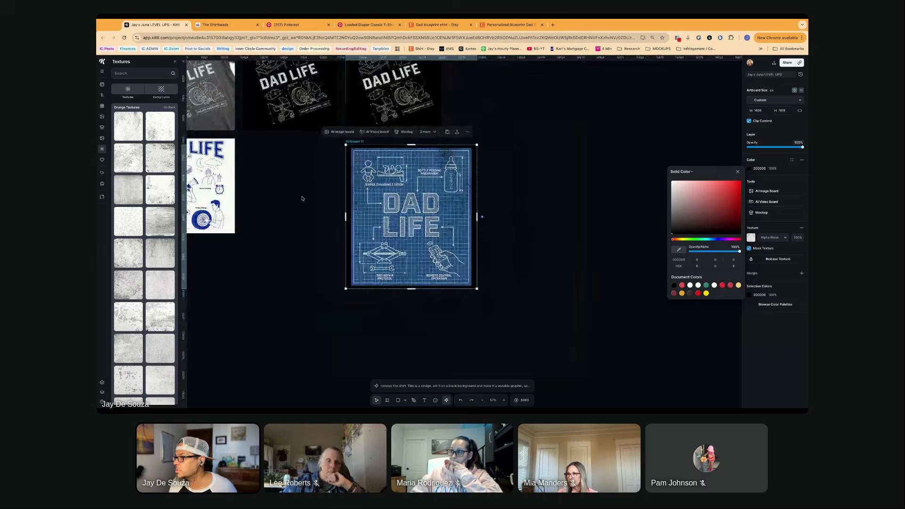
{"action": "scroll", "coordinate": [304, 200], "scroll_direction": "up", "scroll_amount": 1}
{"action": "scroll", "coordinate": [303, 201], "scroll_direction": "right", "scroll_amount": 1}
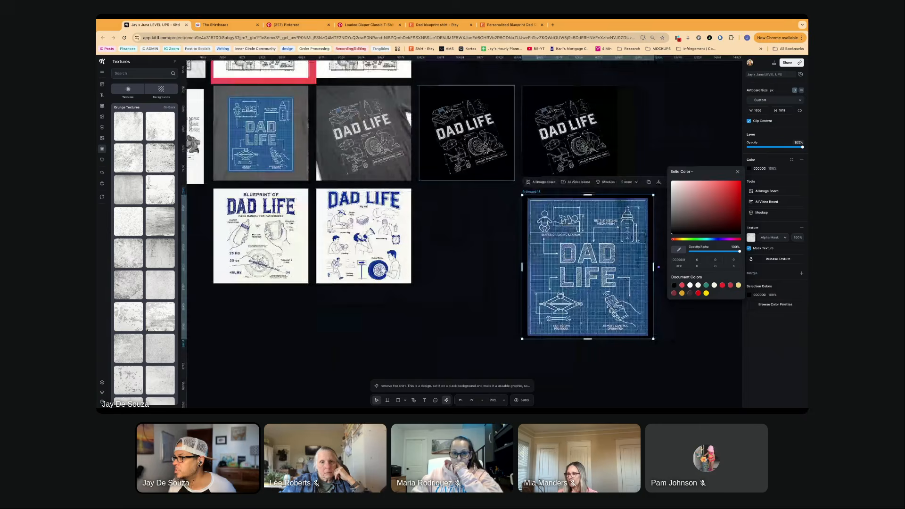
{"action": "scroll", "coordinate": [606, 138], "scroll_direction": "up", "scroll_amount": 5}
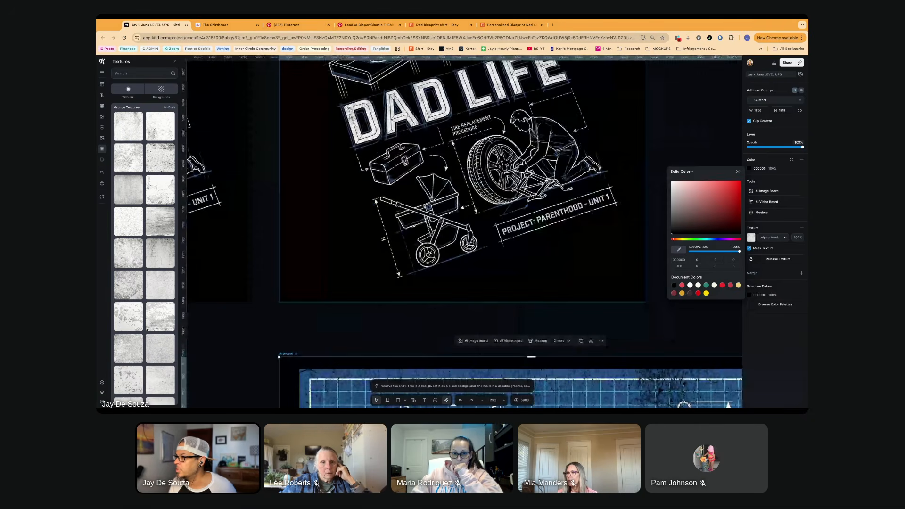
{"action": "scroll", "coordinate": [455, 213], "scroll_direction": "down", "scroll_amount": 3}
{"action": "scroll", "coordinate": [455, 154], "scroll_direction": "down", "scroll_amount": 1}
{"action": "left_click", "coordinate": [456, 154]}
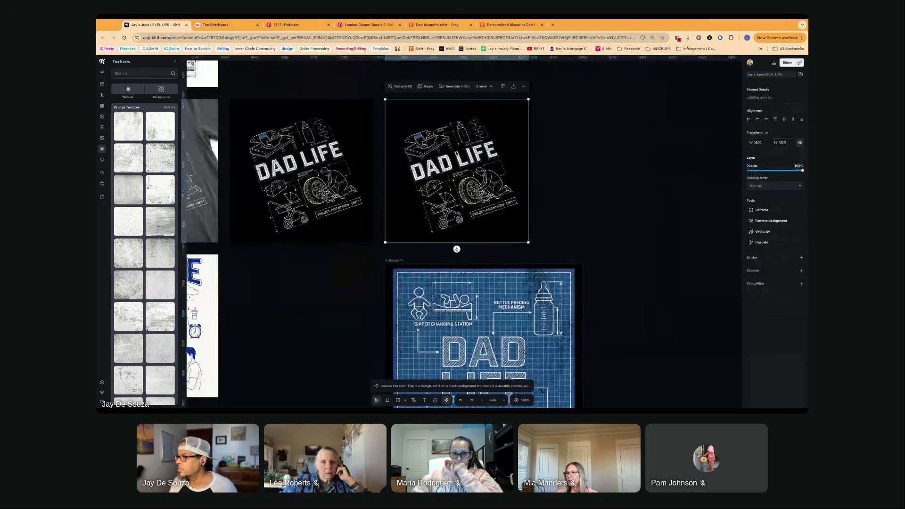
{"action": "left_click", "coordinate": [460, 386]}
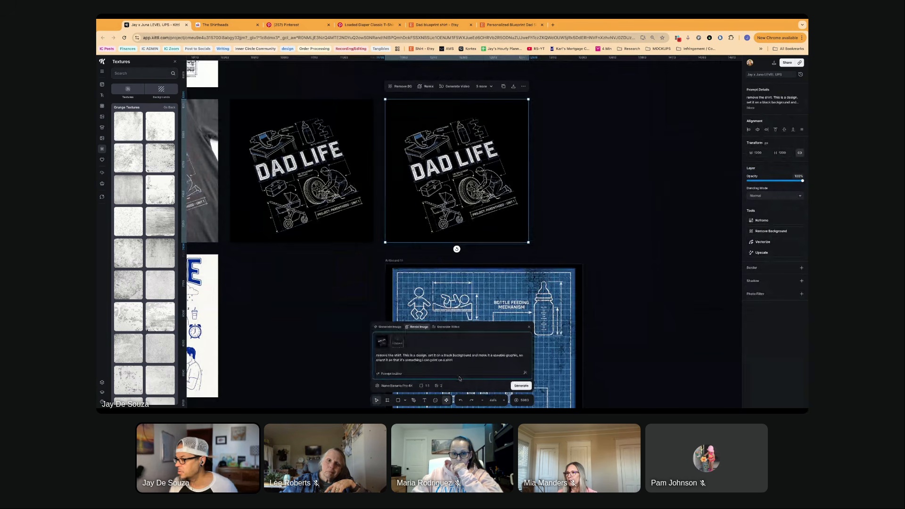
{"action": "left_click", "coordinate": [392, 374]}
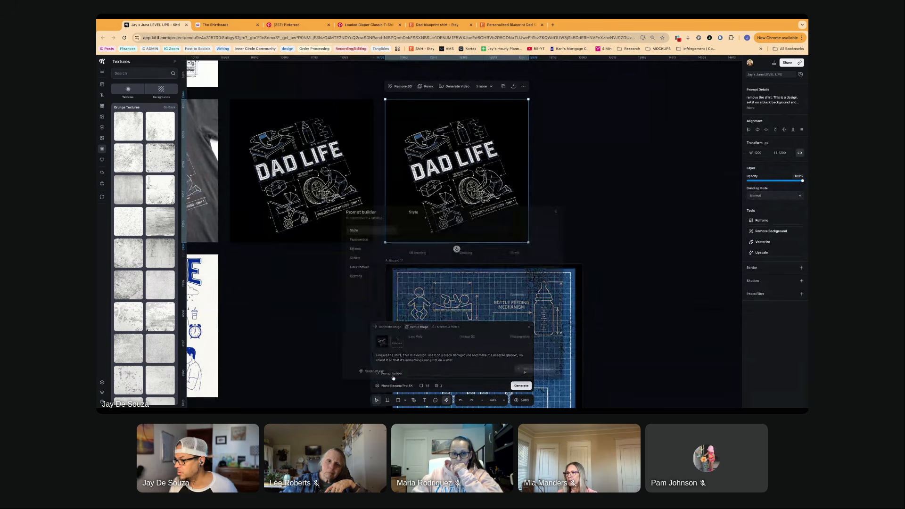
{"action": "left_click", "coordinate": [466, 388]}
- Replace the remix prompt with "make it vertical and centered - not off-kilter like it is now" and generate the images
{"action": "triple_click", "coordinate": [460, 363]}
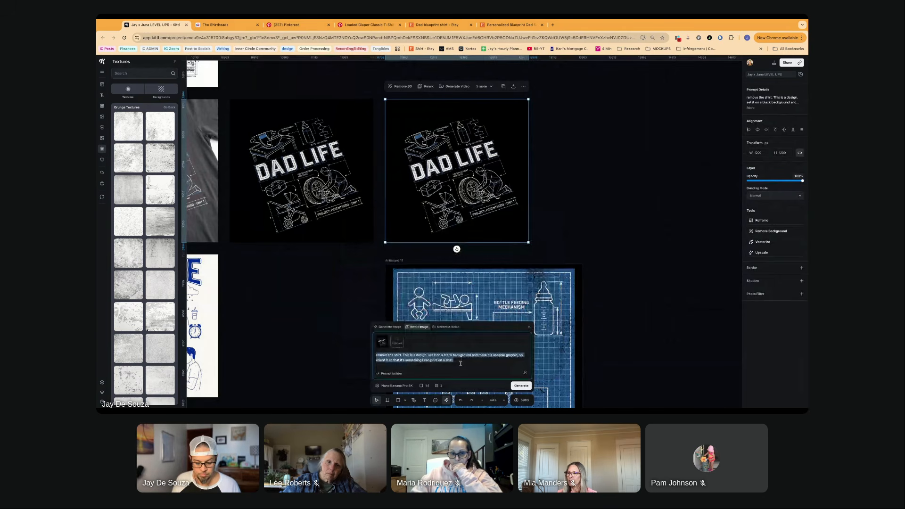
{"action": "type", "text": "make it ver"}
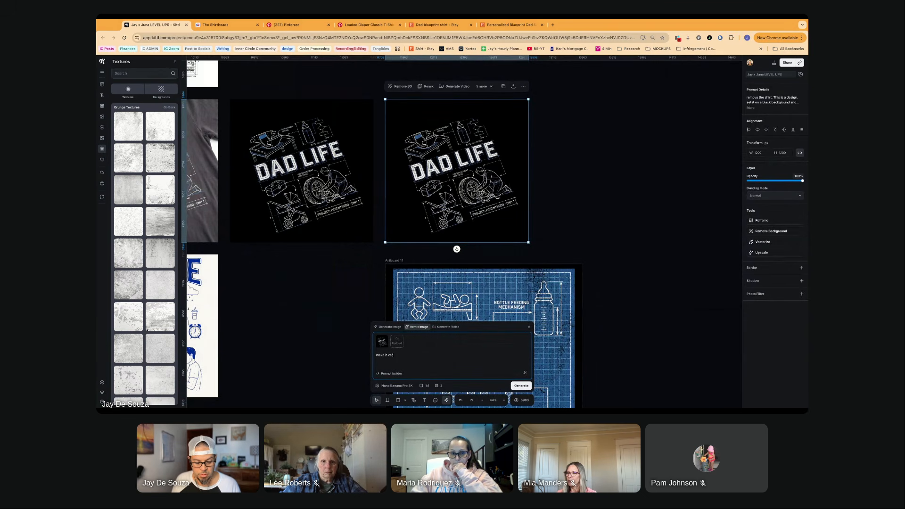
{"action": "type", "text": "cl and"}
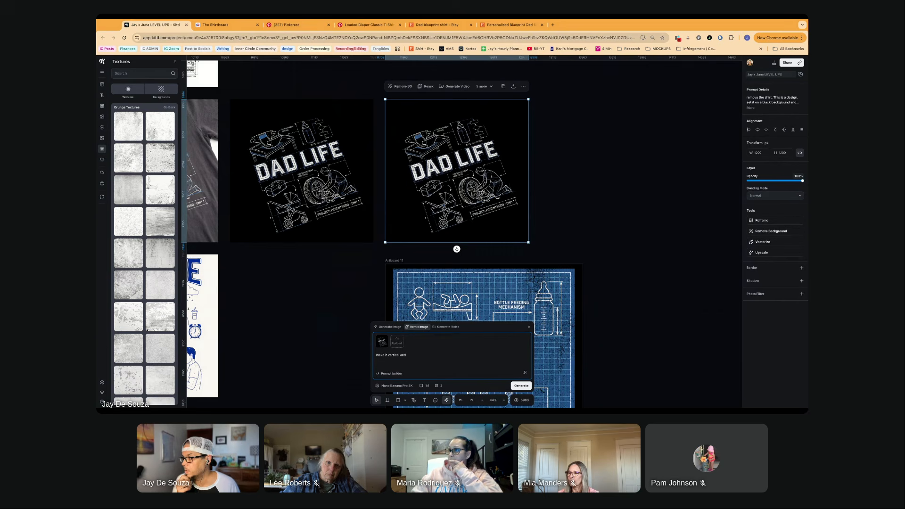
{"action": "type", "text": "centered"}
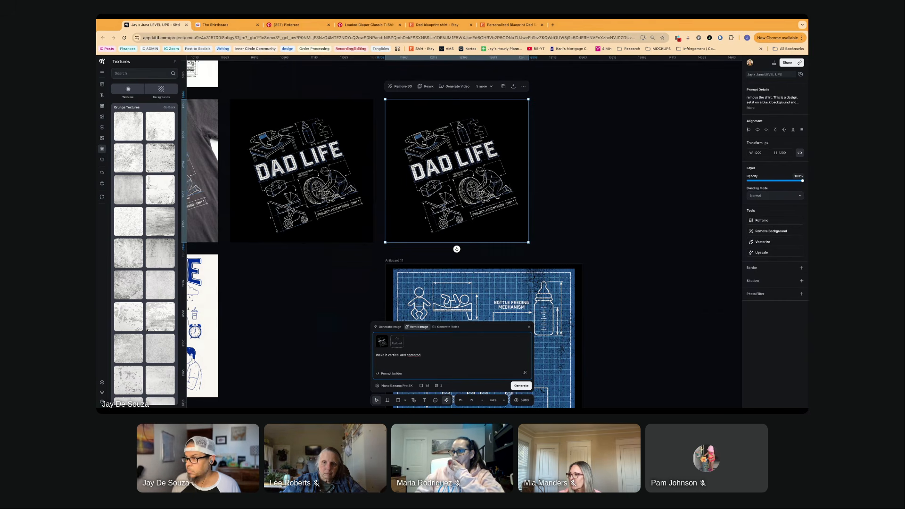
{"action": "type", "text": "- not off-h"}
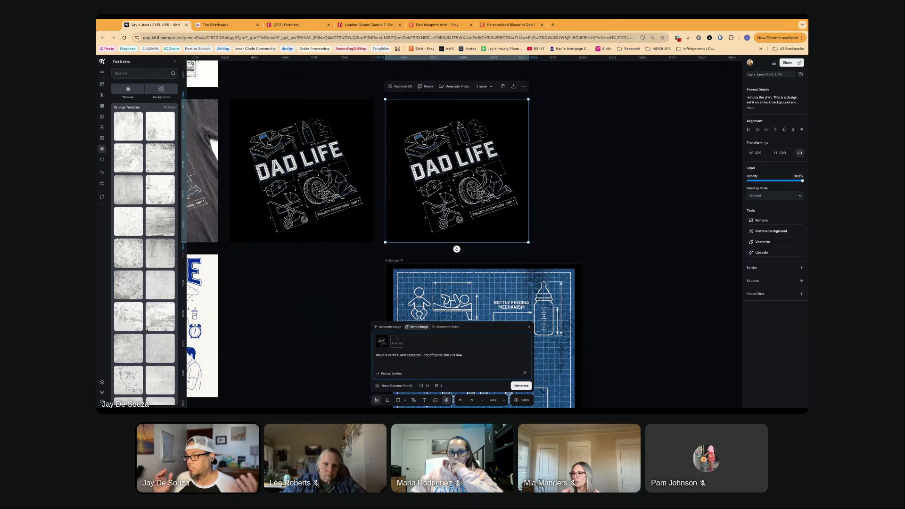
{"action": "key", "text": "Return"}
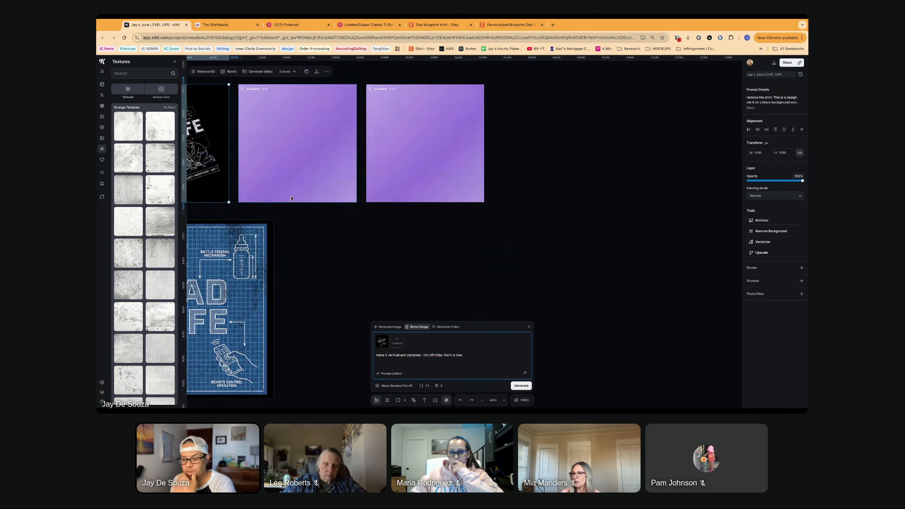
- Examine the lettering and line drawings of the tilted DAD LIFE graphic on black up close
{"action": "scroll", "coordinate": [352, 208], "scroll_direction": "left", "scroll_amount": 1}
{"action": "scroll", "coordinate": [352, 208], "scroll_direction": "left", "scroll_amount": 2}
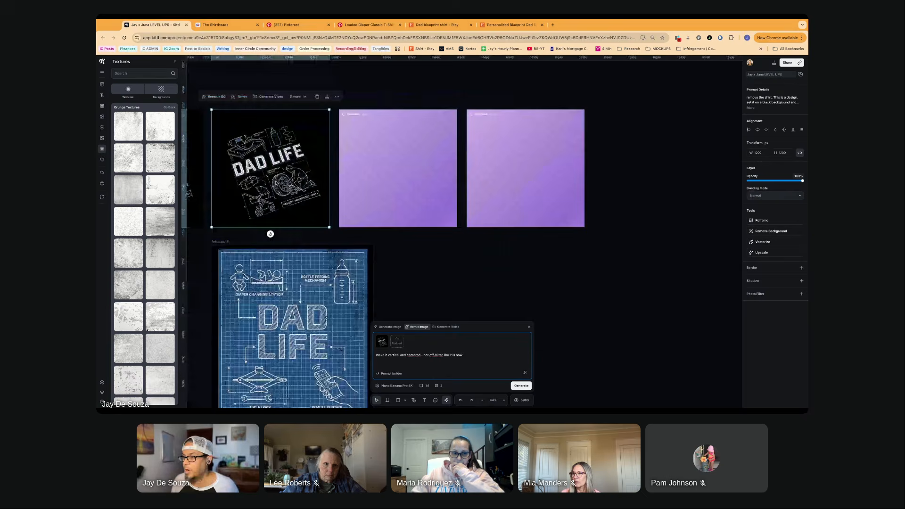
{"action": "scroll", "coordinate": [282, 192], "scroll_direction": "up", "scroll_amount": 5}
{"action": "scroll", "coordinate": [282, 192], "scroll_direction": "up", "scroll_amount": 2}
{"action": "scroll", "coordinate": [282, 192], "scroll_direction": "left", "scroll_amount": 2}
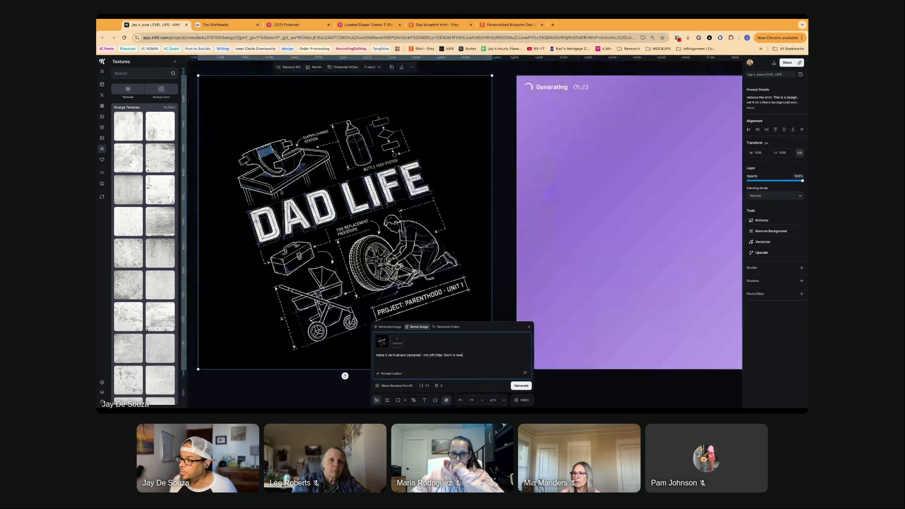
{"action": "scroll", "coordinate": [282, 192], "scroll_direction": "up", "scroll_amount": 3}
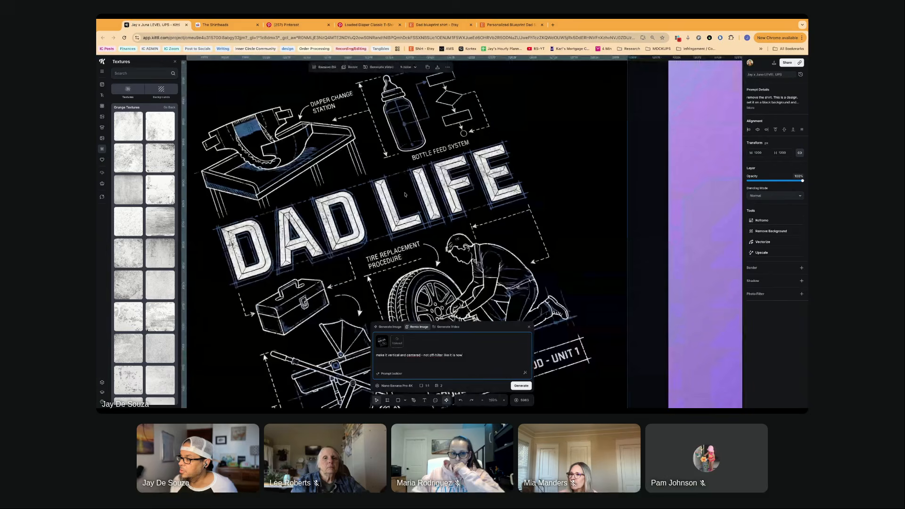
{"action": "scroll", "coordinate": [404, 194], "scroll_direction": "down", "scroll_amount": 1}
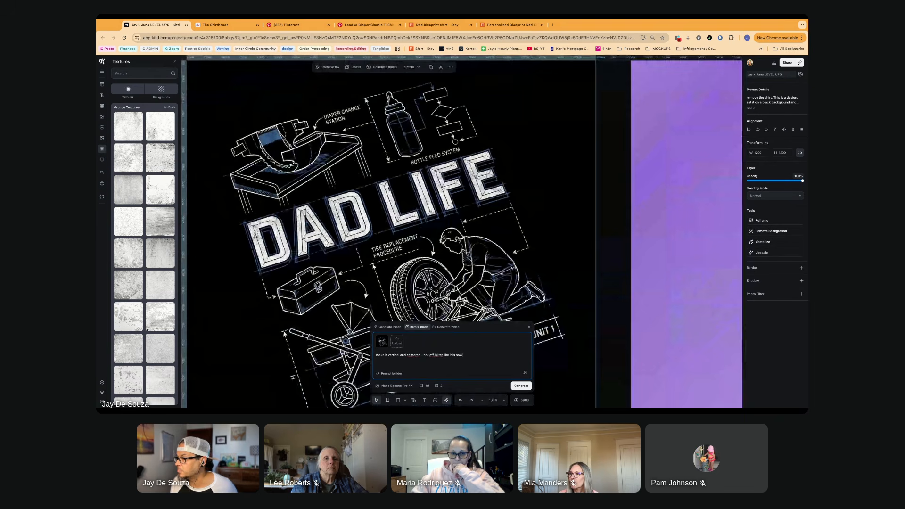
{"action": "scroll", "coordinate": [387, 188], "scroll_direction": "down", "scroll_amount": 8}
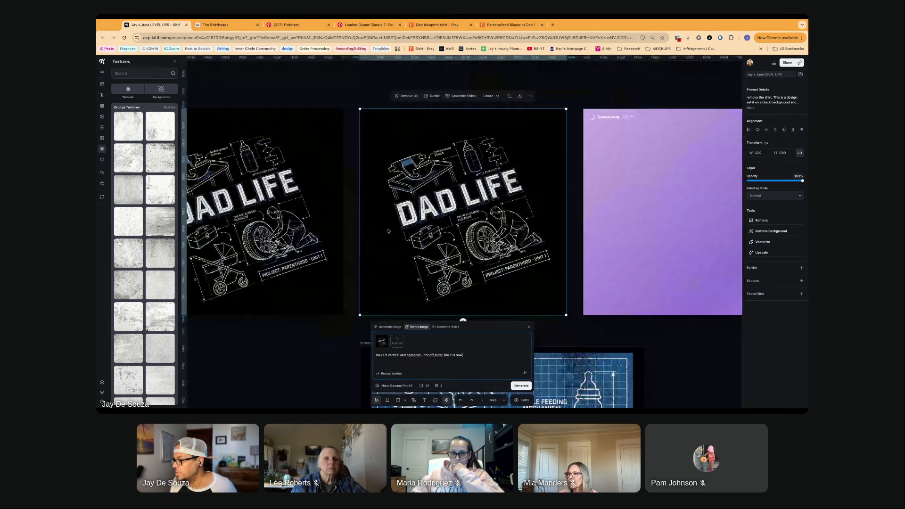
- Inspect the black grunge texture across the blueprint artboard, including the tire repair and remote control drawings
{"action": "scroll", "coordinate": [388, 232], "scroll_direction": "down", "scroll_amount": 6}
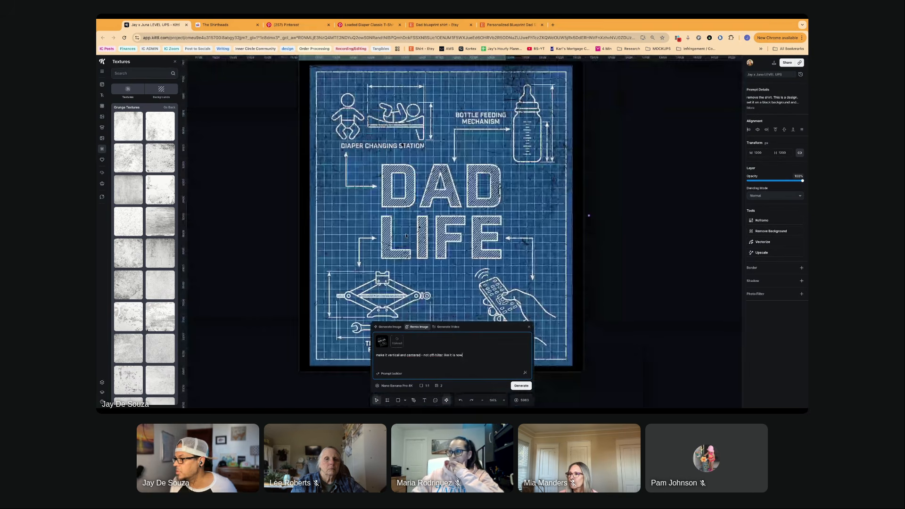
{"action": "scroll", "coordinate": [406, 235], "scroll_direction": "down", "scroll_amount": 5}
{"action": "scroll", "coordinate": [417, 231], "scroll_direction": "up", "scroll_amount": 3}
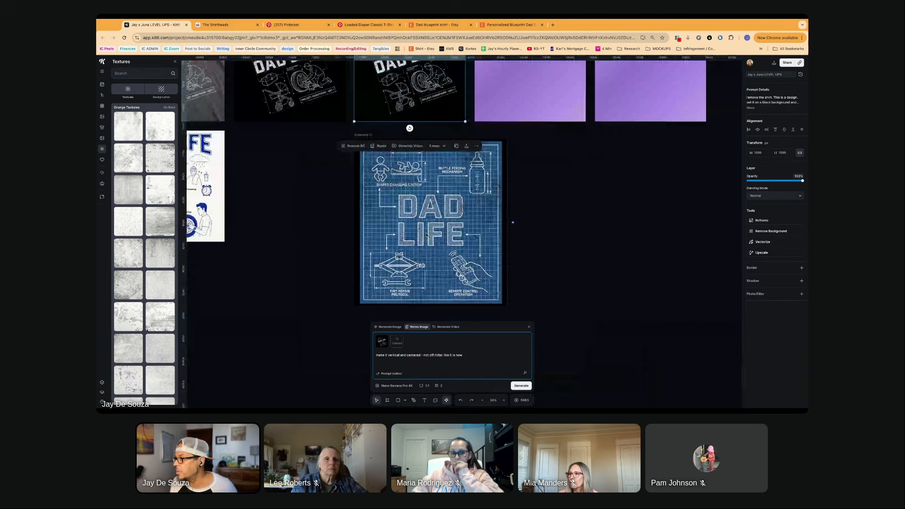
{"action": "left_click", "coordinate": [426, 234]}
{"action": "scroll", "coordinate": [426, 234], "scroll_direction": "up", "scroll_amount": 4}
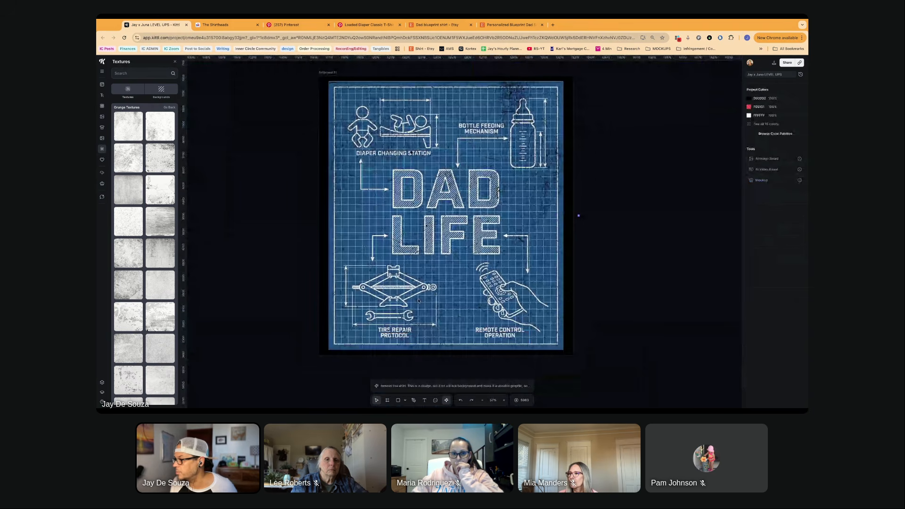
{"action": "scroll", "coordinate": [417, 300], "scroll_direction": "up", "scroll_amount": 3}
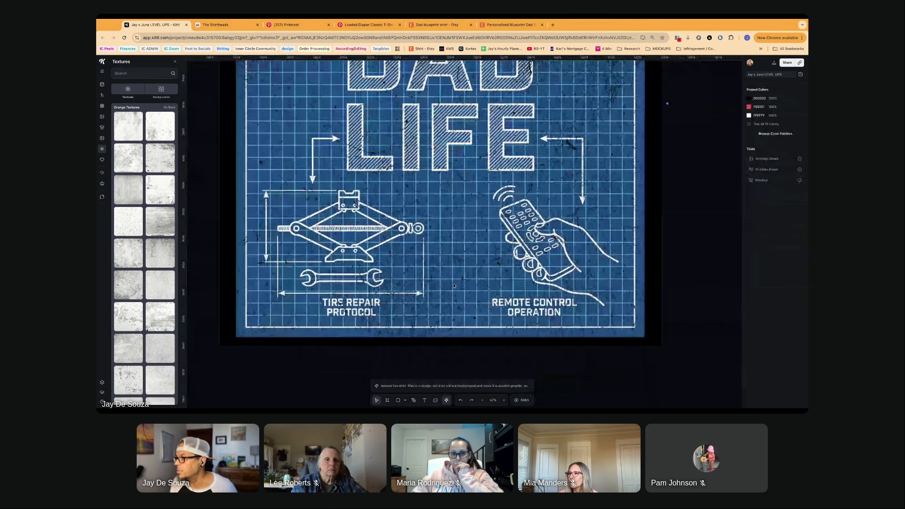
{"action": "scroll", "coordinate": [454, 285], "scroll_direction": "up", "scroll_amount": 2}
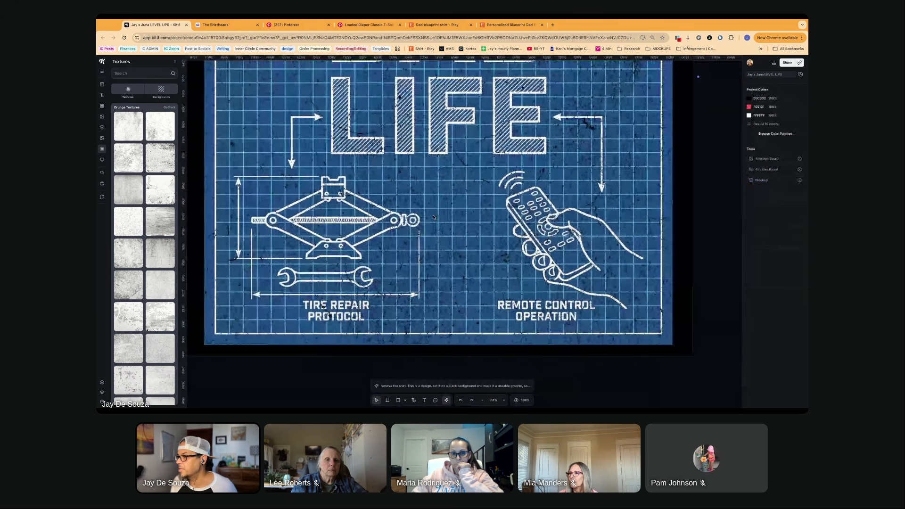
- Review the other generated DAD LIFE concepts laid out across the canvas
{"action": "scroll", "coordinate": [433, 217], "scroll_direction": "down", "scroll_amount": 4}
{"action": "scroll", "coordinate": [414, 228], "scroll_direction": "down", "scroll_amount": 3}
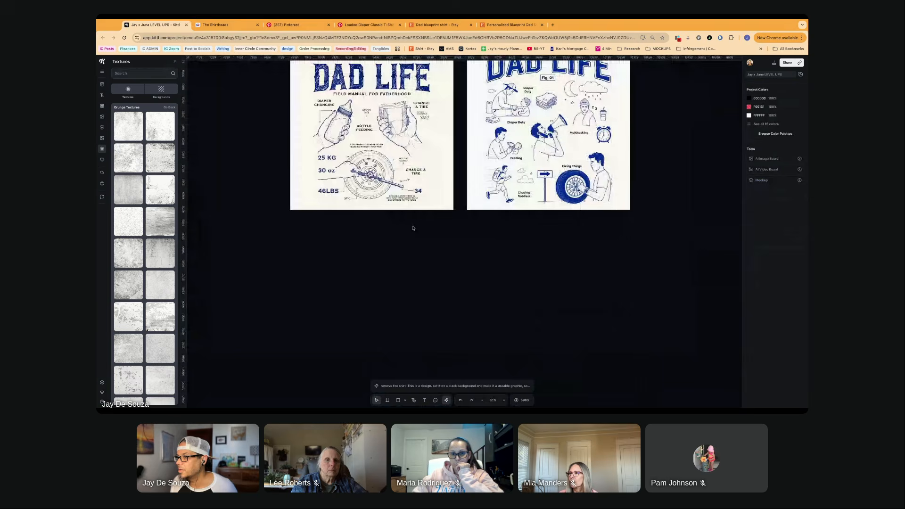
{"action": "scroll", "coordinate": [405, 229], "scroll_direction": "down", "scroll_amount": 2}
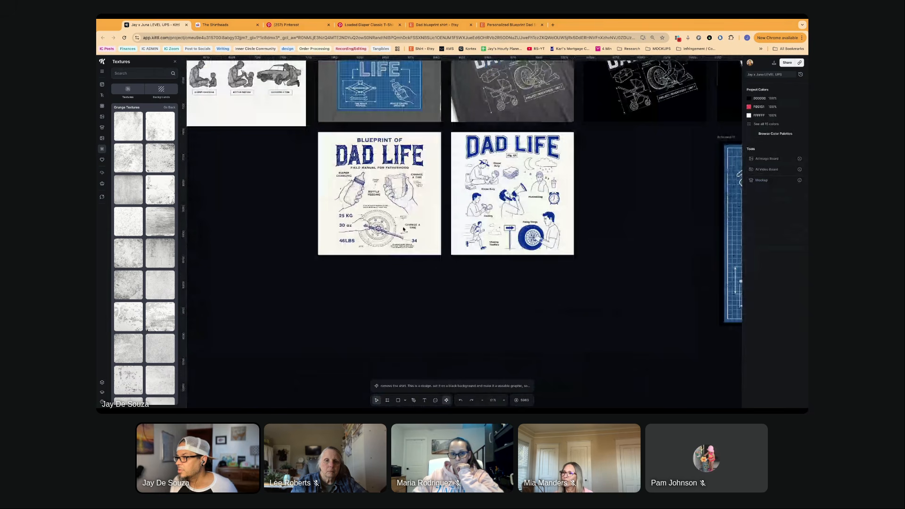
{"action": "scroll", "coordinate": [403, 229], "scroll_direction": "down", "scroll_amount": 3}
{"action": "scroll", "coordinate": [271, 213], "scroll_direction": "up", "scroll_amount": 3}
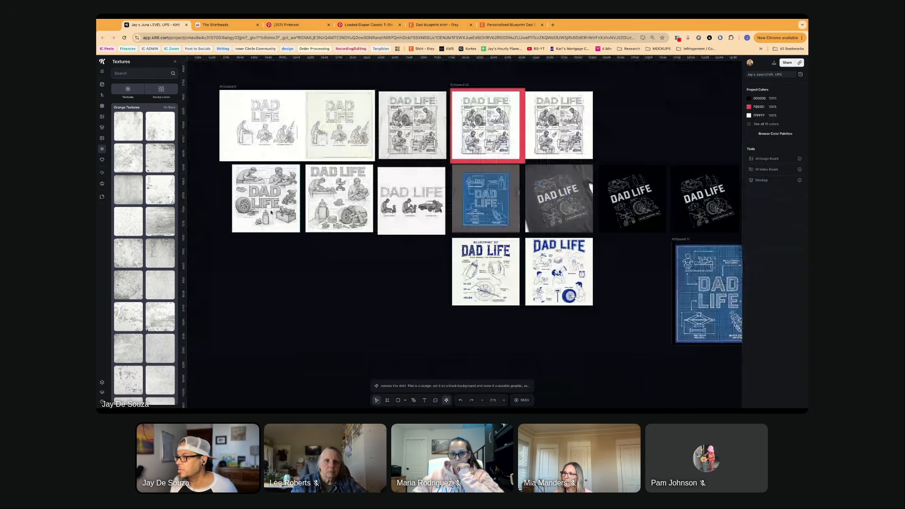
{"action": "scroll", "coordinate": [271, 212], "scroll_direction": "up", "scroll_amount": 2}
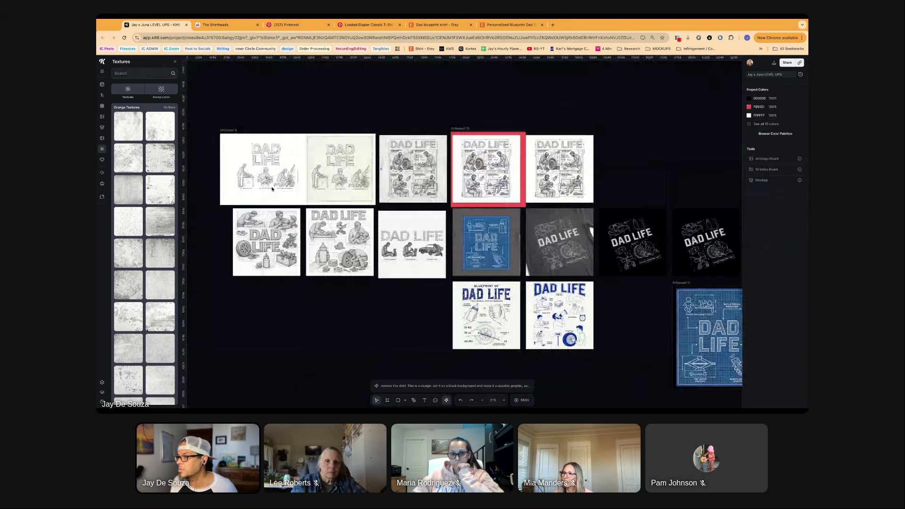
- Compare the white and cream versions of the wireframe DAD LIFE design, checking the three captioned dad figures up close
{"action": "scroll", "coordinate": [304, 192], "scroll_direction": "up", "scroll_amount": 5}
{"action": "scroll", "coordinate": [378, 166], "scroll_direction": "up", "scroll_amount": 2}
{"action": "left_click", "coordinate": [346, 167]}
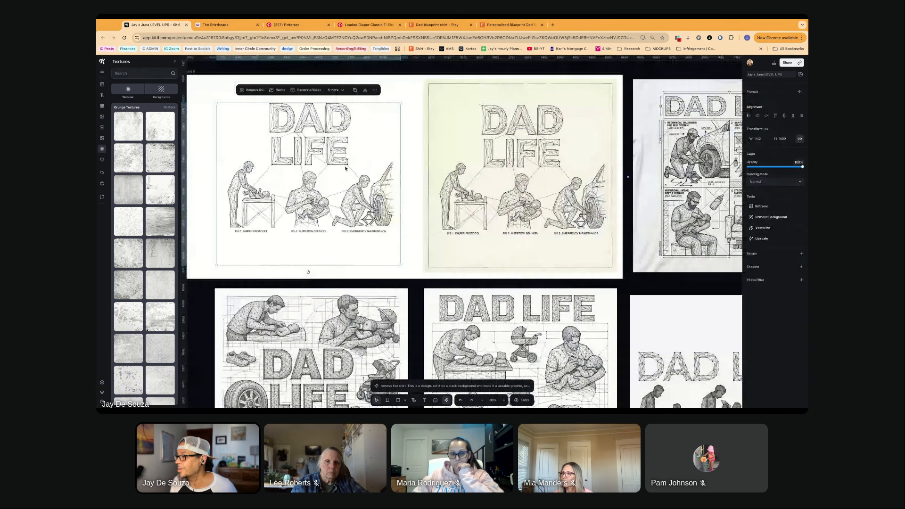
{"action": "scroll", "coordinate": [543, 174], "scroll_direction": "left", "scroll_amount": 1}
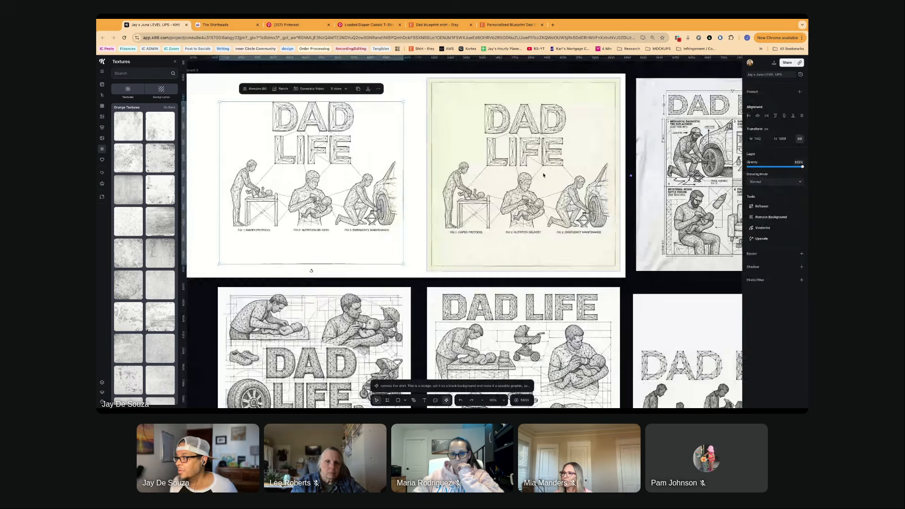
{"action": "left_click", "coordinate": [544, 174]}
{"action": "scroll", "coordinate": [495, 179], "scroll_direction": "right", "scroll_amount": 3}
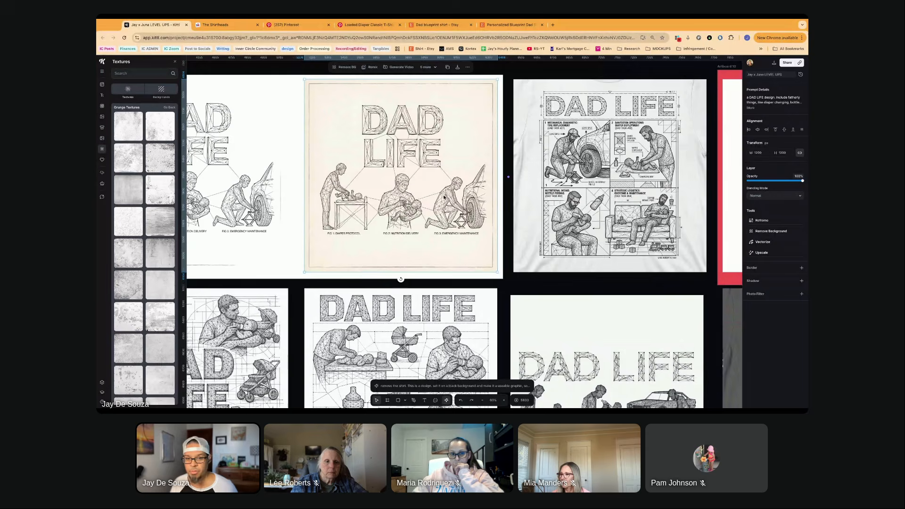
{"action": "scroll", "coordinate": [416, 202], "scroll_direction": "right", "scroll_amount": 3}
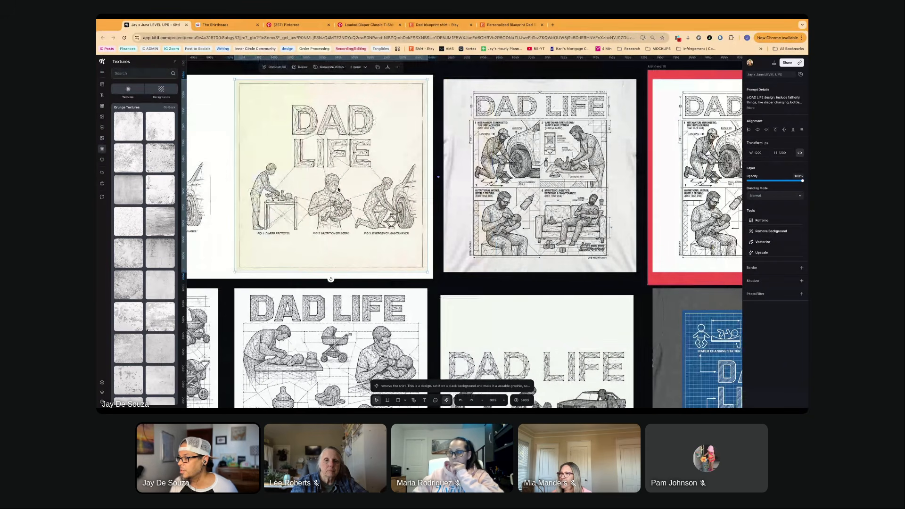
{"action": "scroll", "coordinate": [350, 176], "scroll_direction": "up", "scroll_amount": 3}
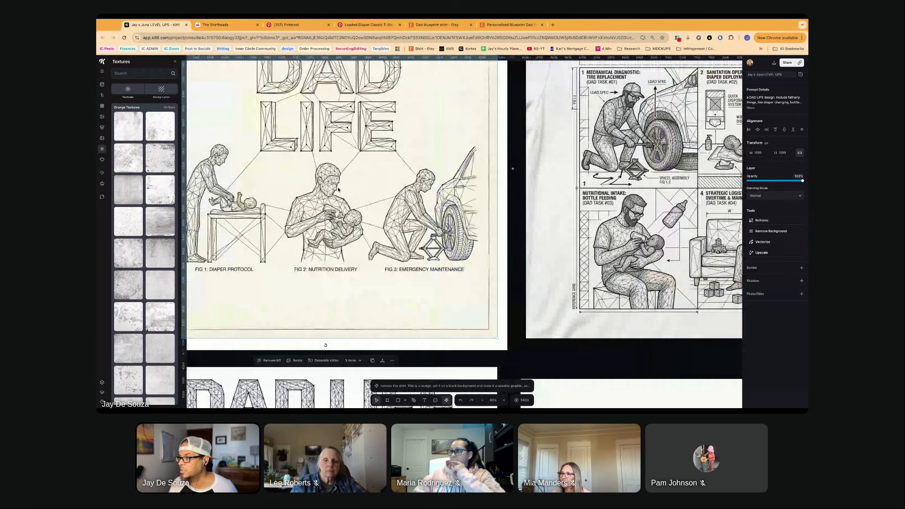
{"action": "scroll", "coordinate": [337, 189], "scroll_direction": "left", "scroll_amount": 3}
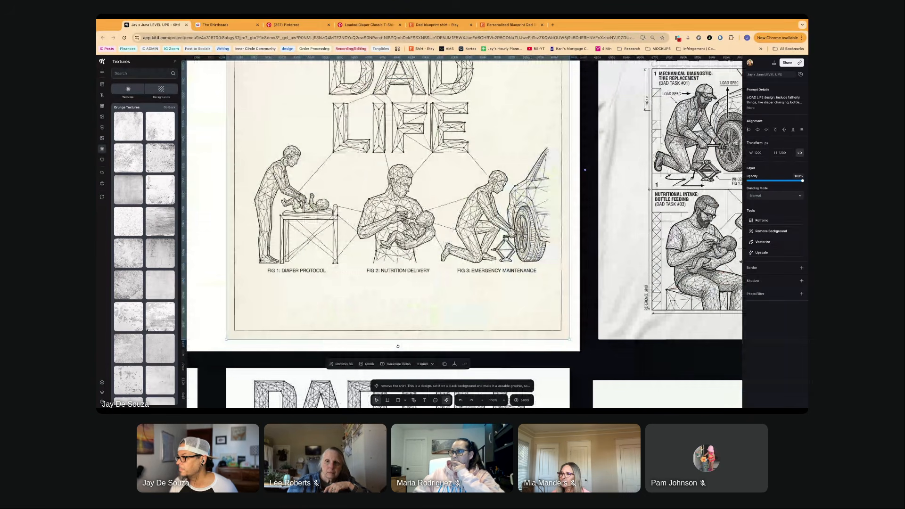
{"action": "scroll", "coordinate": [348, 177], "scroll_direction": "down", "scroll_amount": 5}
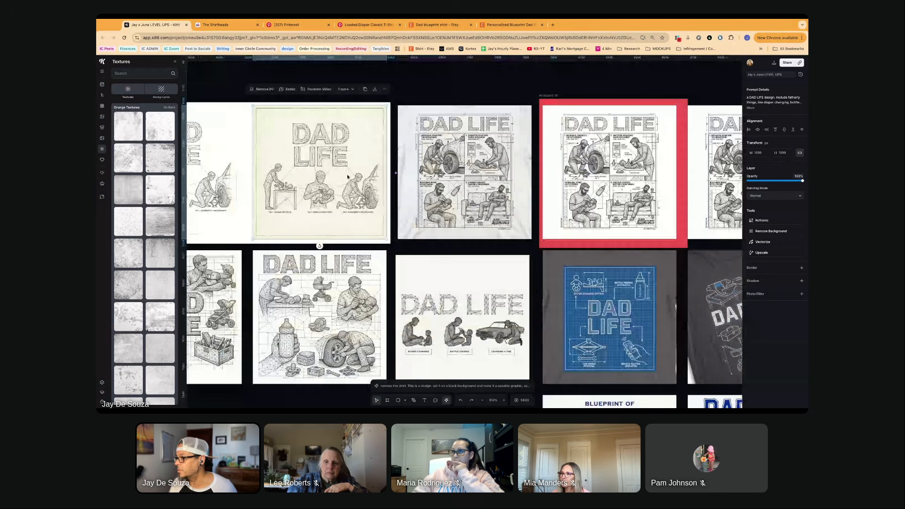
- Examine the textured blue DAD LIFE blueprint artboard, checking its lettering, line drawings and distressed areas at different zoom levels
{"action": "scroll", "coordinate": [347, 176], "scroll_direction": "down", "scroll_amount": 6}
{"action": "scroll", "coordinate": [347, 176], "scroll_direction": "right", "scroll_amount": 8}
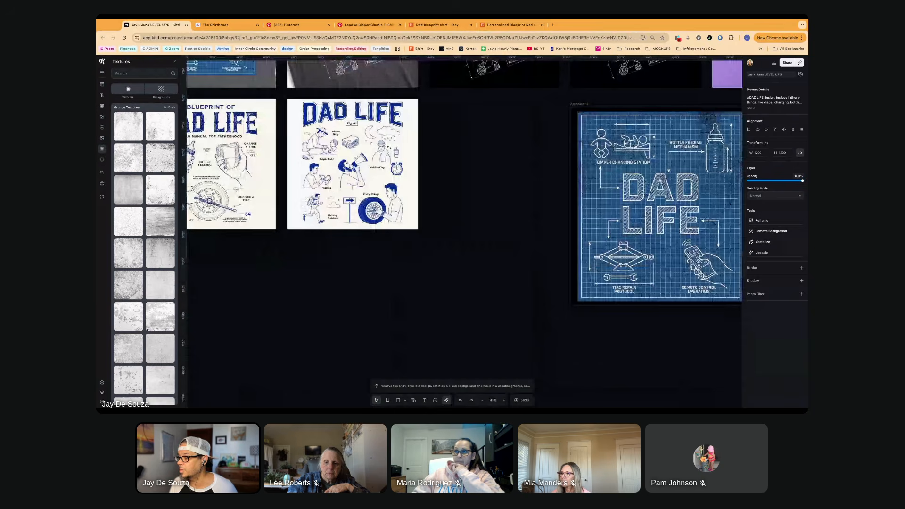
{"action": "scroll", "coordinate": [347, 176], "scroll_direction": "right", "scroll_amount": 8}
{"action": "scroll", "coordinate": [347, 177], "scroll_direction": "up", "scroll_amount": 3}
{"action": "scroll", "coordinate": [275, 182], "scroll_direction": "left", "scroll_amount": 3}
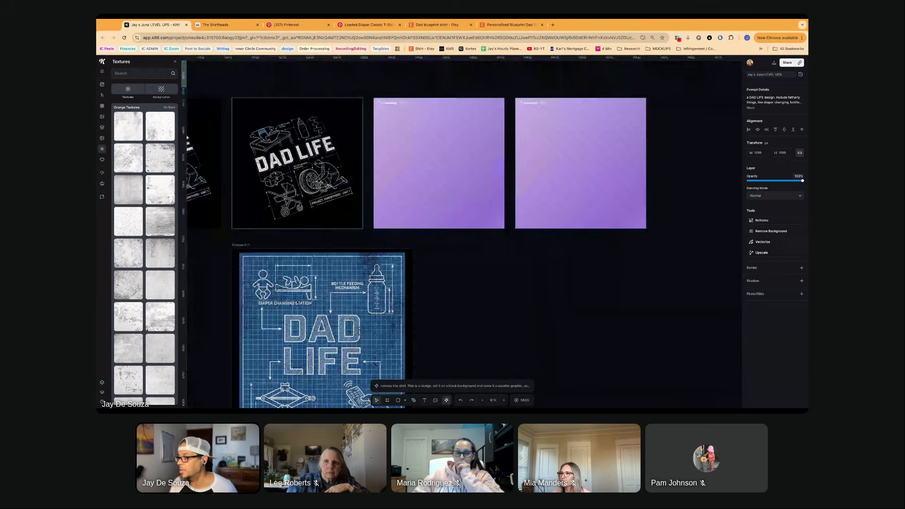
{"action": "scroll", "coordinate": [275, 182], "scroll_direction": "down", "scroll_amount": 5}
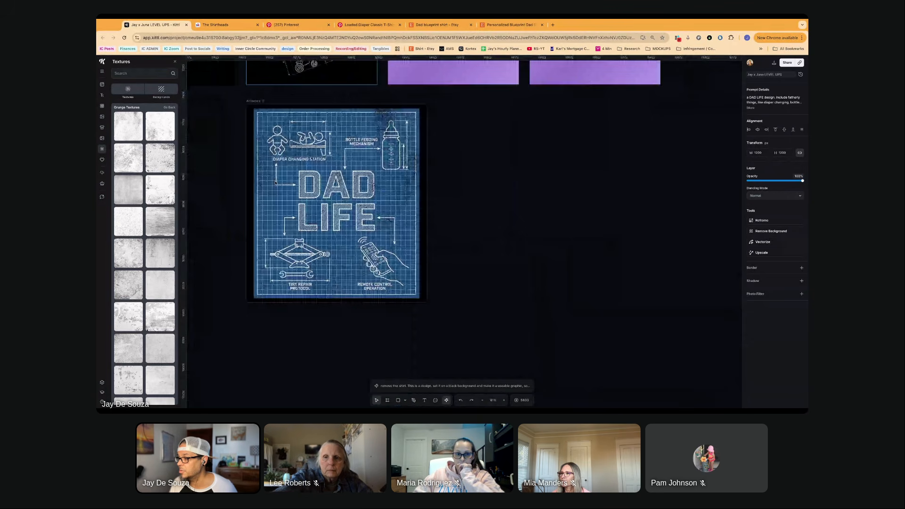
{"action": "left_click", "coordinate": [333, 191]}
{"action": "scroll", "coordinate": [334, 191], "scroll_direction": "up", "scroll_amount": 5}
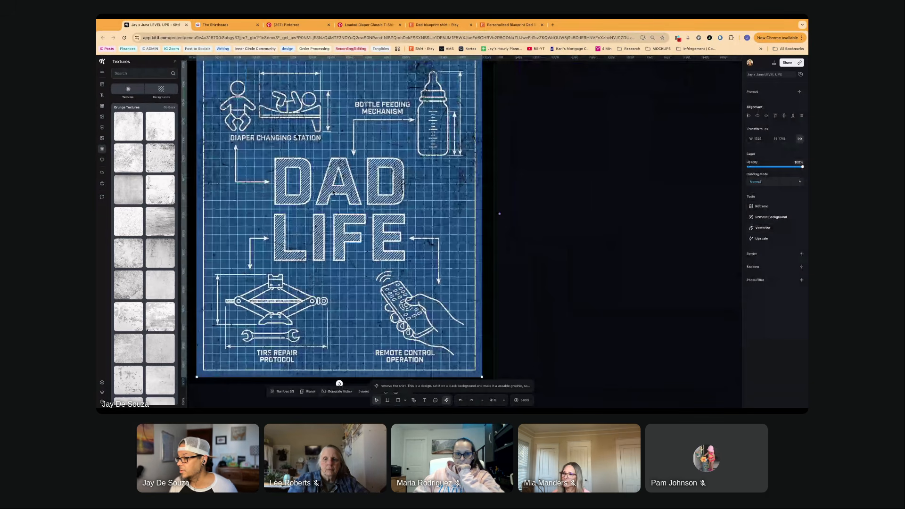
{"action": "scroll", "coordinate": [349, 203], "scroll_direction": "up", "scroll_amount": 2}
{"action": "scroll", "coordinate": [370, 214], "scroll_direction": "down", "scroll_amount": 4}
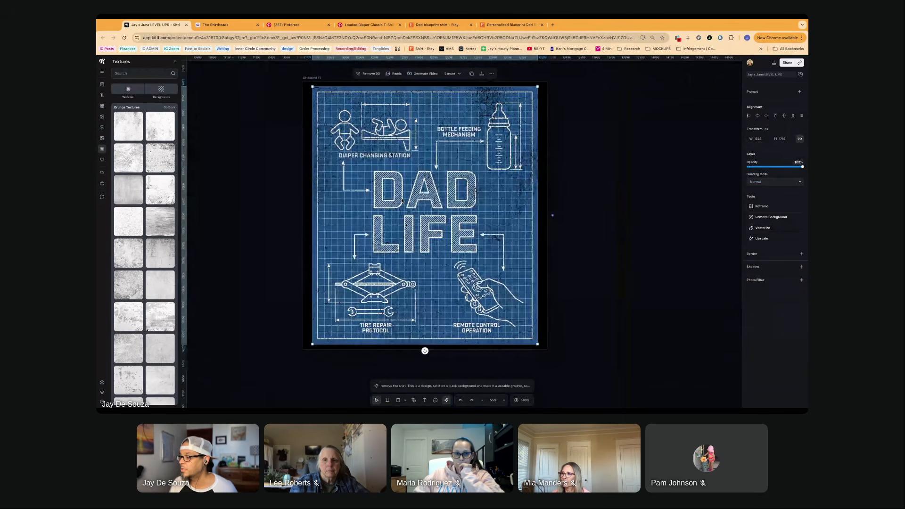
{"action": "scroll", "coordinate": [405, 207], "scroll_direction": "up", "scroll_amount": 2}
{"action": "scroll", "coordinate": [405, 212], "scroll_direction": "down", "scroll_amount": 1}
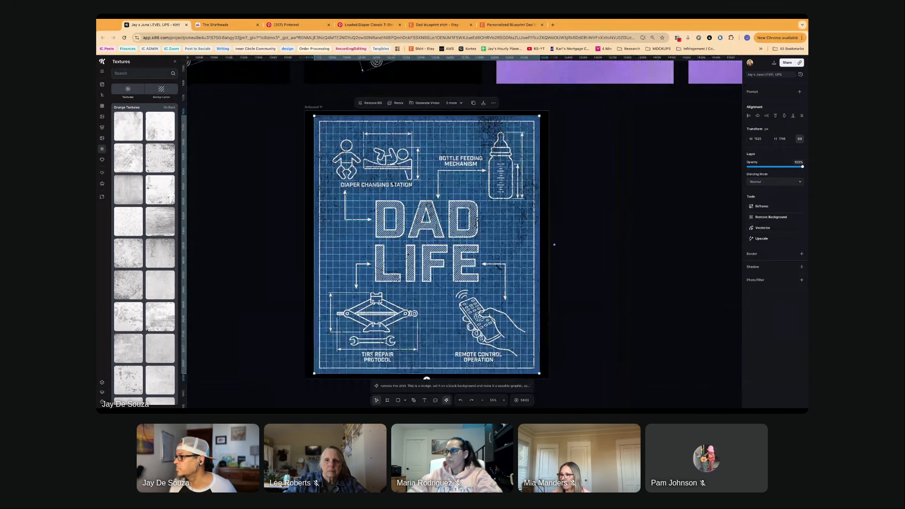
{"action": "scroll", "coordinate": [457, 205], "scroll_direction": "right", "scroll_amount": 2}
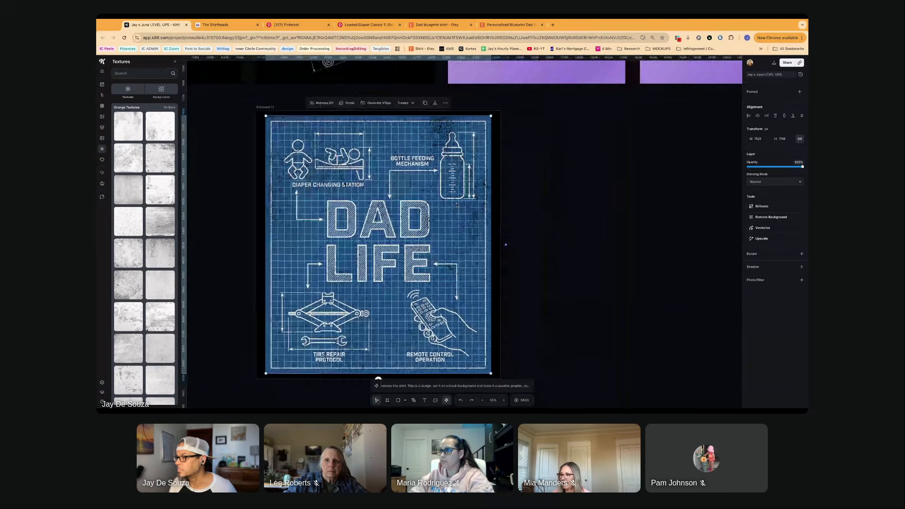
- Inspect the drawings and small captions of the "Blueprint of Dad Life" field manual design beside the blue Fig. 01 version
{"action": "scroll", "coordinate": [361, 175], "scroll_direction": "down", "scroll_amount": 5}
{"action": "scroll", "coordinate": [326, 200], "scroll_direction": "left", "scroll_amount": 4}
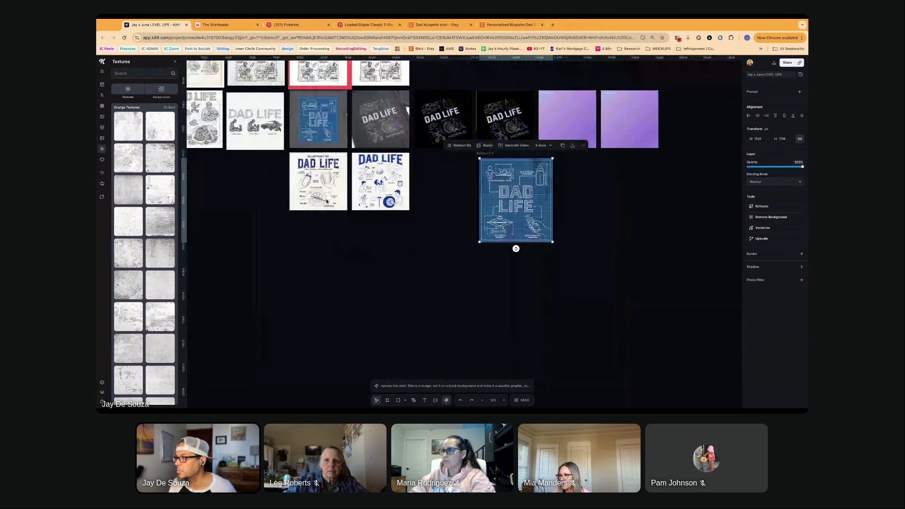
{"action": "scroll", "coordinate": [326, 200], "scroll_direction": "up", "scroll_amount": 5}
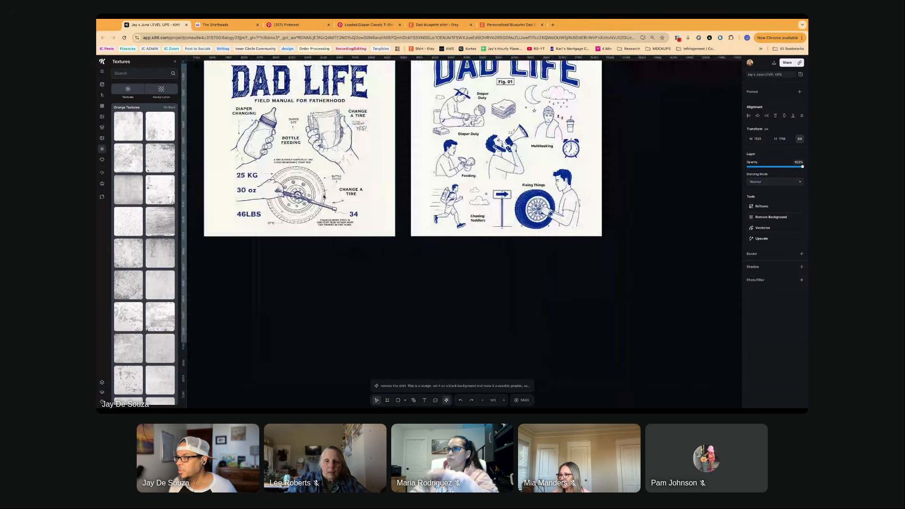
{"action": "scroll", "coordinate": [274, 133], "scroll_direction": "up", "scroll_amount": 2}
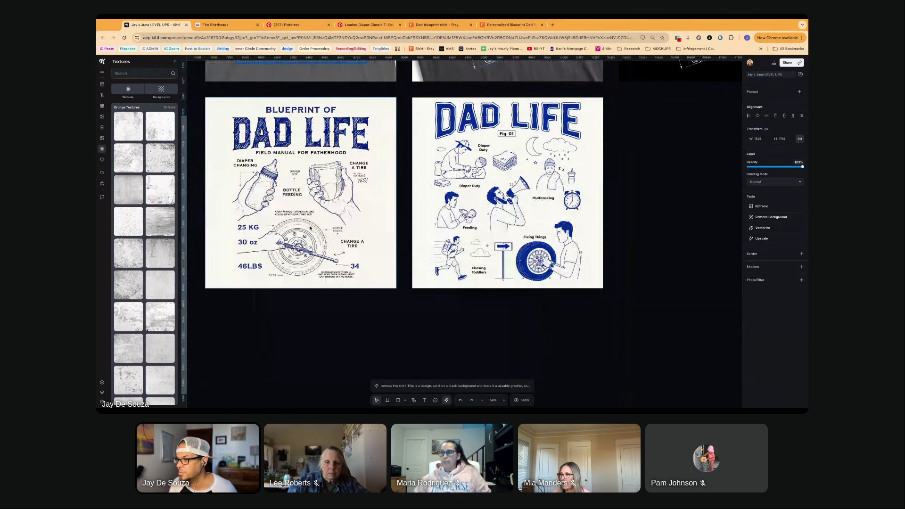
{"action": "scroll", "coordinate": [306, 240], "scroll_direction": "up", "scroll_amount": 2}
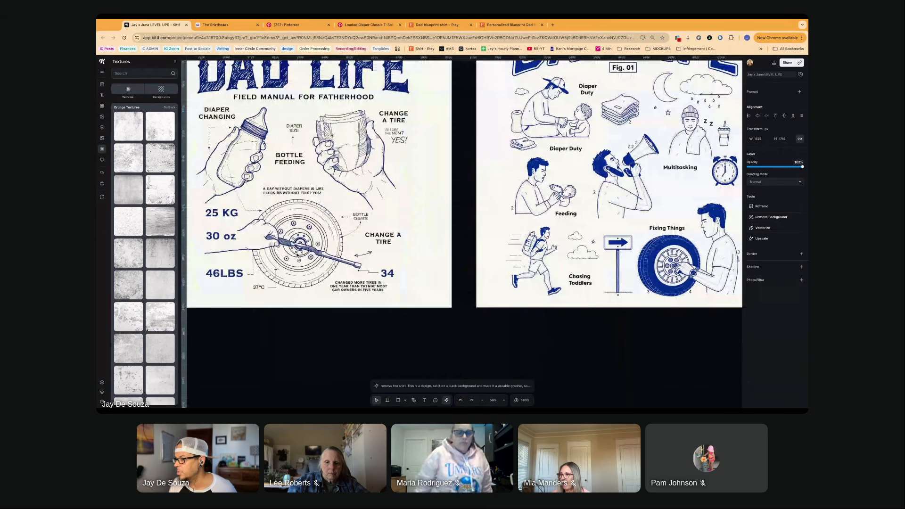
{"action": "scroll", "coordinate": [270, 216], "scroll_direction": "left", "scroll_amount": 3}
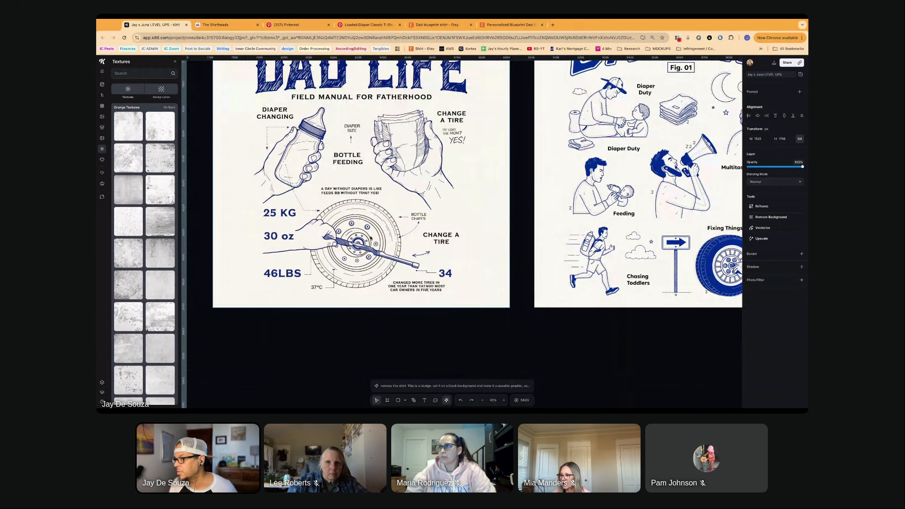
{"action": "left_click", "coordinate": [417, 290]}
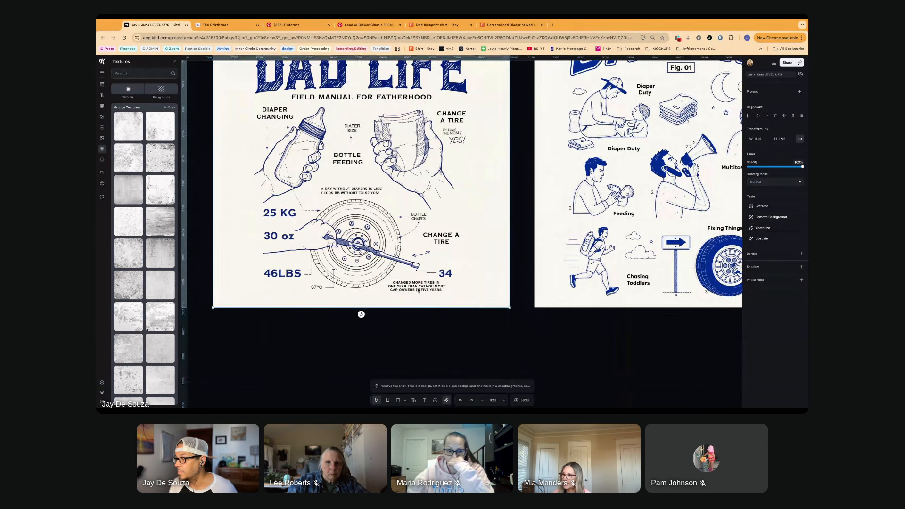
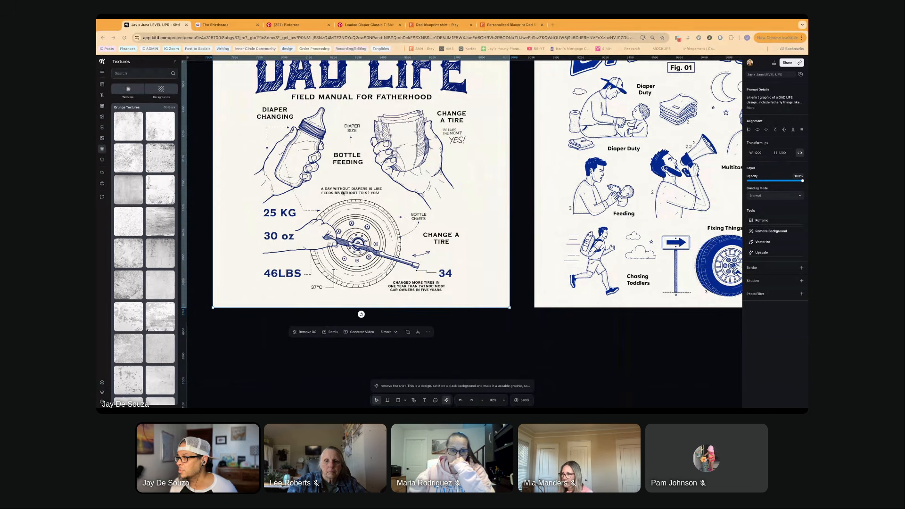
- Cover the "25 KG" label in the field manual design with a rectangle filled with the artwork's cream background color
{"action": "scroll", "coordinate": [337, 205], "scroll_direction": "up", "scroll_amount": 1}
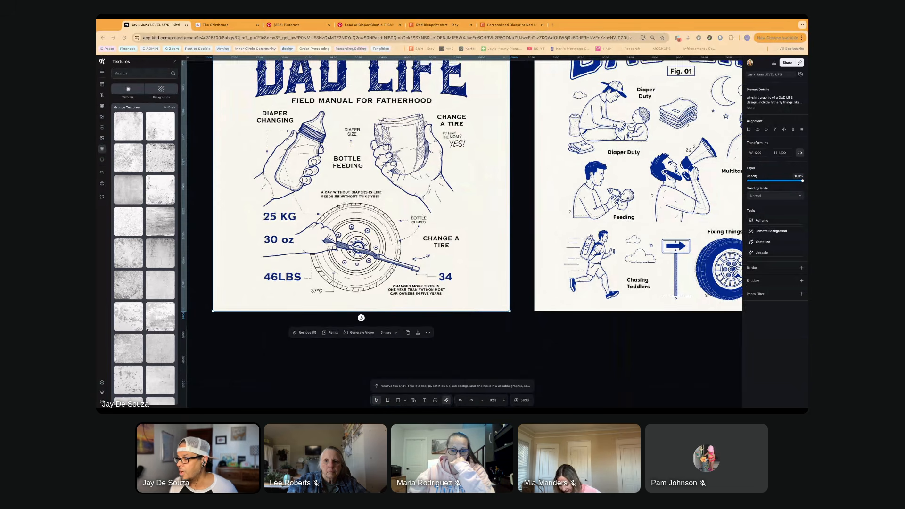
{"action": "scroll", "coordinate": [337, 205], "scroll_direction": "up", "scroll_amount": 2}
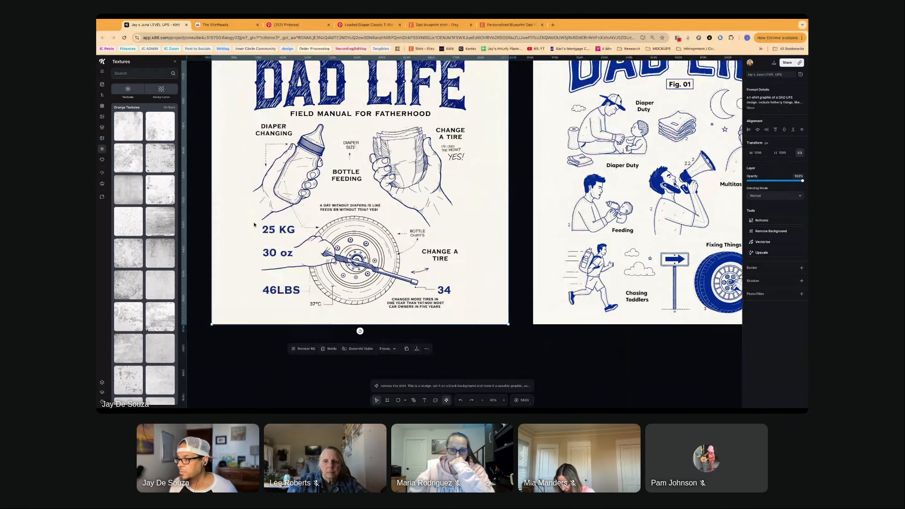
{"action": "mouse_move", "coordinate": [239, 219]}
{"action": "left_mouse_down"}
{"action": "mouse_move", "coordinate": [254, 225]}
{"action": "mouse_move", "coordinate": [230, 216]}
{"action": "mouse_move", "coordinate": [287, 233]}
{"action": "left_mouse_up"}
{"action": "key", "text": "r"}
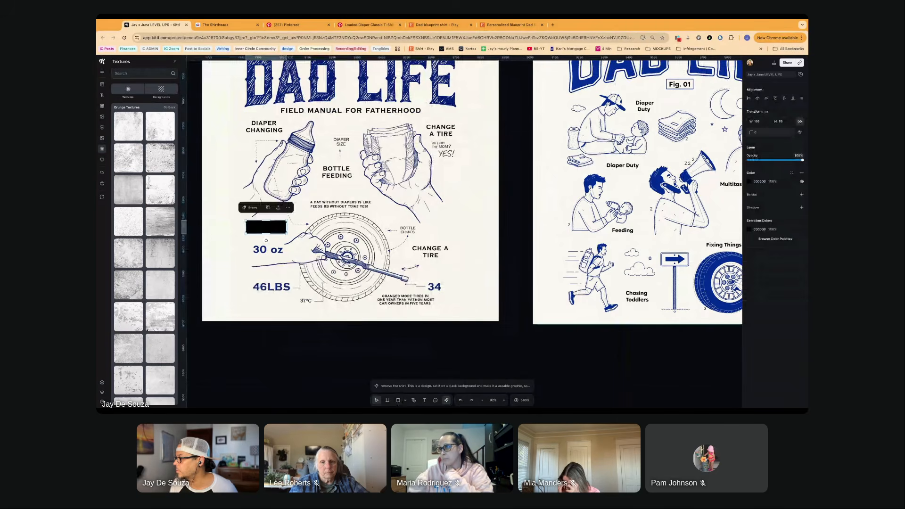
{"action": "left_click", "coordinate": [749, 181]}
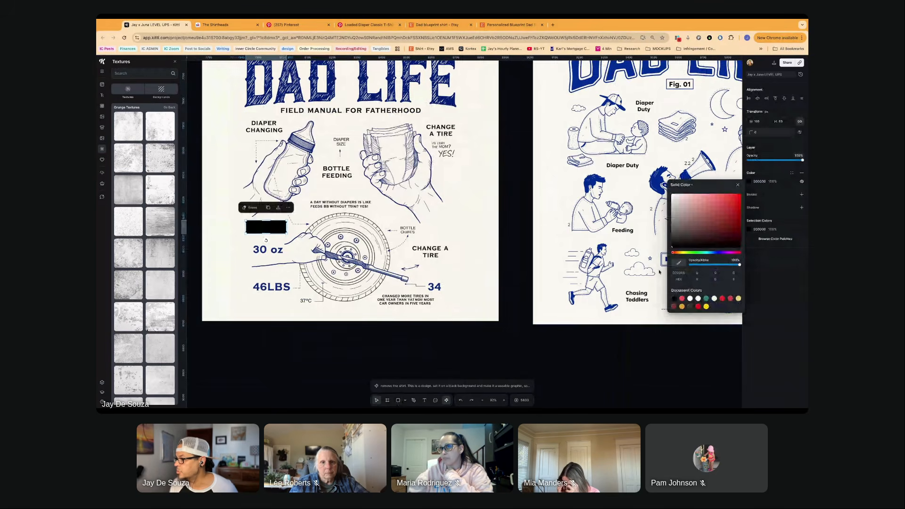
{"action": "left_click", "coordinate": [266, 239]}
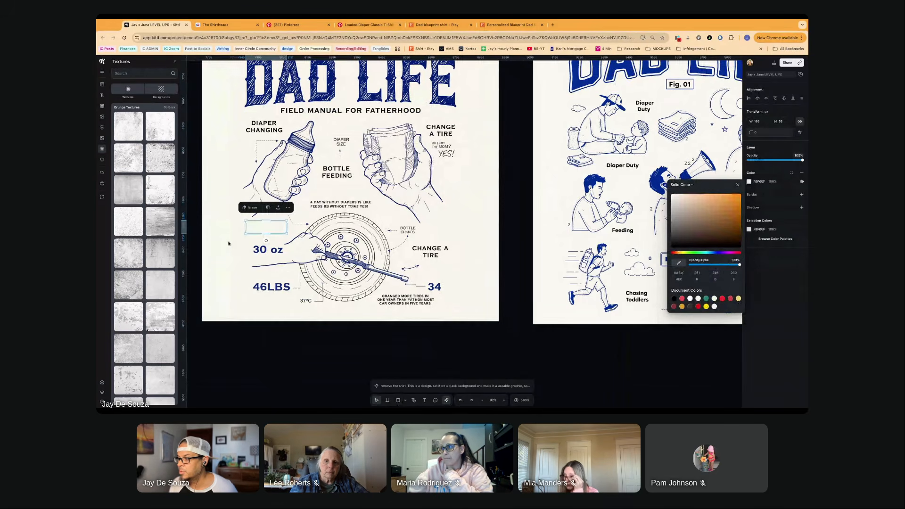
{"action": "key", "text": "Escape"}
- Cover the "30 oz" and "46LBS" labels beside the tire with copies of the cream rectangle
{"action": "double_click", "coordinate": [271, 230]}
{"action": "key", "text": "Escape"}
{"action": "mouse_move", "coordinate": [271, 228]}
{"action": "left_mouse_down"}
{"action": "mouse_move", "coordinate": [270, 286]}
{"action": "mouse_move", "coordinate": [287, 286]}
{"action": "left_mouse_up"}
{"action": "left_click_drag", "start_coordinate": [271, 255], "coordinate": [192, 250]}
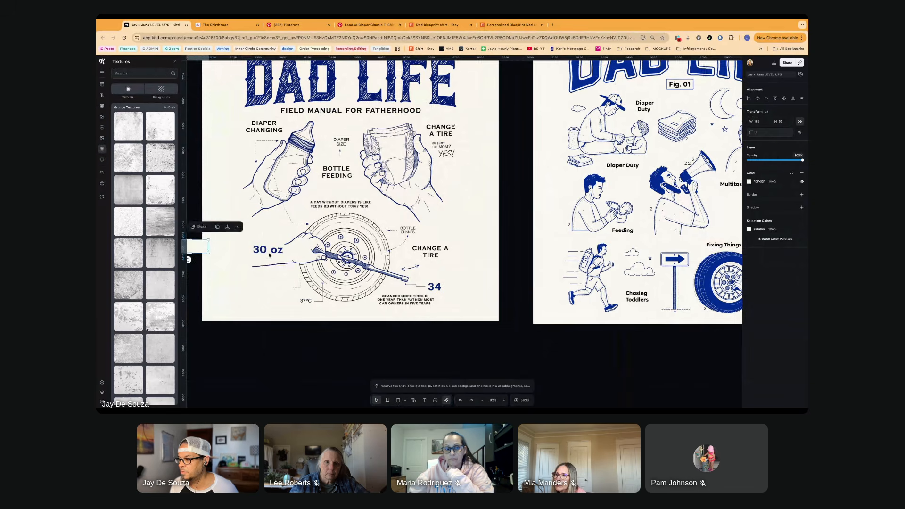
{"action": "key", "text": "super+z"}
{"action": "left_click", "coordinate": [269, 288]}
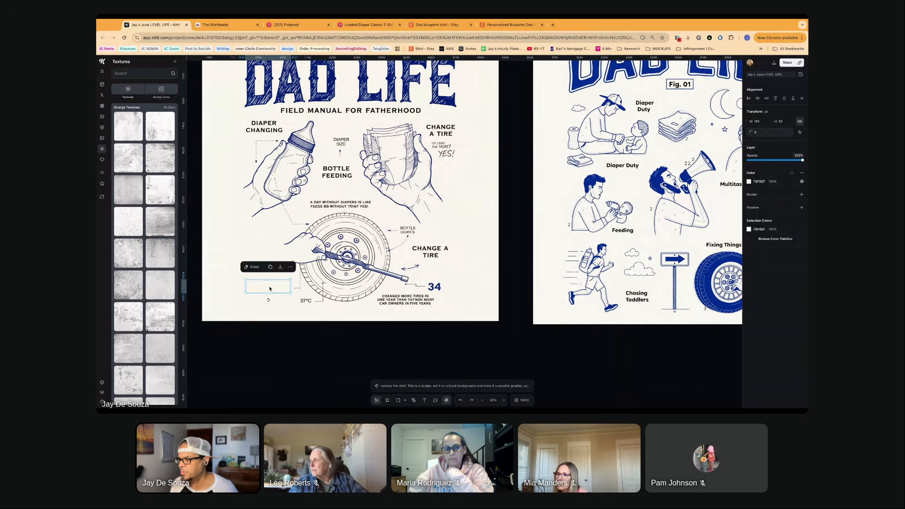
{"action": "double_click", "coordinate": [269, 288]}
{"action": "left_click", "coordinate": [296, 343]}
{"action": "left_click", "coordinate": [295, 343]}
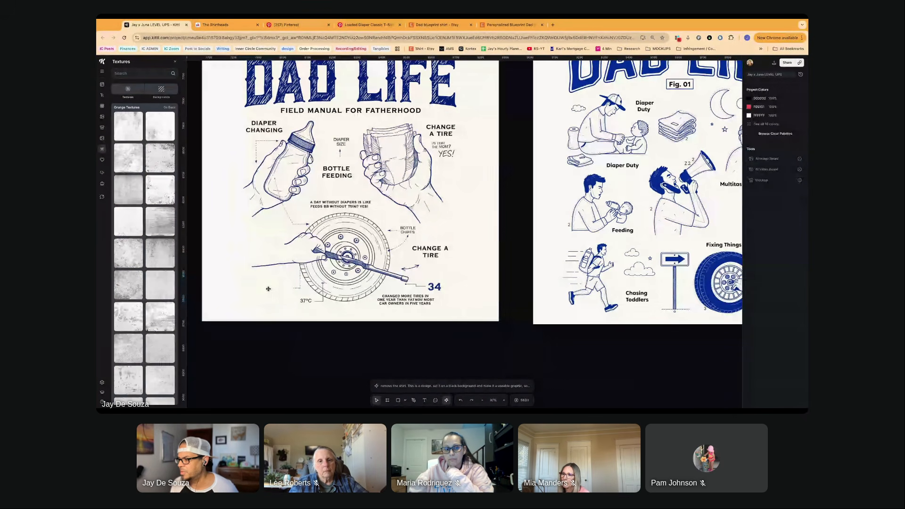
{"action": "left_click", "coordinate": [424, 400]}
{"action": "left_click_drag", "start_coordinate": [245, 279], "coordinate": [291, 292]}
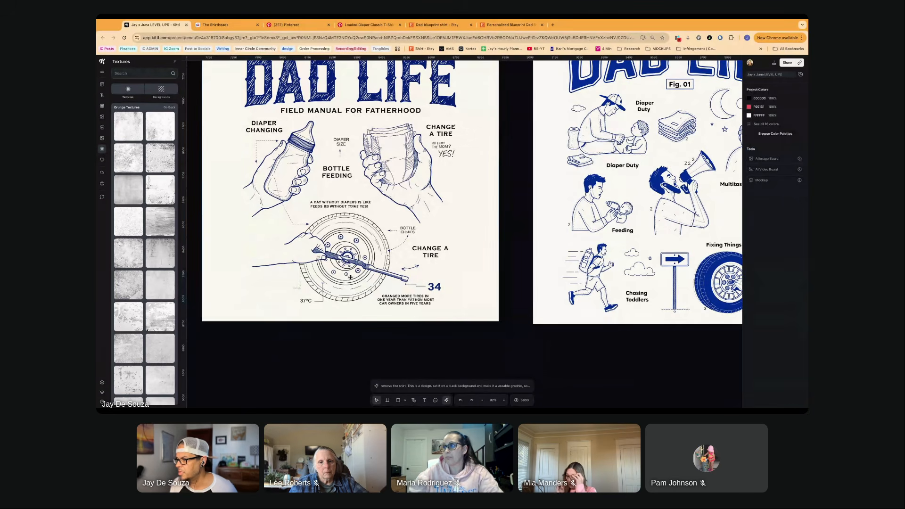
- Inspect the patched field manual design, checking the cream cover rectangles and the small captions beside the diaper drawing
{"action": "scroll", "coordinate": [352, 274], "scroll_direction": "up", "scroll_amount": 1}
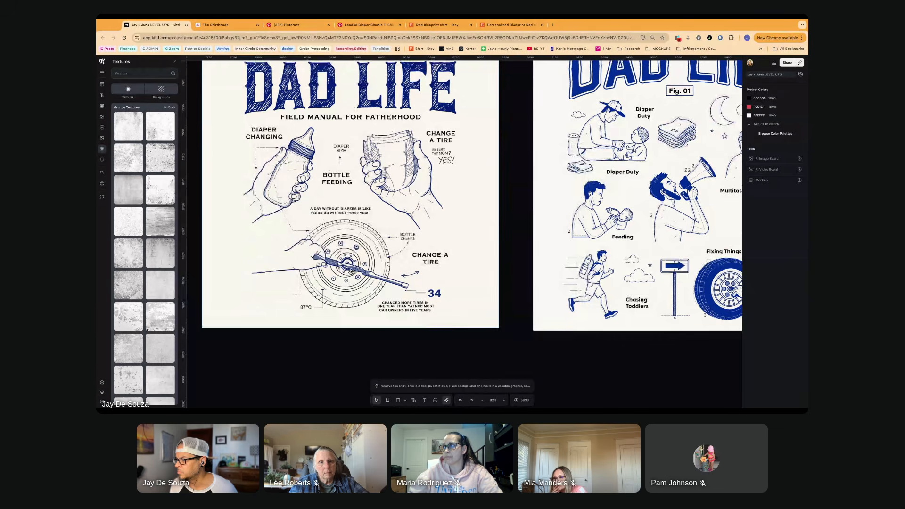
{"action": "scroll", "coordinate": [436, 319], "scroll_direction": "up", "scroll_amount": 3}
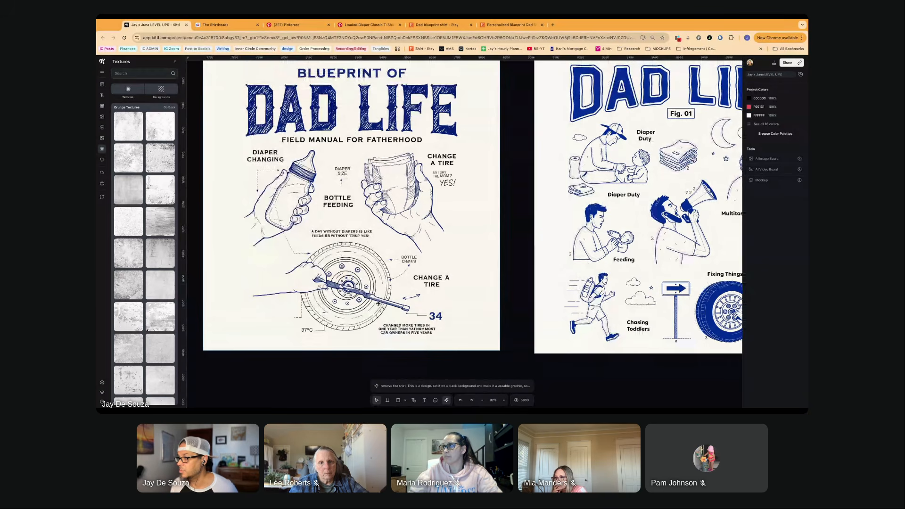
{"action": "scroll", "coordinate": [378, 303], "scroll_direction": "up", "scroll_amount": 3}
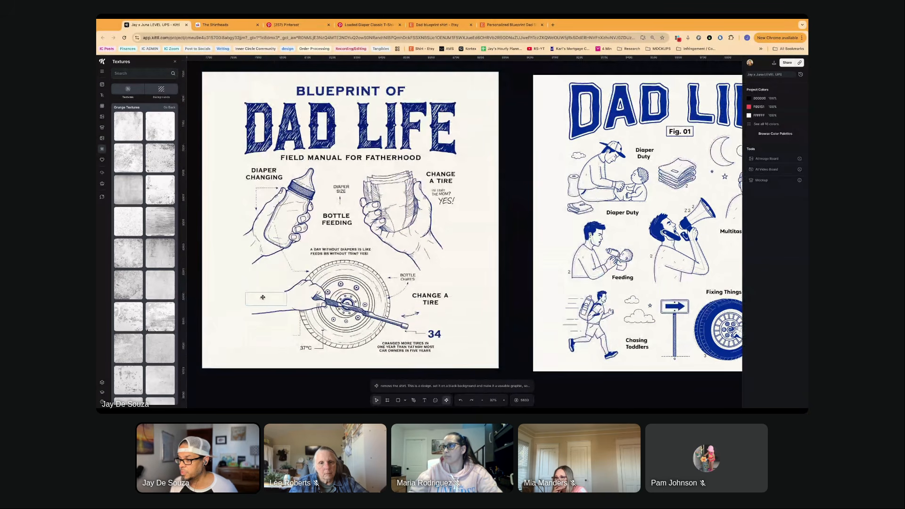
{"action": "left_click", "coordinate": [262, 297]}
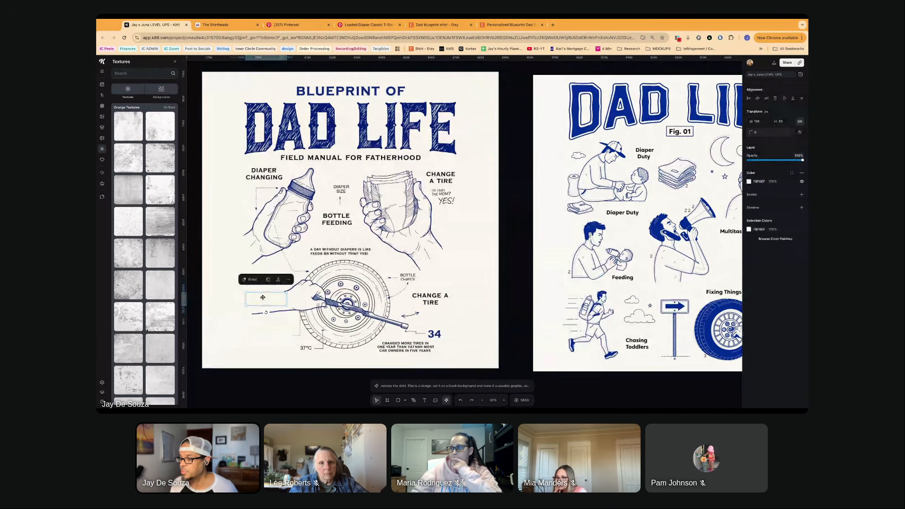
{"action": "mouse_move", "coordinate": [274, 302]}
{"action": "left_mouse_down"}
{"action": "mouse_move", "coordinate": [246, 299]}
{"action": "mouse_move", "coordinate": [274, 302]}
{"action": "left_mouse_up"}
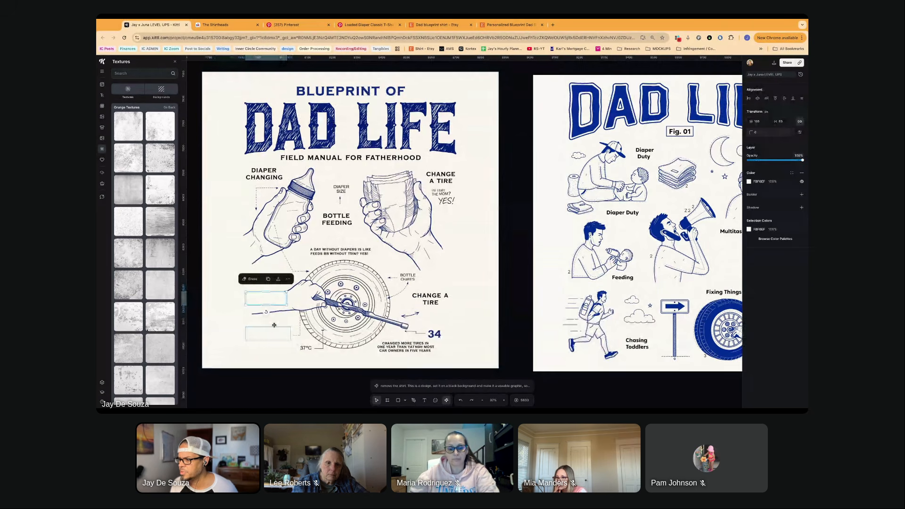
{"action": "left_click", "coordinate": [274, 326]}
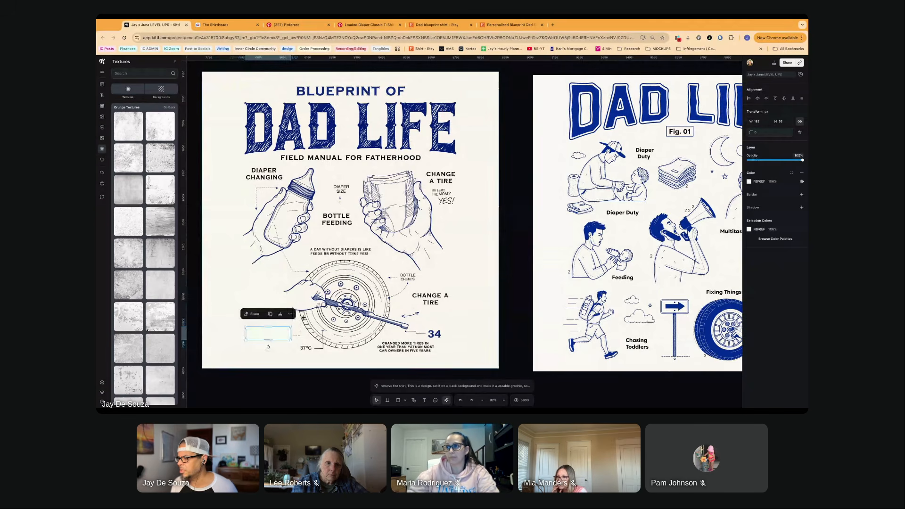
{"action": "scroll", "coordinate": [366, 291], "scroll_direction": "down", "scroll_amount": 1}
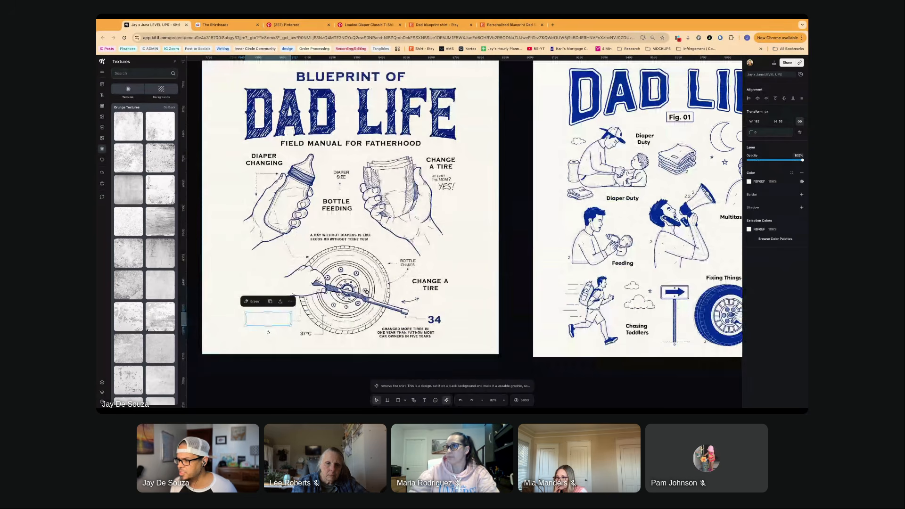
{"action": "scroll", "coordinate": [306, 309], "scroll_direction": "down", "scroll_amount": 1}
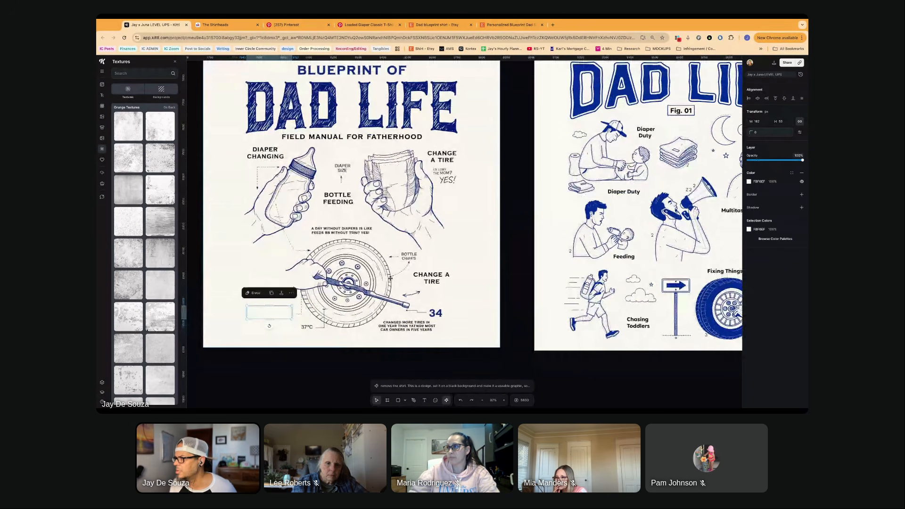
{"action": "scroll", "coordinate": [368, 180], "scroll_direction": "up", "scroll_amount": 1}
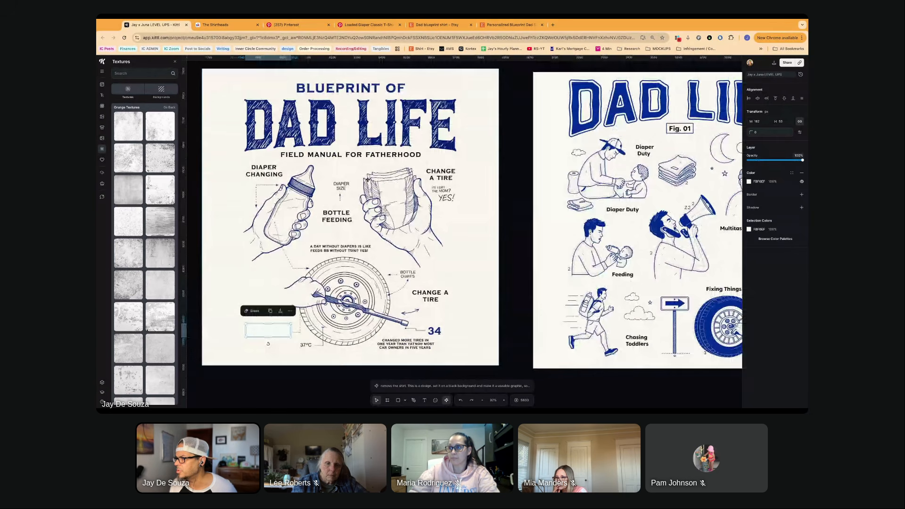
{"action": "scroll", "coordinate": [368, 179], "scroll_direction": "up", "scroll_amount": 5}
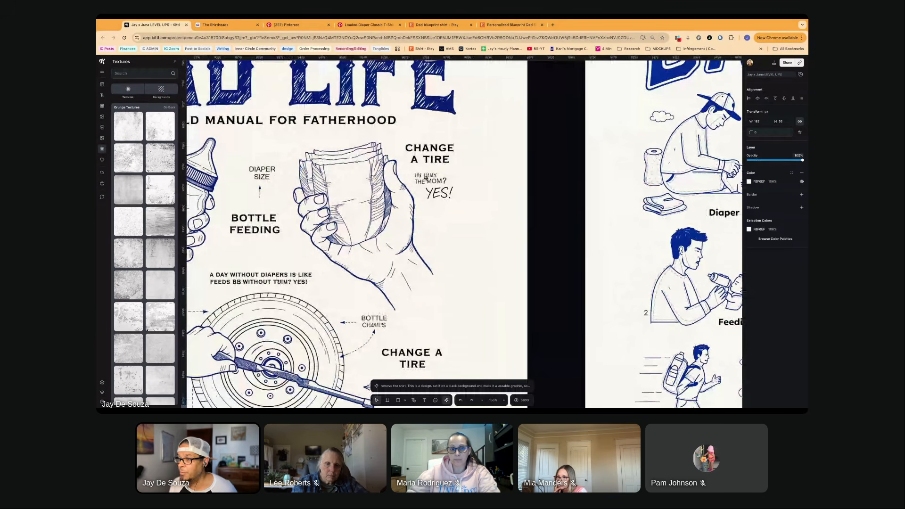
{"action": "scroll", "coordinate": [425, 178], "scroll_direction": "down", "scroll_amount": 5}
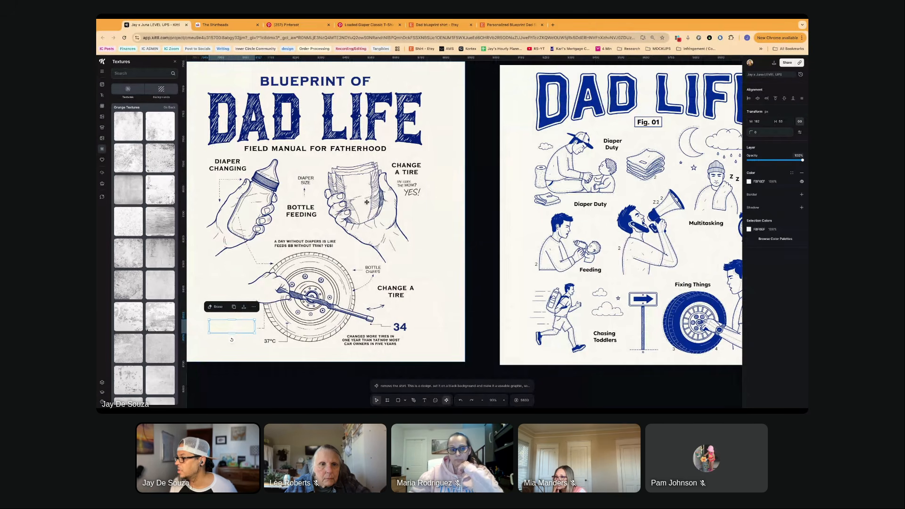
- Compare the field manual design with the blue Fig. 01 version, examining its captioned dad figures and stray marks
{"action": "scroll", "coordinate": [367, 202], "scroll_direction": "down", "scroll_amount": 2}
{"action": "scroll", "coordinate": [367, 201], "scroll_direction": "down", "scroll_amount": 2}
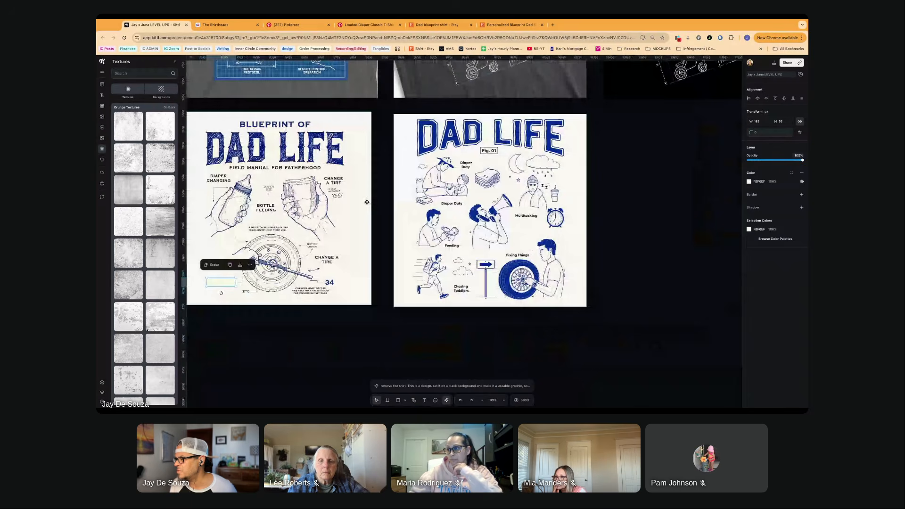
{"action": "scroll", "coordinate": [367, 202], "scroll_direction": "right", "scroll_amount": 2}
{"action": "scroll", "coordinate": [450, 216], "scroll_direction": "up", "scroll_amount": 3}
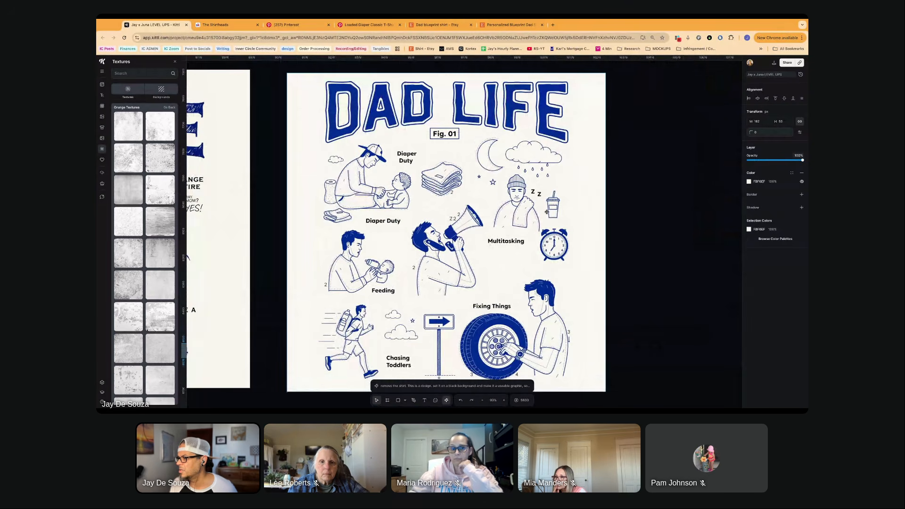
{"action": "scroll", "coordinate": [535, 260], "scroll_direction": "down", "scroll_amount": 1}
{"action": "scroll", "coordinate": [534, 260], "scroll_direction": "down", "scroll_amount": 3}
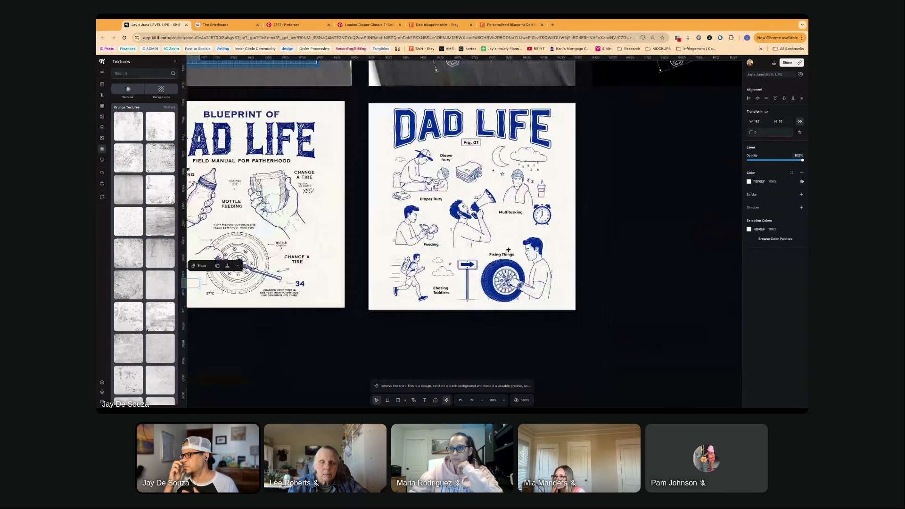
{"action": "scroll", "coordinate": [492, 228], "scroll_direction": "up", "scroll_amount": 2}
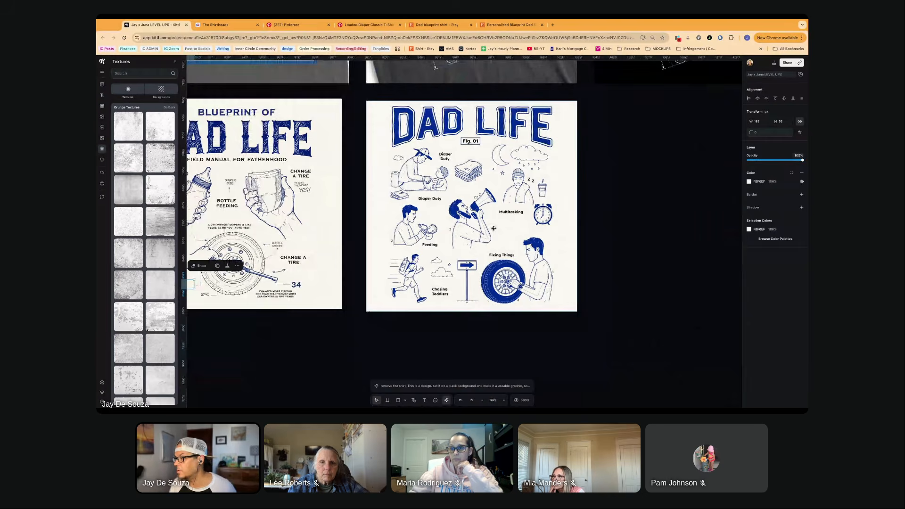
{"action": "scroll", "coordinate": [490, 228], "scroll_direction": "up", "scroll_amount": 1}
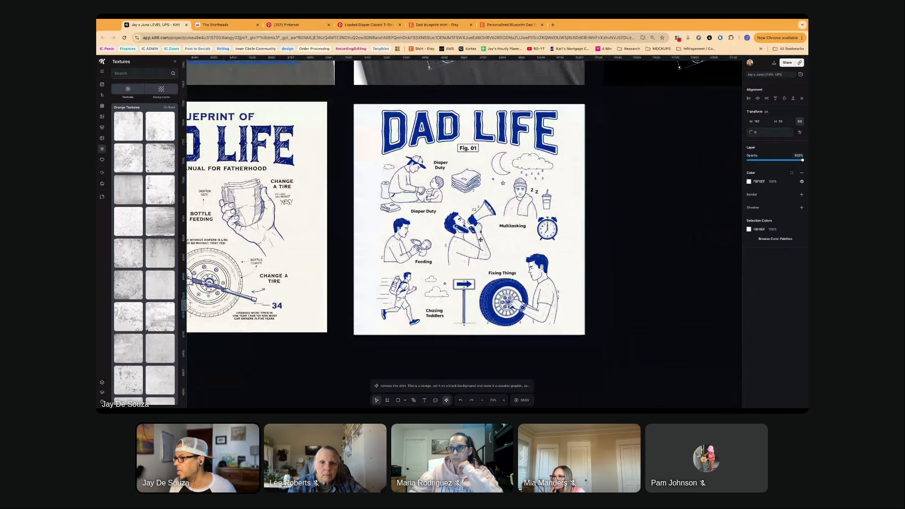
{"action": "scroll", "coordinate": [480, 239], "scroll_direction": "down", "scroll_amount": 5}
{"action": "scroll", "coordinate": [480, 240], "scroll_direction": "up", "scroll_amount": 1}
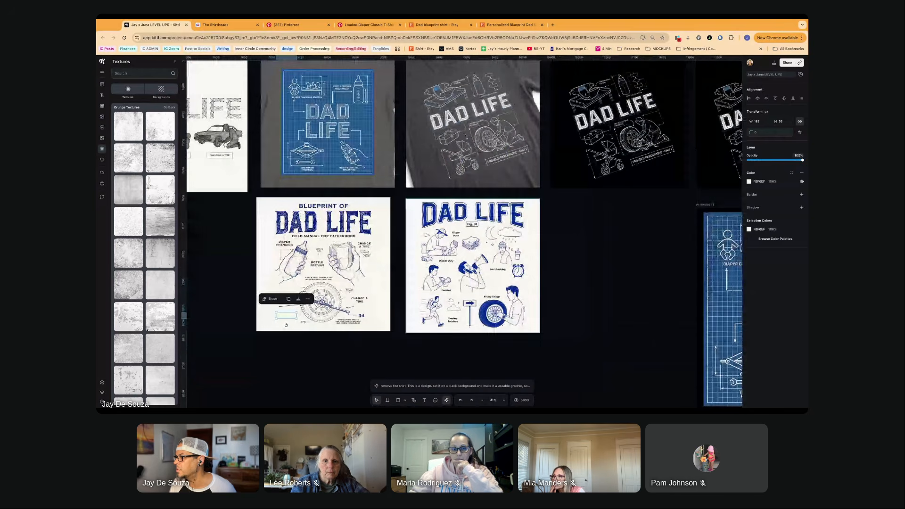
- Examine the tilted white-on-black DAD LIFE "Project: Parenthood - Unit 1" graphics above the blue blueprint artboard
{"action": "scroll", "coordinate": [480, 240], "scroll_direction": "right", "scroll_amount": 7}
{"action": "scroll", "coordinate": [480, 240], "scroll_direction": "right", "scroll_amount": 5}
{"action": "left_click", "coordinate": [504, 146]}
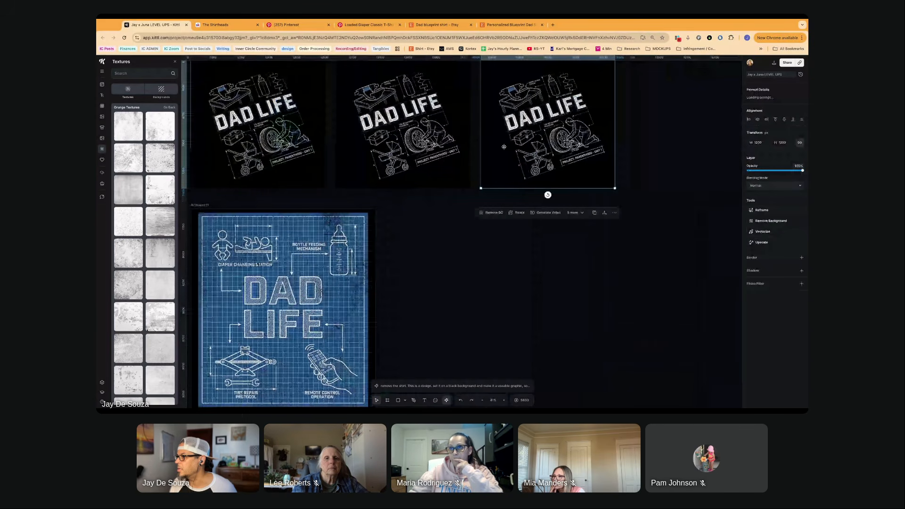
{"action": "scroll", "coordinate": [471, 160], "scroll_direction": "up", "scroll_amount": 2}
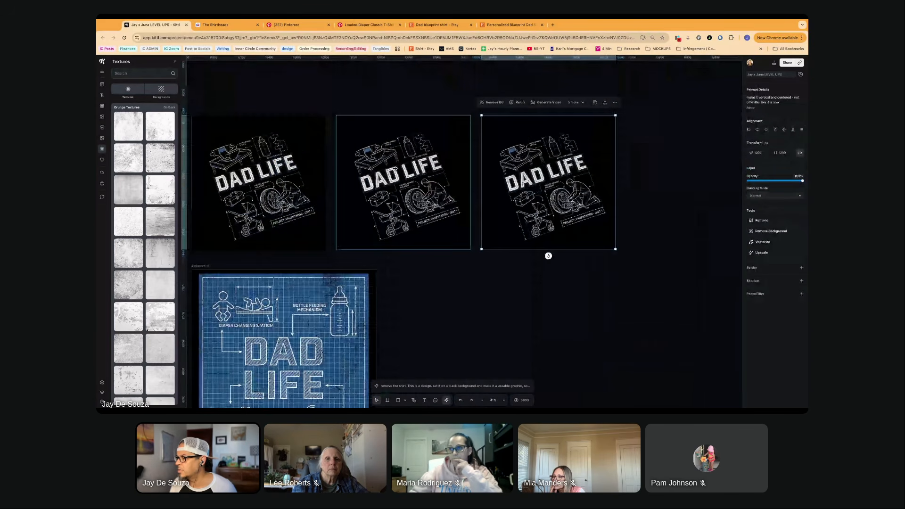
{"action": "scroll", "coordinate": [393, 168], "scroll_direction": "down", "scroll_amount": 5}
{"action": "scroll", "coordinate": [393, 168], "scroll_direction": "up", "scroll_amount": 6}
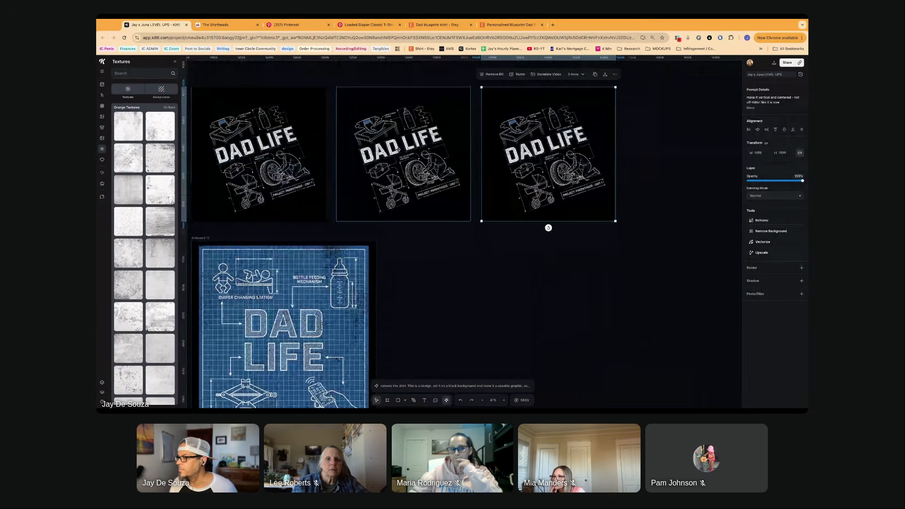
{"action": "scroll", "coordinate": [400, 153], "scroll_direction": "up", "scroll_amount": 2}
{"action": "scroll", "coordinate": [403, 155], "scroll_direction": "up", "scroll_amount": 3}
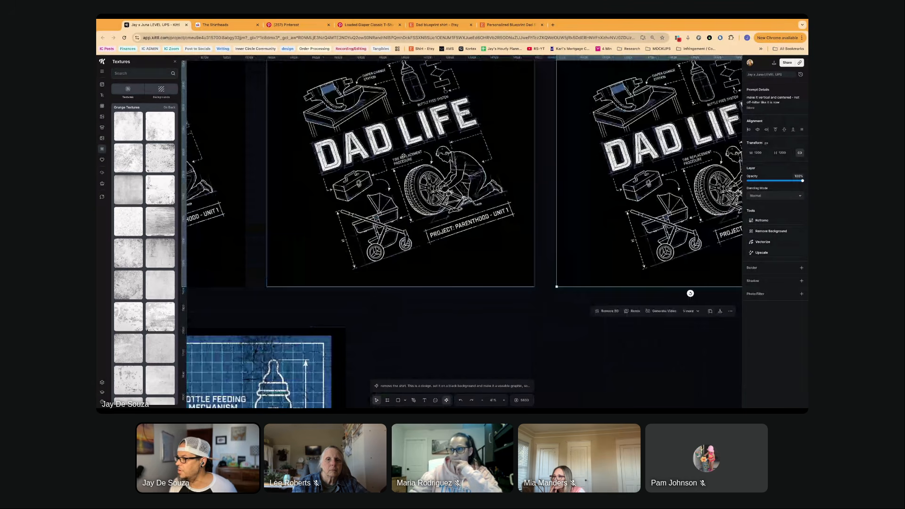
{"action": "scroll", "coordinate": [402, 156], "scroll_direction": "right", "scroll_amount": 2}
{"action": "scroll", "coordinate": [403, 156], "scroll_direction": "up", "scroll_amount": 1}
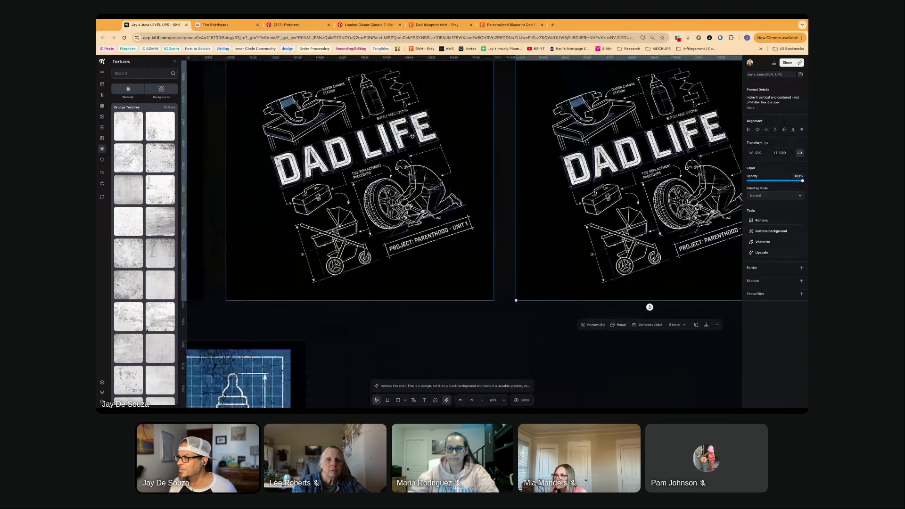
{"action": "scroll", "coordinate": [403, 182], "scroll_direction": "down", "scroll_amount": 2}
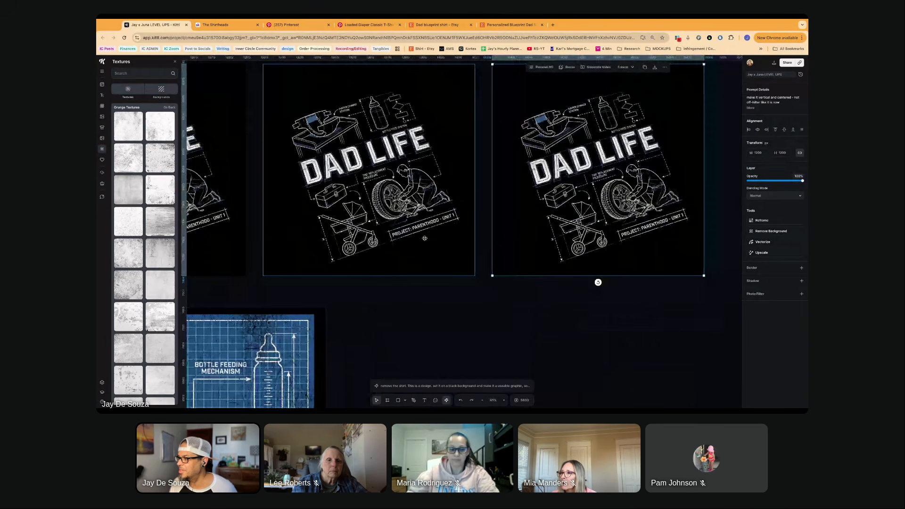
- Rotate the middle tilted black DAD LIFE graphic clockwise until its lettering is level, and check the straightened drawings
{"action": "left_click", "coordinate": [425, 238]}
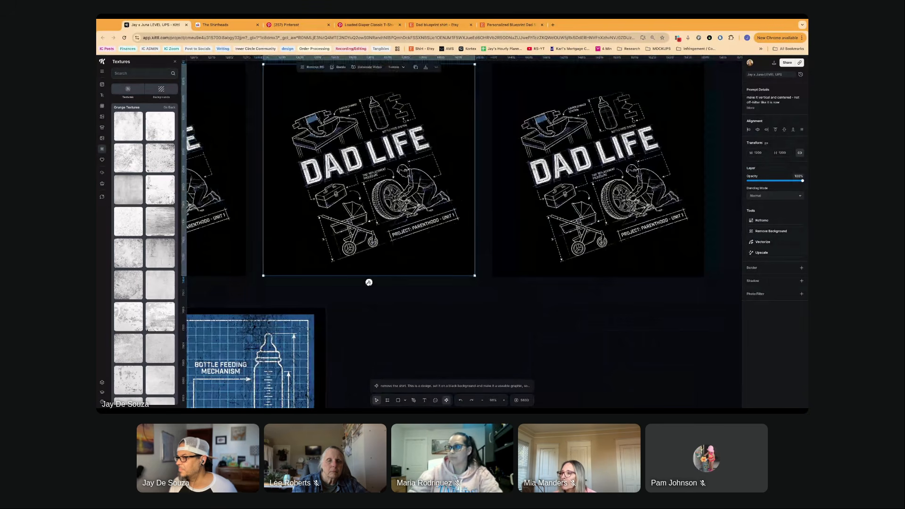
{"action": "left_click_drag", "start_coordinate": [369, 282], "coordinate": [335, 277]}
{"action": "scroll", "coordinate": [372, 238], "scroll_direction": "up", "scroll_amount": 5}
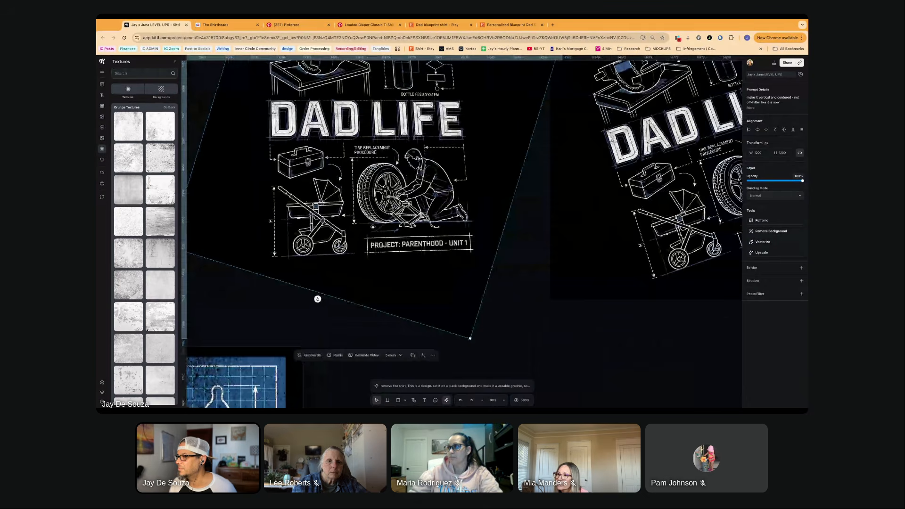
{"action": "scroll", "coordinate": [415, 147], "scroll_direction": "up", "scroll_amount": 3}
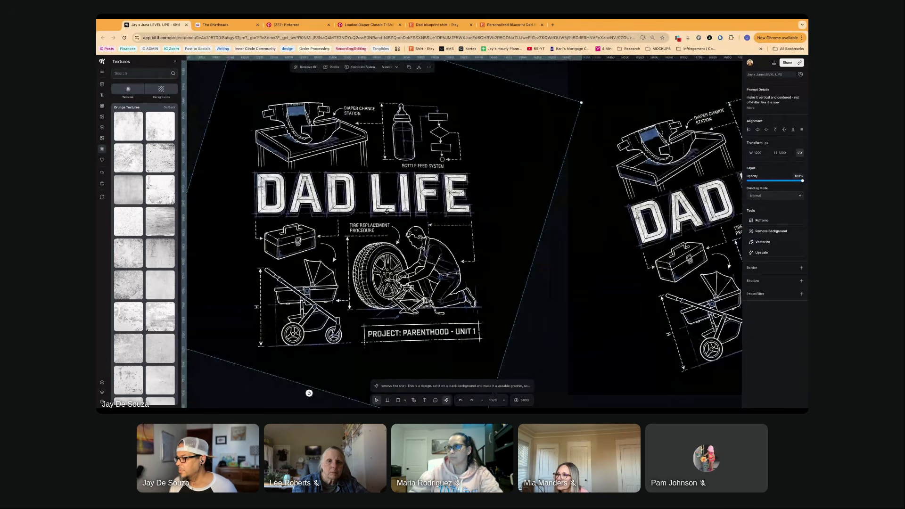
- Remix the straightened black DAD LIFE graphic with Nano Banana Pro 4K using the prompt "make it not distorted"
{"action": "scroll", "coordinate": [386, 211], "scroll_direction": "down", "scroll_amount": 2}
{"action": "scroll", "coordinate": [385, 221], "scroll_direction": "down", "scroll_amount": 3}
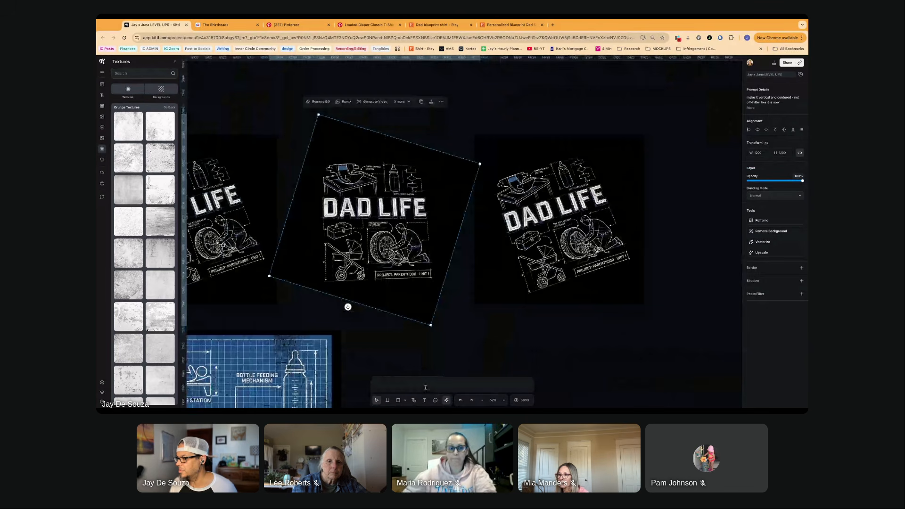
{"action": "left_click", "coordinate": [425, 387]}
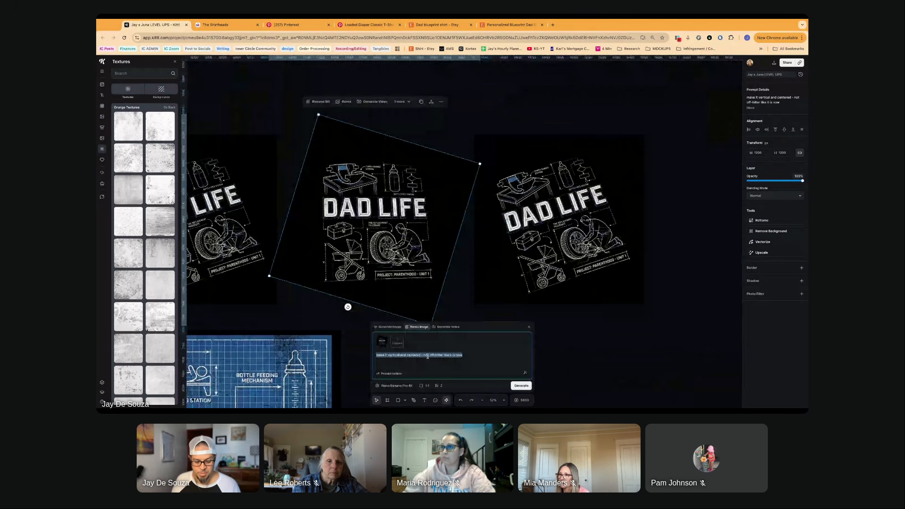
{"action": "type", "text": "mak"}
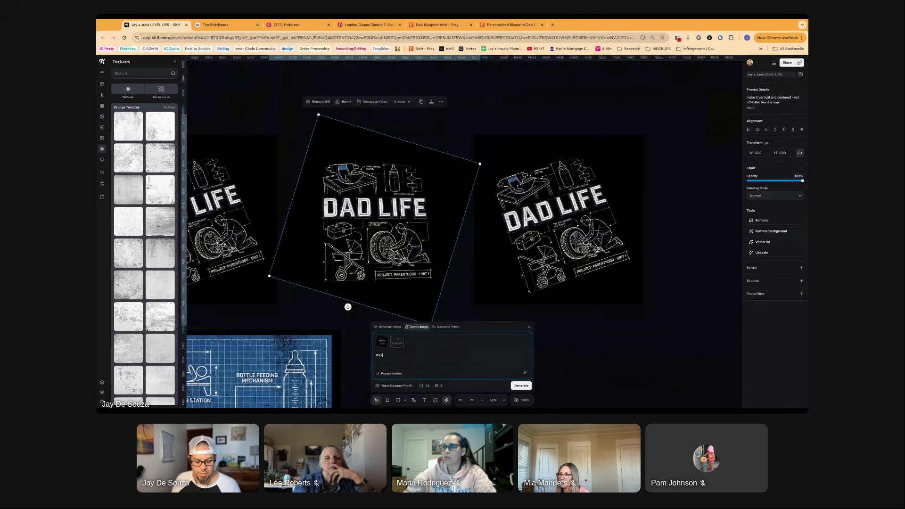
{"action": "type", "text": "e it"}
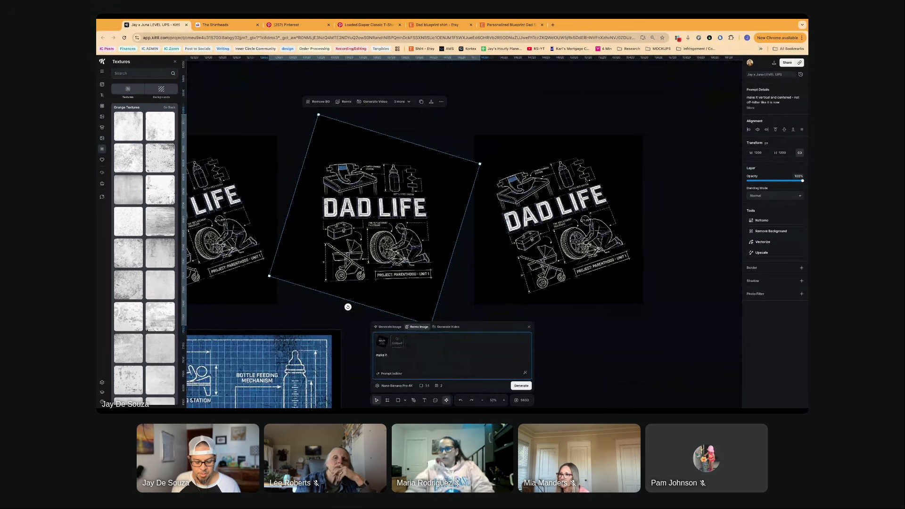
{"action": "type", "text": " not distorted"}
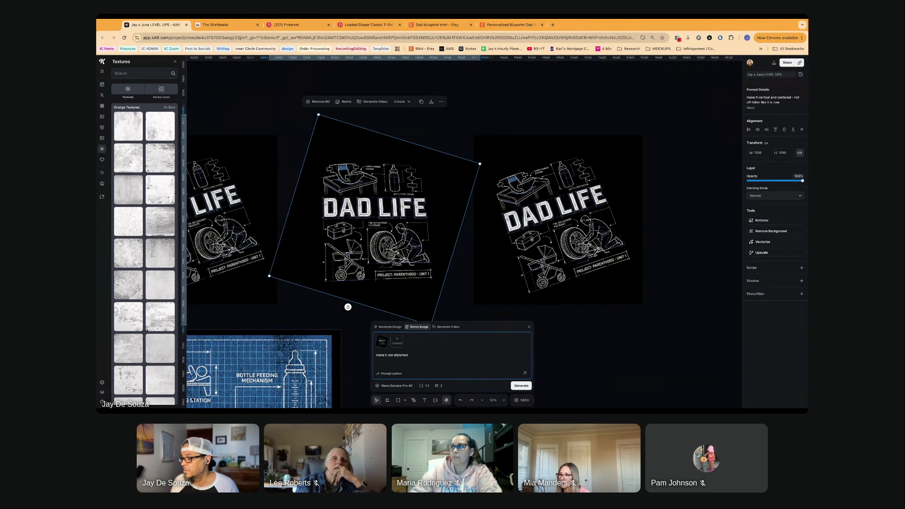
{"action": "key", "text": "Return"}
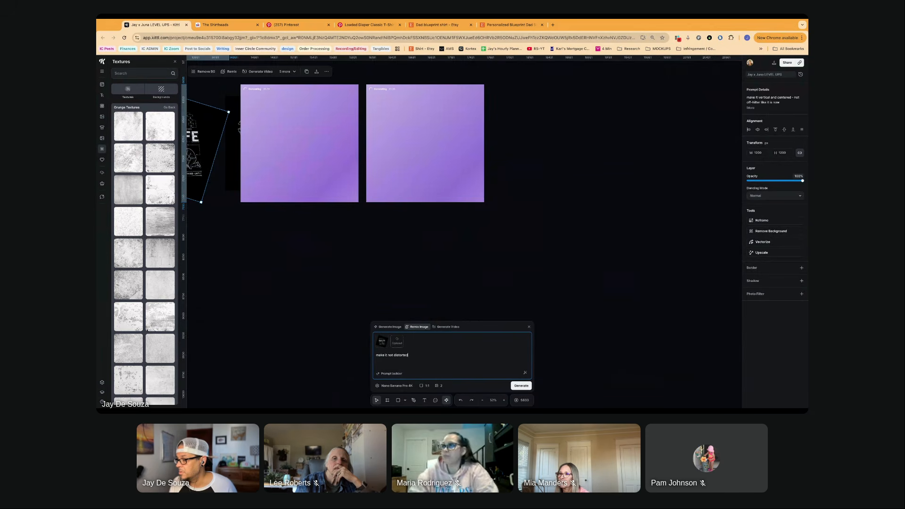
- Switch the remix model to GPT 1.5 HD and generate more versions from the same "make it not distorted" prompt
{"action": "scroll", "coordinate": [355, 266], "scroll_direction": "left", "scroll_amount": 3}
{"action": "scroll", "coordinate": [354, 266], "scroll_direction": "up", "scroll_amount": 2}
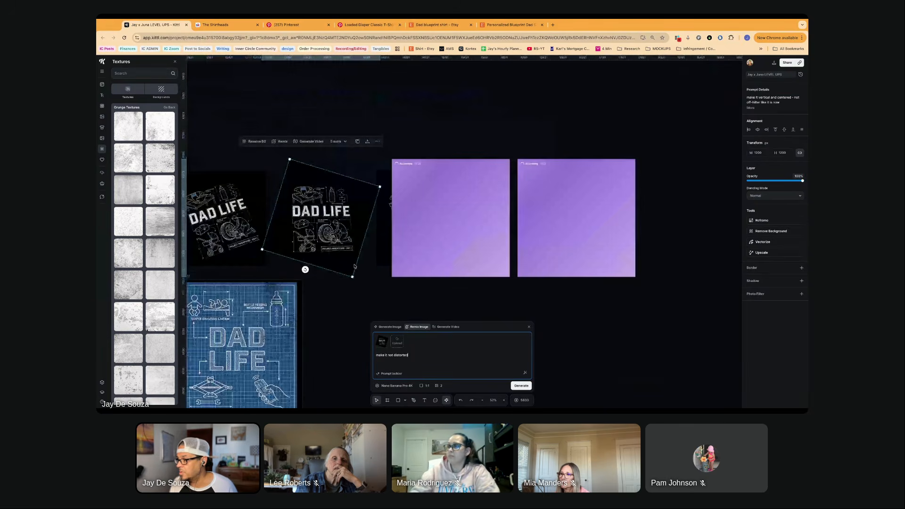
{"action": "left_click", "coordinate": [395, 385]}
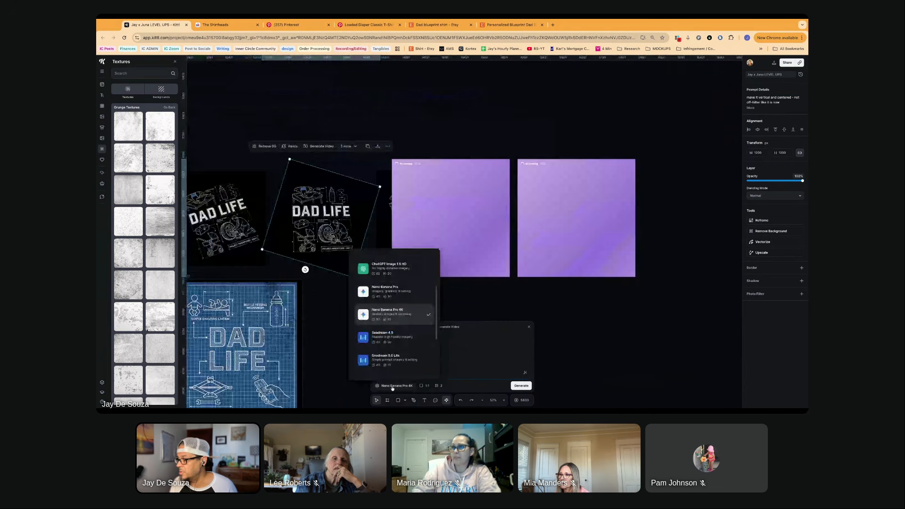
{"action": "left_click", "coordinate": [391, 341]}
{"action": "scroll", "coordinate": [409, 289], "scroll_direction": "down", "scroll_amount": 3}
{"action": "scroll", "coordinate": [409, 289], "scroll_direction": "right", "scroll_amount": 4}
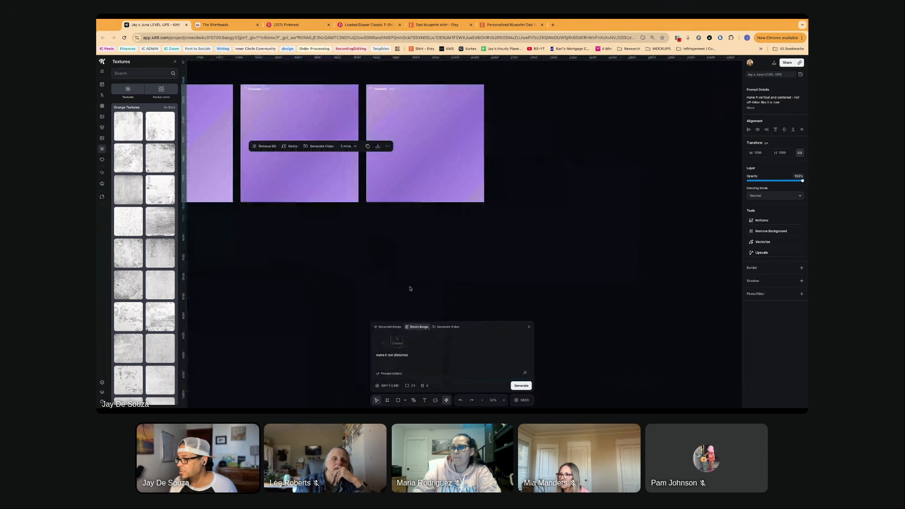
- Select the blue DAD LIFE blueprint design and examine its lettering, captioned drawings and distressed grid up close
{"action": "scroll", "coordinate": [325, 265], "scroll_direction": "left", "scroll_amount": 4}
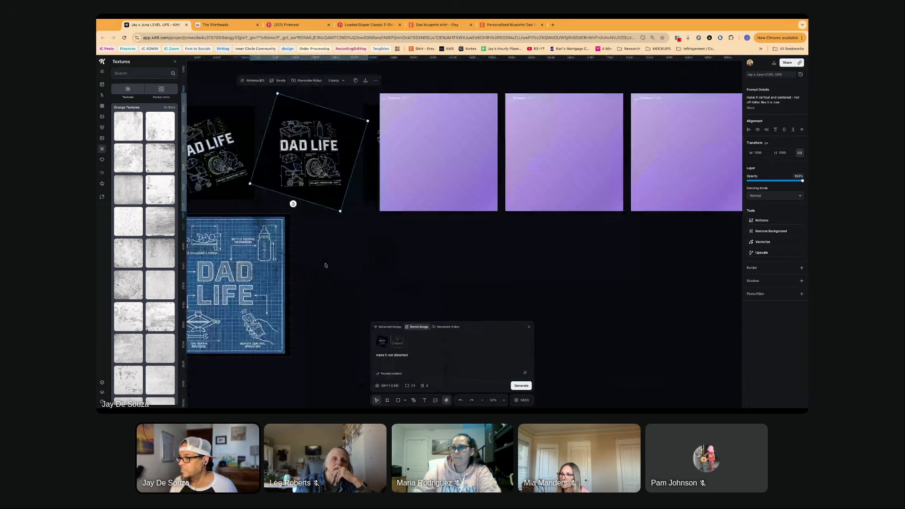
{"action": "scroll", "coordinate": [325, 265], "scroll_direction": "left", "scroll_amount": 4}
{"action": "scroll", "coordinate": [325, 265], "scroll_direction": "down", "scroll_amount": 2}
{"action": "left_click", "coordinate": [330, 259]}
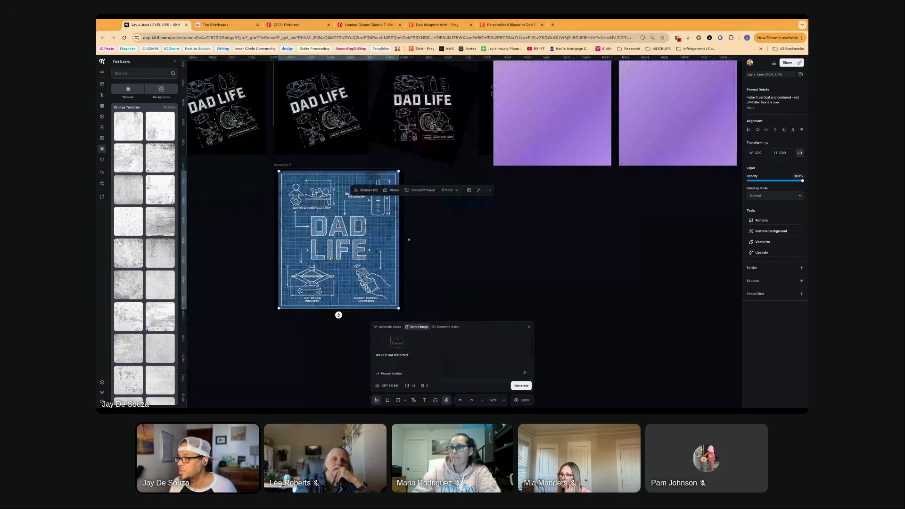
{"action": "scroll", "coordinate": [332, 257], "scroll_direction": "up", "scroll_amount": 5}
{"action": "scroll", "coordinate": [332, 257], "scroll_direction": "down", "scroll_amount": 1}
{"action": "scroll", "coordinate": [332, 256], "scroll_direction": "up", "scroll_amount": 2}
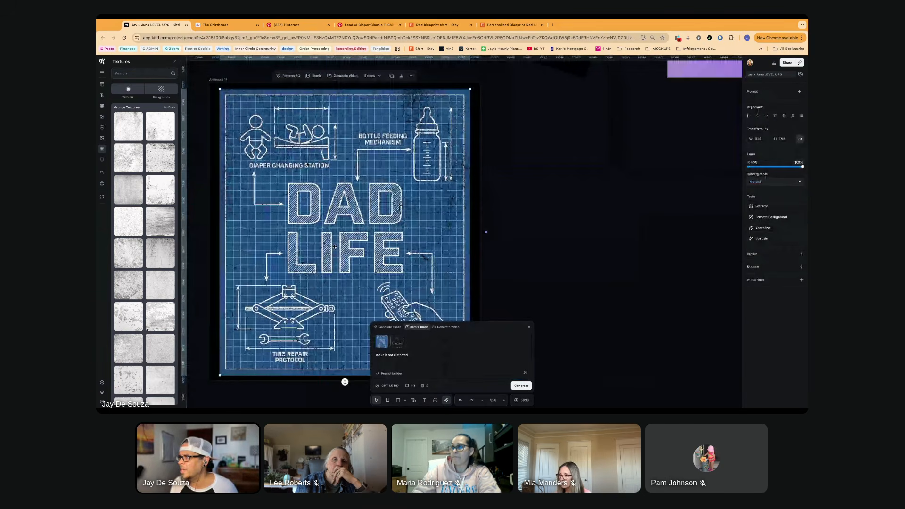
{"action": "scroll", "coordinate": [335, 247], "scroll_direction": "down", "scroll_amount": 3}
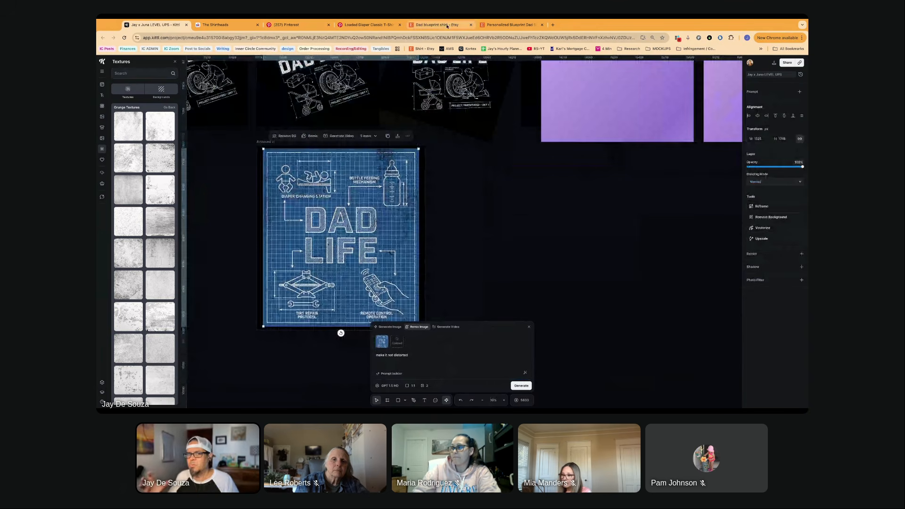
- Switch to the Etsy results for "dad blueprint shirt" and browse on to the second results page
{"action": "left_click", "coordinate": [446, 26]}
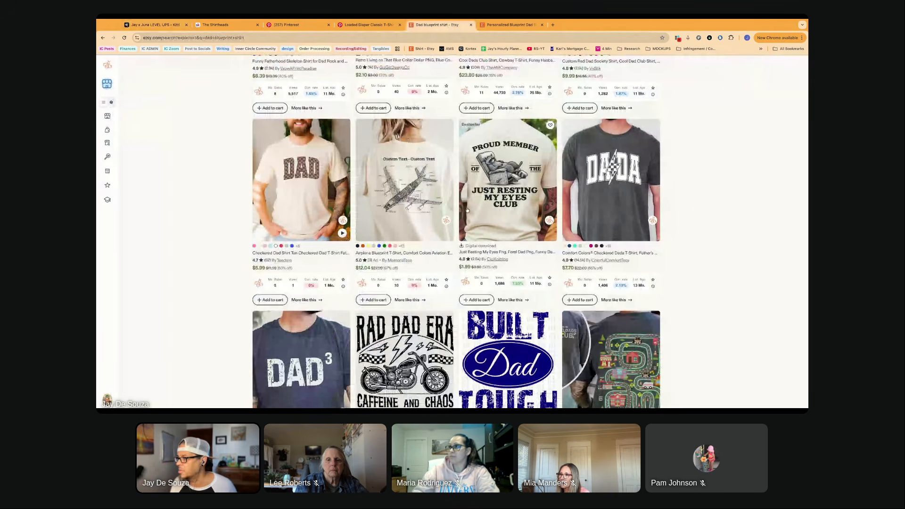
{"action": "scroll", "coordinate": [466, 210], "scroll_direction": "down", "scroll_amount": 2}
{"action": "scroll", "coordinate": [437, 360], "scroll_direction": "down", "scroll_amount": 10}
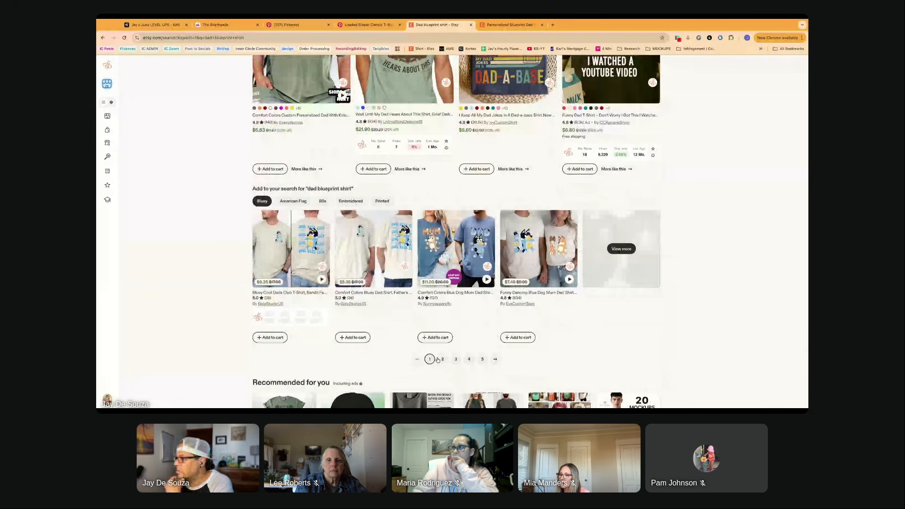
{"action": "left_click", "coordinate": [442, 359]}
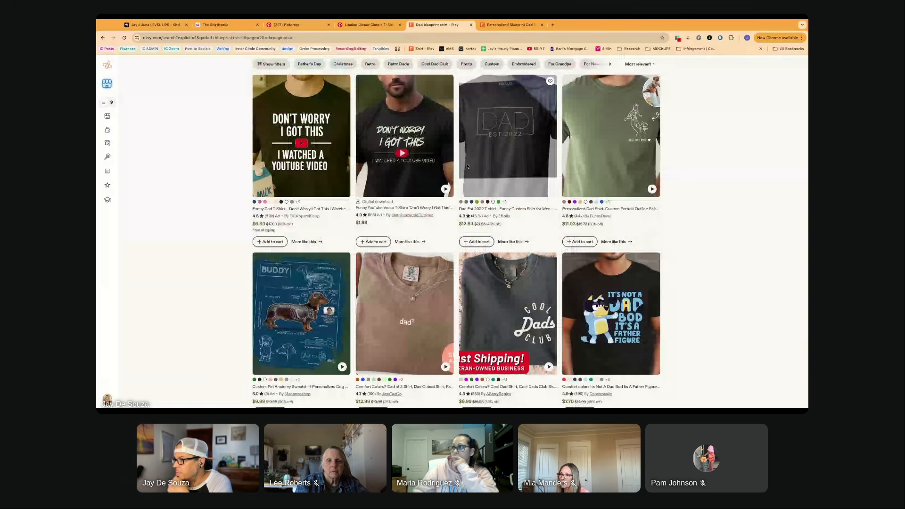
{"action": "scroll", "coordinate": [670, 243], "scroll_direction": "down", "scroll_amount": 1}
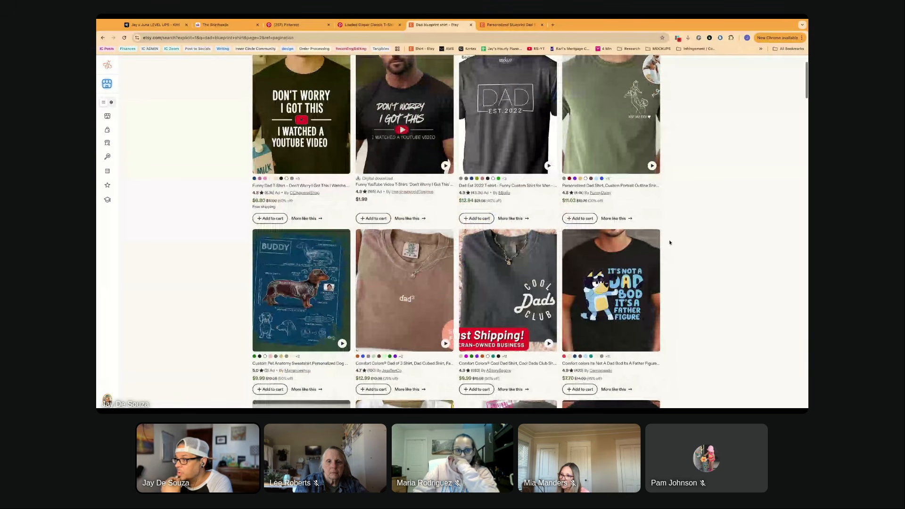
{"action": "scroll", "coordinate": [668, 241], "scroll_direction": "down", "scroll_amount": 3}
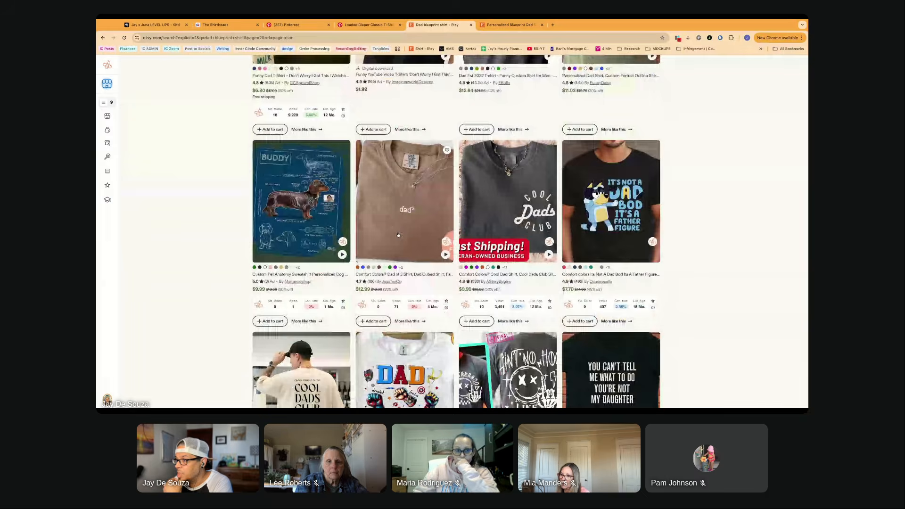
- Open the custom pet anatomy sweatshirt listing with the Buddy dachshund blueprint and enlarge its pink sweatshirt photo
{"action": "left_click", "coordinate": [300, 184], "text": "super"}
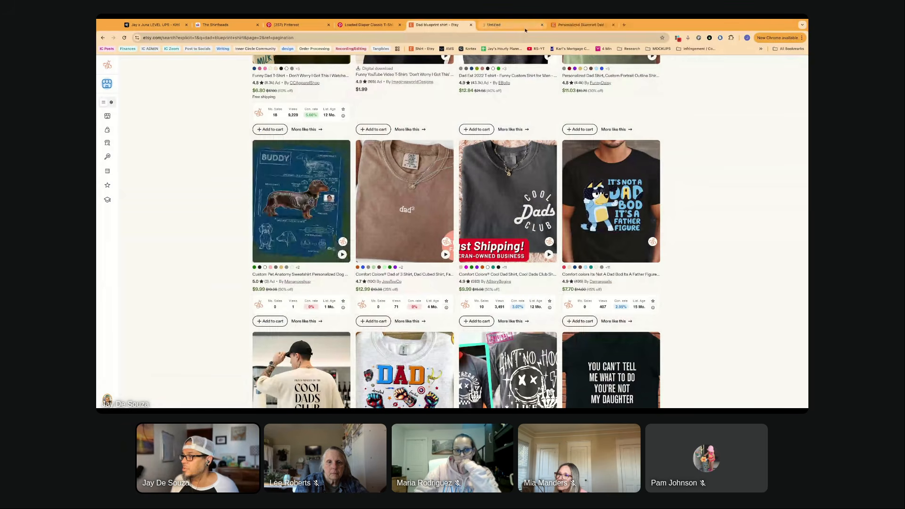
{"action": "left_click", "coordinate": [525, 27]}
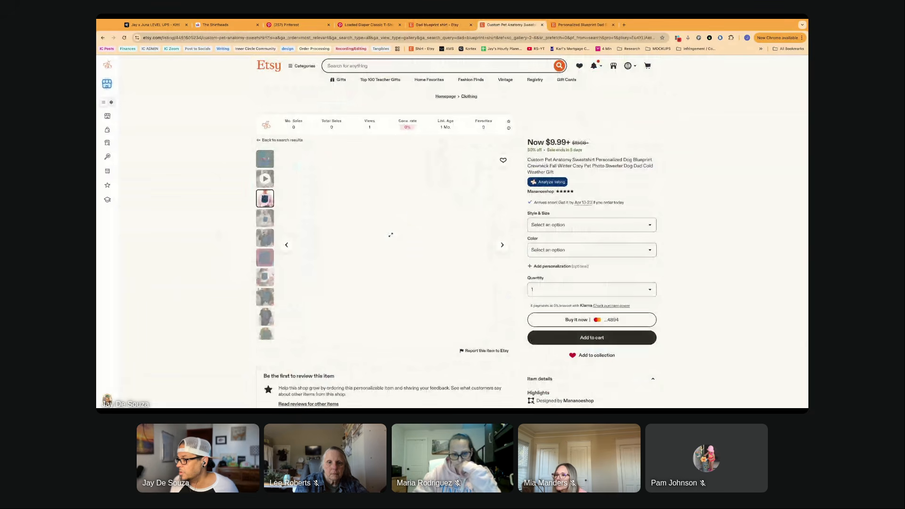
{"action": "left_click", "coordinate": [390, 235]}
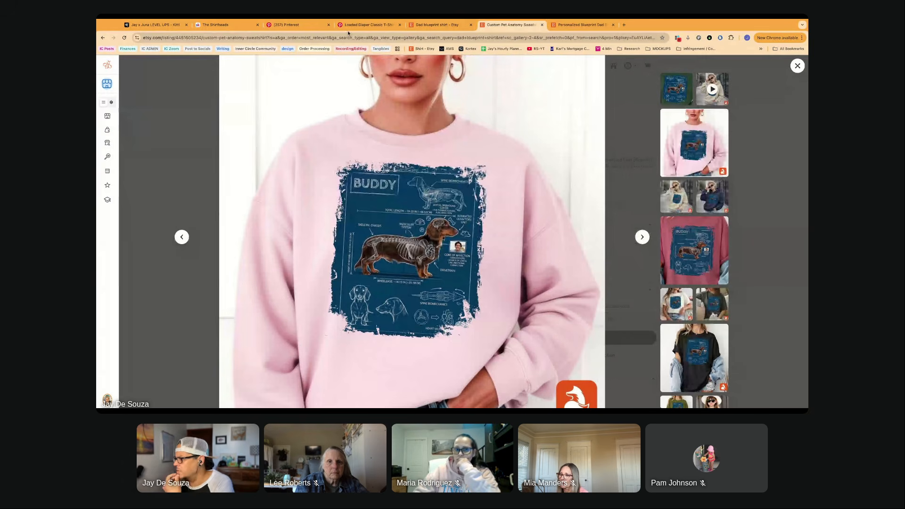
- Return to the dad blueprint shirt results and examine the funny cat blueprint shirt's labelled diagram layout
{"action": "left_click", "coordinate": [436, 24]}
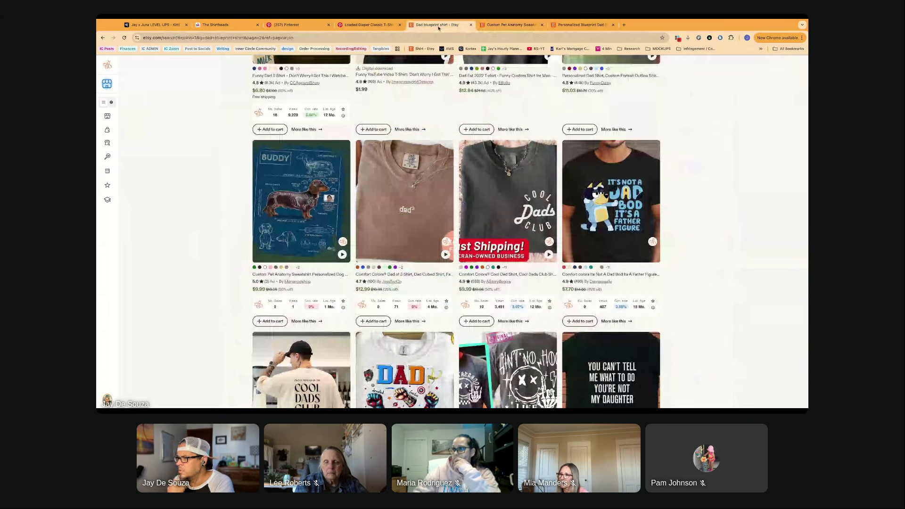
{"action": "scroll", "coordinate": [456, 231], "scroll_direction": "down", "scroll_amount": 5}
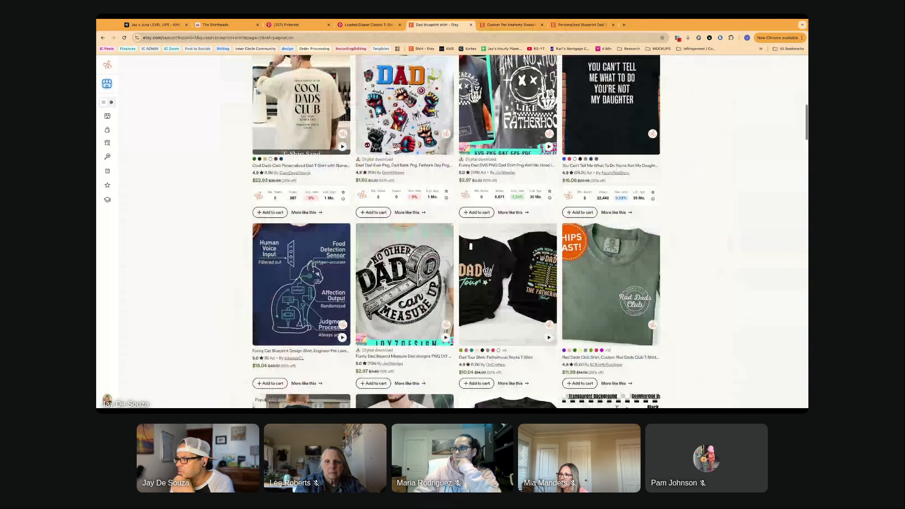
{"action": "scroll", "coordinate": [237, 174], "scroll_direction": "down", "scroll_amount": 3}
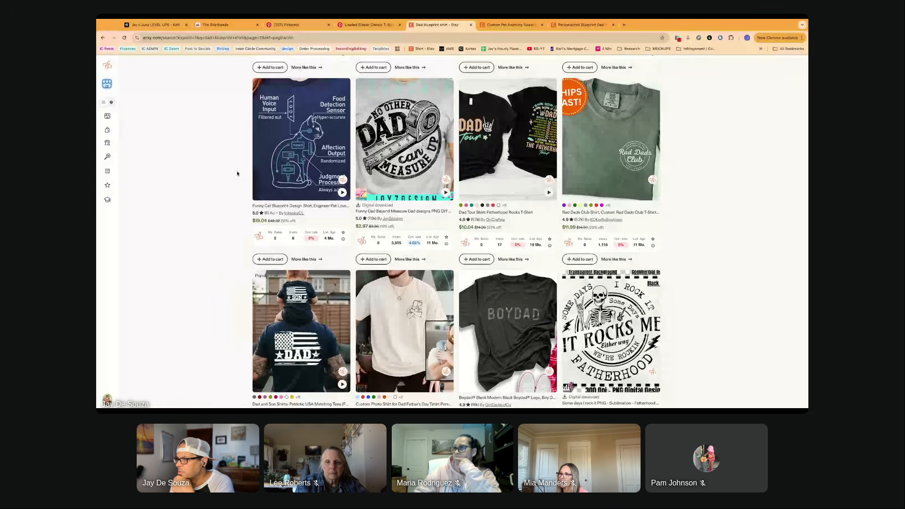
{"action": "scroll", "coordinate": [237, 174], "scroll_direction": "down", "scroll_amount": 1}
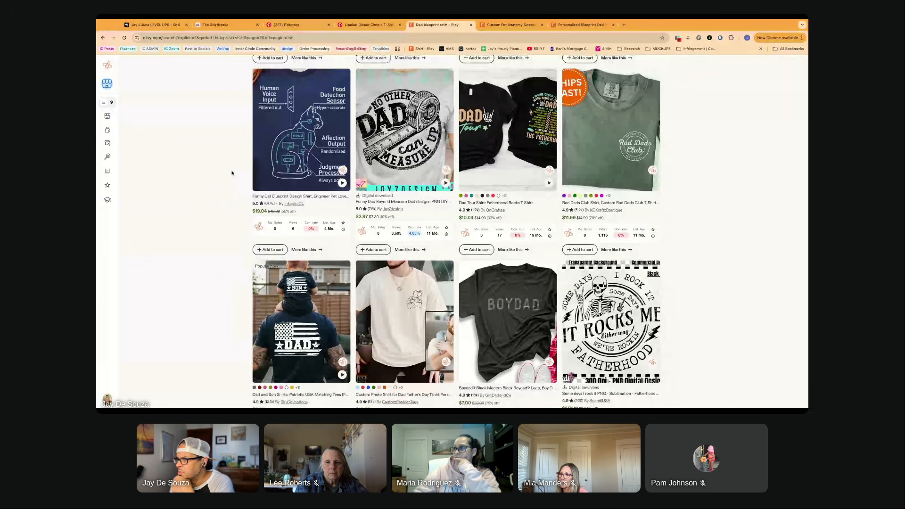
{"action": "scroll", "coordinate": [234, 160], "scroll_direction": "up", "scroll_amount": 1}
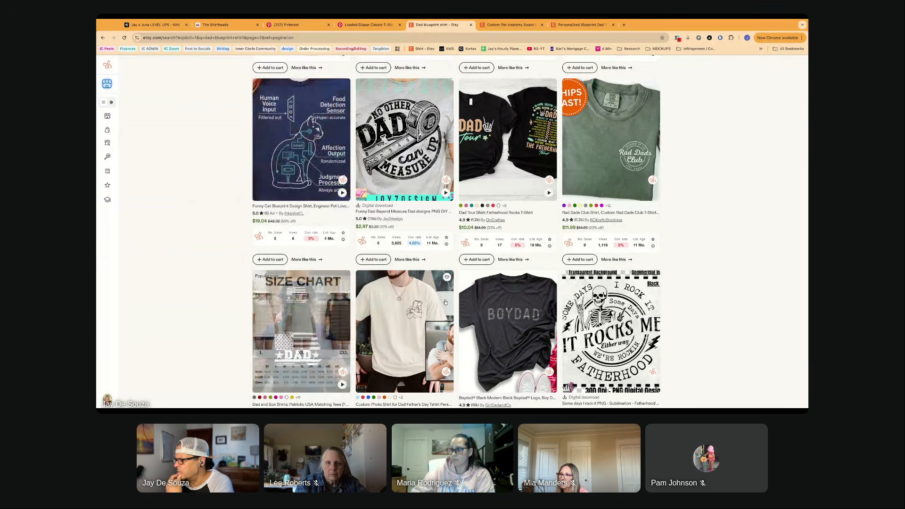
{"action": "scroll", "coordinate": [445, 302], "scroll_direction": "down", "scroll_amount": 2}
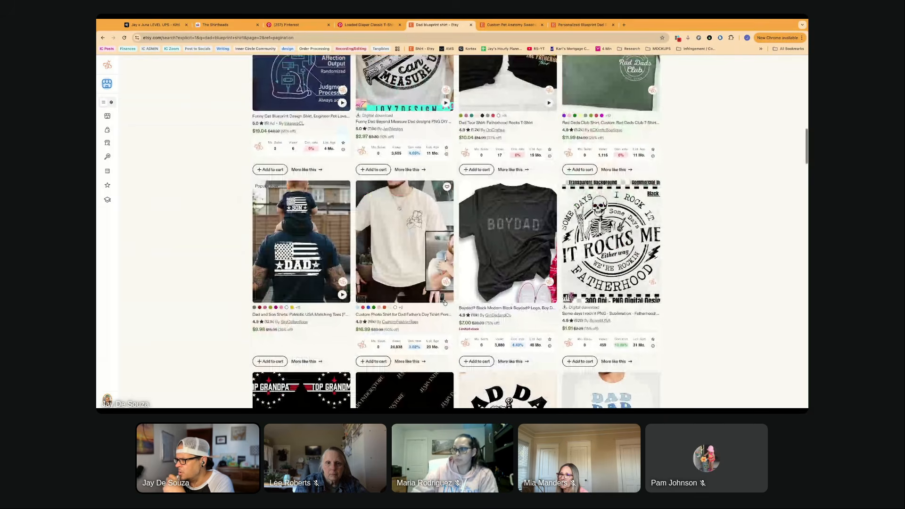
- Scan the rest of the second results page for blueprint-style dad shirts, including the Reel Cool Dad fishing diagram
{"action": "scroll", "coordinate": [444, 302], "scroll_direction": "down", "scroll_amount": 5}
{"action": "scroll", "coordinate": [444, 303], "scroll_direction": "down", "scroll_amount": 8}
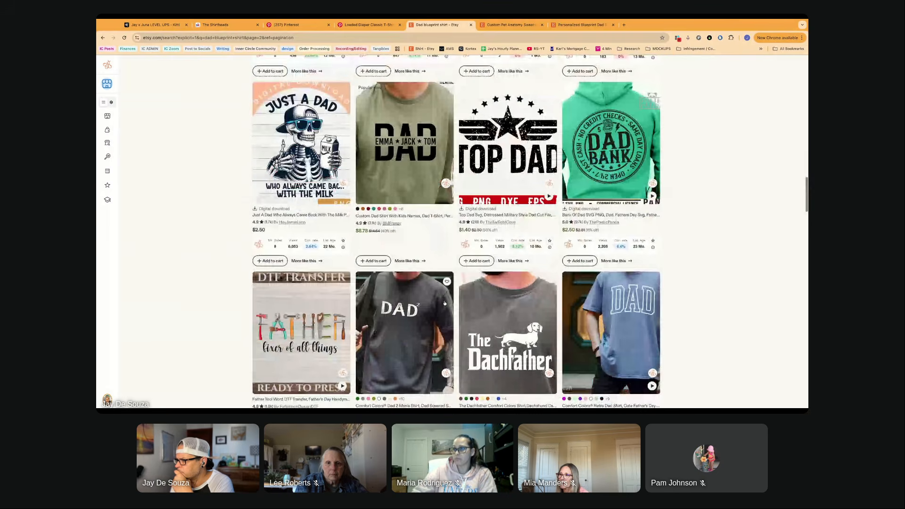
{"action": "scroll", "coordinate": [445, 301], "scroll_direction": "down", "scroll_amount": 3}
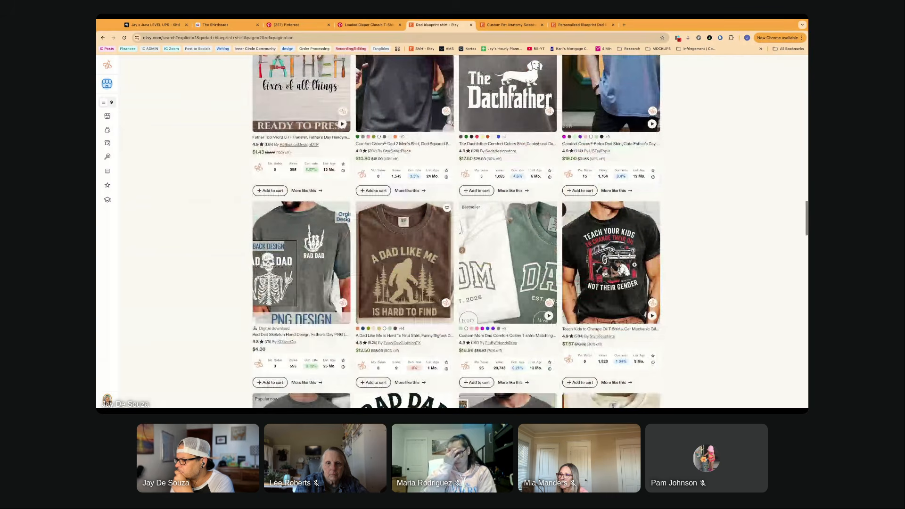
{"action": "scroll", "coordinate": [445, 302], "scroll_direction": "down", "scroll_amount": 4}
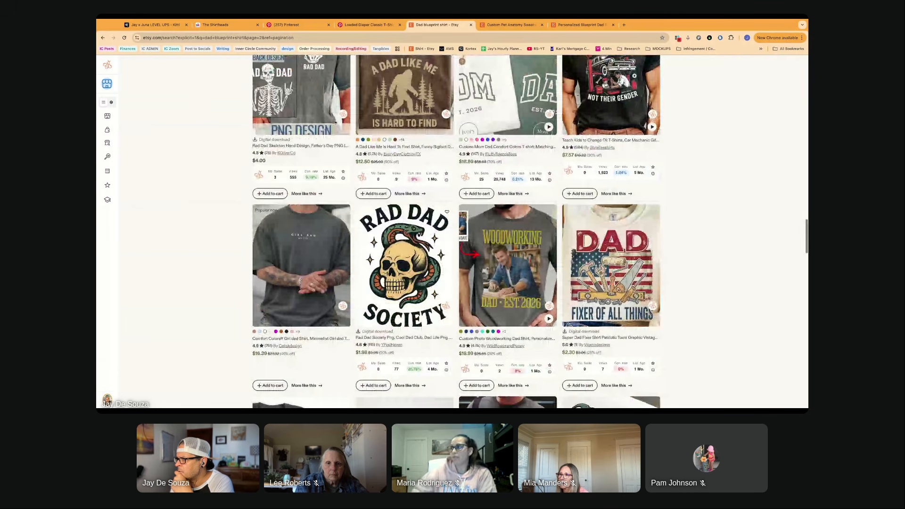
{"action": "scroll", "coordinate": [456, 231], "scroll_direction": "down", "scroll_amount": 2}
{"action": "scroll", "coordinate": [456, 231], "scroll_direction": "down", "scroll_amount": 2}
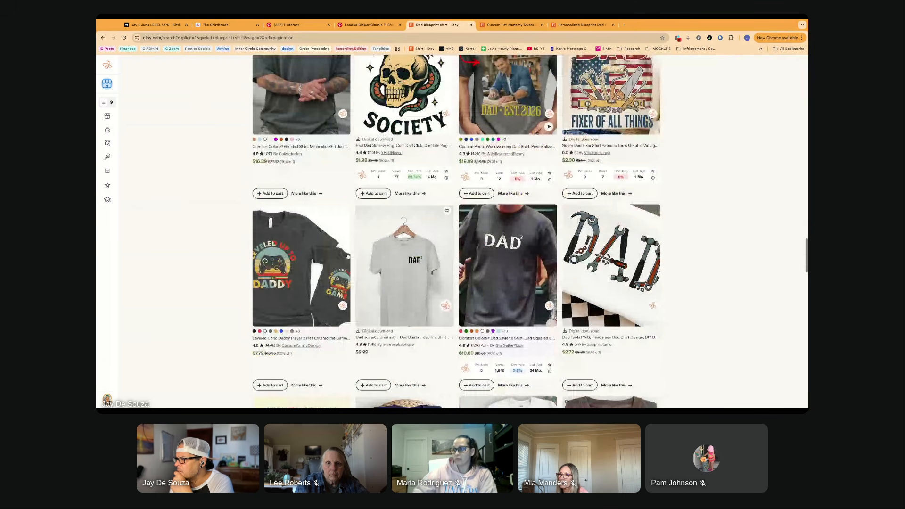
{"action": "scroll", "coordinate": [456, 231], "scroll_direction": "down", "scroll_amount": 2}
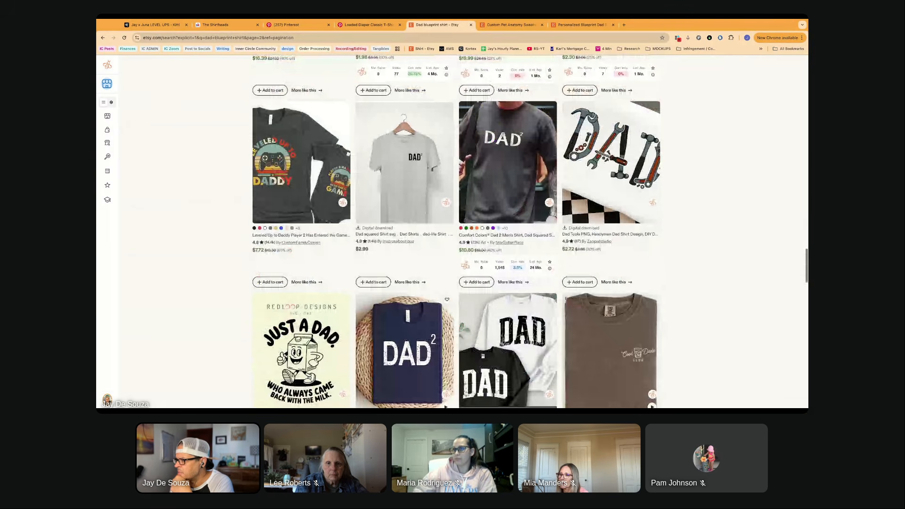
{"action": "scroll", "coordinate": [428, 256], "scroll_direction": "up", "scroll_amount": 4}
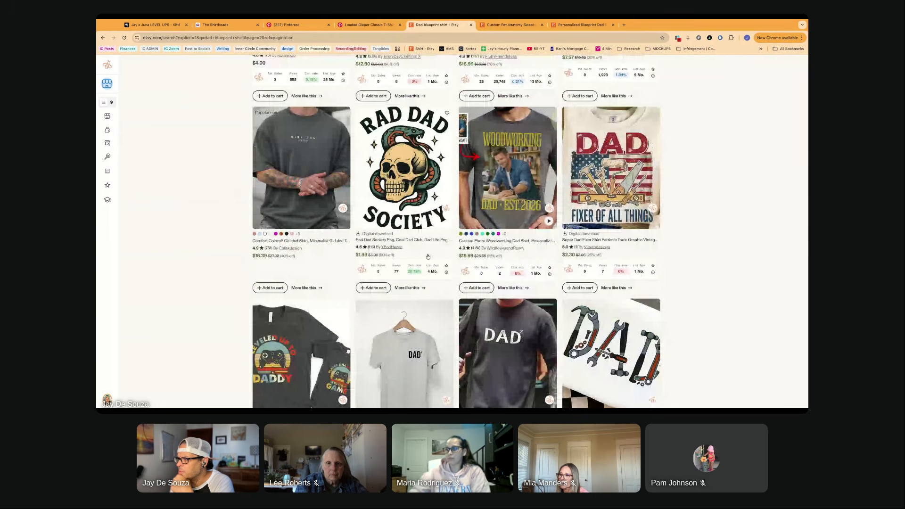
{"action": "scroll", "coordinate": [428, 256], "scroll_direction": "down", "scroll_amount": 8}
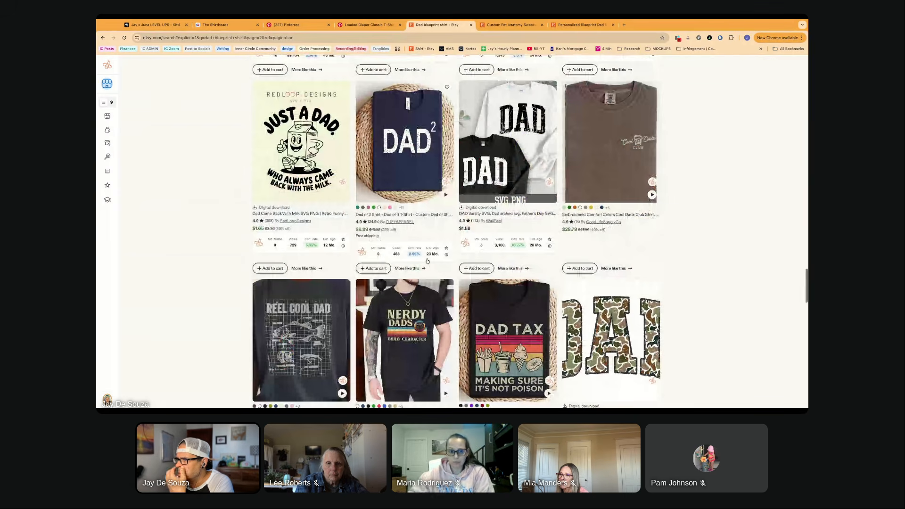
{"action": "scroll", "coordinate": [427, 260], "scroll_direction": "down", "scroll_amount": 4}
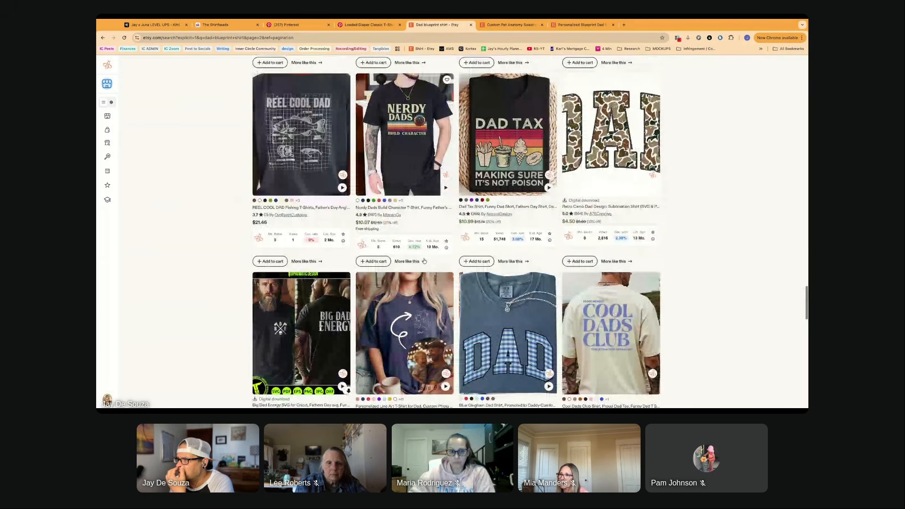
- Open the Reel Cool Dad fishing shirt listing and examine its grid diagram up close on the dark and green shirt photos
{"action": "left_click", "coordinate": [287, 148]}
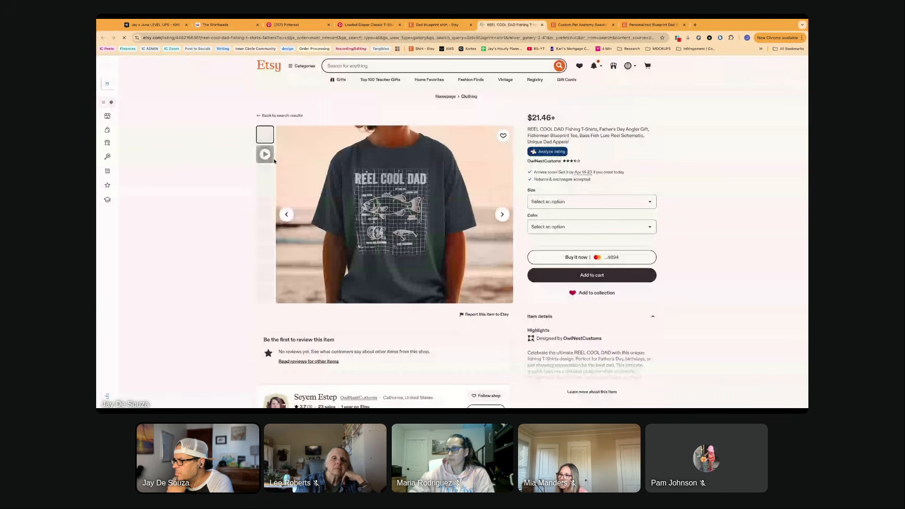
{"action": "left_click", "coordinate": [385, 233]}
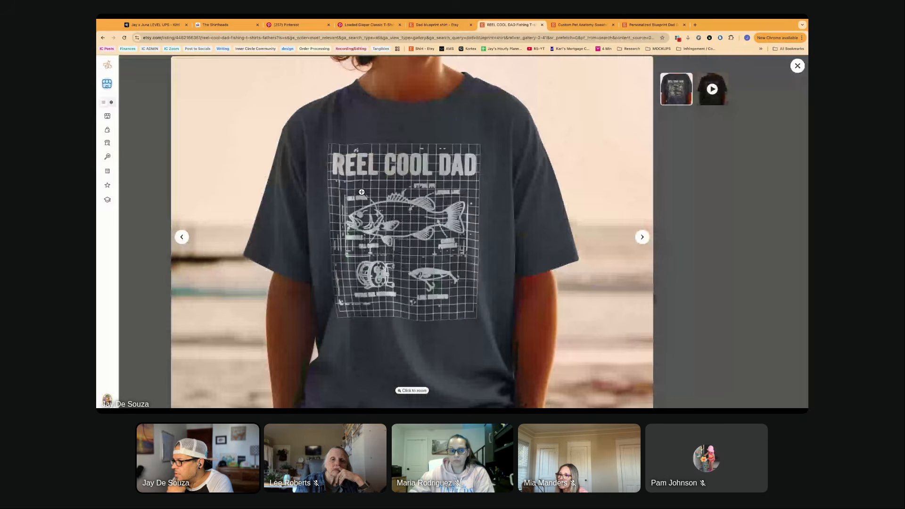
{"action": "left_click", "coordinate": [443, 192]}
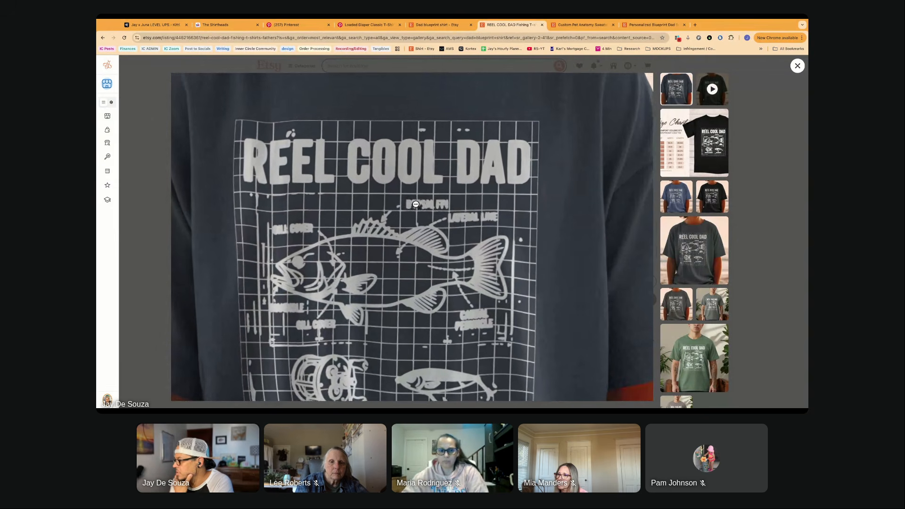
{"action": "left_click", "coordinate": [422, 215]}
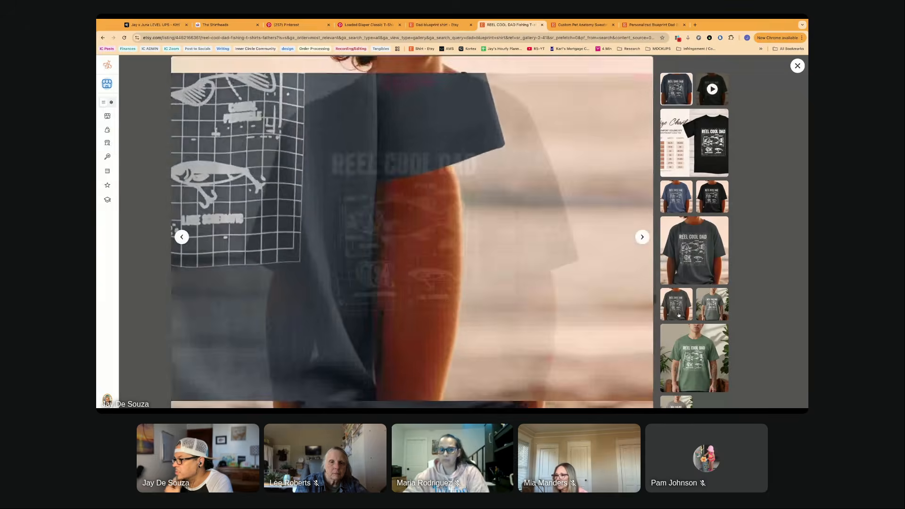
{"action": "left_click", "coordinate": [692, 348]}
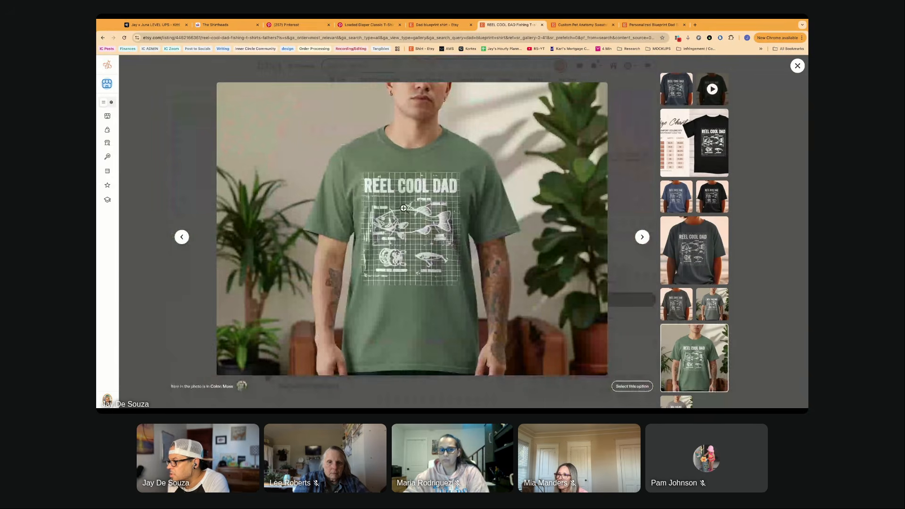
{"action": "left_click", "coordinate": [404, 208]}
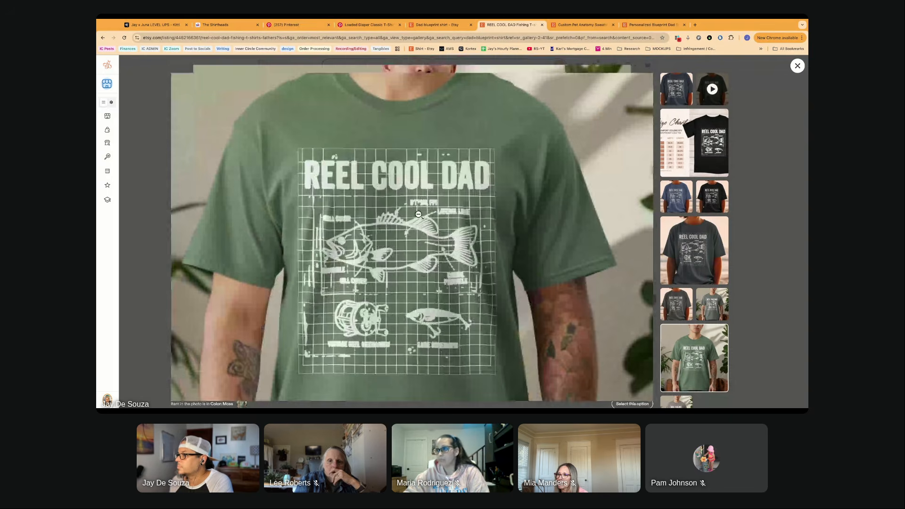
{"action": "left_click", "coordinate": [418, 214]}
- Close the fishing shirt listing and scan further down the dad blueprint shirt results, past the baseball field diagram
{"action": "left_click", "coordinate": [542, 25]}
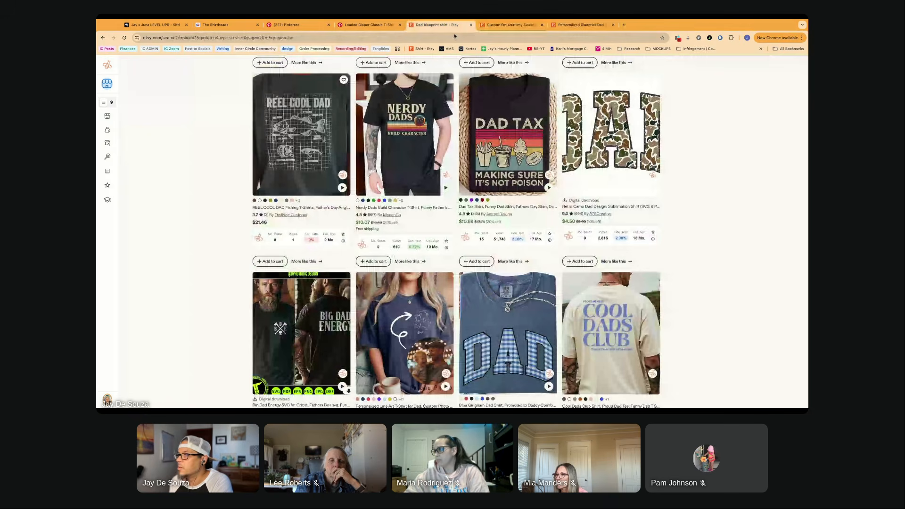
{"action": "scroll", "coordinate": [387, 140], "scroll_direction": "down", "scroll_amount": 4}
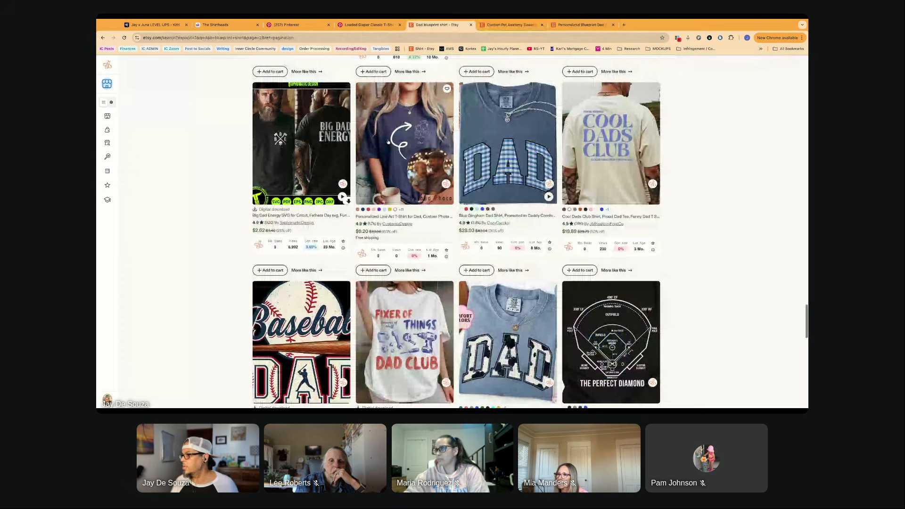
{"action": "scroll", "coordinate": [388, 140], "scroll_direction": "down", "scroll_amount": 4}
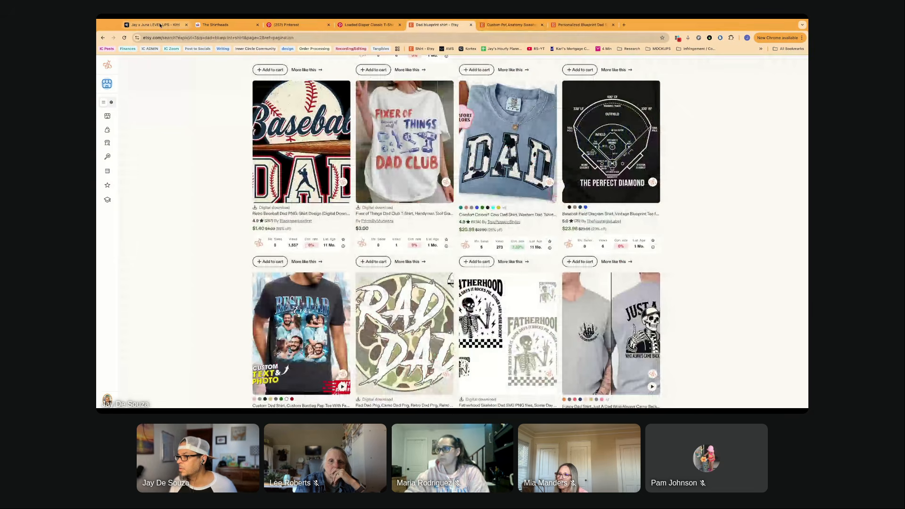
- Switch to the Kittl project and inspect the newly generated upright DAD LIFE remix along with its prompt details
{"action": "left_click", "coordinate": [159, 25]}
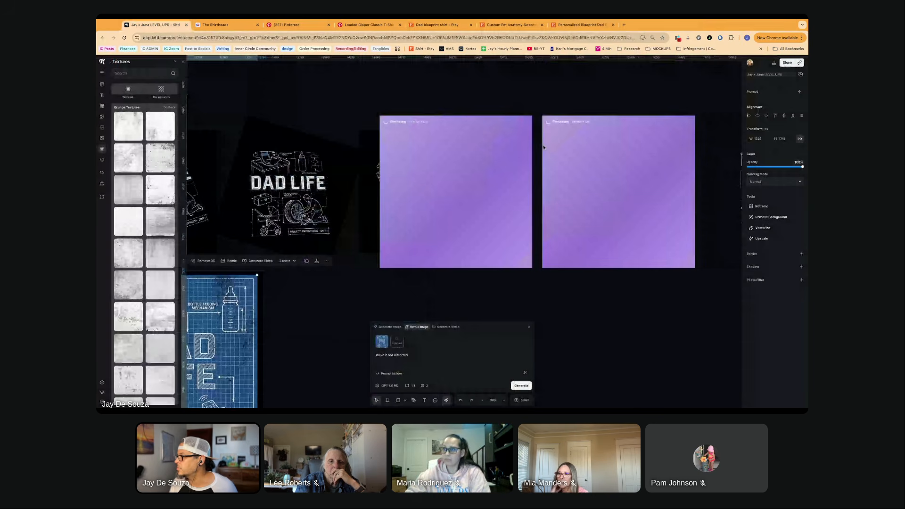
{"action": "scroll", "coordinate": [543, 148], "scroll_direction": "left", "scroll_amount": 2}
{"action": "left_click", "coordinate": [278, 189]}
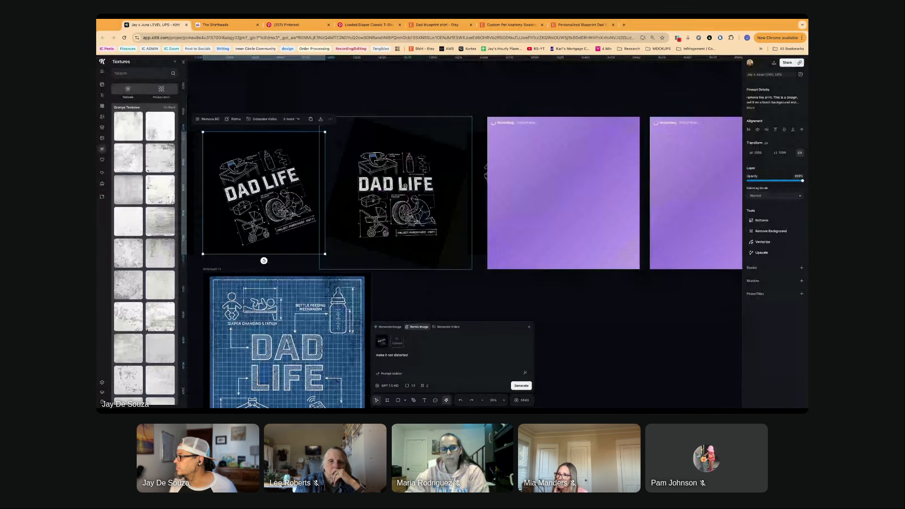
{"action": "left_click", "coordinate": [405, 186]}
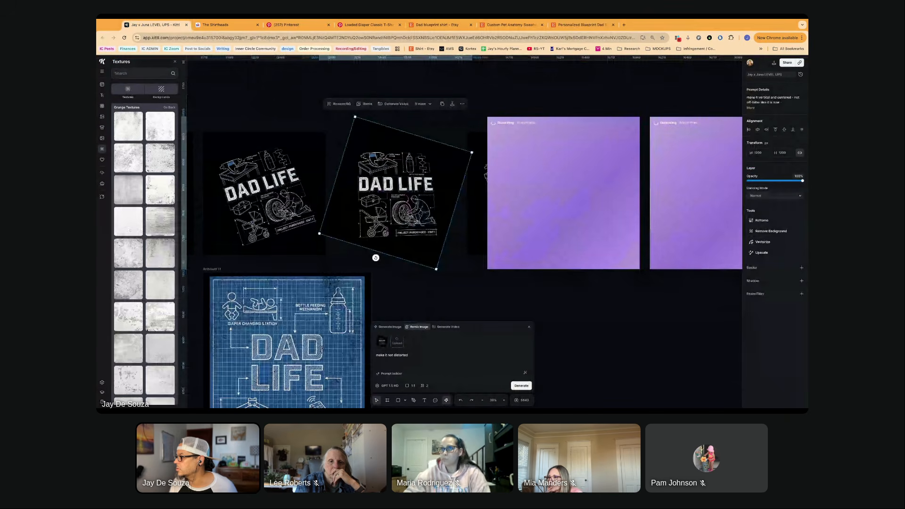
{"action": "scroll", "coordinate": [405, 186], "scroll_direction": "right", "scroll_amount": 3}
{"action": "scroll", "coordinate": [378, 185], "scroll_direction": "right", "scroll_amount": 5}
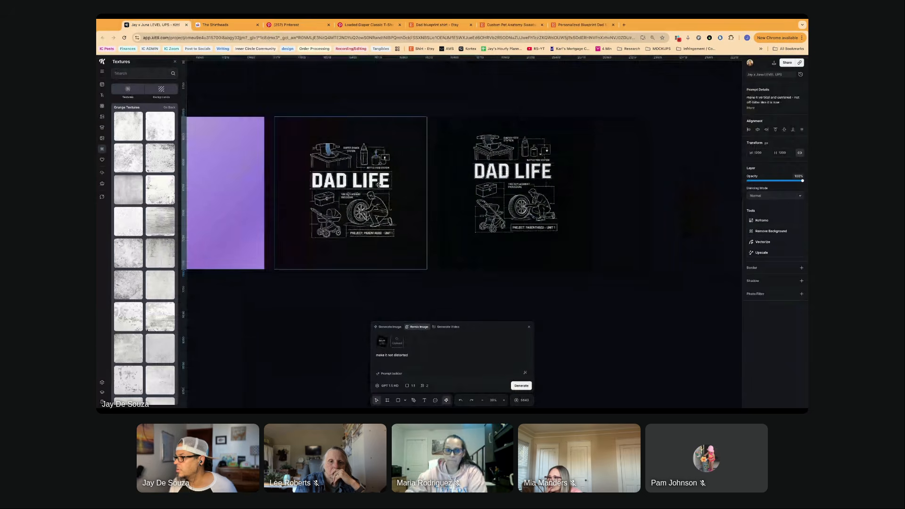
{"action": "scroll", "coordinate": [378, 185], "scroll_direction": "up", "scroll_amount": 5}
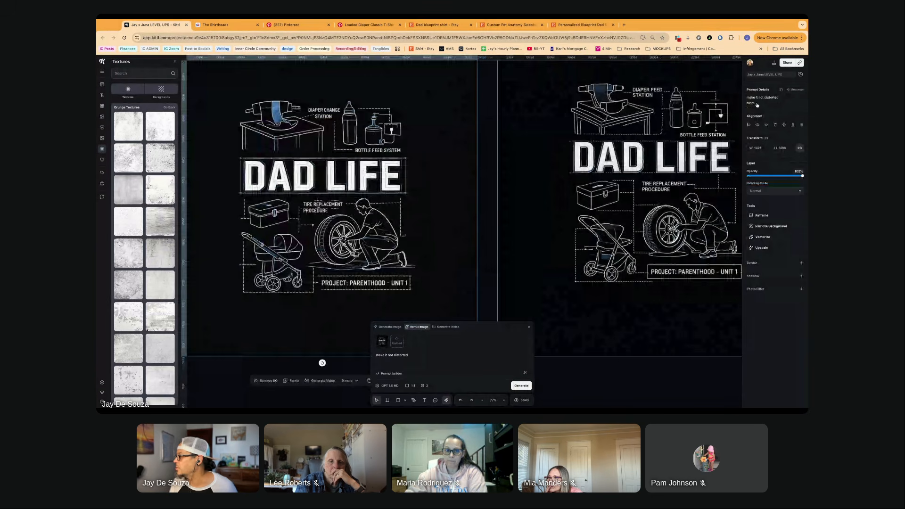
{"action": "left_click", "coordinate": [756, 104]}
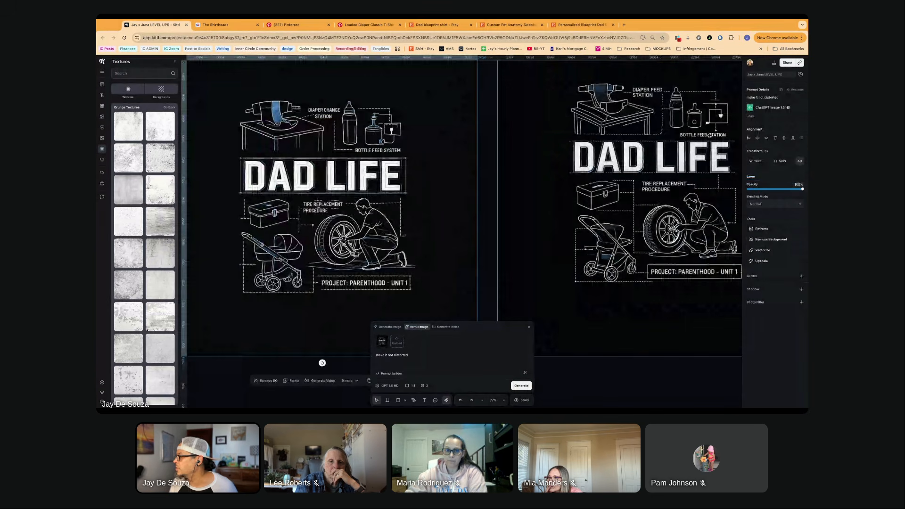
{"action": "left_click", "coordinate": [488, 151]}
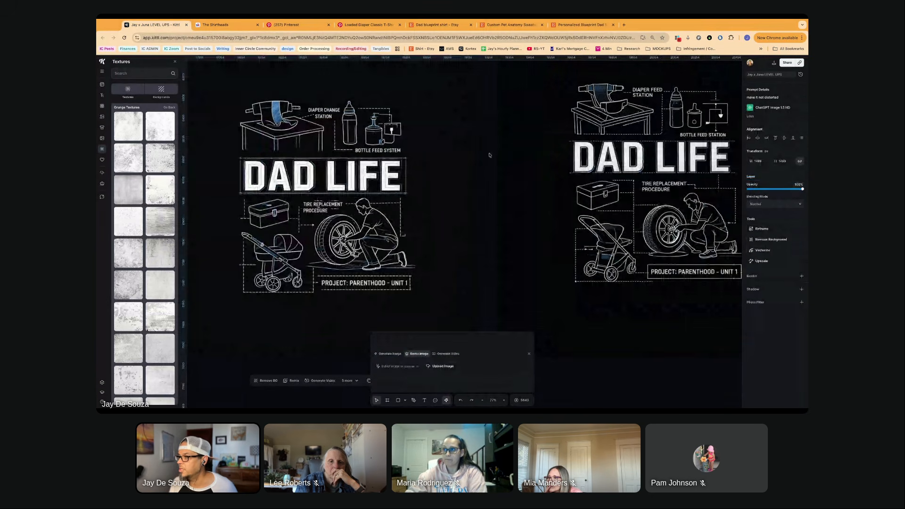
- Compare the two upright black DAD LIFE remixes up close, checking the lettering, labels and illustrations in each
{"action": "left_click", "coordinate": [351, 159]}
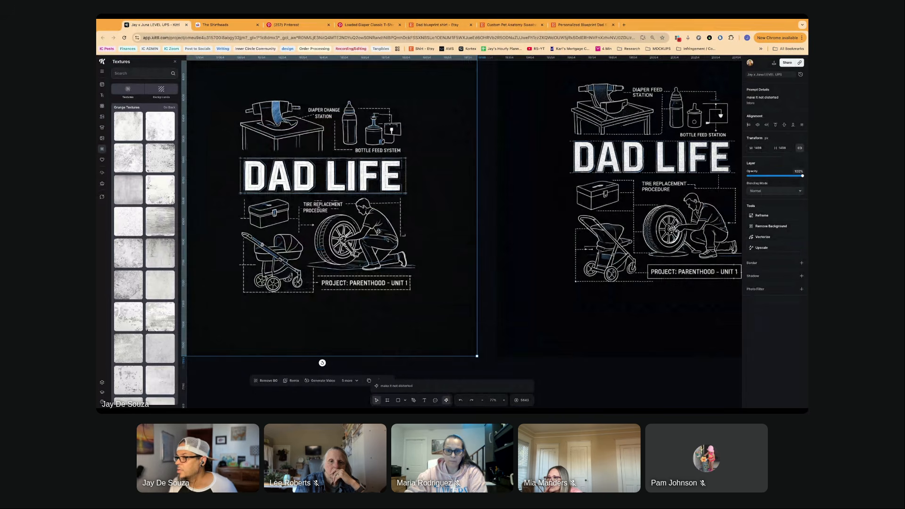
{"action": "scroll", "coordinate": [378, 231], "scroll_direction": "right", "scroll_amount": 1}
{"action": "scroll", "coordinate": [378, 231], "scroll_direction": "up", "scroll_amount": 1}
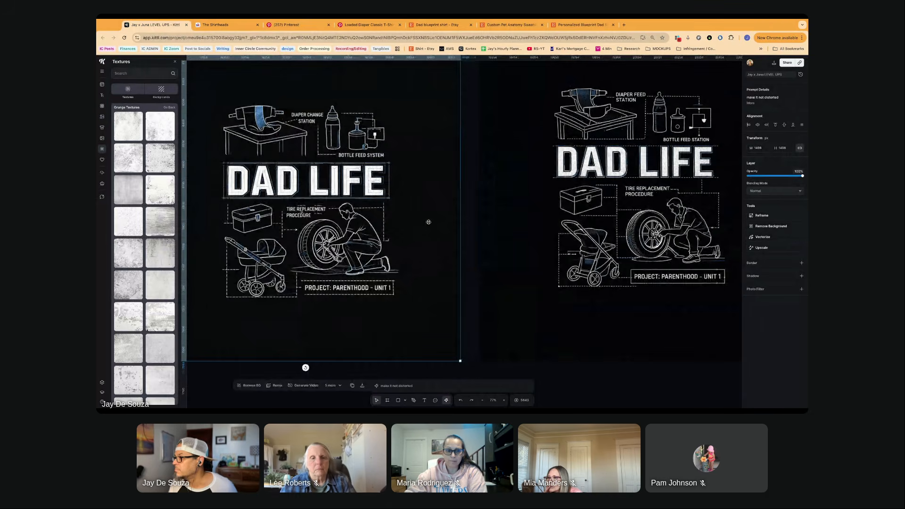
{"action": "scroll", "coordinate": [426, 222], "scroll_direction": "right", "scroll_amount": 5}
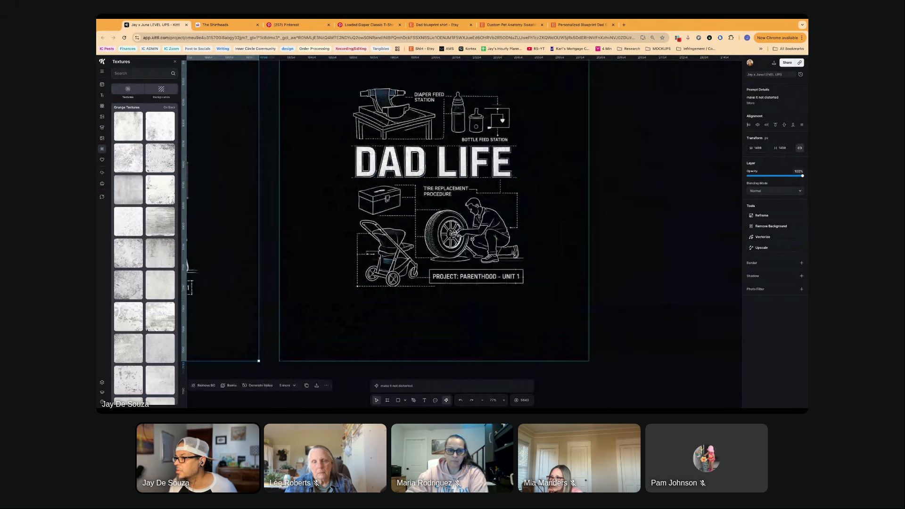
{"action": "scroll", "coordinate": [471, 238], "scroll_direction": "left", "scroll_amount": 6}
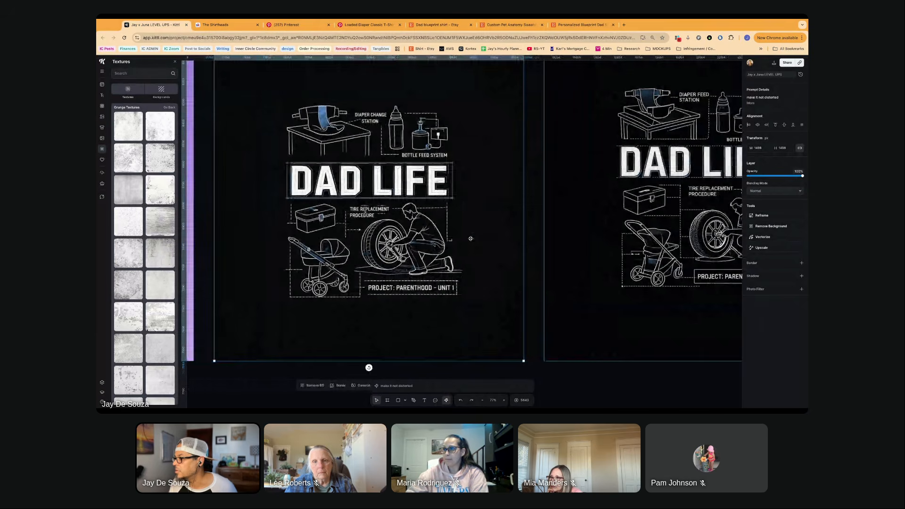
{"action": "scroll", "coordinate": [470, 238], "scroll_direction": "right", "scroll_amount": 6}
{"action": "left_click", "coordinate": [466, 215]}
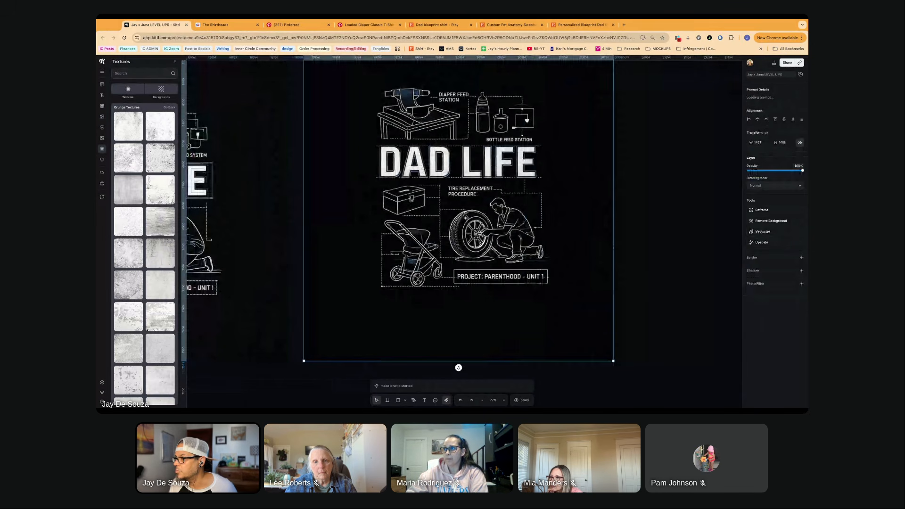
{"action": "scroll", "coordinate": [388, 143], "scroll_direction": "left", "scroll_amount": 5}
{"action": "left_click_drag", "start_coordinate": [719, 122], "coordinate": [399, 121]}
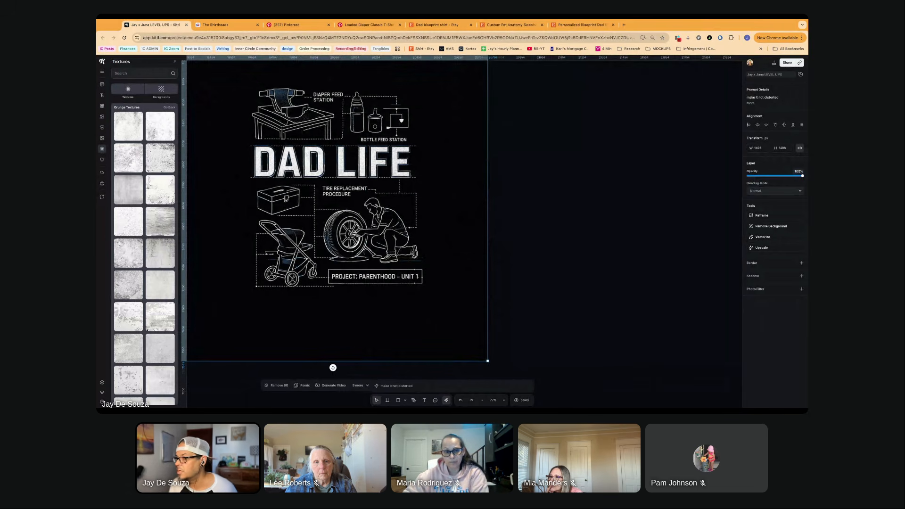
{"action": "scroll", "coordinate": [357, 174], "scroll_direction": "up", "scroll_amount": 2}
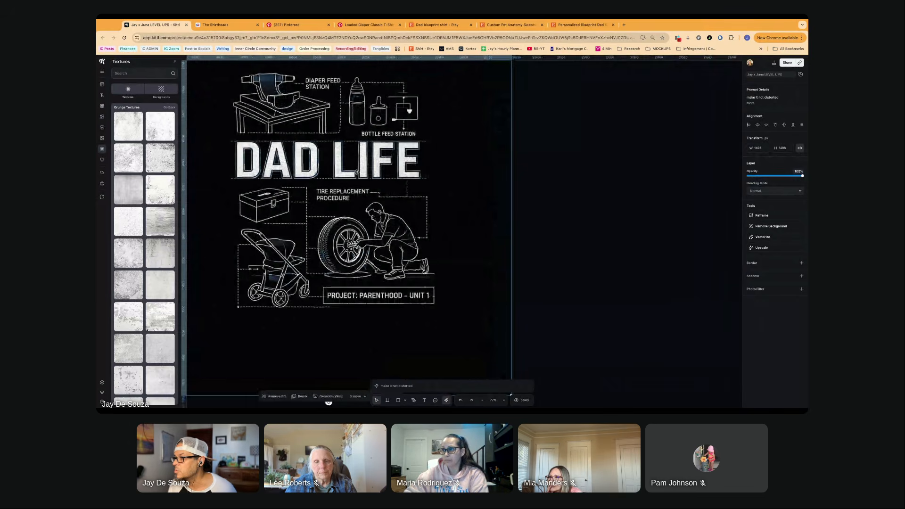
{"action": "scroll", "coordinate": [356, 171], "scroll_direction": "up", "scroll_amount": 4}
{"action": "scroll", "coordinate": [355, 168], "scroll_direction": "down", "scroll_amount": 3}
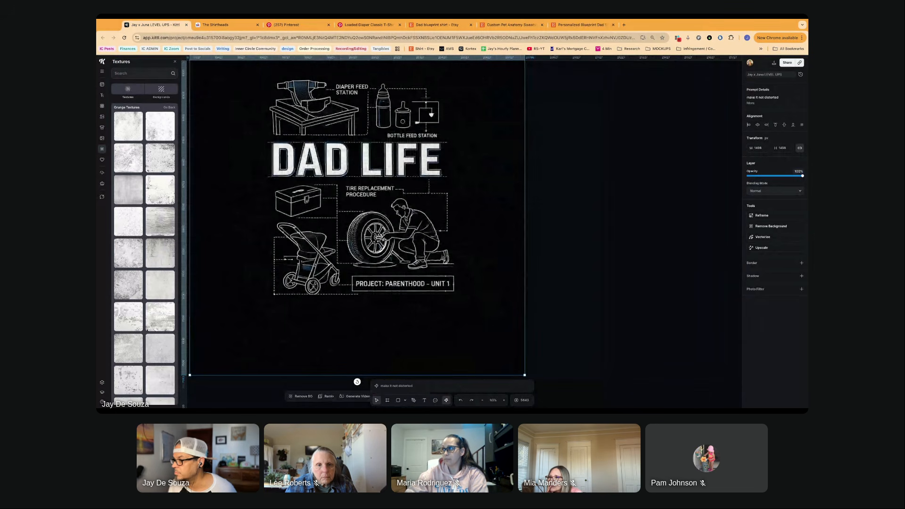
{"action": "scroll", "coordinate": [356, 167], "scroll_direction": "down", "scroll_amount": 2}
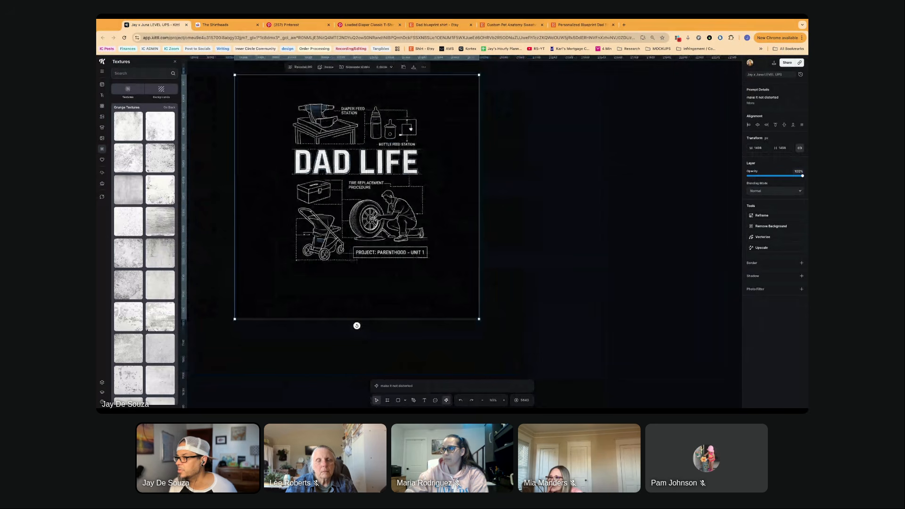
{"action": "scroll", "coordinate": [355, 171], "scroll_direction": "down", "scroll_amount": 3}
- Select the two purple placeholder remixes and reposition them beside each other to compare their DAD LIFE artwork
{"action": "left_click", "coordinate": [295, 165]}
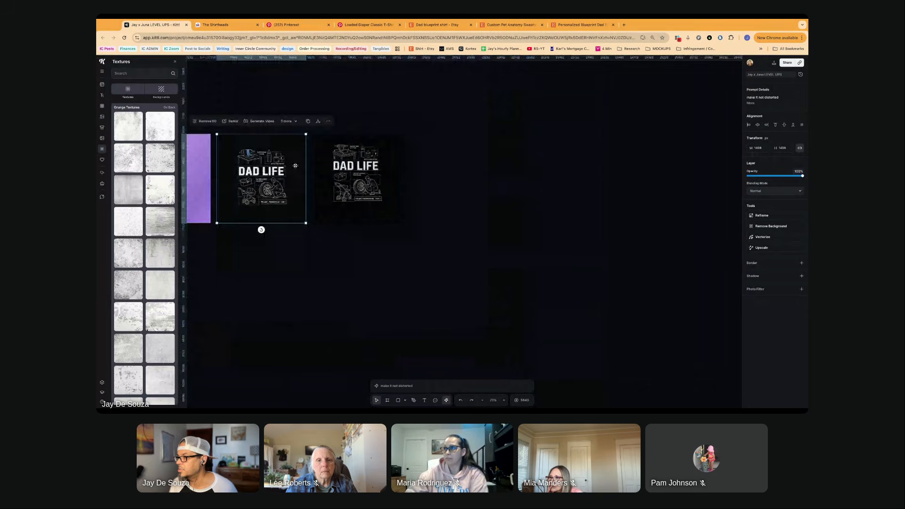
{"action": "scroll", "coordinate": [295, 165], "scroll_direction": "left", "scroll_amount": 6}
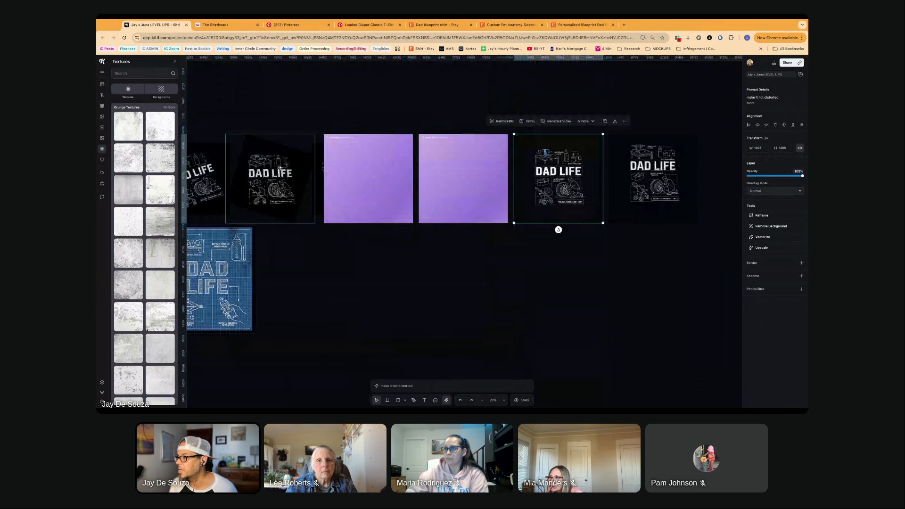
{"action": "left_click", "coordinate": [356, 173]}
{"action": "left_click", "coordinate": [445, 187], "text": "shift"}
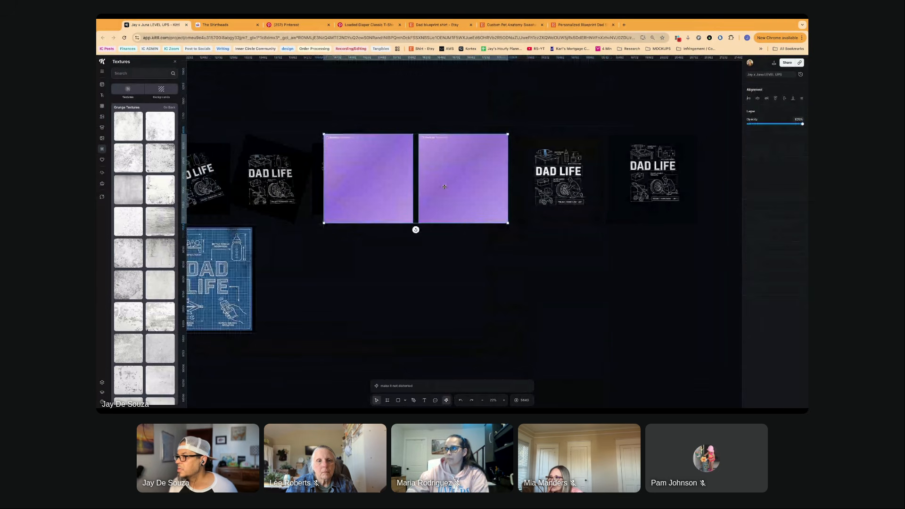
{"action": "scroll", "coordinate": [444, 186], "scroll_direction": "down", "scroll_amount": 1}
{"action": "left_click_drag", "start_coordinate": [444, 186], "coordinate": [446, 207]}
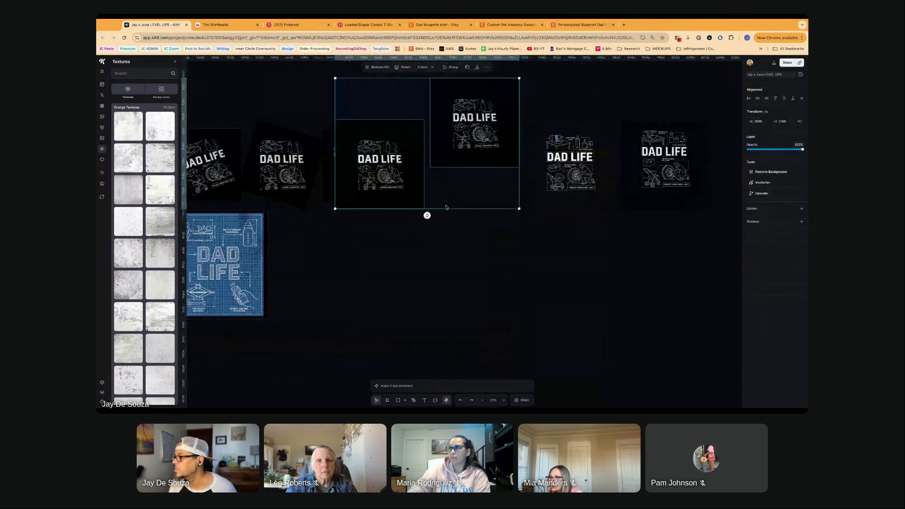
{"action": "left_click", "coordinate": [447, 208]}
{"action": "scroll", "coordinate": [446, 117], "scroll_direction": "up", "scroll_amount": 5}
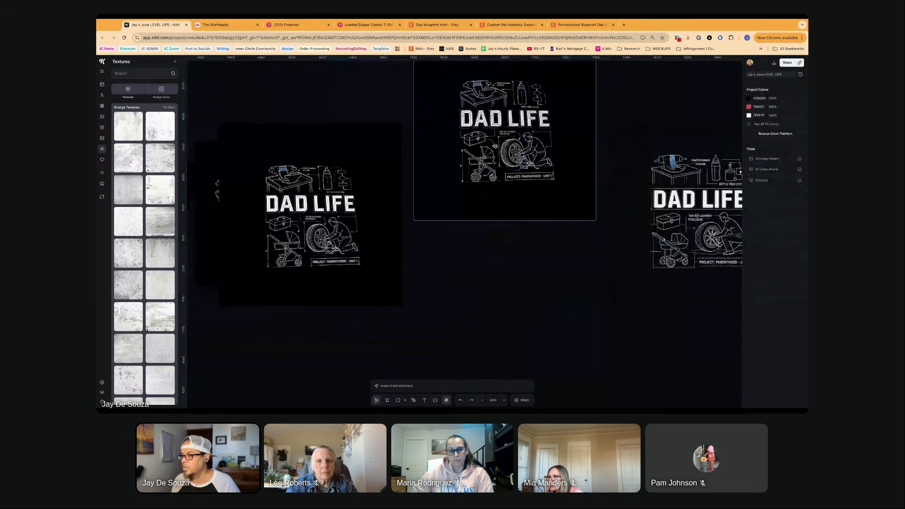
{"action": "left_click_drag", "start_coordinate": [495, 146], "coordinate": [492, 215]}
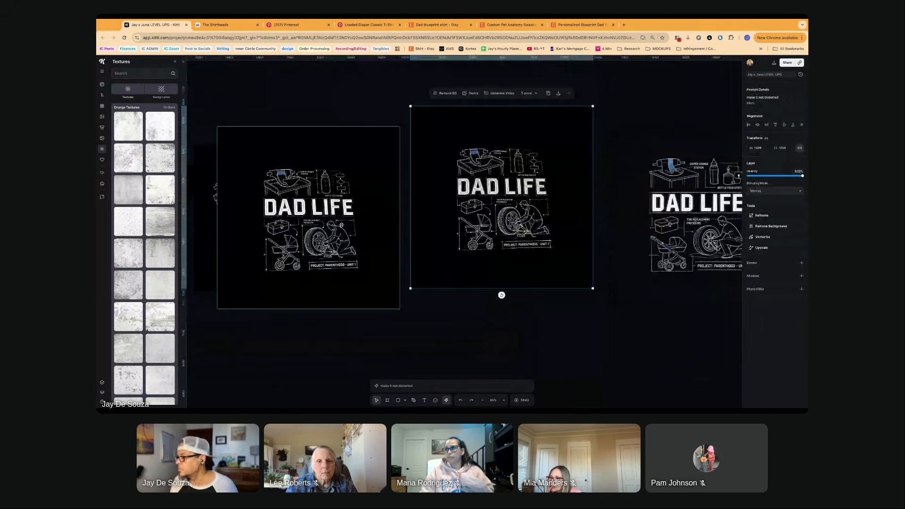
- Delete the distorted DAD LIFE remixes lying between the tilted versions and the two upright ones
{"action": "left_click", "coordinate": [342, 225], "text": "shift"}
{"action": "key", "text": "Delete"}
{"action": "left_click", "coordinate": [288, 221]}
{"action": "key", "text": "Delete"}
- Keep only one of the two upright DAD LIFE remixes and place it closer to the row of earlier versions
{"action": "scroll", "coordinate": [301, 221], "scroll_direction": "down", "scroll_amount": 5}
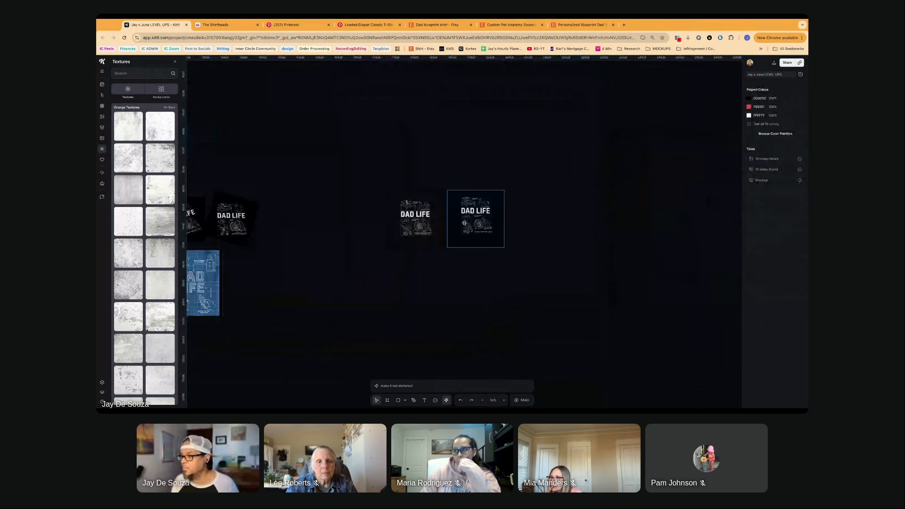
{"action": "scroll", "coordinate": [443, 224], "scroll_direction": "up", "scroll_amount": 5}
{"action": "left_click", "coordinate": [377, 217]}
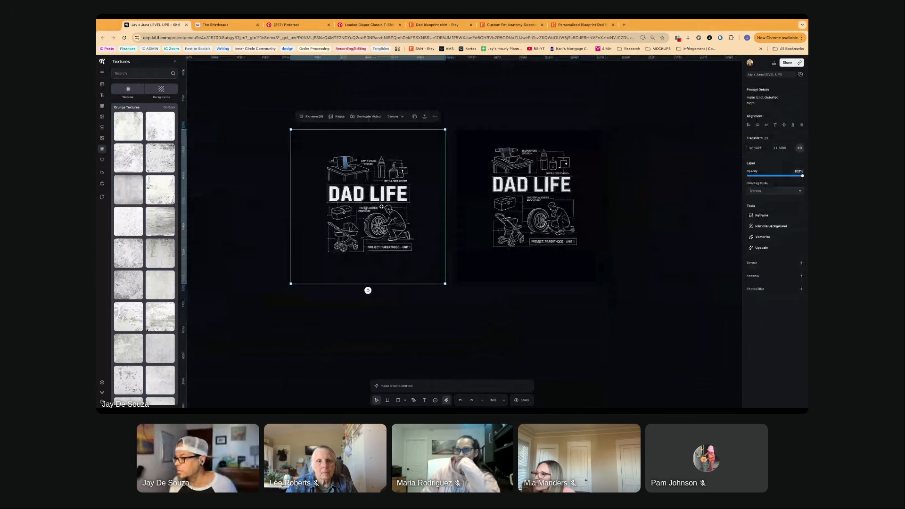
{"action": "scroll", "coordinate": [240, 225], "scroll_direction": "right", "scroll_amount": 5}
{"action": "left_click", "coordinate": [241, 225]}
{"action": "scroll", "coordinate": [414, 233], "scroll_direction": "down", "scroll_amount": 5}
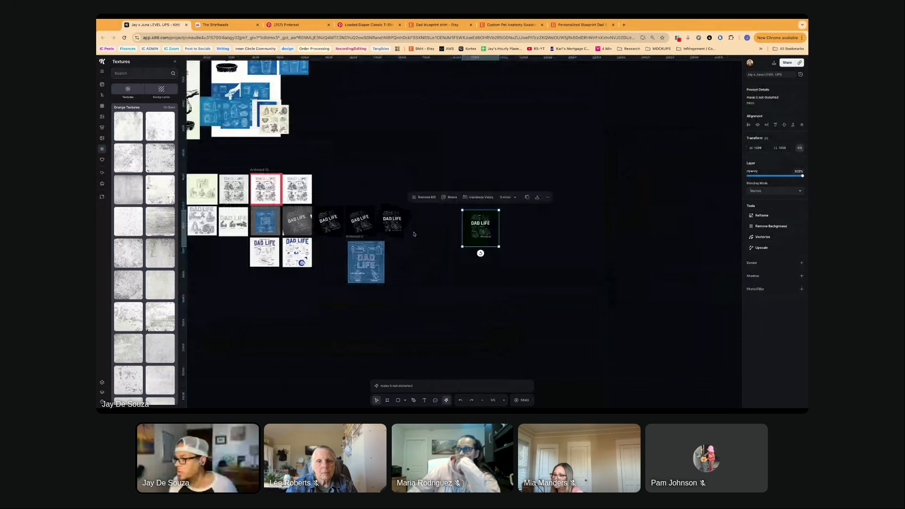
- Delete the middle row of blue and tilted black DAD LIFE versions, and move the blue artboard and upright black remix beside the blueprint references
{"action": "left_click_drag", "start_coordinate": [416, 222], "coordinate": [278, 211]}
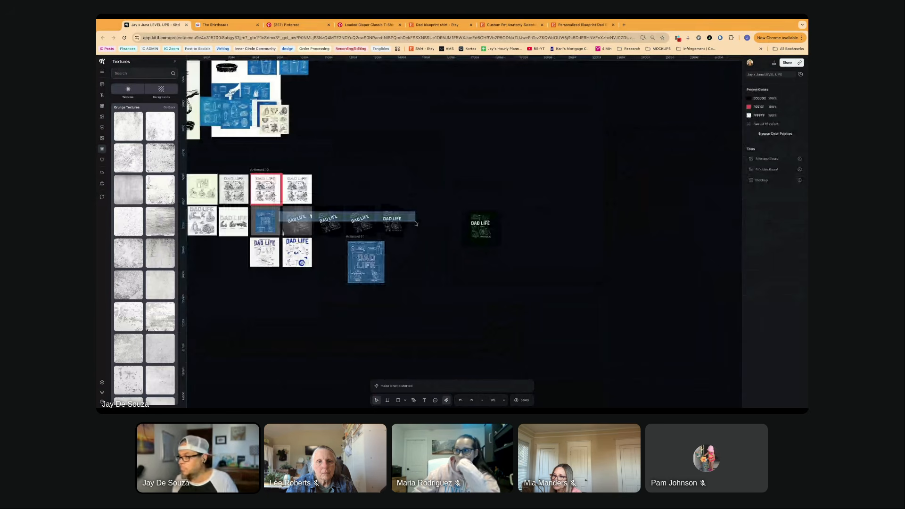
{"action": "left_click_drag", "start_coordinate": [416, 222], "coordinate": [414, 224]}
{"action": "key", "text": "Delete"}
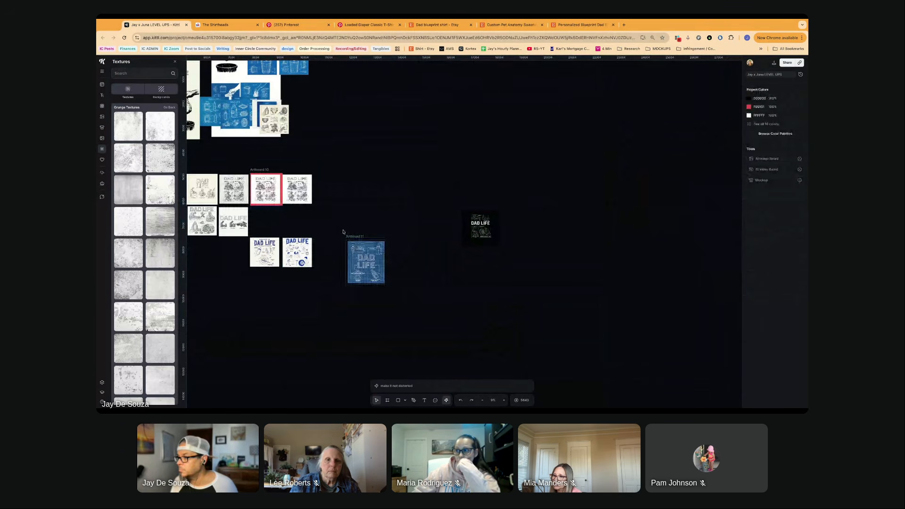
{"action": "left_click_drag", "start_coordinate": [358, 255], "coordinate": [329, 107]}
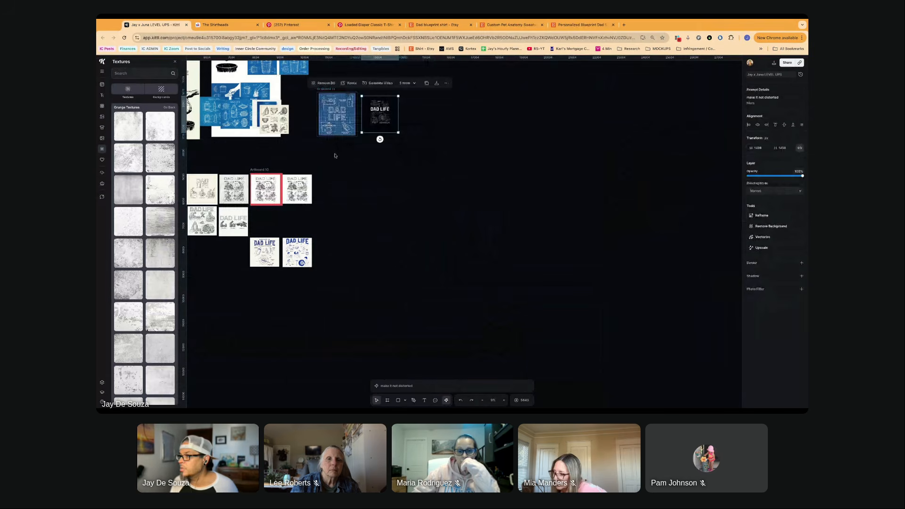
- Examine the four-panel DAD LIFE graphic on the red artboard up close, checking its lettering, task labels and illustrations against the neighbouring versions
{"action": "scroll", "coordinate": [337, 179], "scroll_direction": "left", "scroll_amount": 3}
{"action": "scroll", "coordinate": [344, 206], "scroll_direction": "up", "scroll_amount": 5}
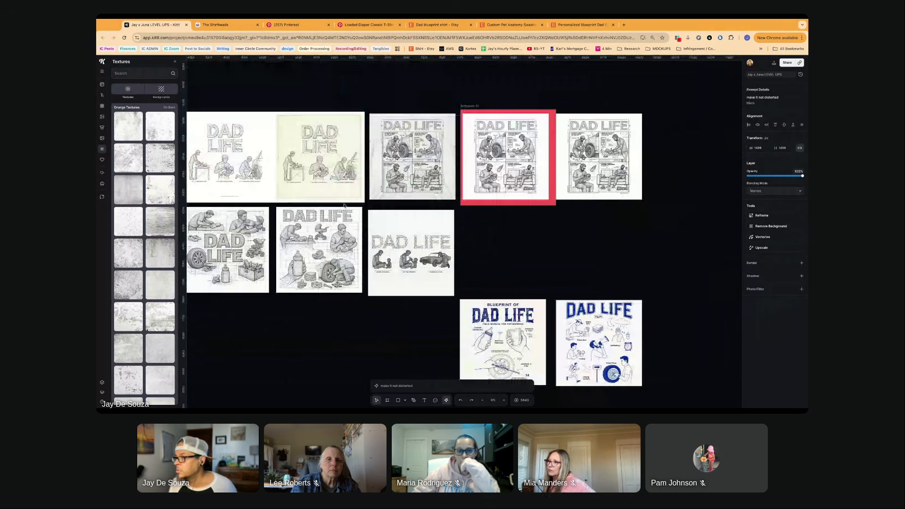
{"action": "scroll", "coordinate": [344, 206], "scroll_direction": "down", "scroll_amount": 3}
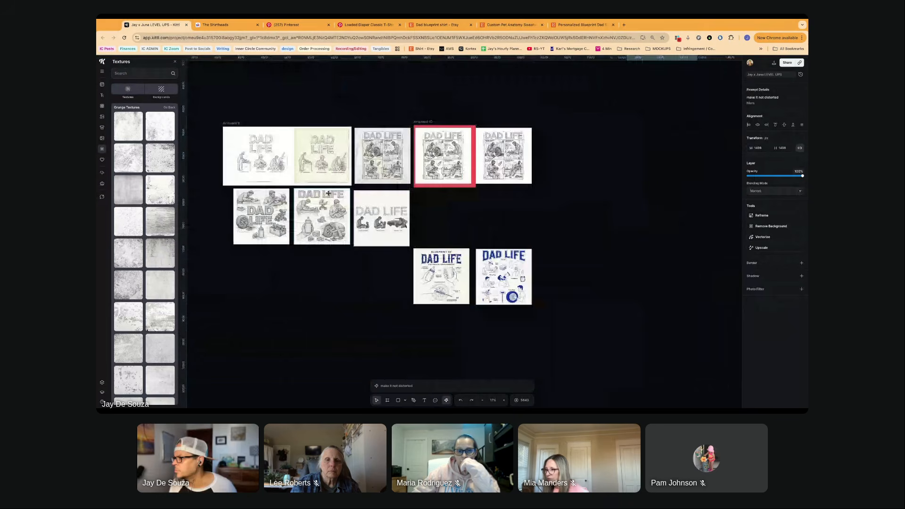
{"action": "left_click", "coordinate": [448, 162]}
{"action": "scroll", "coordinate": [448, 162], "scroll_direction": "up", "scroll_amount": 3}
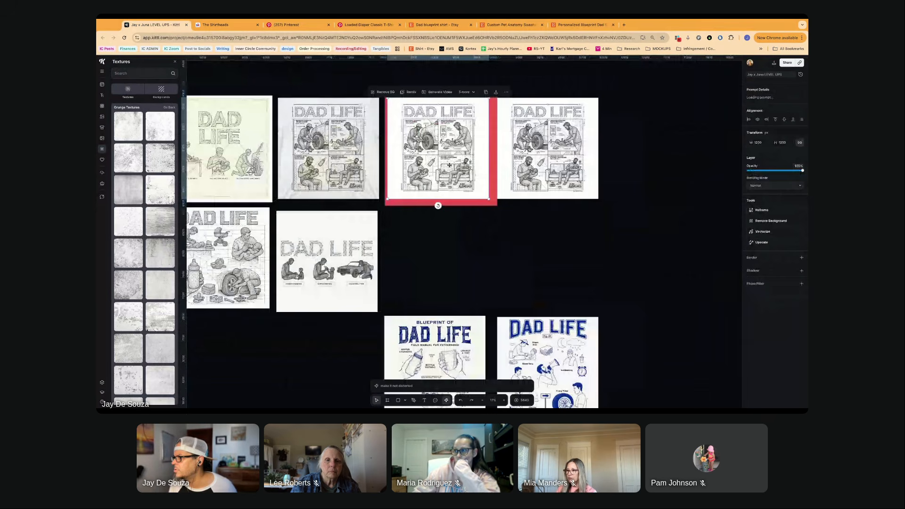
{"action": "scroll", "coordinate": [449, 165], "scroll_direction": "up", "scroll_amount": 3}
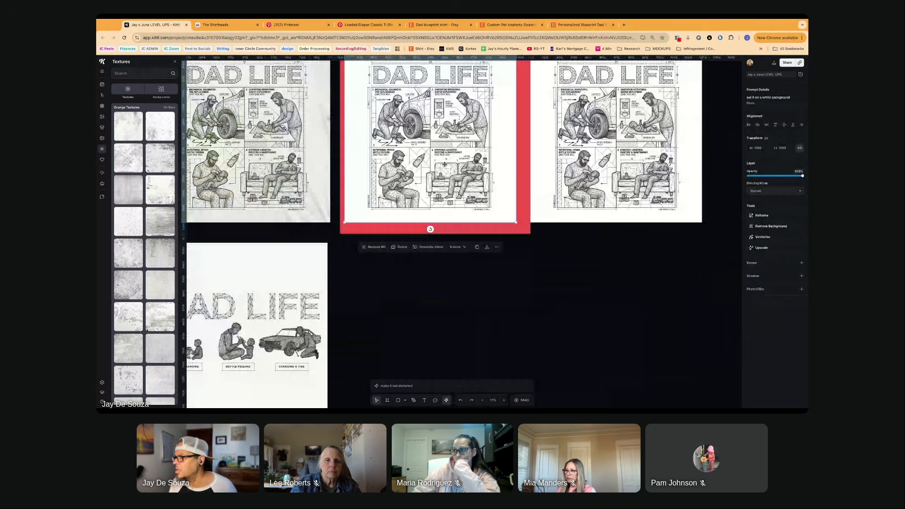
{"action": "scroll", "coordinate": [444, 164], "scroll_direction": "up", "scroll_amount": 2}
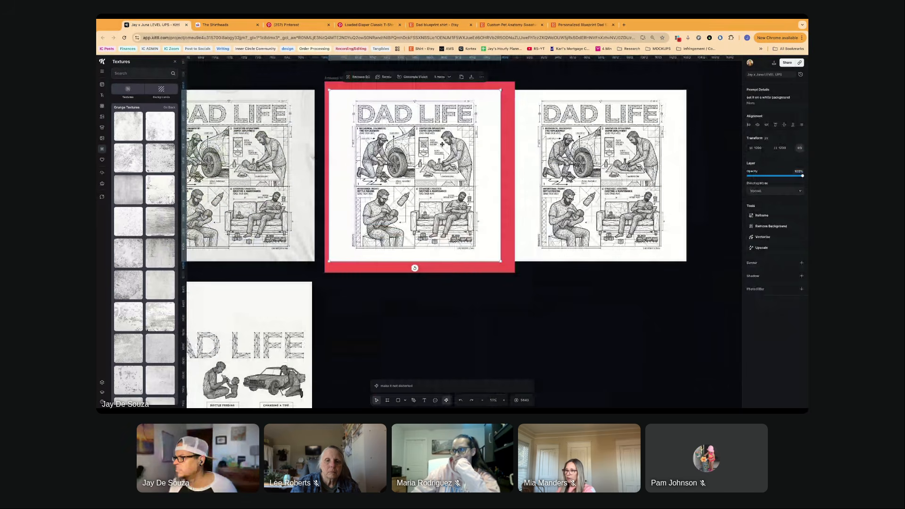
{"action": "scroll", "coordinate": [442, 144], "scroll_direction": "up", "scroll_amount": 3}
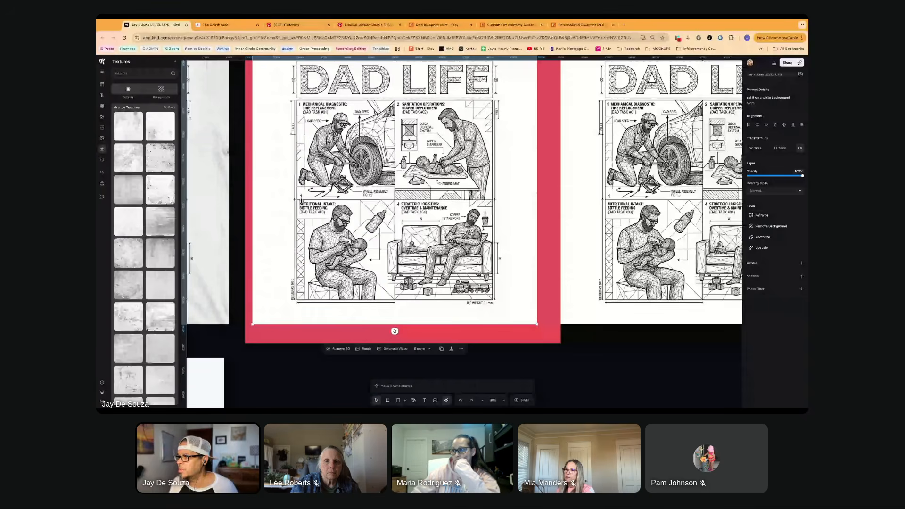
{"action": "scroll", "coordinate": [301, 201], "scroll_direction": "down", "scroll_amount": 4}
{"action": "left_click", "coordinate": [259, 95]}
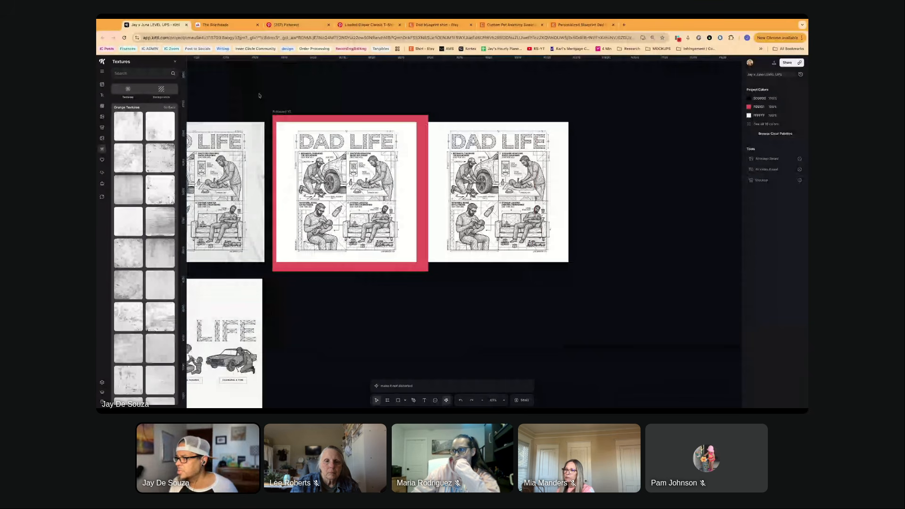
{"action": "left_click", "coordinate": [329, 190]}
{"action": "scroll", "coordinate": [329, 190], "scroll_direction": "down", "scroll_amount": 1}
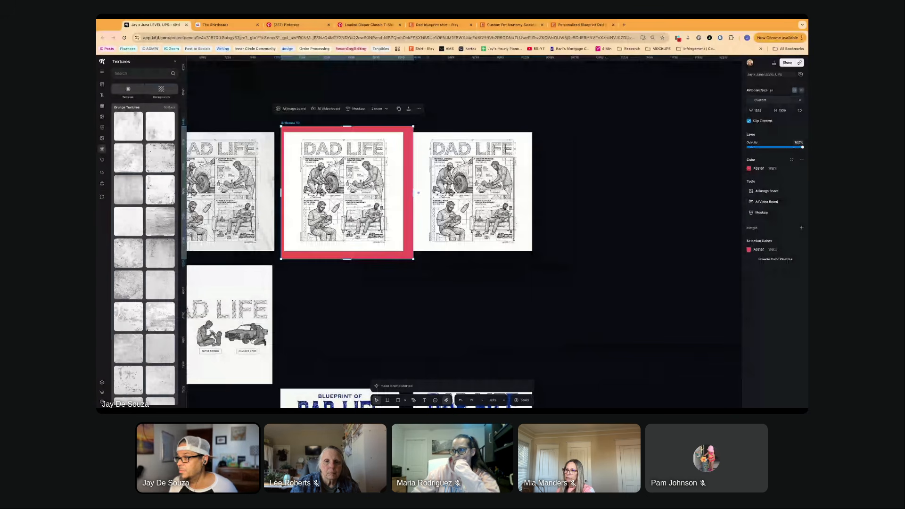
- Move the wide white artboard and the red artboard above the row of four-panel DAD LIFE versions
{"action": "scroll", "coordinate": [329, 189], "scroll_direction": "down", "scroll_amount": 2}
{"action": "left_click", "coordinate": [213, 152]}
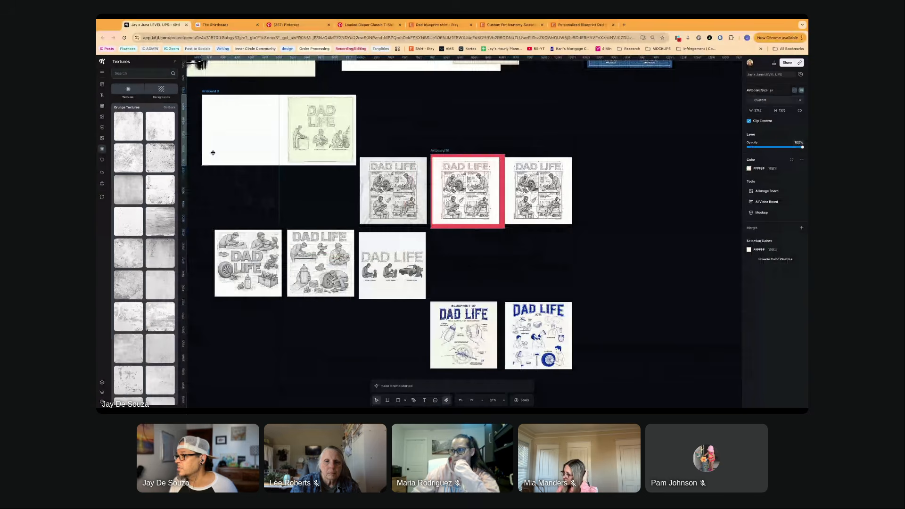
{"action": "left_click_drag", "start_coordinate": [213, 152], "coordinate": [213, 147]}
{"action": "left_click_drag", "start_coordinate": [464, 193], "coordinate": [384, 77]}
{"action": "key", "text": "super+z"}
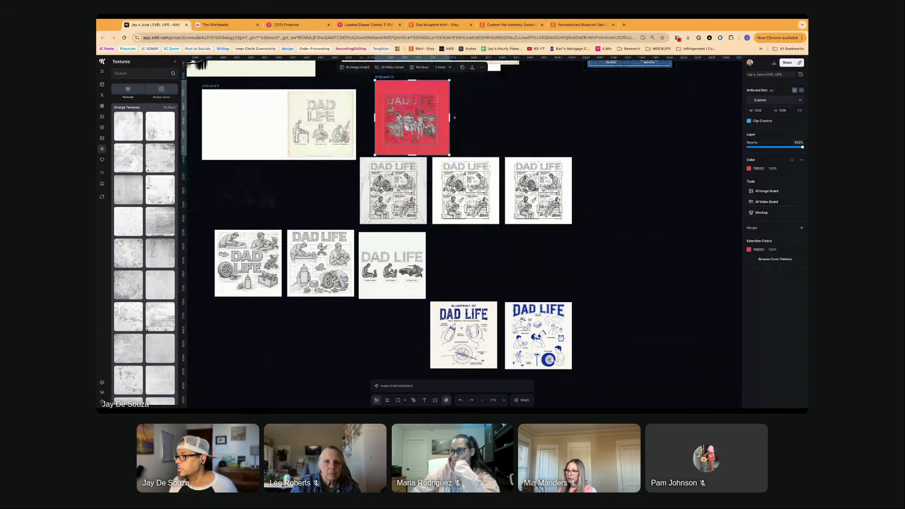
- Replace the transparent graphic on the red artboard with the white-background four-panel DAD LIFE version
{"action": "left_click", "coordinate": [402, 119]}
{"action": "key", "text": "Delete"}
{"action": "left_click_drag", "start_coordinate": [468, 179], "coordinate": [413, 107]}
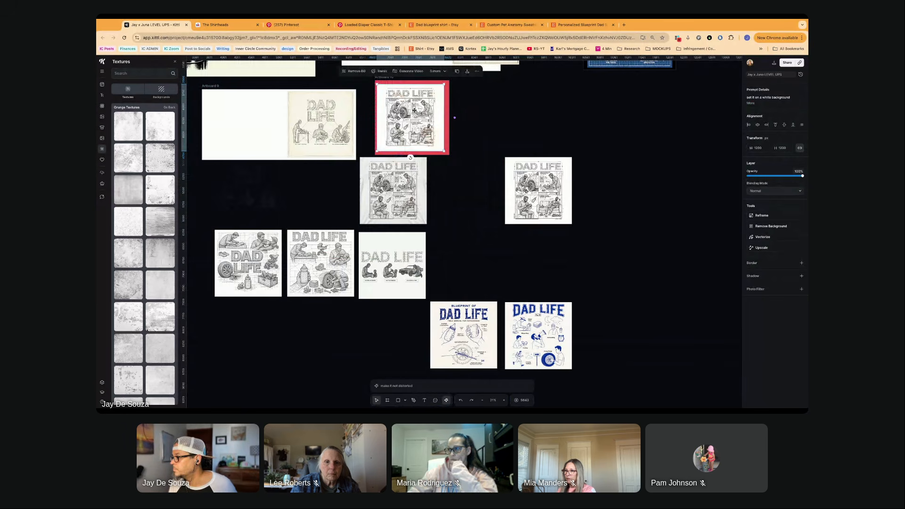
- Place the grey-background four-panel DAD LIFE version directly beside the remaining white-background one
{"action": "left_click_drag", "start_coordinate": [405, 193], "coordinate": [475, 196]}
{"action": "left_click", "coordinate": [444, 208]}
{"action": "scroll", "coordinate": [444, 208], "scroll_direction": "down", "scroll_amount": 1}
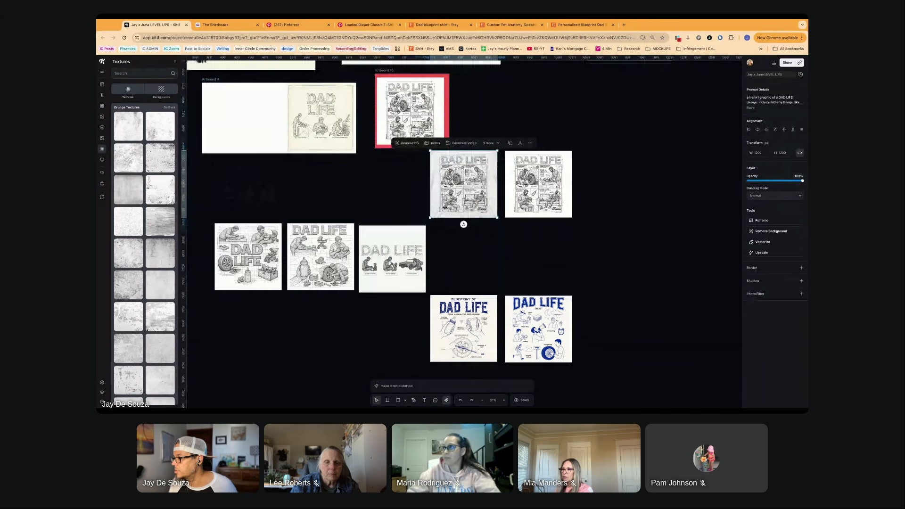
{"action": "scroll", "coordinate": [445, 207], "scroll_direction": "down", "scroll_amount": 3}
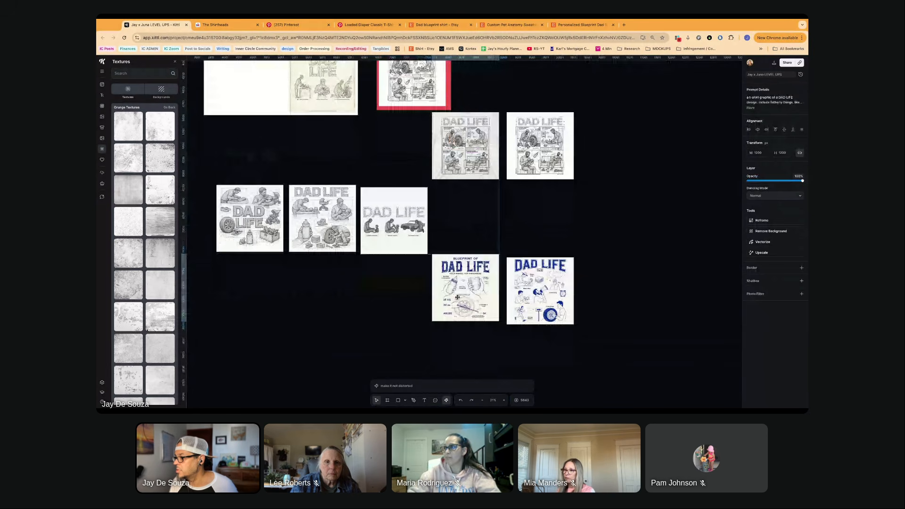
- Recolour the small label rectangles on the BLUEPRINT OF DAD LIFE design orange and move the design to the end of the four-panel row
{"action": "left_click", "coordinate": [464, 316]}
{"action": "mouse_move", "coordinate": [417, 305]}
{"action": "left_mouse_down"}
{"action": "mouse_move", "coordinate": [469, 348]}
{"action": "mouse_move", "coordinate": [432, 310]}
{"action": "left_mouse_up"}
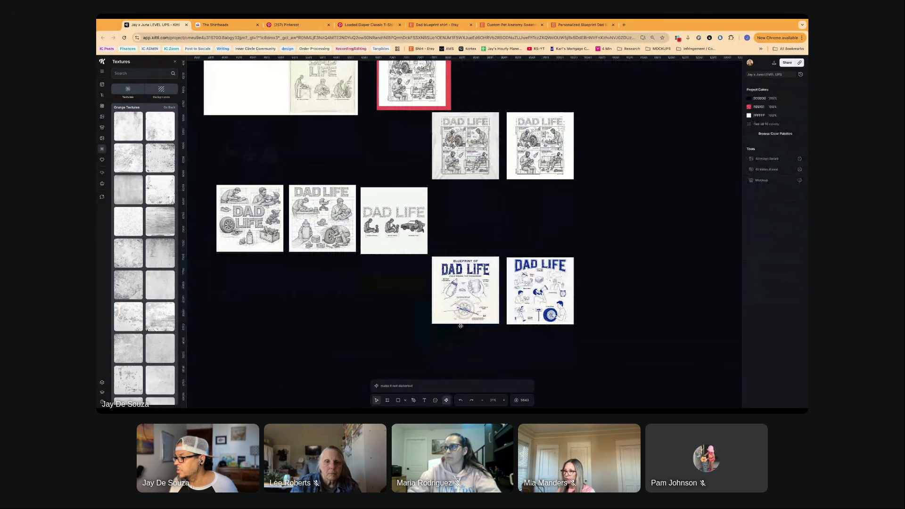
{"action": "left_click", "coordinate": [477, 308]}
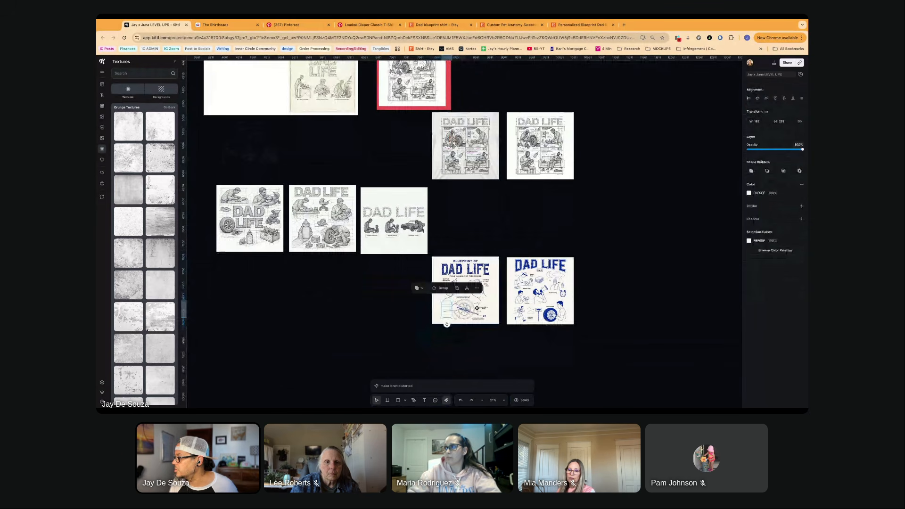
{"action": "left_click", "coordinate": [748, 193]}
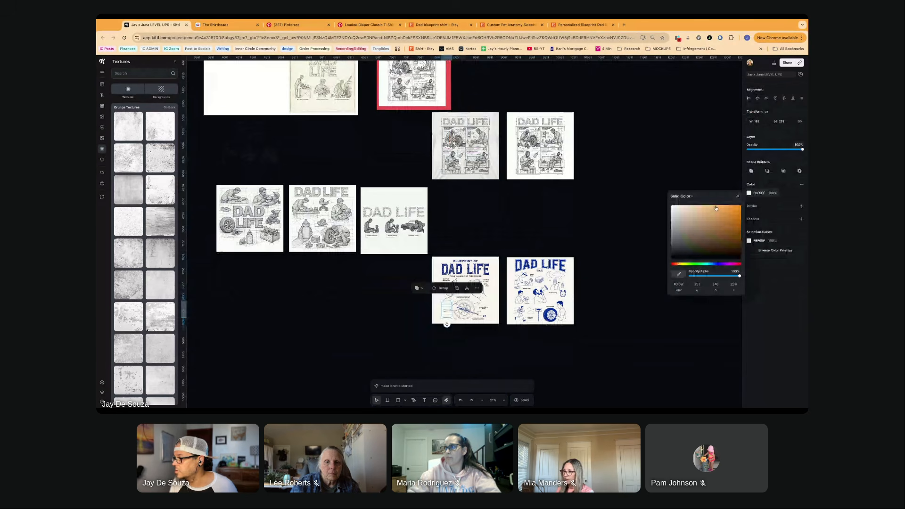
{"action": "left_click", "coordinate": [498, 358]}
{"action": "left_click_drag", "start_coordinate": [429, 266], "coordinate": [491, 341]}
{"action": "left_click_drag", "start_coordinate": [455, 273], "coordinate": [604, 128]}
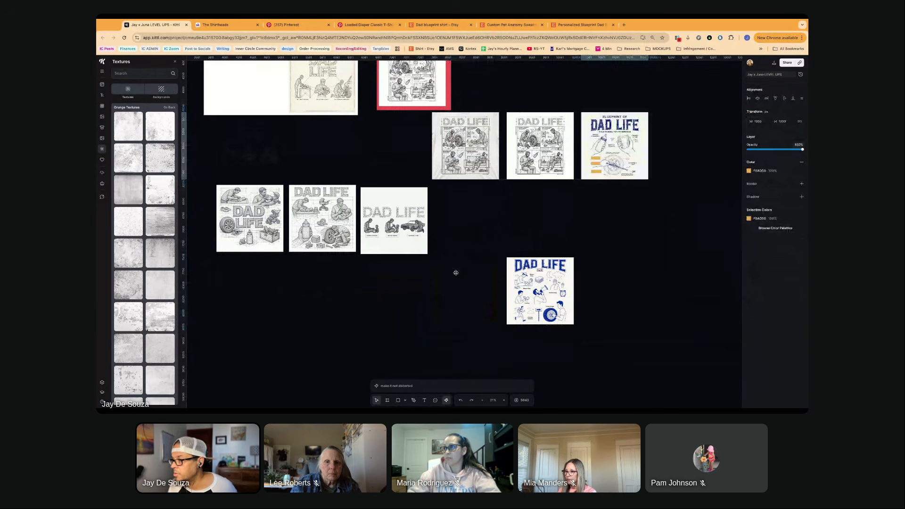
- Delete the middle pencil-sketch DAD LIFE version and move the stacked-title sketch closer to the wireframe version
{"action": "scroll", "coordinate": [375, 231], "scroll_direction": "up", "scroll_amount": 3}
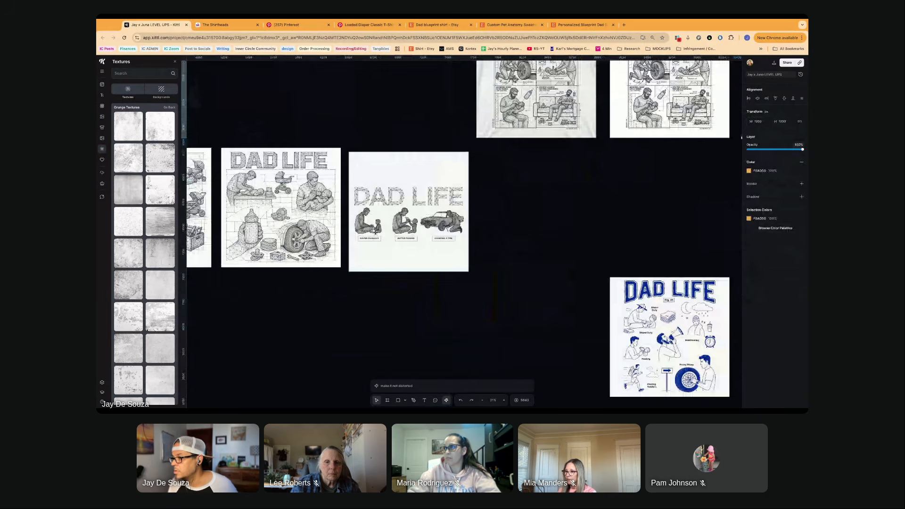
{"action": "scroll", "coordinate": [405, 211], "scroll_direction": "left", "scroll_amount": 5}
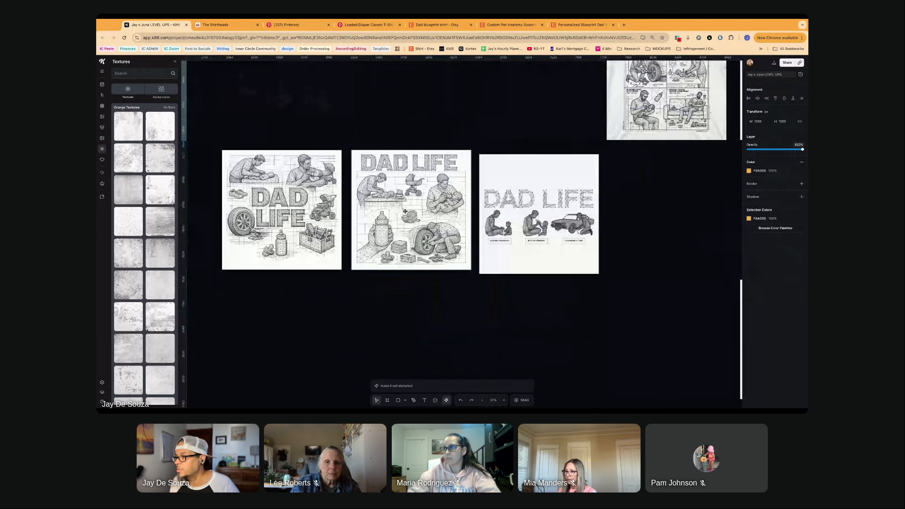
{"action": "key", "text": "Delete"}
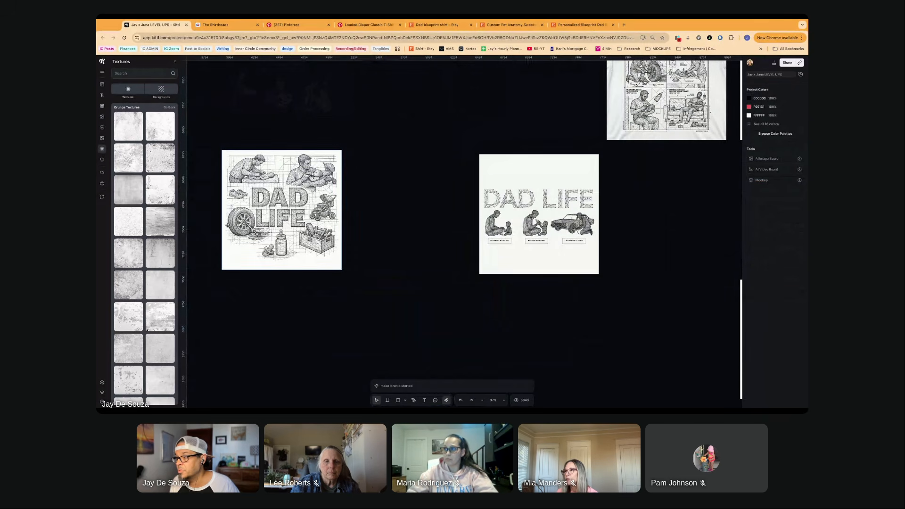
{"action": "left_click_drag", "start_coordinate": [258, 213], "coordinate": [348, 216]}
- Check the wireframe DAD LIFE version with the diaper changing, bottle feeding and tire captions up close, and delete it
{"action": "scroll", "coordinate": [397, 220], "scroll_direction": "right", "scroll_amount": 5}
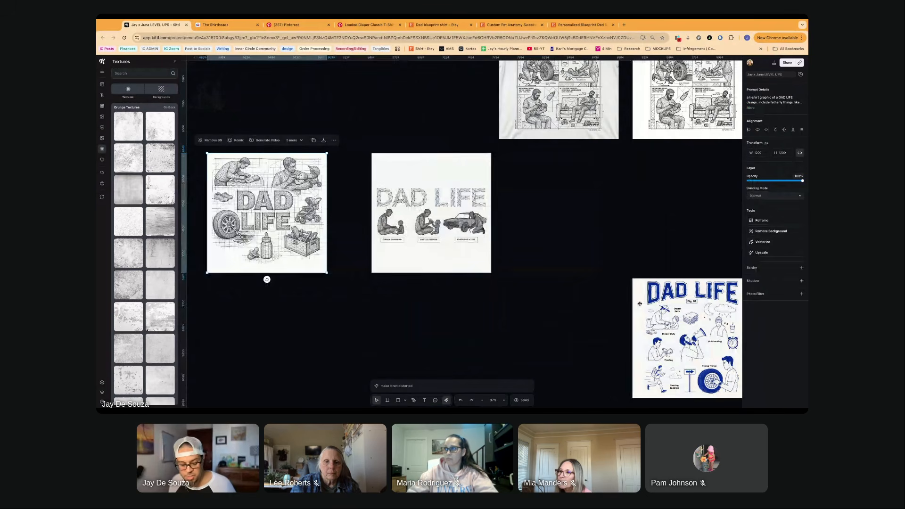
{"action": "scroll", "coordinate": [440, 230], "scroll_direction": "up", "scroll_amount": 5}
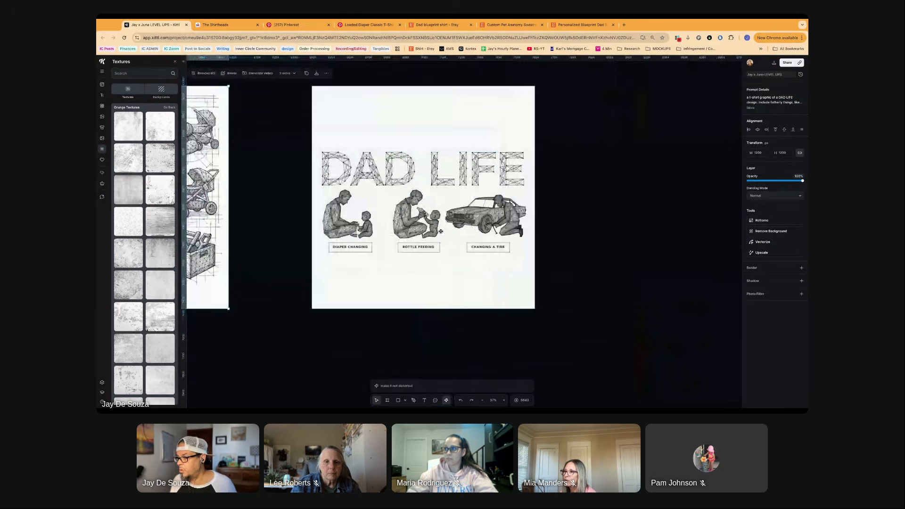
{"action": "scroll", "coordinate": [441, 231], "scroll_direction": "up", "scroll_amount": 5}
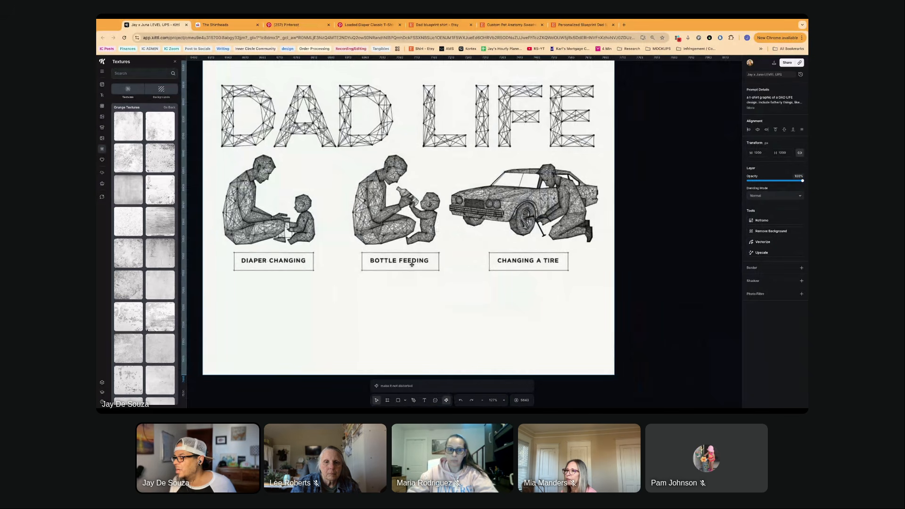
{"action": "scroll", "coordinate": [411, 265], "scroll_direction": "down", "scroll_amount": 2}
{"action": "scroll", "coordinate": [410, 264], "scroll_direction": "down", "scroll_amount": 2}
{"action": "scroll", "coordinate": [409, 263], "scroll_direction": "down", "scroll_amount": 5}
{"action": "scroll", "coordinate": [409, 263], "scroll_direction": "left", "scroll_amount": 2}
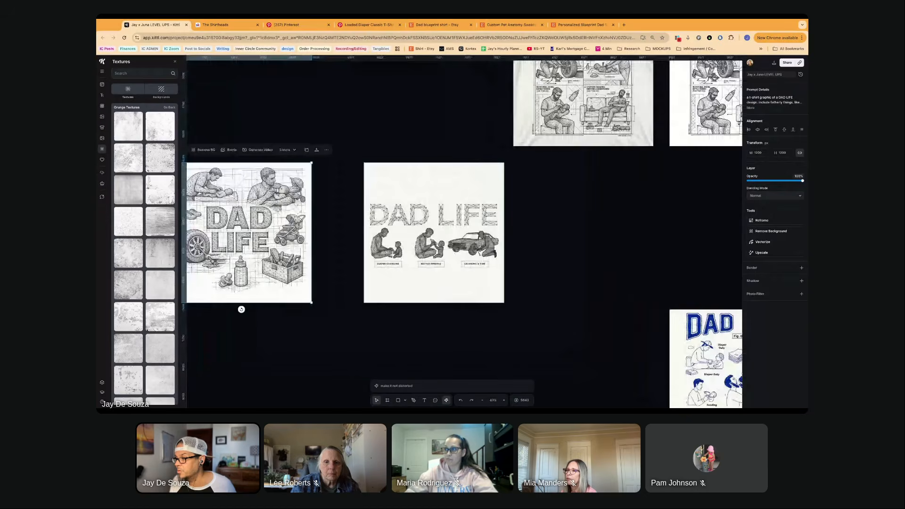
{"action": "scroll", "coordinate": [409, 263], "scroll_direction": "left", "scroll_amount": 2}
{"action": "left_click", "coordinate": [475, 224]}
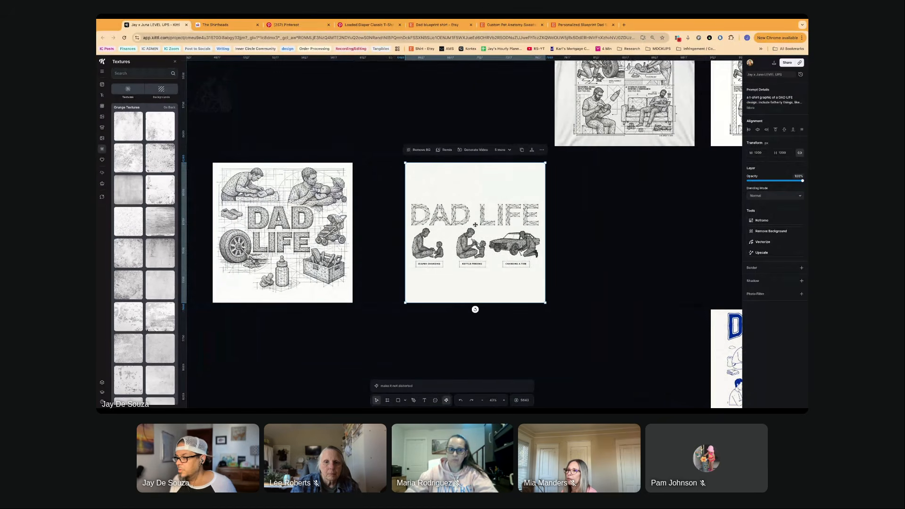
{"action": "key", "text": "Delete"}
- Review the stacked-title DAD LIFE sketch up close, and move the blue illustrated DAD LIFE design nearer to the four-panel row
{"action": "scroll", "coordinate": [475, 224], "scroll_direction": "left", "scroll_amount": 8}
{"action": "scroll", "coordinate": [438, 256], "scroll_direction": "up", "scroll_amount": 3}
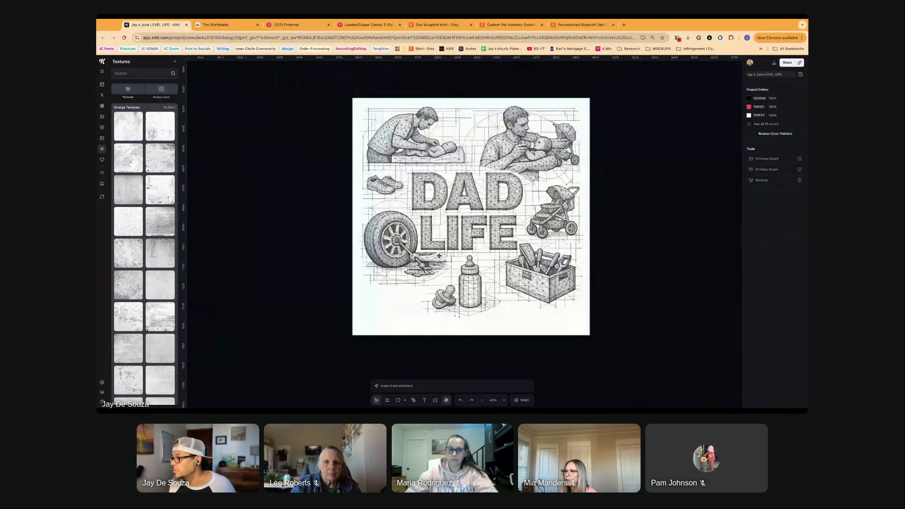
{"action": "scroll", "coordinate": [452, 236], "scroll_direction": "right", "scroll_amount": 5}
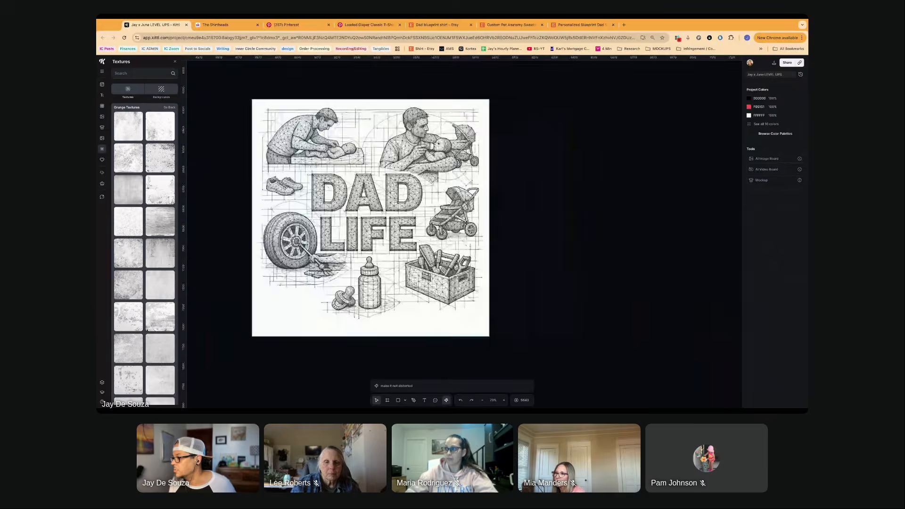
{"action": "scroll", "coordinate": [466, 222], "scroll_direction": "down", "scroll_amount": 4}
{"action": "scroll", "coordinate": [464, 222], "scroll_direction": "right", "scroll_amount": 8}
{"action": "left_click", "coordinate": [503, 298]}
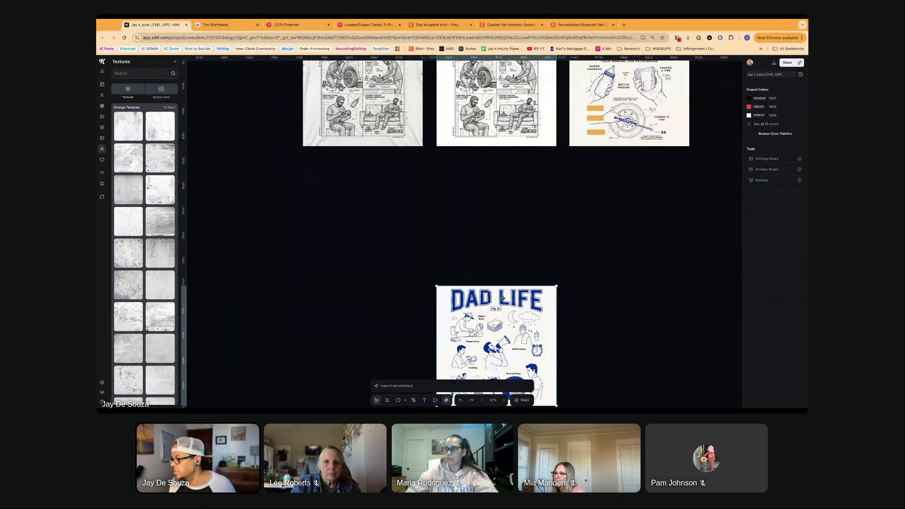
{"action": "left_click_drag", "start_coordinate": [504, 328], "coordinate": [472, 248]}
{"action": "scroll", "coordinate": [504, 328], "scroll_direction": "right", "scroll_amount": 1}
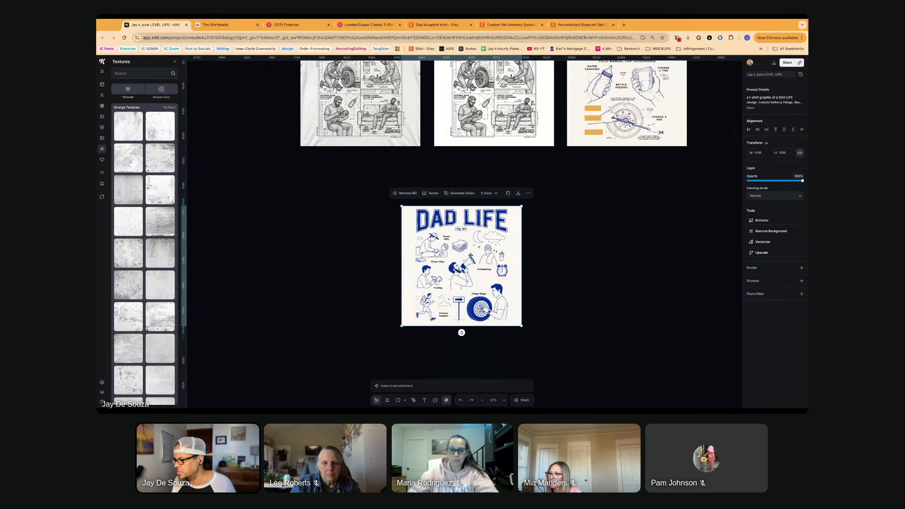
- Open the AI image generator with the DAD LIFE blueprint prompt and browse its Artistic styles
{"action": "left_click", "coordinate": [390, 386]}
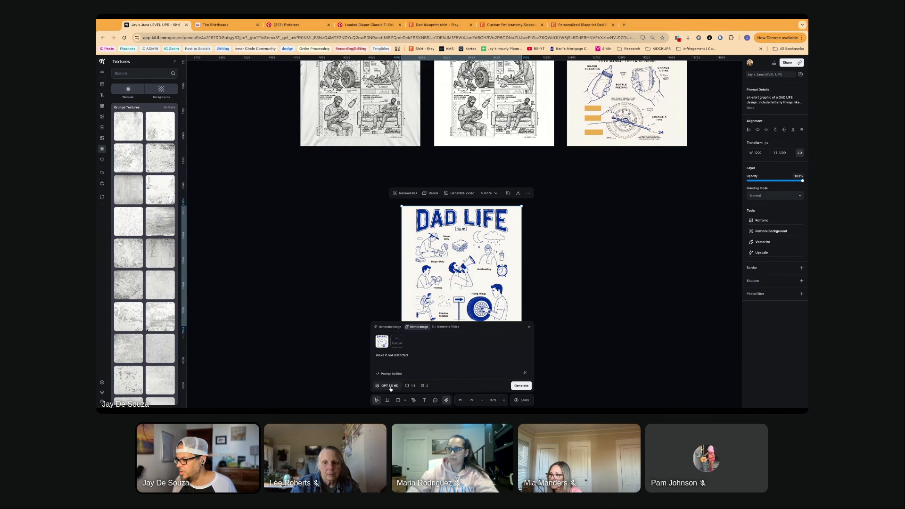
{"action": "left_click", "coordinate": [390, 327]}
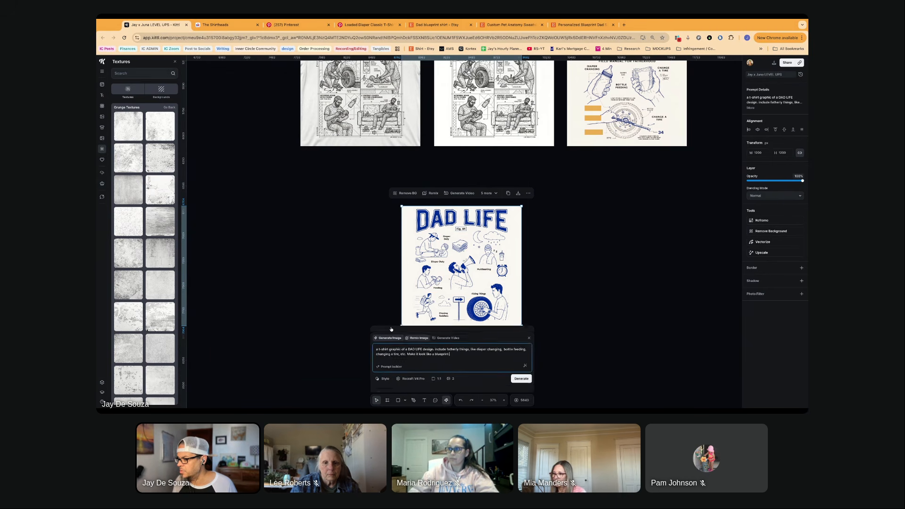
{"action": "left_click", "coordinate": [383, 385]}
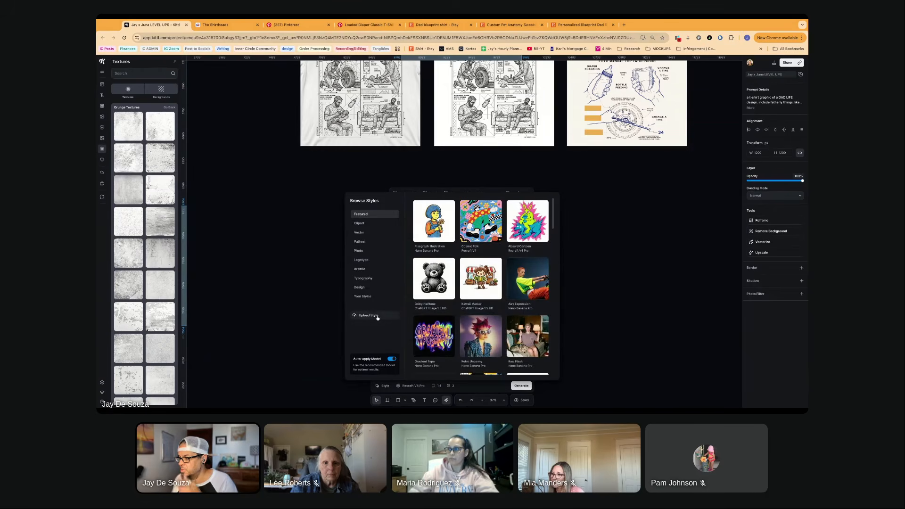
{"action": "left_click", "coordinate": [361, 269]}
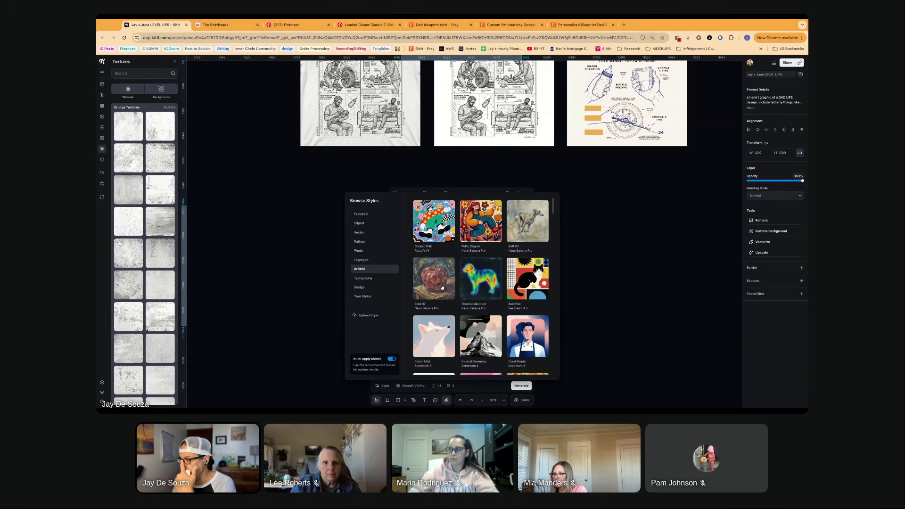
{"action": "scroll", "coordinate": [434, 245], "scroll_direction": "down", "scroll_amount": 10}
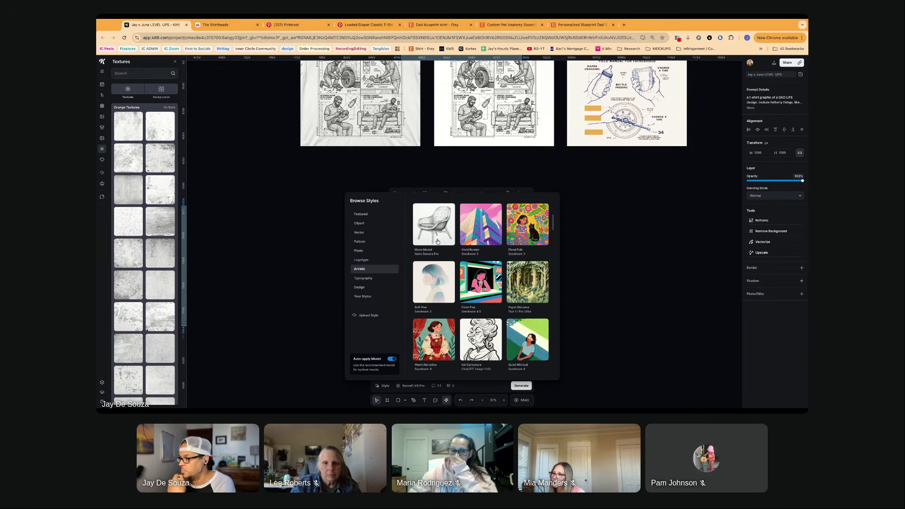
{"action": "left_click", "coordinate": [441, 233]}
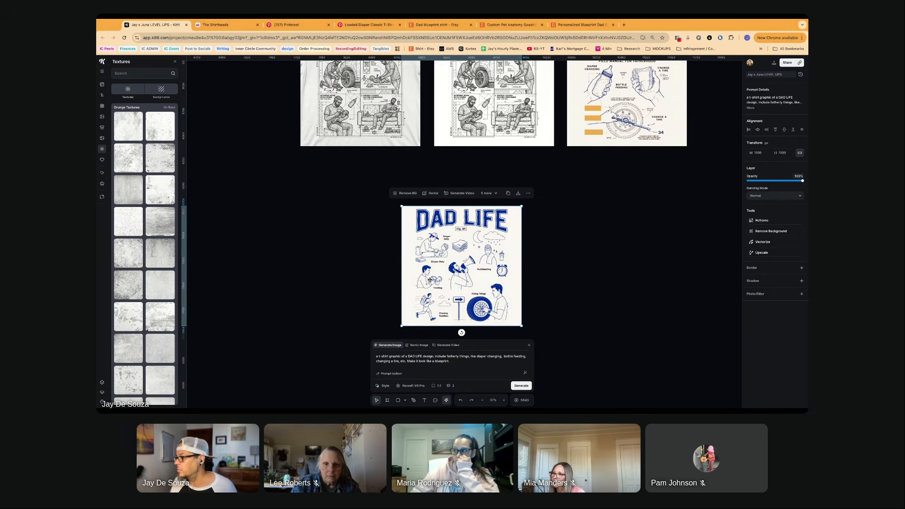
- Examine the four-panel DAD LIFE design up close, and look over the older diaper and blueprint artboards
{"action": "scroll", "coordinate": [429, 280], "scroll_direction": "up", "scroll_amount": 3}
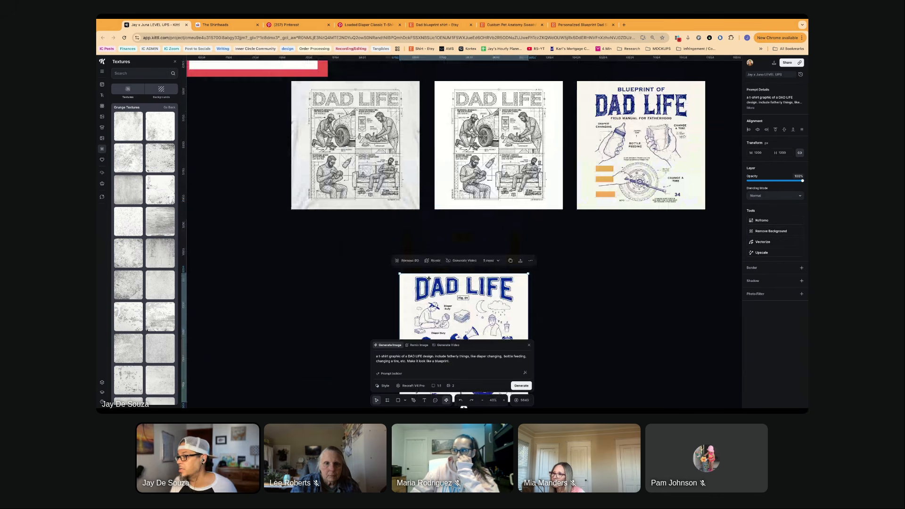
{"action": "scroll", "coordinate": [429, 279], "scroll_direction": "up", "scroll_amount": 5}
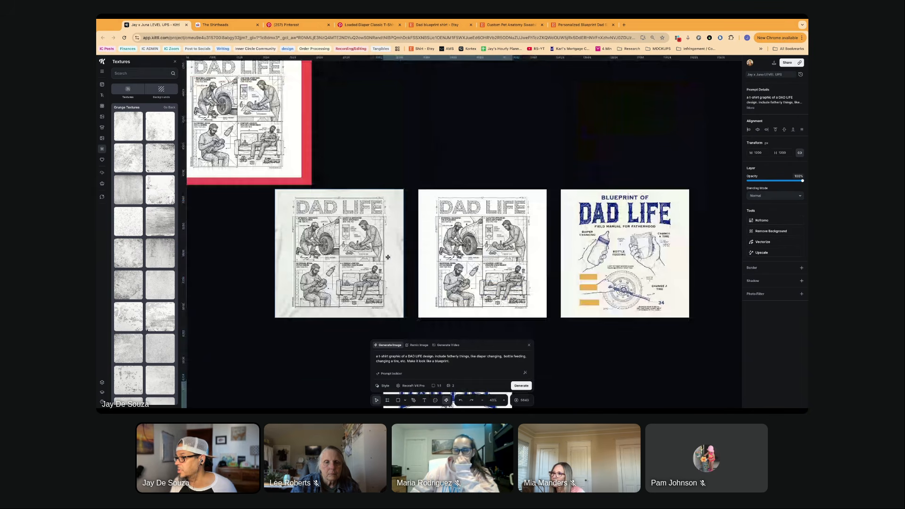
{"action": "scroll", "coordinate": [388, 257], "scroll_direction": "up", "scroll_amount": 5}
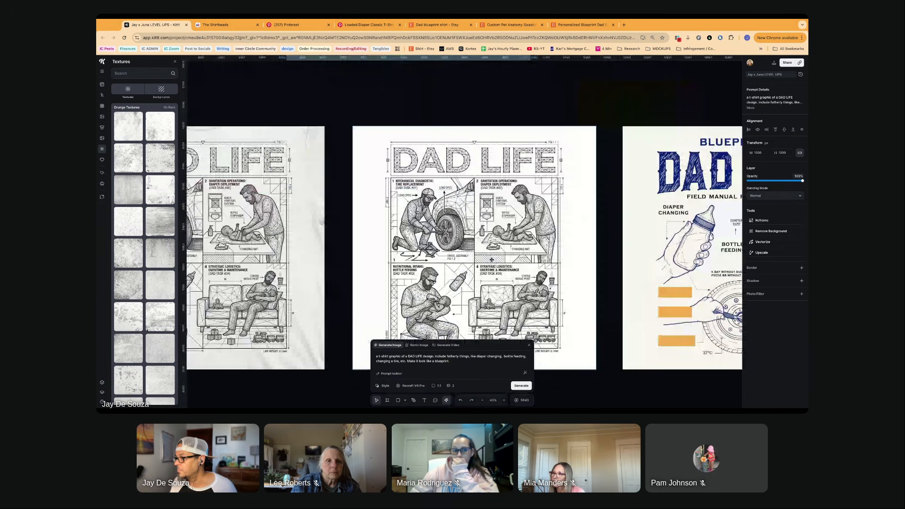
{"action": "scroll", "coordinate": [491, 260], "scroll_direction": "up", "scroll_amount": 3}
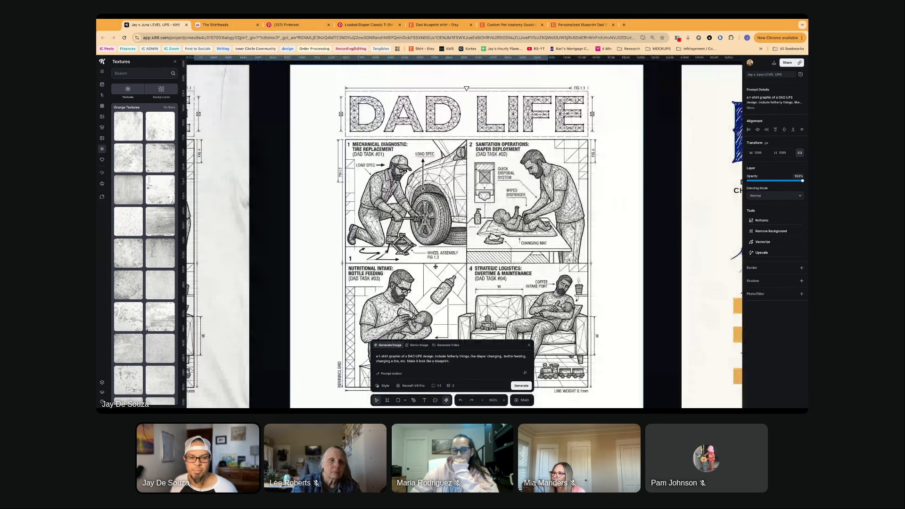
{"action": "scroll", "coordinate": [435, 267], "scroll_direction": "down", "scroll_amount": 3}
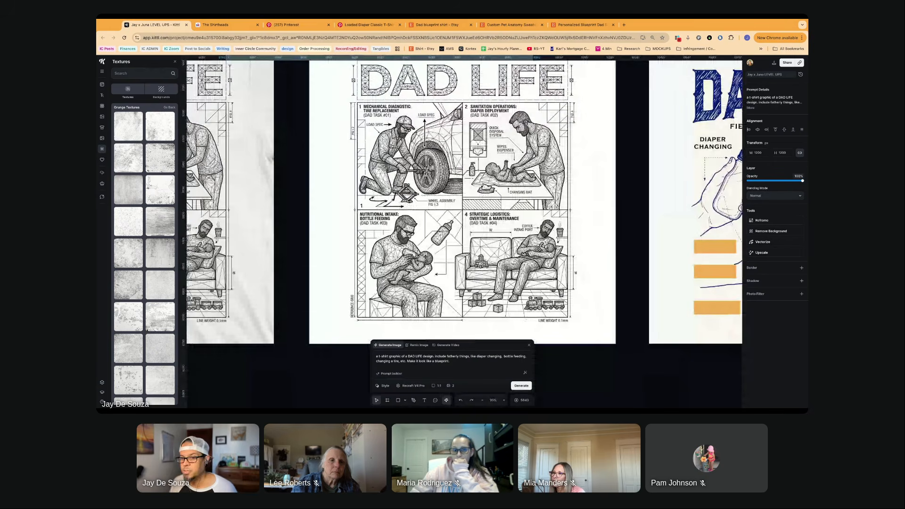
{"action": "scroll", "coordinate": [425, 257], "scroll_direction": "down", "scroll_amount": 5}
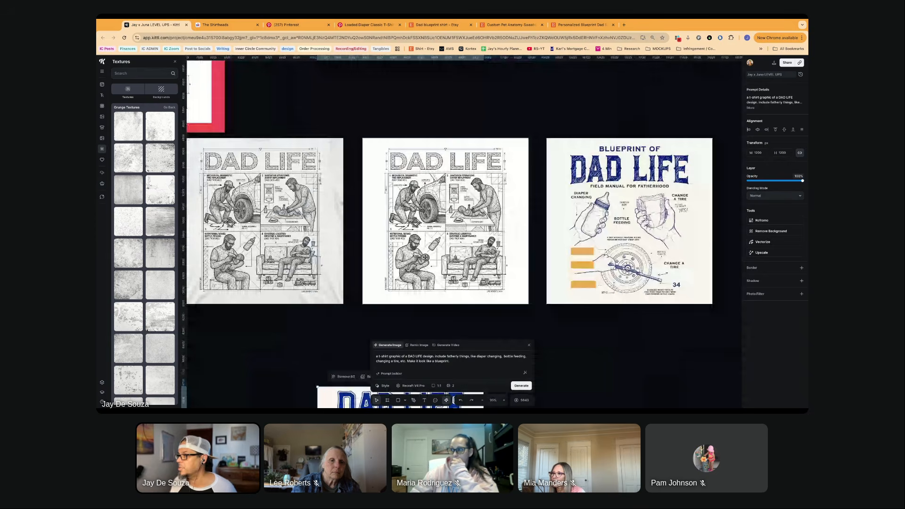
{"action": "scroll", "coordinate": [489, 161], "scroll_direction": "left", "scroll_amount": 2}
{"action": "scroll", "coordinate": [489, 162], "scroll_direction": "up", "scroll_amount": 1}
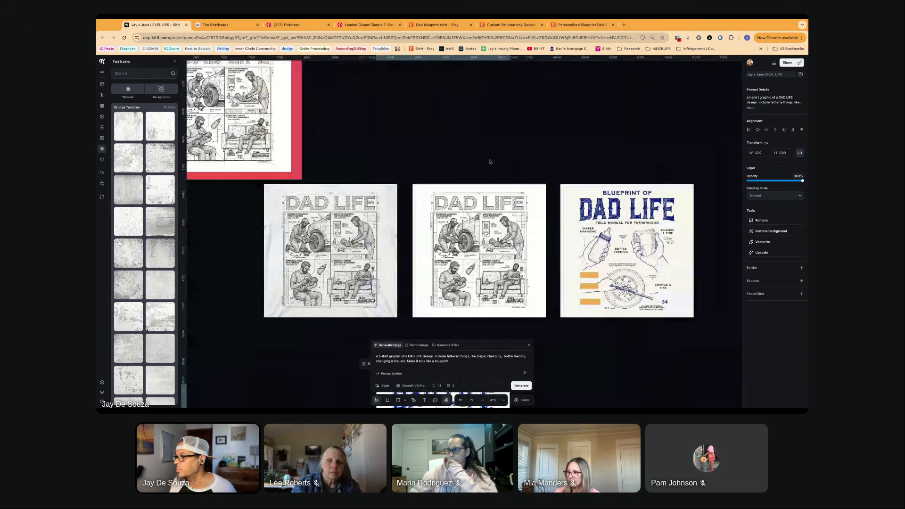
{"action": "scroll", "coordinate": [490, 161], "scroll_direction": "left", "scroll_amount": 5}
{"action": "scroll", "coordinate": [489, 162], "scroll_direction": "up", "scroll_amount": 1}
{"action": "scroll", "coordinate": [490, 162], "scroll_direction": "left", "scroll_amount": 4}
{"action": "scroll", "coordinate": [489, 162], "scroll_direction": "up", "scroll_amount": 2}
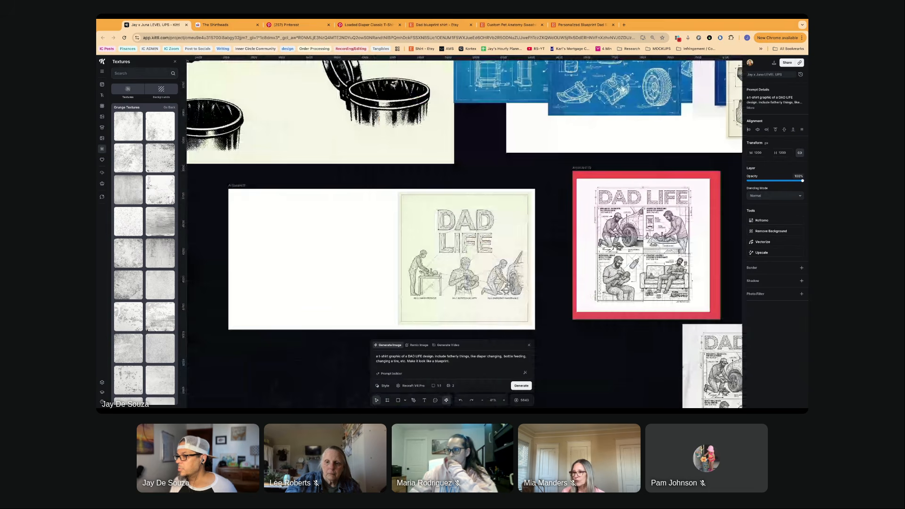
{"action": "scroll", "coordinate": [471, 169], "scroll_direction": "up", "scroll_amount": 3}
{"action": "scroll", "coordinate": [471, 169], "scroll_direction": "down", "scroll_amount": 2}
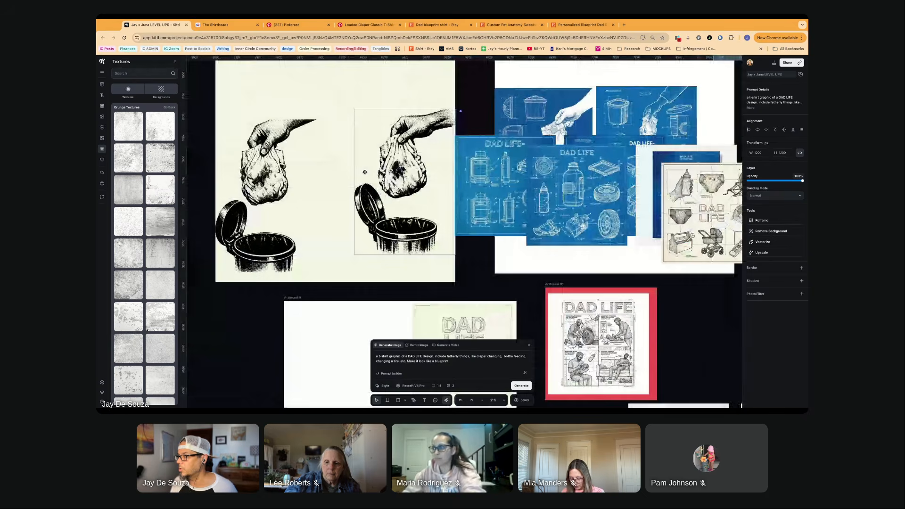
- Check the beige DAD LIFE diagram of baby gear and tools up close, and move it off the blueprint pile to beside the blue grid artboard
{"action": "left_click", "coordinate": [367, 172]}
{"action": "scroll", "coordinate": [461, 112], "scroll_direction": "left", "scroll_amount": 2}
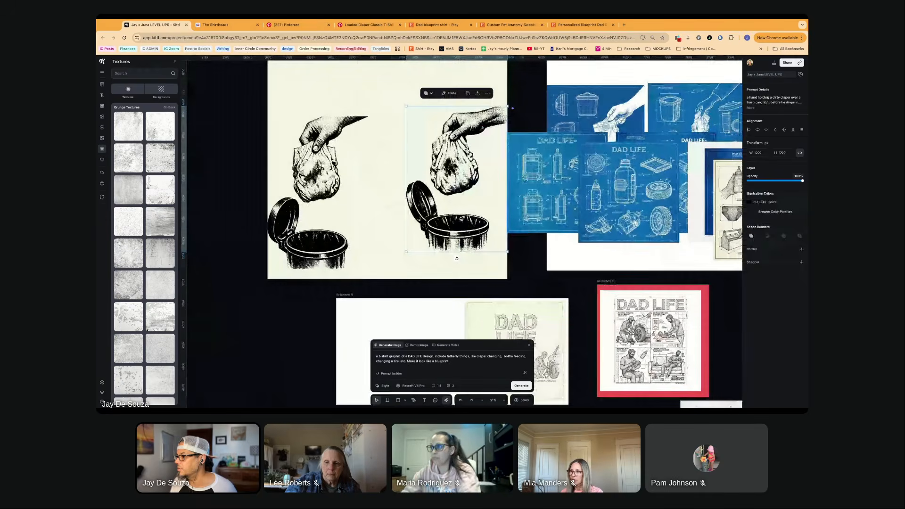
{"action": "scroll", "coordinate": [512, 168], "scroll_direction": "down", "scroll_amount": 5}
{"action": "scroll", "coordinate": [602, 188], "scroll_direction": "right", "scroll_amount": 3}
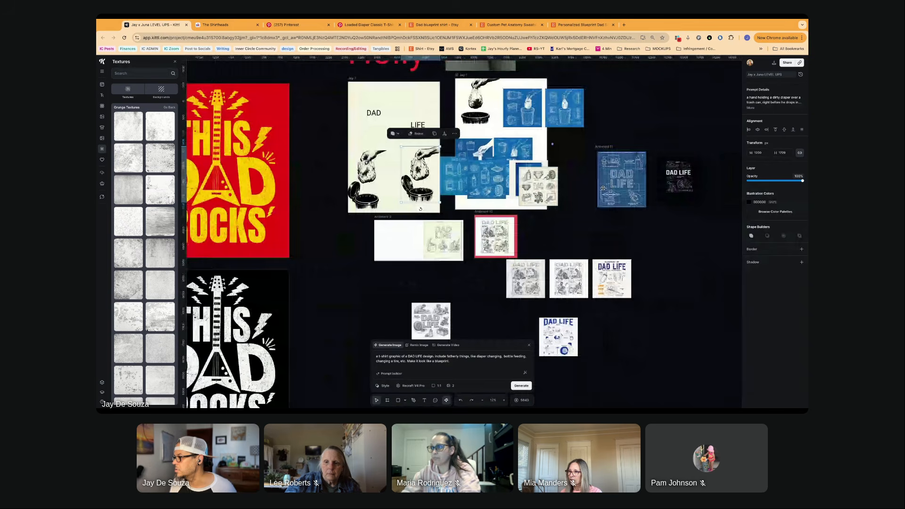
{"action": "left_click", "coordinate": [539, 188]}
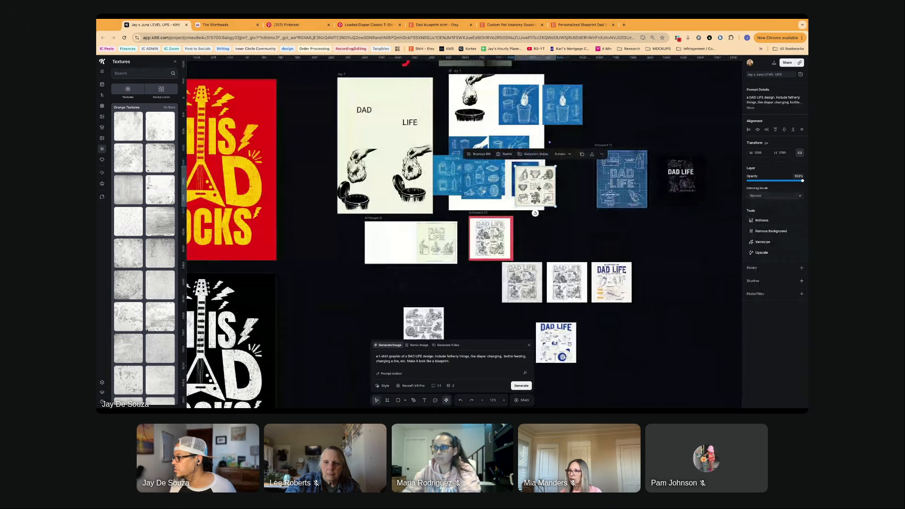
{"action": "scroll", "coordinate": [538, 189], "scroll_direction": "up", "scroll_amount": 5}
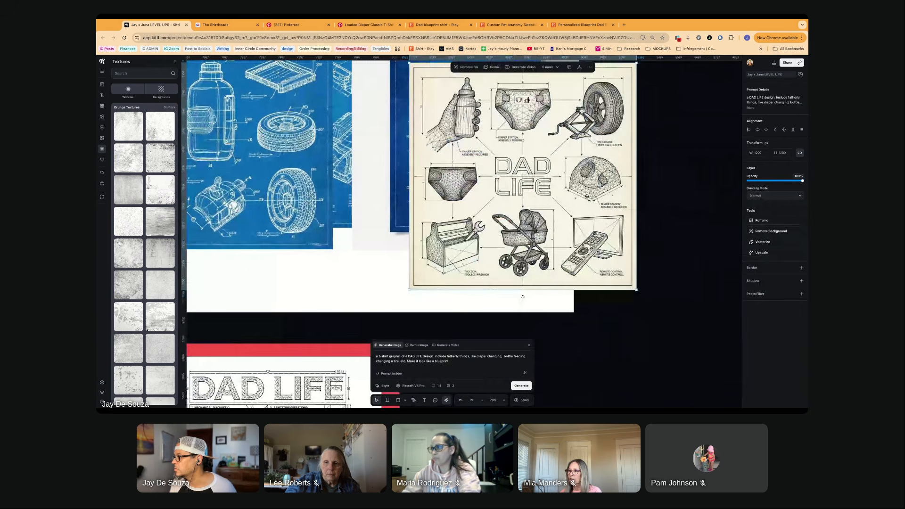
{"action": "scroll", "coordinate": [514, 182], "scroll_direction": "down", "scroll_amount": 5}
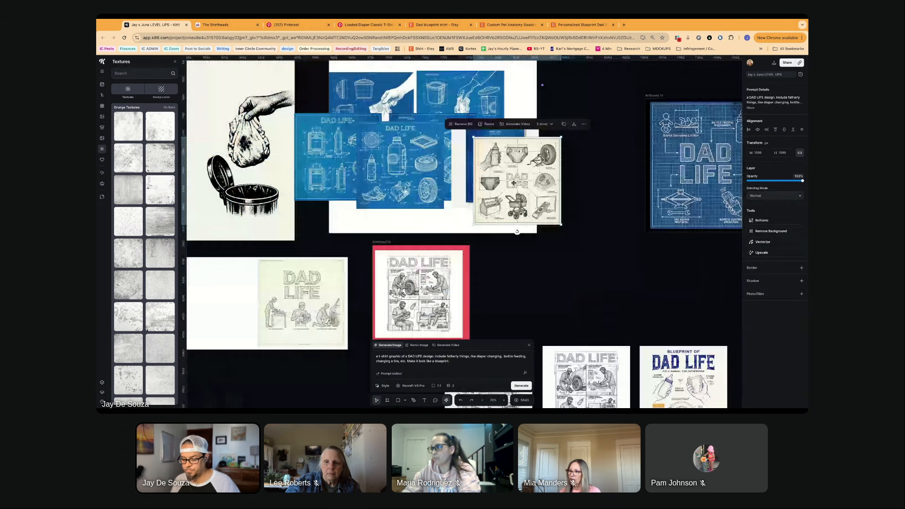
{"action": "left_click_drag", "start_coordinate": [514, 183], "coordinate": [592, 167]}
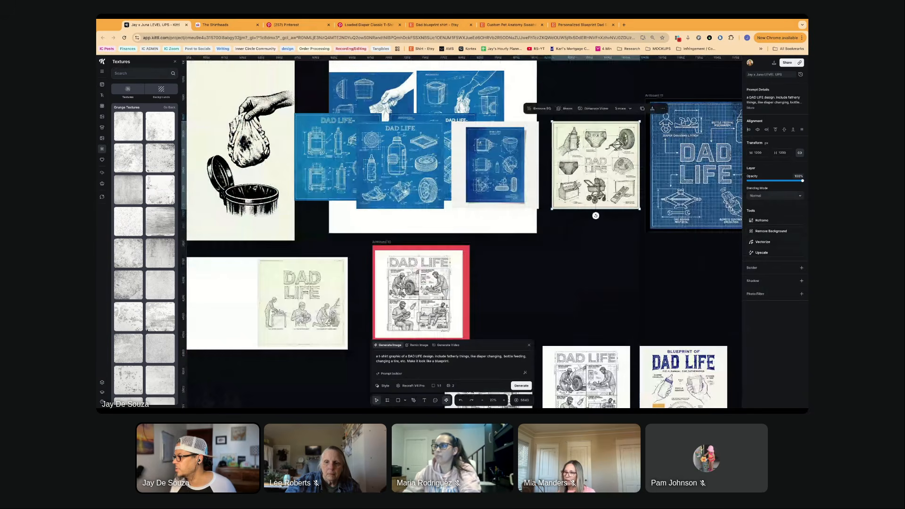
- Delete the overlapping blue blueprint DAD LIFE images from the lower part of the white artboard
{"action": "scroll", "coordinate": [522, 176], "scroll_direction": "right", "scroll_amount": 5}
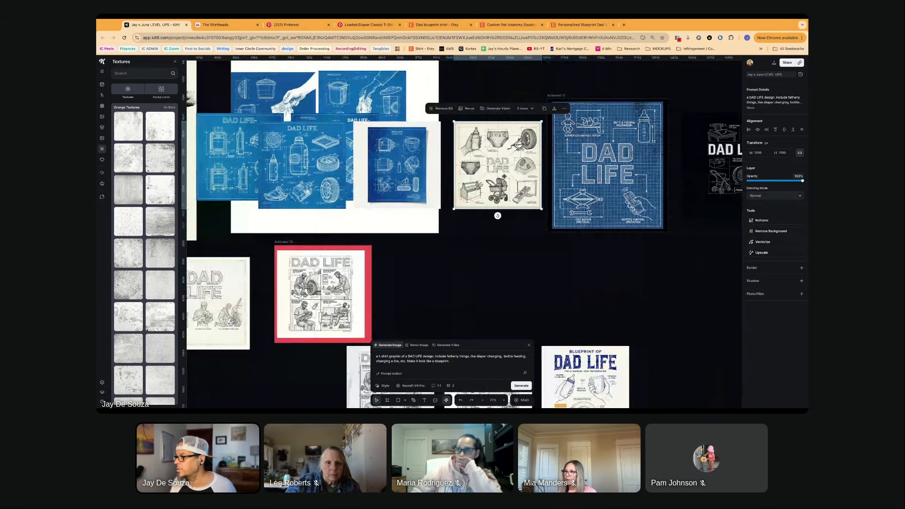
{"action": "left_click", "coordinate": [410, 175]}
{"action": "scroll", "coordinate": [424, 189], "scroll_direction": "left", "scroll_amount": 2}
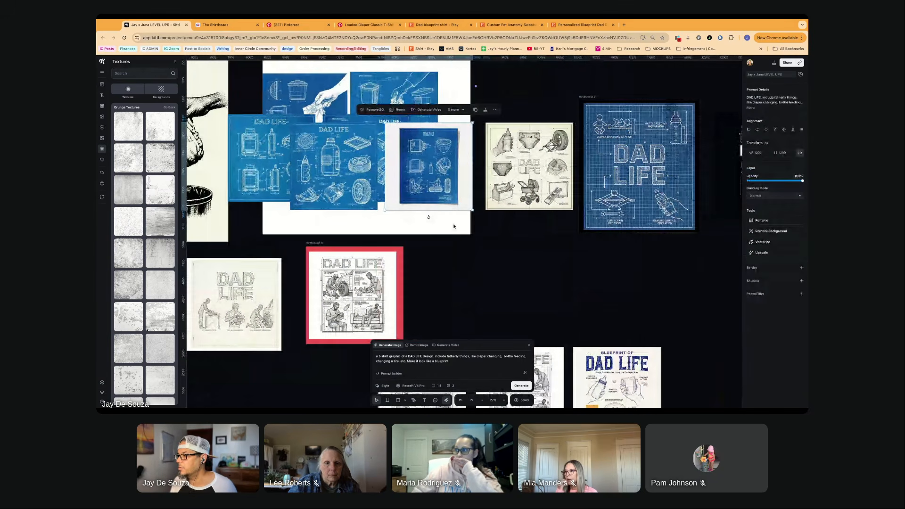
{"action": "left_click_drag", "start_coordinate": [297, 87], "coordinate": [454, 228]}
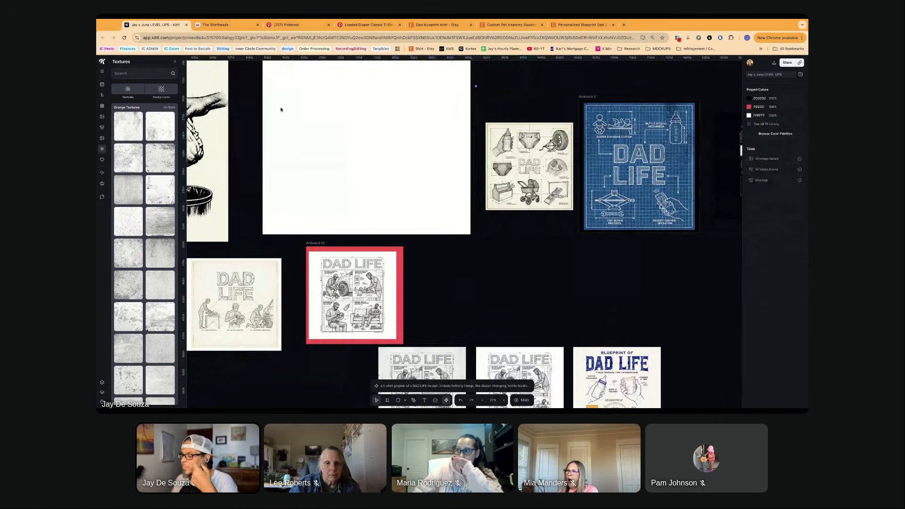
- Delete the black diaper-and-trash-can illustration and the two blue trash can blueprints at the top of the white artboard
{"action": "scroll", "coordinate": [281, 109], "scroll_direction": "up", "scroll_amount": 5}
{"action": "scroll", "coordinate": [281, 109], "scroll_direction": "left", "scroll_amount": 2}
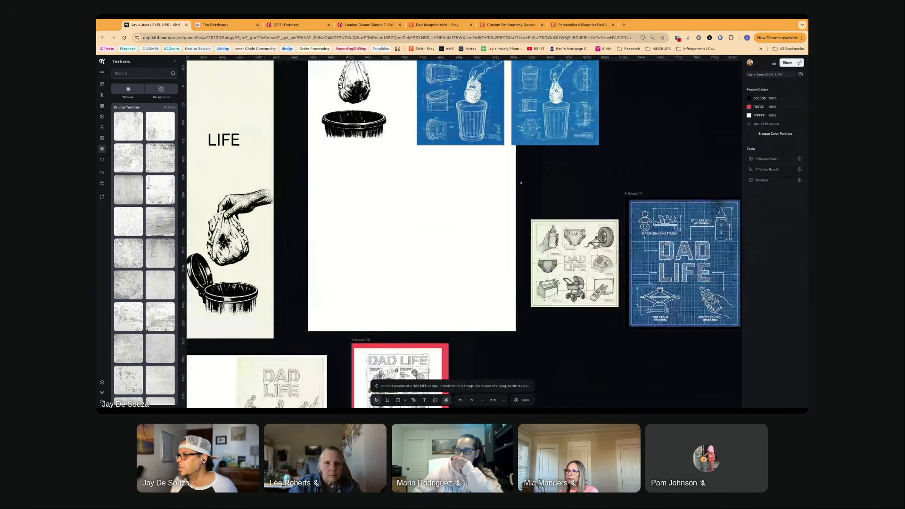
{"action": "scroll", "coordinate": [620, 154], "scroll_direction": "up", "scroll_amount": 3}
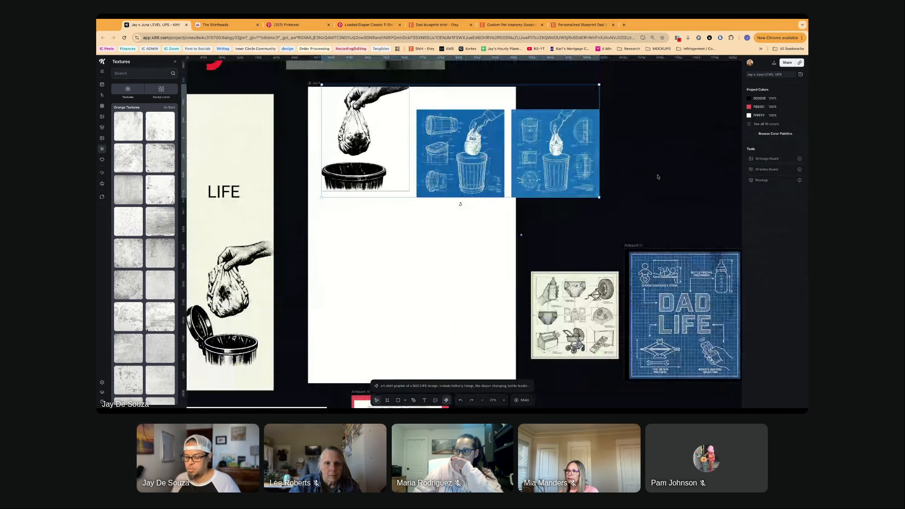
{"action": "scroll", "coordinate": [289, 132], "scroll_direction": "up", "scroll_amount": 8}
{"action": "scroll", "coordinate": [290, 130], "scroll_direction": "down", "scroll_amount": 2}
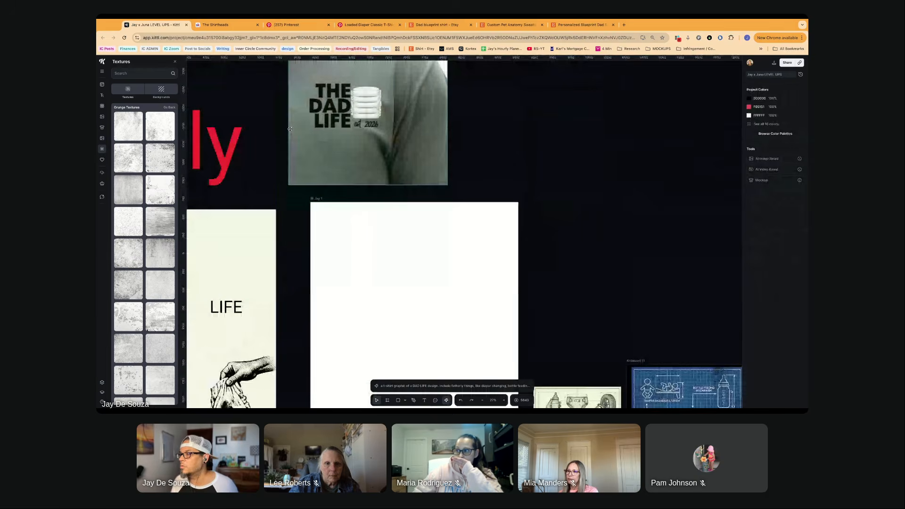
- Compare the beige diagram, the blue grid blueprint and the black line-art DAD LIFE designs up close
{"action": "scroll", "coordinate": [290, 129], "scroll_direction": "down", "scroll_amount": 10}
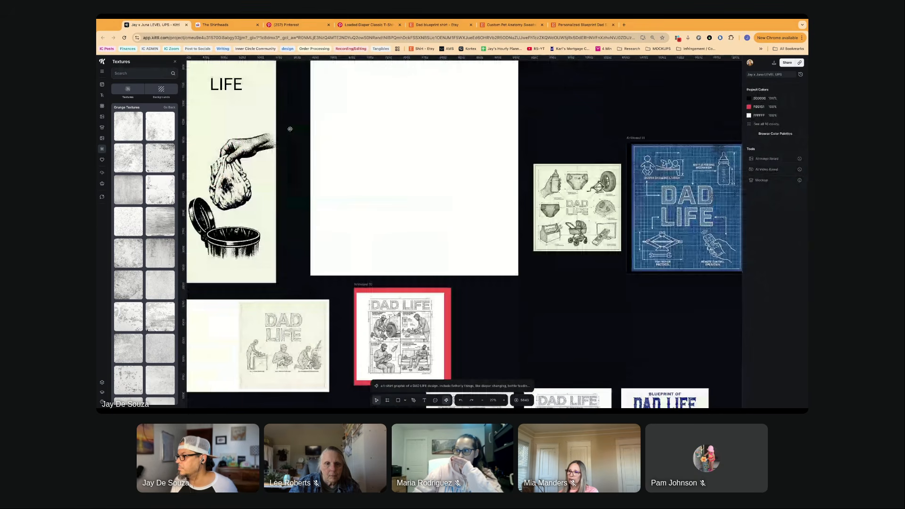
{"action": "scroll", "coordinate": [290, 128], "scroll_direction": "right", "scroll_amount": 7}
{"action": "scroll", "coordinate": [290, 129], "scroll_direction": "down", "scroll_amount": 2}
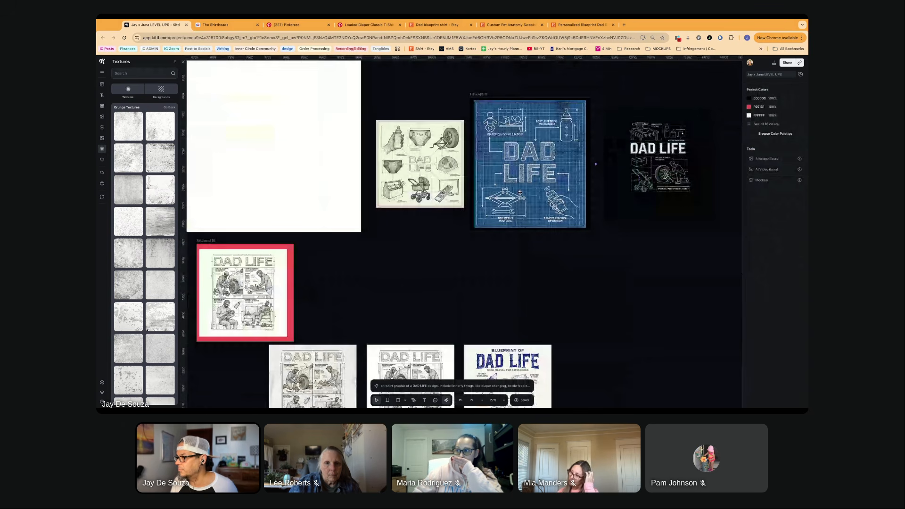
{"action": "scroll", "coordinate": [559, 187], "scroll_direction": "up", "scroll_amount": 3}
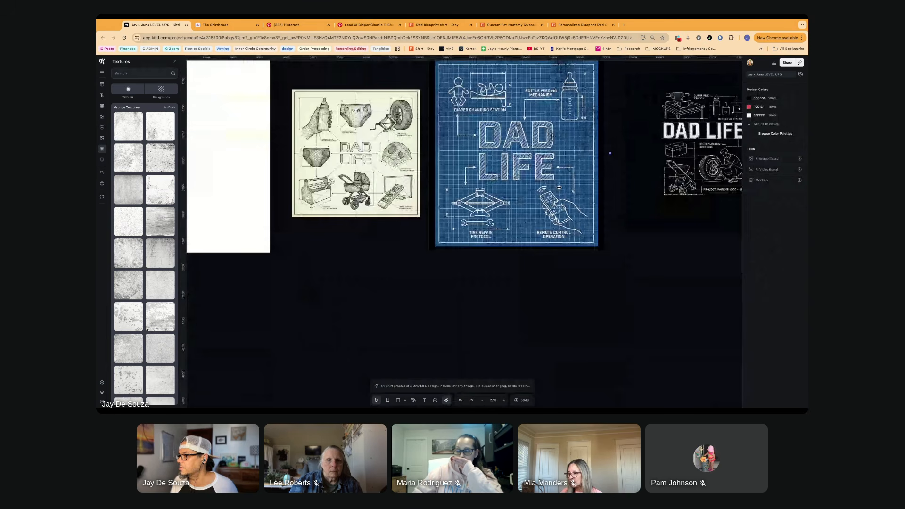
{"action": "scroll", "coordinate": [572, 239], "scroll_direction": "up", "scroll_amount": 3}
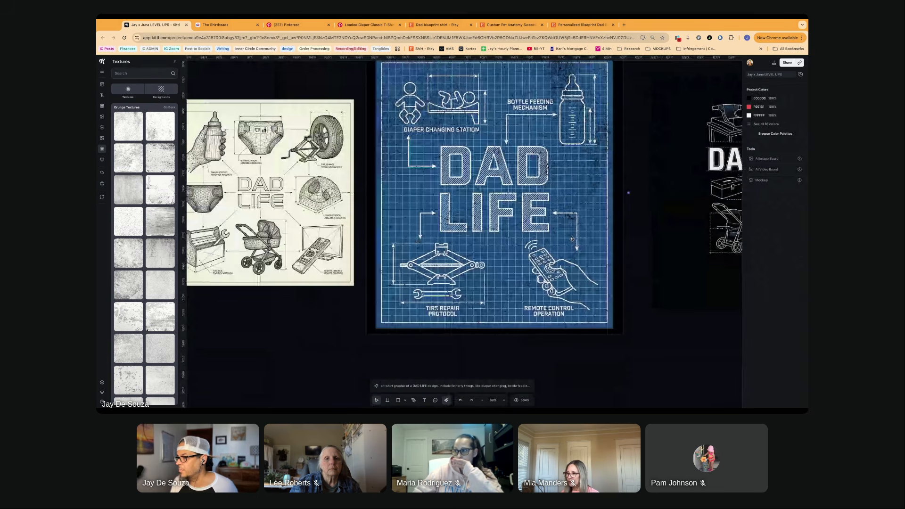
{"action": "scroll", "coordinate": [572, 239], "scroll_direction": "left", "scroll_amount": 4}
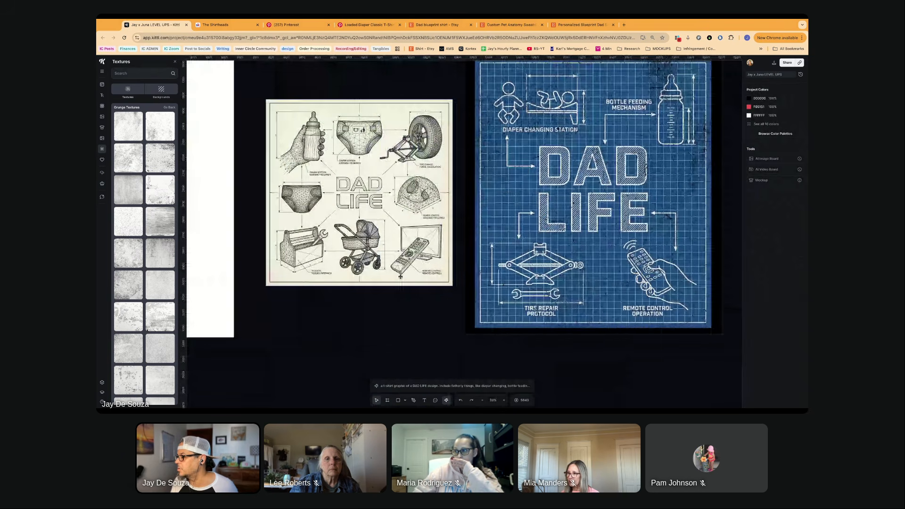
{"action": "scroll", "coordinate": [400, 277], "scroll_direction": "left", "scroll_amount": 1}
{"action": "scroll", "coordinate": [379, 255], "scroll_direction": "right", "scroll_amount": 4}
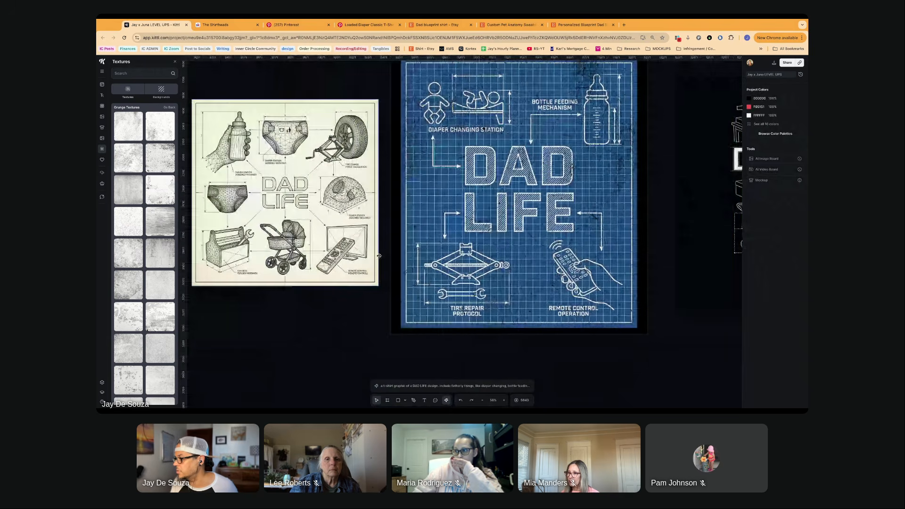
{"action": "scroll", "coordinate": [379, 255], "scroll_direction": "right", "scroll_amount": 12}
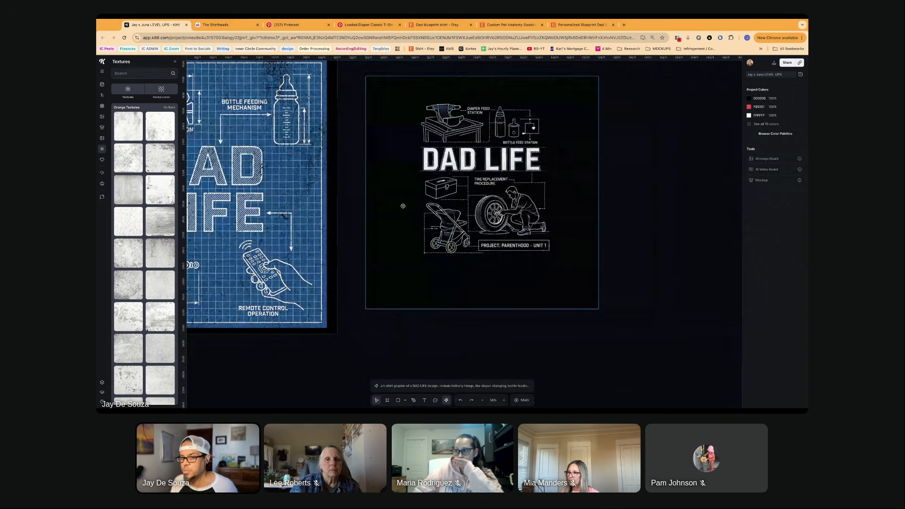
{"action": "scroll", "coordinate": [403, 206], "scroll_direction": "left", "scroll_amount": 7}
{"action": "scroll", "coordinate": [403, 206], "scroll_direction": "left", "scroll_amount": 2}
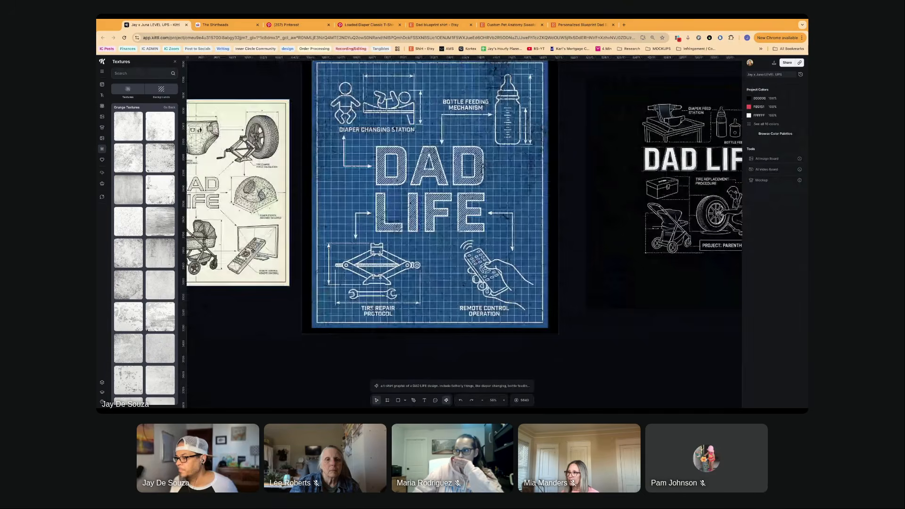
- Move the beige DAD LIFE diagram of baby gear and tools onto the empty white artboard
{"action": "scroll", "coordinate": [259, 250], "scroll_direction": "down", "scroll_amount": 5}
{"action": "scroll", "coordinate": [259, 250], "scroll_direction": "left", "scroll_amount": 12}
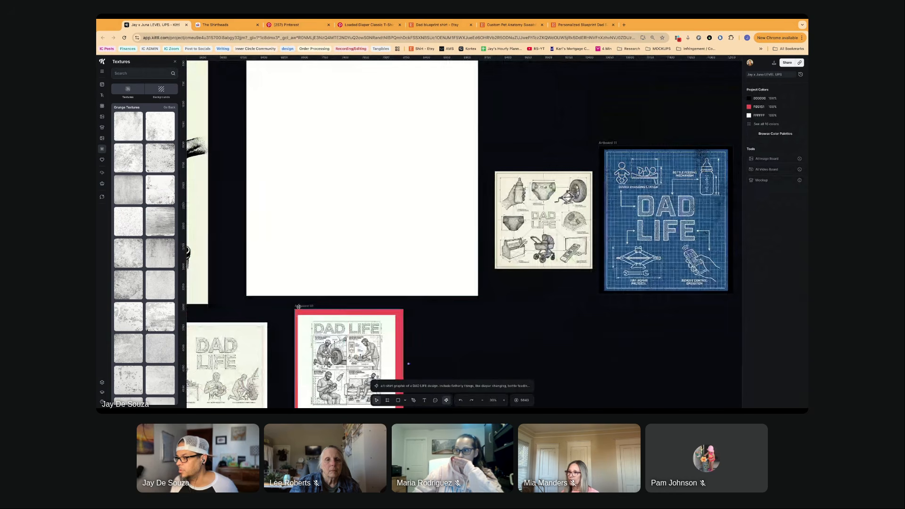
{"action": "mouse_move", "coordinate": [548, 220]}
{"action": "left_mouse_down"}
{"action": "mouse_move", "coordinate": [310, 141]}
{"action": "mouse_move", "coordinate": [330, 127]}
{"action": "left_mouse_up"}
{"action": "scroll", "coordinate": [257, 185], "scroll_direction": "down", "scroll_amount": 4}
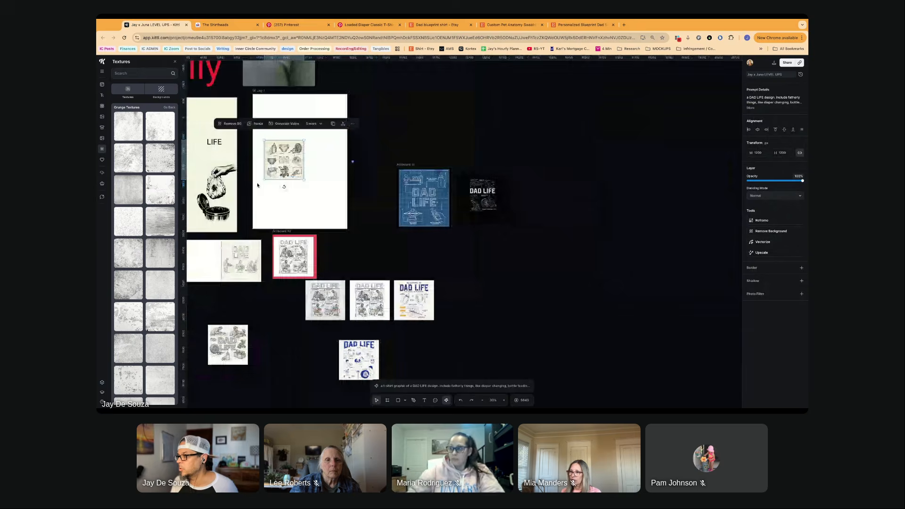
- Delete the cream artboard with the hand-dropping-diaper illustrations and move the wide white artboard with the beige DAD LIFE sketch into its place
{"action": "scroll", "coordinate": [257, 185], "scroll_direction": "down", "scroll_amount": 2}
{"action": "scroll", "coordinate": [258, 185], "scroll_direction": "left", "scroll_amount": 3}
{"action": "left_click", "coordinate": [365, 191]}
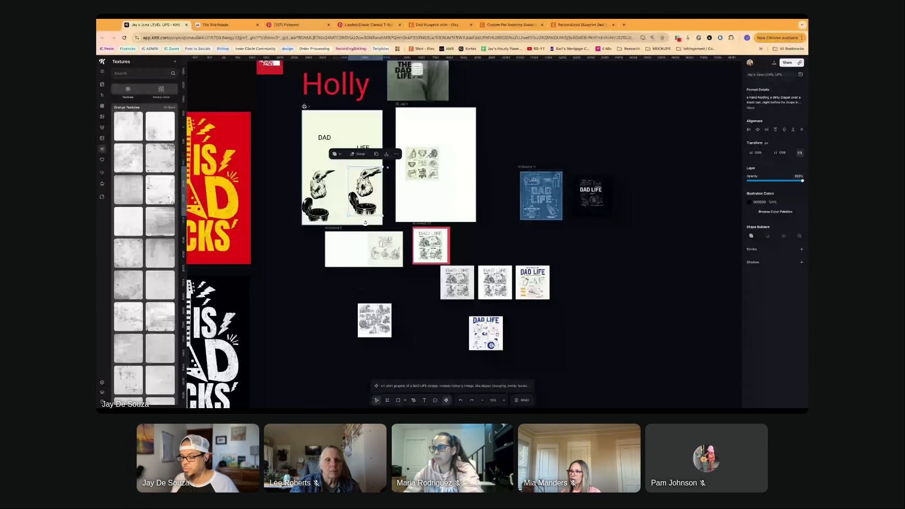
{"action": "left_click", "coordinate": [304, 107]}
{"action": "key", "text": "Delete"}
{"action": "left_click_drag", "start_coordinate": [288, 123], "coordinate": [316, 123]}
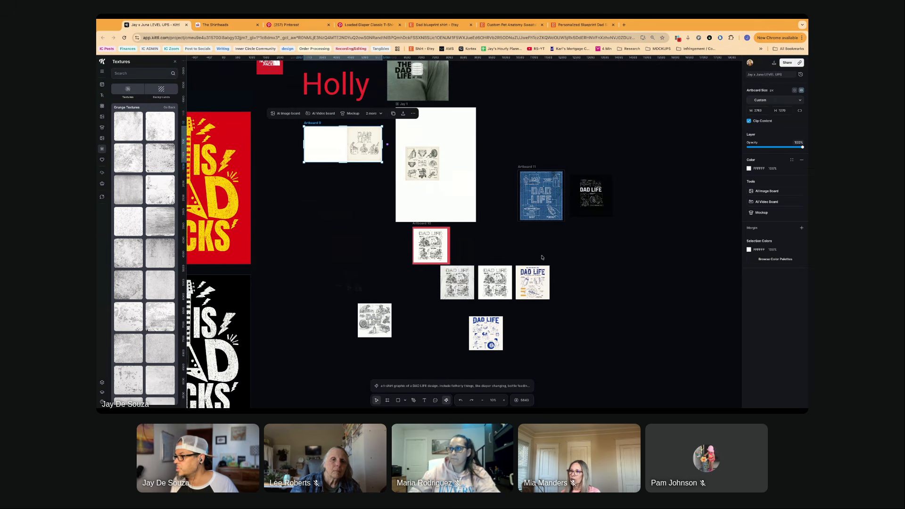
{"action": "scroll", "coordinate": [429, 221], "scroll_direction": "left", "scroll_amount": 3}
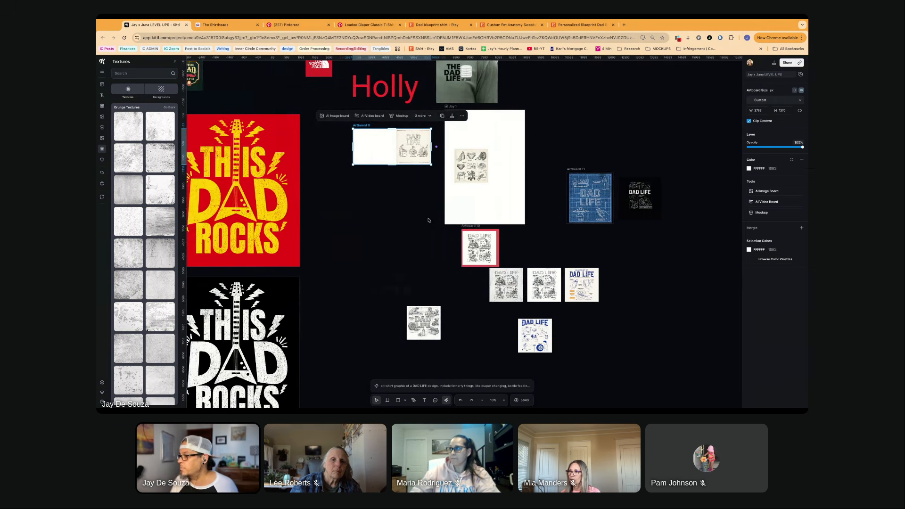
- Move the standalone DAD LIFE line sketch with the tire and toolbox up beside the red-bordered artboard
{"action": "scroll", "coordinate": [429, 220], "scroll_direction": "up", "scroll_amount": 5}
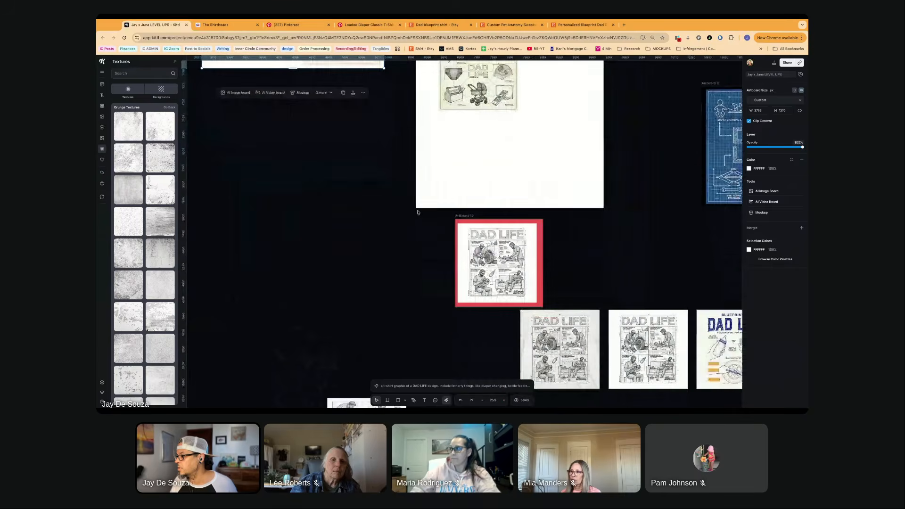
{"action": "scroll", "coordinate": [417, 213], "scroll_direction": "down", "scroll_amount": 5}
{"action": "left_click_drag", "start_coordinate": [356, 250], "coordinate": [381, 79]}
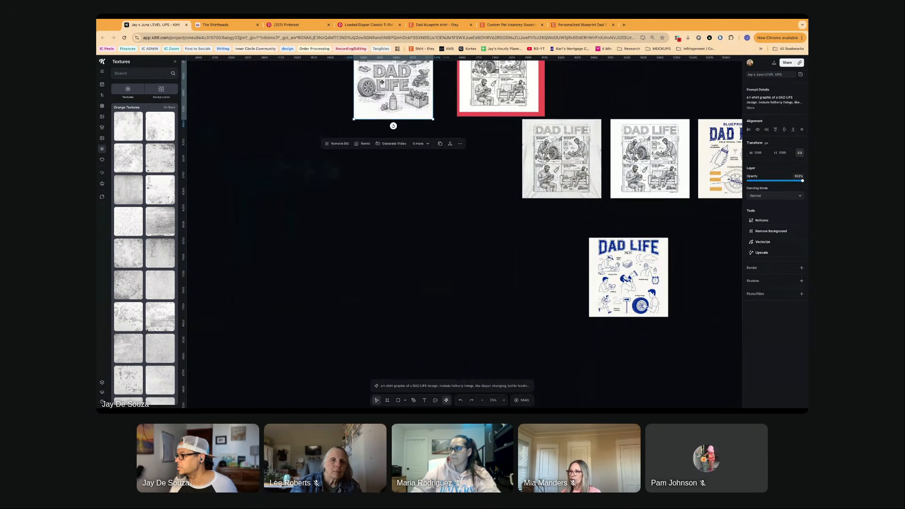
- Delete the blue-and-white DAD LIFE icon chart and the grey-background copy of the four-panel DAD LIFE sketch
{"action": "scroll", "coordinate": [424, 212], "scroll_direction": "up", "scroll_amount": 1}
{"action": "scroll", "coordinate": [424, 236], "scroll_direction": "right", "scroll_amount": 5}
{"action": "left_click", "coordinate": [457, 297]}
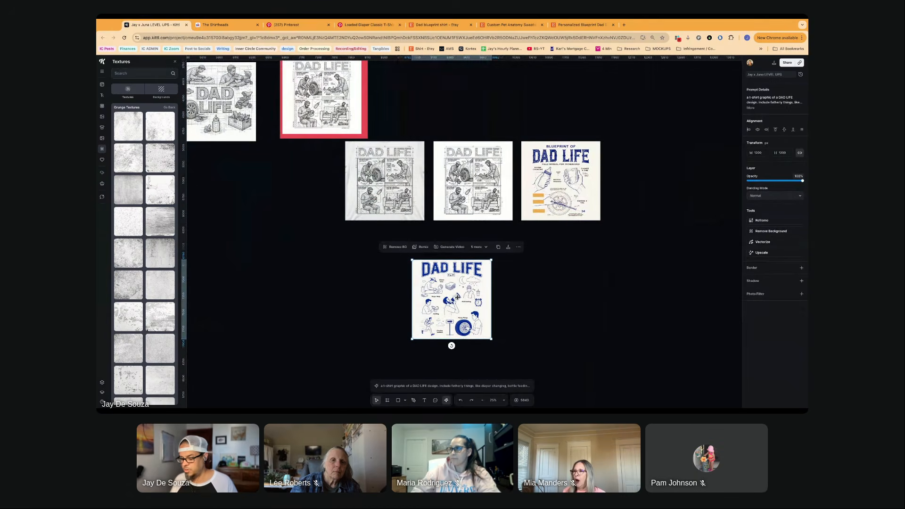
{"action": "key", "text": "Delete"}
{"action": "scroll", "coordinate": [610, 296], "scroll_direction": "up", "scroll_amount": 2}
{"action": "left_click_drag", "start_coordinate": [620, 294], "coordinate": [478, 207]}
{"action": "left_click", "coordinate": [365, 207]}
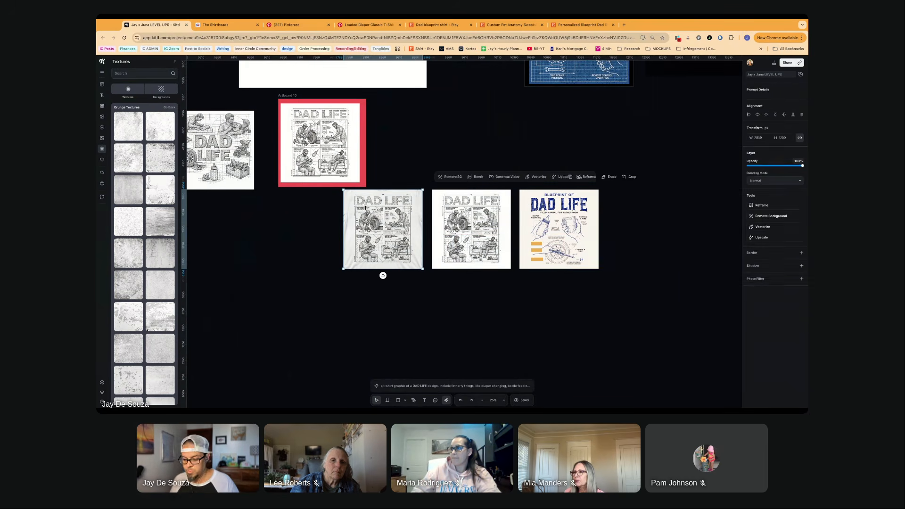
{"action": "key", "text": "Delete"}
- Move the remaining four-panel DAD LIFE sketch and the BLUEPRINT OF DAD LIFE image together up beside the red-bordered artboard
{"action": "left_click_drag", "start_coordinate": [630, 294], "coordinate": [400, 154]}
{"action": "left_click_drag", "start_coordinate": [467, 217], "coordinate": [410, 131]}
{"action": "scroll", "coordinate": [467, 217], "scroll_direction": "up", "scroll_amount": 4}
{"action": "scroll", "coordinate": [467, 217], "scroll_direction": "right", "scroll_amount": 4}
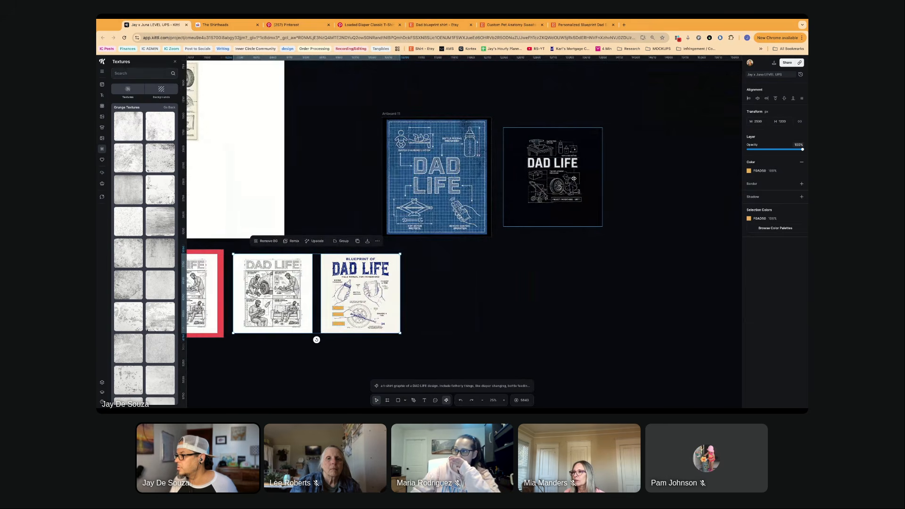
- Enlarge the black line-art DAD LIFE design and place it against the right edge of the blue grid artboard
{"action": "left_click", "coordinate": [573, 178]}
{"action": "left_click_drag", "start_coordinate": [505, 225], "coordinate": [430, 300]}
{"action": "left_click_drag", "start_coordinate": [517, 204], "coordinate": [574, 181]}
{"action": "scroll", "coordinate": [575, 181], "scroll_direction": "up", "scroll_amount": 8}
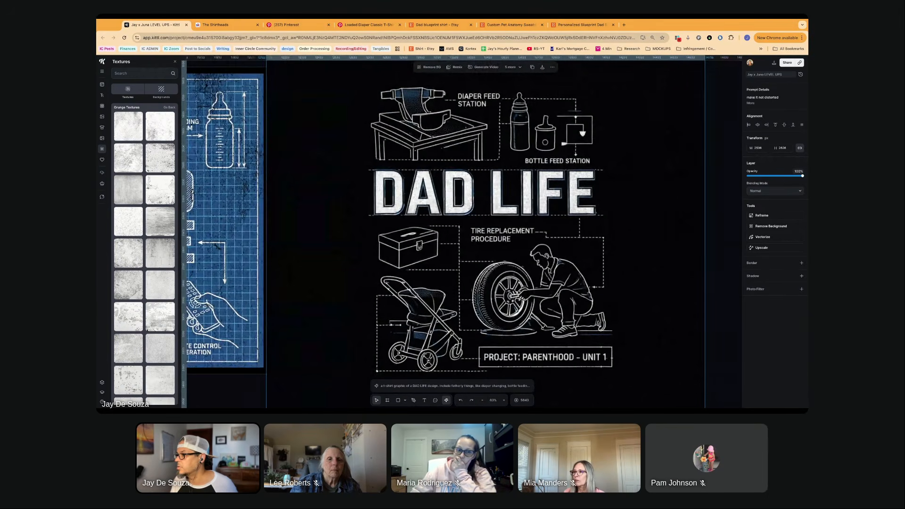
- Survey the remaining DAD LIFE designs around the white artboard and the THE DAD LIFE shirt photo above it
{"action": "scroll", "coordinate": [419, 178], "scroll_direction": "left", "scroll_amount": 5}
{"action": "scroll", "coordinate": [419, 178], "scroll_direction": "down", "scroll_amount": 4}
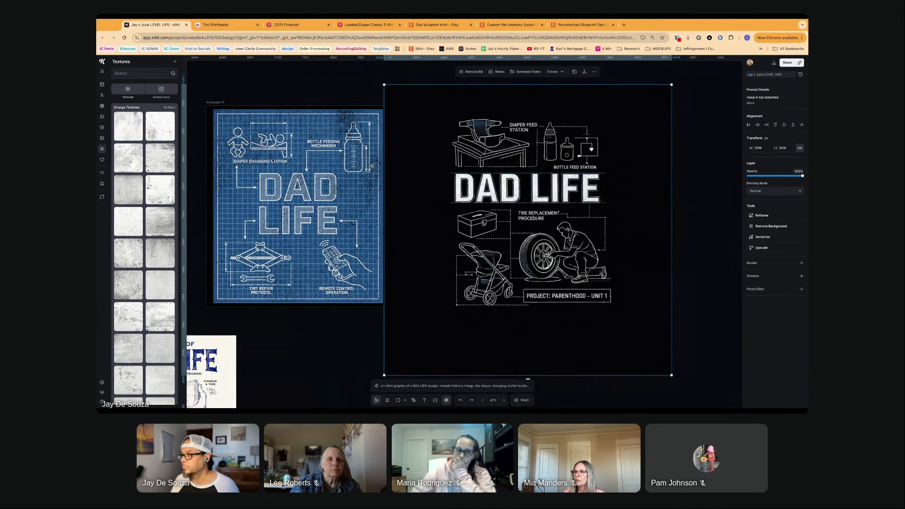
{"action": "scroll", "coordinate": [279, 184], "scroll_direction": "left", "scroll_amount": 15}
{"action": "scroll", "coordinate": [279, 184], "scroll_direction": "left", "scroll_amount": 10}
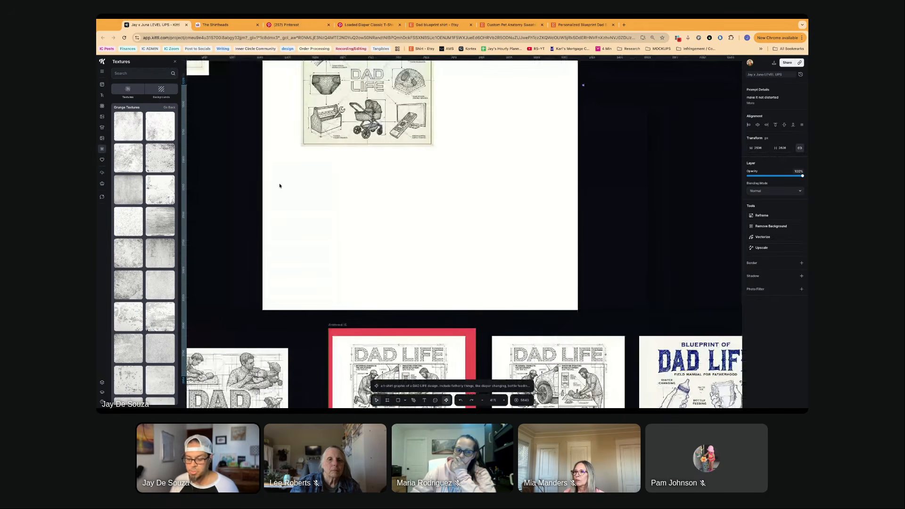
{"action": "scroll", "coordinate": [280, 185], "scroll_direction": "down", "scroll_amount": 3}
{"action": "scroll", "coordinate": [279, 185], "scroll_direction": "down", "scroll_amount": 6}
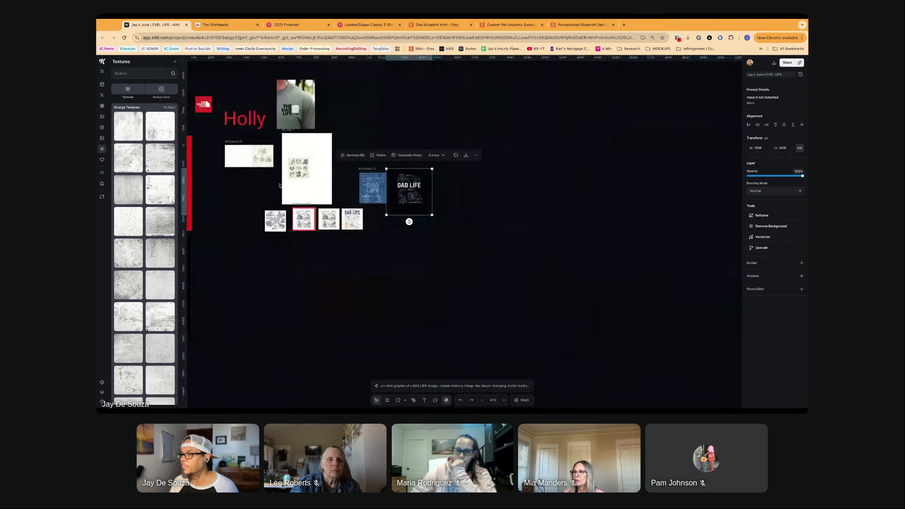
{"action": "scroll", "coordinate": [280, 185], "scroll_direction": "up", "scroll_amount": 5}
{"action": "scroll", "coordinate": [299, 116], "scroll_direction": "up", "scroll_amount": 2}
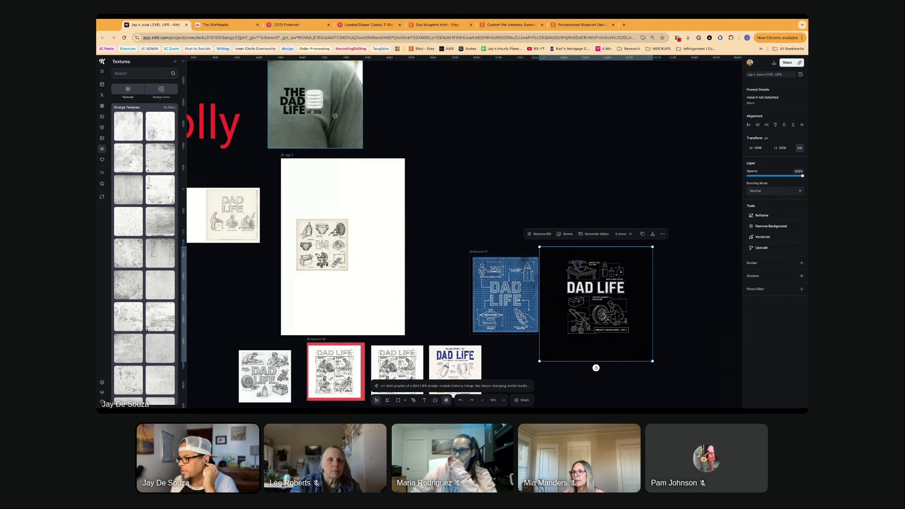
- Compare the THIS DAD ROCKS and DAD LIFE crest designs with the blue blueprint and black line-art DAD LIFE versions
{"action": "scroll", "coordinate": [464, 231], "scroll_direction": "left", "scroll_amount": 5}
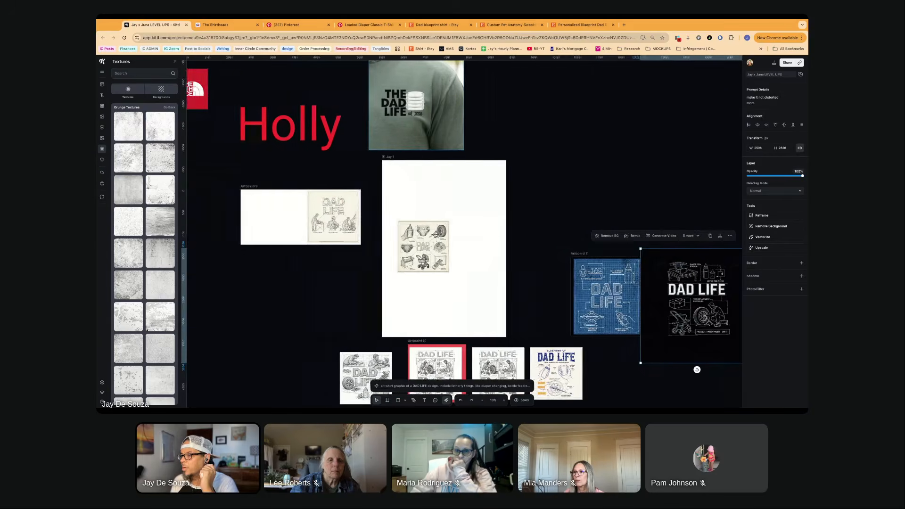
{"action": "scroll", "coordinate": [464, 231], "scroll_direction": "left", "scroll_amount": 6}
{"action": "scroll", "coordinate": [464, 231], "scroll_direction": "down", "scroll_amount": 4}
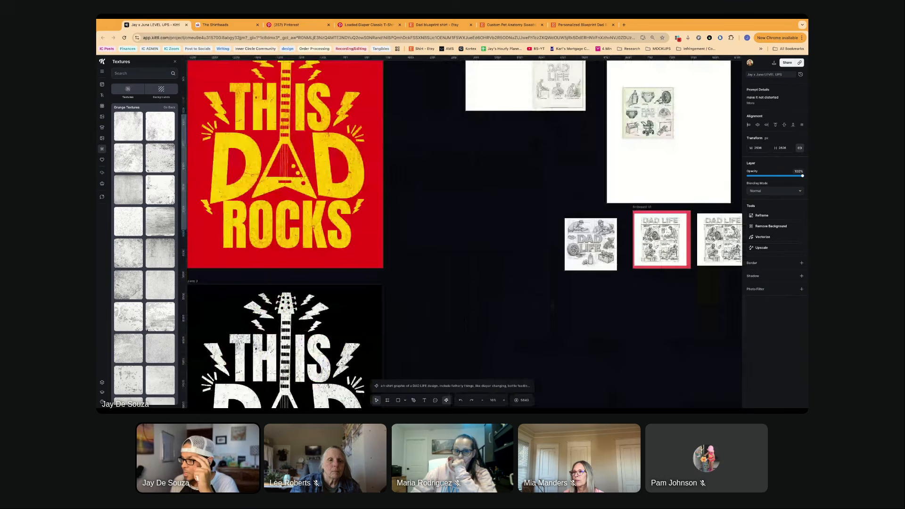
{"action": "scroll", "coordinate": [464, 231], "scroll_direction": "left", "scroll_amount": 5}
{"action": "scroll", "coordinate": [464, 231], "scroll_direction": "up", "scroll_amount": 1}
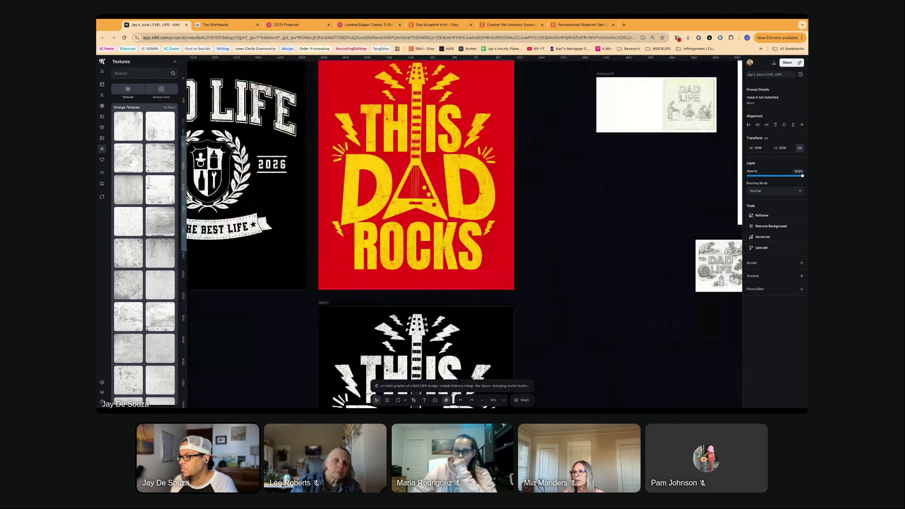
{"action": "scroll", "coordinate": [464, 231], "scroll_direction": "left", "scroll_amount": 6}
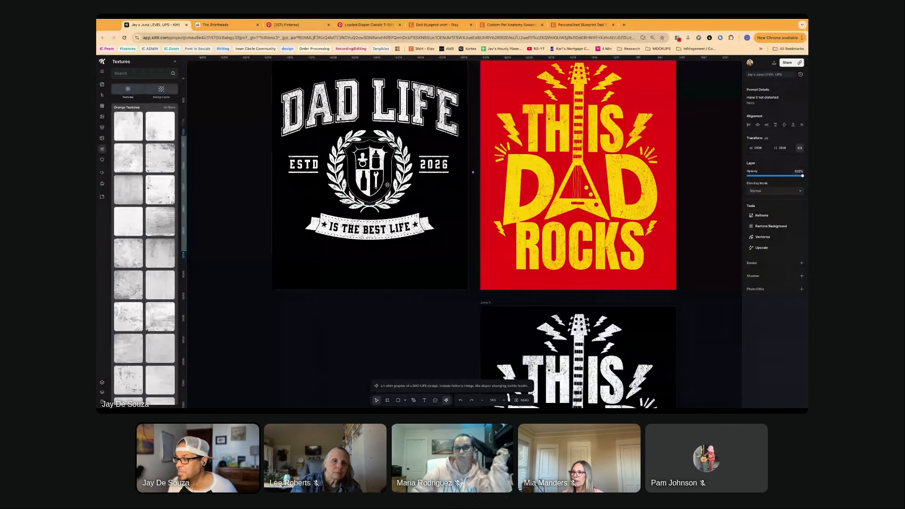
{"action": "scroll", "coordinate": [371, 159], "scroll_direction": "right", "scroll_amount": 18}
{"action": "scroll", "coordinate": [371, 213], "scroll_direction": "up", "scroll_amount": 4}
{"action": "scroll", "coordinate": [371, 212], "scroll_direction": "up", "scroll_amount": 4}
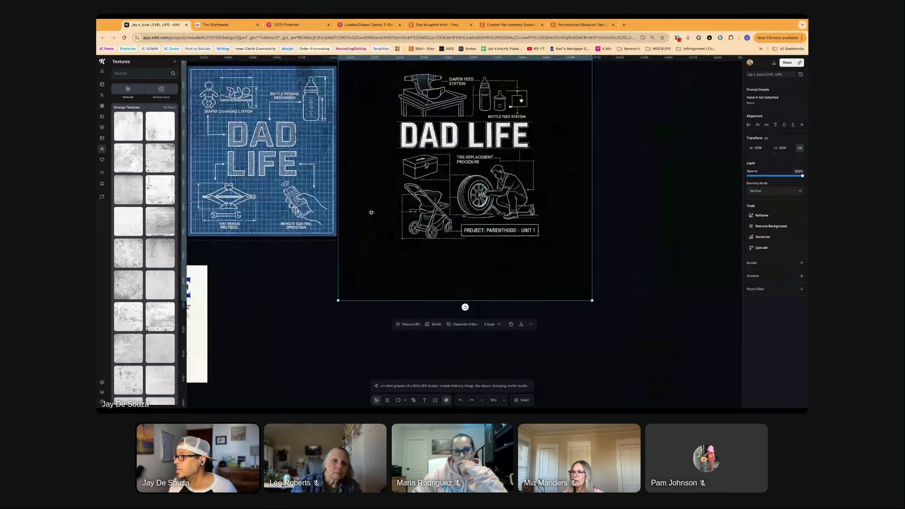
{"action": "scroll", "coordinate": [370, 213], "scroll_direction": "left", "scroll_amount": 4}
{"action": "scroll", "coordinate": [370, 212], "scroll_direction": "up", "scroll_amount": 2}
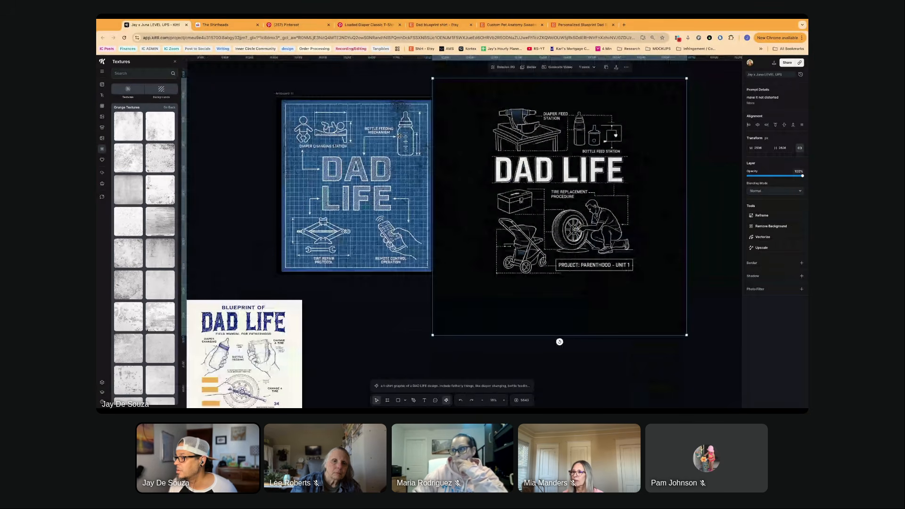
- Switch to Etsy's dad blueprint shirt results, browse the designs and open the Fixer of Things Dad Club T-shirt listing
{"action": "left_click", "coordinate": [449, 24]}
{"action": "scroll", "coordinate": [426, 204], "scroll_direction": "down", "scroll_amount": 4}
{"action": "scroll", "coordinate": [426, 204], "scroll_direction": "up", "scroll_amount": 2}
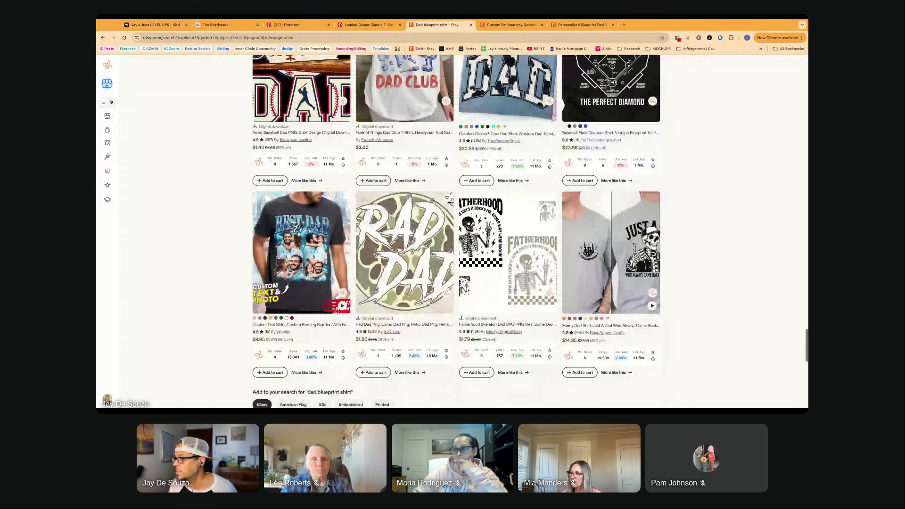
{"action": "scroll", "coordinate": [415, 178], "scroll_direction": "up", "scroll_amount": 2}
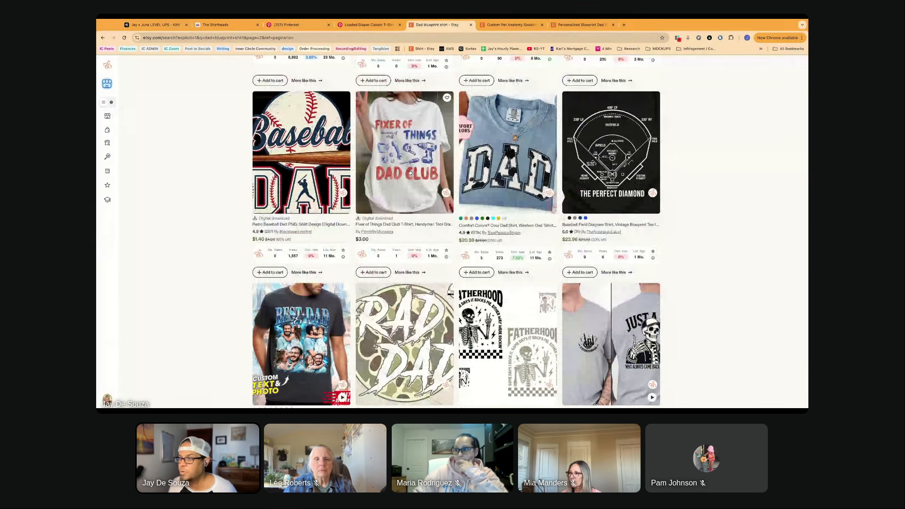
{"action": "left_click", "coordinate": [409, 172]}
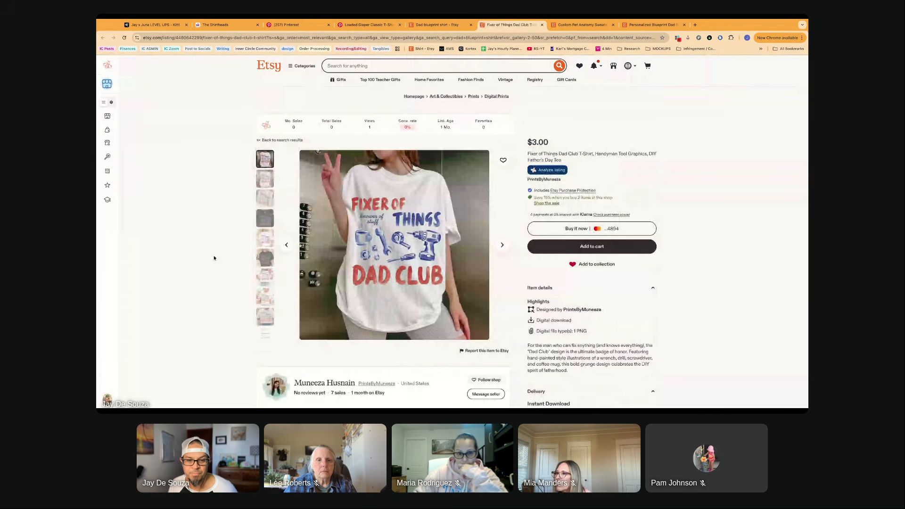
- Enlarge the listing's photos and compare the Fixer of Things Dad Club design on the white, black and cream shirts
{"action": "scroll", "coordinate": [217, 252], "scroll_direction": "down", "scroll_amount": 1}
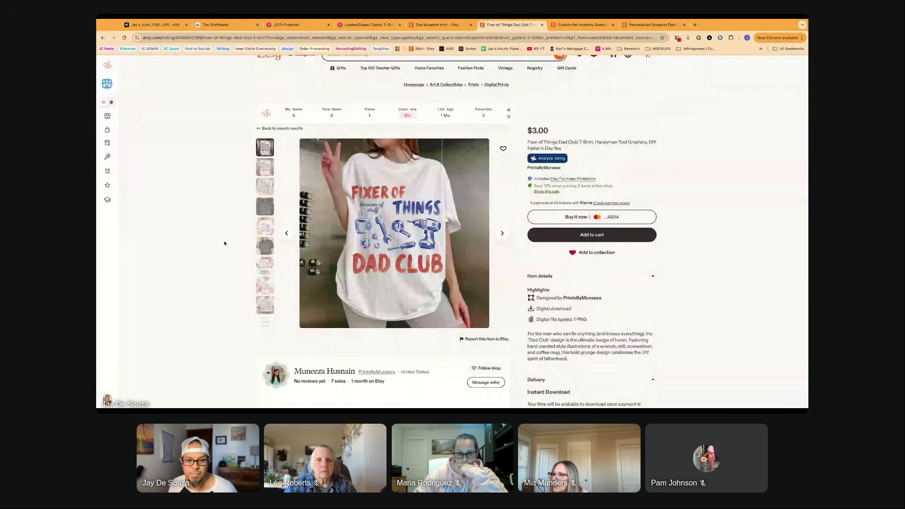
{"action": "left_click", "coordinate": [386, 245]}
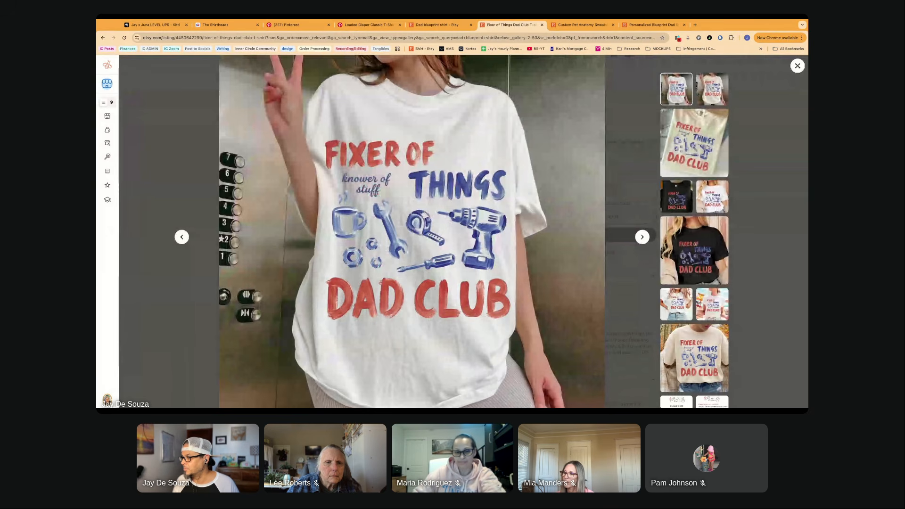
{"action": "left_click", "coordinate": [695, 266]}
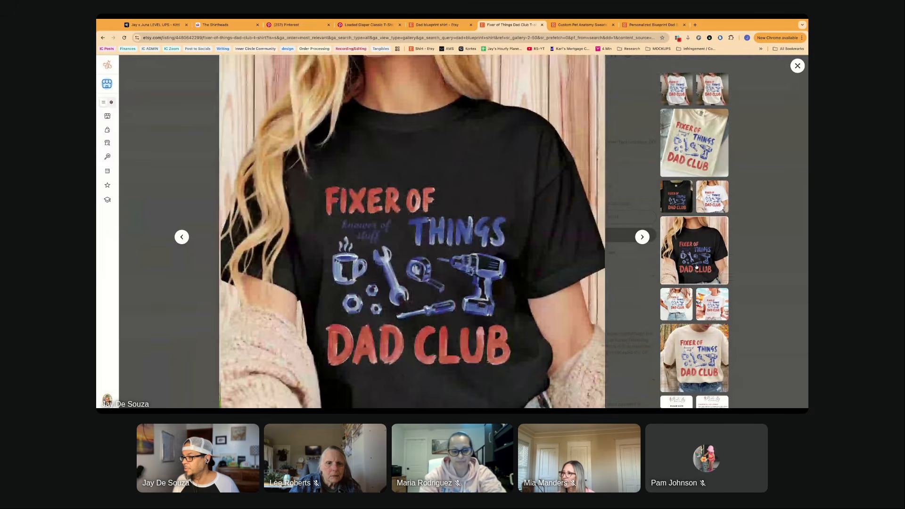
{"action": "left_click", "coordinate": [694, 364]}
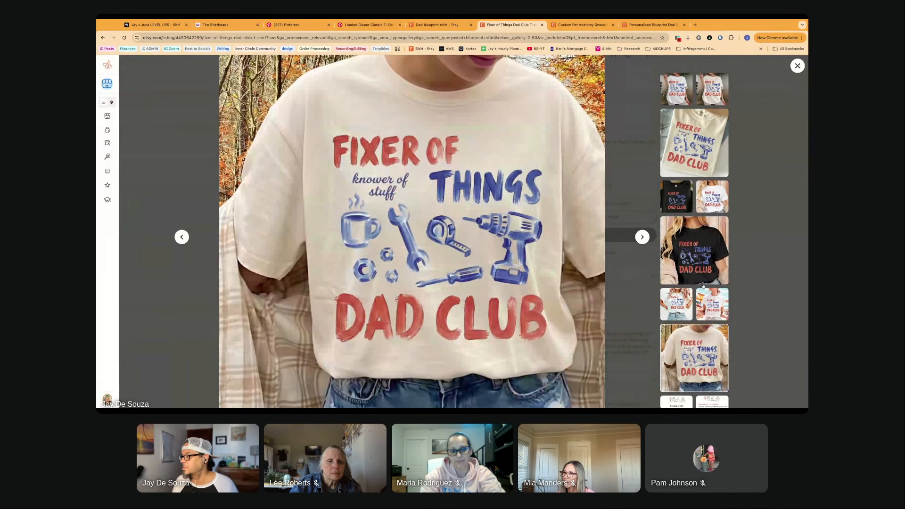
{"action": "left_click", "coordinate": [694, 257]}
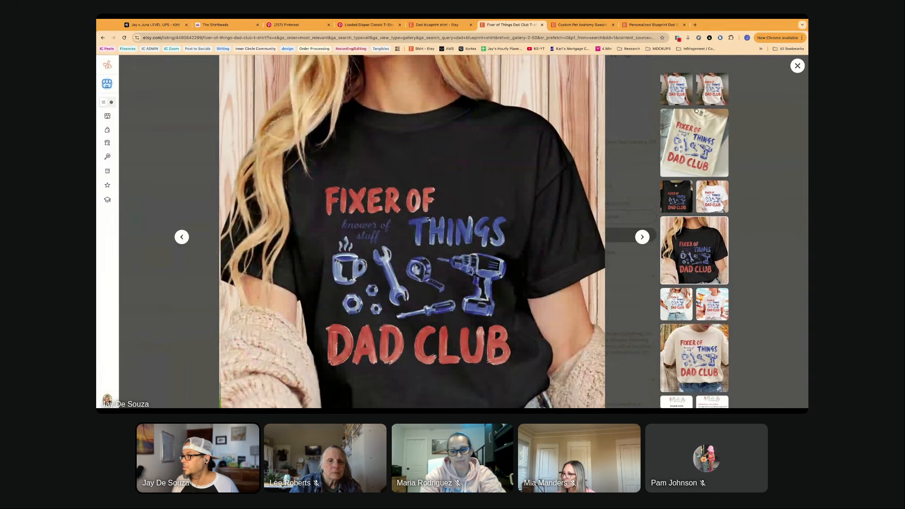
{"action": "left_click", "coordinate": [684, 96]}
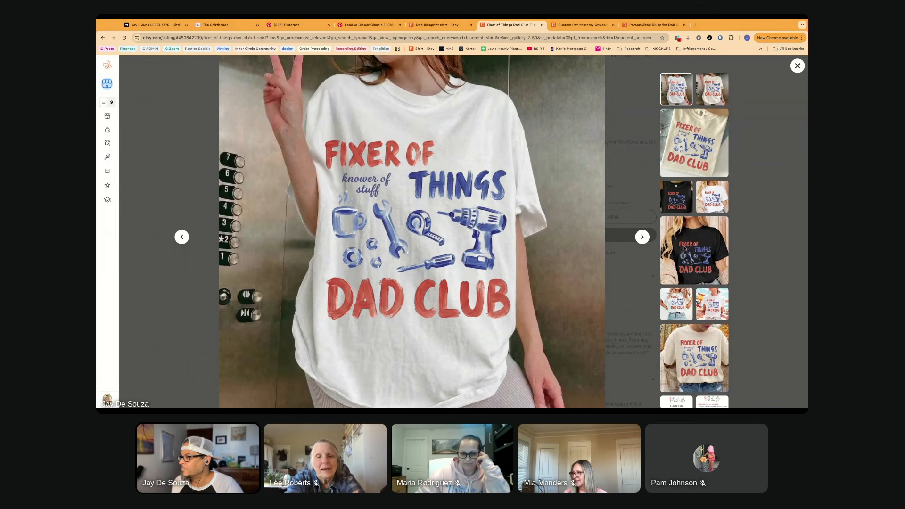
{"action": "left_click", "coordinate": [702, 255]}
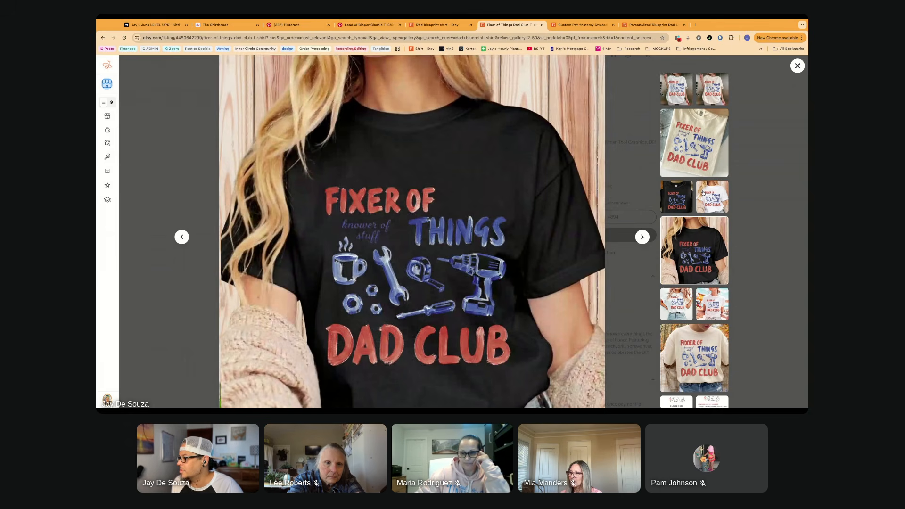
{"action": "left_click", "coordinate": [697, 147]}
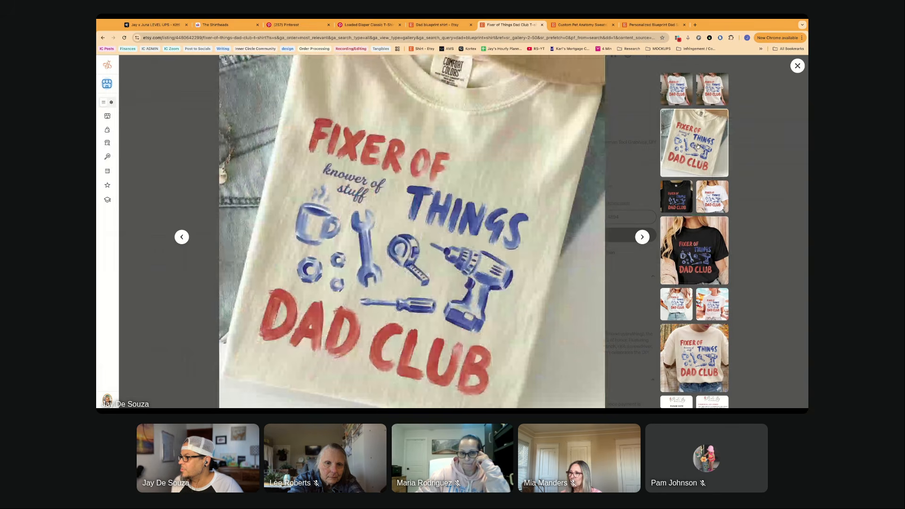
{"action": "left_click", "coordinate": [696, 354]}
{"action": "left_click", "coordinate": [692, 254]}
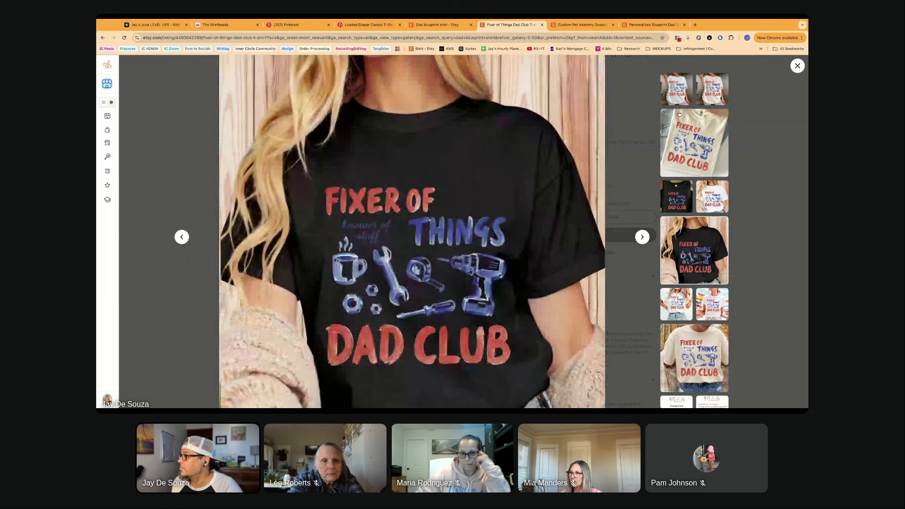
- Close the enlarged photos and open the shop of the listing's seller
{"action": "left_click", "coordinate": [795, 66]}
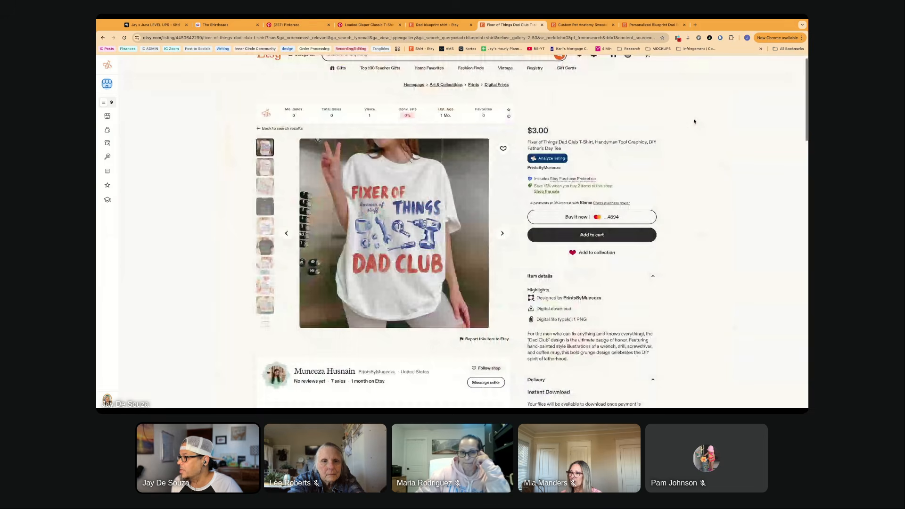
{"action": "left_click", "coordinate": [542, 168]}
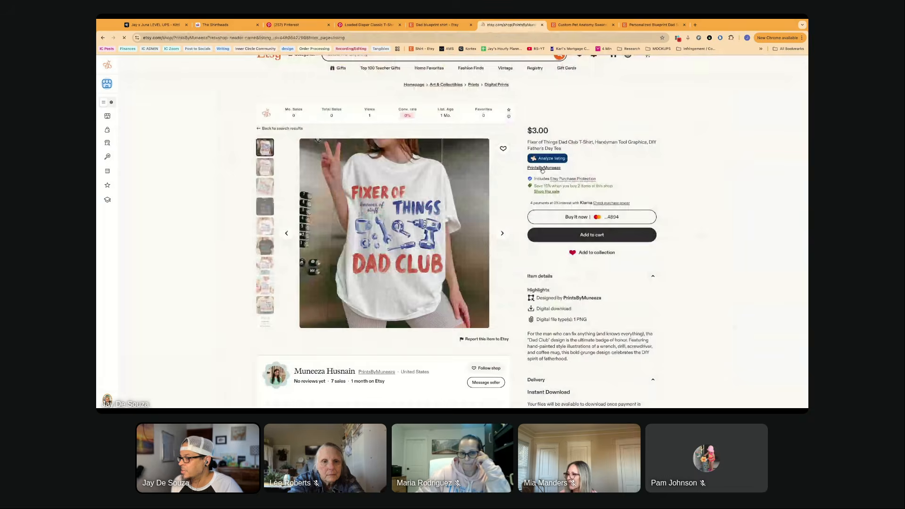
- Browse the seller's featured and other shirt designs in the shop, and return to the Fixer of Things Dad Club listing
{"action": "scroll", "coordinate": [462, 230], "scroll_direction": "down", "scroll_amount": 3}
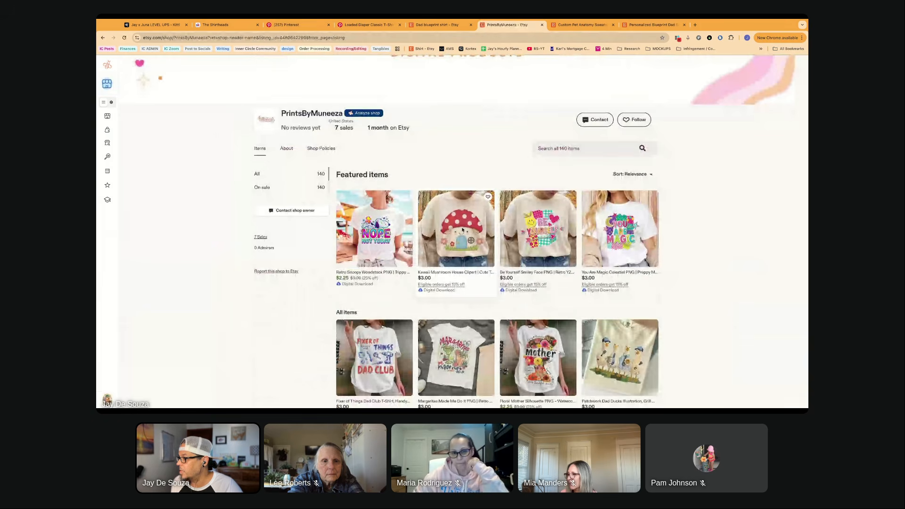
{"action": "scroll", "coordinate": [498, 234], "scroll_direction": "down", "scroll_amount": 5}
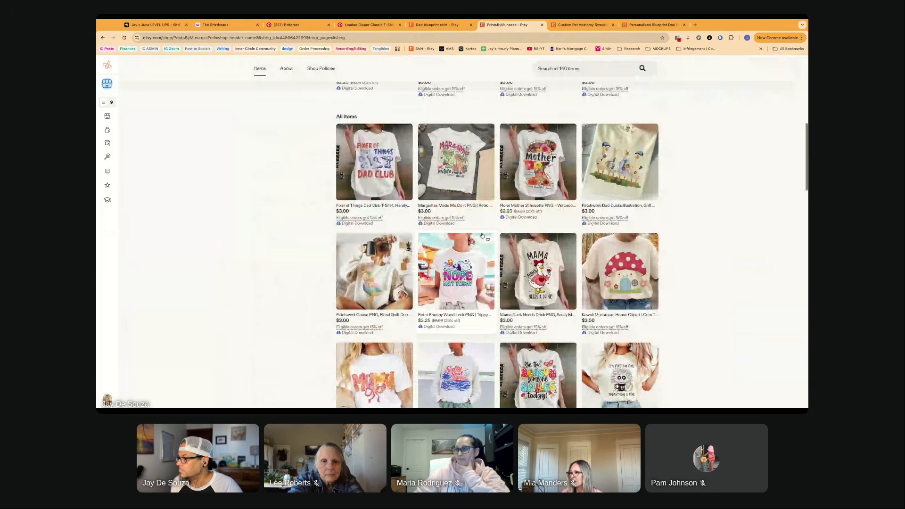
{"action": "scroll", "coordinate": [512, 256], "scroll_direction": "down", "scroll_amount": 2}
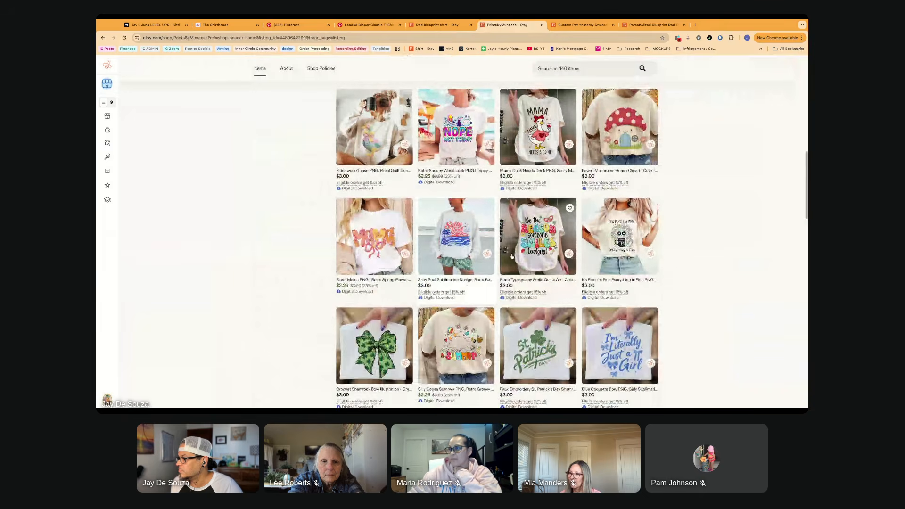
{"action": "scroll", "coordinate": [512, 257], "scroll_direction": "up", "scroll_amount": 1}
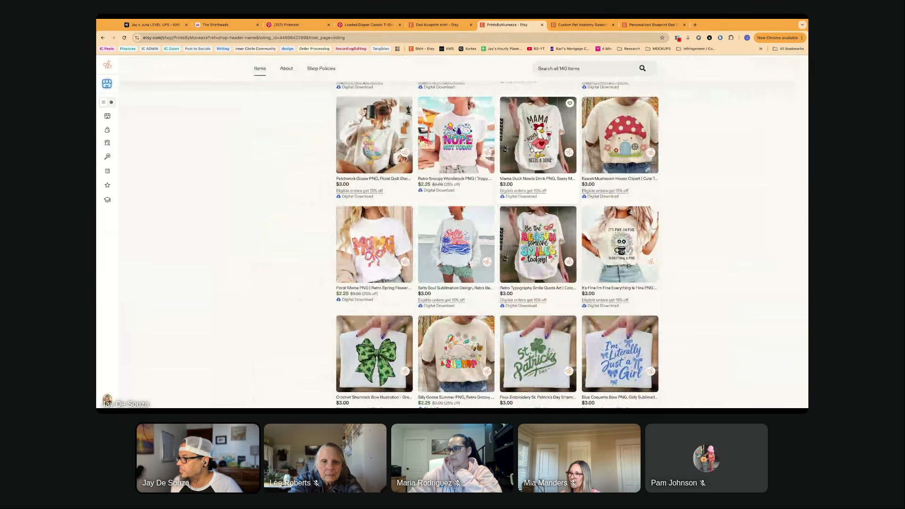
{"action": "scroll", "coordinate": [532, 150], "scroll_direction": "up", "scroll_amount": 5}
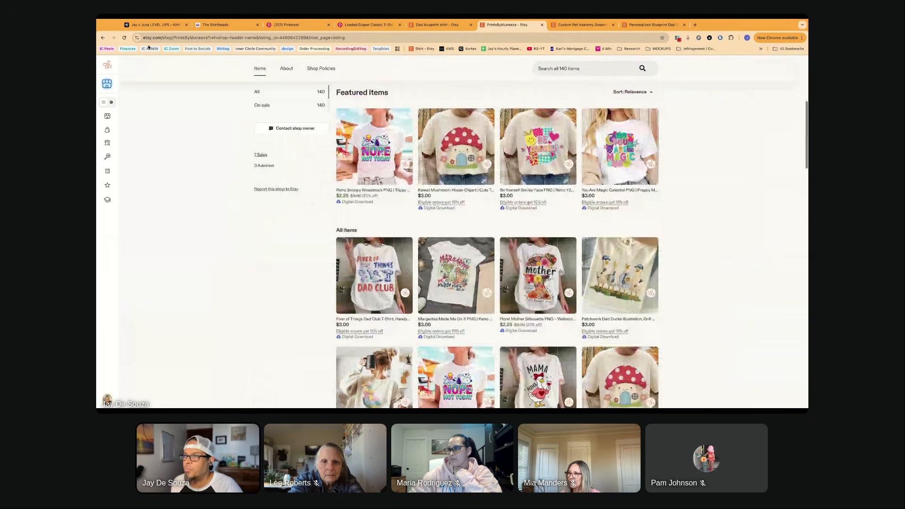
{"action": "left_click", "coordinate": [102, 38]}
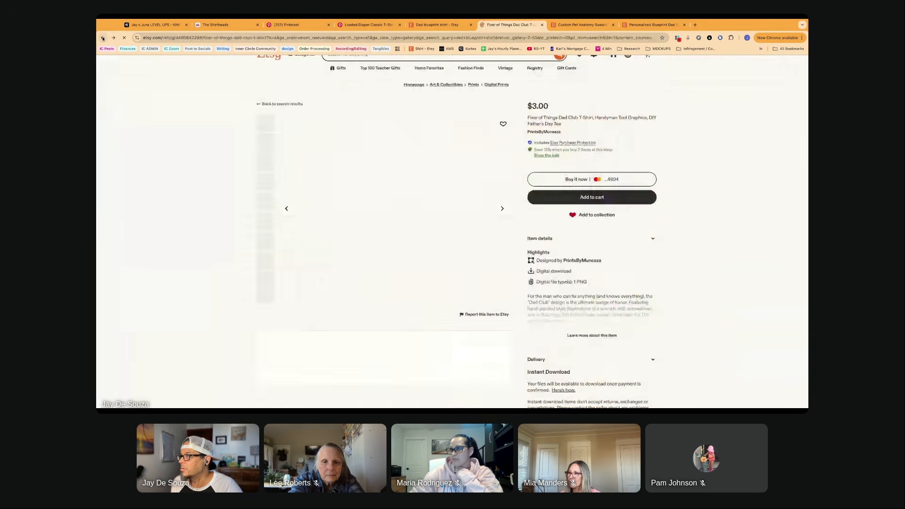